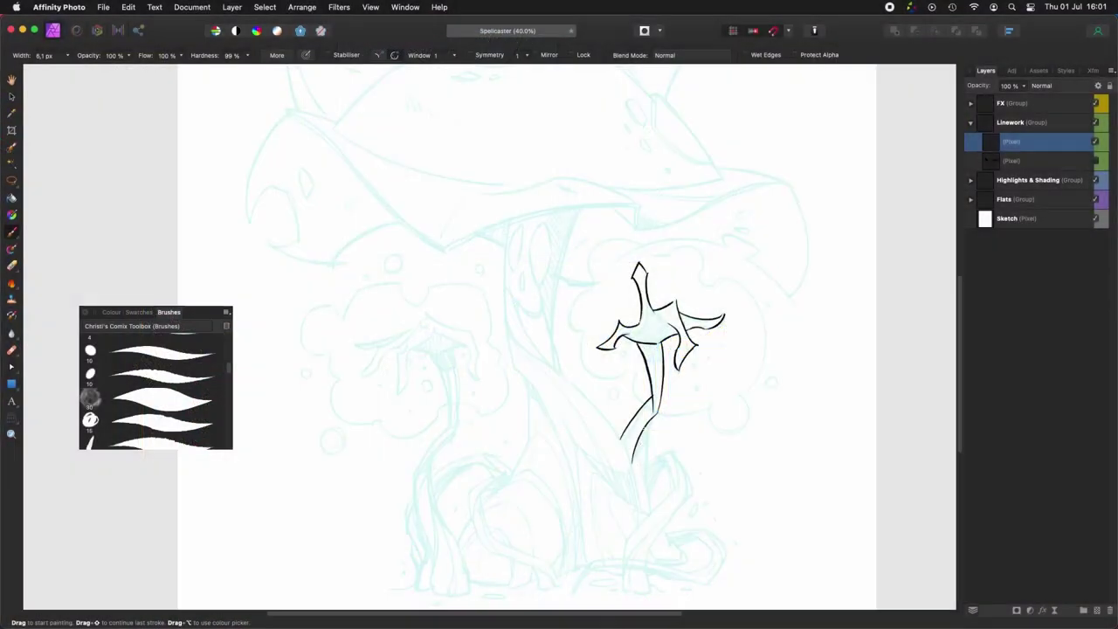
Step: Ink the pointed outer fingers of the character's left-side claw hand over the sketch
mouse_move(655, 416)
left_mouse_down()
mouse_move(648, 510)
mouse_move(740, 508)
mouse_move(844, 534)
left_mouse_up()
mouse_move(589, 408)
left_mouse_down()
mouse_move(594, 448)
mouse_move(602, 432)
left_mouse_up()
left_click_drag(602, 434, 622, 398)
mouse_move(573, 424)
left_mouse_down()
mouse_move(587, 405)
mouse_move(579, 401)
left_mouse_up()
left_click_drag(555, 433, 573, 426)
scroll(636, 359, "down", 6)
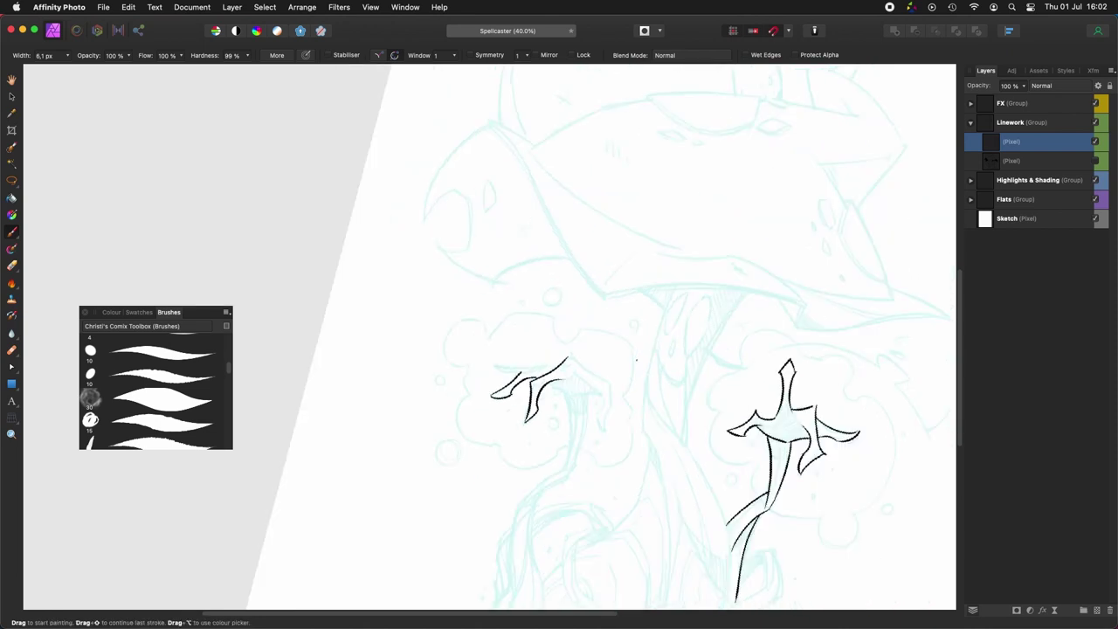
Step: Ink the next fingers of the left-side claw hand, redoing the strokes that miss the sketch
left_click_drag(472, 378, 496, 417)
key("super+z")
mouse_move(469, 375)
left_mouse_down()
mouse_move(471, 350)
mouse_move(487, 411)
left_mouse_up()
scroll(490, 393, "up", 6)
left_click_drag(590, 382, 623, 428)
key("super+z")
left_click_drag(623, 429, 621, 383)
Step: Ink the drooping inner finger of the left-side claw hand, rotating the canvas to suit the stroke direction
key("ctrl+Right")
key("ctrl+Right")
key("ctrl+Right")
left_click_drag(530, 411, 551, 460)
key("ctrl+Left")
key("ctrl+Left")
key("ctrl+Left")
mouse_move(675, 451)
left_mouse_down()
mouse_move(625, 402)
mouse_move(616, 489)
left_mouse_up()
Step: Ink the palm edge and wrist of the left-side claw hand, rotating the canvas for the strokes
key("ctrl+Left")
key("ctrl+Left")
key("ctrl+Left")
key("ctrl+Left")
key("ctrl+Left")
key("ctrl+Left")
left_click_drag(657, 456, 658, 532)
left_click_drag(579, 352, 580, 424)
key("super+z")
key("ctrl+Right")
key("ctrl+Right")
key("ctrl+Right")
key("ctrl+Right")
key("ctrl+Right")
key("ctrl+Right")
mouse_move(622, 479)
left_mouse_down()
mouse_move(845, 452)
mouse_move(777, 355)
left_mouse_up()
Step: Ink the left-side forearm and its twisting stem from the wrist down towards the ground
left_click_drag(577, 310, 591, 380)
left_click_drag(596, 306, 602, 376)
left_click_drag(561, 417, 600, 373)
left_click_drag(559, 448, 600, 390)
left_click_drag(558, 429, 578, 510)
mouse_move(577, 409)
left_mouse_down()
mouse_move(563, 469)
mouse_move(575, 498)
left_mouse_up()
mouse_move(574, 416)
left_mouse_down()
mouse_move(581, 480)
mouse_move(552, 471)
left_mouse_up()
mouse_move(551, 361)
left_mouse_down()
mouse_move(562, 428)
mouse_move(602, 476)
left_mouse_up()
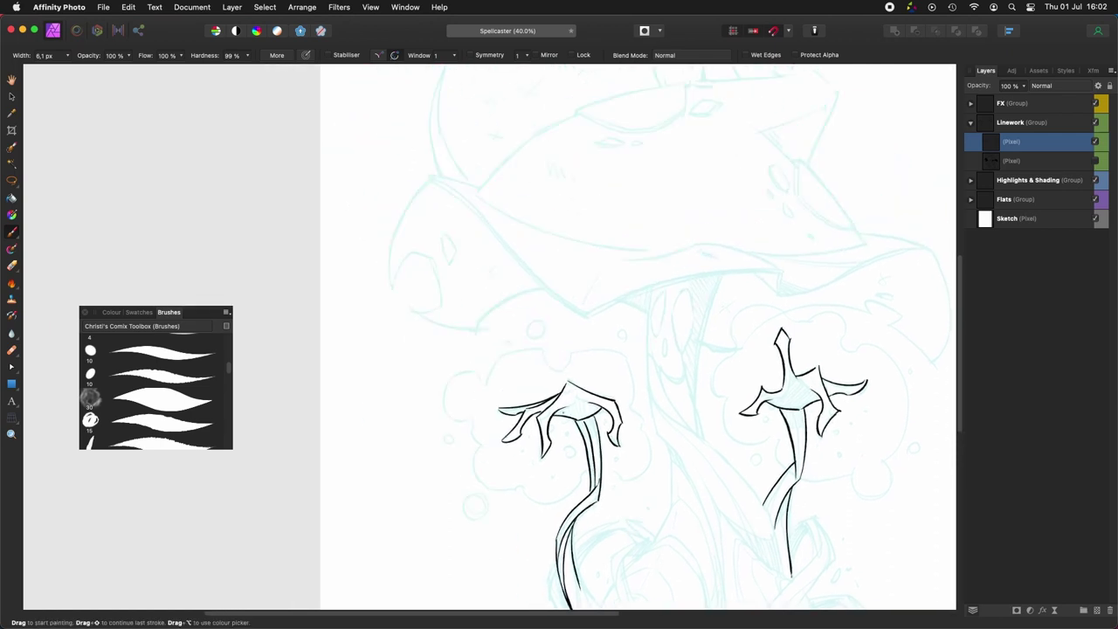
Step: Add small knuckle contours to the fingers of the left-side claw hand
scroll(524, 414, "up", 1)
scroll(524, 413, "left", 1)
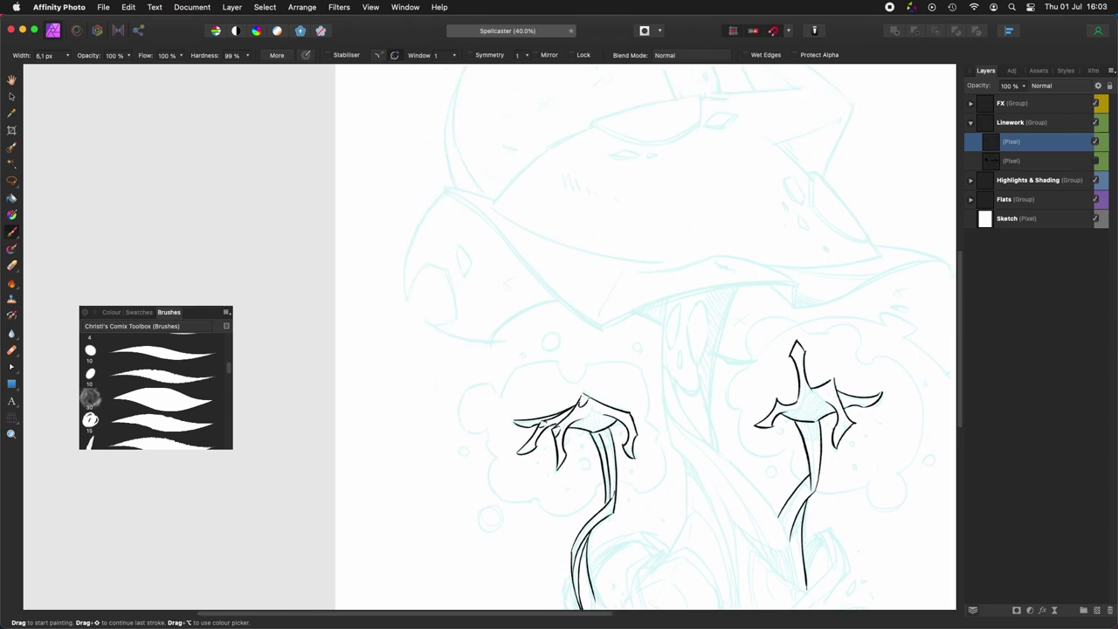
scroll(638, 444, "right", 2)
scroll(592, 427, "right", 3)
scroll(593, 427, "down", 1)
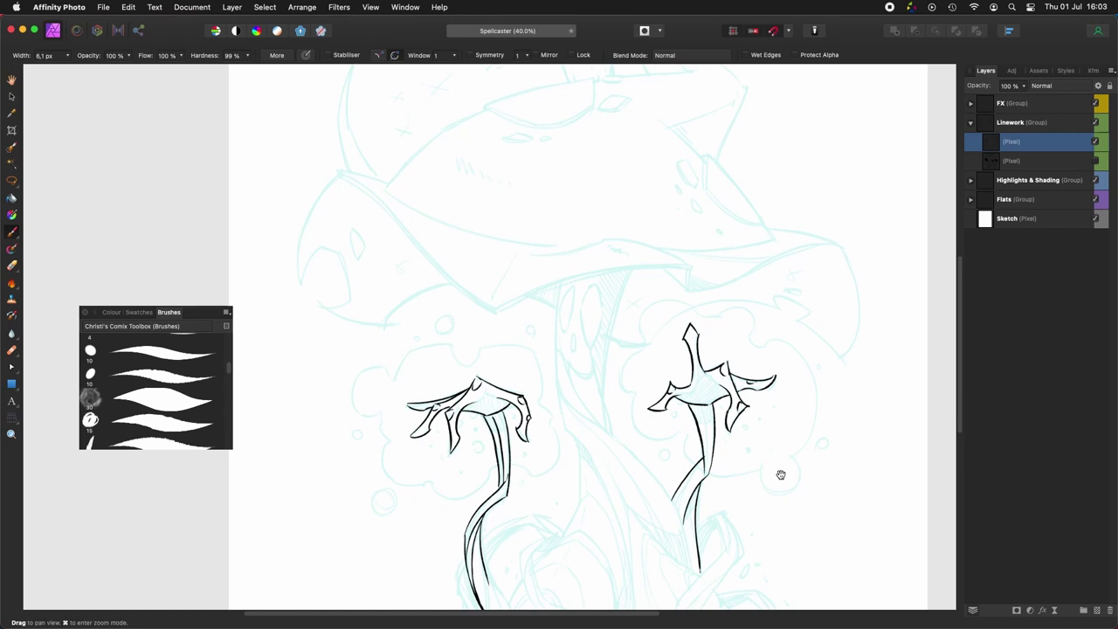
Step: Add knuckle details to the right-side hand and inner contour lines along its twisting arm
scroll(781, 475, "down", 5)
scroll(780, 474, "right", 1)
key("super+z")
left_click_drag(677, 295, 683, 365)
mouse_move(655, 404)
left_mouse_down()
mouse_move(679, 348)
mouse_move(713, 441)
left_mouse_up()
scroll(711, 447, "left", 6)
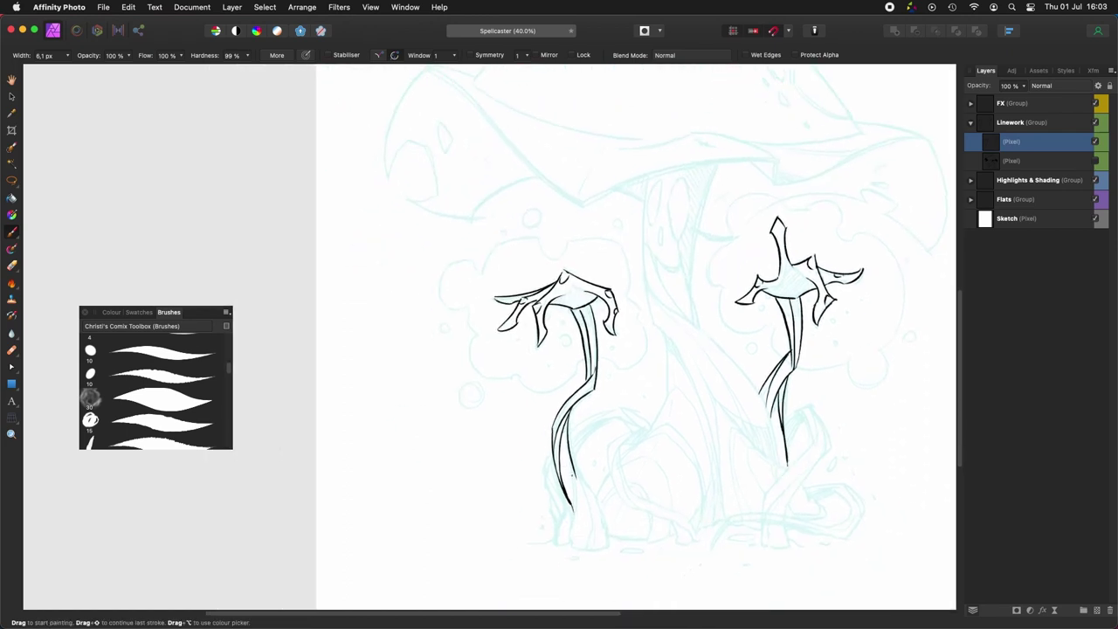
Step: Ink the flared foot of the left-side arm stem down to the ground
scroll(711, 447, "down", 3)
left_click_drag(635, 417, 628, 487)
mouse_move(627, 394)
left_mouse_down()
mouse_move(666, 495)
mouse_move(653, 474)
mouse_move(650, 498)
left_mouse_up()
left_click_drag(647, 455, 622, 396)
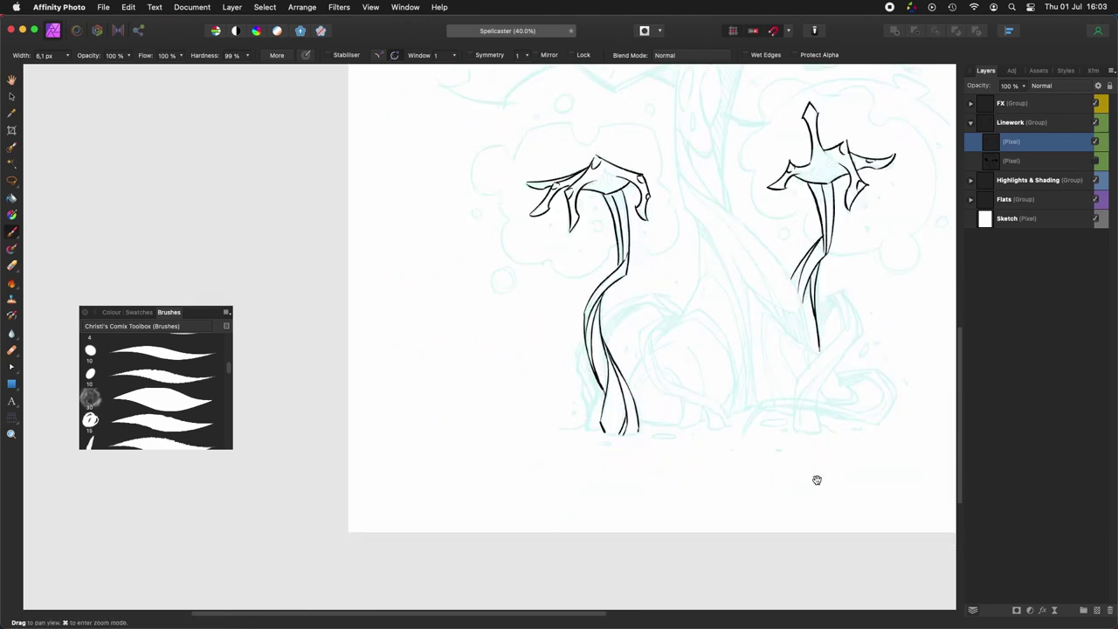
Step: Ink the main contours of the upper trunk between the two arms, following the sketch
scroll(786, 497, "up", 4)
scroll(786, 497, "right", 2)
left_click_drag(627, 266, 634, 411)
left_click_drag(669, 451, 629, 490)
left_click_drag(656, 291, 631, 418)
left_click_drag(619, 371, 639, 454)
key("super+z")
left_click_drag(617, 374, 639, 457)
left_click_drag(630, 441, 613, 406)
left_click_drag(573, 331, 601, 402)
scroll(686, 422, "down", 5)
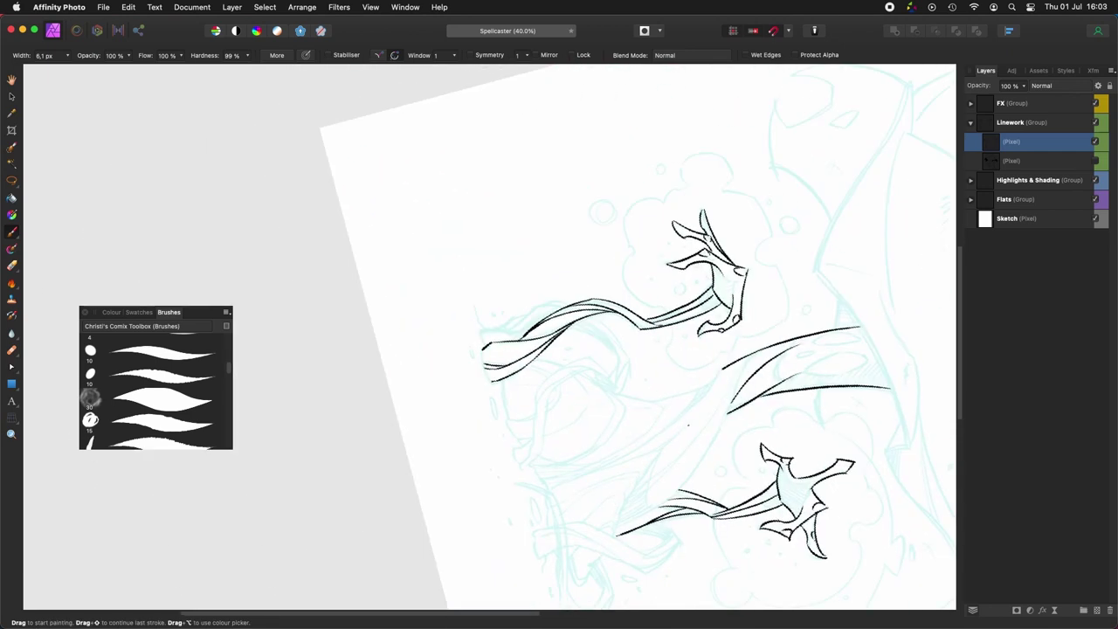
Step: Ink the vine crossing diagonally over the trunk and the trunk's lower edges down to the roots
scroll(688, 425, "up", 5)
mouse_move(562, 241)
left_mouse_down()
mouse_move(609, 338)
mouse_move(628, 435)
left_mouse_up()
left_click_drag(673, 439, 739, 495)
scroll(760, 481, "up", 2)
scroll(760, 481, "left", 2)
mouse_move(655, 319)
left_mouse_down()
mouse_move(657, 384)
mouse_move(661, 374)
left_mouse_up()
left_click_drag(662, 374, 698, 438)
left_click_drag(696, 504, 642, 562)
mouse_move(577, 318)
left_mouse_down()
mouse_move(695, 446)
mouse_move(718, 509)
left_mouse_up()
Step: Ink the hollow facial openings on the upper trunk below the cap
scroll(739, 489, "down", 5)
scroll(739, 489, "right", 3)
scroll(746, 499, "up", 5)
scroll(709, 529, "left", 3)
mouse_move(638, 379)
left_mouse_down()
mouse_move(639, 348)
mouse_move(653, 333)
mouse_move(643, 373)
mouse_move(666, 332)
mouse_move(655, 377)
left_mouse_up()
scroll(651, 428, "down", 5)
scroll(821, 392, "left", 2)
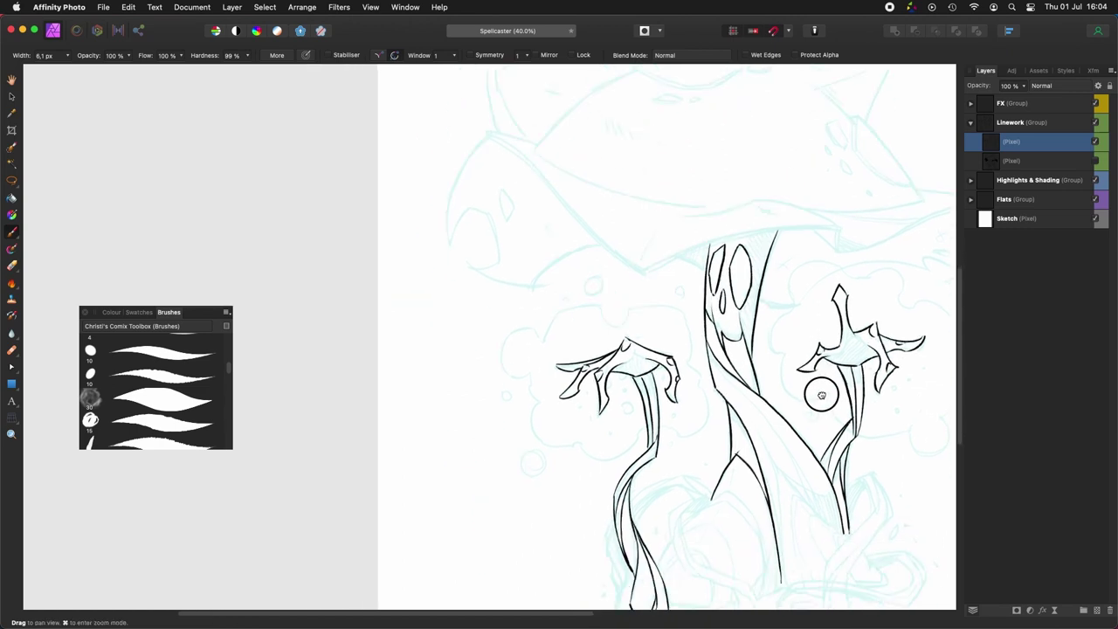
Step: Ink the looping root and foot beneath the right-side arm, following the sketch
scroll(637, 449, "right", 5)
mouse_move(510, 293)
left_mouse_down()
mouse_move(569, 362)
mouse_move(590, 416)
left_mouse_up()
mouse_move(664, 481)
left_mouse_down()
mouse_move(710, 458)
mouse_move(727, 470)
mouse_move(669, 448)
mouse_move(712, 390)
mouse_move(714, 401)
mouse_move(707, 362)
mouse_move(732, 404)
mouse_move(692, 439)
mouse_move(665, 500)
left_mouse_up()
scroll(727, 472, "down", 1)
left_click_drag(665, 501, 690, 500)
key("space")
left_click_drag(778, 472, 798, 526)
left_click_drag(708, 459, 725, 429)
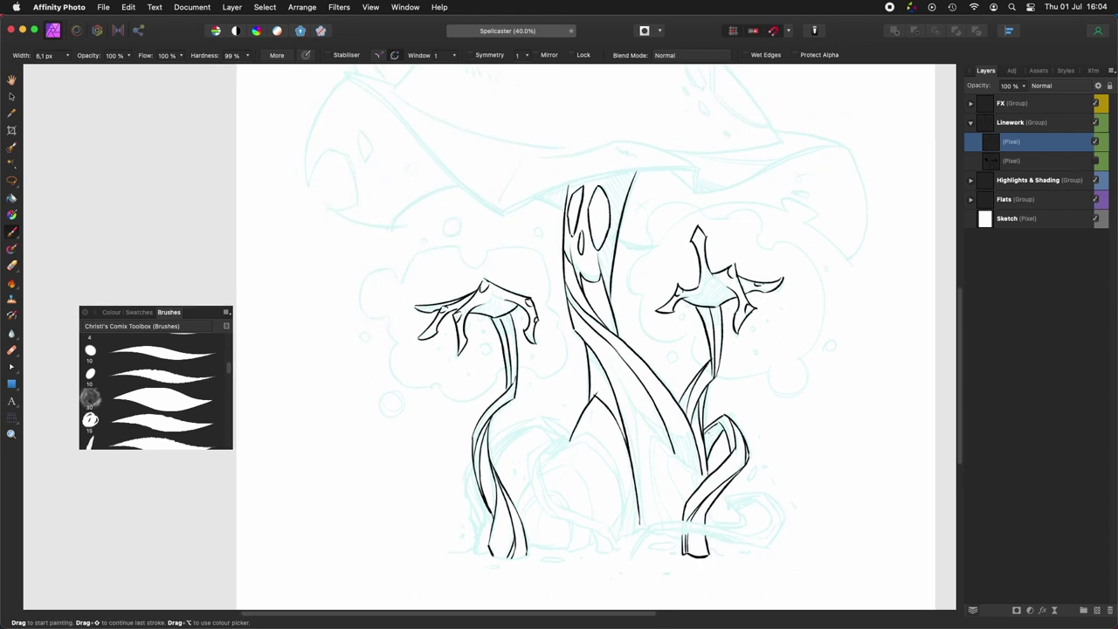
Step: Ink the bent front root that branches from the lower trunk towards the left-side arm
scroll(724, 462, "left", 5)
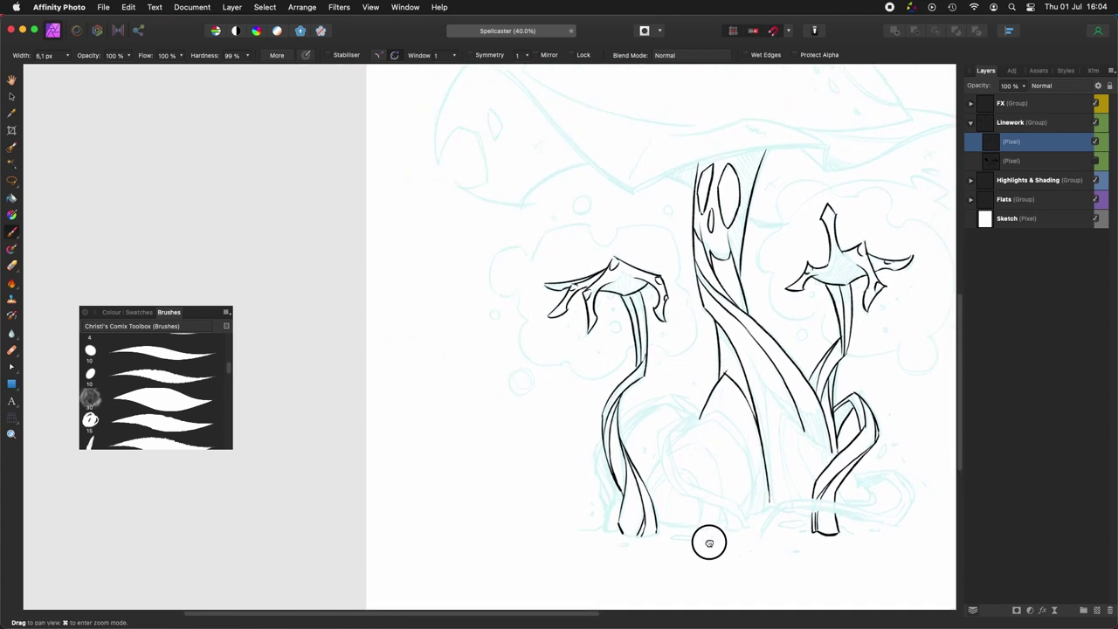
scroll(708, 542, "right", 3)
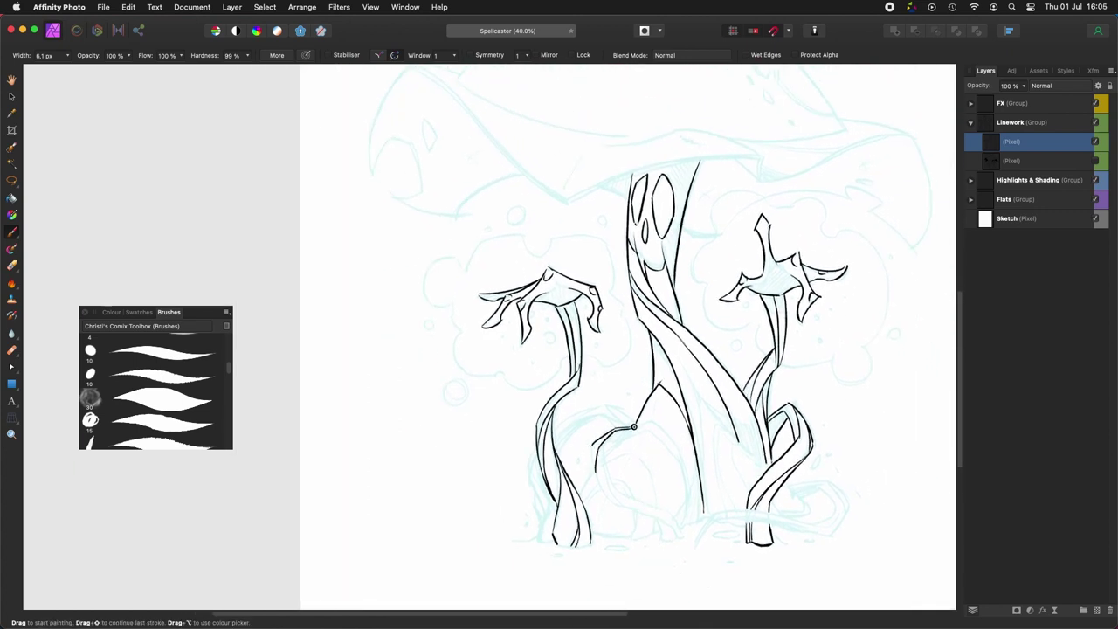
left_click_drag(603, 444, 612, 506)
left_click_drag(603, 446, 618, 505)
key("space")
left_click_drag(629, 461, 563, 367)
key("space")
left_click_drag(666, 461, 663, 418)
Step: Complete the bent front root down to its foot and ink the arch behind it, rotating the canvas as needed
key("r")
key("r")
key("r")
left_click_drag(503, 414, 525, 487)
key("r")
left_click_drag(586, 415, 551, 408)
key("r")
key("r")
key("r")
mouse_move(472, 351)
left_mouse_down()
mouse_move(494, 404)
mouse_move(488, 432)
mouse_move(525, 416)
mouse_move(632, 436)
mouse_move(683, 485)
left_mouse_up()
key("r")
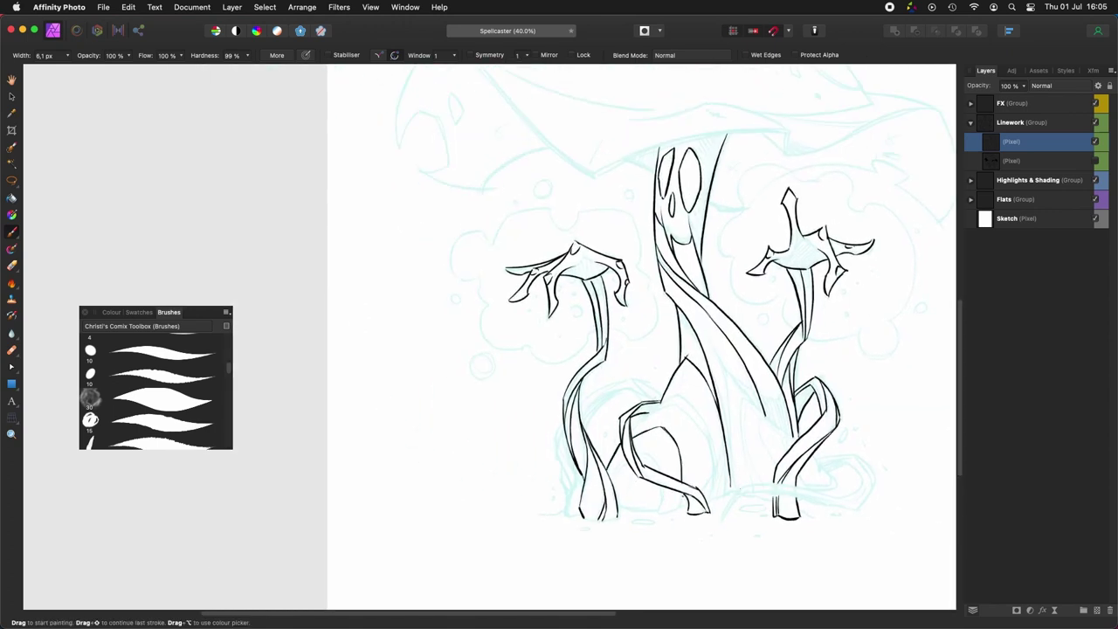
Step: Ink the layered arches behind the bent front root and their base at the ground
scroll(628, 471, "down", 1)
scroll(627, 471, "right", 1)
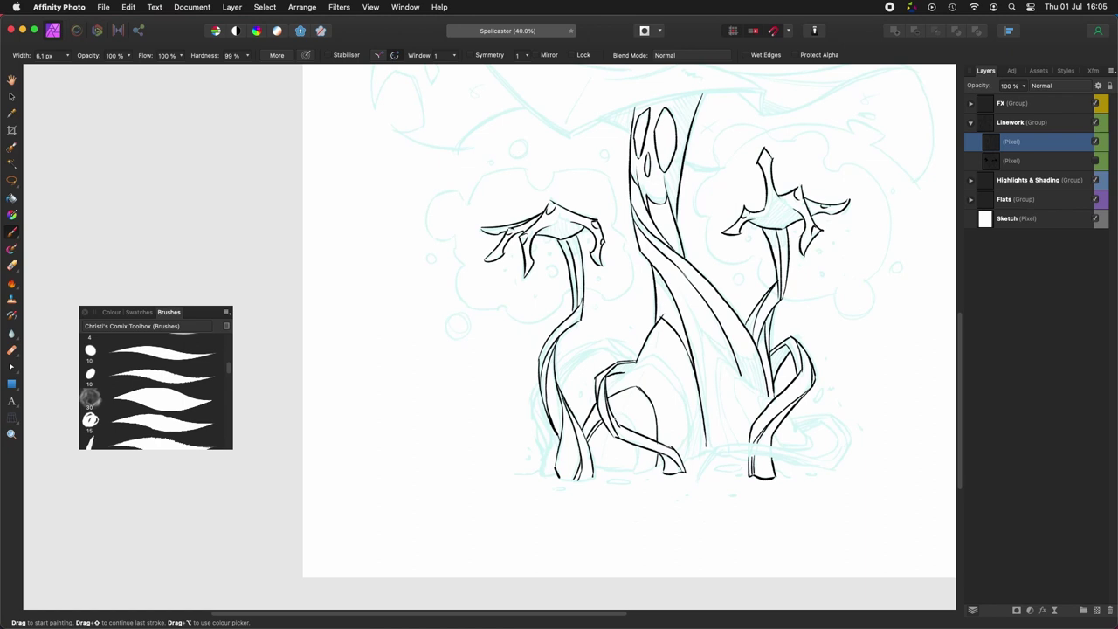
mouse_move(617, 413)
left_mouse_down()
mouse_move(634, 428)
mouse_move(637, 473)
left_mouse_up()
scroll(642, 472, "up", 1)
mouse_move(648, 387)
left_mouse_down()
mouse_move(683, 428)
mouse_move(683, 478)
mouse_move(684, 428)
mouse_move(718, 490)
mouse_move(714, 470)
left_mouse_up()
scroll(734, 433, "right", 3)
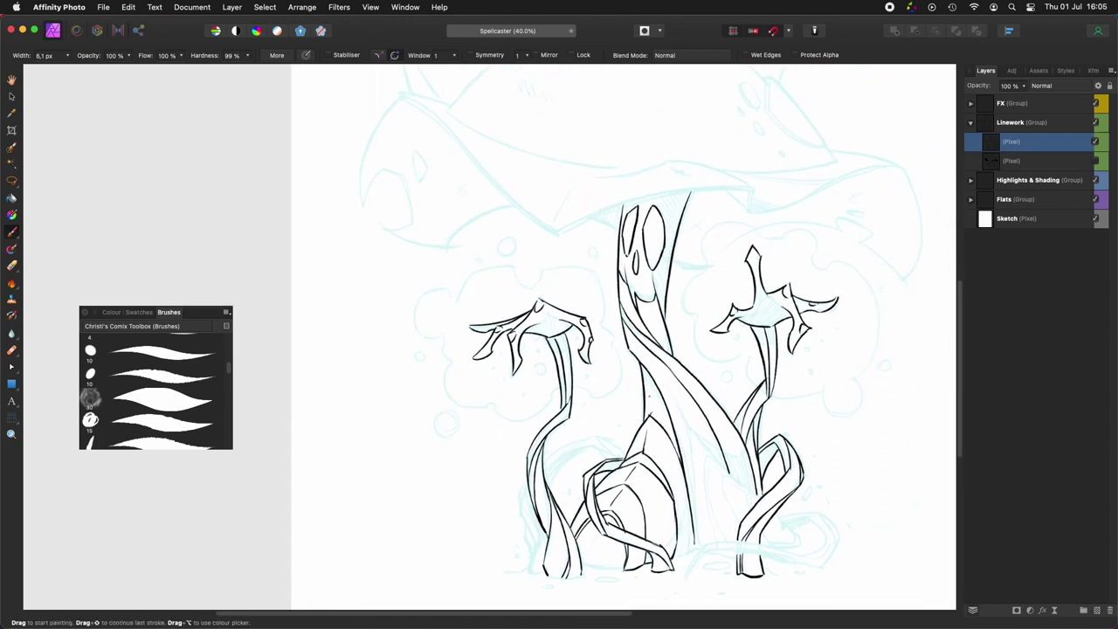
Step: Ink the innermost small arch and the base of the trunk beside the front root
scroll(646, 393, "right", 2)
scroll(594, 349, "down", 2)
scroll(594, 349, "left", 2)
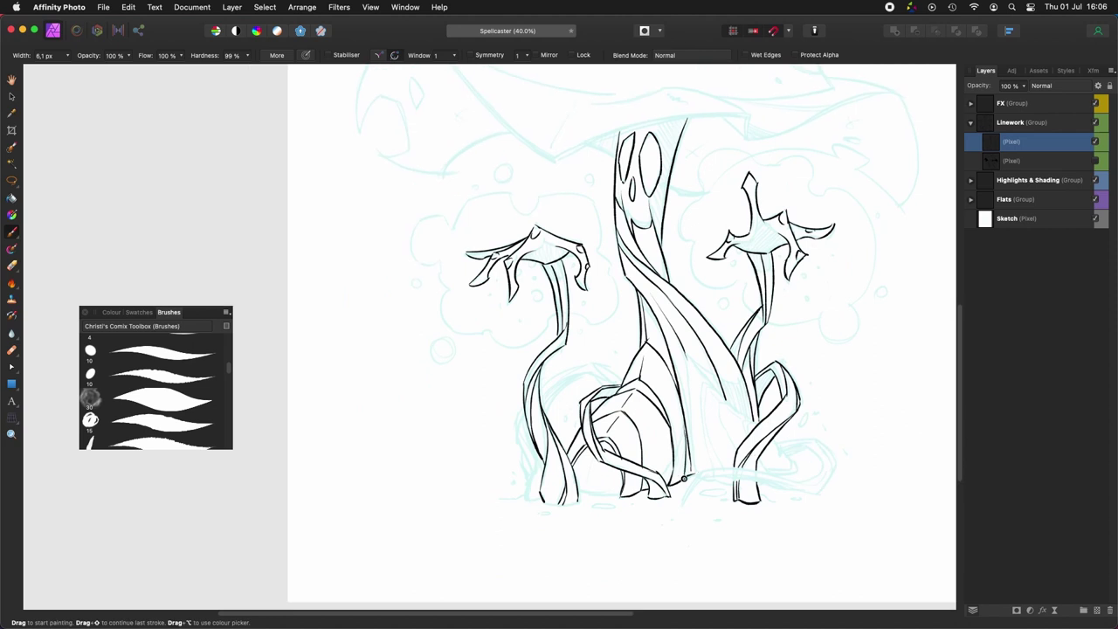
scroll(690, 471, "left", 2)
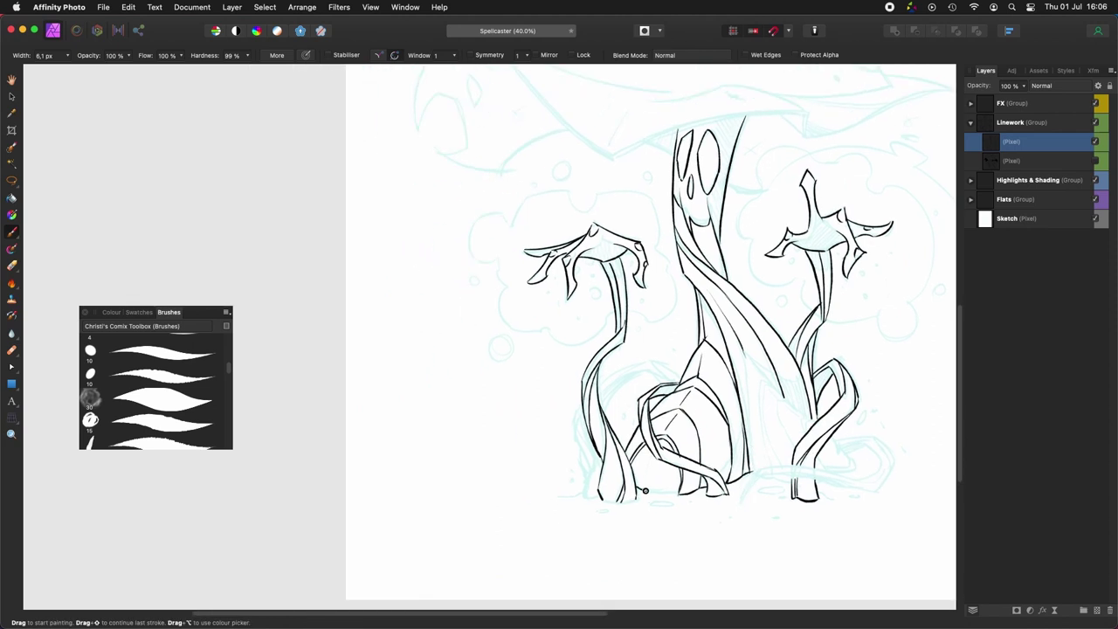
scroll(646, 506, "right", 2)
scroll(646, 507, "up", 1)
Step: Start inking the arched root behind the left-side arm on a rotated canvas, and reset the rotation
key("super+Left")
key("super+Left")
key("super+Left")
key("super+Left")
key("super+Left")
key("super+Left")
key("super+Left")
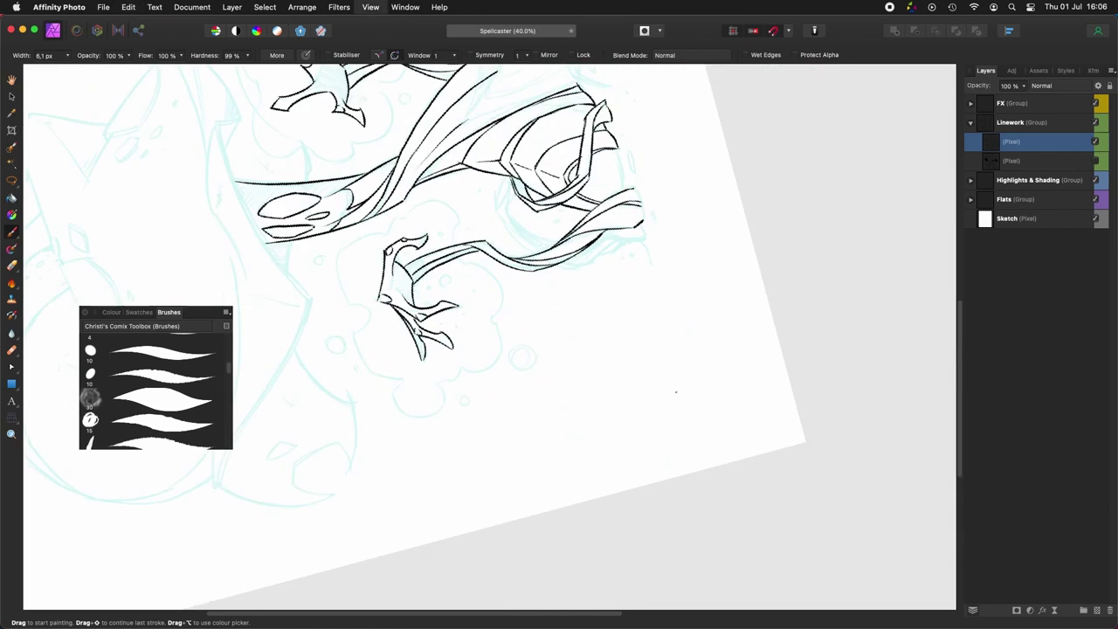
scroll(673, 392, "up", 5)
left_click_drag(641, 295, 648, 325)
key("alt+super+r")
Step: Complete the arched root behind the left-side arm with inner contours, small oval marks and ground lines
left_click_drag(556, 466, 546, 505)
mouse_move(533, 436)
left_mouse_down()
mouse_move(652, 471)
mouse_move(647, 463)
left_mouse_up()
left_click(645, 479)
left_click_drag(730, 494, 776, 483)
mouse_move(668, 434)
left_mouse_down()
mouse_move(712, 410)
mouse_move(739, 425)
left_mouse_up()
left_click_drag(716, 405, 740, 424)
mouse_move(667, 427)
left_mouse_down()
mouse_move(717, 405)
mouse_move(703, 408)
left_mouse_up()
key("super+z")
mouse_move(670, 450)
left_mouse_down()
mouse_move(707, 415)
mouse_move(623, 419)
left_mouse_up()
left_click_drag(624, 389, 655, 405)
mouse_move(729, 496)
left_mouse_down()
mouse_move(774, 489)
mouse_move(753, 500)
left_mouse_up()
Step: Ink the outer root along the far side of the left-side arm stem down to the ground
scroll(668, 428, "left", 3)
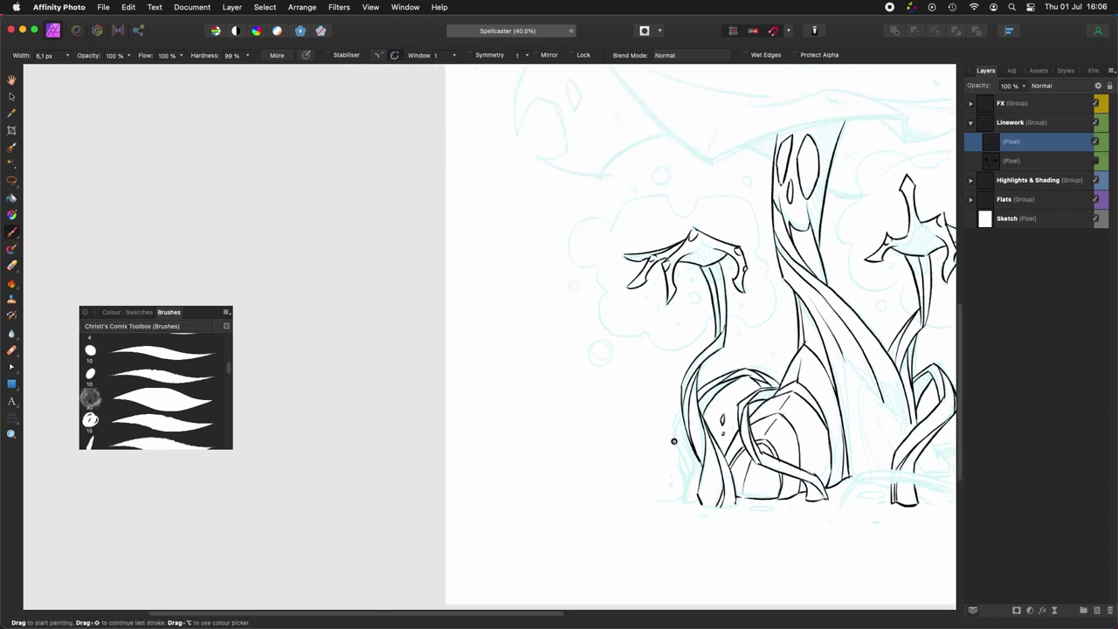
left_click_drag(676, 446, 718, 487)
scroll(699, 349, "left", 2)
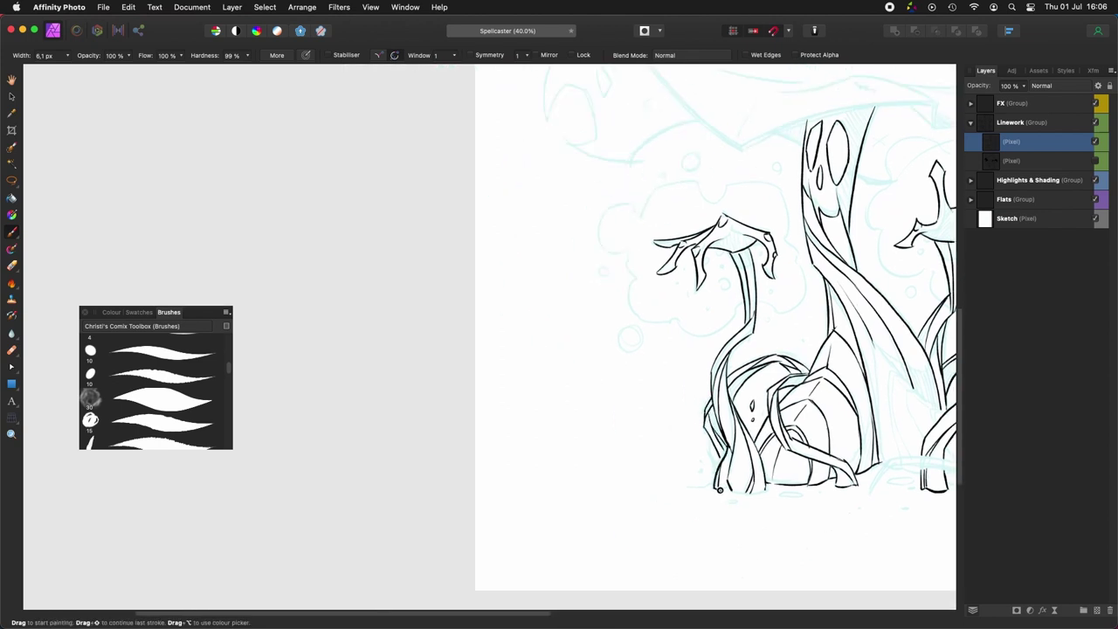
Step: Ink the start of the low root at the trunk's base and the curled root behind the right-side arm
scroll(769, 515, "right", 10)
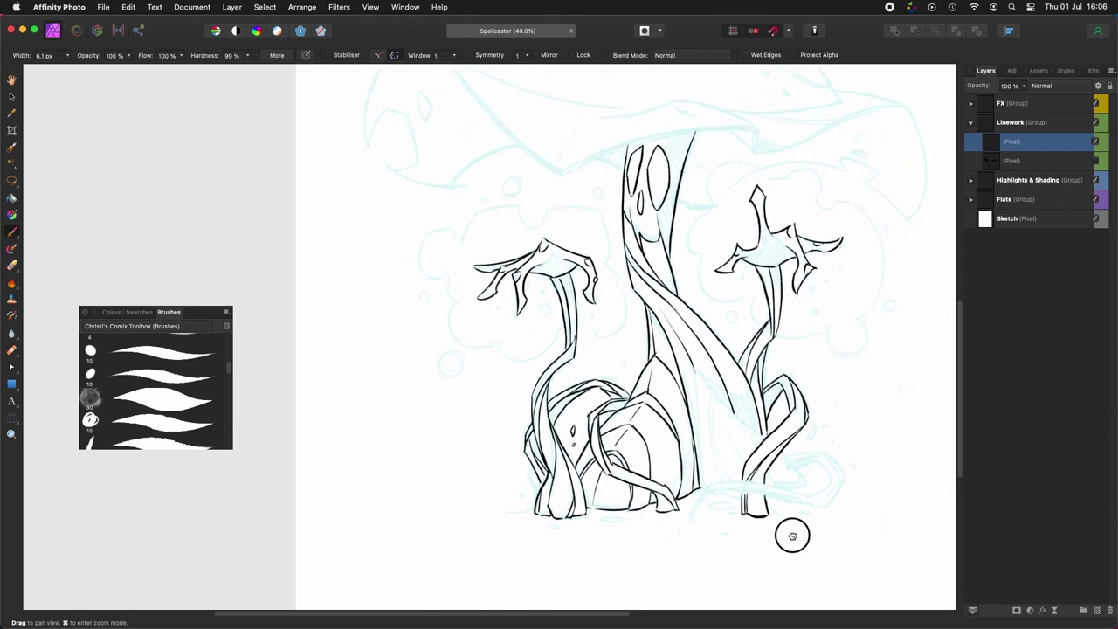
scroll(792, 535, "right", 3)
scroll(647, 534, "right", 2)
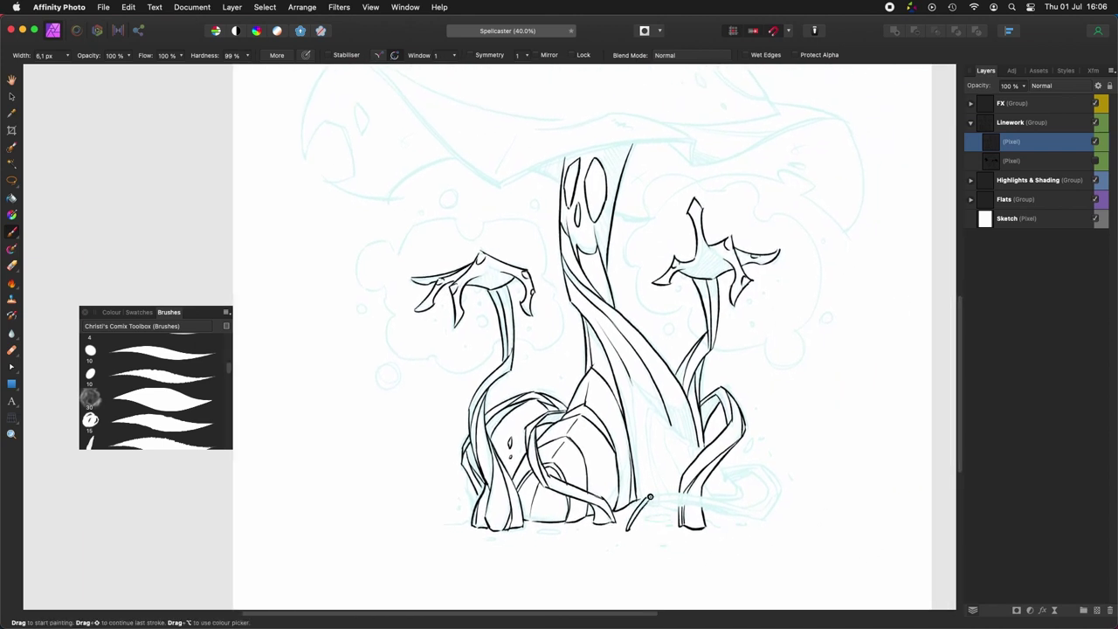
scroll(650, 498, "right", 4)
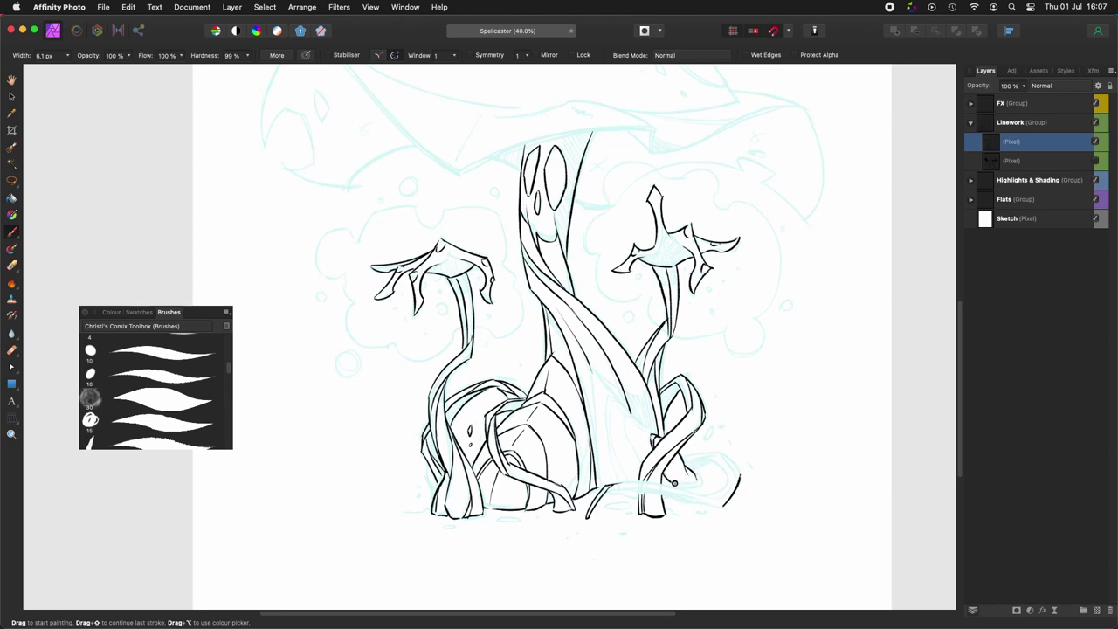
scroll(669, 524, "right", 2)
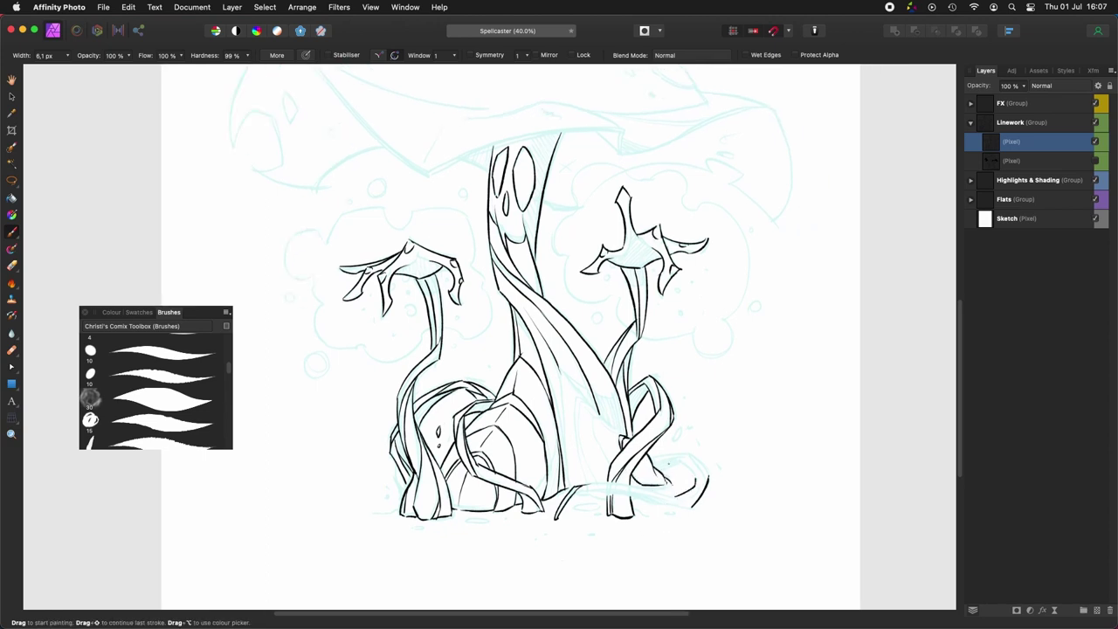
mouse_move(683, 461)
left_mouse_down()
mouse_move(696, 479)
mouse_move(680, 462)
left_mouse_up()
mouse_move(650, 461)
left_mouse_down()
mouse_move(699, 457)
mouse_move(709, 480)
left_mouse_up()
key("super+z")
Step: Complete the curled root around the right-side arm's base with long edge strokes on a rotated canvas, and reset the rotation
scroll(709, 480, "up", 2)
left_click_drag(690, 363, 725, 341)
mouse_move(644, 423)
left_mouse_down()
mouse_move(742, 365)
mouse_move(748, 383)
left_mouse_up()
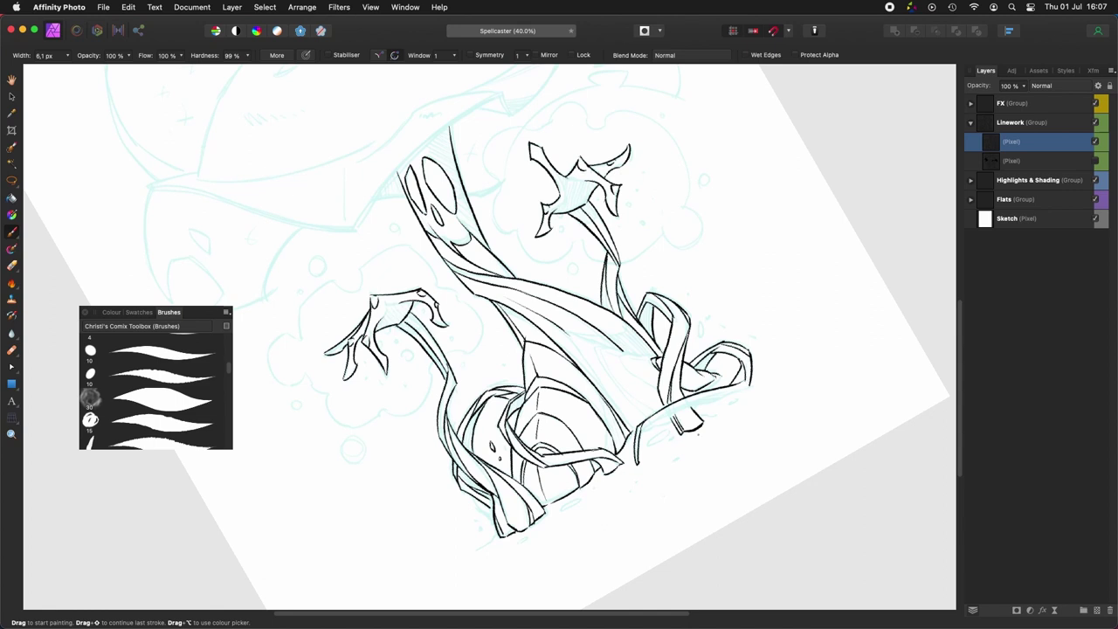
left_click_drag(648, 424, 747, 387)
scroll(492, 337, "up", 2)
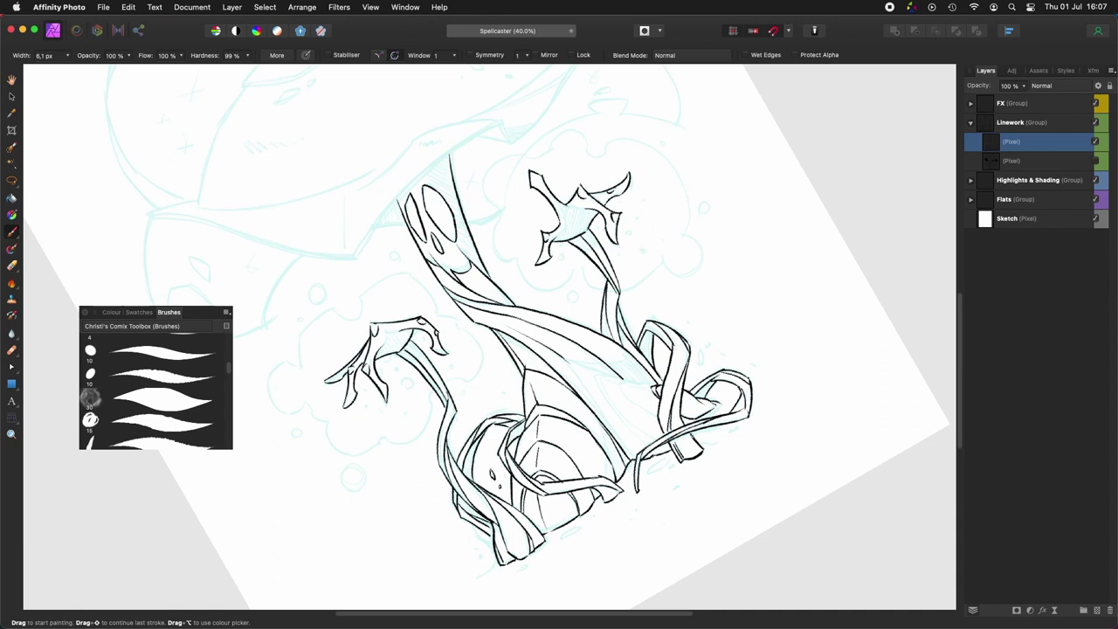
left_click_drag(726, 403, 782, 514)
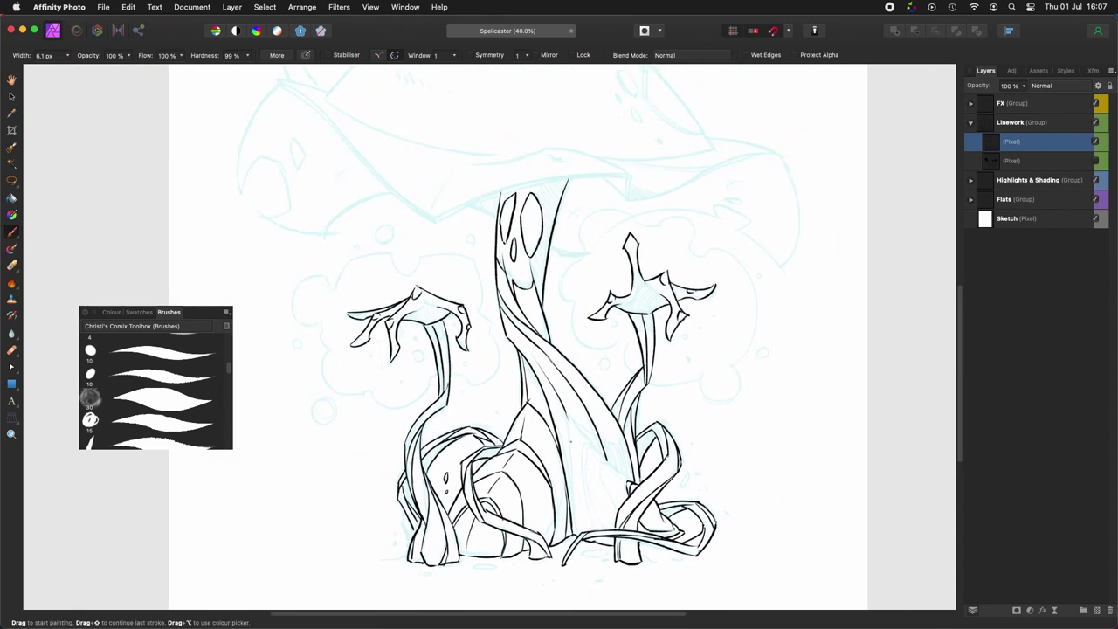
Step: Ink the pointed root mass and its inner contours between the trunk and the right-side arm's root
scroll(607, 461, "left", 3)
left_click_drag(634, 427, 638, 486)
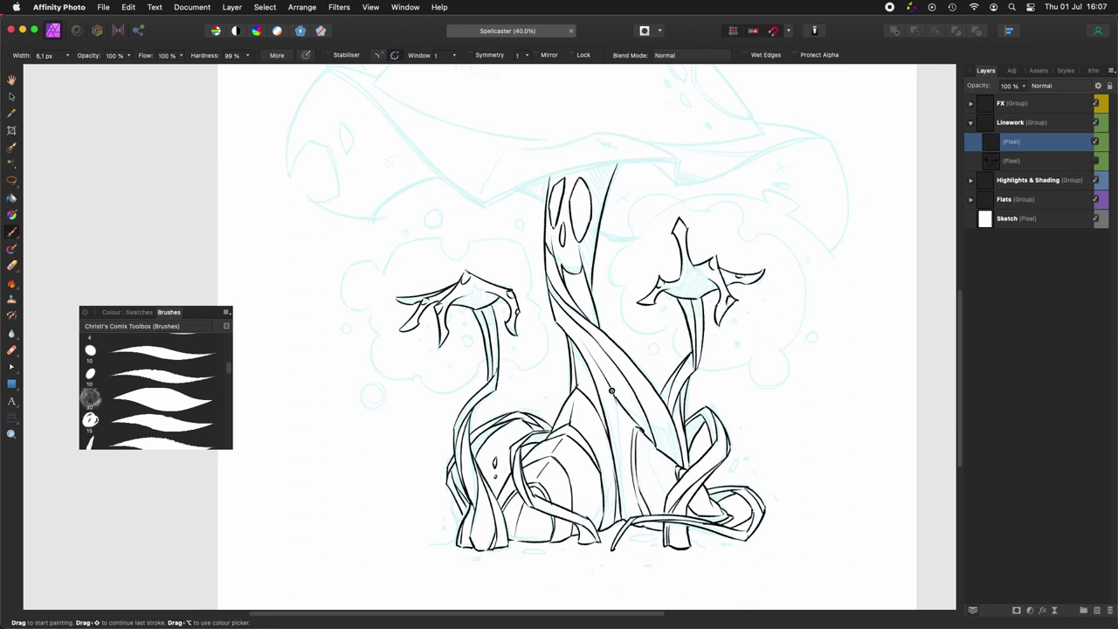
scroll(620, 489, "right", 3)
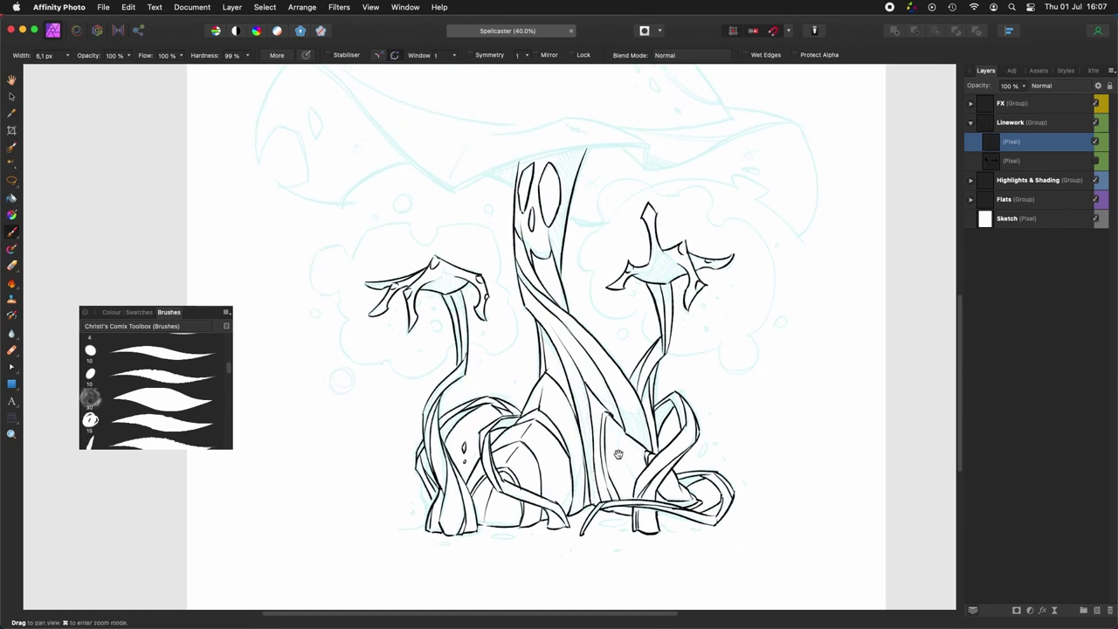
scroll(617, 454, "right", 3)
left_click_drag(570, 418, 589, 468)
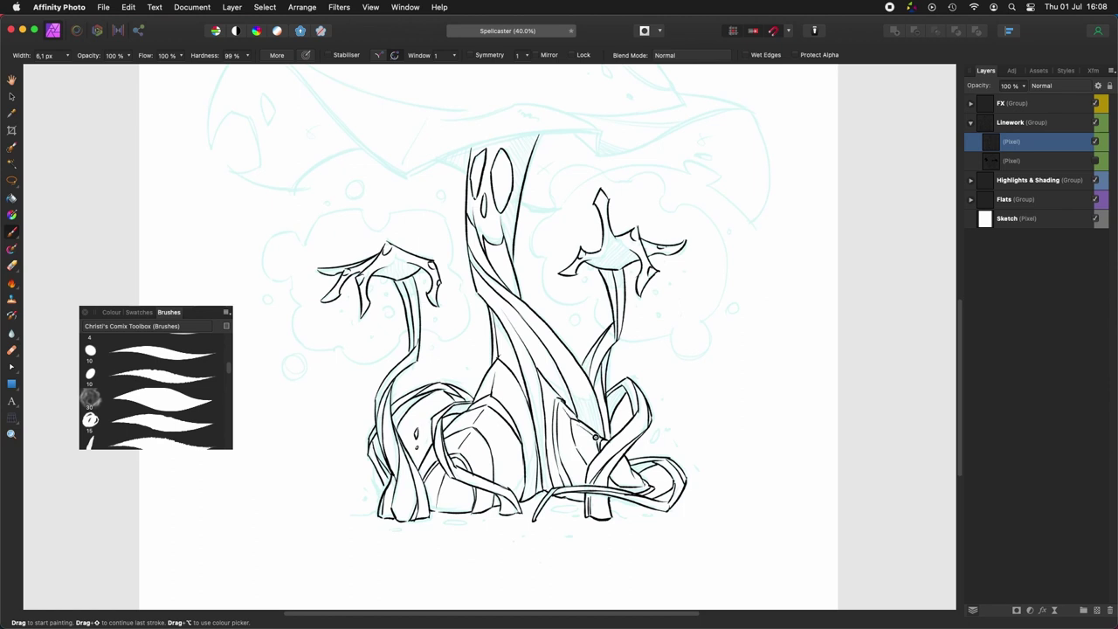
Step: Ink the small round bubbles floating around the right-side hand
scroll(627, 481, "up", 5)
scroll(627, 481, "left", 2)
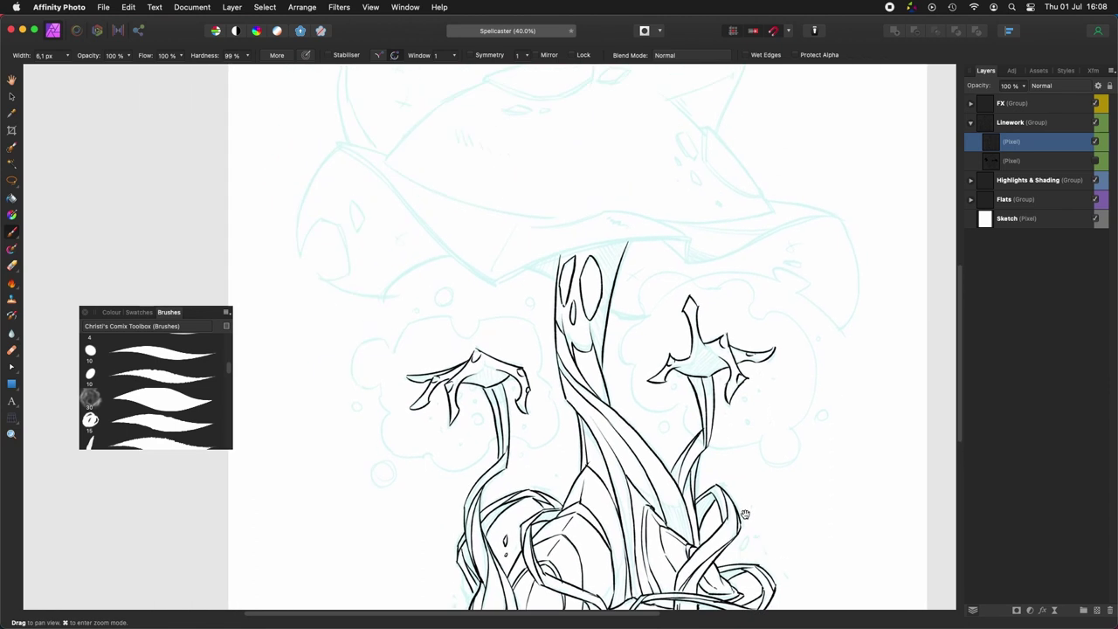
scroll(748, 487, "left", 4)
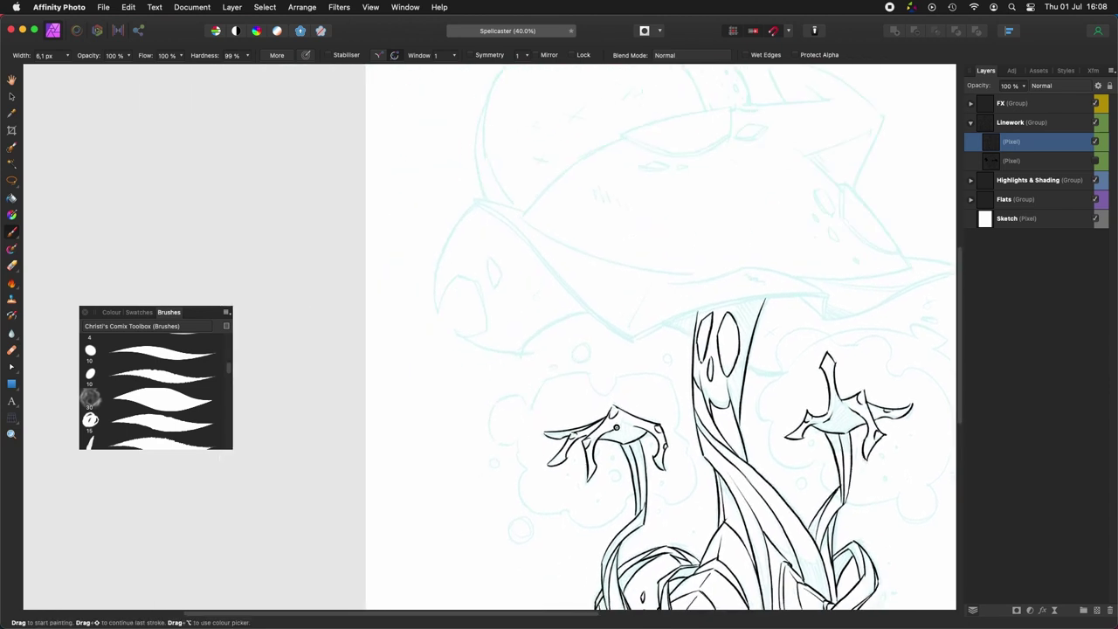
scroll(748, 469, "right", 4)
scroll(670, 482, "down", 1)
scroll(670, 482, "right", 2)
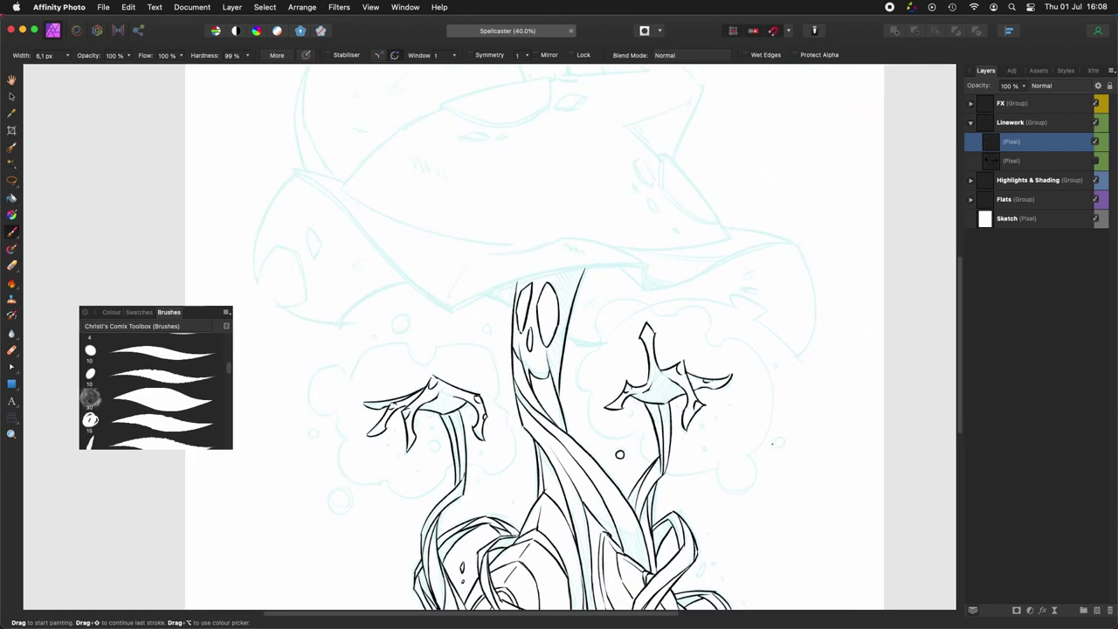
scroll(778, 444, "up", 2)
scroll(778, 444, "right", 1)
Step: Ink the larger and smaller round bubbles floating around the left-side hand
scroll(750, 490, "left", 6)
scroll(750, 490, "down", 2)
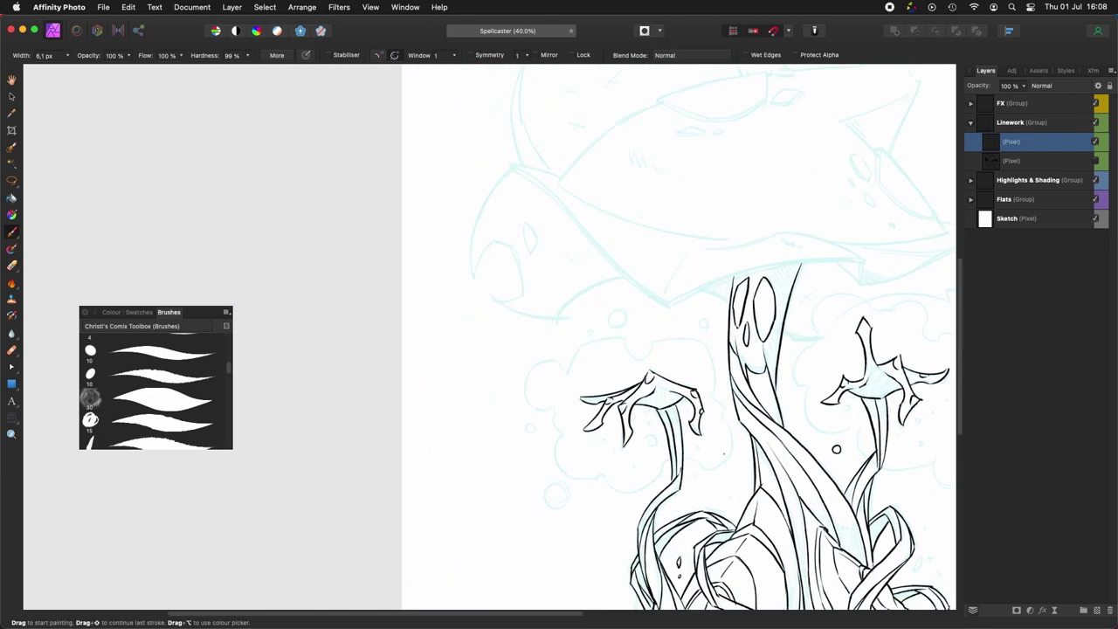
scroll(562, 488, "left", 3)
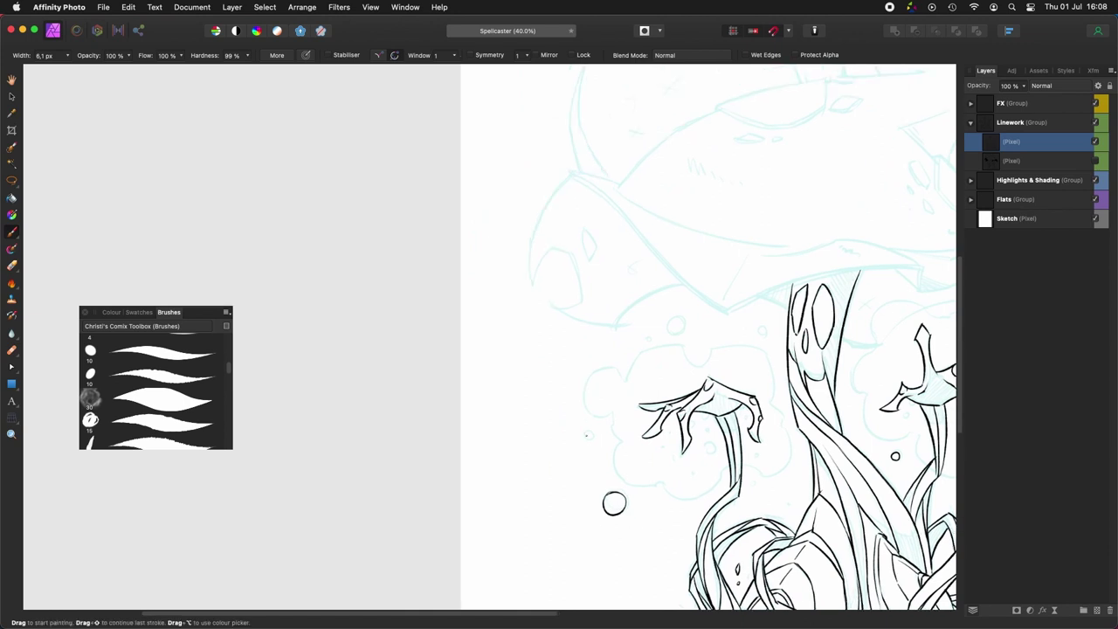
left_click_drag(668, 325, 688, 328)
scroll(703, 462, "right", 4)
scroll(703, 462, "up", 1)
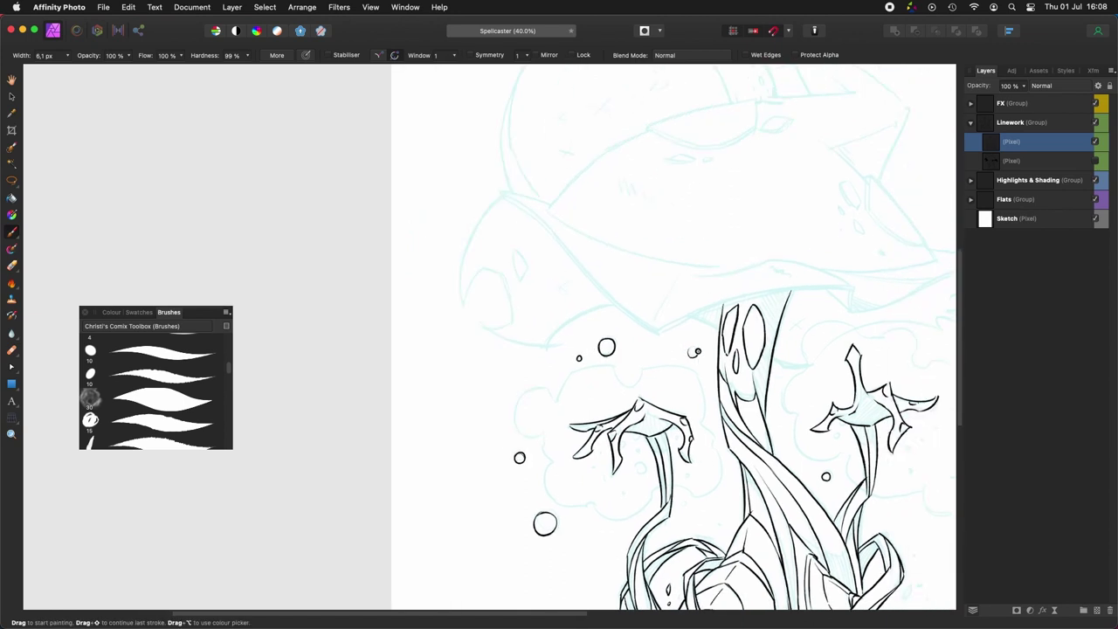
Step: Ink the puffy cloud outlines around the right-side and left-side hands
mouse_move(703, 462)
left_mouse_down()
mouse_move(730, 334)
mouse_move(824, 354)
mouse_move(862, 492)
left_mouse_up()
mouse_move(703, 456)
left_mouse_down()
mouse_move(798, 516)
mouse_move(866, 527)
mouse_move(862, 490)
mouse_move(960, 527)
left_mouse_up()
left_click_drag(573, 420, 568, 477)
mouse_move(581, 428)
left_mouse_down()
mouse_move(587, 412)
mouse_move(647, 391)
mouse_move(727, 454)
left_mouse_up()
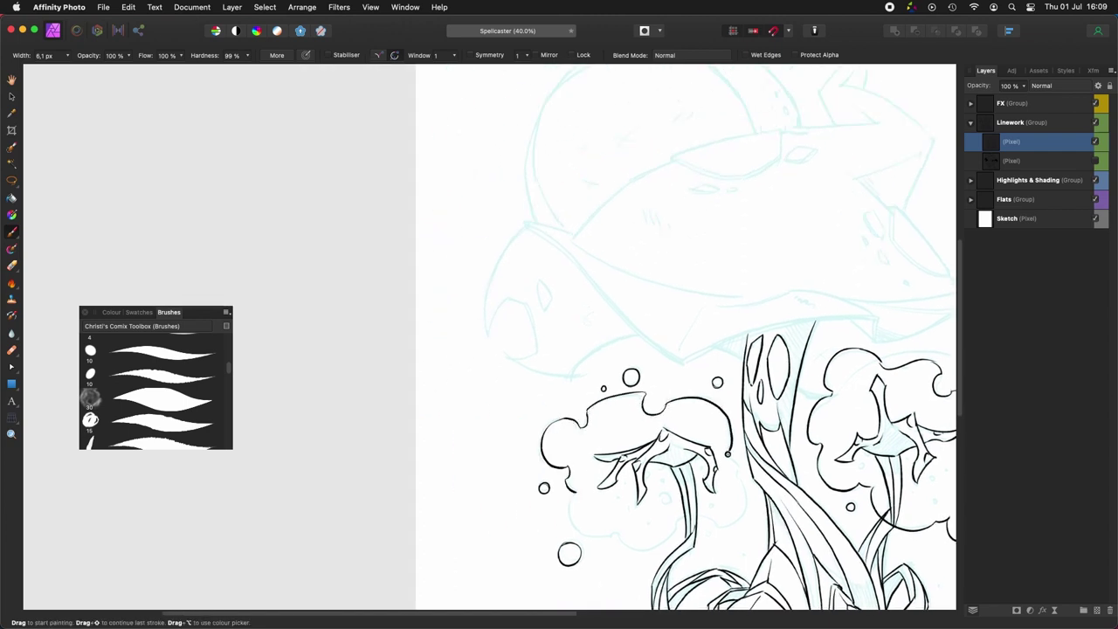
mouse_move(574, 491)
left_mouse_down()
mouse_move(618, 535)
mouse_move(669, 546)
mouse_move(679, 519)
mouse_move(738, 476)
left_mouse_up()
key("space")
mouse_move(787, 487)
left_mouse_down()
mouse_move(750, 457)
mouse_move(618, 417)
mouse_move(750, 495)
mouse_move(685, 526)
mouse_move(680, 498)
mouse_move(662, 573)
mouse_move(724, 367)
mouse_move(605, 227)
mouse_move(566, 310)
mouse_move(518, 319)
mouse_move(684, 314)
mouse_move(655, 531)
mouse_move(645, 533)
left_mouse_up()
Step: Ink the left-side flap of the mushroom cap with its torn notch on a rotated canvas
mouse_move(419, 417)
left_mouse_down()
mouse_move(420, 362)
mouse_move(460, 303)
mouse_move(439, 378)
mouse_move(470, 435)
left_mouse_up()
scroll(460, 390, "down", 5)
mouse_move(470, 434)
left_mouse_down()
mouse_move(460, 391)
mouse_move(605, 439)
left_mouse_up()
scroll(563, 426, "down", 1)
mouse_move(554, 337)
left_mouse_down()
mouse_move(553, 398)
mouse_move(580, 482)
left_mouse_up()
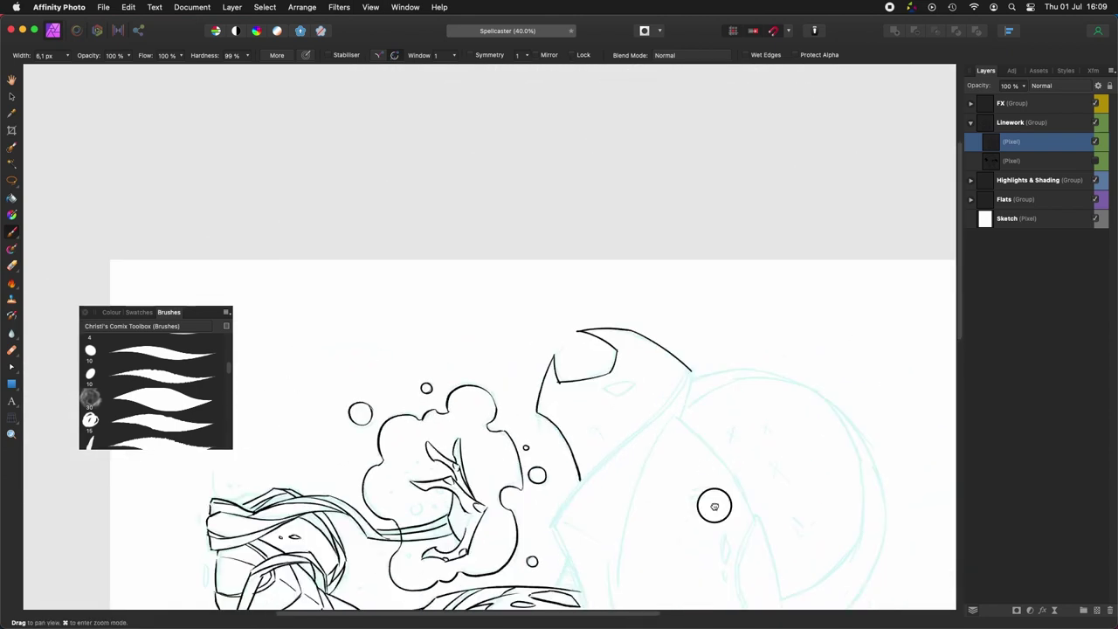
left_click_drag(714, 507, 632, 495)
Step: Ink the top and outer outline of the mushroom cap's right-side flap, undoing stray strokes
left_click_drag(597, 406, 609, 363)
mouse_move(628, 468)
left_mouse_down()
mouse_move(579, 195)
mouse_move(694, 122)
left_mouse_up()
key("super+z")
left_click_drag(555, 361, 603, 502)
key("super+alt+bracketleft")
mouse_move(631, 309)
left_mouse_down()
mouse_move(655, 398)
mouse_move(625, 438)
left_mouse_up()
key("super+z")
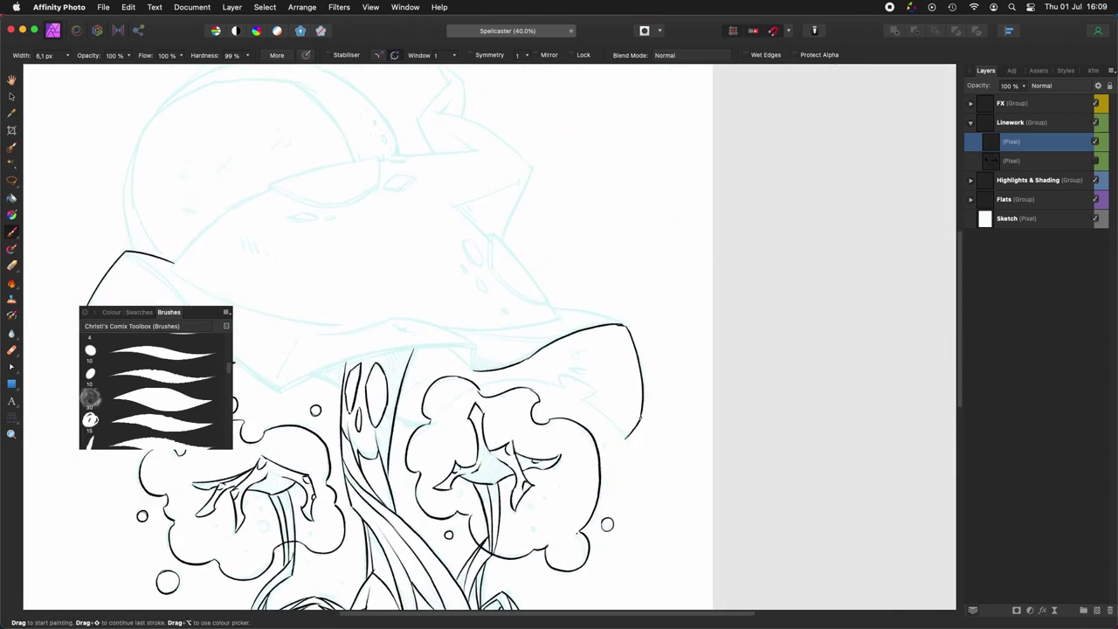
Step: Ink the torn notch, small oval and lower edge of the cap's right-side flap on a rotated canvas
scroll(629, 432, "down", 3)
left_click_drag(510, 397, 517, 386)
scroll(527, 422, "up", 2)
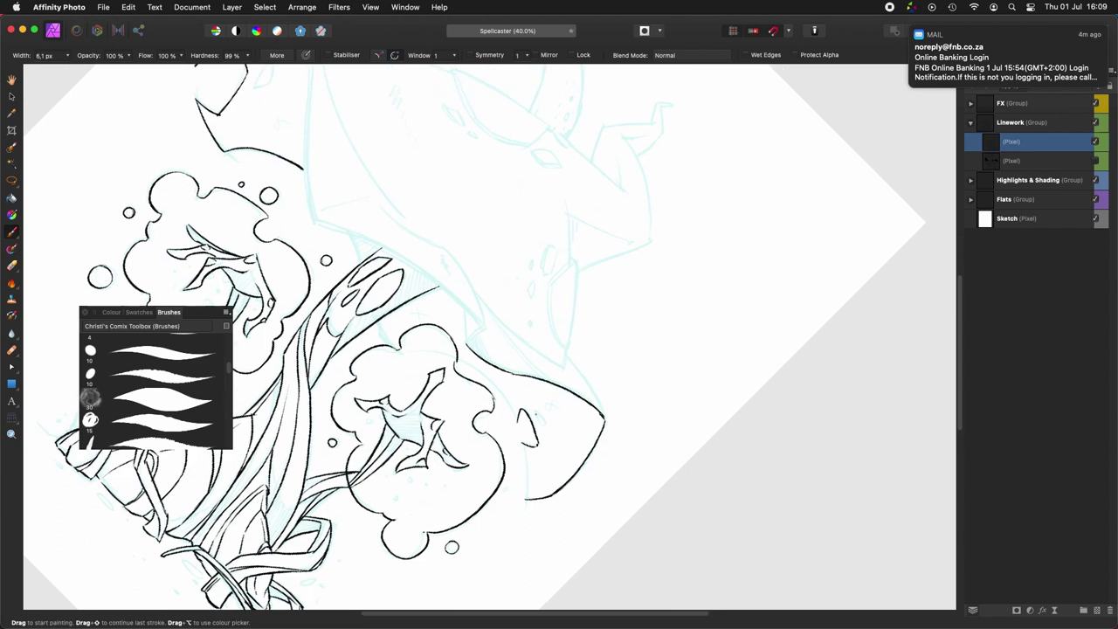
mouse_move(489, 381)
left_mouse_down()
mouse_move(515, 420)
mouse_move(527, 499)
left_mouse_up()
scroll(526, 500, "up", 3)
key("super+alt+r")
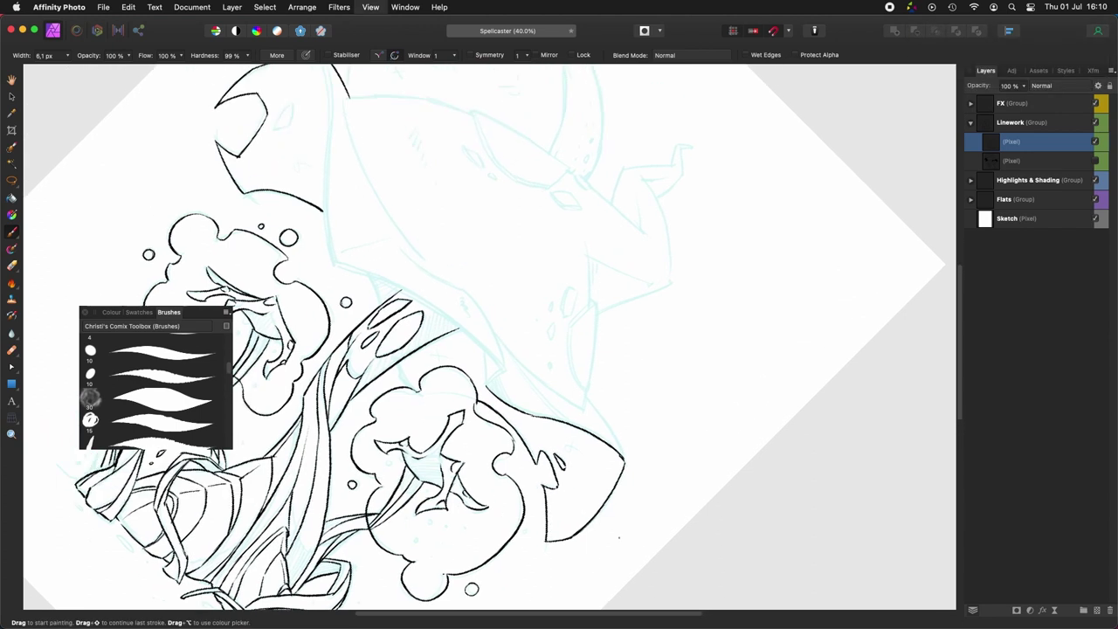
Step: Ink the short underside edges of the cap on both sides of the trunk
scroll(663, 469, "left", 3)
key("super+alt+Right")
key("super+alt+Right")
key("super+alt+Right")
key("super+alt+Right")
scroll(644, 482, "down", 3)
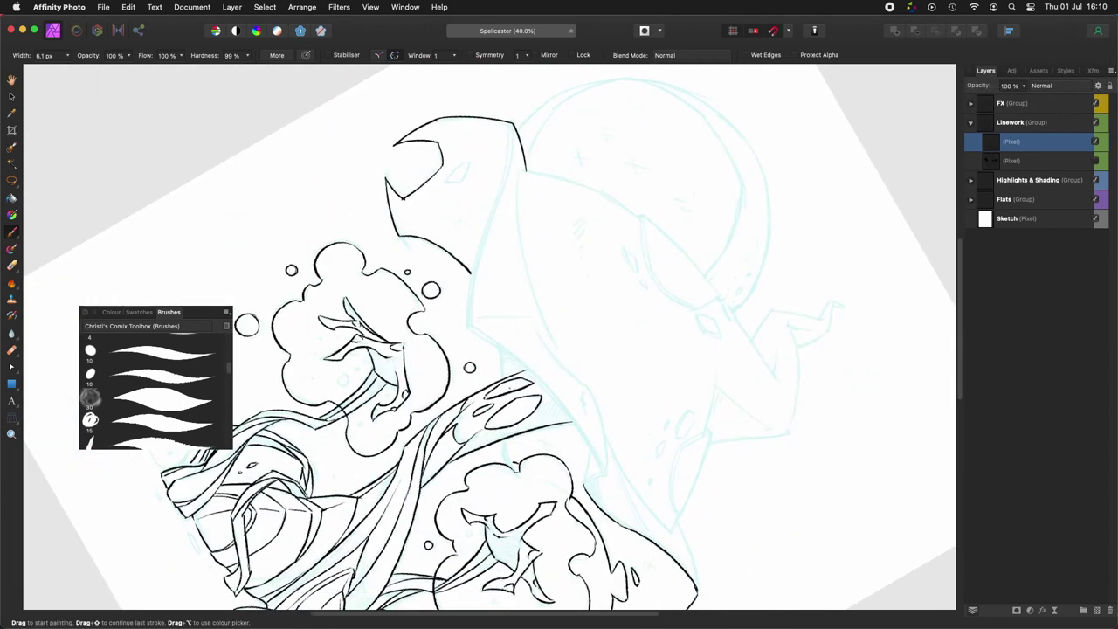
scroll(513, 455, "up", 4)
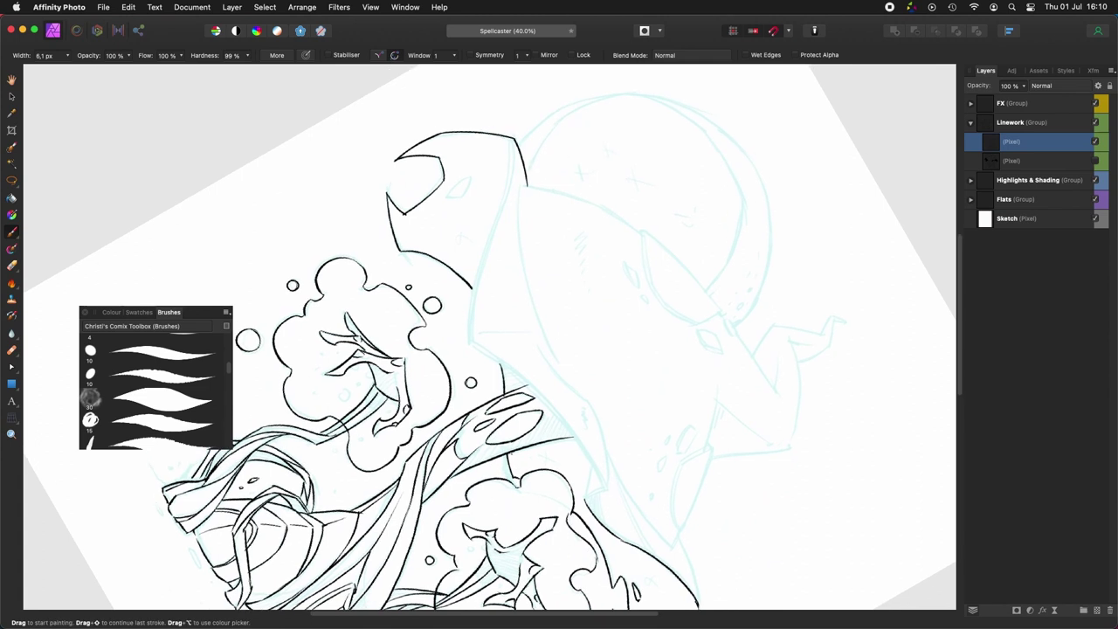
Step: Ink the front edge of the cap's brim beside the left-side flap on a rotated canvas
key("super+alt+Left")
key("super+alt+Left")
key("super+alt+Left")
key("super+alt+Left")
key("super+alt+Left")
key("super+alt+Left")
key("super+alt+Left")
key("super+alt+Left")
scroll(478, 319, "left", 3)
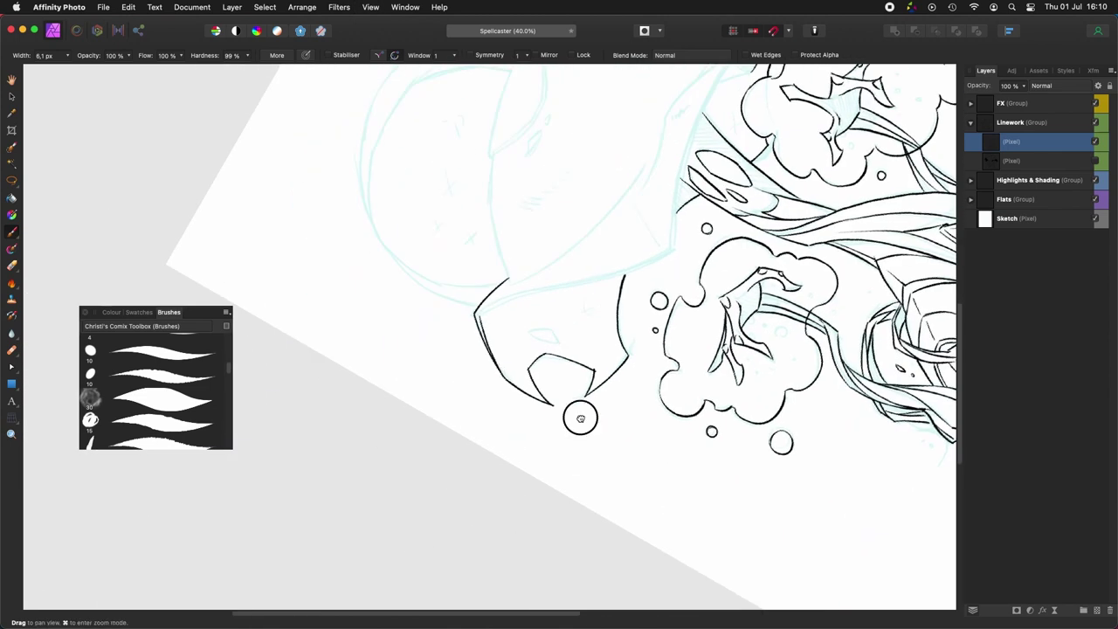
scroll(636, 457, "up", 4)
left_click_drag(584, 301, 581, 447)
scroll(582, 447, "up", 3)
Step: Ink the brim's lower edge from its front point across the trunk to the right-side fold
key("super+alt+Right")
key("super+alt+Right")
key("super+alt+Right")
key("super+alt+Right")
key("super+alt+Left")
mouse_move(597, 206)
left_mouse_down()
mouse_move(602, 291)
mouse_move(642, 397)
left_mouse_up()
scroll(642, 398, "up", 5)
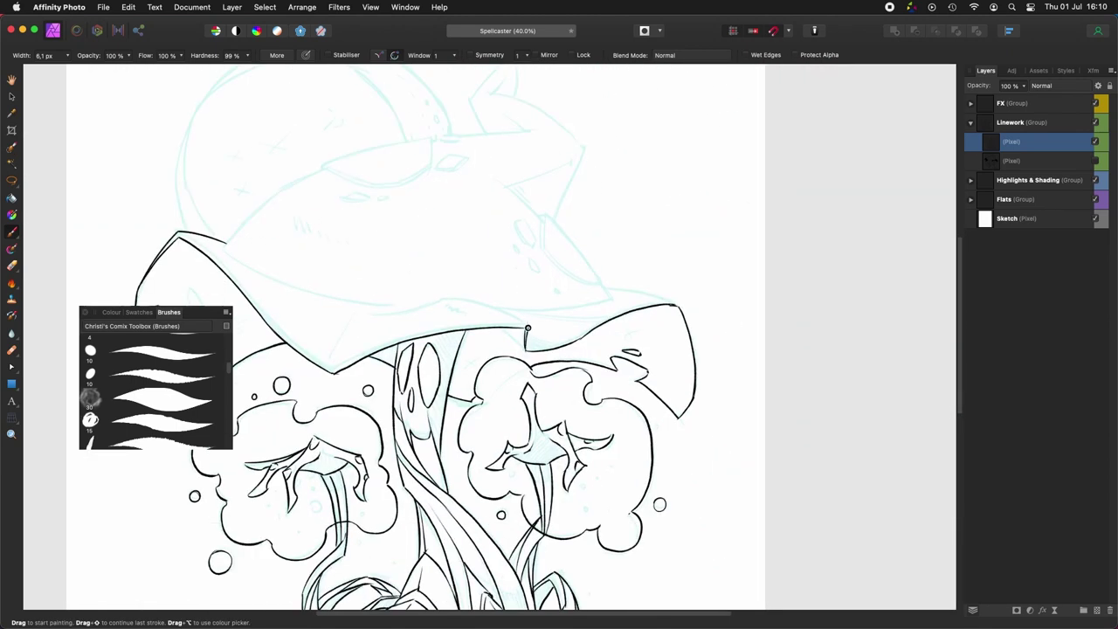
Step: Ink a parallel rim line along the right-side flap on a rotated canvas, undoing and redrawing unsuitable strokes
scroll(528, 328, "up", 5)
left_click_drag(526, 304, 554, 395)
key("super+z")
key("super+z")
left_click_drag(529, 331, 561, 405)
key("super+z")
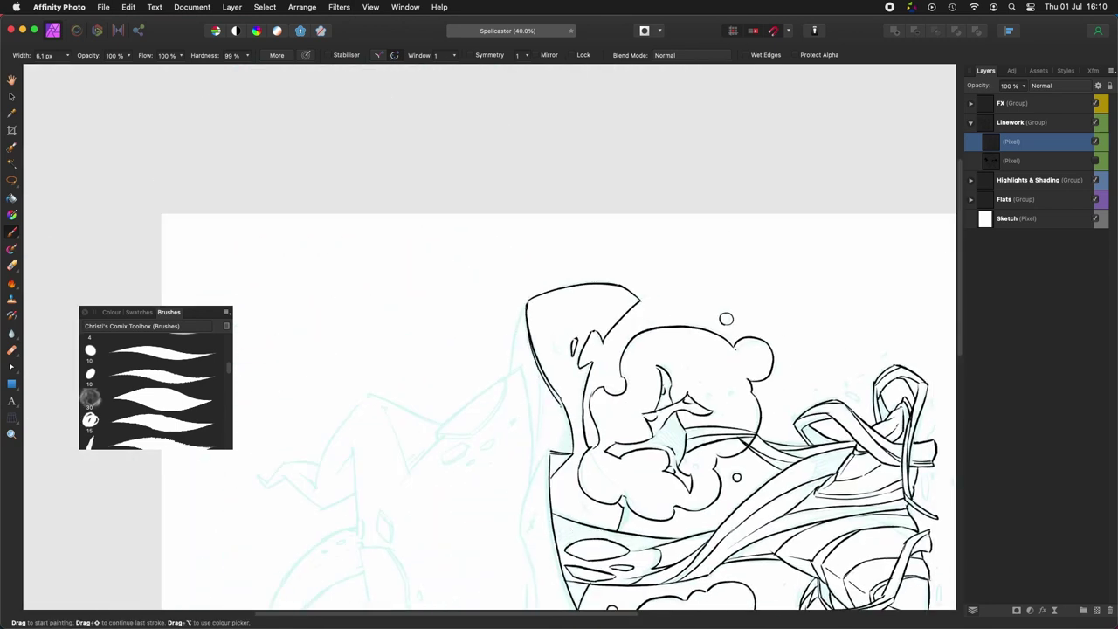
key("super+z")
left_click_drag(528, 332, 573, 451)
key("super+z")
left_click_drag(527, 302, 510, 373)
key("super+z")
Step: Ink a parallel rim line along the left-side flap's front edge on a rotated canvas, undoing stray strokes
key("r")
mouse_move(305, 510)
left_mouse_down()
mouse_move(624, 461)
mouse_move(733, 494)
left_mouse_up()
key("alt+r")
key("alt+r")
mouse_move(617, 550)
left_mouse_down()
mouse_move(554, 463)
mouse_move(571, 493)
left_mouse_up()
key("super+z")
left_click_drag(453, 276, 478, 339)
mouse_move(488, 396)
left_mouse_down()
mouse_move(520, 475)
mouse_move(499, 436)
left_mouse_up()
key("super+z")
key("super+z")
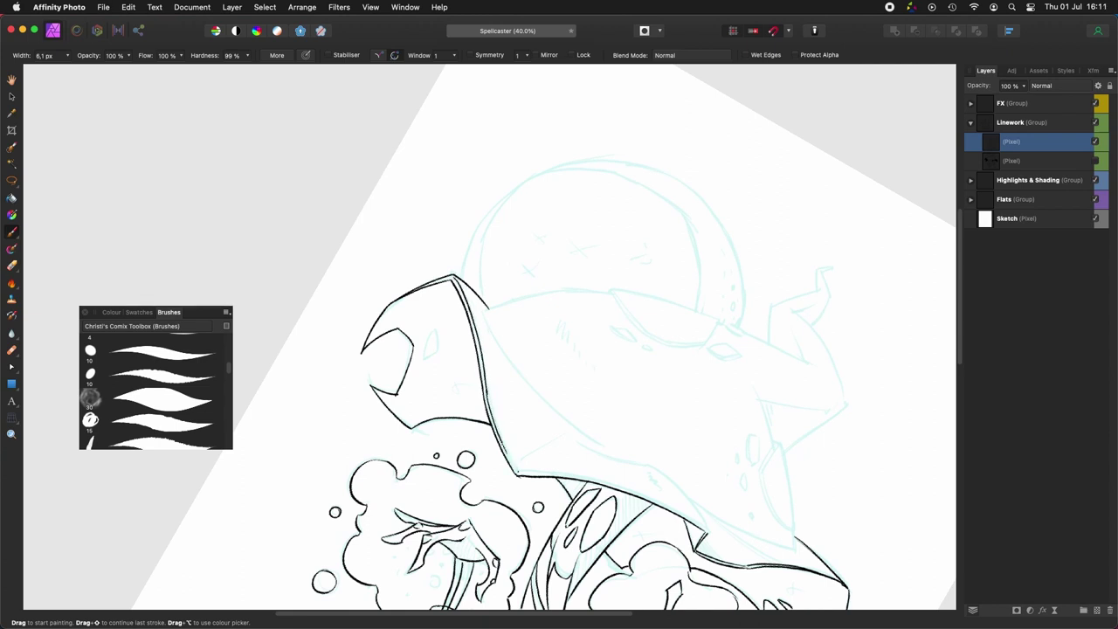
Step: Extend the parallel rim line along the brim's lower front edge and start the brim's upper fold
mouse_move(559, 498)
left_mouse_down()
mouse_move(505, 426)
mouse_move(575, 337)
left_mouse_up()
key("alt+r")
key("alt+r")
key("alt+r")
key("alt+r")
left_click_drag(512, 314, 527, 440)
mouse_move(538, 281)
left_mouse_down()
mouse_move(556, 360)
mouse_move(441, 359)
left_mouse_up()
scroll(467, 350, "up", 15)
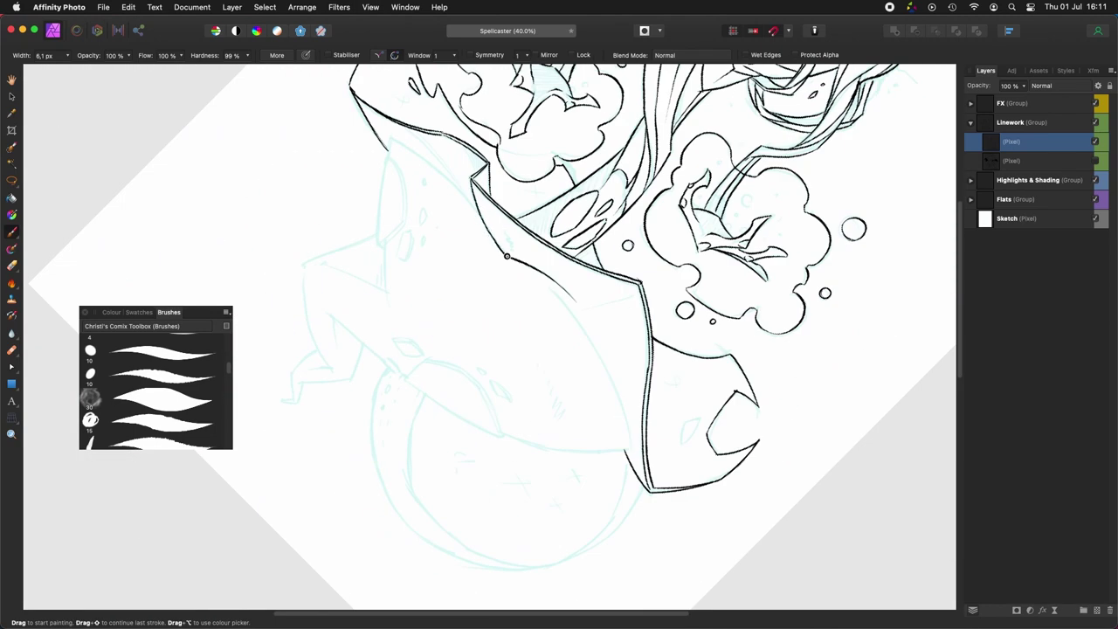
Step: Ink the brim's upper edge around the fold above the trunk and towards the right-side flap
left_click_drag(507, 255, 573, 378)
key("alt+r")
key("alt+r")
key("alt+r")
key("super+z")
left_click_drag(603, 228, 615, 340)
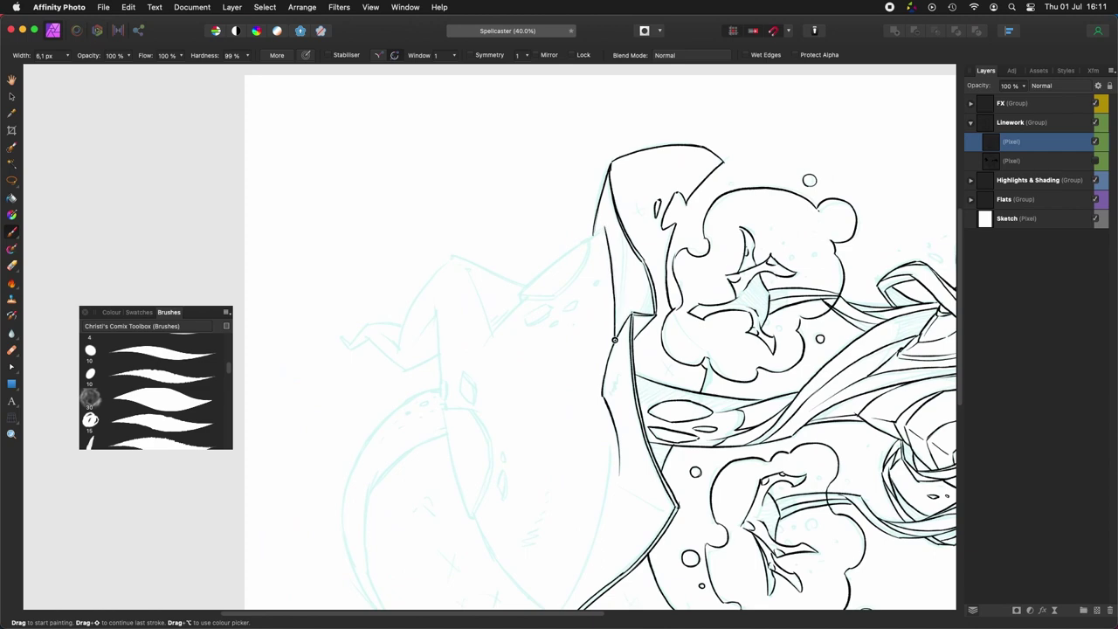
left_click_drag(603, 384, 632, 159)
Step: Complete the brim's upper edge across to the left-side flap's corner on a rotated canvas
key("alt+r")
key("alt+r")
key("alt+r")
key("alt+r")
key("alt+r")
key("alt+r")
key("alt+r")
key("alt+r")
key("alt+r")
key("alt+r")
key("alt+r")
mouse_move(561, 171)
left_mouse_down()
mouse_move(548, 247)
mouse_move(552, 363)
left_mouse_up()
scroll(552, 363, "up", 8)
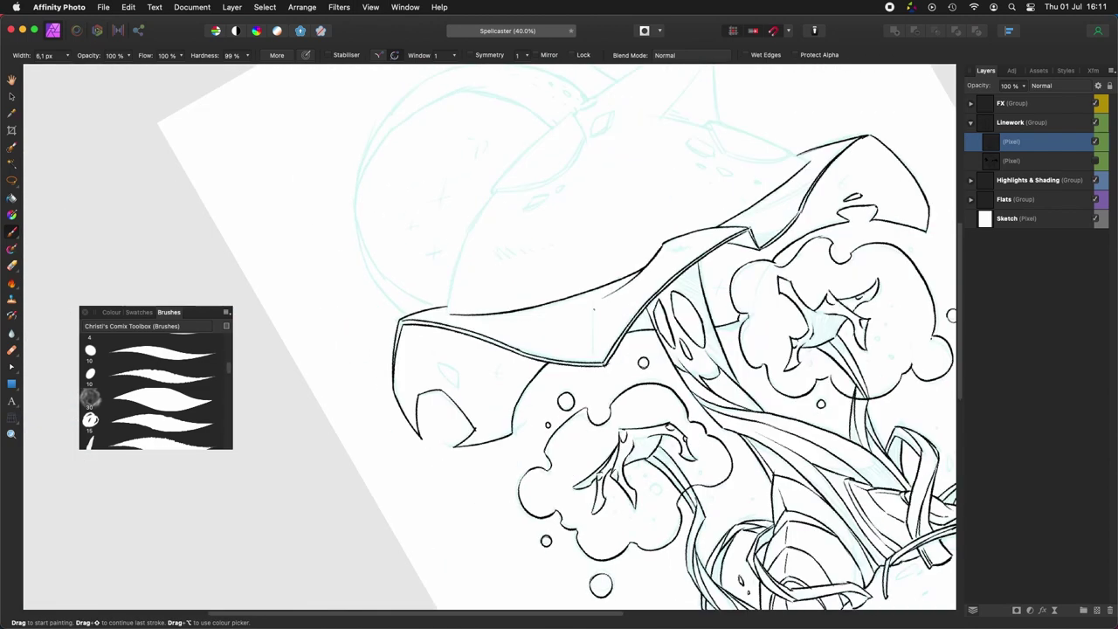
Step: Add crease lines at the brim's front point and short dashes below its upper fold, and reset the rotation
left_click_drag(604, 434, 503, 536)
left_click_drag(566, 351, 534, 413)
key("alt+r")
key("alt+r")
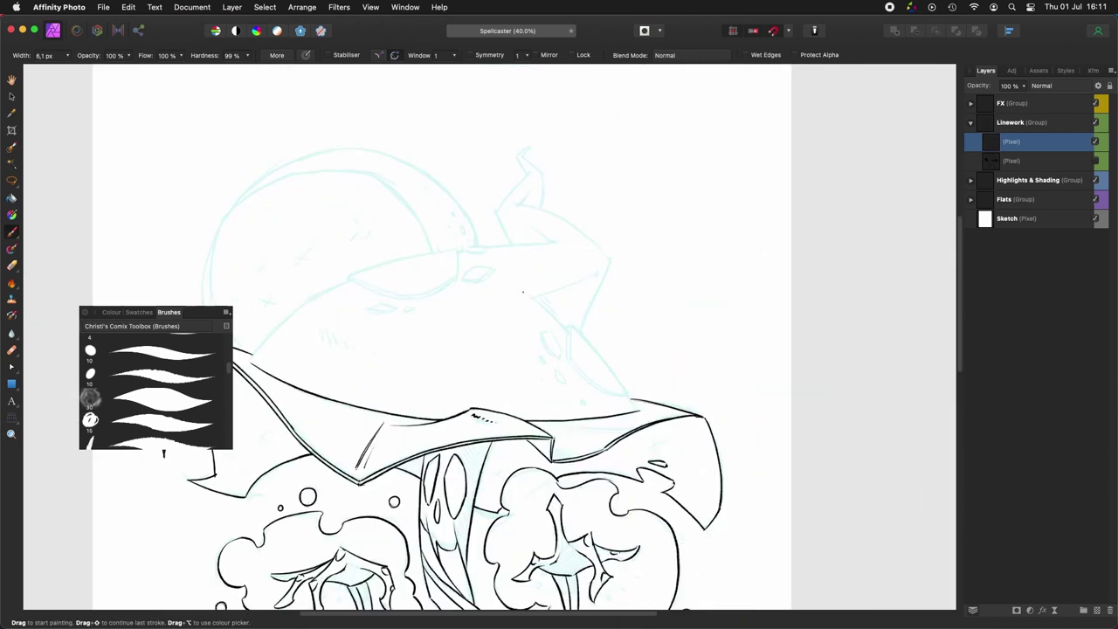
Step: Ink the sloping right-side and left-side outlines of the dome above the brim
scroll(163, 453, "left", 5)
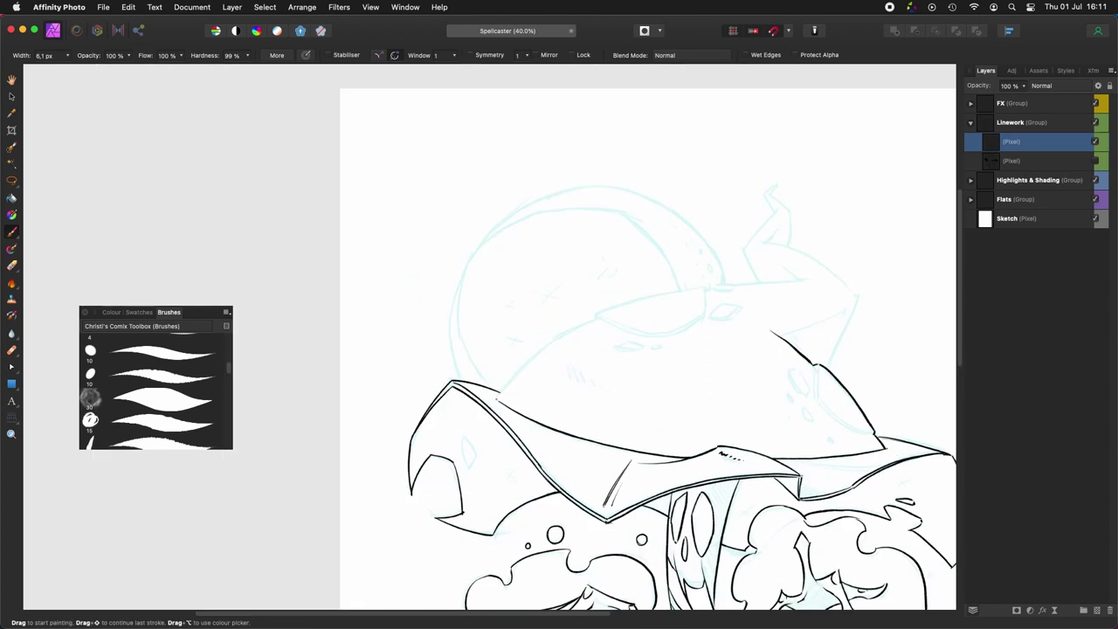
left_click_drag(496, 398, 596, 318)
left_click_drag(627, 407, 549, 486)
left_click_drag(627, 367, 659, 364)
Step: Ink the dome's upper outline with small notches on a rotated canvas, undoing and redrawing one stroke
key("alt+l")
key("alt+l")
key("alt+l")
key("alt+l")
key("alt+l")
key("alt+l")
left_click_drag(560, 244, 571, 337)
mouse_move(551, 211)
left_mouse_down()
mouse_move(569, 389)
mouse_move(583, 425)
left_mouse_up()
key("super+z")
left_click_drag(559, 316, 588, 430)
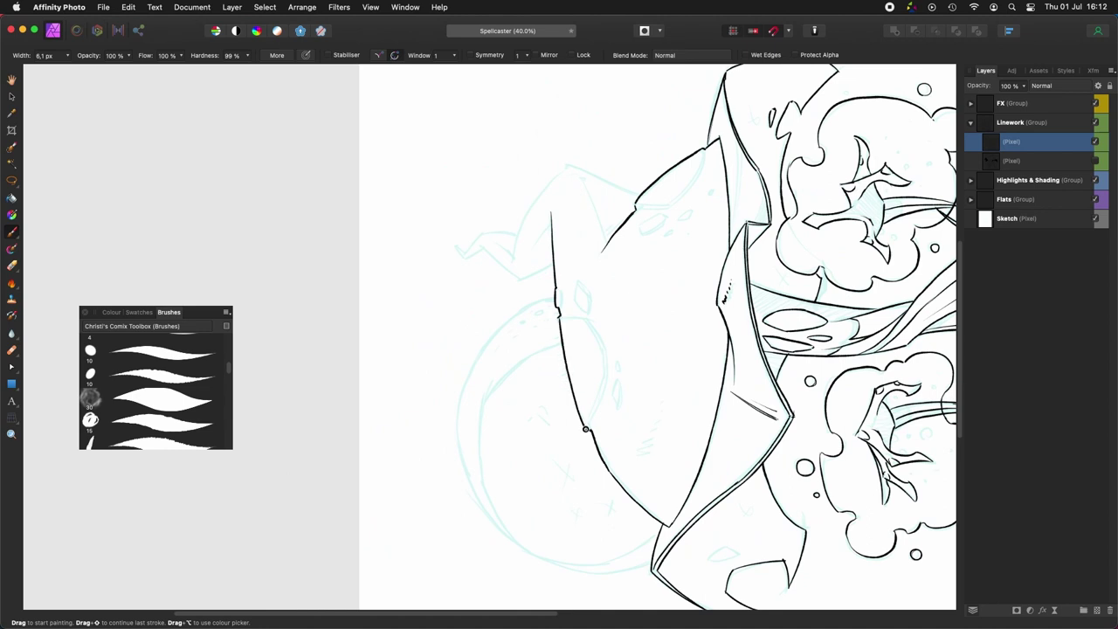
Step: Ink the lower outlines of the crooked horn rising from the dome's upper end, working on a rotated canvas
left_click_drag(559, 297, 564, 398)
mouse_move(519, 362)
left_mouse_down()
mouse_move(545, 295)
mouse_move(574, 266)
left_mouse_up()
key("alt+r")
key("alt+r")
left_click_drag(522, 314, 570, 381)
left_click_drag(506, 350, 614, 404)
left_click_drag(514, 397, 531, 444)
Step: Ink the horn's bent upper section and narrow tip, turning the canvas to follow the strokes
key("alt+l")
key("alt+l")
key("alt+l")
key("alt+l")
key("alt+l")
key("alt+l")
left_click_drag(544, 337, 553, 282)
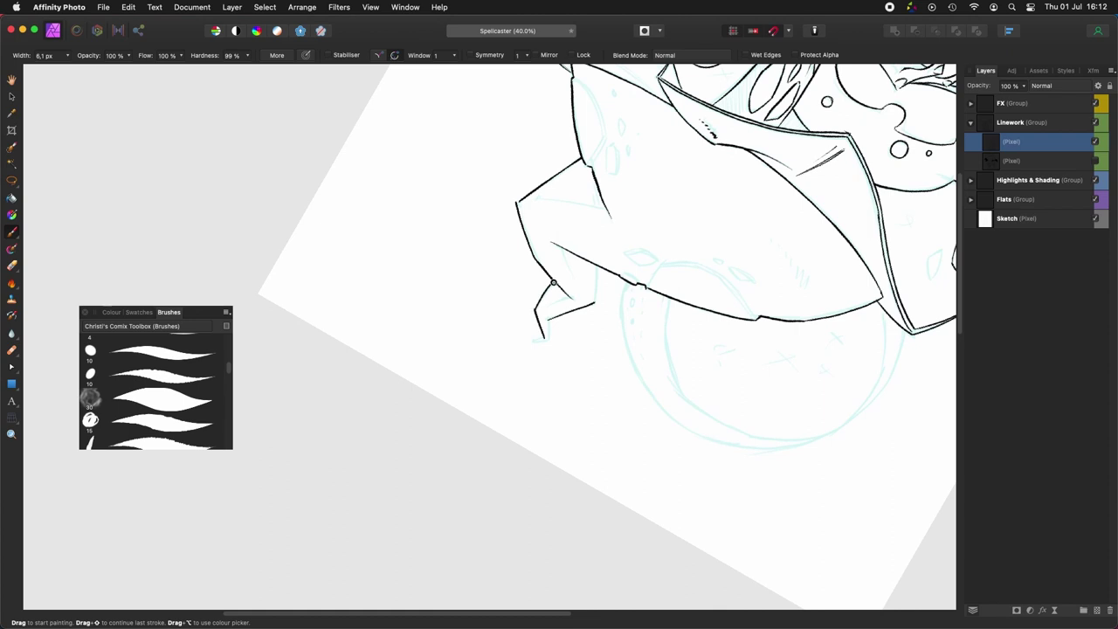
left_click_drag(530, 344, 550, 341)
left_click_drag(550, 342, 548, 320)
mouse_move(559, 262)
left_mouse_down()
mouse_move(515, 411)
mouse_move(528, 440)
left_mouse_up()
Step: Complete the horn's remaining contour and outline an angular spot just below the dome's upper edge
key("alt+r")
key("alt+r")
key("alt+r")
key("alt+r")
key("alt+r")
left_click_drag(470, 329, 479, 386)
key("alt+r")
key("alt+r")
key("alt+r")
key("alt+r")
key("alt+r")
mouse_move(451, 313)
left_mouse_down()
mouse_move(596, 385)
mouse_move(568, 395)
left_mouse_up()
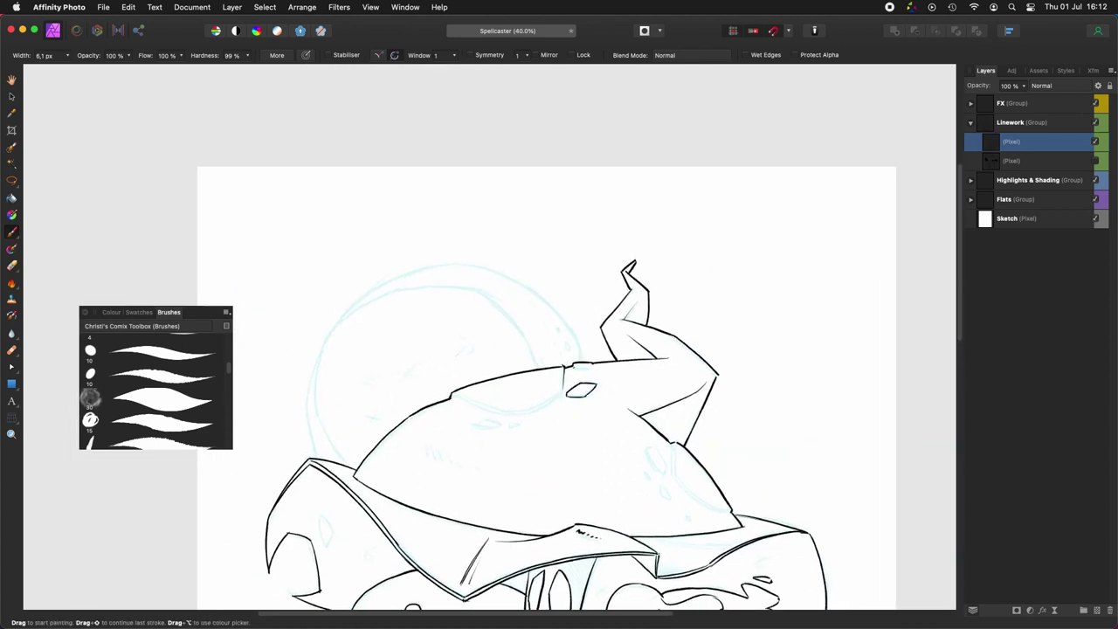
Step: Ink the large angular patch on the dome's upper edge with a double border on a rotated canvas
key("alt+r")
key("alt+r")
key("alt+r")
key("alt+r")
key("alt+r")
key("alt+r")
left_click_drag(419, 375, 437, 302)
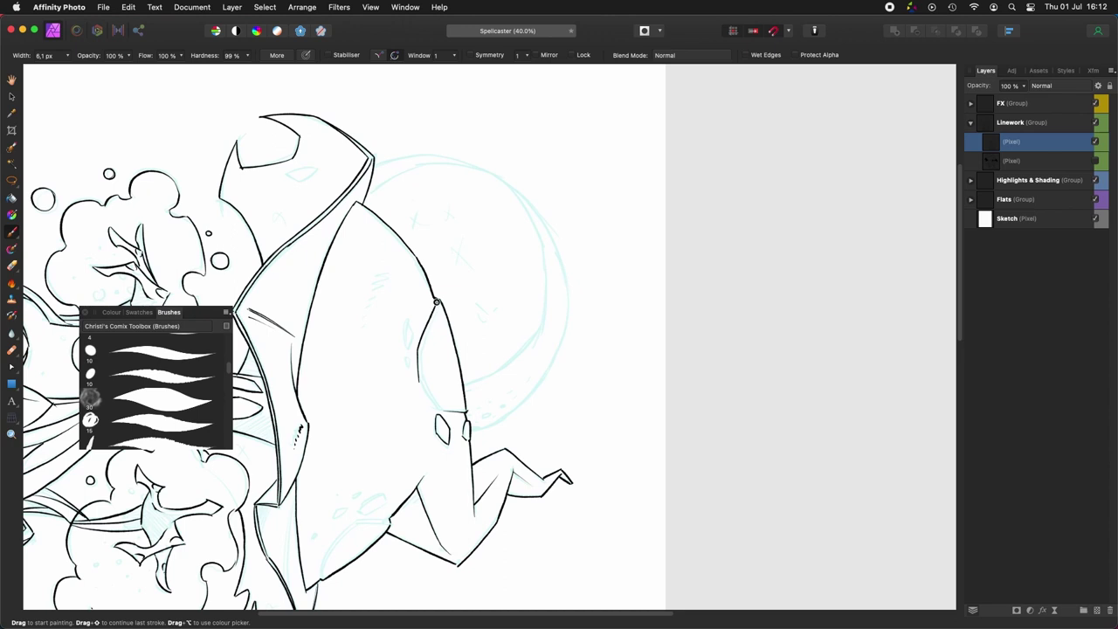
left_click_drag(476, 397, 501, 376)
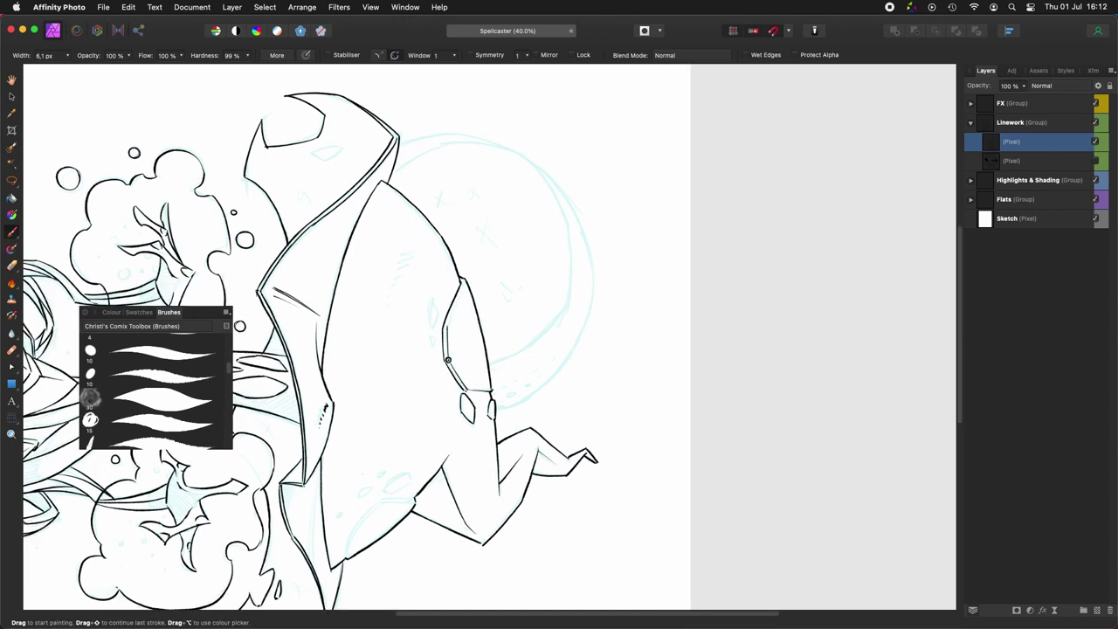
Step: Draw a row of small spots and a dot below the upper patch, and reset the canvas rotation
scroll(363, 336, "left", 2)
scroll(362, 337, "up", 1)
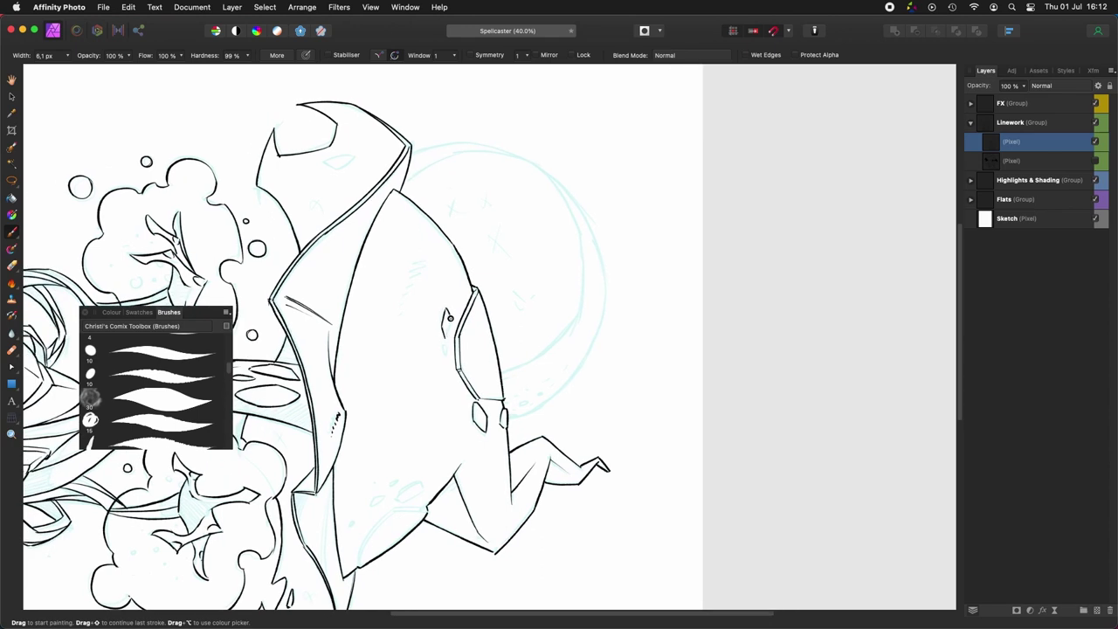
left_click_drag(444, 358, 449, 371)
left_click(454, 385)
key("alt+shift+r")
scroll(490, 337, "left", 5)
scroll(490, 337, "up", 3)
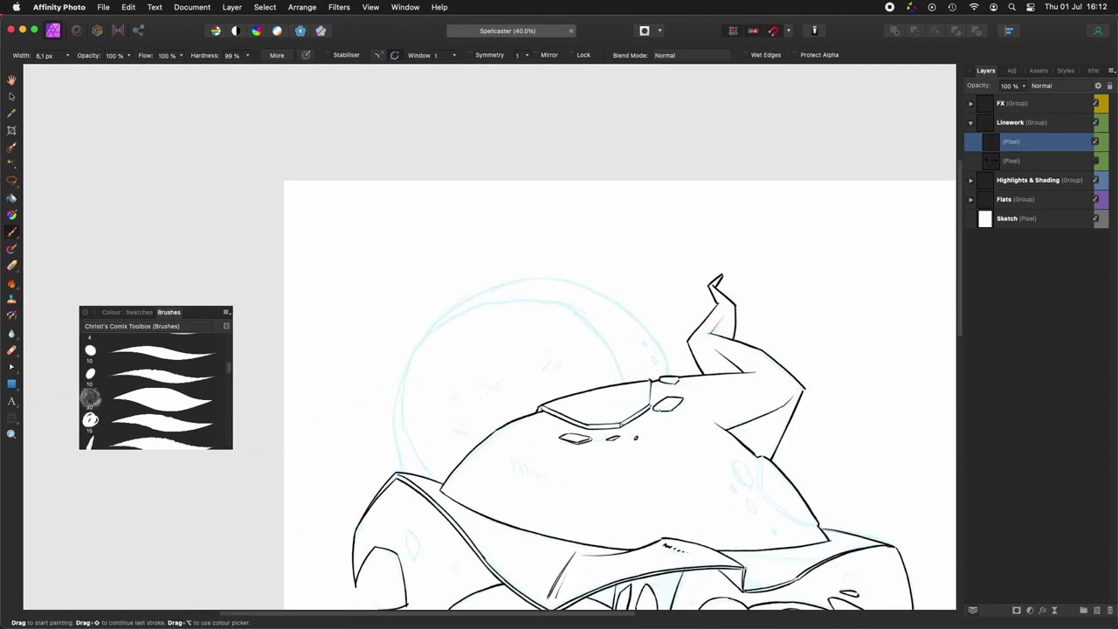
Step: Ink the double-edged angular patch on the dome's right-side slope, rotating the canvas as needed
scroll(581, 372, "right", 3)
scroll(580, 372, "down", 2)
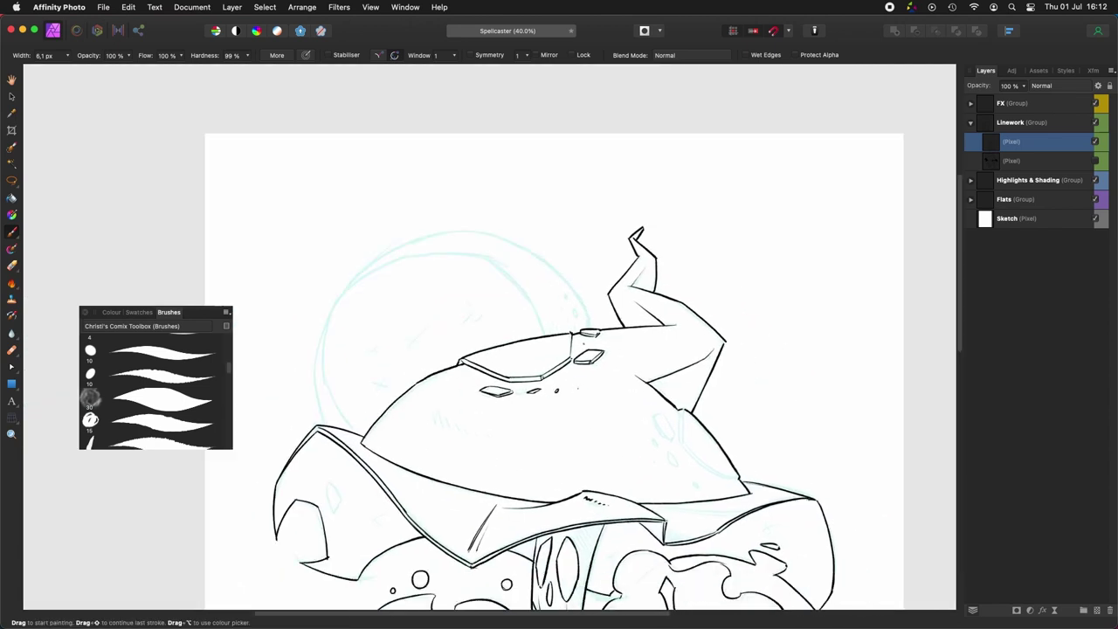
scroll(731, 379, "down", 2)
scroll(731, 379, "right", 4)
mouse_move(588, 344)
left_mouse_down()
mouse_move(588, 377)
mouse_move(556, 433)
left_mouse_up()
scroll(588, 377, "right", 1)
scroll(588, 377, "down", 1)
key("alt+r")
key("alt+r")
mouse_move(544, 393)
left_mouse_down()
mouse_move(557, 434)
mouse_move(552, 415)
left_mouse_up()
scroll(556, 435, "down", 2)
scroll(556, 434, "right", 1)
left_click_drag(554, 440, 614, 529)
Step: Add angular spots beside the right-side patch and short dashes on the dome's left-side slope
key("alt+shift+r")
key("alt+shift+r")
left_click_drag(594, 357, 618, 440)
left_click_drag(489, 384, 633, 424)
left_click_drag(516, 407, 630, 325)
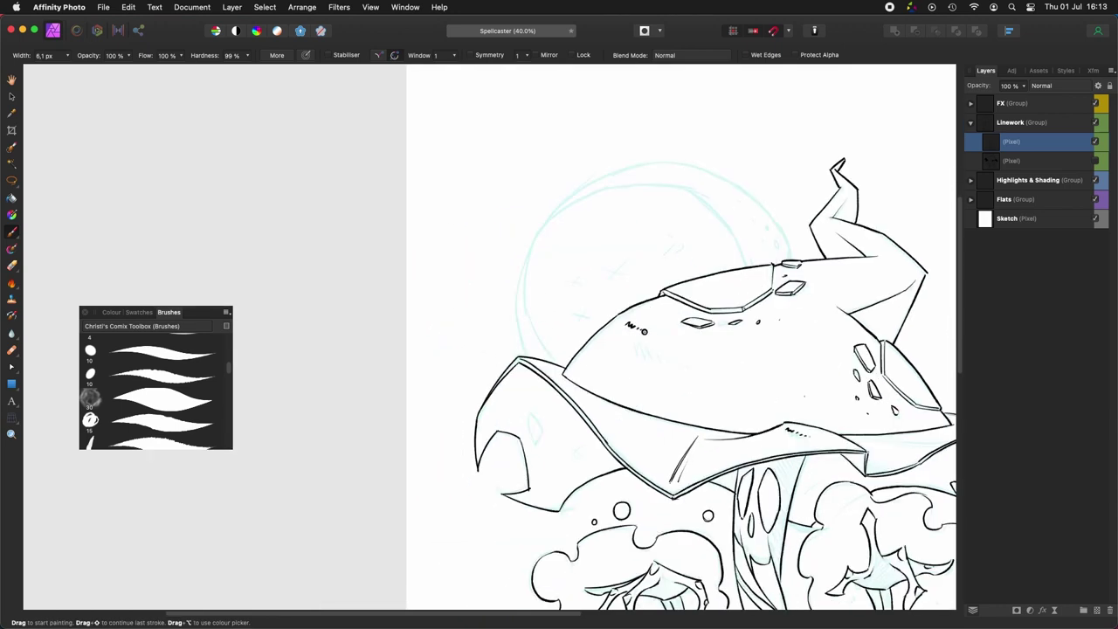
Step: Ink the leaf-shaped spot on the brim's left-side flap and small knuckle details on the left-side hand
scroll(647, 332, "down", 5)
scroll(646, 332, "left", 4)
scroll(605, 310, "down", 5)
scroll(605, 310, "right", 5)
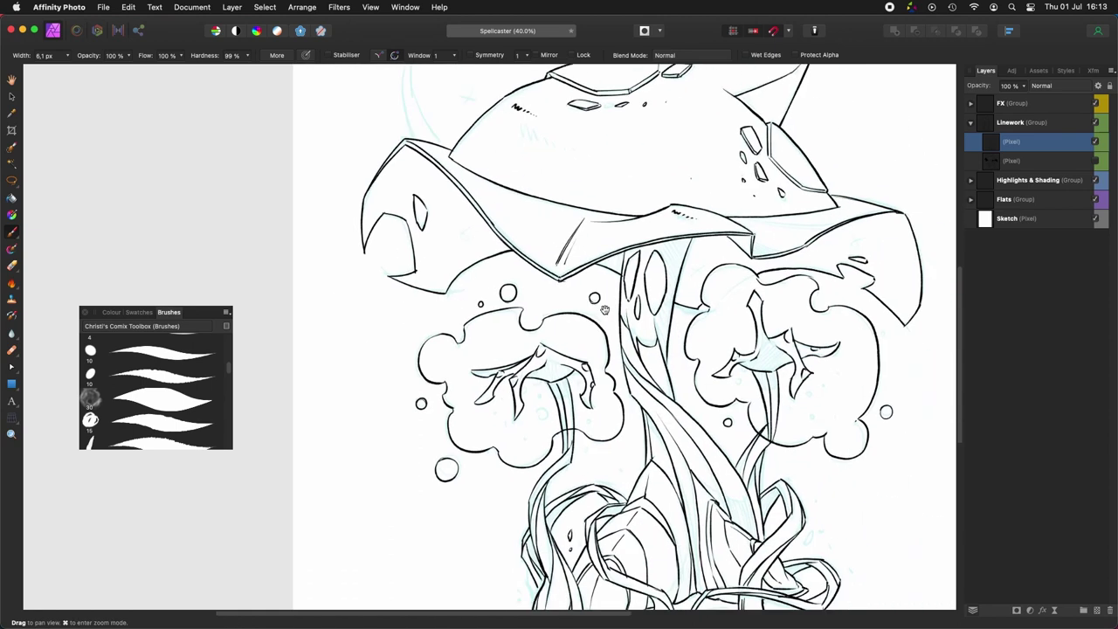
mouse_move(771, 337)
left_mouse_down()
mouse_move(788, 517)
mouse_move(625, 393)
left_mouse_up()
scroll(789, 517, "down", 2)
scroll(624, 393, "down", 2)
left_click_drag(492, 412, 531, 494)
left_click_drag(517, 448, 540, 499)
left_click_drag(408, 246, 497, 371)
Step: Add short hatch lines at the brim's folds and ink the left-side outlines of the large circle behind the dome
scroll(497, 371, "up", 7)
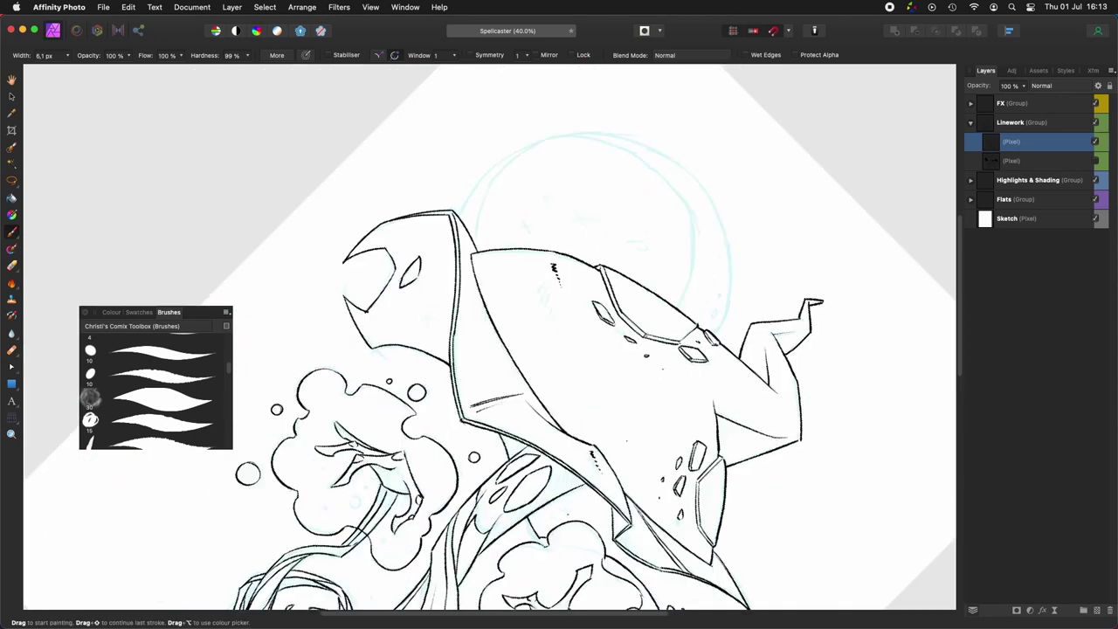
left_click_drag(428, 373, 441, 354)
mouse_move(370, 352)
left_mouse_down()
mouse_move(508, 424)
mouse_move(482, 371)
left_mouse_up()
scroll(508, 425, "down", 3)
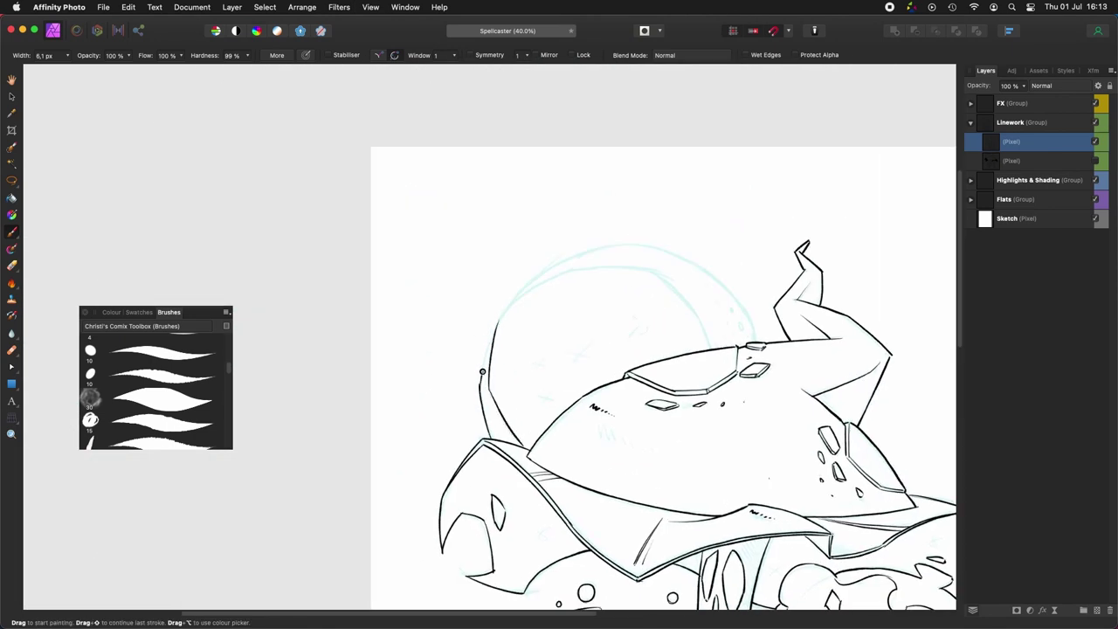
Step: Complete the circle's inner and outer outlines on a rotated canvas and add small spots on its end near the horn
scroll(508, 303, "right", 10)
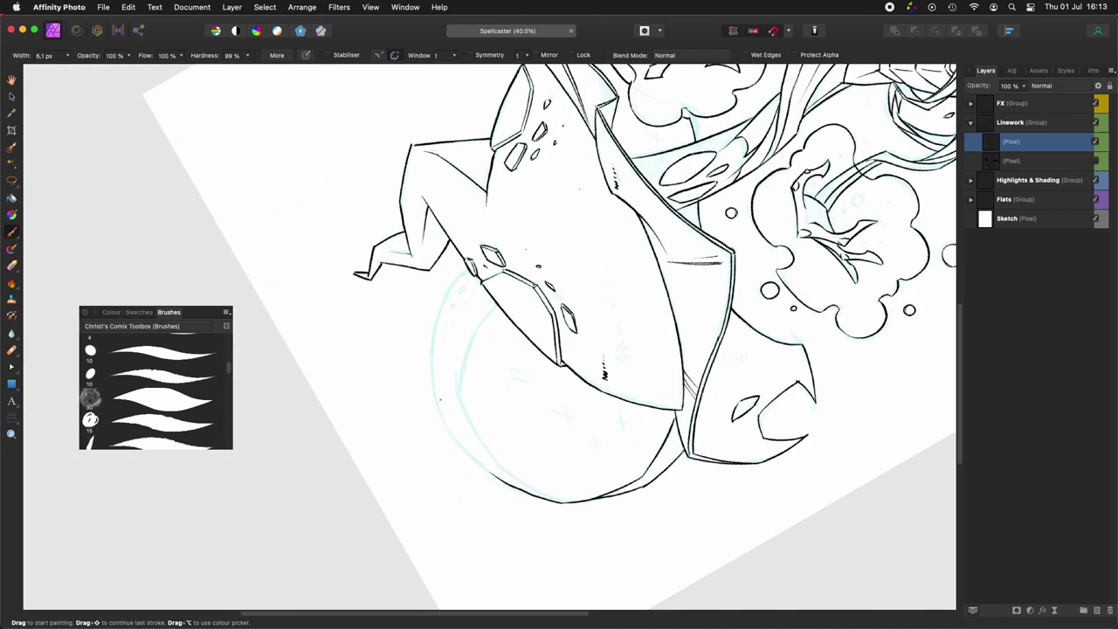
left_click_drag(460, 448, 431, 375)
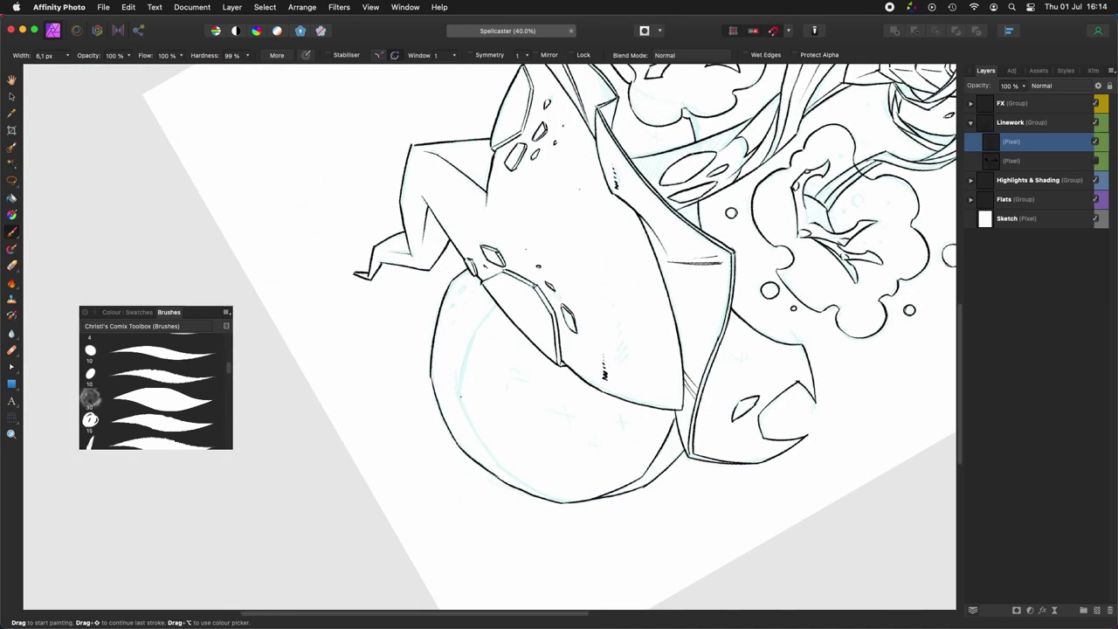
left_click_drag(460, 390, 478, 325)
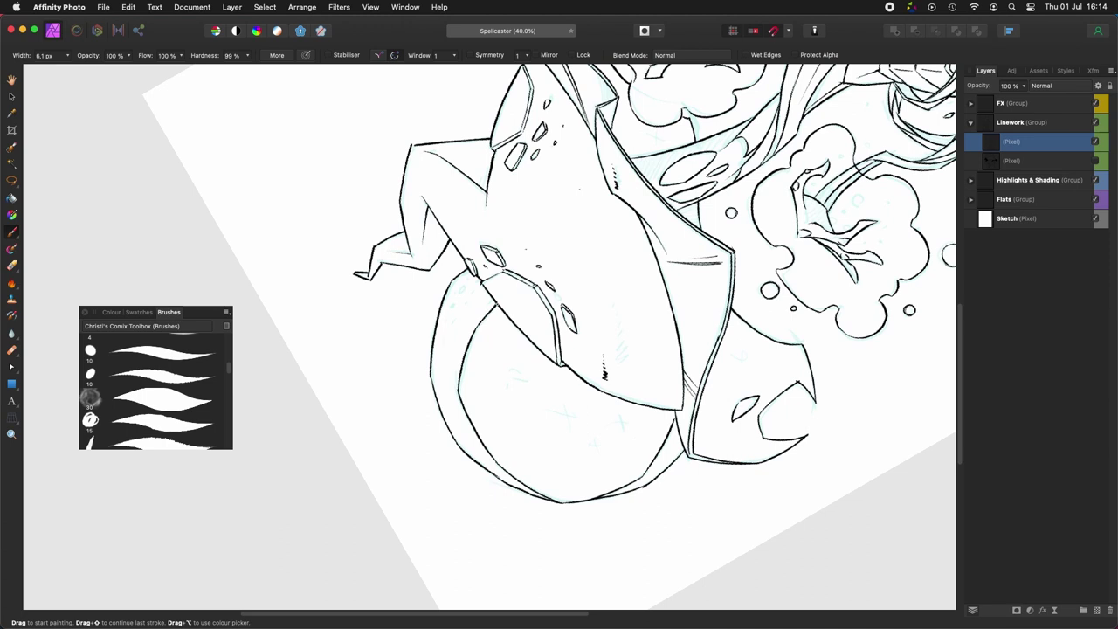
key("super+shift+r")
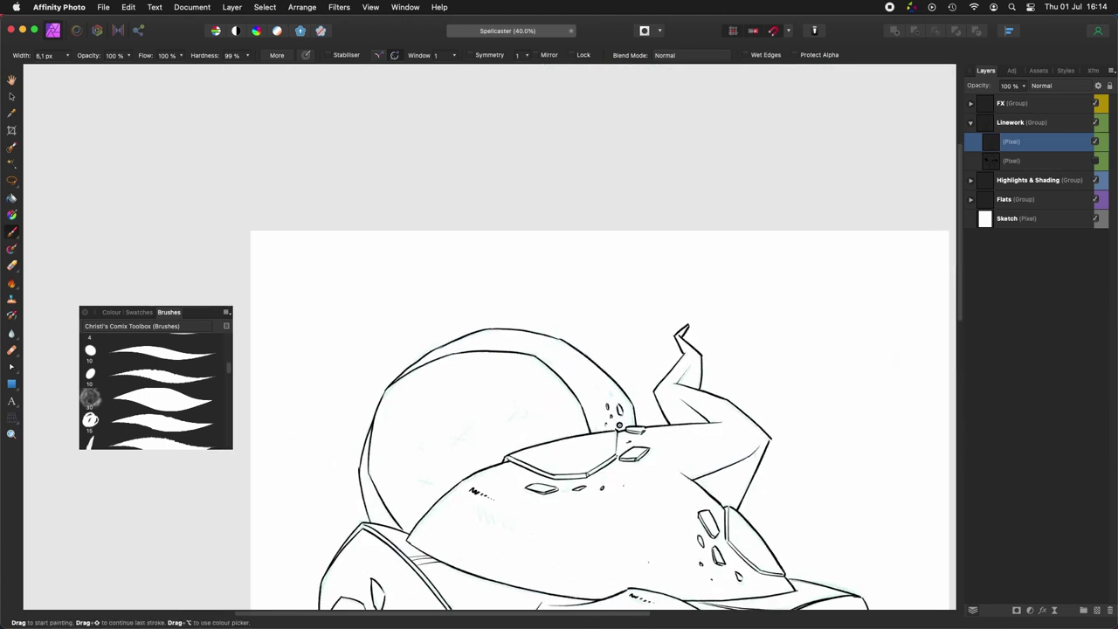
Step: Ink short ground lines at the base of the roots and small flat pebbles below them
scroll(489, 336, "down", 10)
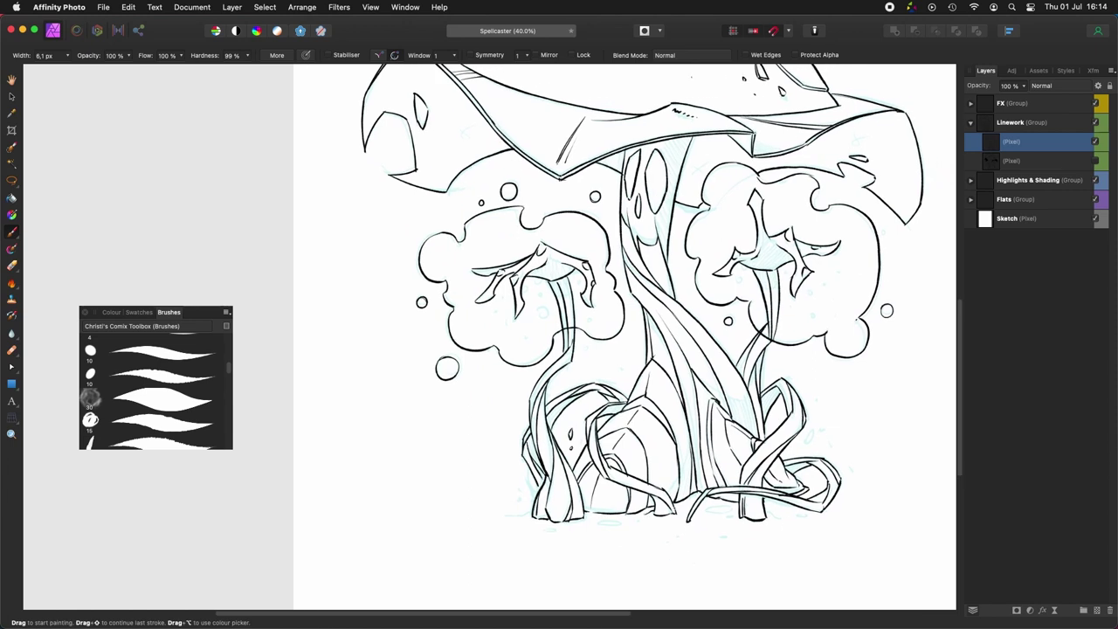
scroll(691, 494, "right", 3)
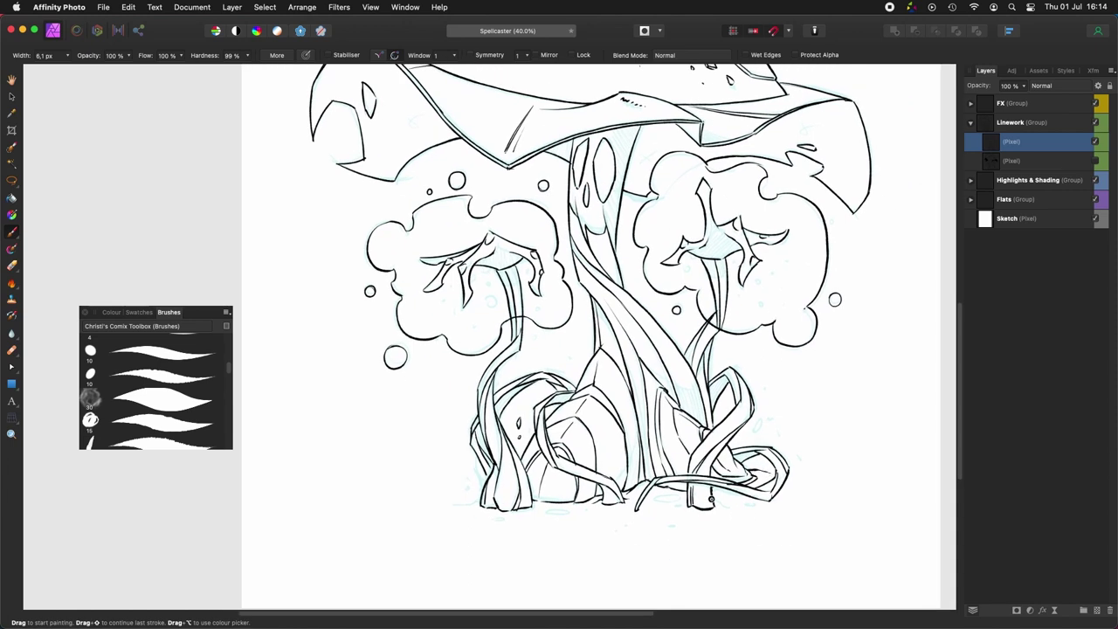
scroll(796, 529, "left", 5)
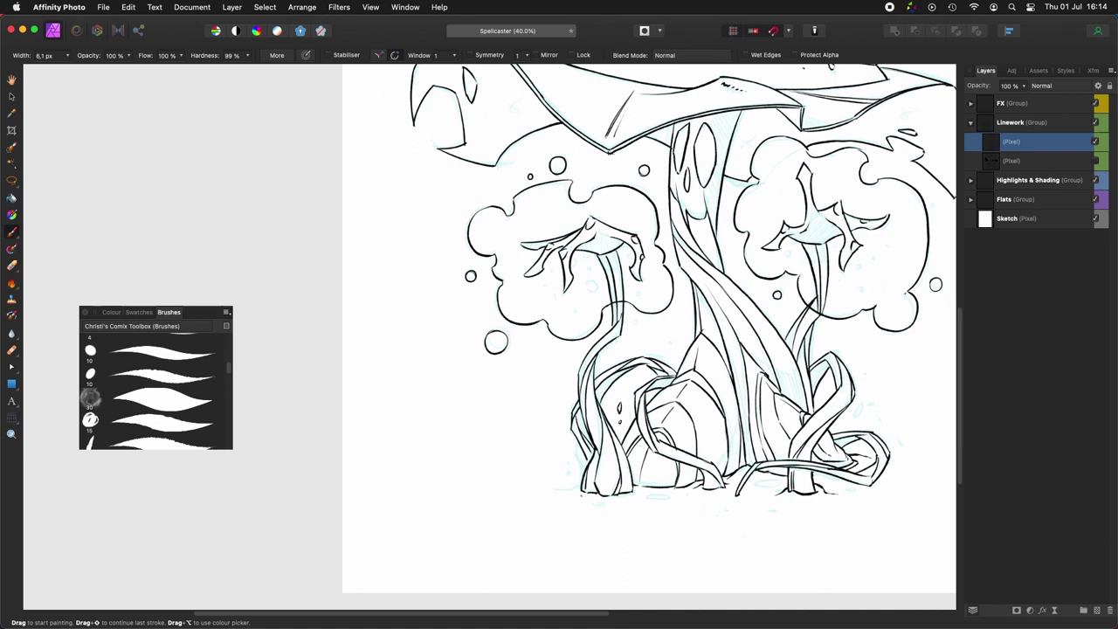
scroll(649, 332, "left", 3)
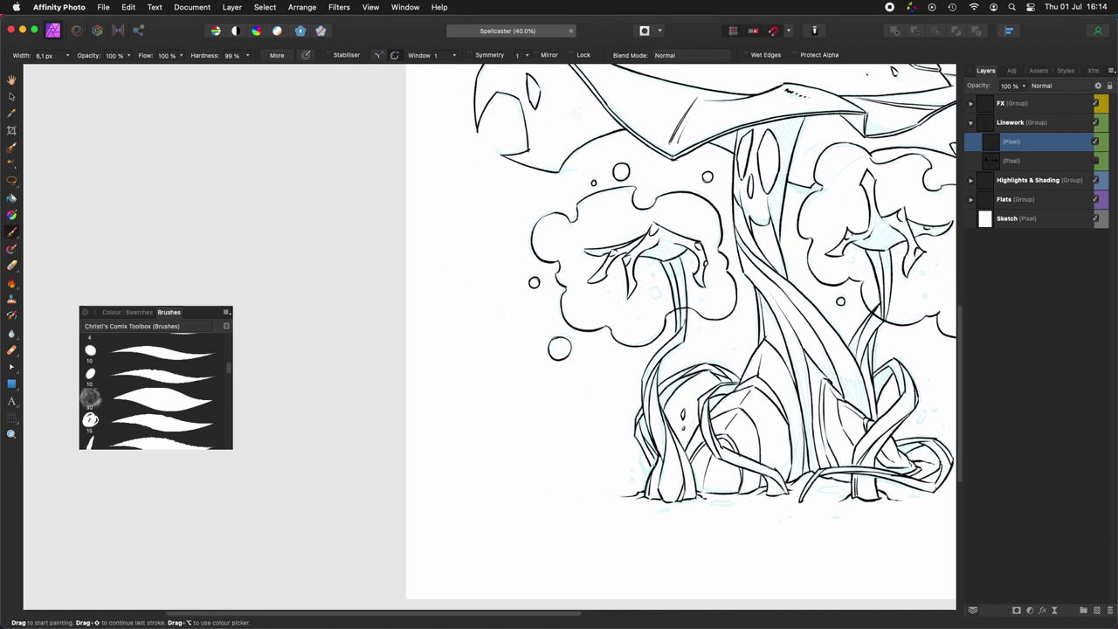
scroll(649, 332, "right", 2)
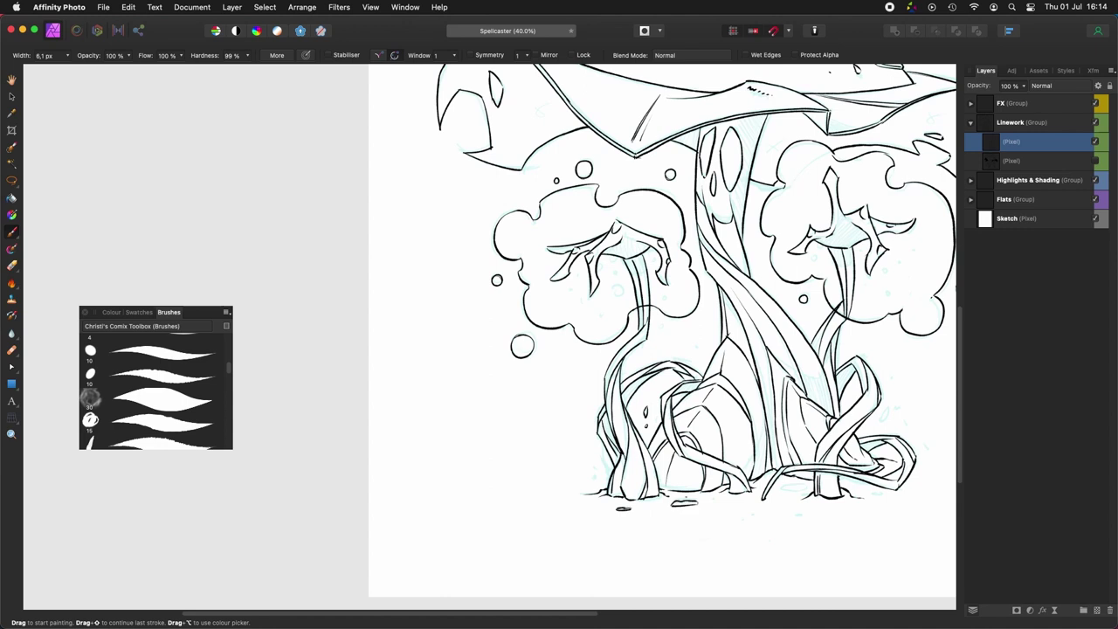
scroll(730, 488, "right", 3)
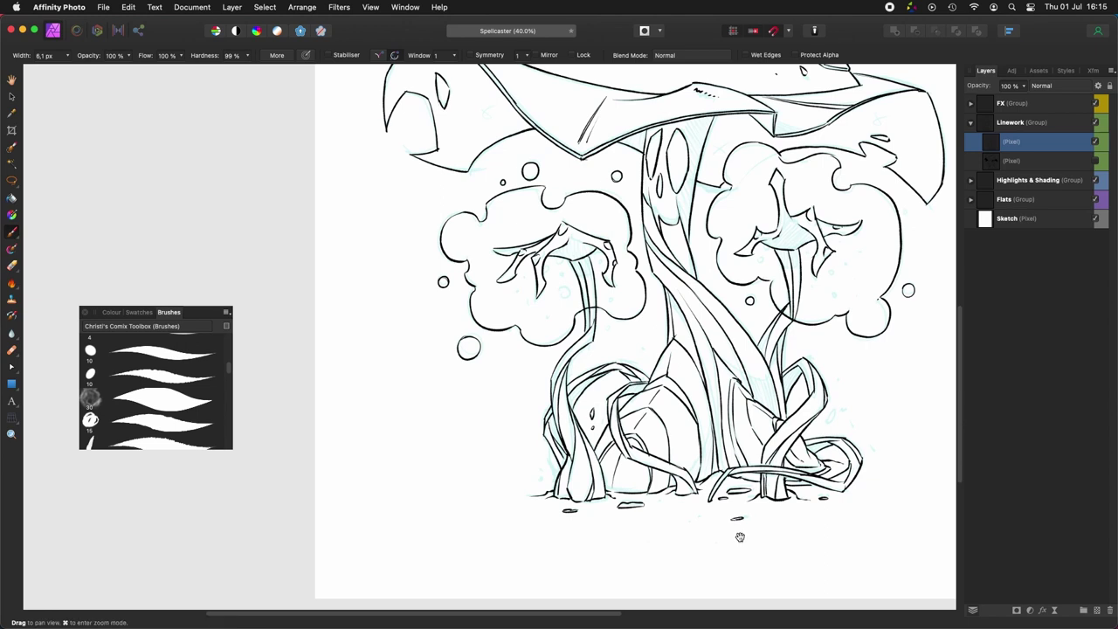
Step: Draw small floating droplet-shaped flecks around the outer sides of the roots
scroll(739, 528, "up", 2)
scroll(803, 476, "left", 1)
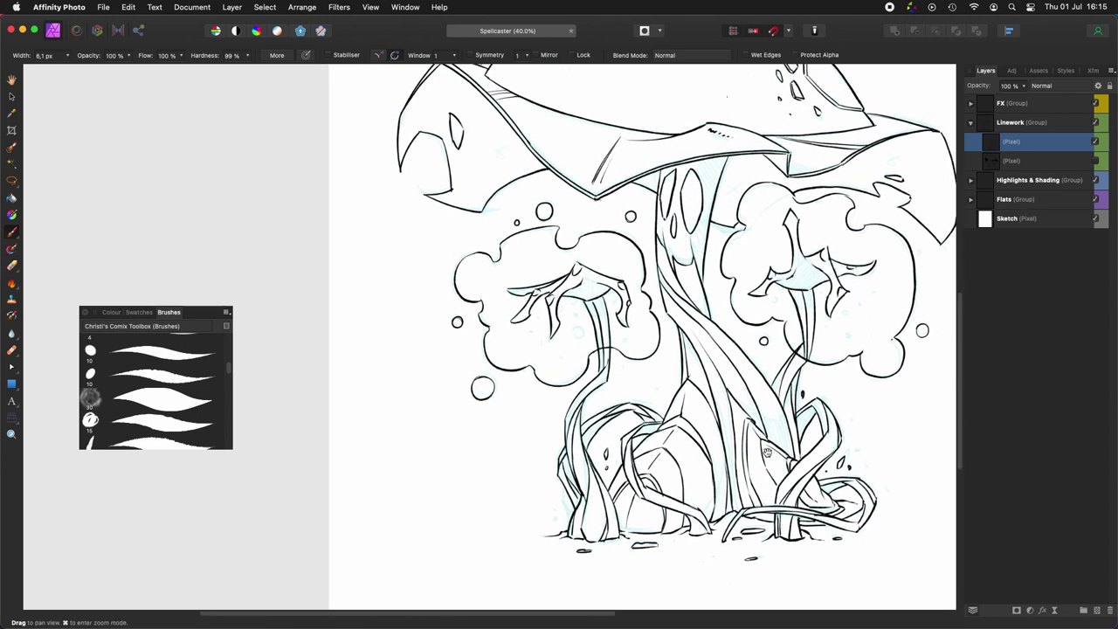
scroll(645, 483, "left", 5)
scroll(635, 497, "right", 4)
Step: Draw small bubbles and dots below the hands inside both clouds
scroll(635, 497, "up", 3)
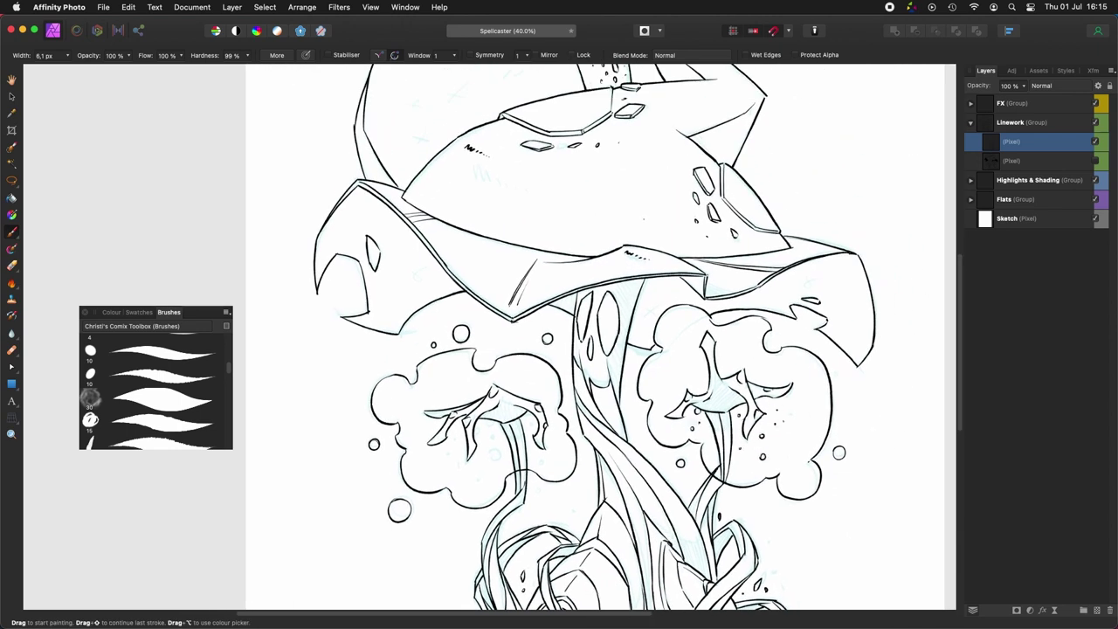
scroll(600, 336, "left", 8)
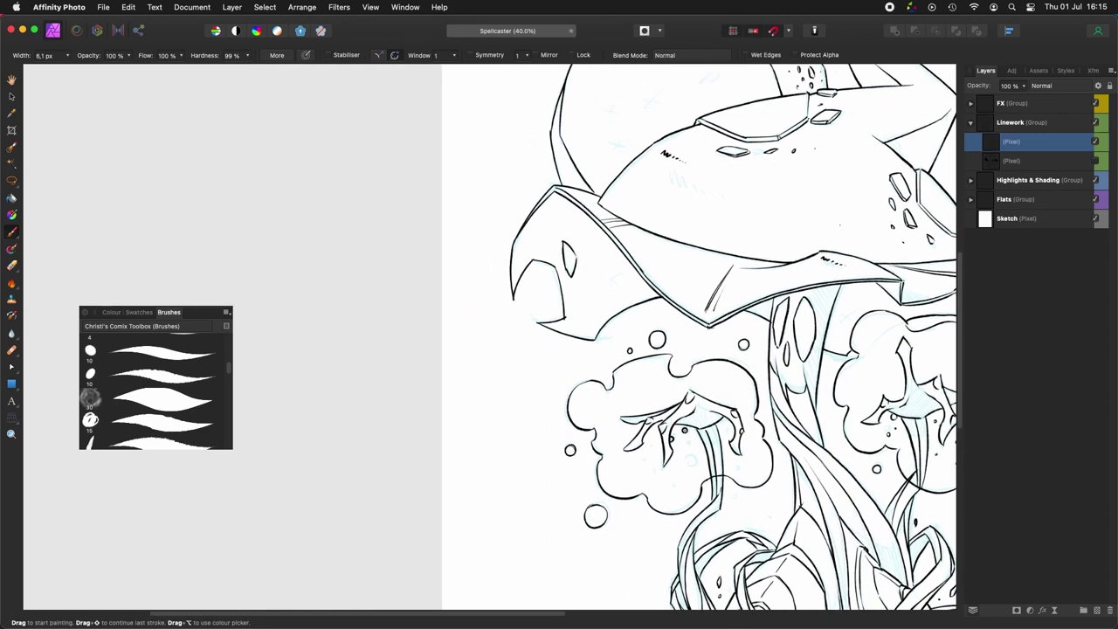
scroll(798, 478, "right", 4)
scroll(798, 477, "up", 1)
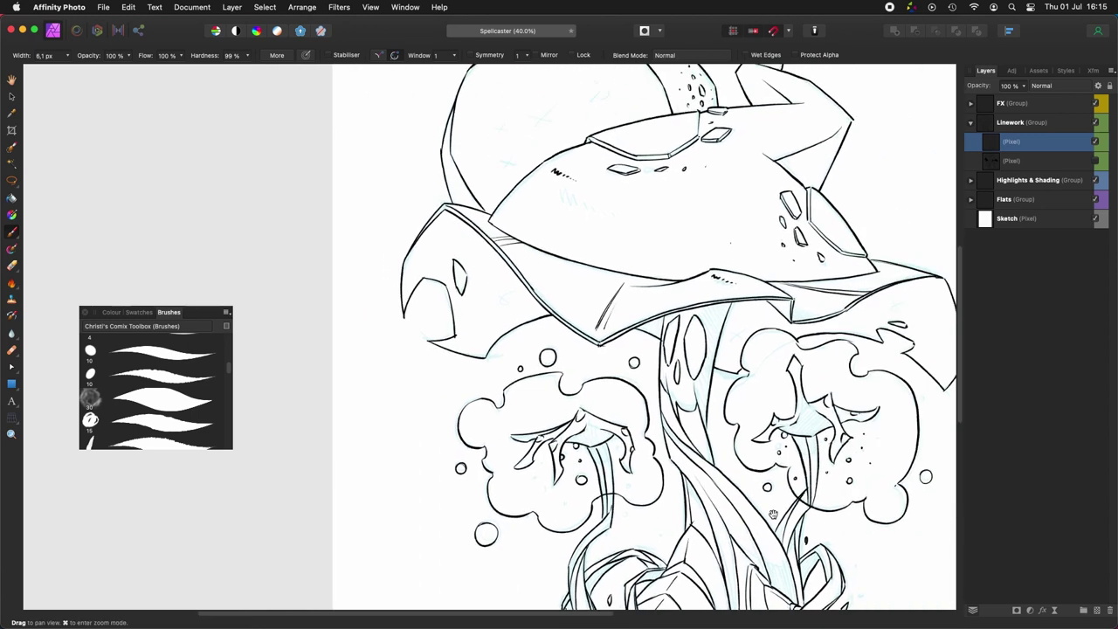
scroll(801, 463, "left", 3)
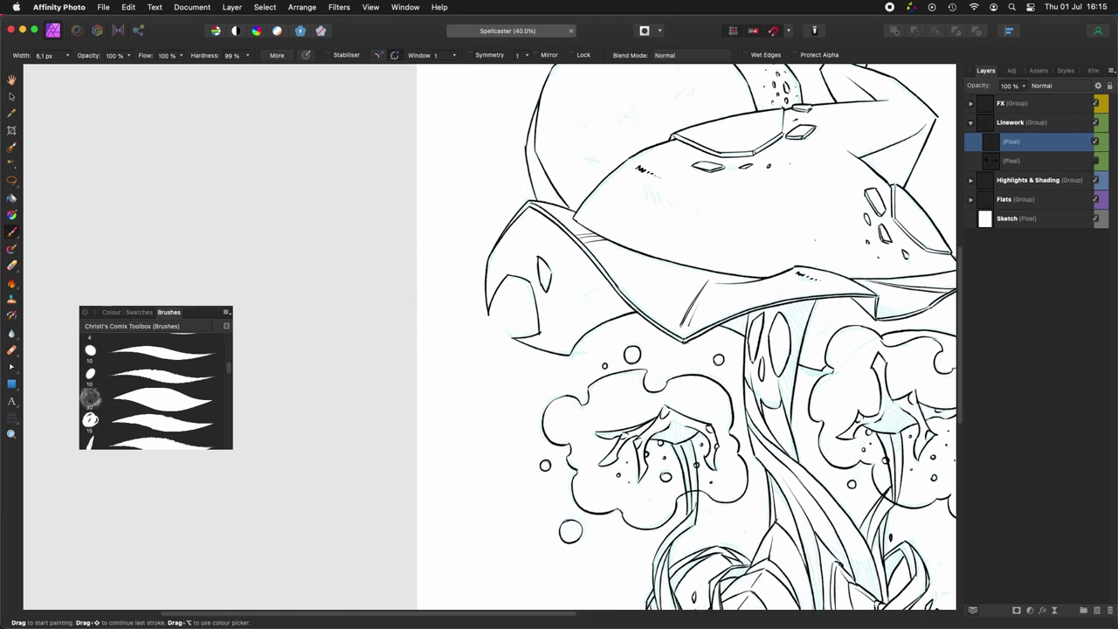
Step: Add tiny dots around the circle's spots and inner edge lines to the oval spots on the stem
scroll(651, 497, "right", 6)
scroll(650, 497, "up", 5)
left_click_drag(604, 460, 614, 429)
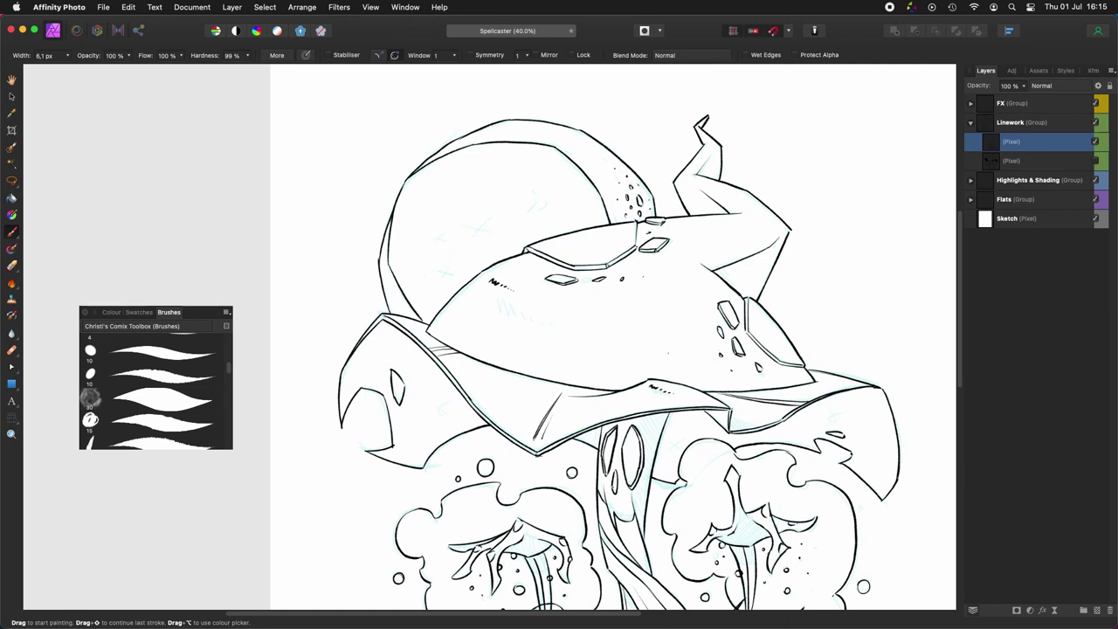
Step: Select the 30 px brush and fill black shadows under the left-side root arches
mouse_move(724, 506)
left_mouse_down()
mouse_move(703, 448)
mouse_move(683, 278)
left_mouse_up()
left_click(181, 402)
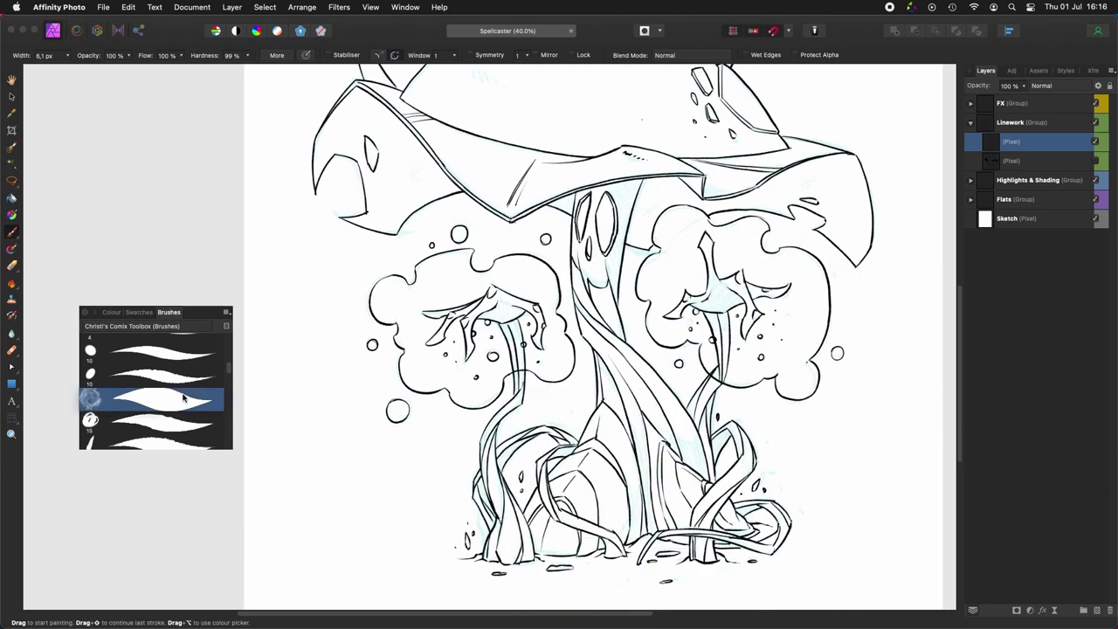
mouse_move(487, 502)
left_mouse_down()
mouse_move(482, 476)
mouse_move(534, 436)
mouse_move(500, 464)
mouse_move(578, 446)
left_mouse_up()
scroll(655, 502, "down", 3)
scroll(655, 503, "left", 3)
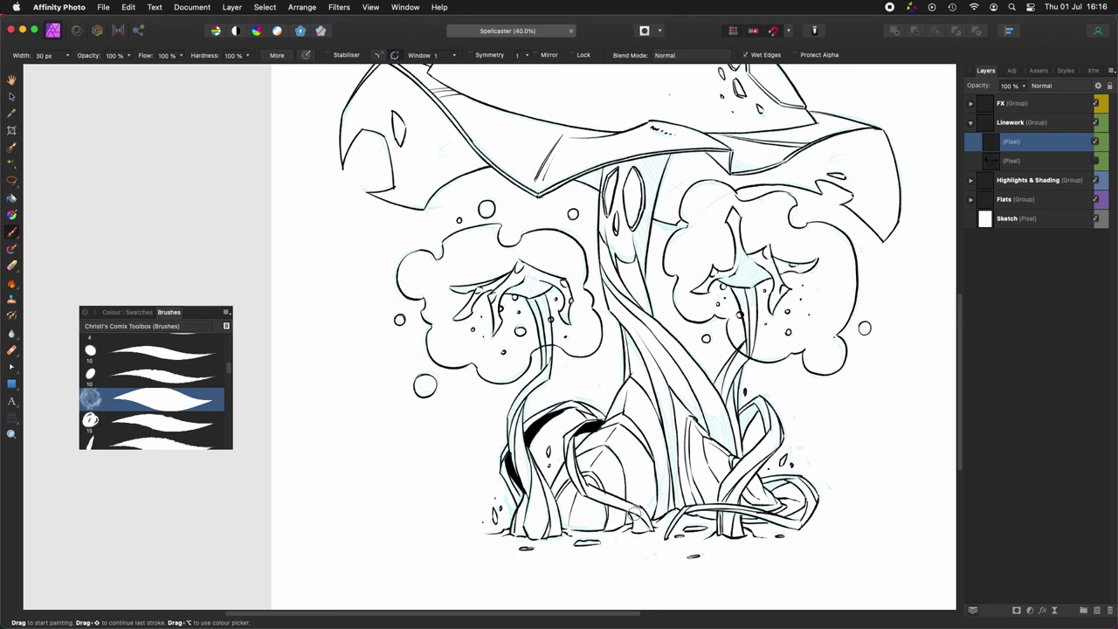
scroll(624, 490, "up", 3)
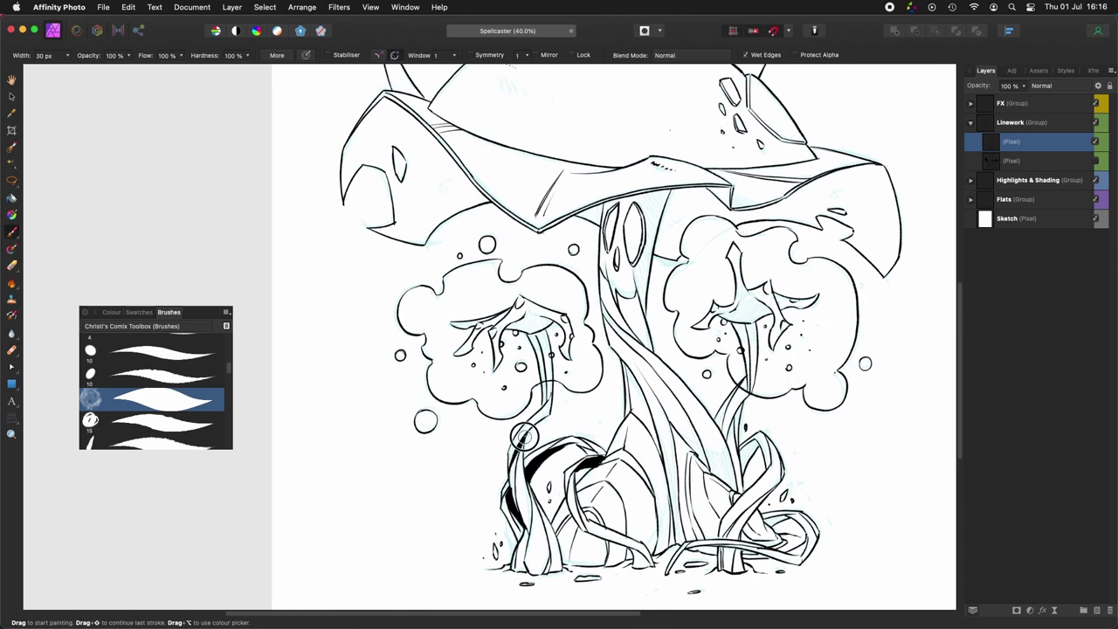
Step: Fill the left-side hand's wrist shadow and the bubbles around it with solid black
scroll(560, 391, "up", 3)
scroll(560, 391, "left", 2)
mouse_move(565, 392)
left_mouse_down()
mouse_move(568, 411)
mouse_move(561, 379)
left_mouse_up()
left_click(542, 405)
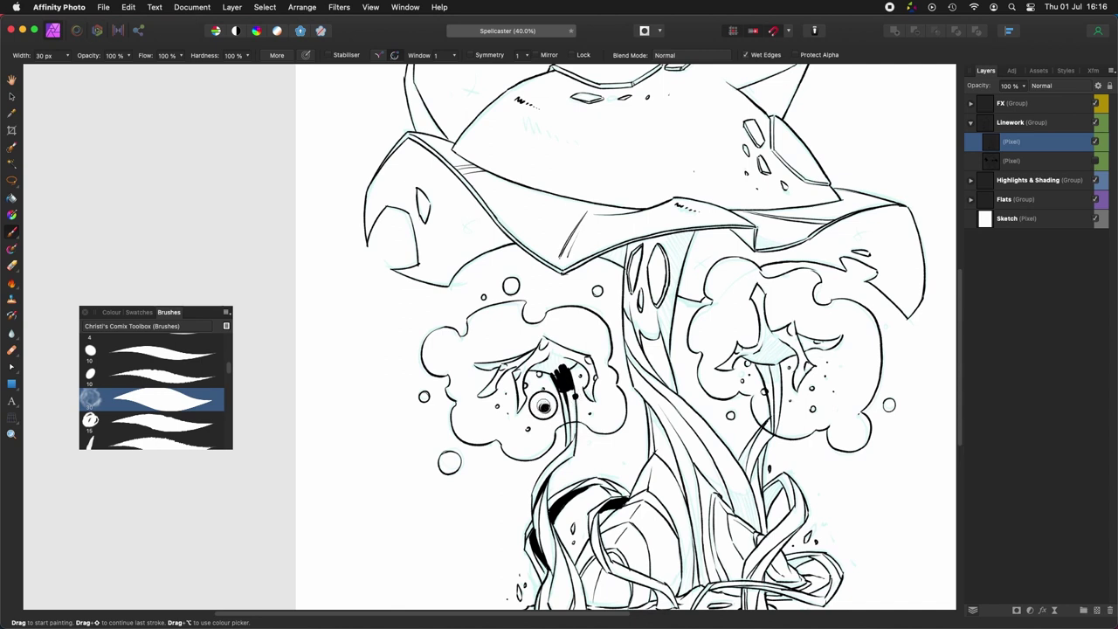
left_click(539, 376)
left_click(526, 385)
left_click_drag(529, 429, 441, 457)
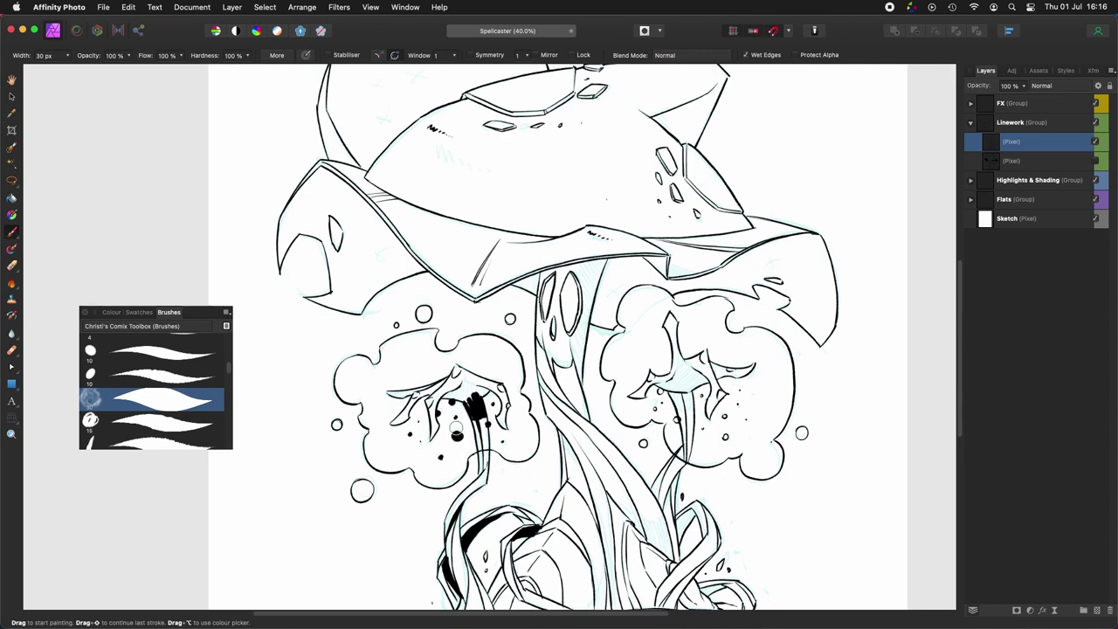
Step: Fill the small bubbles inside the right-side cloud with solid black
left_click_drag(651, 439, 610, 445)
left_click(637, 424)
left_click(617, 413)
left_click(620, 396)
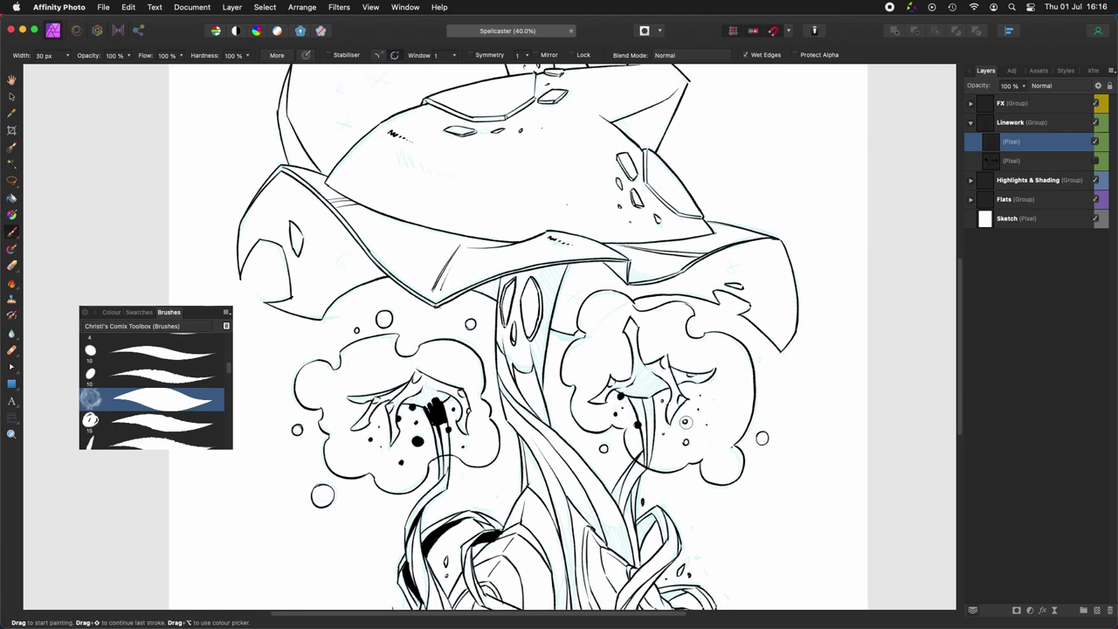
scroll(641, 399, "left", 3)
scroll(641, 399, "up", 2)
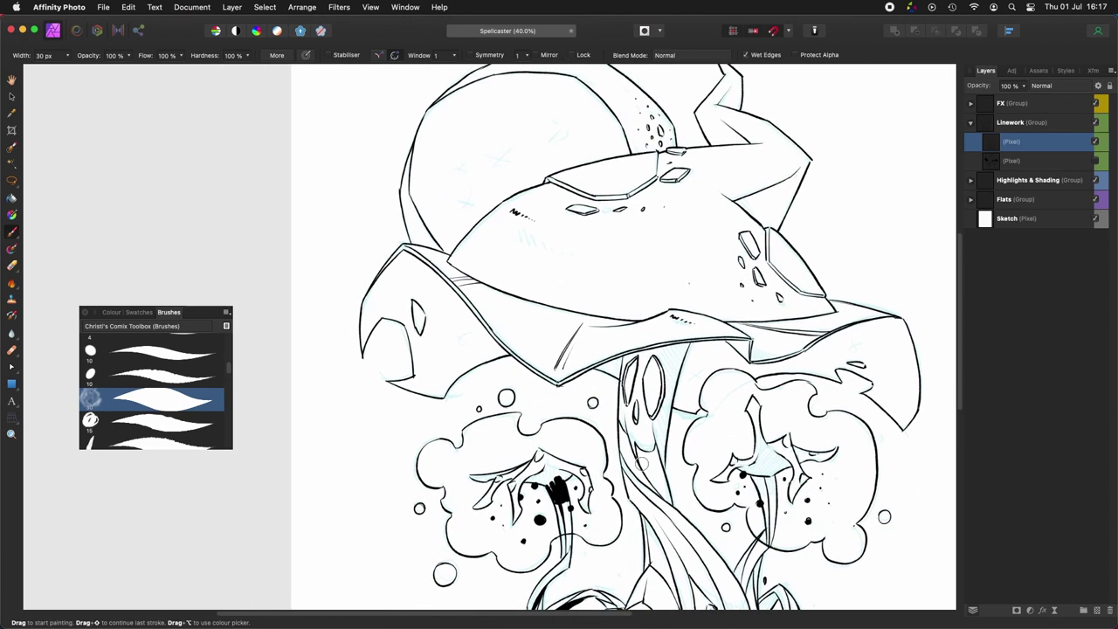
Step: Fill the stem's upper part below the brim with black shadow around its oval spots
scroll(641, 464, "up", 5)
mouse_move(617, 370)
left_mouse_down()
mouse_move(610, 393)
mouse_move(626, 397)
mouse_move(613, 393)
mouse_move(619, 379)
left_mouse_up()
left_click_drag(616, 445, 616, 459)
key("space")
left_click_drag(708, 458, 556, 585)
scroll(647, 511, "down", 5)
key("space")
mouse_move(524, 289)
left_mouse_down()
mouse_move(642, 401)
mouse_move(636, 416)
mouse_move(656, 454)
mouse_move(642, 397)
mouse_move(675, 408)
left_mouse_up()
Step: Fill black shadows on the undersides and wrists of the hands inside the clouds
key("space")
left_click_drag(430, 343, 503, 414)
mouse_move(565, 389)
left_mouse_down()
mouse_move(593, 365)
mouse_move(581, 424)
mouse_move(597, 366)
mouse_move(603, 377)
mouse_move(578, 441)
mouse_move(587, 428)
mouse_move(613, 436)
mouse_move(614, 367)
mouse_move(624, 396)
mouse_move(624, 385)
left_mouse_up()
left_click_drag(596, 467, 586, 439)
mouse_move(588, 441)
left_mouse_down()
mouse_move(600, 419)
mouse_move(611, 463)
mouse_move(602, 454)
mouse_move(617, 466)
mouse_move(623, 421)
left_mouse_up()
mouse_move(635, 383)
left_mouse_down()
mouse_move(634, 398)
mouse_move(643, 358)
mouse_move(622, 370)
mouse_move(554, 347)
left_mouse_up()
Step: Paint a thick black shadow edge along the underside of the brim's left-side fold on a rotated canvas
key("super+Right")
key("super+Right")
key("super+Right")
key("super+Right")
key("super+Right")
key("super+Right")
mouse_move(487, 182)
left_mouse_down()
mouse_move(580, 304)
mouse_move(557, 254)
left_mouse_up()
mouse_move(543, 304)
left_mouse_down()
mouse_move(585, 369)
mouse_move(685, 271)
left_mouse_up()
Step: Outline the shadow area beneath the brim's left side in thick black, tracing around its spots and along its outer edge
key("super+Left")
key("super+Left")
key("super+Left")
key("super+Left")
key("super+Left")
key("super+Left")
mouse_move(432, 203)
left_mouse_down()
mouse_move(491, 285)
mouse_move(589, 299)
left_mouse_up()
key("super+Left")
left_click_drag(562, 253, 590, 336)
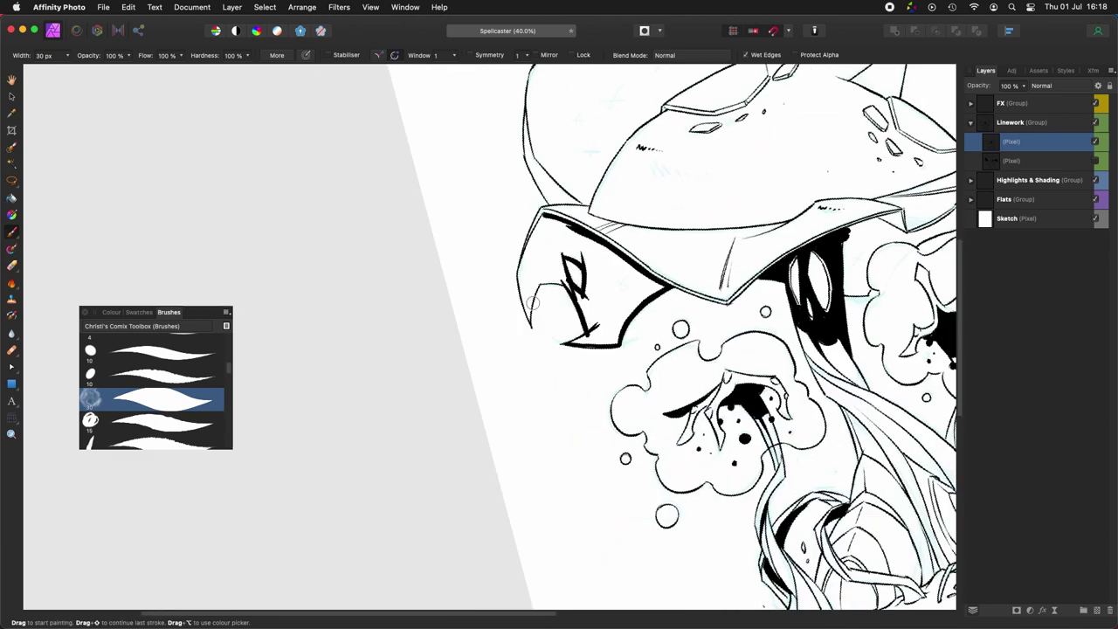
left_click_drag(541, 283, 562, 284)
mouse_move(530, 325)
left_mouse_down()
mouse_move(525, 250)
mouse_move(544, 214)
left_mouse_up()
Step: Outline the shadow area beneath the brim's right side in thick black, following the cloud top, the spots and the brim edge
key("super+Right")
mouse_move(887, 430)
left_mouse_down()
mouse_move(683, 484)
mouse_move(666, 469)
left_mouse_up()
left_click_drag(649, 428, 673, 383)
left_click_drag(673, 384, 603, 327)
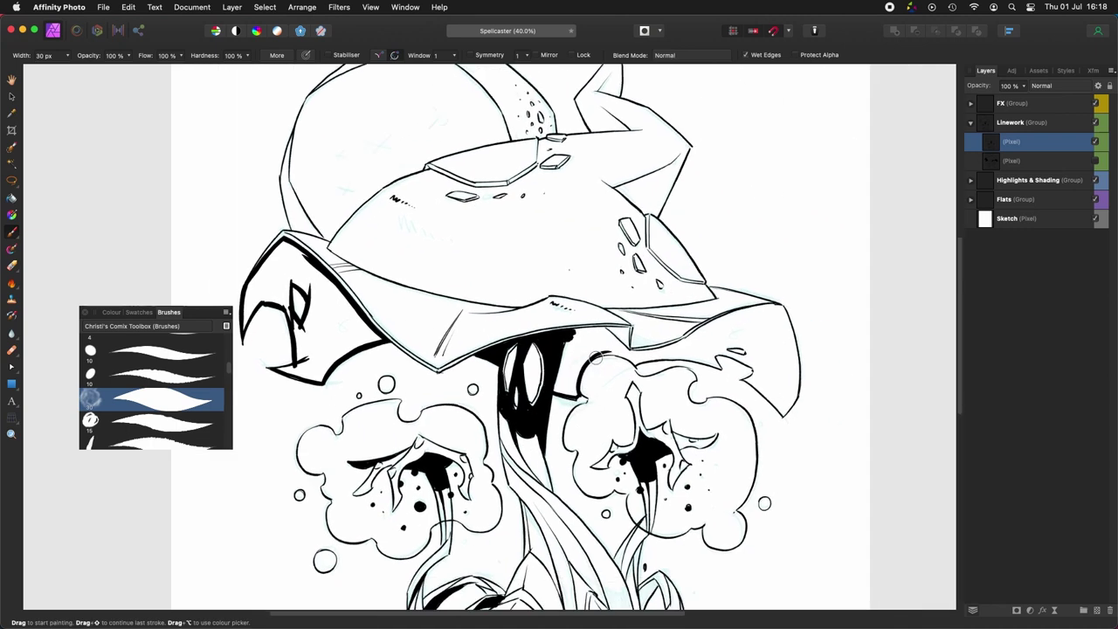
key("super+Right")
key("super+Right")
key("super+Right")
key("super+Right")
key("super+Right")
key("super+Right")
mouse_move(472, 471)
left_mouse_down()
mouse_move(596, 375)
mouse_move(589, 453)
mouse_move(601, 495)
left_mouse_up()
left_click_drag(601, 453, 616, 361)
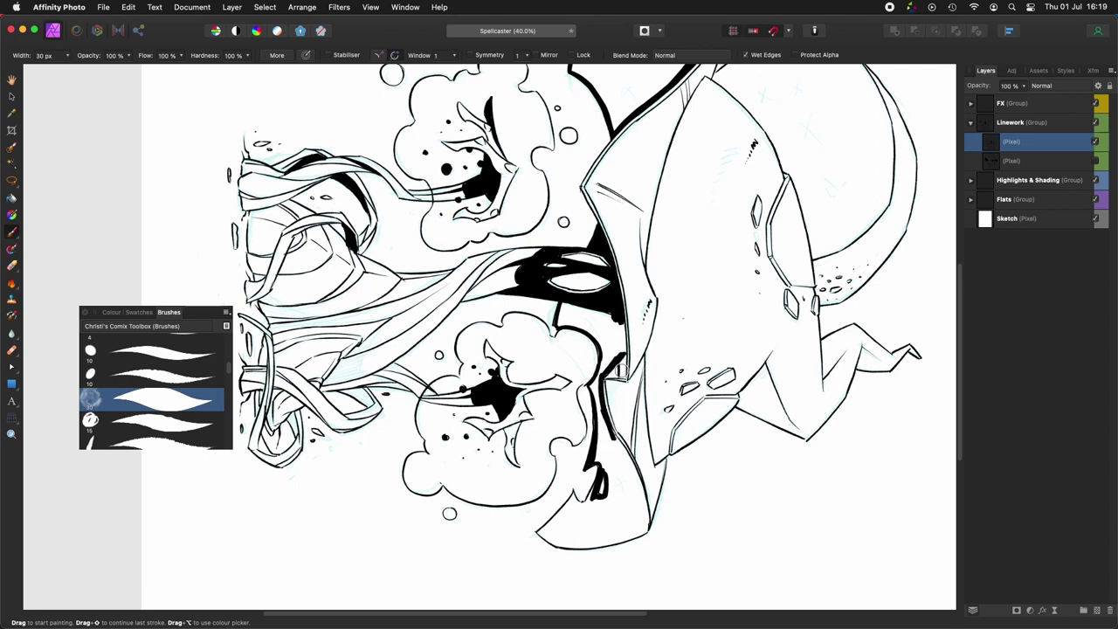
left_click_drag(614, 434, 649, 531)
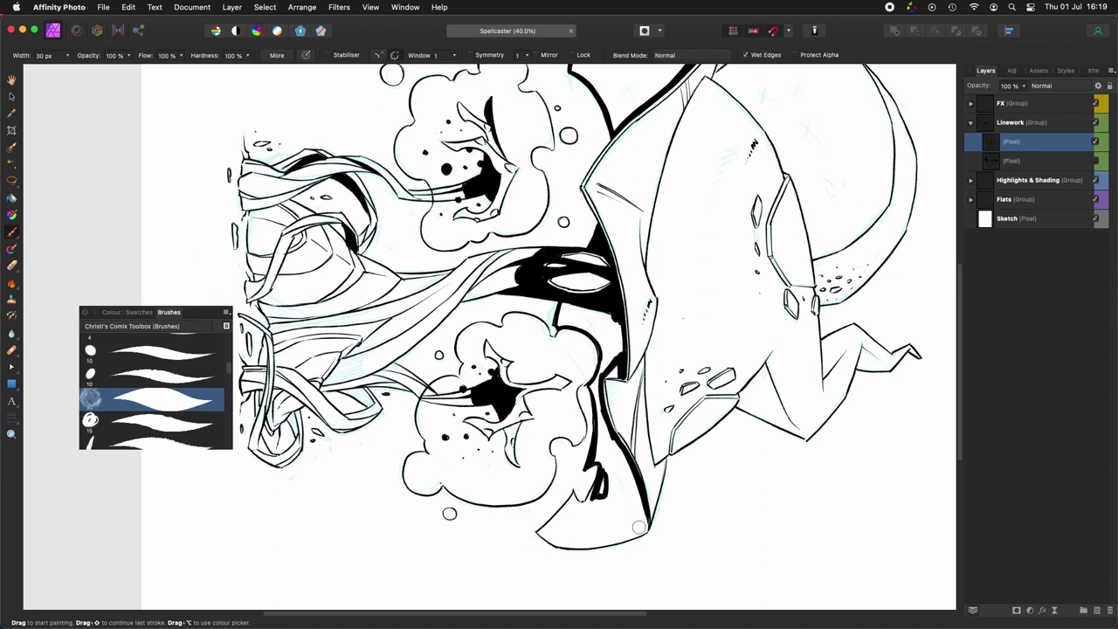
Step: Straighten the canvas and lasso-select the outlined shadow area beneath the brim's right side
key("r")
mouse_move(656, 296)
left_mouse_down()
mouse_move(686, 376)
mouse_move(643, 373)
mouse_move(853, 440)
left_mouse_up()
key("l")
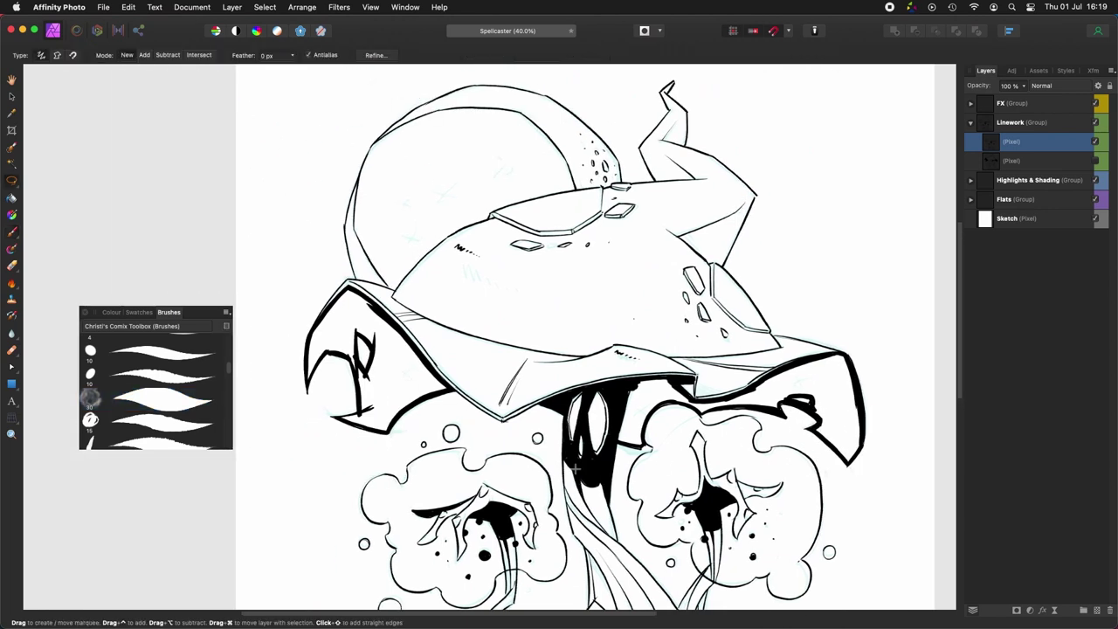
left_click_drag(627, 406, 726, 413)
left_click_drag(724, 412, 720, 457)
scroll(756, 426, "right", 3)
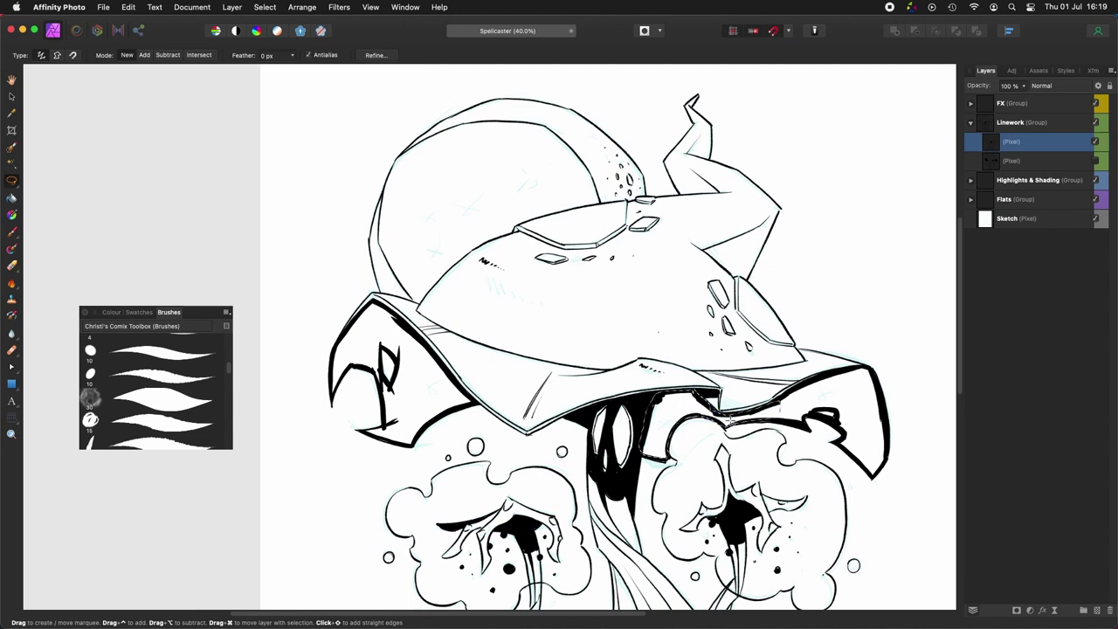
scroll(786, 423, "right", 4)
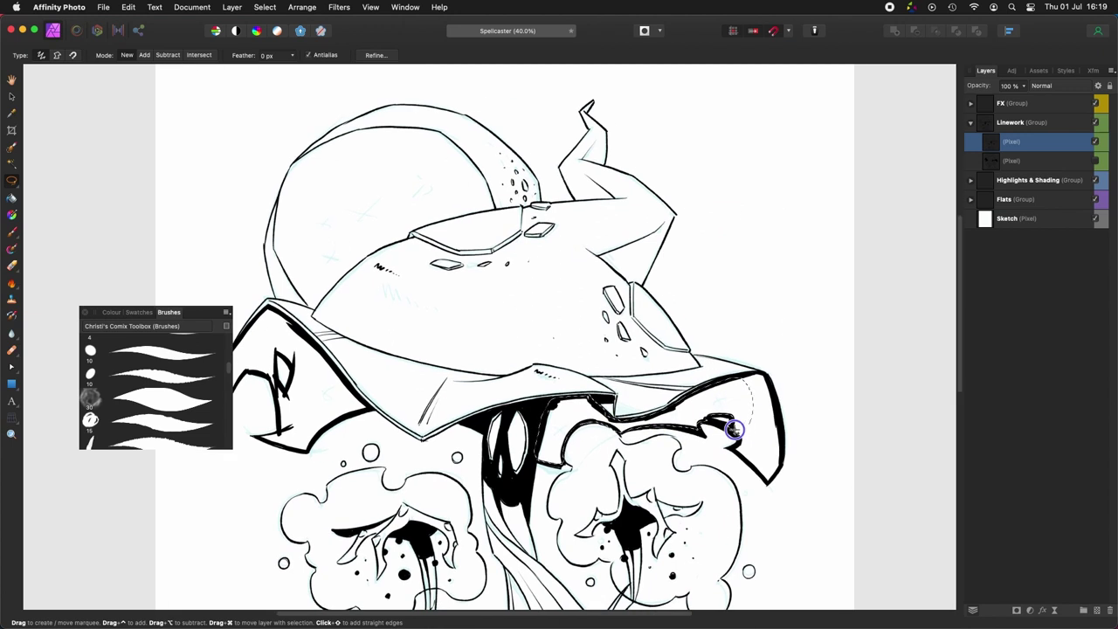
mouse_move(738, 398)
left_mouse_down()
mouse_move(743, 460)
mouse_move(753, 426)
left_mouse_up()
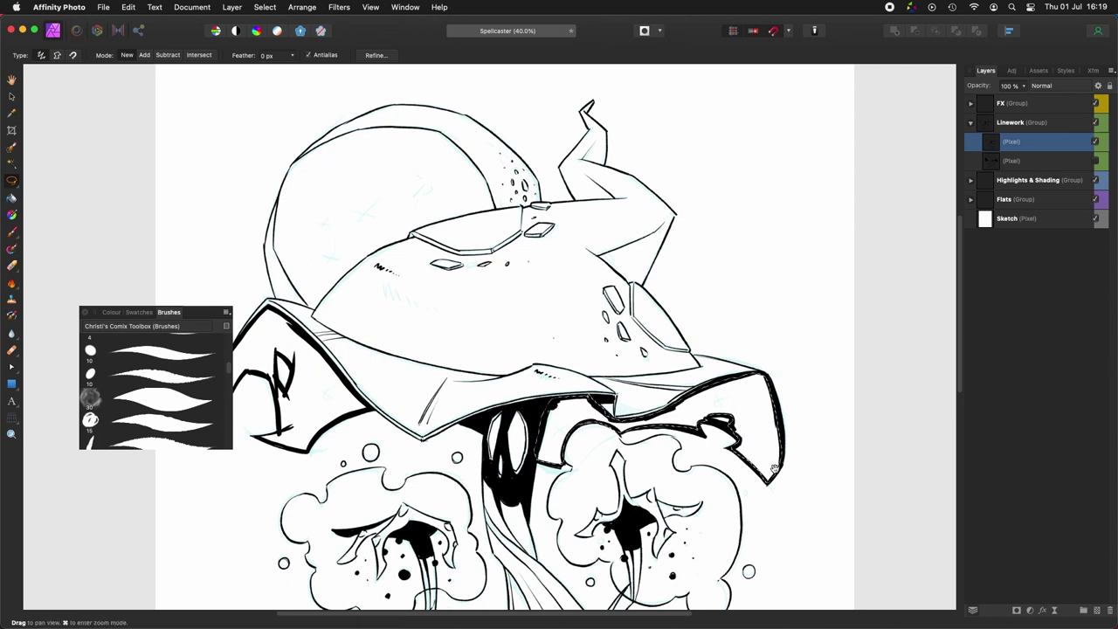
left_click_drag(771, 474, 941, 481)
Step: Fill the outlined undersides of the brim with solid black and clear the selection
key("super+Left")
key("super+Left")
key("super+Left")
key("super+Left")
key("super+Left")
key("super+Left")
key("super+Left")
mouse_move(481, 398)
left_mouse_down()
mouse_move(557, 279)
mouse_move(577, 334)
mouse_move(535, 357)
mouse_move(504, 400)
mouse_move(516, 379)
mouse_move(549, 369)
mouse_move(547, 383)
mouse_move(522, 415)
mouse_move(481, 400)
mouse_move(519, 399)
mouse_move(510, 410)
mouse_move(541, 423)
mouse_move(584, 414)
mouse_move(542, 377)
mouse_move(570, 355)
mouse_move(544, 379)
mouse_move(596, 353)
mouse_move(574, 328)
mouse_move(549, 359)
mouse_move(608, 370)
mouse_move(607, 323)
mouse_move(570, 317)
mouse_move(607, 376)
mouse_move(606, 320)
mouse_move(602, 357)
left_mouse_up()
key("alt+BackSpace")
key("super+d")
key("super+alt+r")
left_click_drag(701, 354, 579, 244)
Step: Turn on Wet Edges for the brush and paint black shadows inside the right root's upright loop and curled coil
scroll(576, 241, "down", 6)
scroll(587, 244, "up", 10)
key("b")
scroll(591, 371, "down", 3)
scroll(646, 367, "up", 3)
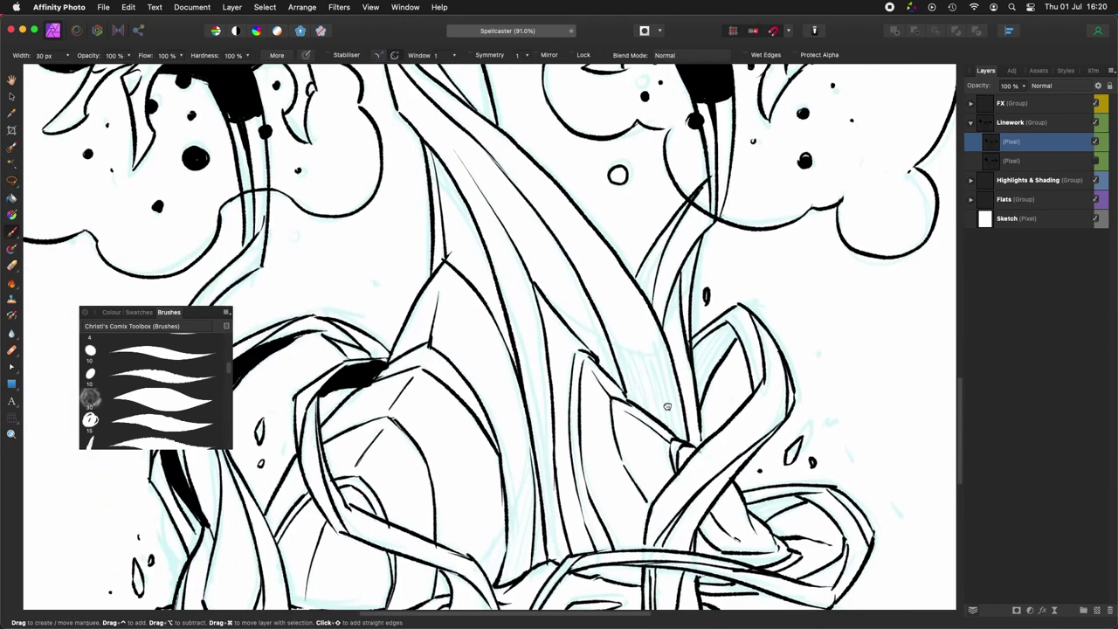
scroll(647, 367, "down", 2)
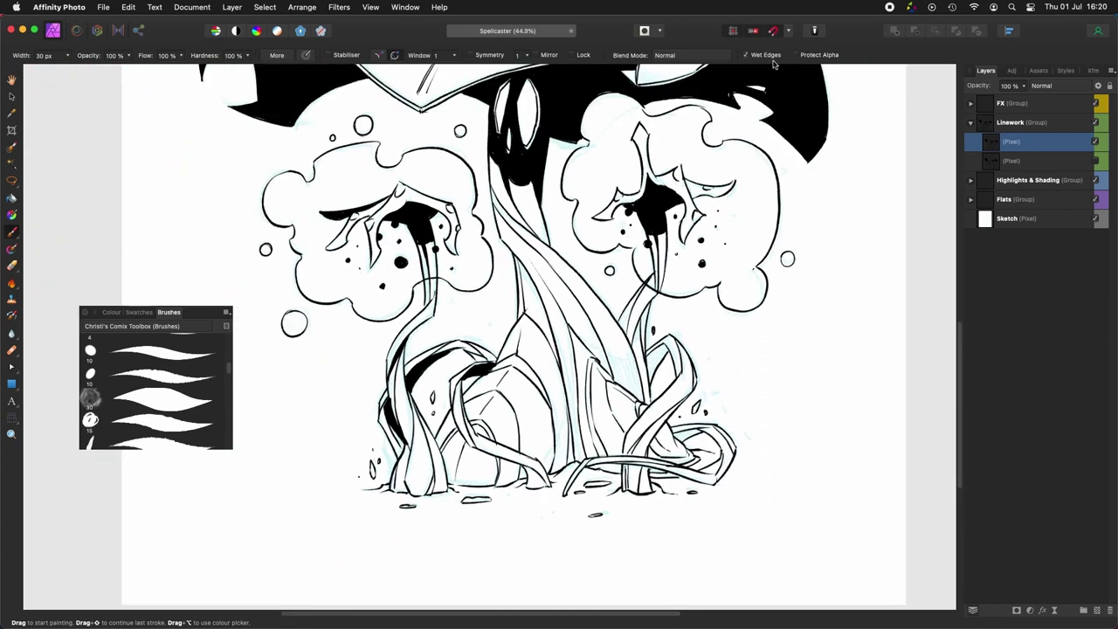
scroll(636, 412, "up", 2)
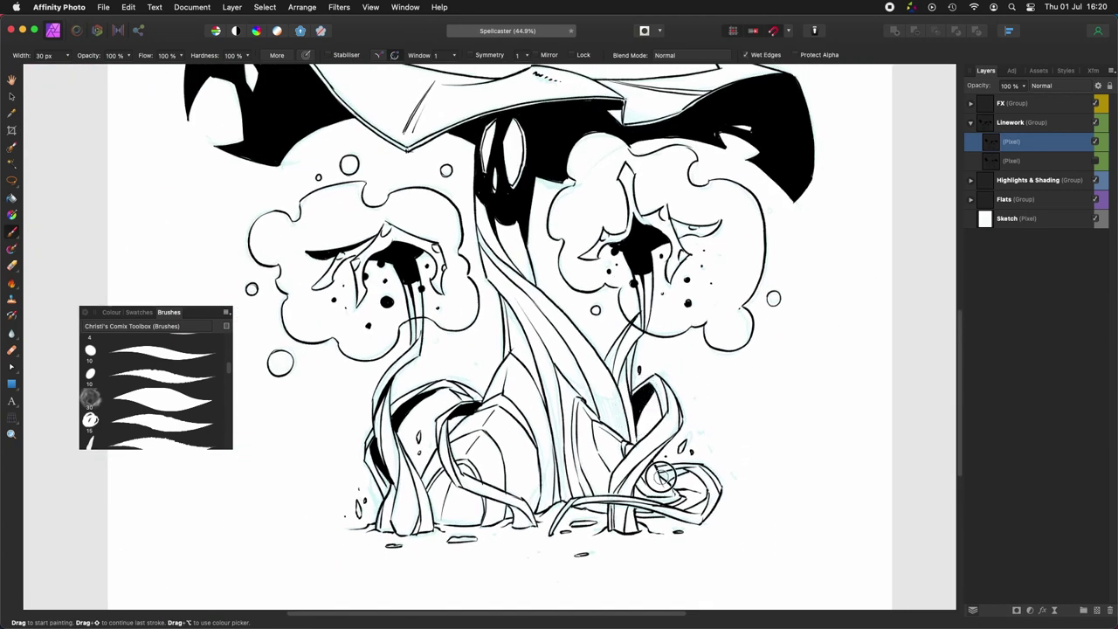
scroll(690, 471, "left", 2)
scroll(690, 471, "down", 1)
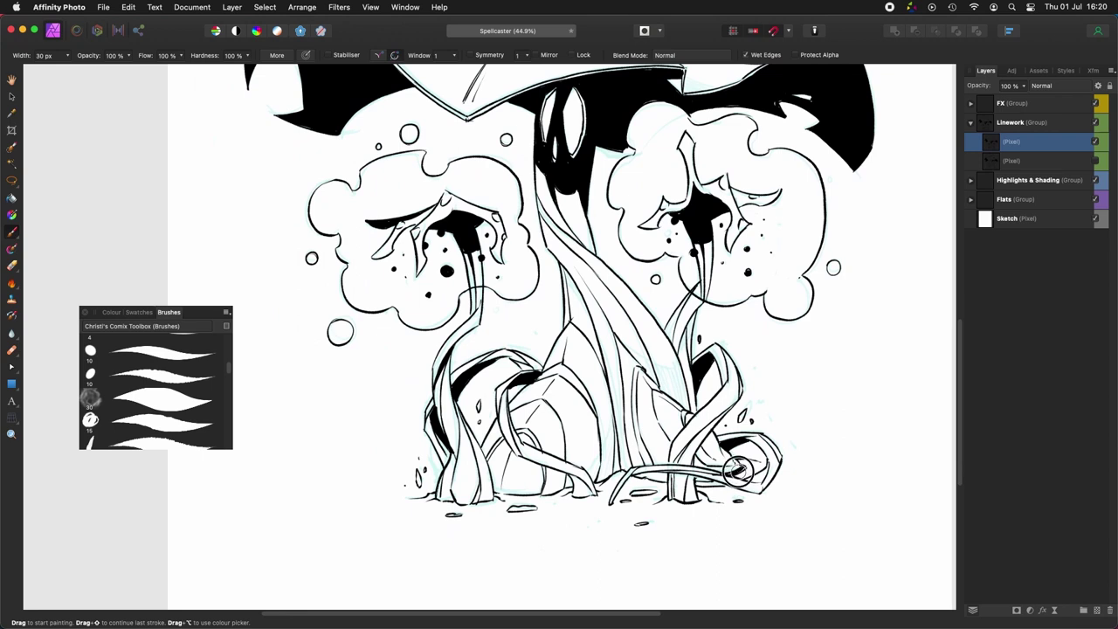
scroll(738, 472, "left", 2)
scroll(737, 471, "up", 1)
scroll(730, 513, "left", 1)
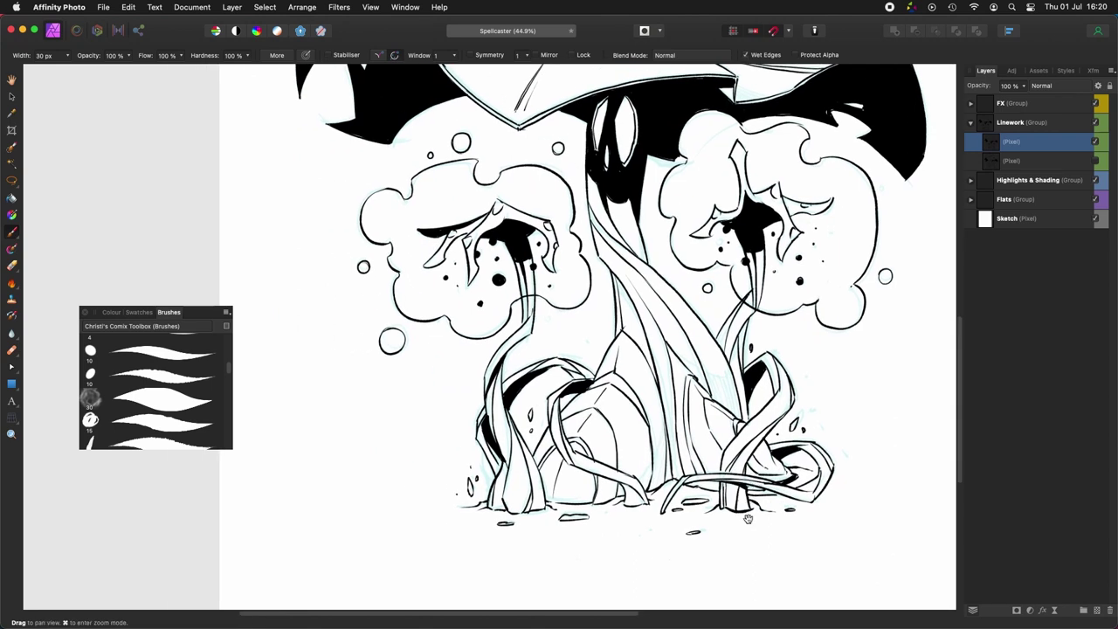
Step: Paint black shadows along the left root's twisted strands and over the top of the domed bulb
scroll(679, 512, "left", 3)
scroll(679, 511, "up", 1)
scroll(618, 472, "left", 2)
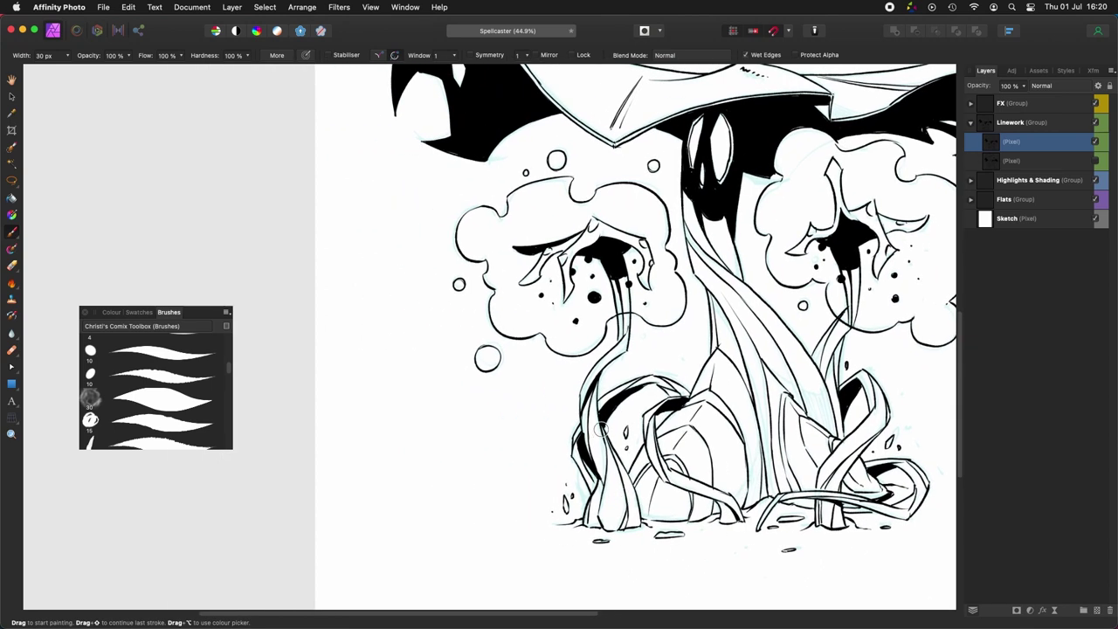
key("space")
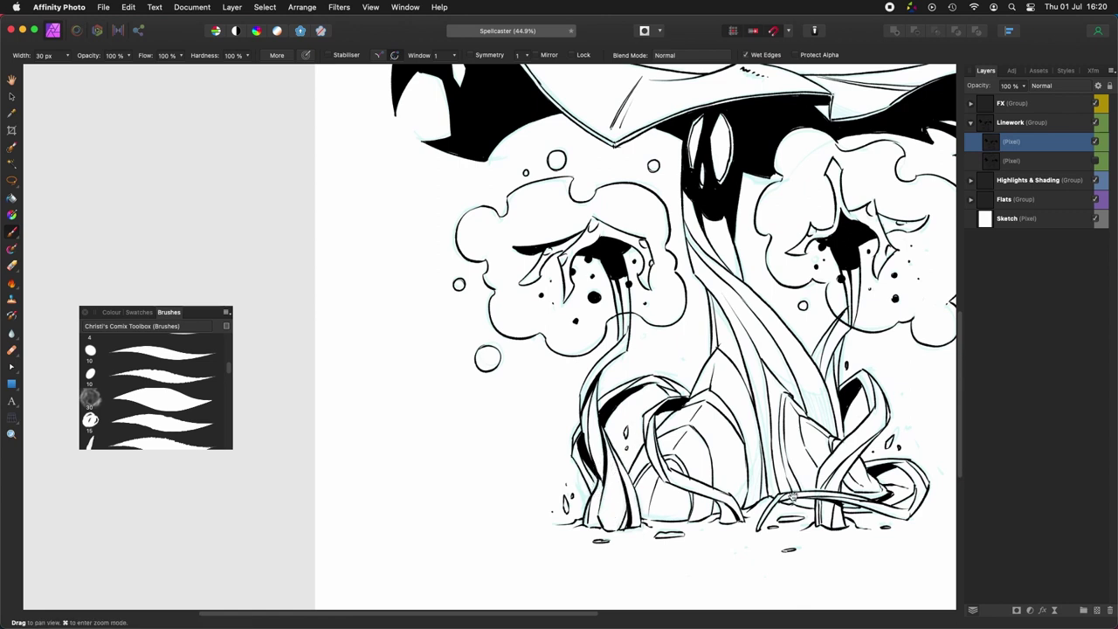
left_click_drag(793, 496, 710, 496)
left_click_drag(515, 517, 496, 545)
mouse_move(661, 528)
left_mouse_down()
mouse_move(729, 513)
mouse_move(675, 584)
left_mouse_up()
left_click_drag(619, 482, 658, 529)
left_click_drag(656, 540, 683, 504)
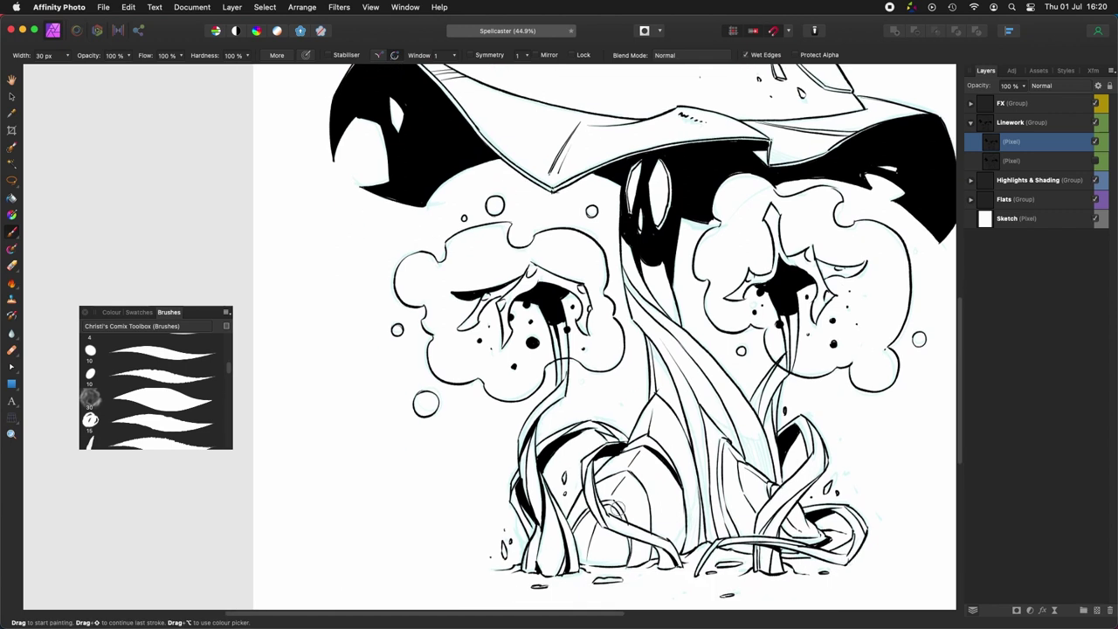
Step: Paint black shadows where the twisted strands cross in the middle of the stem
scroll(630, 540, "up", 2)
scroll(630, 540, "right", 1)
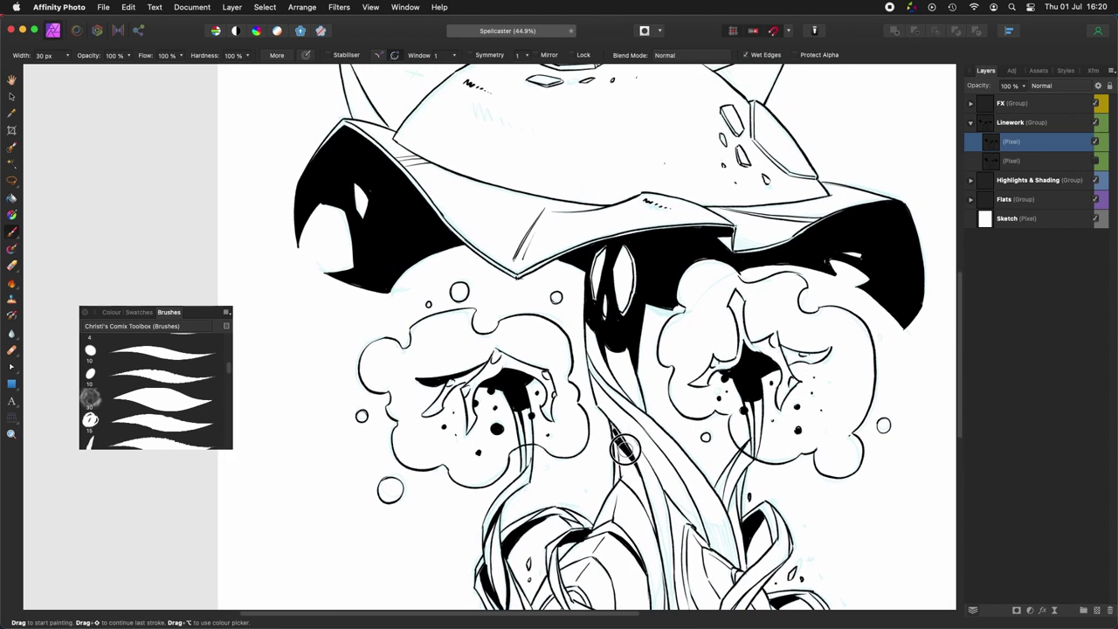
scroll(618, 431, "up", 2)
scroll(618, 431, "right", 1)
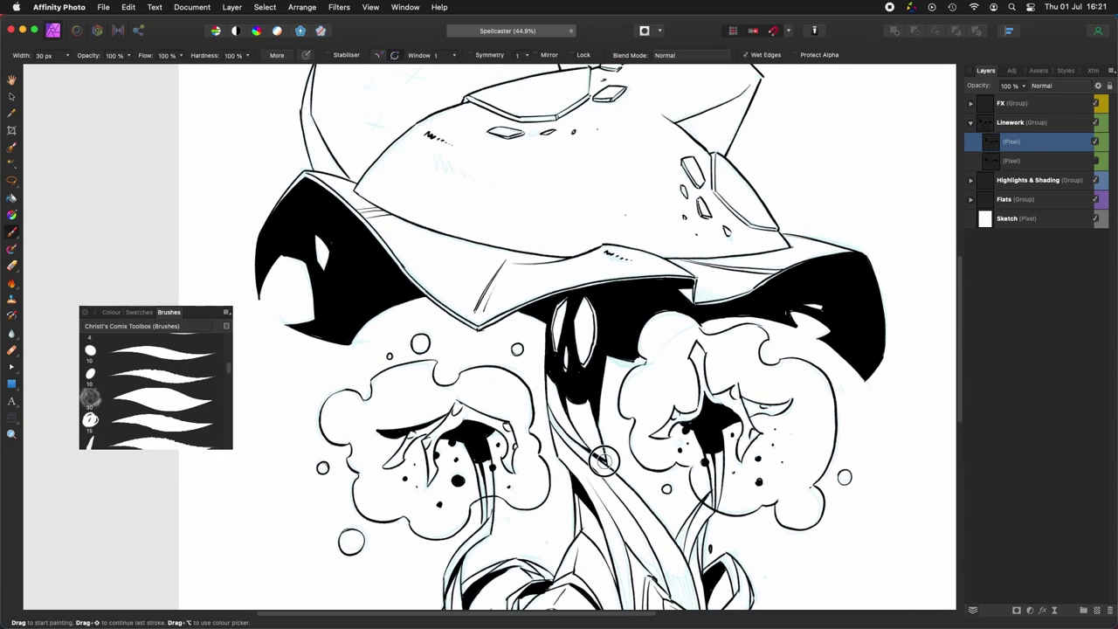
scroll(602, 460, "down", 3)
scroll(602, 460, "right", 1)
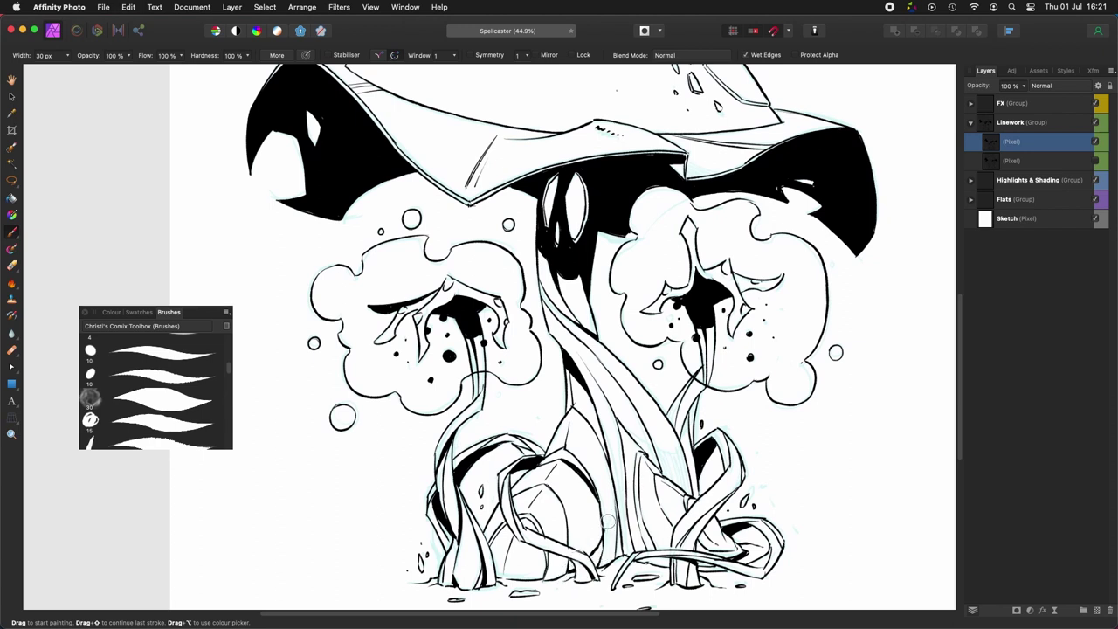
Step: Fill the gap at the stem's base with black and shade the underside of the diagonal stem strand
mouse_move(601, 509)
left_mouse_down()
mouse_move(611, 489)
mouse_move(615, 564)
mouse_move(594, 567)
mouse_move(618, 550)
left_mouse_up()
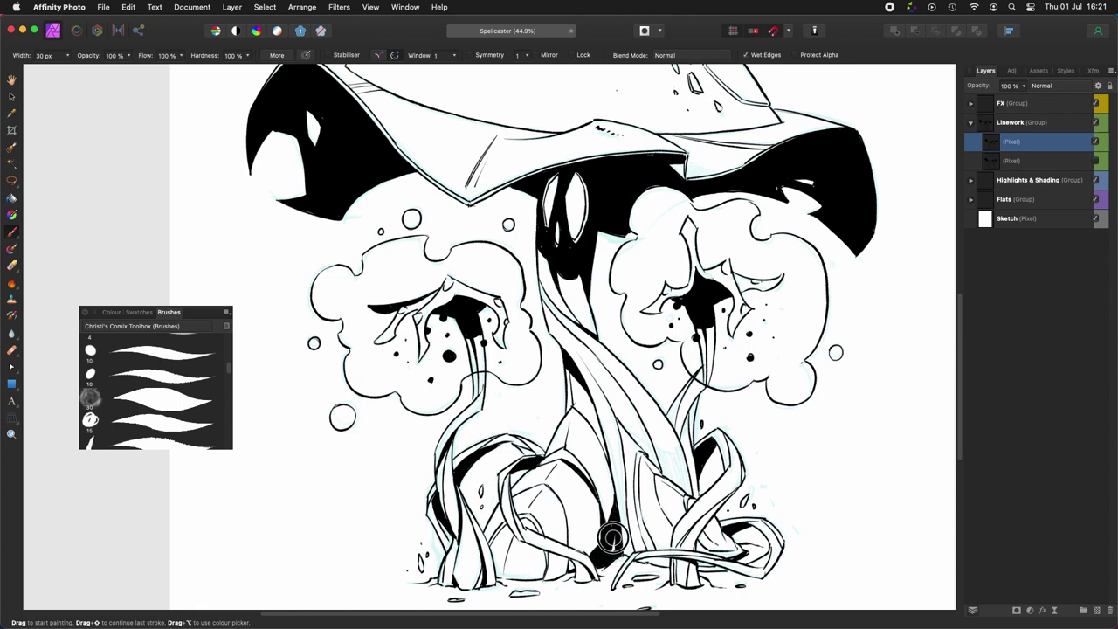
scroll(598, 448, "up", 2)
mouse_move(597, 449)
left_mouse_down()
mouse_move(622, 568)
mouse_move(571, 524)
left_mouse_up()
mouse_move(572, 374)
left_mouse_down()
mouse_move(601, 430)
mouse_move(627, 449)
left_mouse_up()
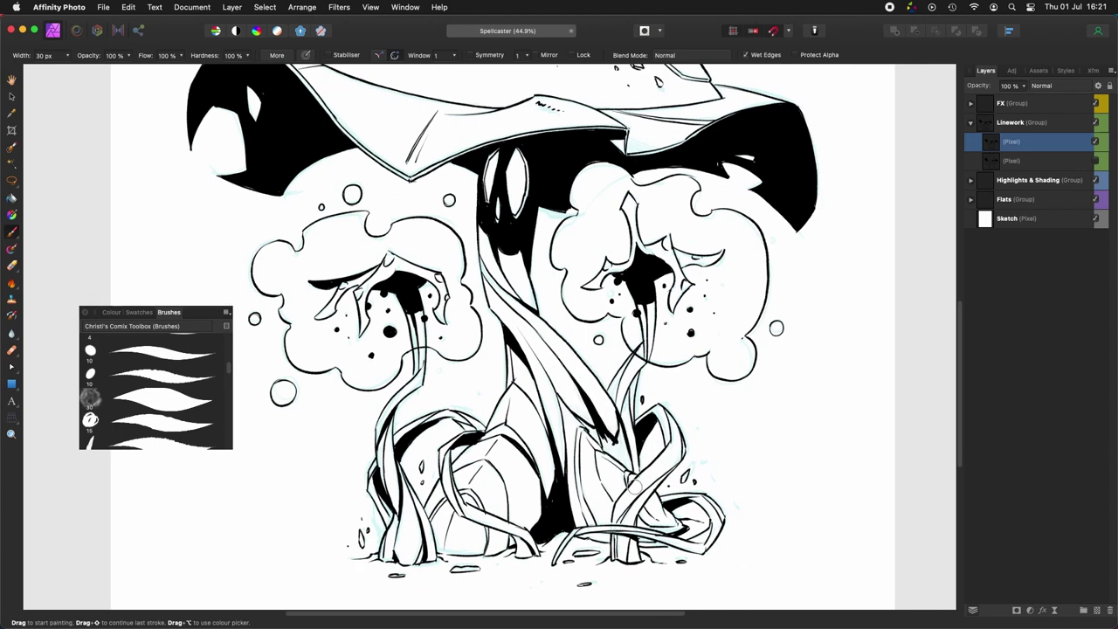
Step: Fill the wedge between the diagonal stem strand and the right root with black, and deepen the right root's shadows
scroll(630, 386, "up", 2)
scroll(631, 385, "left", 2)
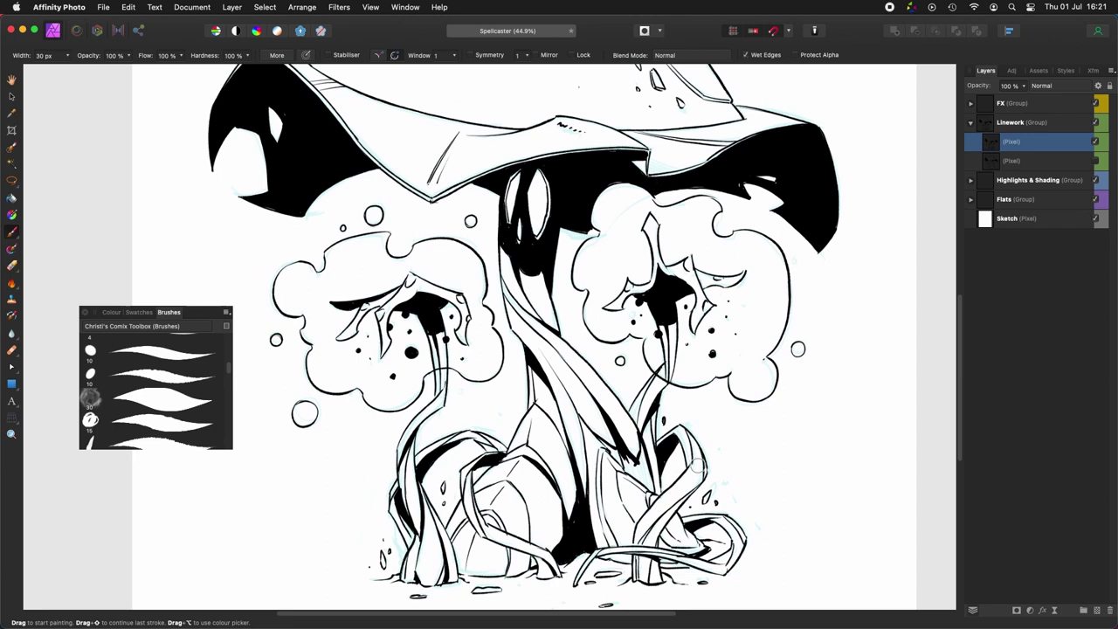
scroll(698, 275, "down", 3)
scroll(699, 275, "right", 1)
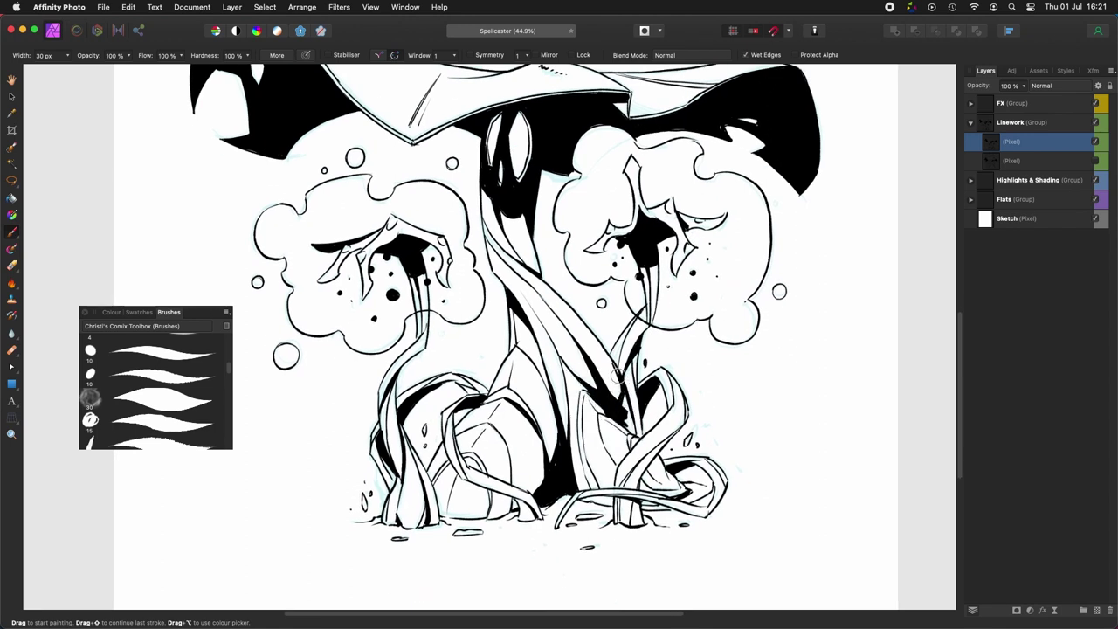
scroll(629, 410, "left", 5)
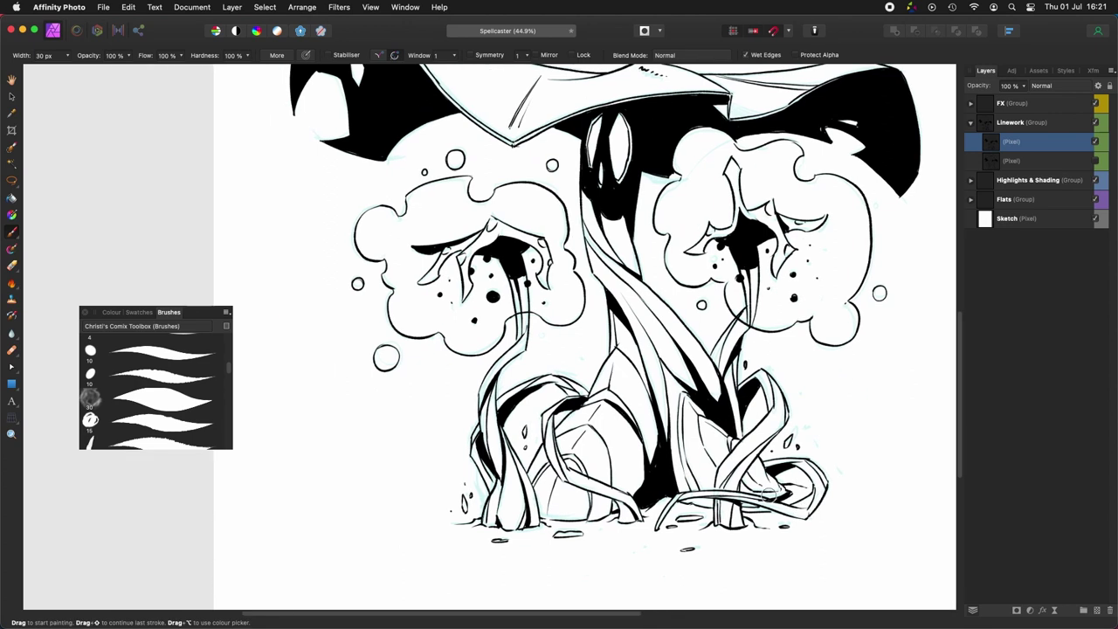
scroll(743, 489, "down", 2)
scroll(699, 476, "up", 5)
scroll(699, 476, "right", 3)
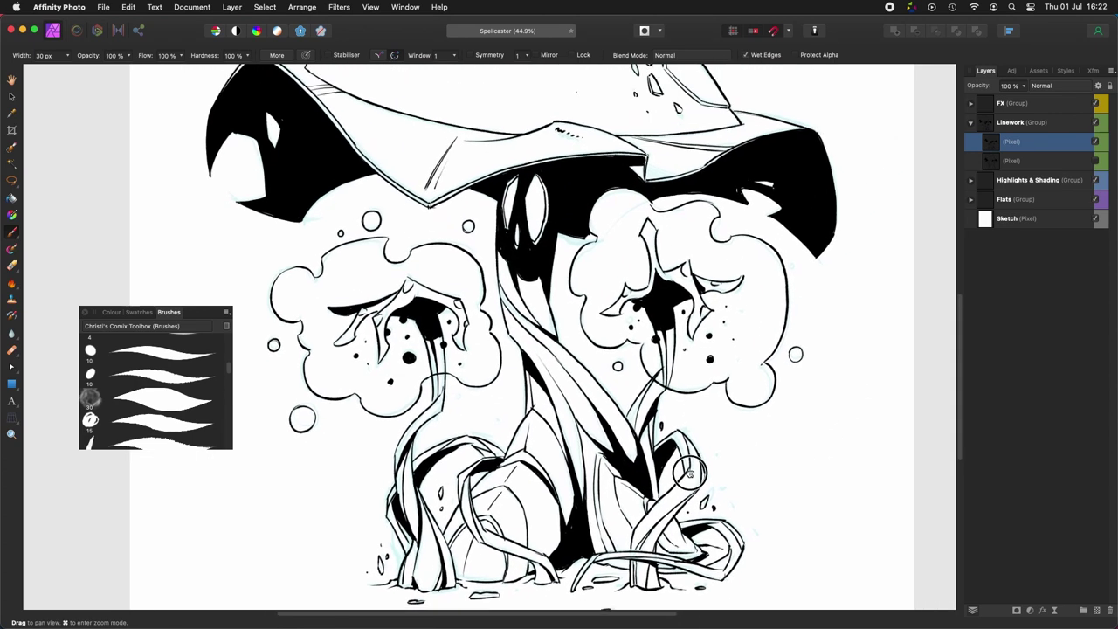
Step: Fill the small stones around the roots with solid black
scroll(689, 471, "left", 5)
scroll(689, 472, "down", 3)
scroll(711, 531, "left", 1)
scroll(793, 547, "left", 2)
left_click_drag(870, 420, 871, 417)
scroll(552, 471, "left", 3)
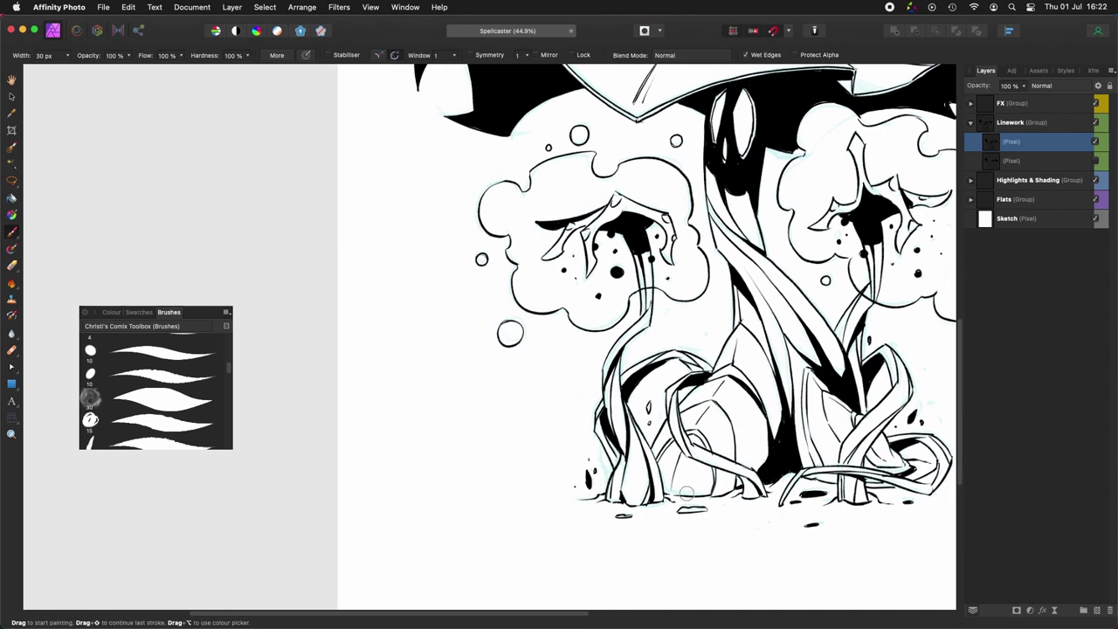
Step: Paint black shadows on the domed bulb's small inner arch and beneath the thin root crossing it
scroll(714, 491, "right", 6)
scroll(714, 491, "up", 2)
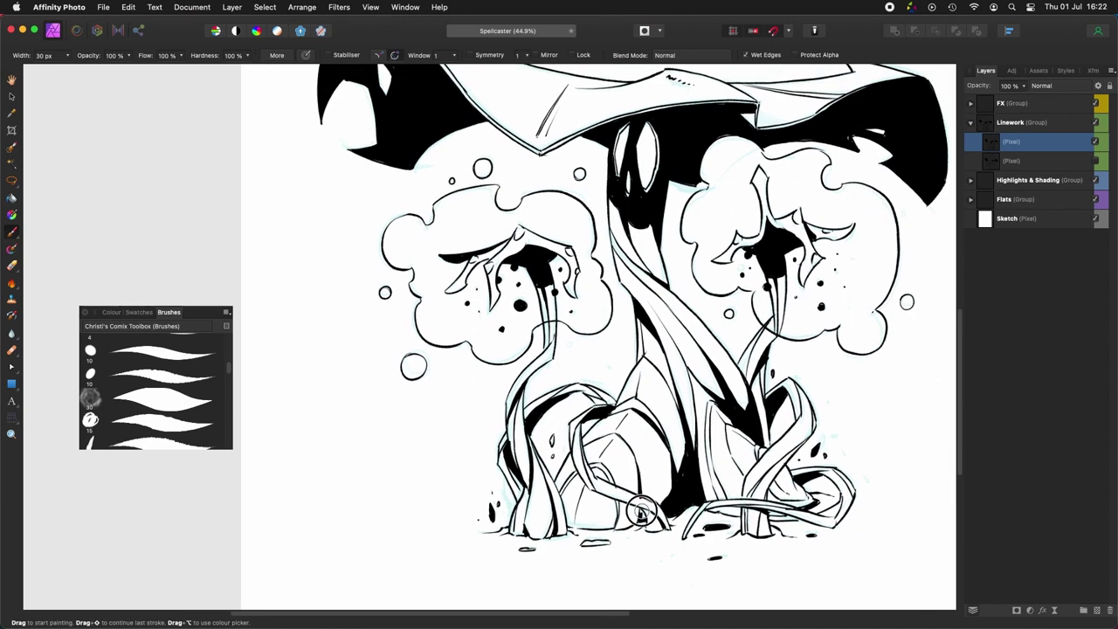
left_click_drag(636, 510, 651, 521)
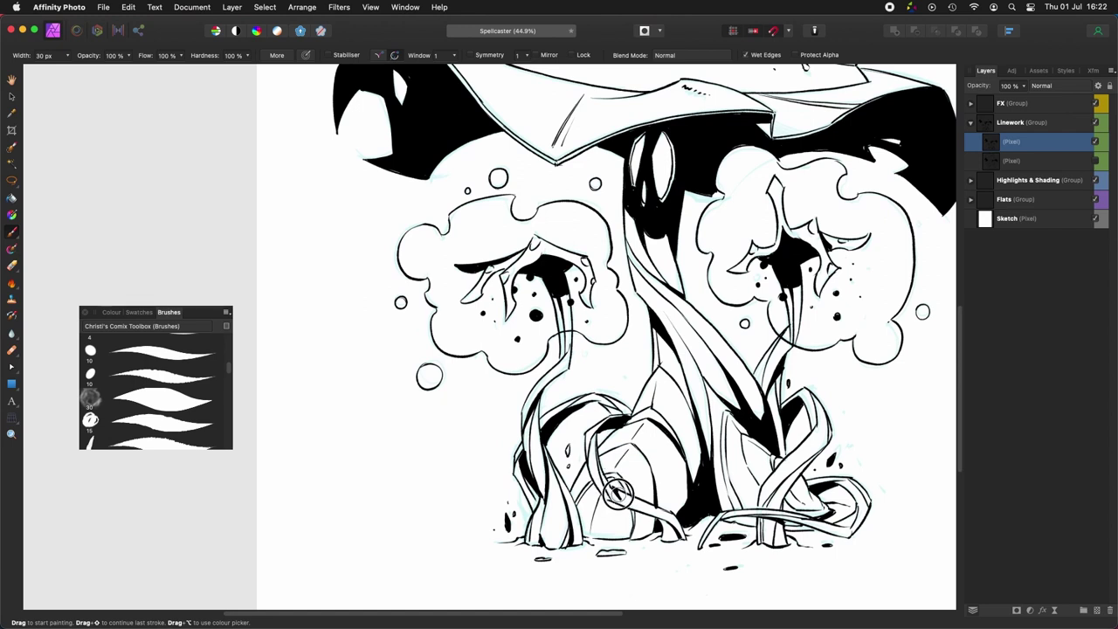
left_click_drag(765, 510, 718, 515)
Step: Paint a black shadow on the small upper bend of the hat's pointed tip
scroll(783, 522, "up", 5)
scroll(783, 521, "right", 1)
scroll(769, 533, "left", 2)
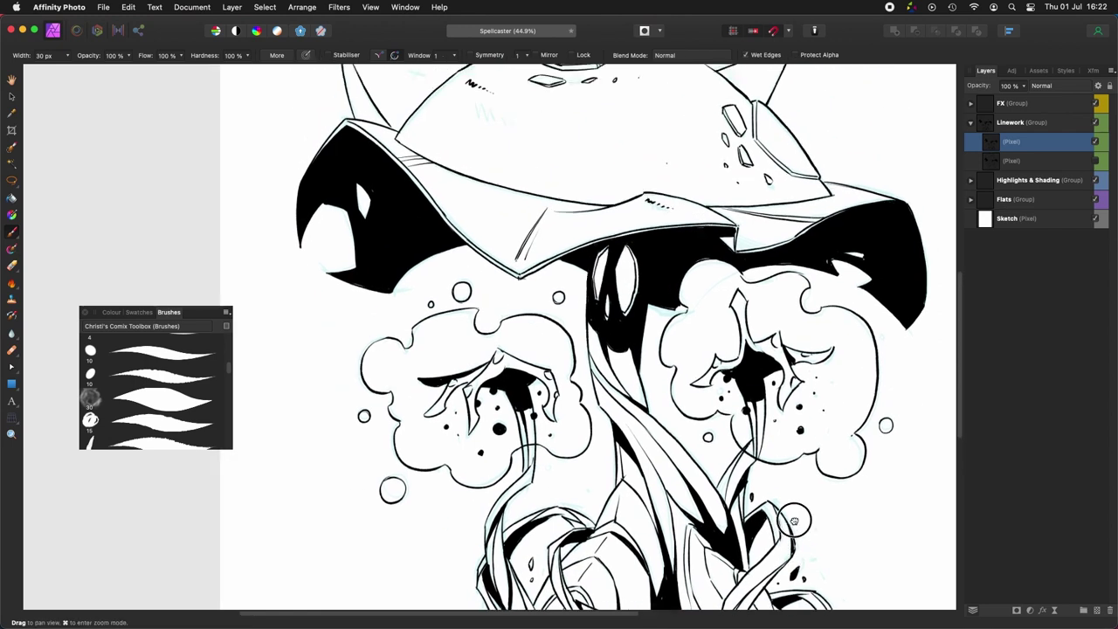
scroll(755, 547, "right", 2)
scroll(755, 548, "up", 6)
scroll(754, 548, "right", 1)
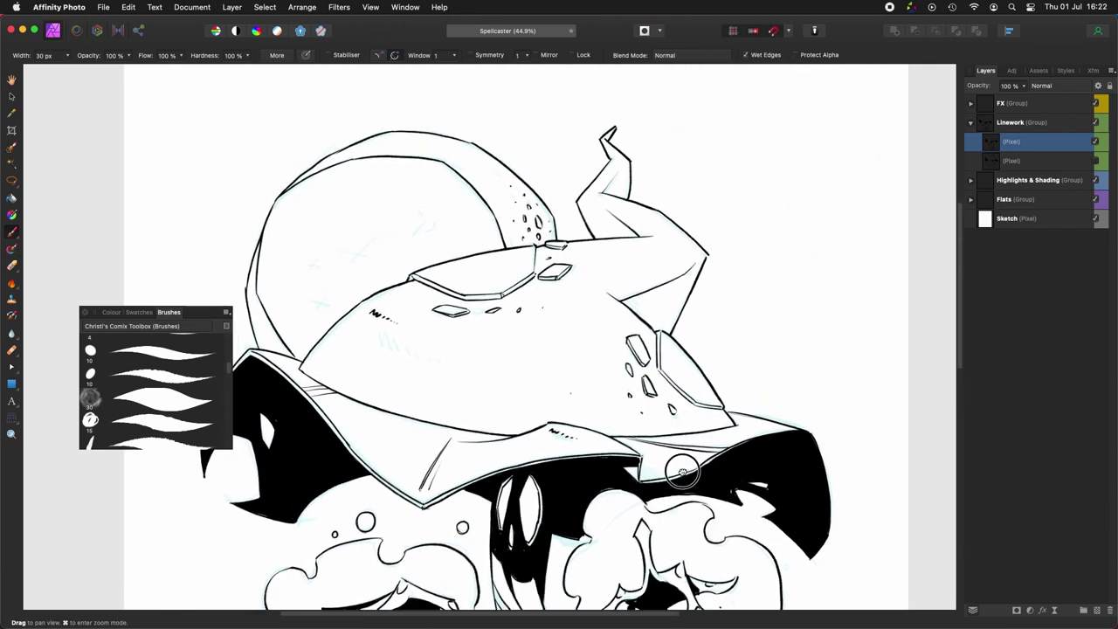
key("e")
key("b")
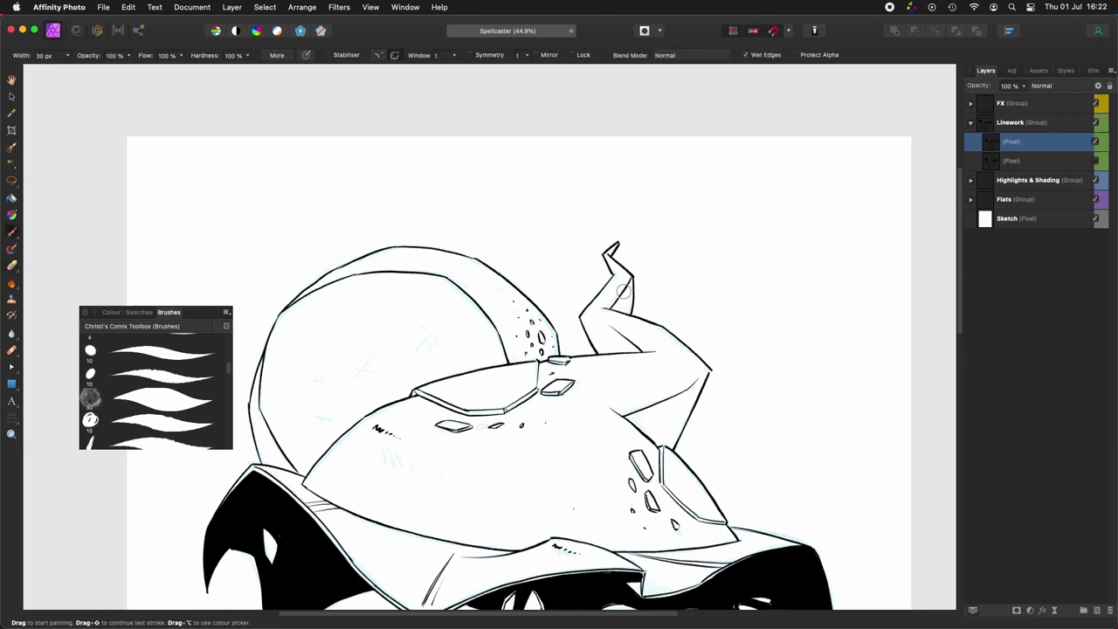
key("super+Right")
key("super+Right")
key("super+Right")
left_click_drag(596, 394, 600, 410)
key("super+0")
mouse_move(610, 368)
left_mouse_down()
mouse_move(631, 369)
mouse_move(634, 347)
mouse_move(650, 388)
left_mouse_up()
Step: Fill the underside of the large bend in the hat's pointed tip with solid black
scroll(660, 381, "down", 3)
key("super+Left")
key("super+Left")
key("super+Left")
key("super+Left")
key("super+Left")
left_click_drag(574, 282, 592, 254)
left_click_drag(728, 438, 743, 467)
key("super+0")
scroll(744, 467, "down", 2)
Step: Thicken the shadow-side edges of the hat's upper plate and the angular spots beside it
mouse_move(642, 376)
left_mouse_down()
mouse_move(664, 350)
mouse_move(629, 431)
mouse_move(617, 427)
mouse_move(598, 408)
mouse_move(617, 425)
mouse_move(624, 394)
mouse_move(628, 428)
mouse_move(623, 399)
mouse_move(633, 413)
mouse_move(663, 354)
left_mouse_up()
scroll(663, 353, "left", 5)
scroll(663, 354, "up", 1)
left_click_drag(704, 397, 716, 381)
left_click_drag(706, 361, 714, 358)
scroll(652, 509, "up", 5)
left_click_drag(618, 314, 623, 327)
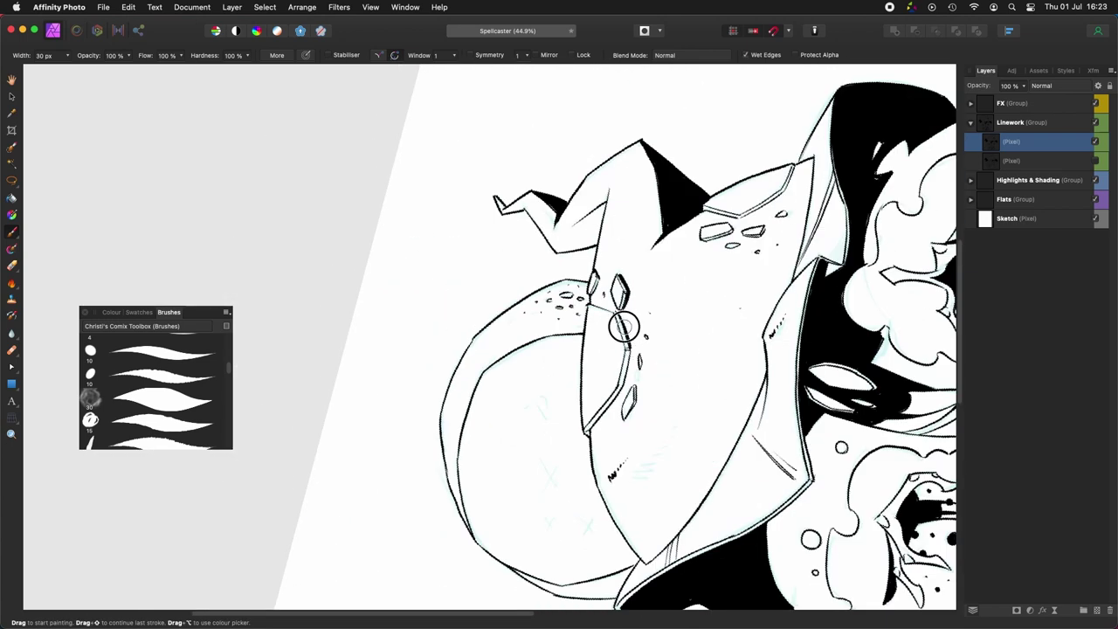
left_click_drag(639, 387, 640, 383)
left_click_drag(641, 356, 643, 365)
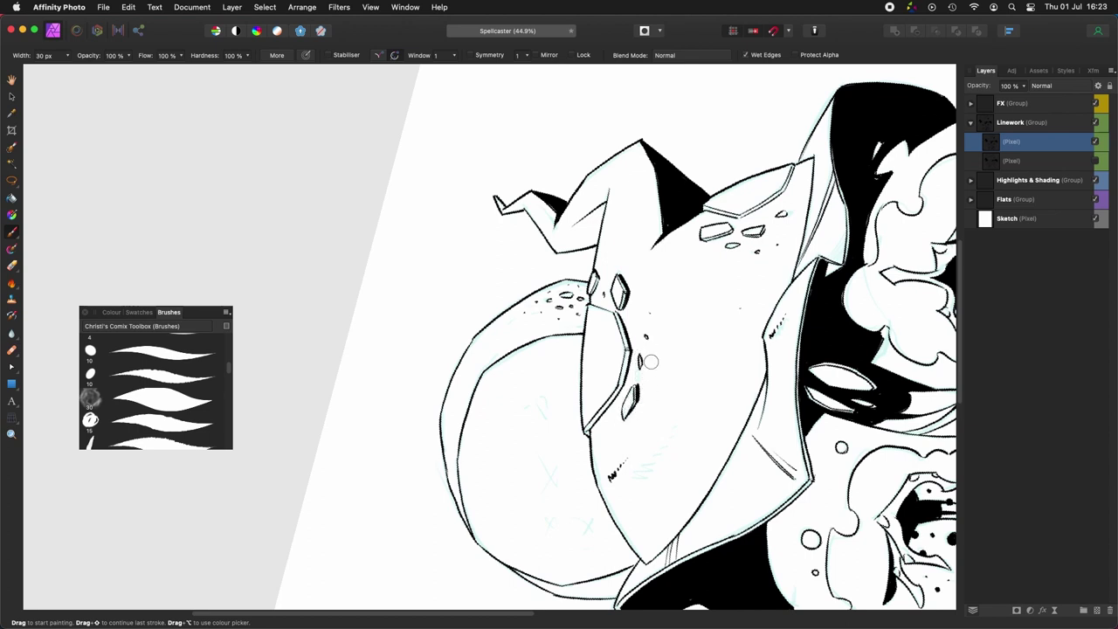
Step: Thicken the shadow-side edges of the angular spots beside the hat's right-side plate
scroll(652, 359, "down", 5)
left_click_drag(531, 374, 533, 370)
left_click_drag(515, 383, 517, 386)
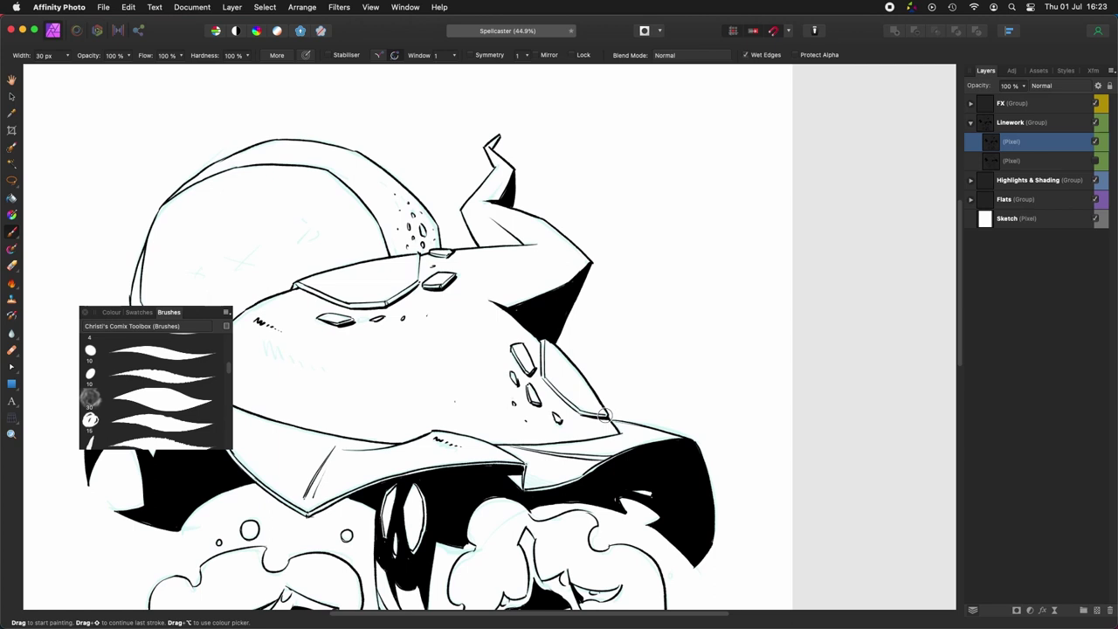
Step: Undo the last stroke and paint black shadows on the brim's upper right side, behind the crown and along the fold
scroll(595, 417, "right", 8)
key("super+z")
left_click_drag(480, 306, 484, 414)
mouse_move(478, 333)
left_mouse_down()
mouse_move(492, 437)
mouse_move(476, 325)
left_mouse_up()
mouse_move(482, 465)
left_mouse_down()
mouse_move(494, 415)
mouse_move(498, 434)
left_mouse_up()
left_click_drag(515, 455, 532, 509)
scroll(532, 509, "left", 6)
left_click_drag(634, 490, 766, 465)
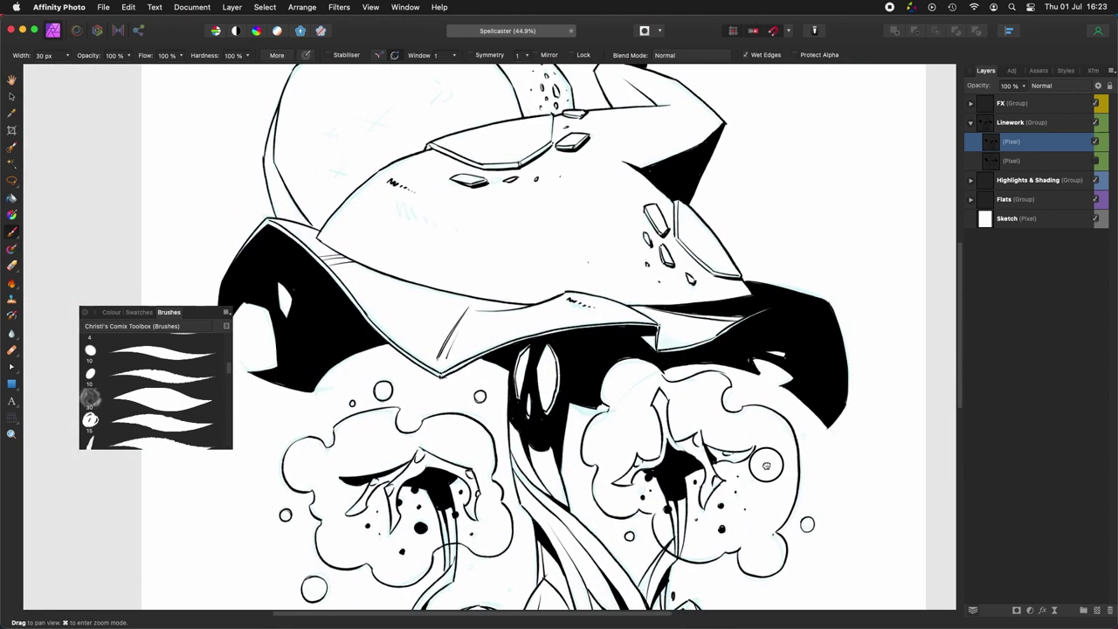
Step: Ink a thick black contour around the inner area of the hat's large round section behind the crown
scroll(766, 466, "up", 5)
scroll(766, 466, "left", 4)
mouse_move(453, 391)
left_mouse_down()
mouse_move(464, 317)
mouse_move(531, 261)
left_mouse_up()
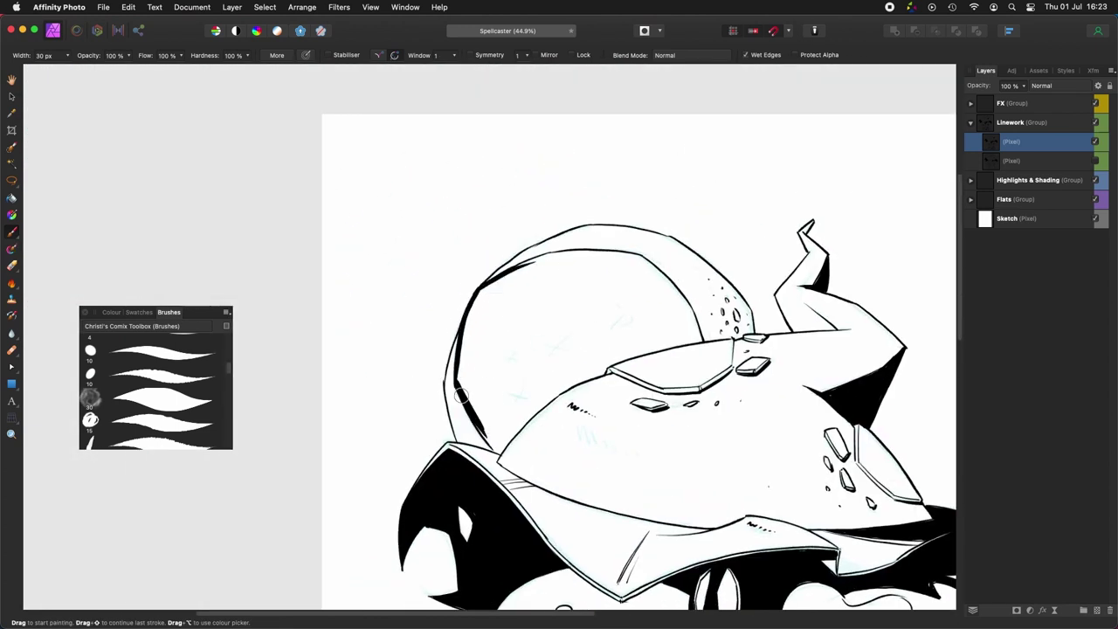
key("super+Left")
key("super+Left")
key("super+Left")
key("super+Left")
key("super+Left")
scroll(628, 438, "up", 4)
mouse_move(591, 307)
left_mouse_down()
mouse_move(607, 419)
mouse_move(601, 367)
mouse_move(644, 470)
left_mouse_up()
mouse_move(477, 416)
left_mouse_down()
mouse_move(489, 292)
mouse_move(539, 259)
mouse_move(579, 254)
left_mouse_up()
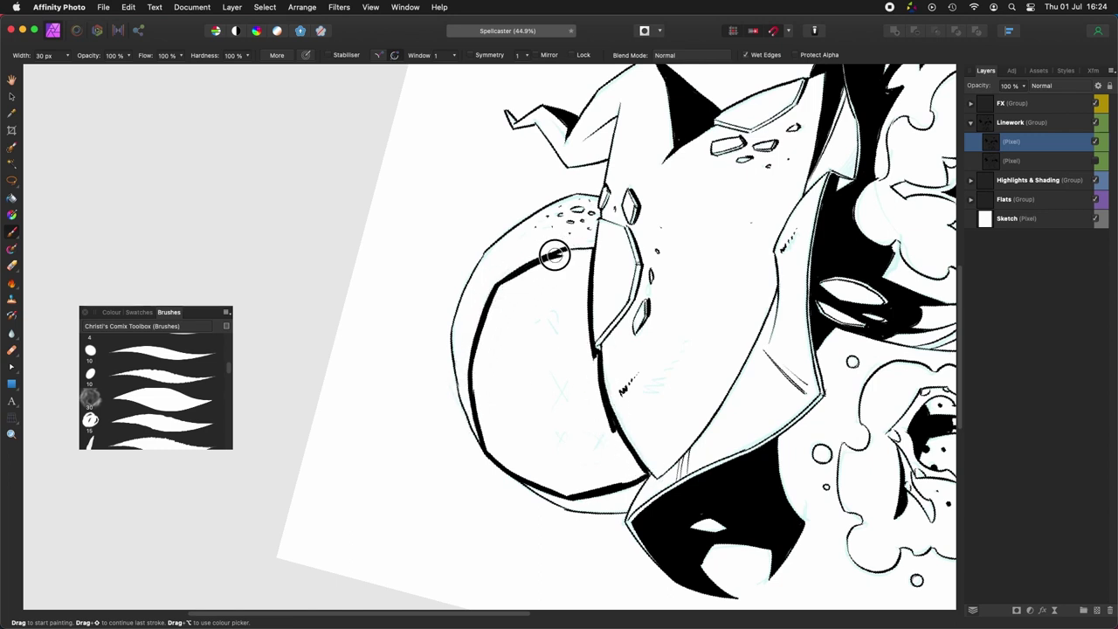
Step: Select the outlined inner area of the hat's round section, fill it with solid black, and hide the Sketch layer
key("l")
mouse_move(487, 454)
left_mouse_down()
mouse_move(533, 341)
mouse_move(481, 317)
mouse_move(561, 260)
mouse_move(617, 427)
mouse_move(602, 487)
mouse_move(511, 469)
mouse_move(597, 489)
left_mouse_up()
left_click_drag(537, 455, 480, 425)
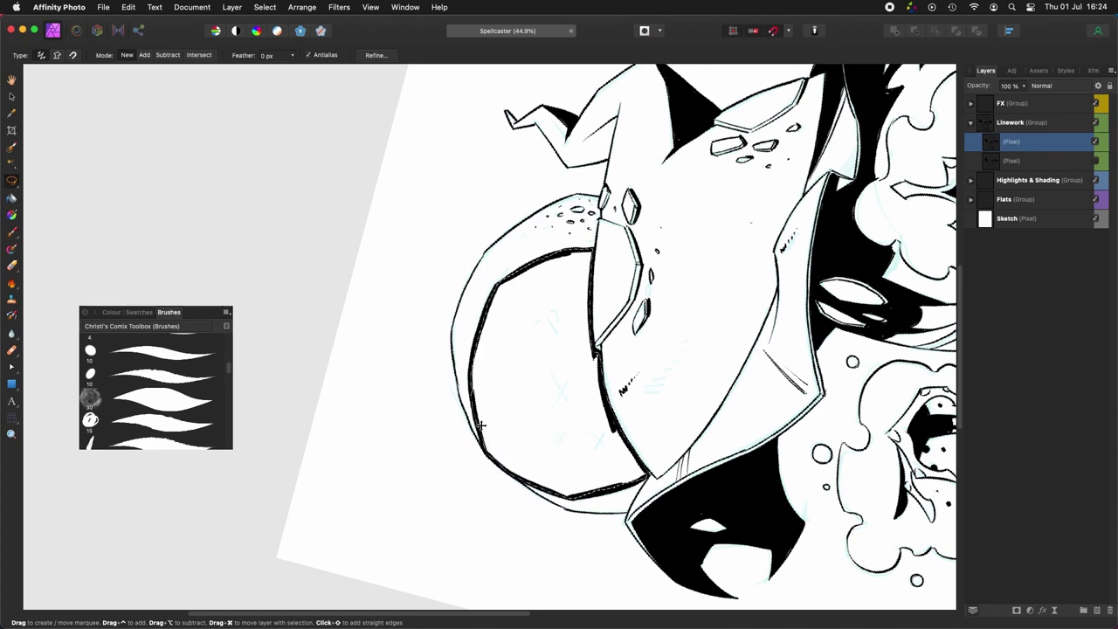
scroll(482, 424, "down", 5)
left_click_drag(578, 376, 644, 359)
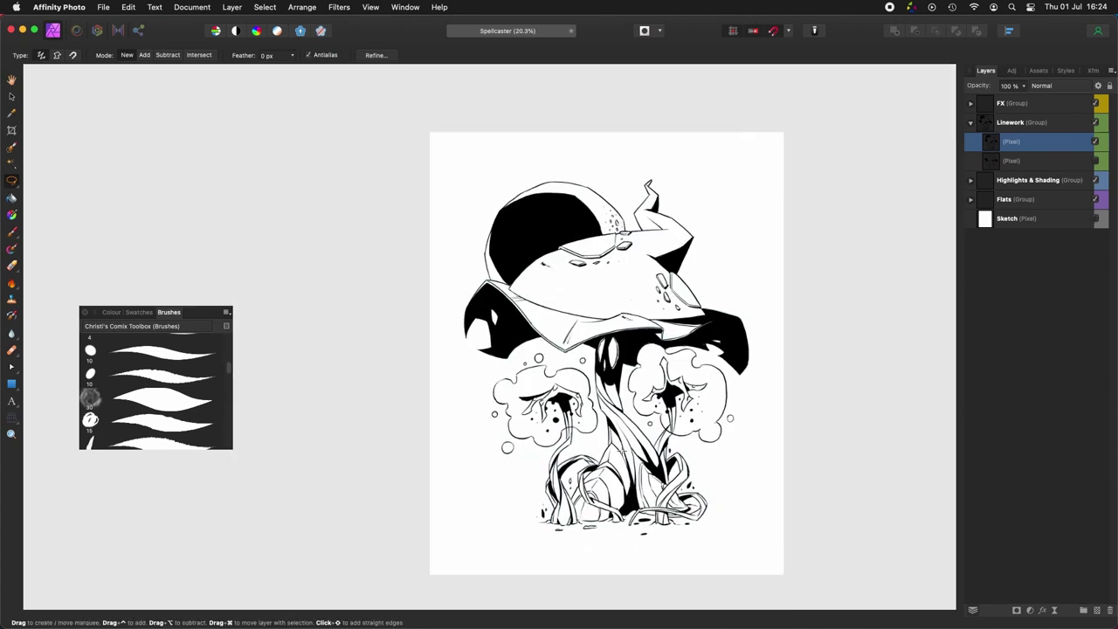
Step: Undo the test strokes, set the brush width to 4.4 px, and draw fine contour lines across the upper trunk and its twisting tendrils
scroll(632, 451, "up", 4)
key("b")
key("[")
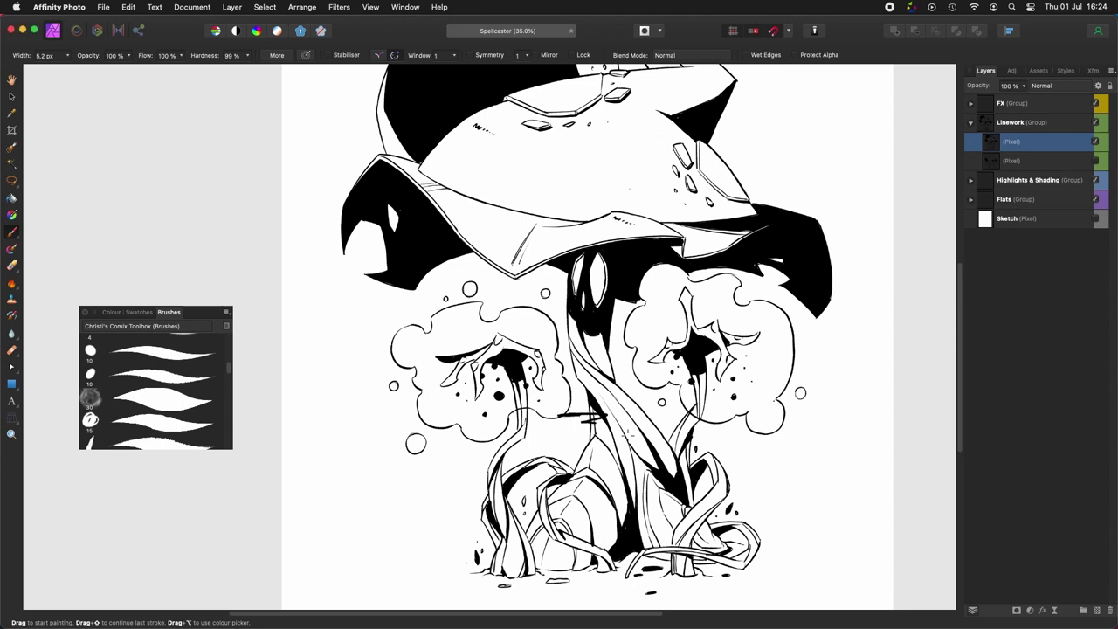
key("super+z")
key("[")
scroll(633, 433, "up", 3)
left_click_drag(632, 433, 623, 363)
left_click_drag(721, 444, 750, 522)
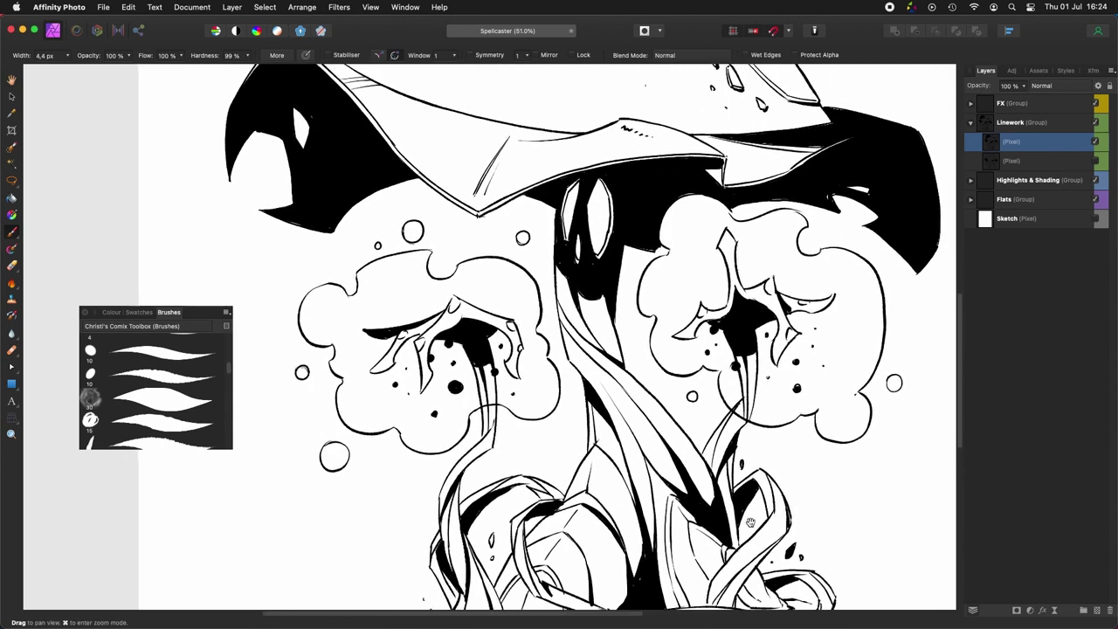
left_click_drag(676, 470, 686, 484)
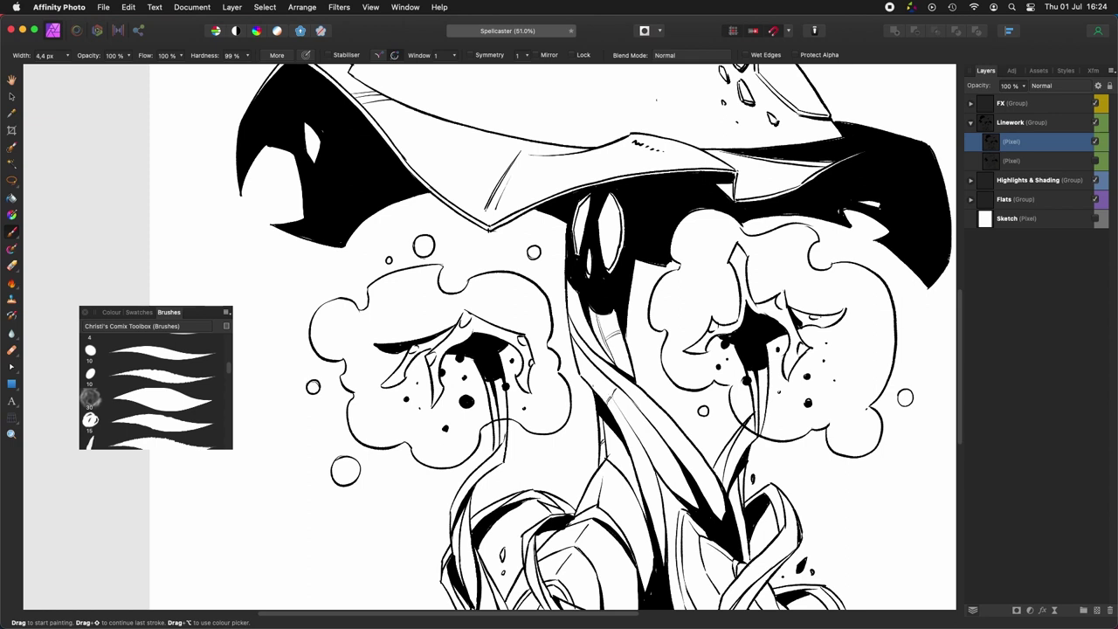
Step: Add short contour lines across the left arm tendril and the lower part of the trunk
scroll(588, 379, "down", 5)
scroll(655, 437, "left", 3)
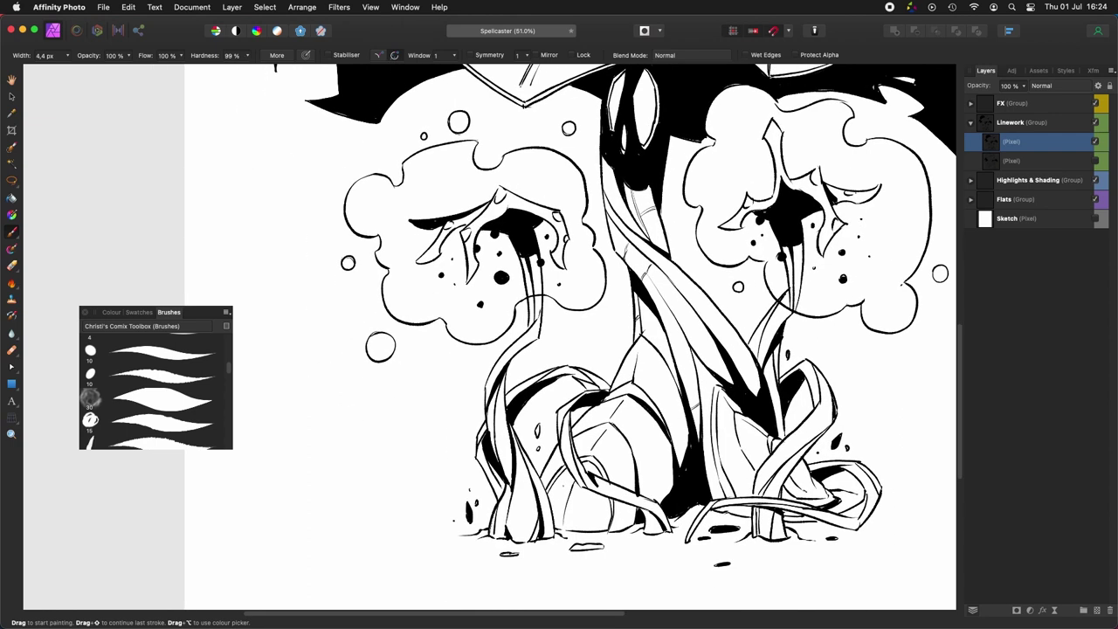
left_click_drag(723, 495, 747, 527)
key("super+Left")
key("super+Left")
key("super+Left")
key("super+Left")
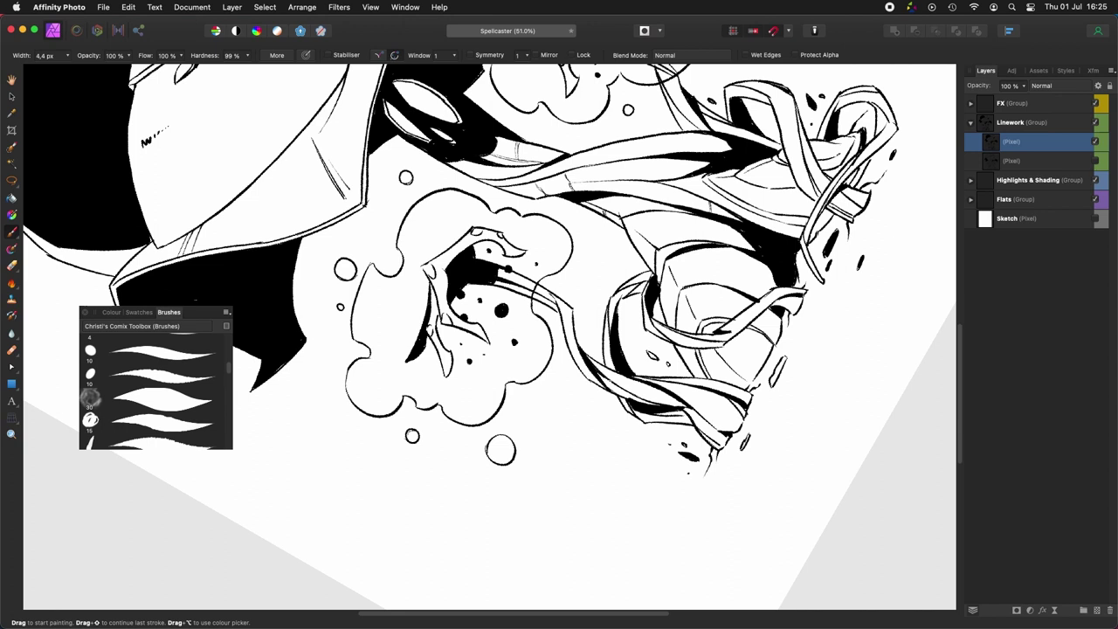
scroll(587, 356, "up", 4)
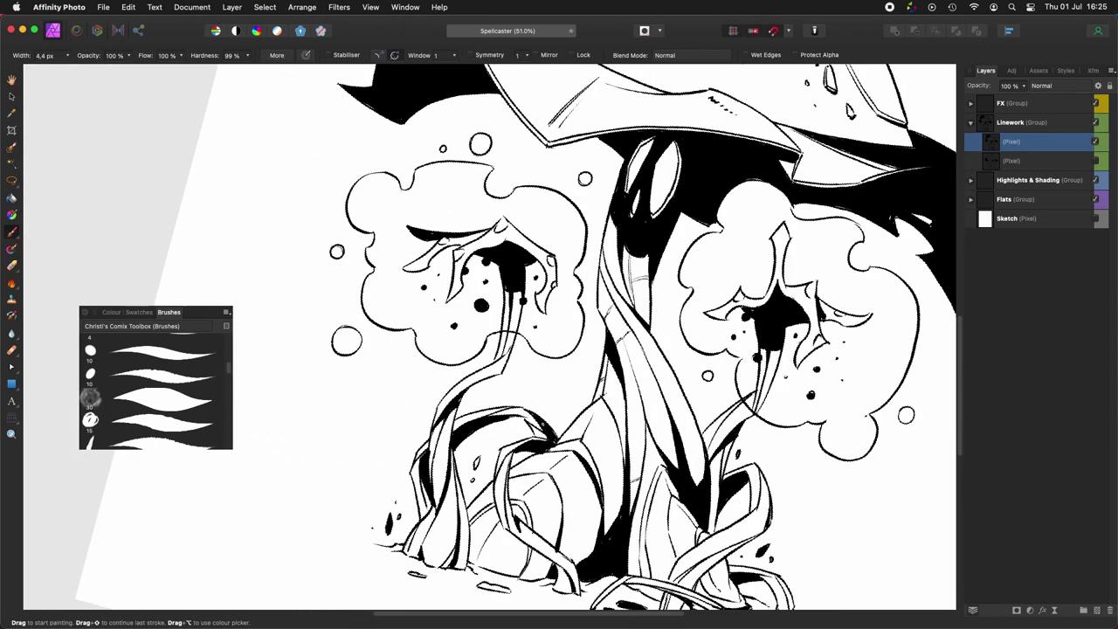
Step: Cross-hatch the shadow side of the left root's swollen base just above the ground
key("super+Left")
left_click_drag(665, 447, 634, 417)
key("super+Left")
key("super+Left")
key("super+Left")
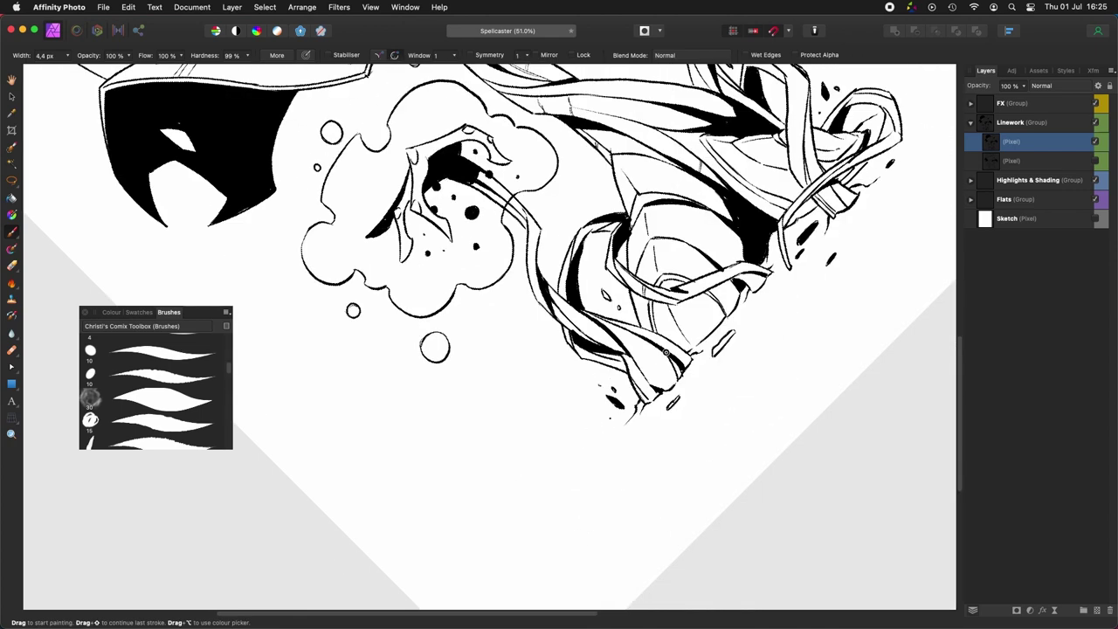
scroll(489, 336, "down", 3)
key("super+Up")
left_click_drag(730, 368, 735, 556)
left_click_drag(718, 462, 732, 435)
scroll(716, 459, "down", 5)
scroll(612, 451, "right", 5)
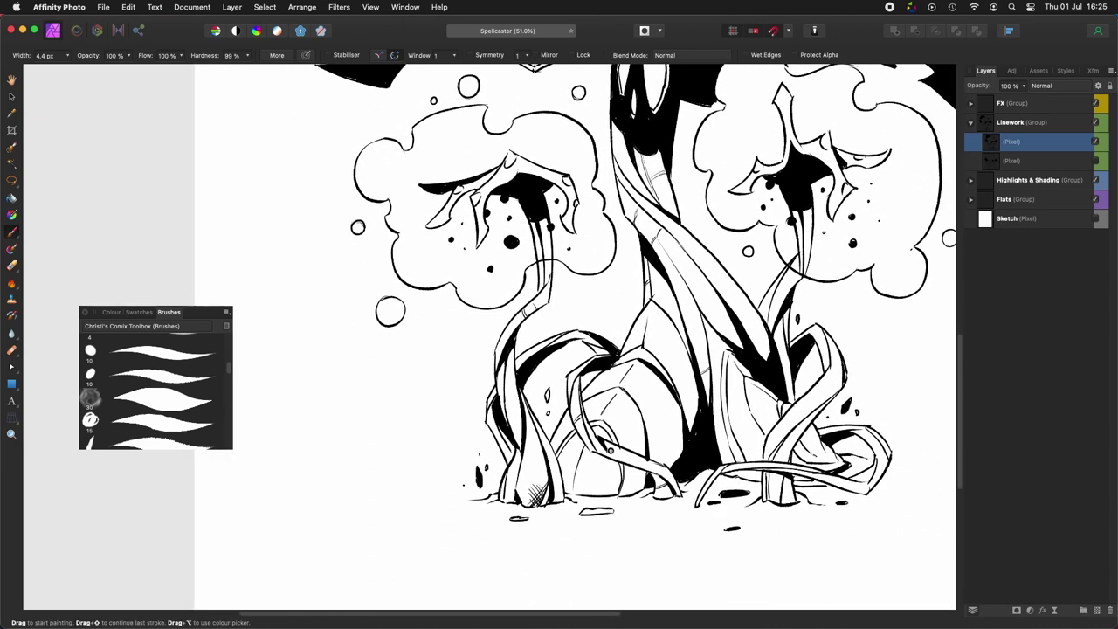
Step: Hatch the shadow inside the curled root at the character's lower right
scroll(612, 451, "up", 1)
scroll(524, 336, "right", 2)
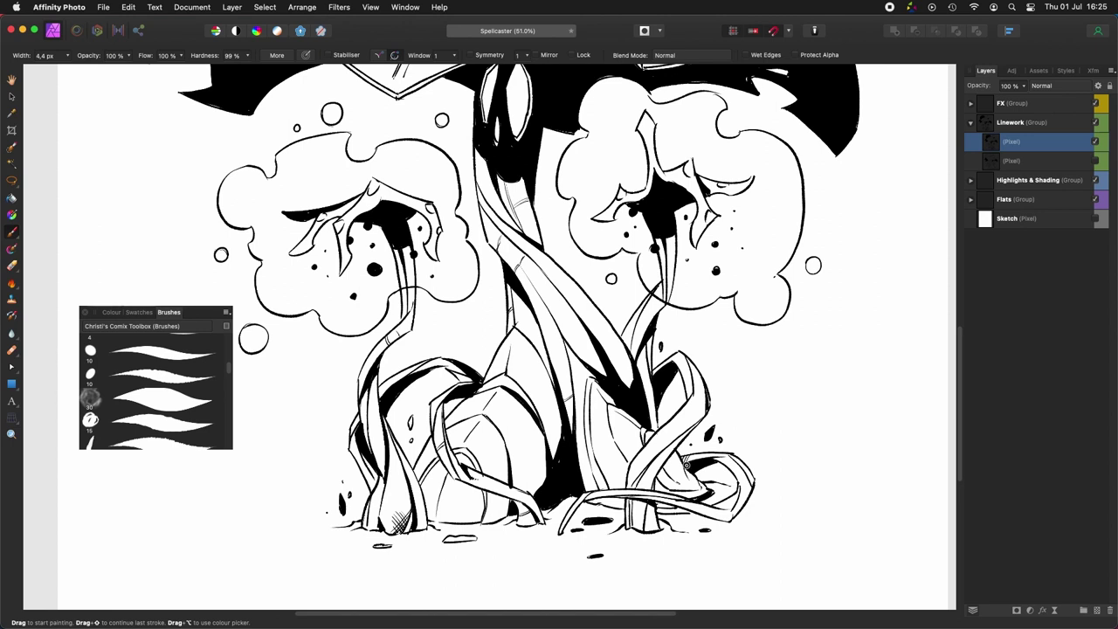
key("r")
key("r")
left_click_drag(599, 538, 604, 543)
key("shift+r")
key("shift+r")
scroll(603, 541, "up", 3)
scroll(603, 542, "left", 2)
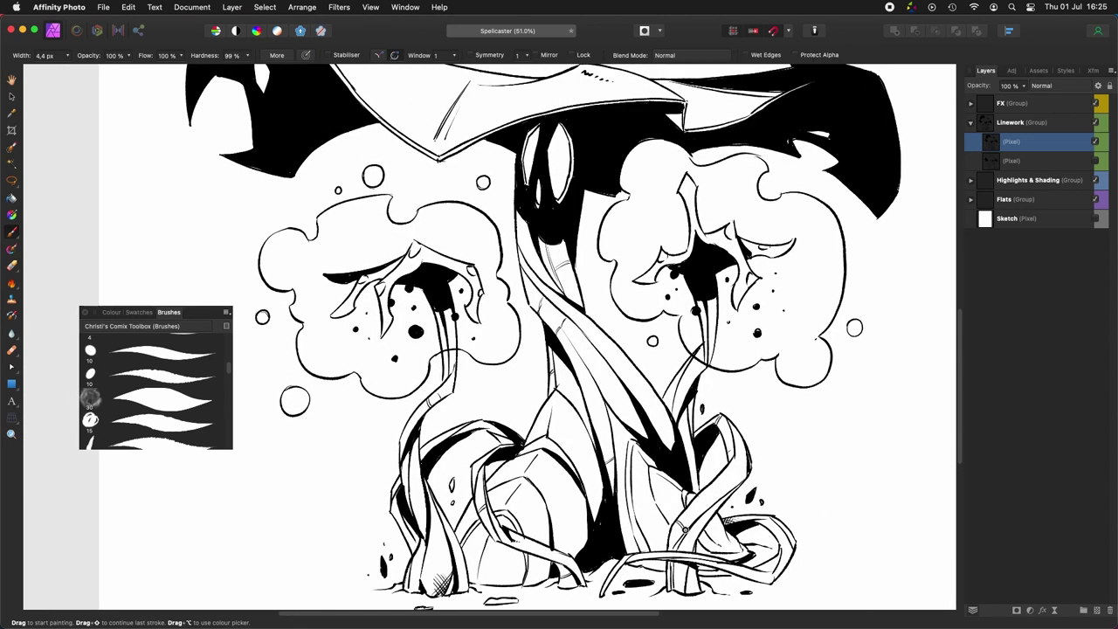
scroll(690, 531, "down", 3)
key("super+Tab")
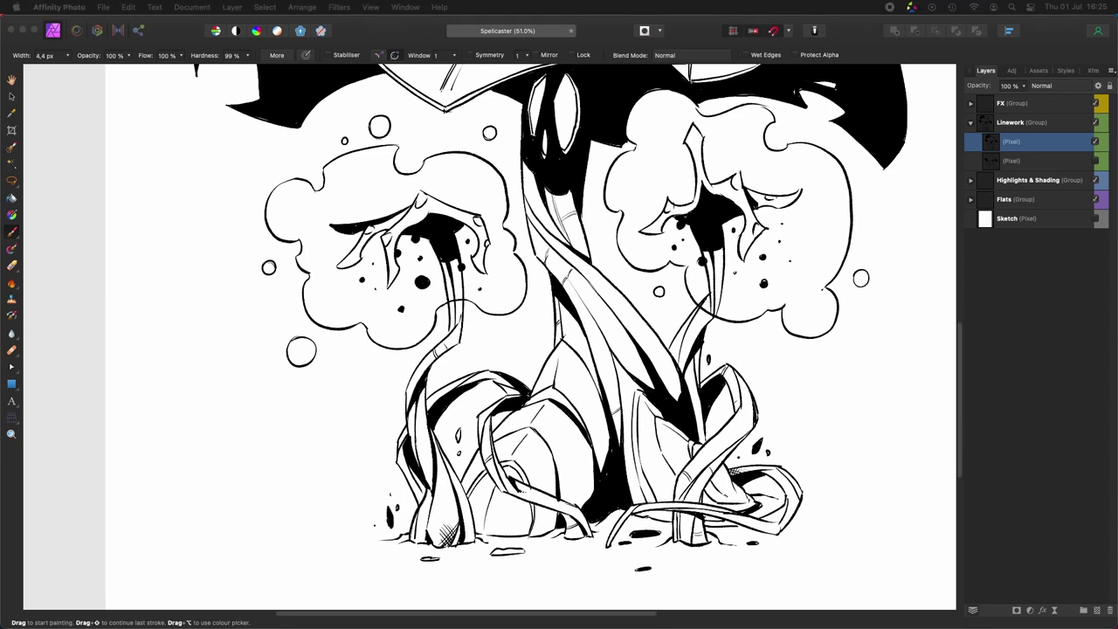
left_click(420, 32)
Step: Hatch the edge of the trunk's solid black shadow above the rounded bulb
scroll(489, 336, "up", 3)
scroll(489, 336, "left", 4)
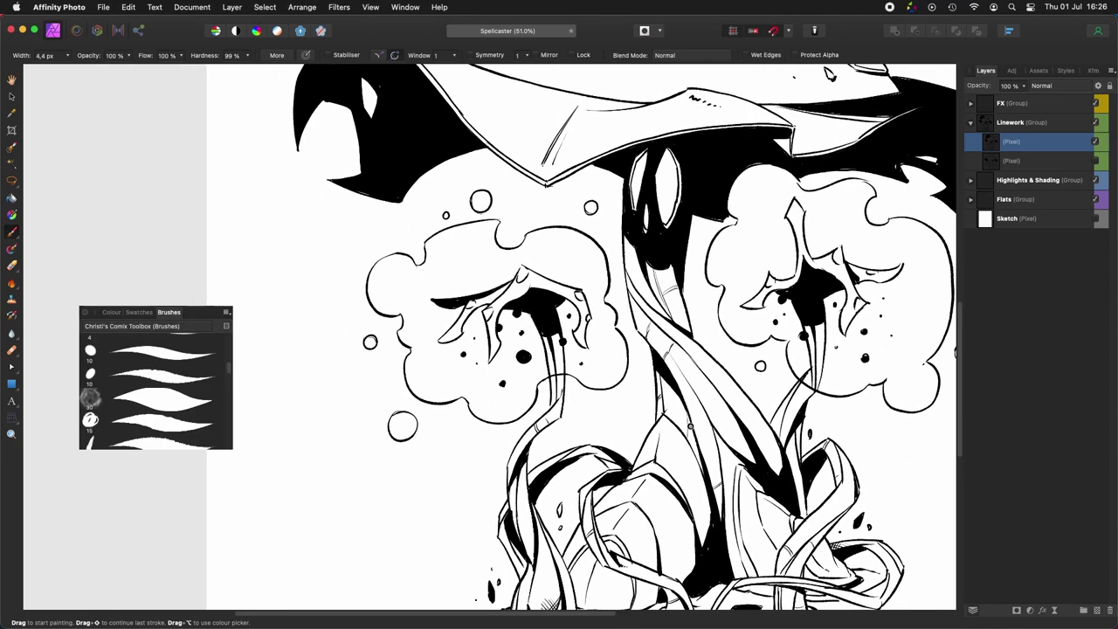
key("super+Left")
key("super+Left")
key("super+Left")
key("super+Left")
key("super+Left")
key("super+Left")
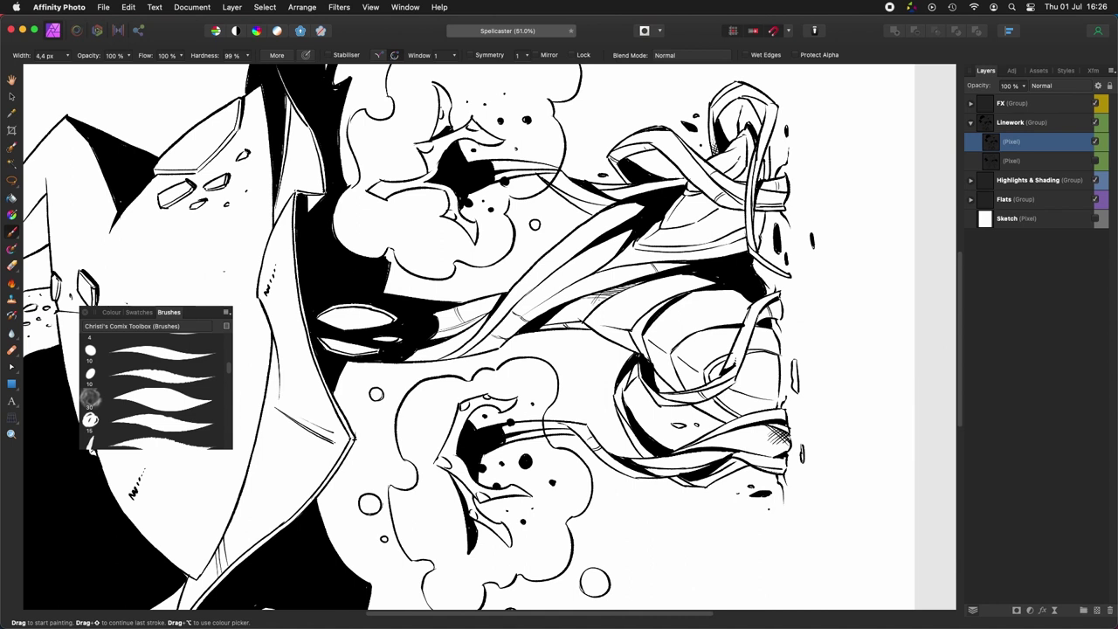
key("super+alt+bracketright")
scroll(640, 284, "up", 1)
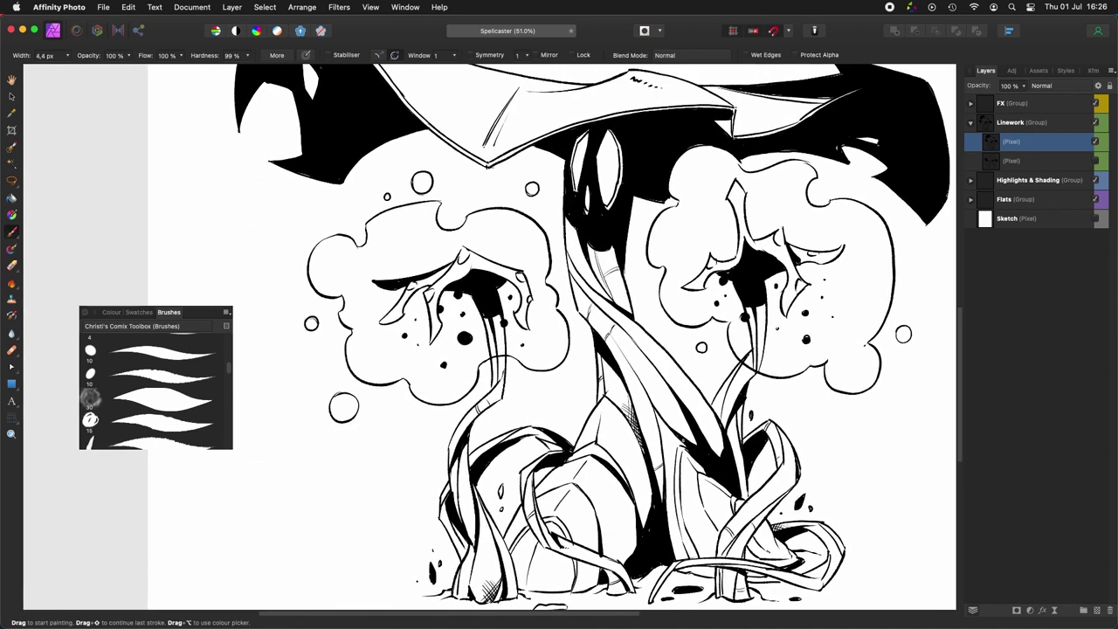
Step: Cross-hatch the lower end of the thick twisting tendril where it meets the black shadow on the trunk
key("super+alt+bracketleft")
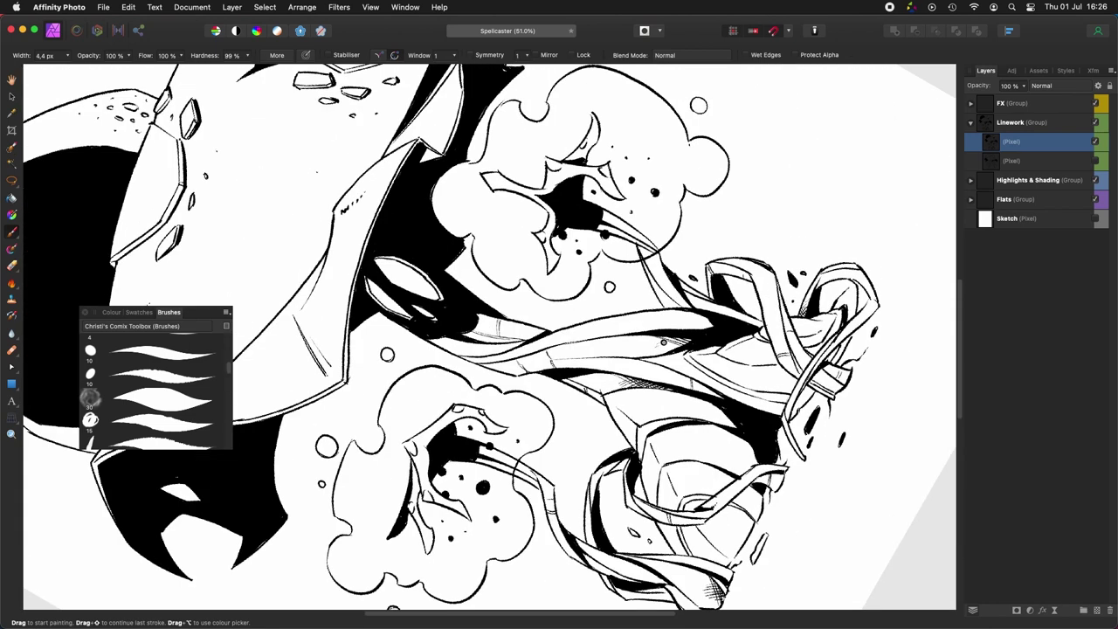
left_click_drag(680, 344, 637, 393)
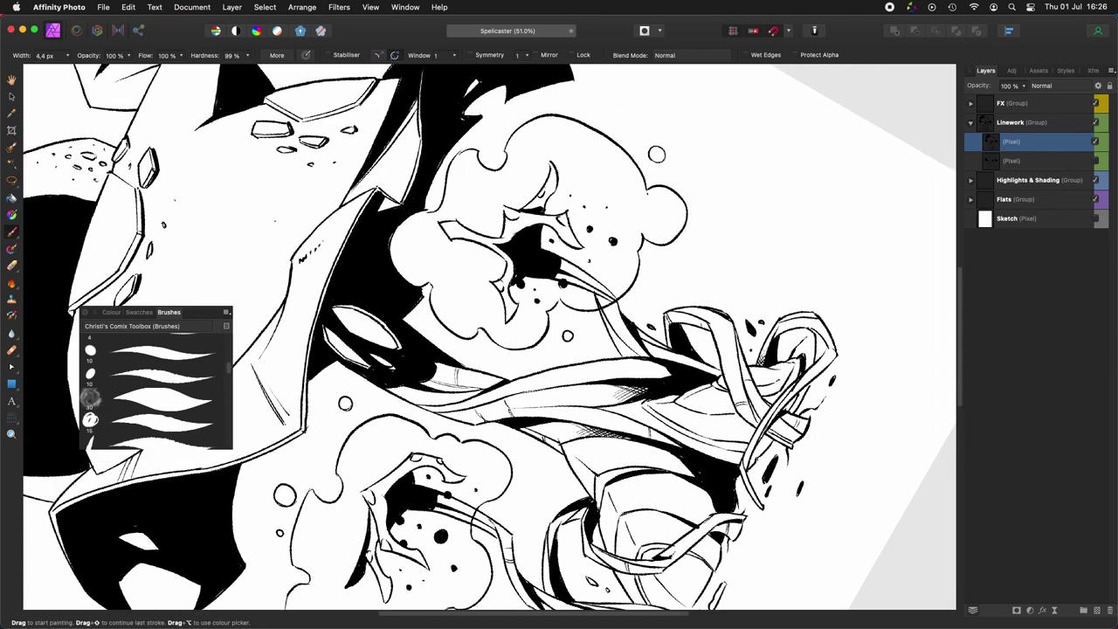
scroll(637, 428, "down", 4)
left_click_drag(726, 471, 866, 613)
key("alt+Left")
key("alt+Left")
key("alt+Left")
key("alt+Left")
key("alt+Left")
key("alt+Left")
key("alt+Left")
key("alt+Left")
key("alt+Left")
key("alt+Left")
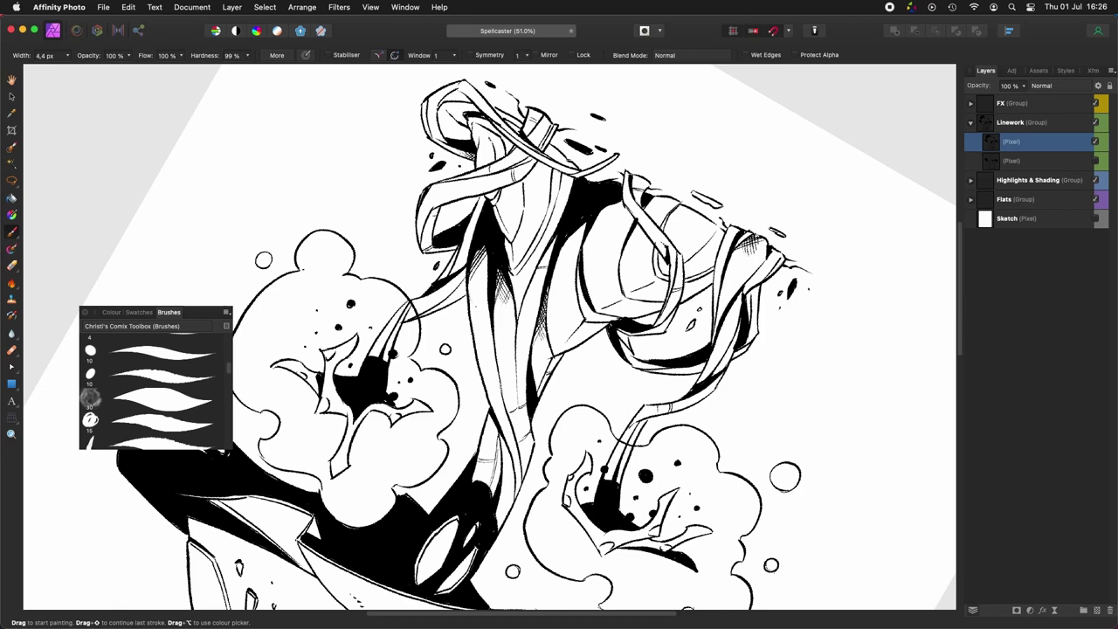
Step: Add fine hatching to the tip and inner edge of the right hand's raised finger
key("r")
left_click_drag(579, 285, 722, 405)
left_click_drag(705, 316, 703, 428)
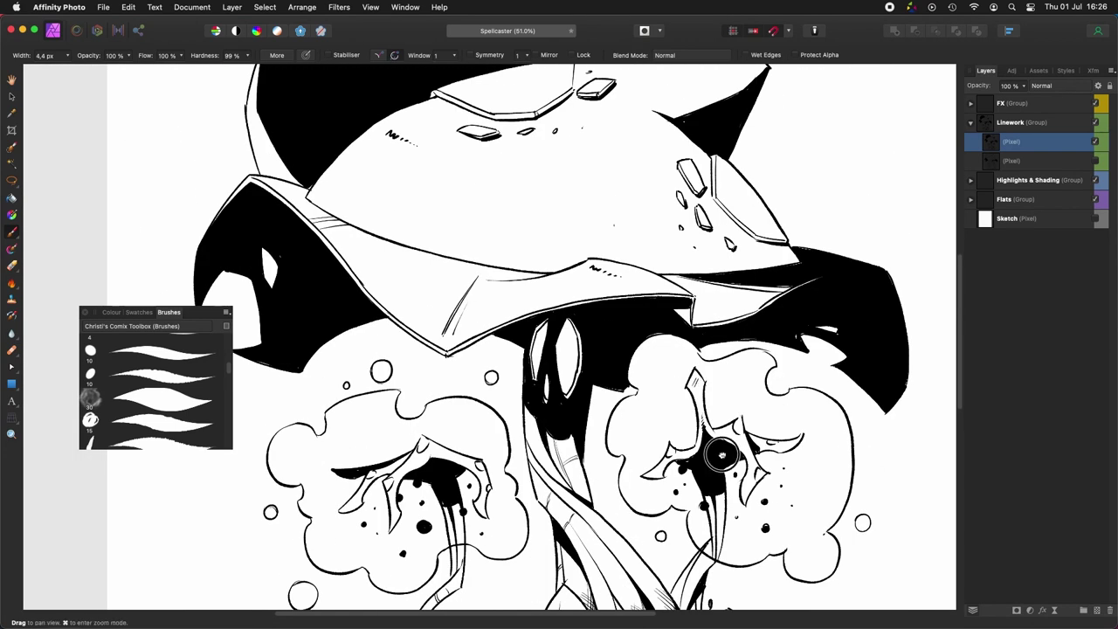
scroll(716, 457, "left", 3)
scroll(649, 339, "down", 5)
scroll(649, 339, "left", 2)
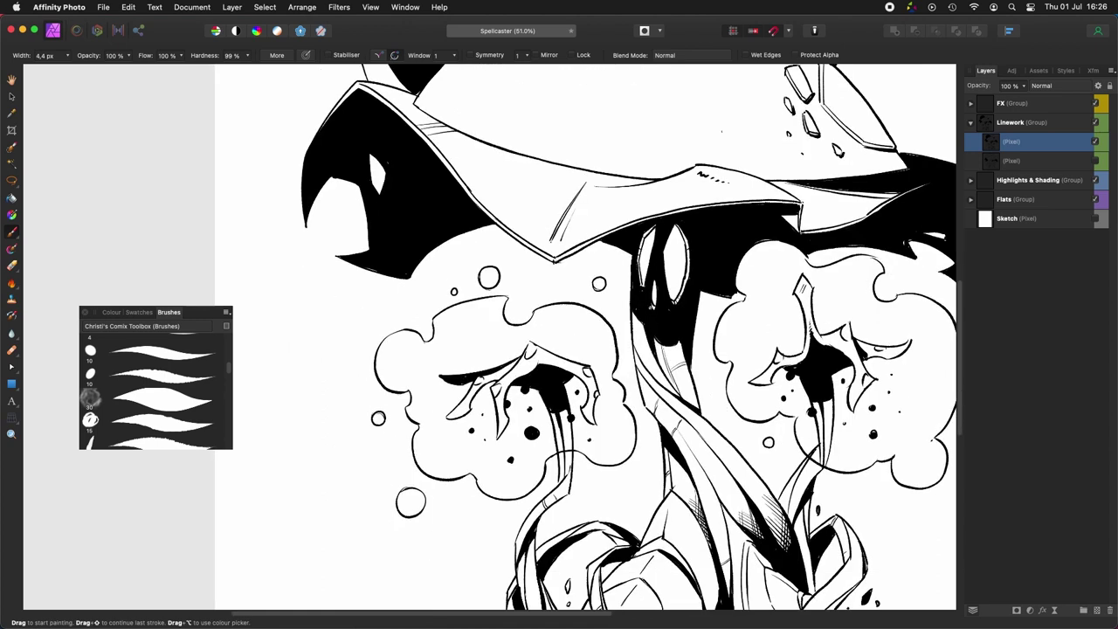
Step: Draw short contour and hatch lines on the pointed leaf shape and roots at the lower right
scroll(641, 337, "down", 6)
scroll(640, 337, "right", 2)
scroll(641, 337, "up", 2)
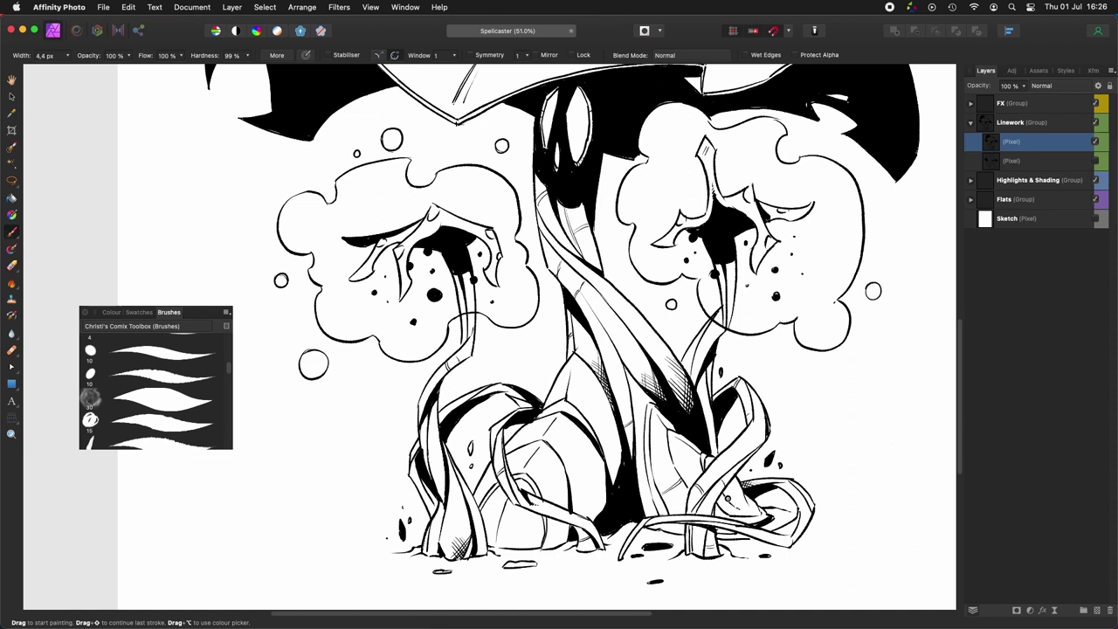
scroll(743, 496, "left", 6)
scroll(743, 496, "down", 1)
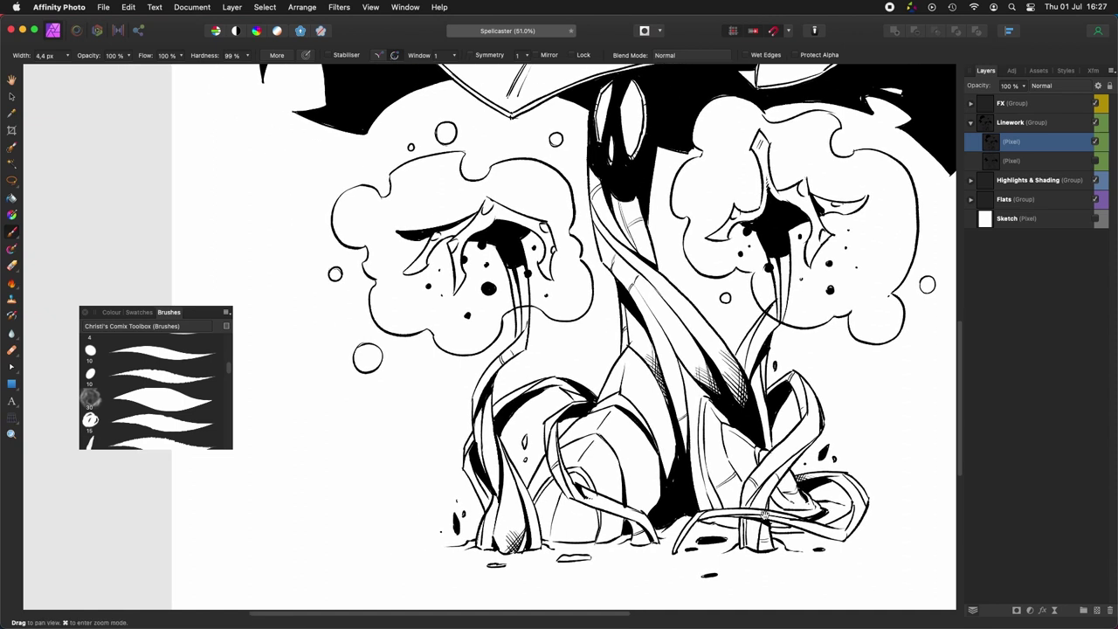
scroll(687, 472, "up", 1)
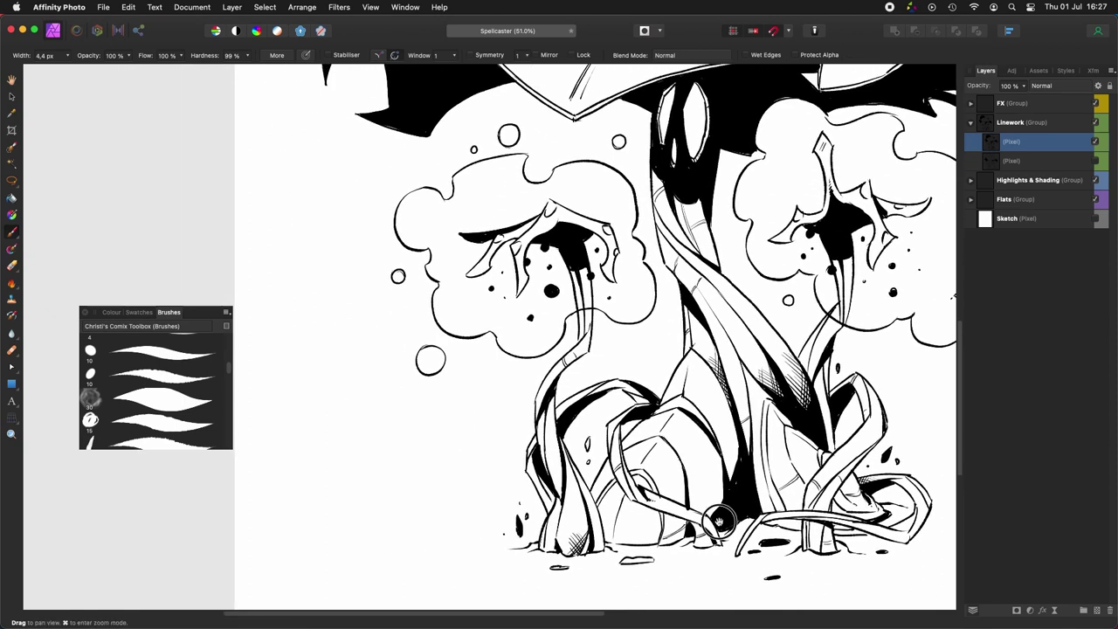
Step: Hatch the upper shadow of the rounded bulb between the left root and the trunk
scroll(699, 489, "up", 2)
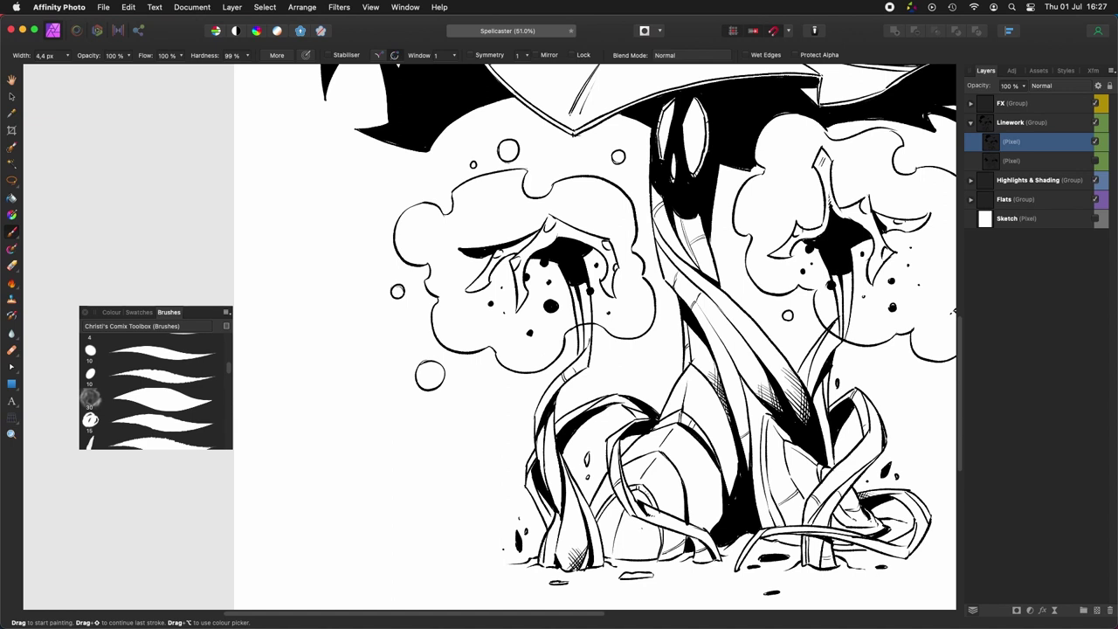
scroll(634, 333, "up", 2)
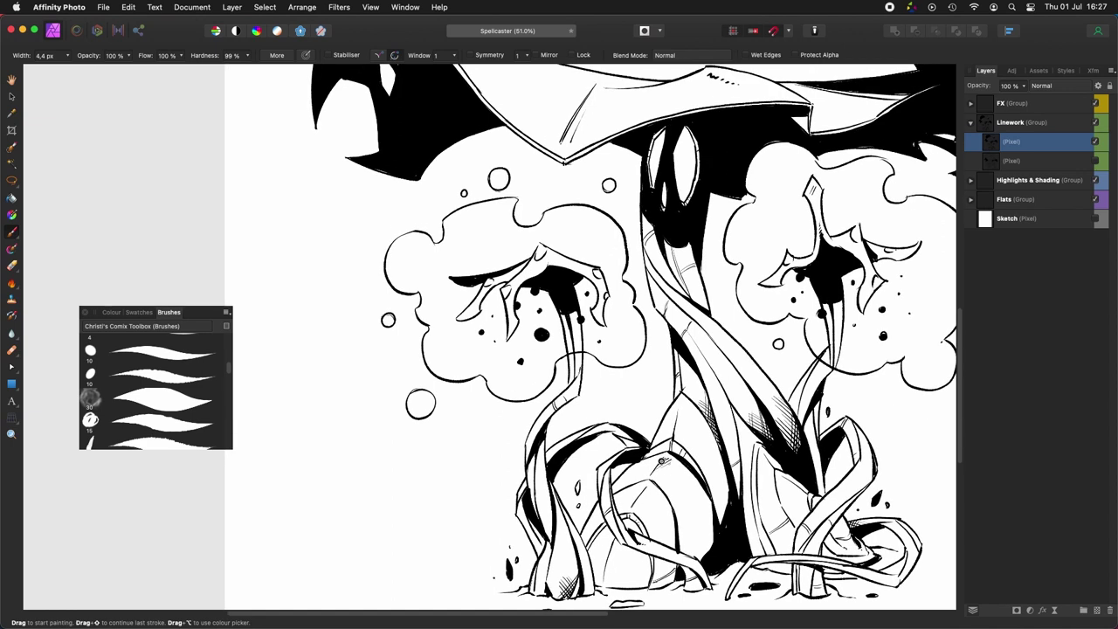
scroll(590, 337, "left", 1)
scroll(590, 337, "up", 1)
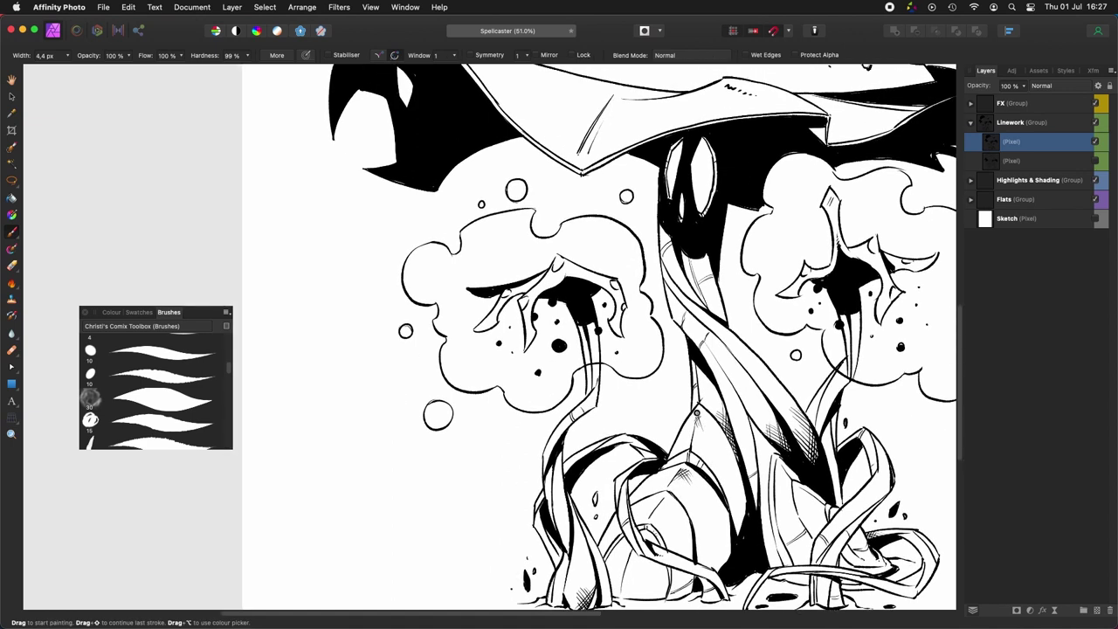
scroll(696, 413, "up", 5)
scroll(698, 436, "right", 1)
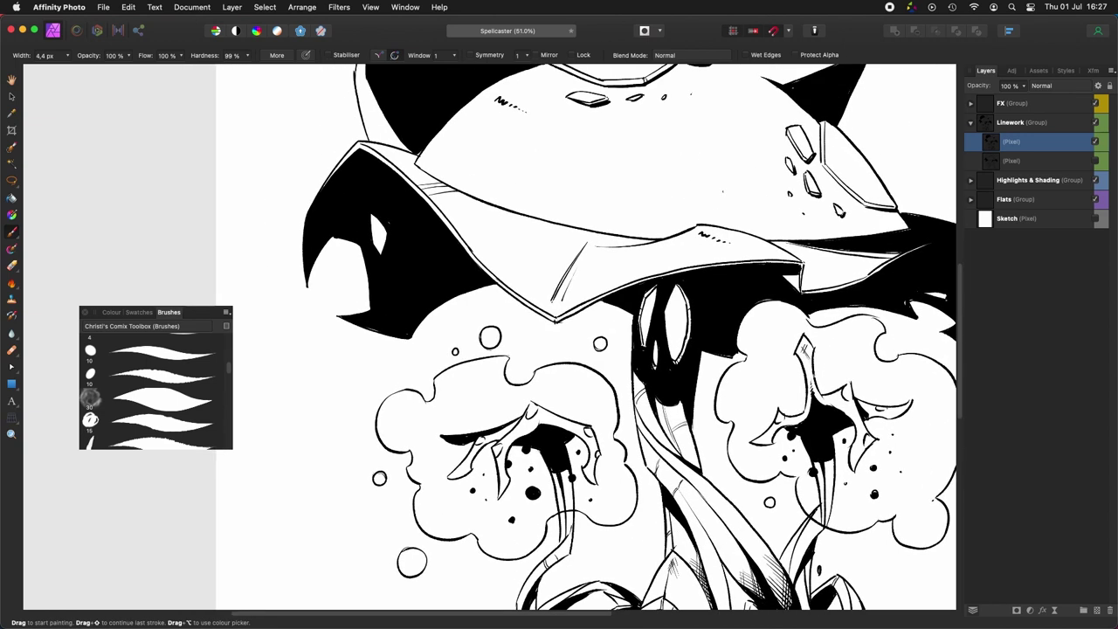
Step: Add fine hatching along the left edge and front corner fold of the hat's brim
scroll(199, 453, "up", 6)
scroll(199, 452, "right", 3)
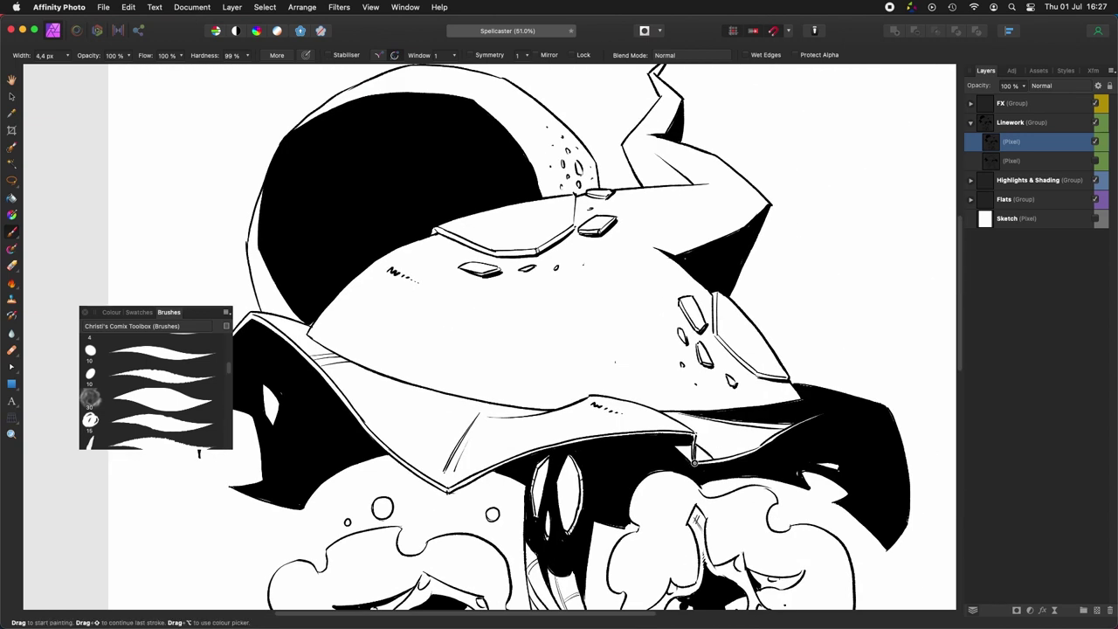
scroll(696, 446, "left", 5)
scroll(696, 445, "up", 1)
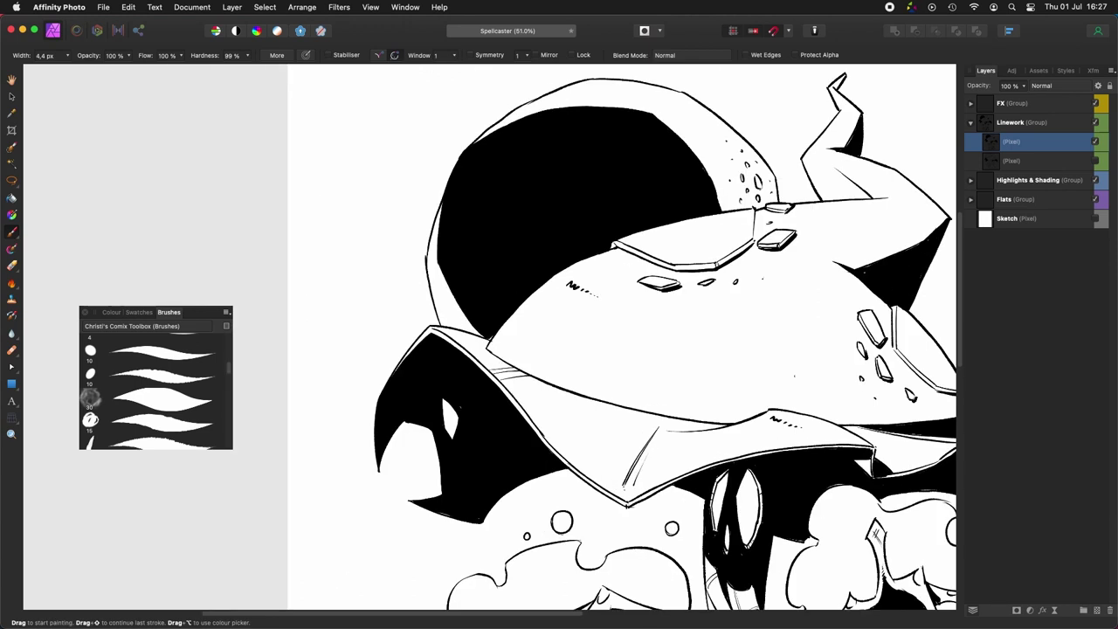
key("super+alt+Left")
key("super+alt+Left")
key("super+alt+Left")
key("super+alt+Left")
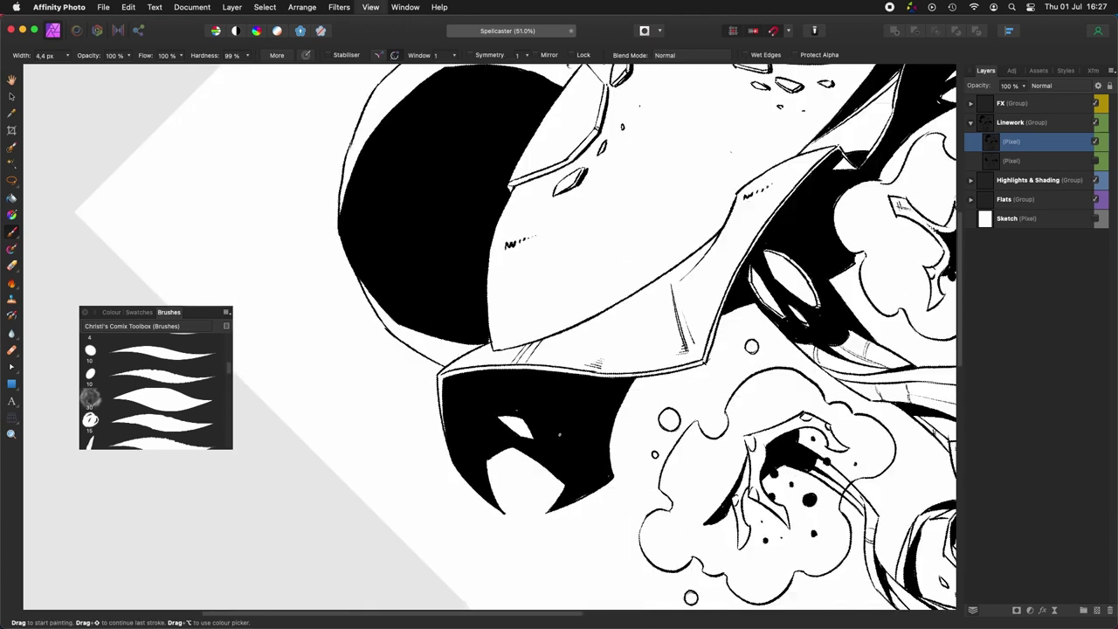
Step: Hatch the edge of the black shadow near the end of the hat's pointed tip
key("super+alt+0")
mouse_move(906, 270)
left_mouse_down()
mouse_move(687, 431)
mouse_move(719, 447)
left_mouse_up()
key("super+alt+Right")
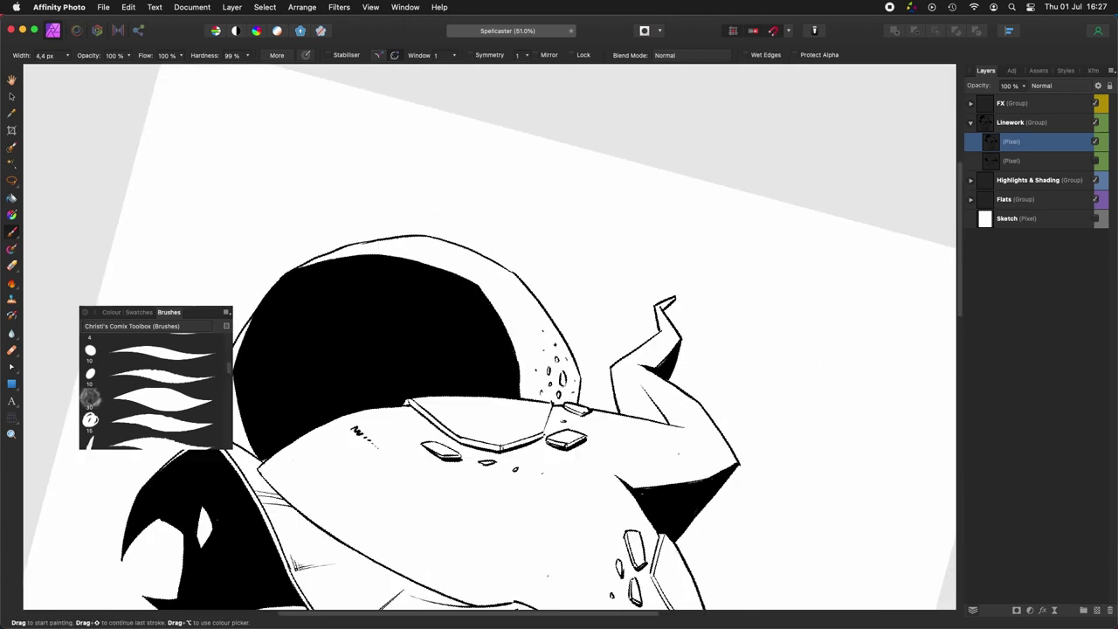
key("super+alt+0")
key("super+alt+Right")
key("super+alt+Right")
key("super+alt+Right")
key("super+alt+Right")
key("super+alt+Right")
key("super+alt+Right")
key("super+alt+Right")
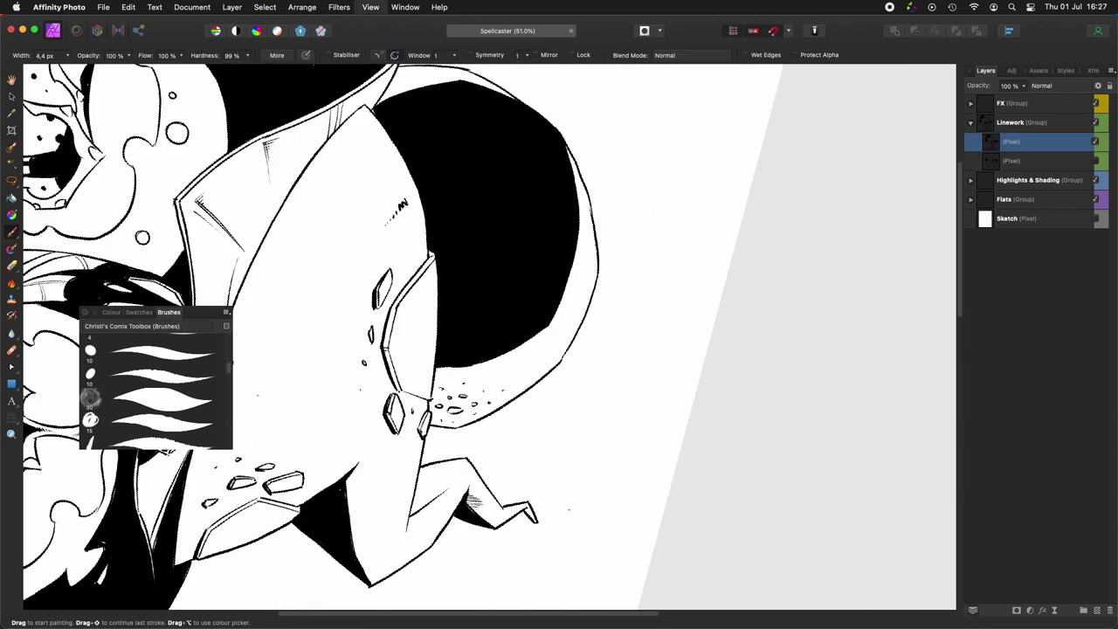
Step: Cross-hatch the shadow at the bent tip of the hat and add short contour ticks on the segment below it
left_click_drag(439, 490, 549, 397)
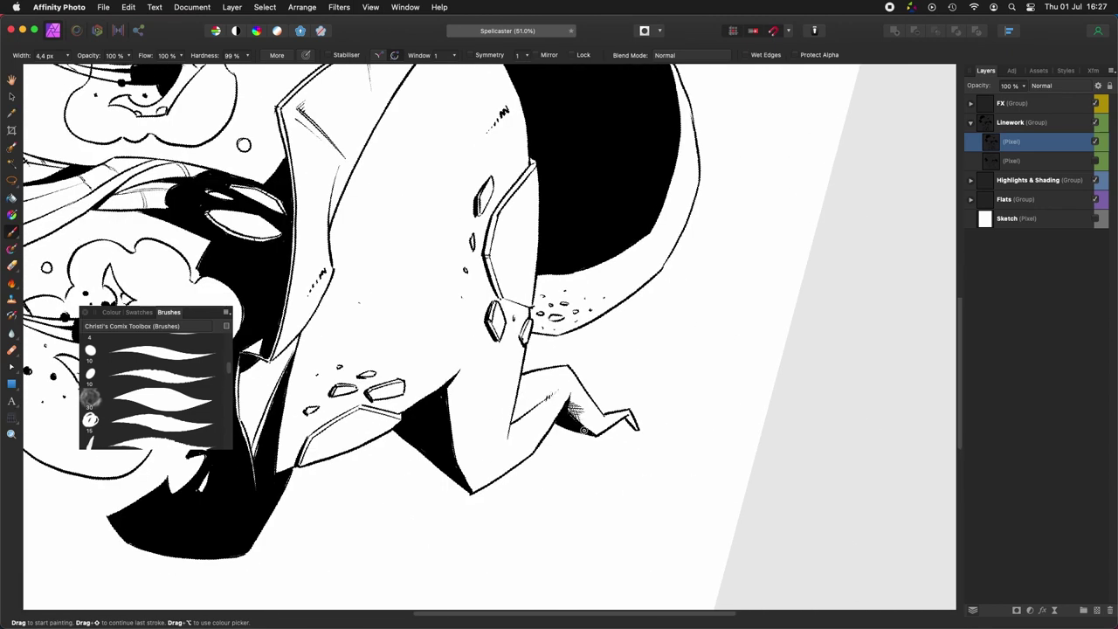
key("super+alt+Right")
key("super+alt+Right")
key("super+alt+Right")
left_click_drag(550, 496, 610, 534)
key("super+alt+Left")
key("super+alt+Left")
key("super+alt+Left")
key("super+alt+Left")
key("super+alt+Left")
key("super+alt+Left")
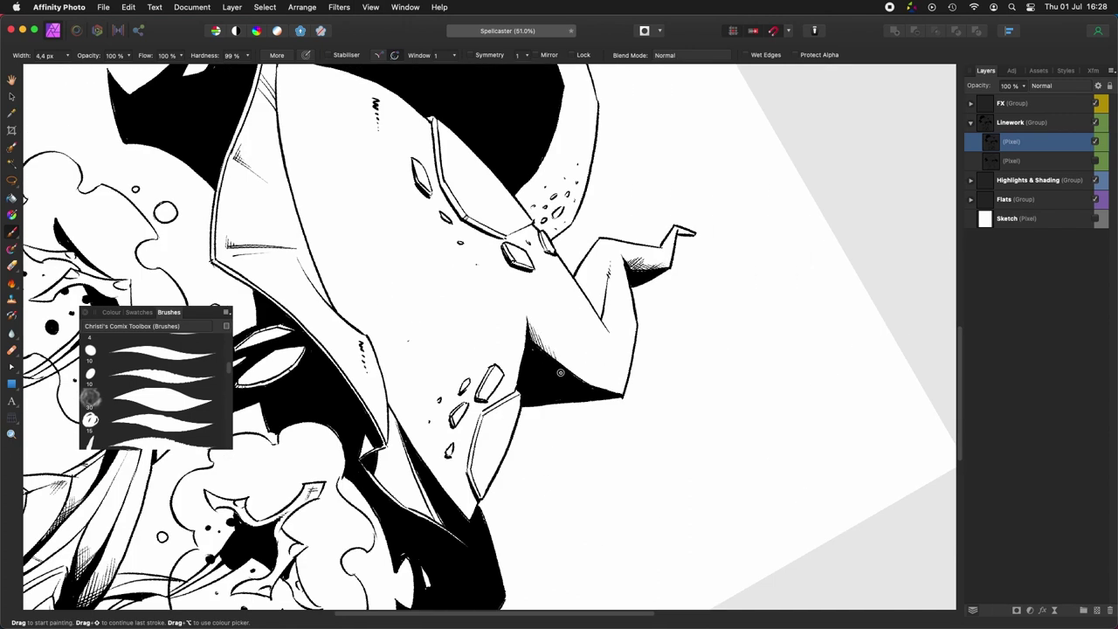
Step: Cross-hatch the edge of the black shadow beneath the hat tip's large lower bend
scroll(560, 373, "up", 3)
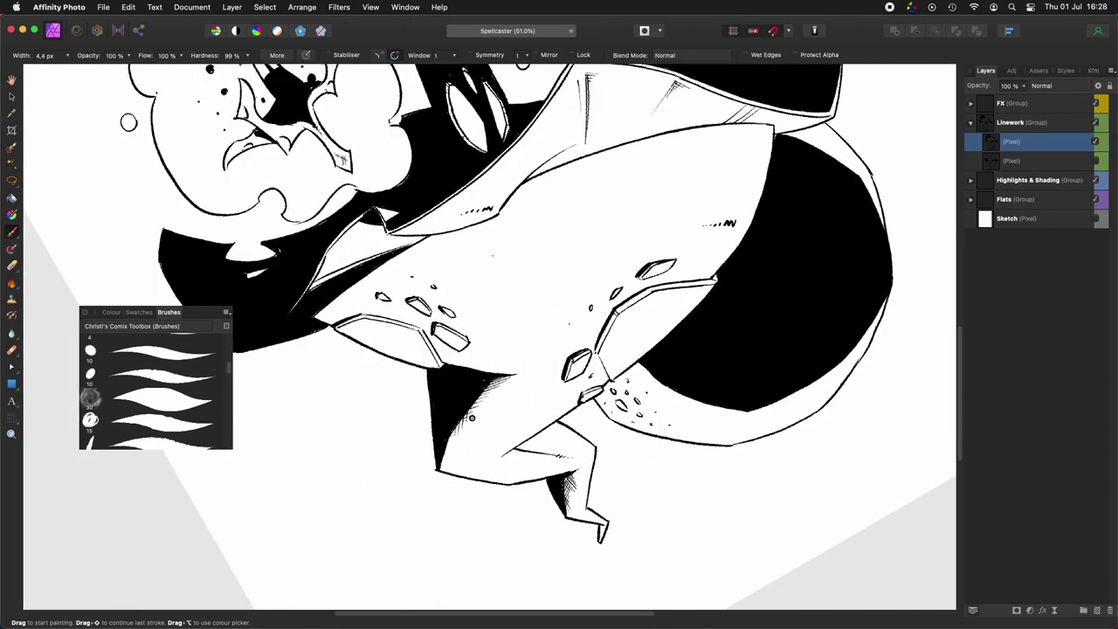
left_click_drag(509, 377, 540, 431)
key("super+alt+Left")
key("super+alt+Left")
key("super+alt+Left")
key("super+alt+Left")
key("super+alt+Left")
key("super+alt+Left")
key("super+alt+Left")
key("super+alt+Left")
key("super+alt+Left")
key("super+alt+Left")
key("super+alt+Left")
key("super+alt+Left")
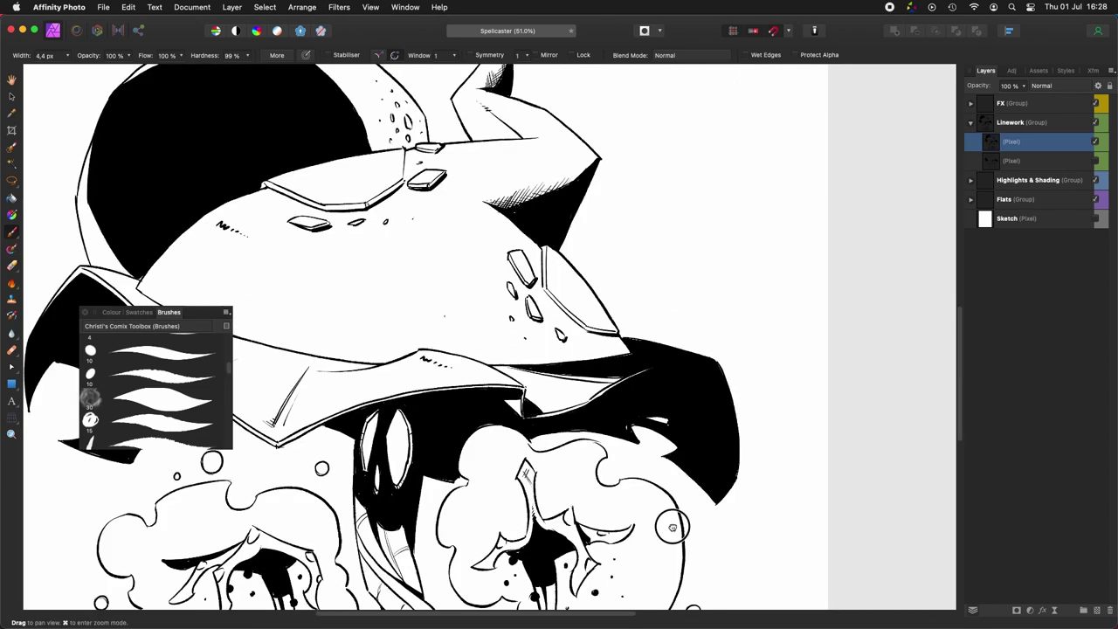
Step: Cross-hatch the lower corner of the cap around the raised patch and small chips near the brim
left_click_drag(671, 527, 811, 526)
key("super+alt+Left")
key("super+alt+Left")
key("super+alt+Left")
key("super+alt+Left")
key("super+alt+Left")
key("super+alt+Left")
left_click_drag(468, 90, 461, 114)
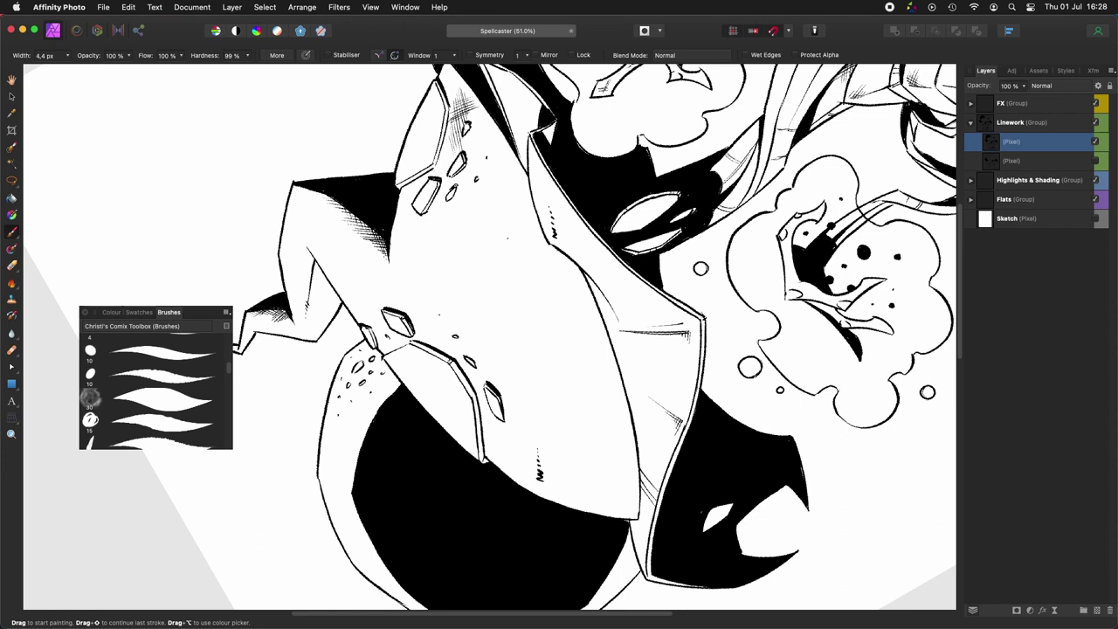
scroll(489, 337, "up", 3)
scroll(490, 337, "up", 3)
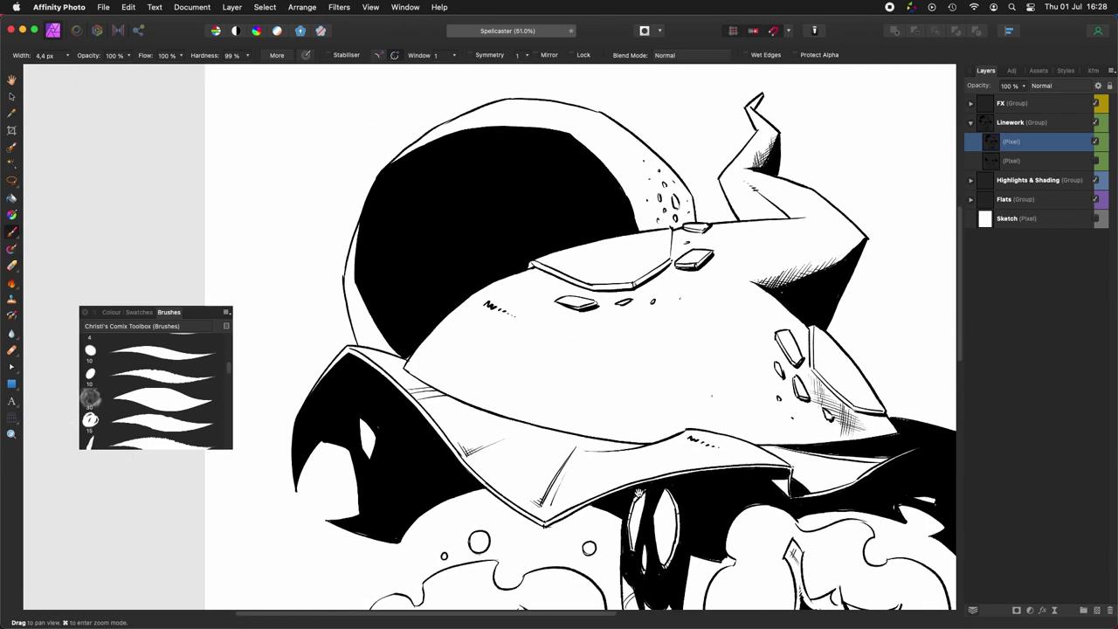
scroll(489, 337, "up", 2)
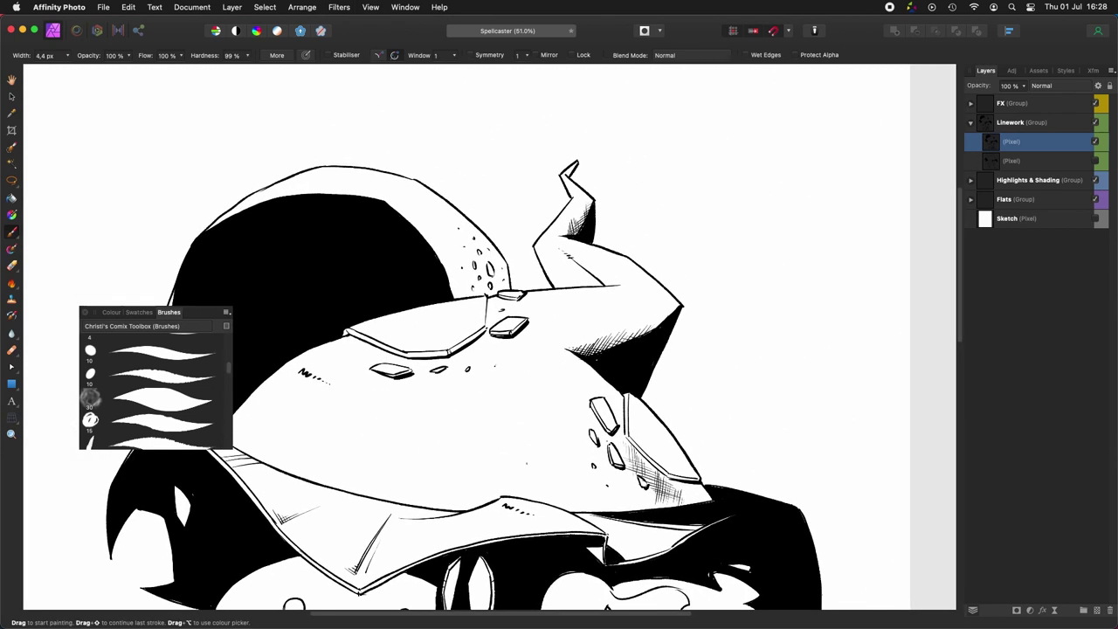
Step: Hatch the cap surface just below the bend's black shadow and show the Sketch layer
key("super+Left")
key("super+Right")
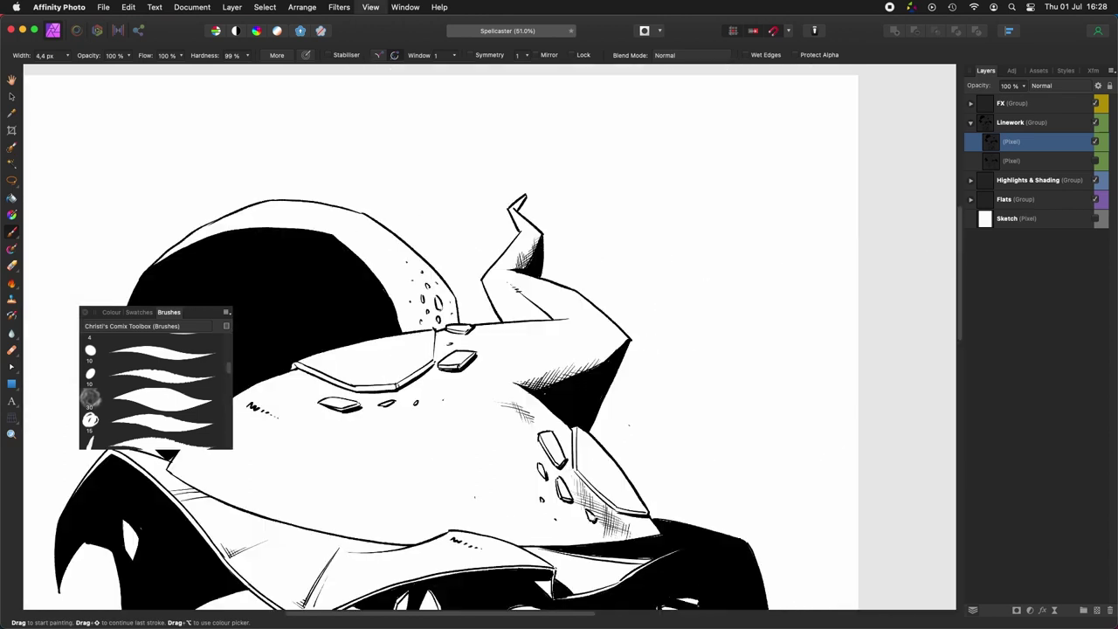
scroll(489, 337, "left", 4)
scroll(711, 428, "up", 3)
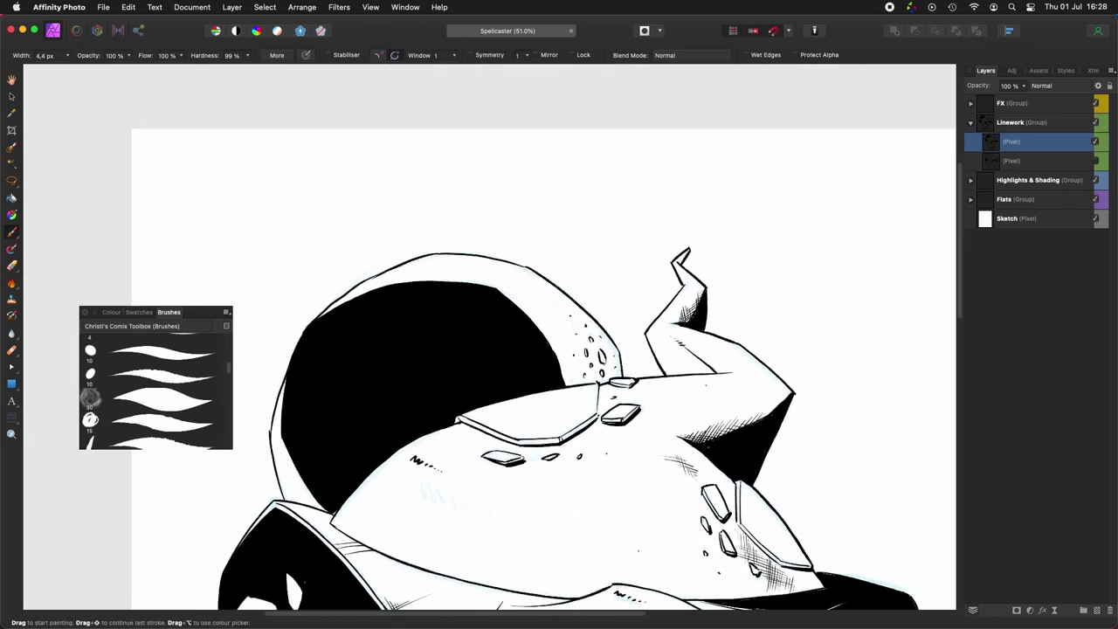
Step: Draw short spiky strokes along the edge of the large round black area behind the cap
scroll(708, 427, "left", 4)
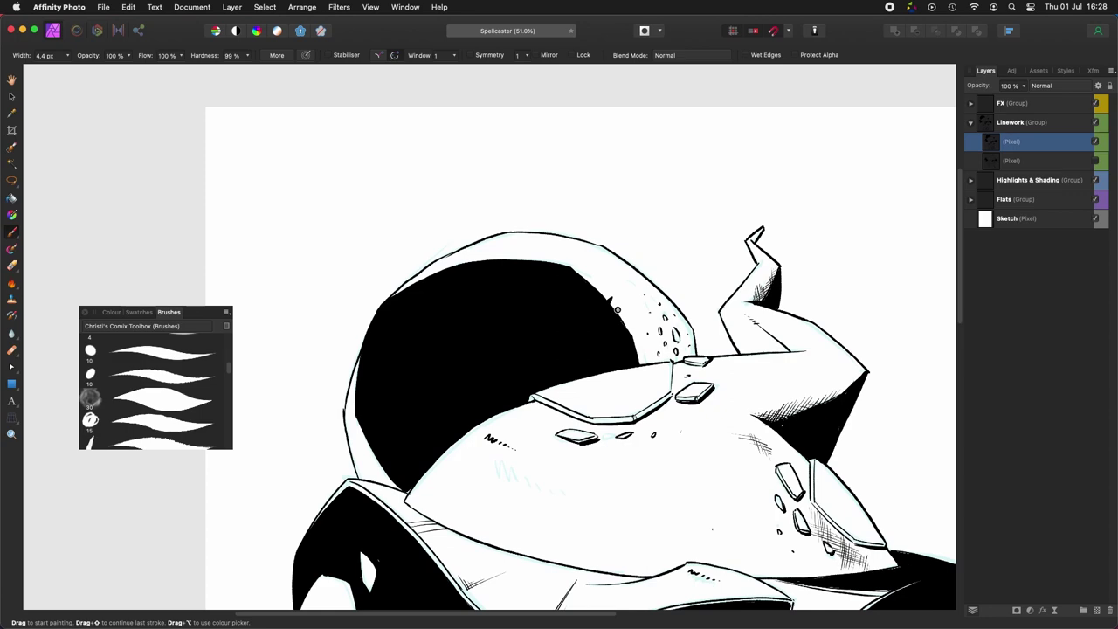
scroll(387, 469, "down", 10)
key("super+Right")
key("super+Right")
key("super+Right")
key("super+Right")
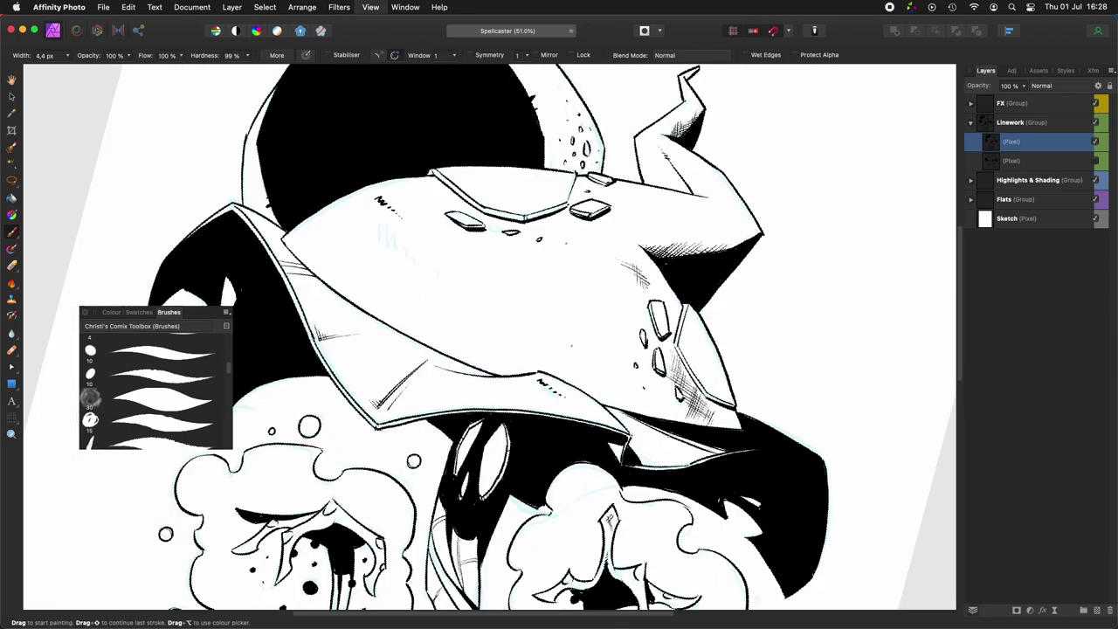
key("super+Left")
key("super+Left")
key("super+Left")
key("super+Left")
left_click_drag(625, 468, 731, 440)
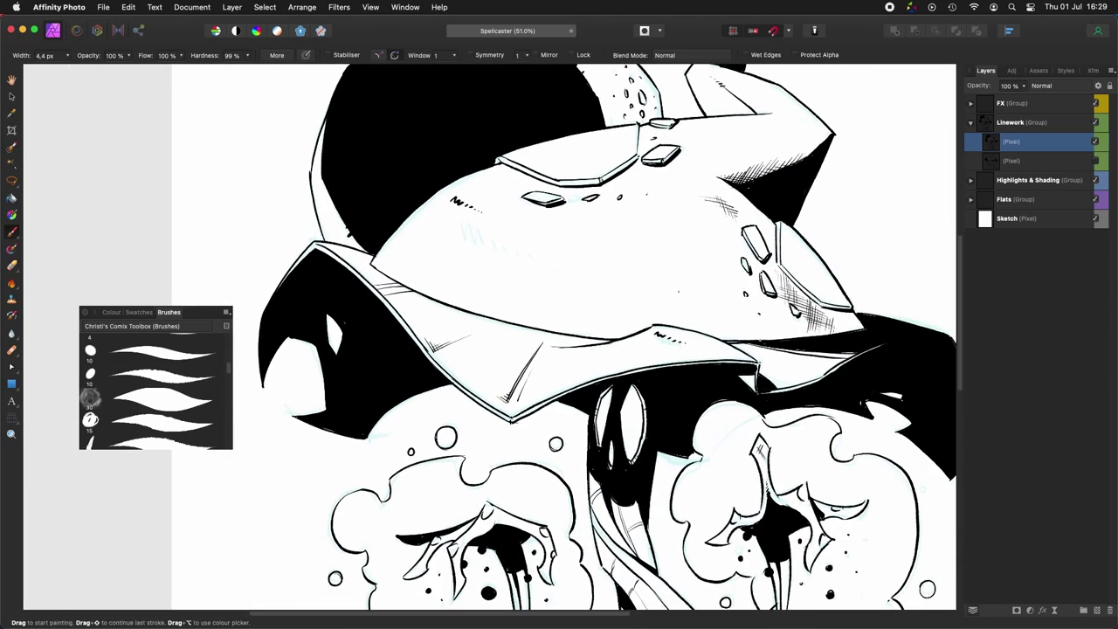
key("super+Left")
key("super+Left")
key("super+Left")
key("super+Left")
key("super+Left")
key("super+Left")
key("super+Left")
key("super+Left")
key("super+Right")
key("super+Right")
key("super+Right")
key("super+Right")
key("super+Right")
key("super+Right")
key("super+Right")
key("super+Right")
mouse_move(541, 376)
left_mouse_down()
mouse_move(460, 316)
mouse_move(442, 142)
mouse_move(518, 243)
left_mouse_up()
key("super+Left")
key("super+Left")
scroll(489, 336, "up", 3)
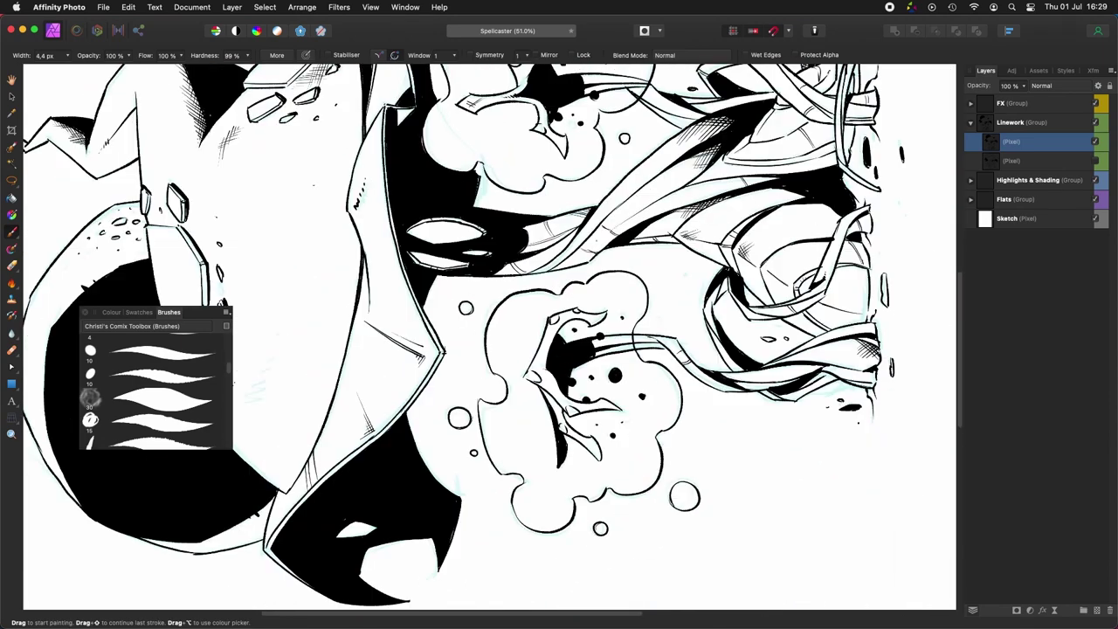
Step: Add short hatch ticks along the edges of the black openings inside the two smoke clouds
key("super+Right")
key("super+Right")
key("super+Right")
key("super+Right")
key("super+Right")
key("super+Right")
left_click_drag(583, 215, 612, 159)
mouse_move(514, 434)
left_mouse_down()
mouse_move(503, 409)
mouse_move(524, 472)
mouse_move(436, 490)
left_mouse_up()
scroll(674, 388, "down", 3)
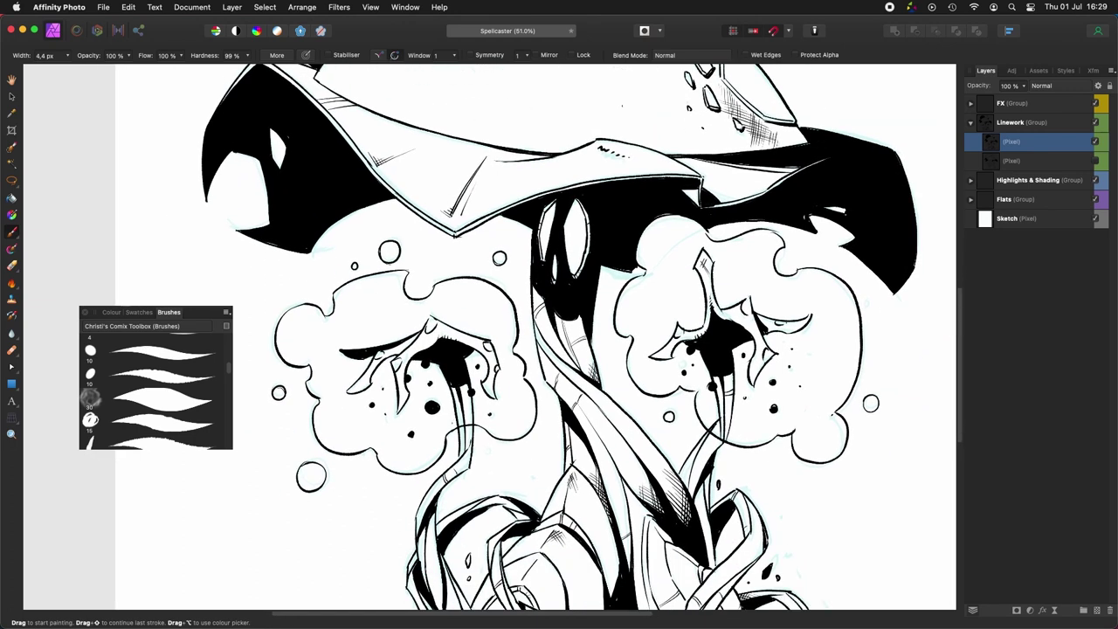
scroll(524, 341, "left", 5)
Step: Erase small crescent highlights out of the larger black droplets inside both smoke clouds
key("e")
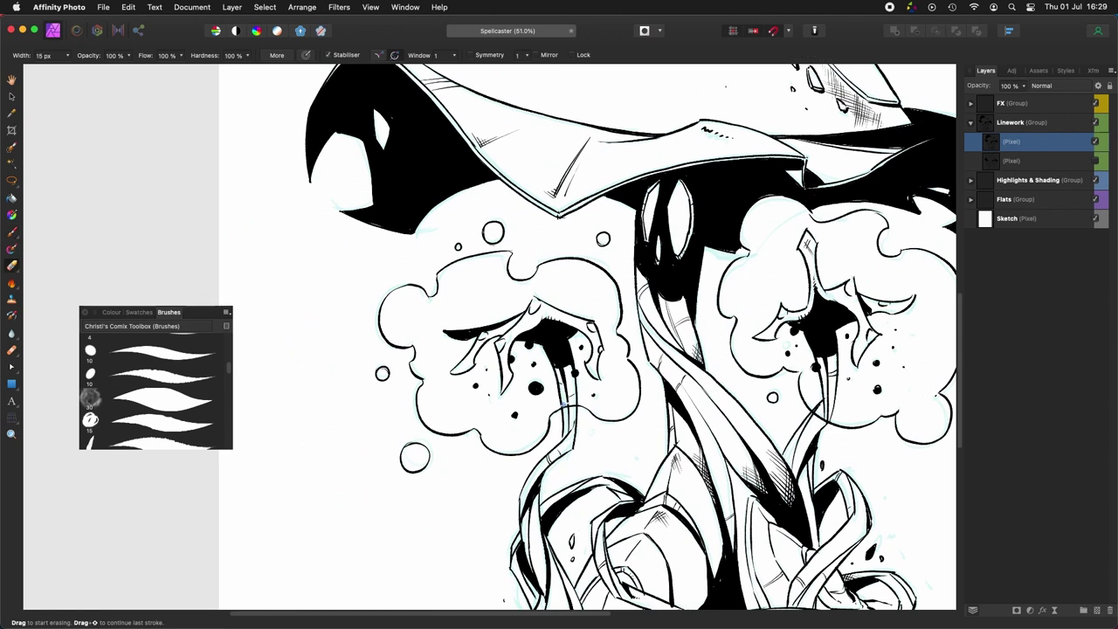
scroll(588, 397, "right", 5)
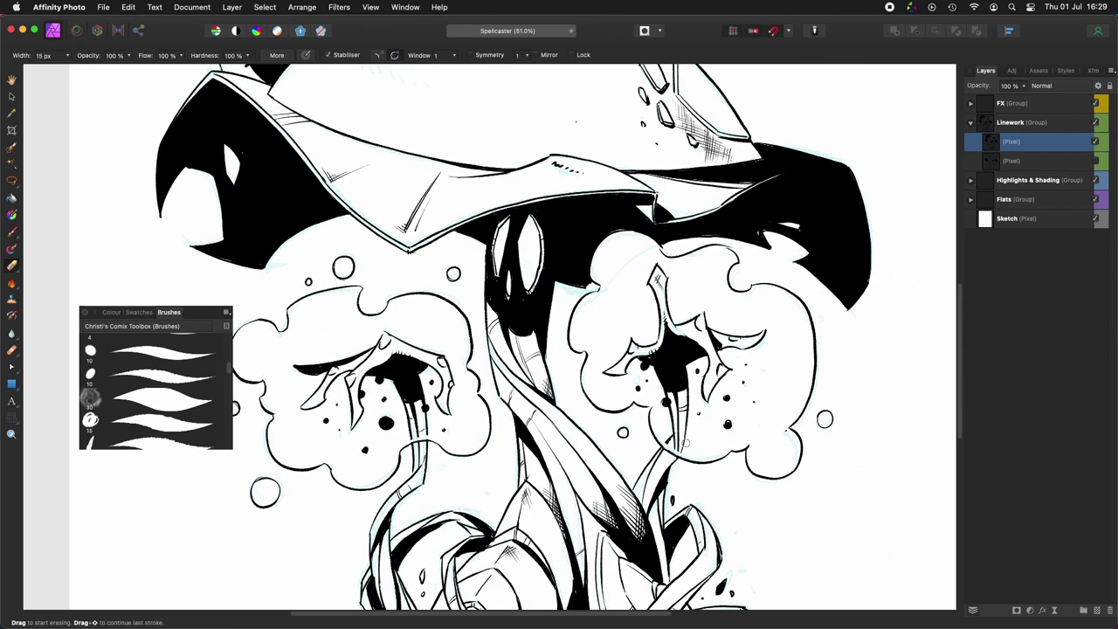
scroll(736, 443, "left", 3)
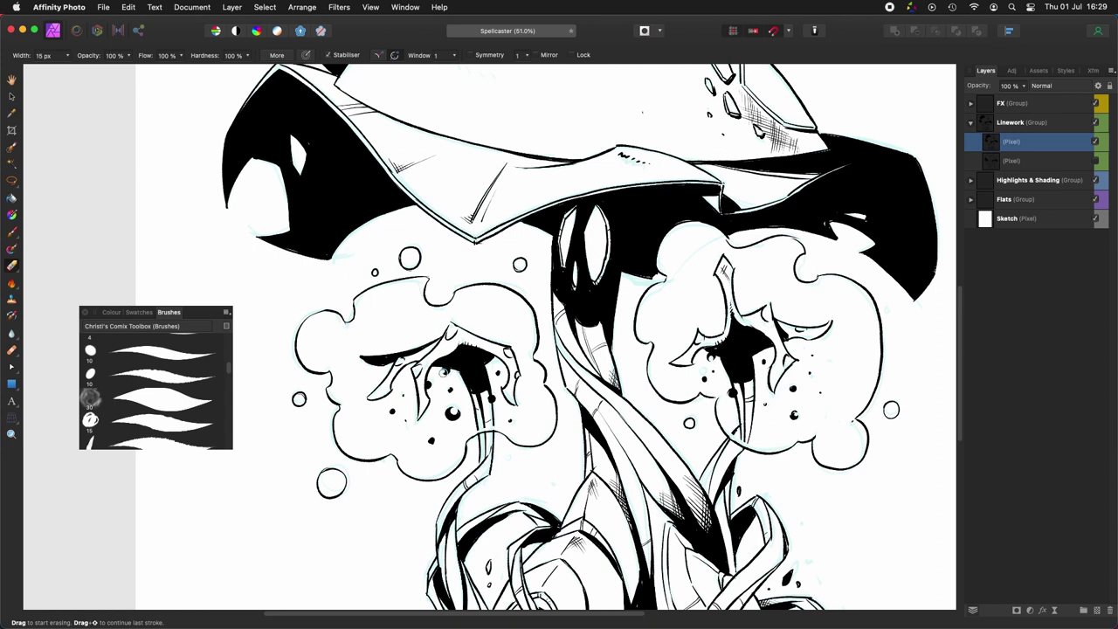
scroll(524, 341, "down", 3)
scroll(524, 340, "right", 3)
left_click_drag(669, 533, 732, 430)
Step: Add cross-hatching with the Paint Brush along the shadowed edges of the trunk and roots
key("b")
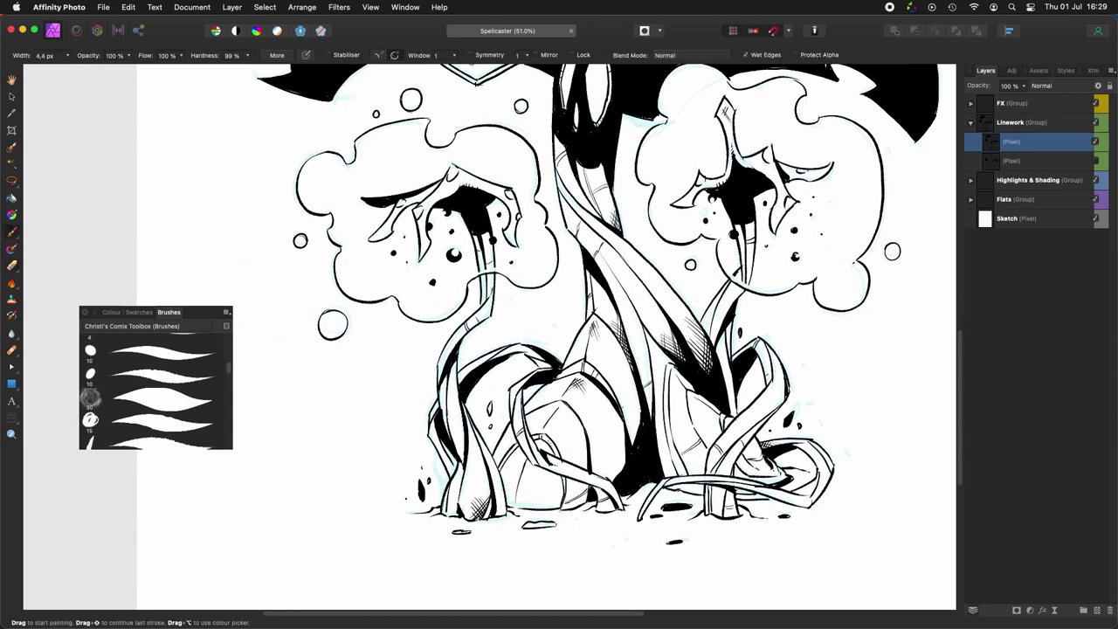
scroll(490, 337, "up", 3)
left_click_drag(674, 357, 670, 331)
scroll(437, 182, "up", 6)
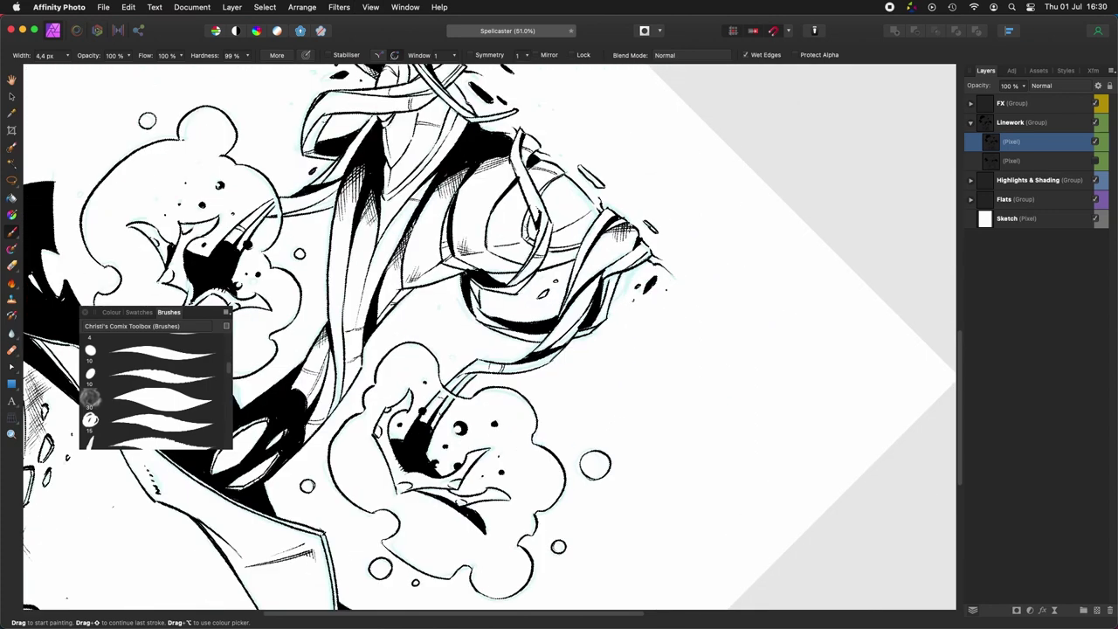
scroll(489, 337, "down", 9)
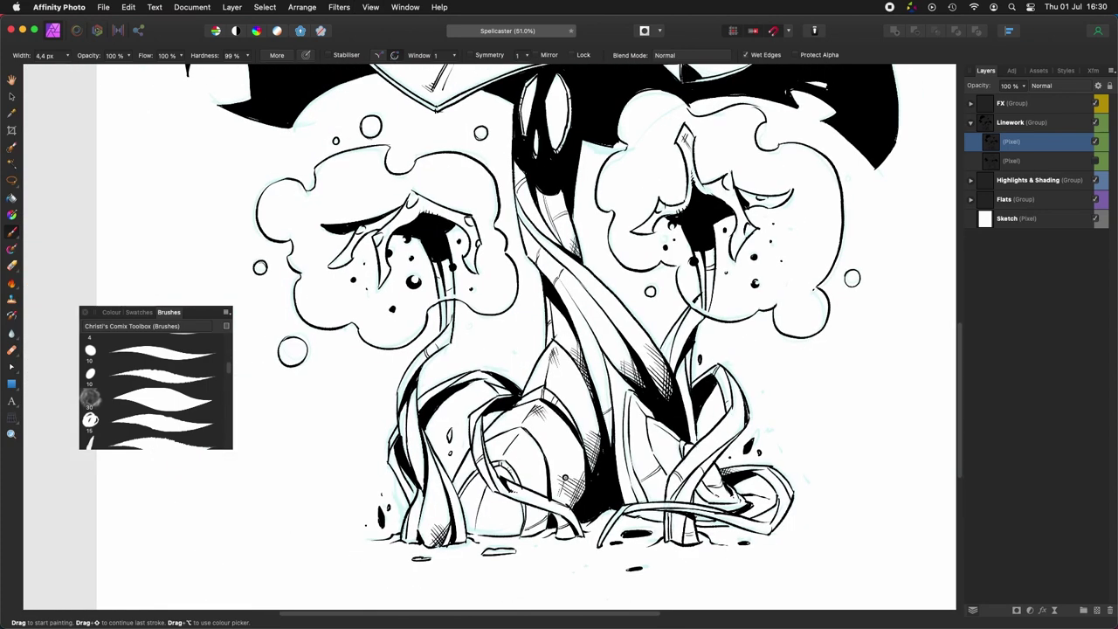
Step: Cross-hatch the lower part of the rounded bulb and fill the left ground stones with black
left_click_drag(565, 478, 699, 409)
scroll(699, 410, "up", 2)
scroll(647, 342, "left", 4)
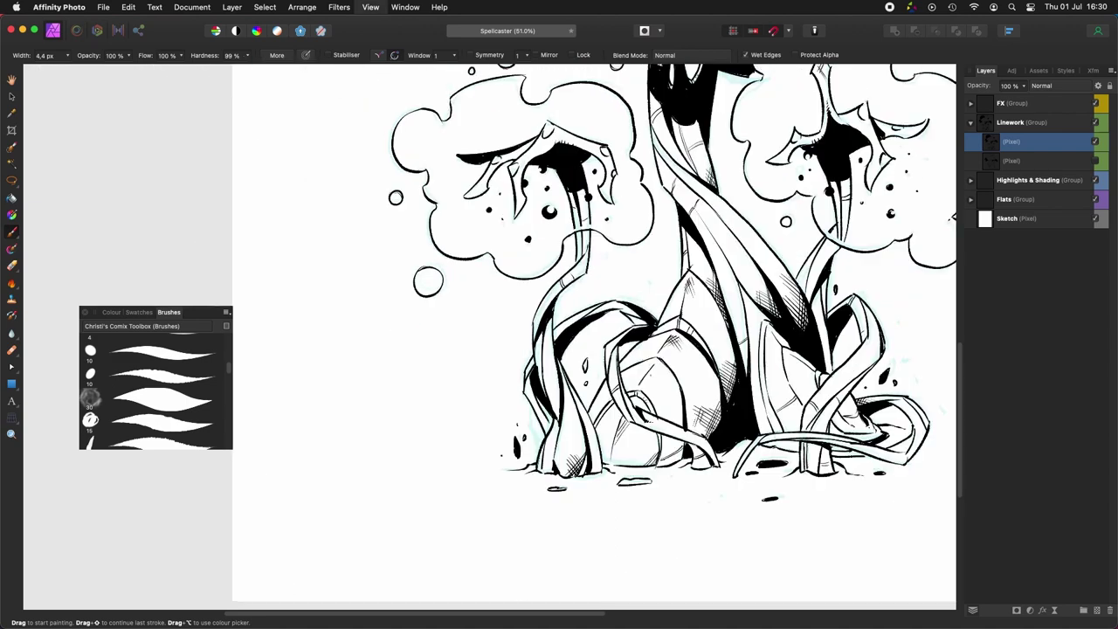
scroll(490, 336, "right", 6)
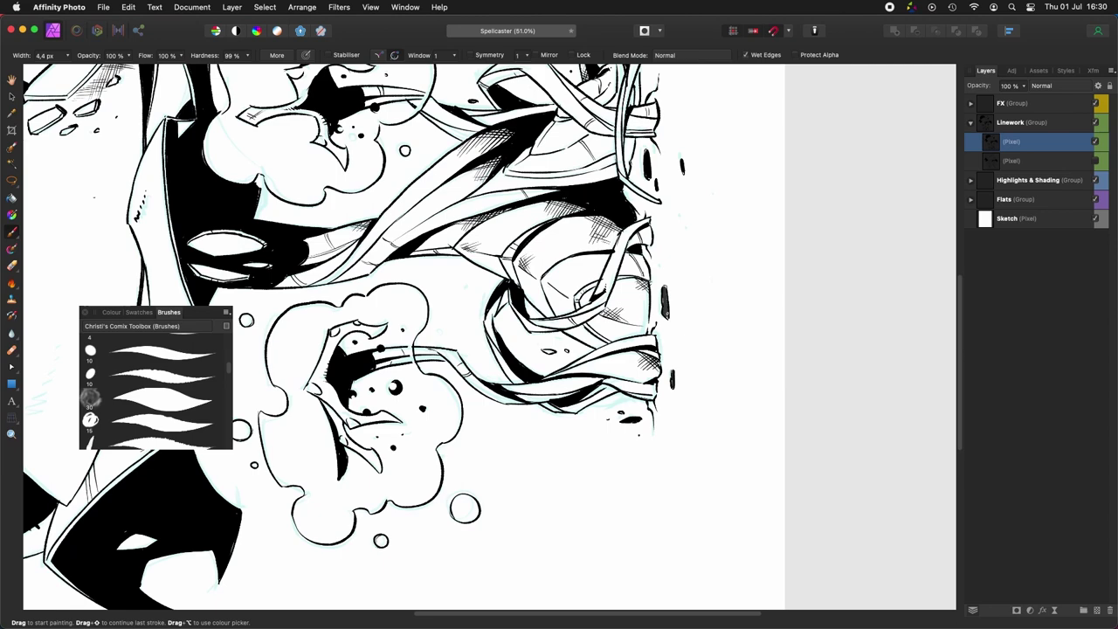
Step: Undo the black fill of the left ground stones and redo it
scroll(665, 318, "up", 4)
key("super+z")
key("super+z")
scroll(648, 302, "down", 6)
key("super+z")
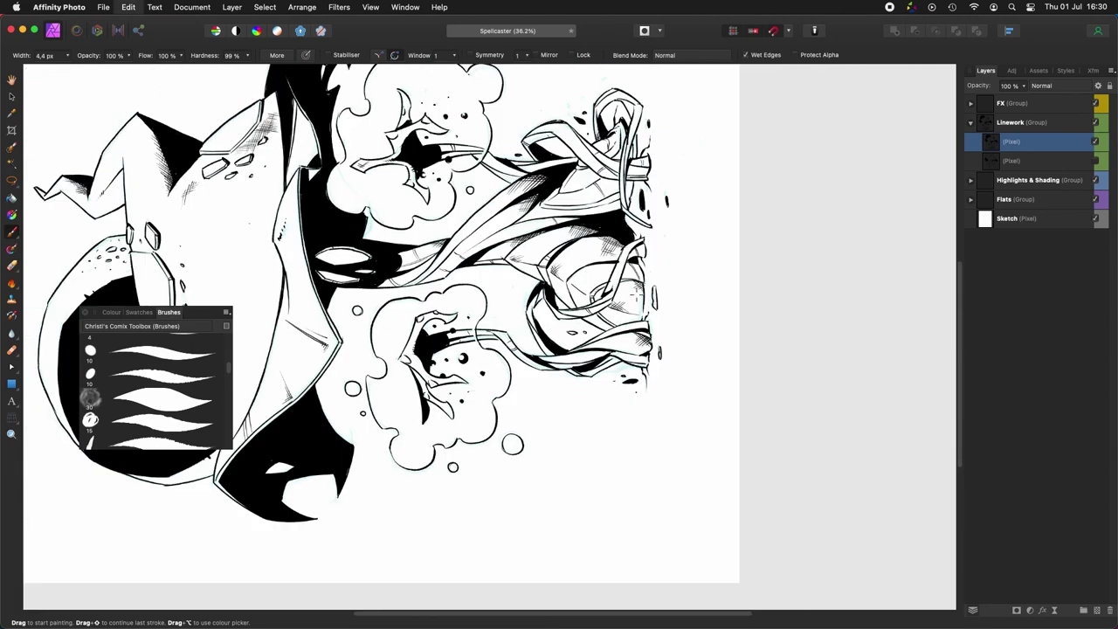
scroll(636, 295, "up", 8)
scroll(636, 295, "down", 4)
key("super+shift+z")
key("super+shift+z")
Step: Hide the Sketch layer so that only the ink linework is displayed
scroll(559, 262, "down", 4)
scroll(490, 337, "left", 6)
key("super+shift+n")
scroll(617, 359, "up", 6)
scroll(616, 359, "down", 6)
scroll(490, 337, "up", 4)
key("super+e")
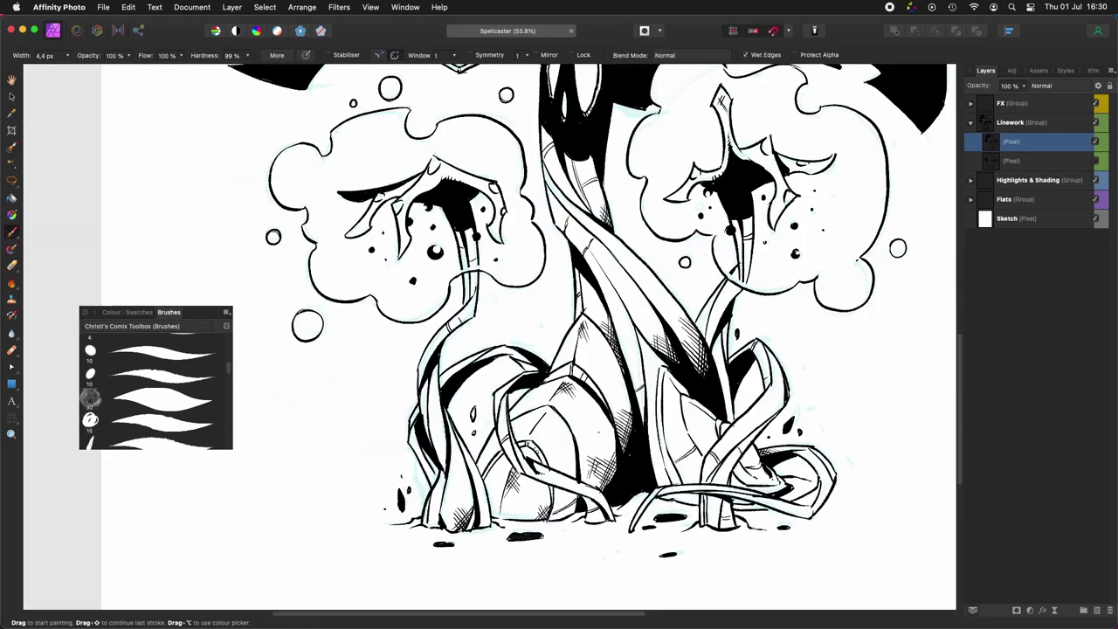
scroll(565, 437, "down", 6)
scroll(633, 367, "up", 6)
left_click(1095, 218)
scroll(716, 324, "down", 4)
scroll(663, 340, "up", 2)
Step: Set the brush width to 7.8 px and thicken the outlines of the trunk and its twisting roots
key("]")
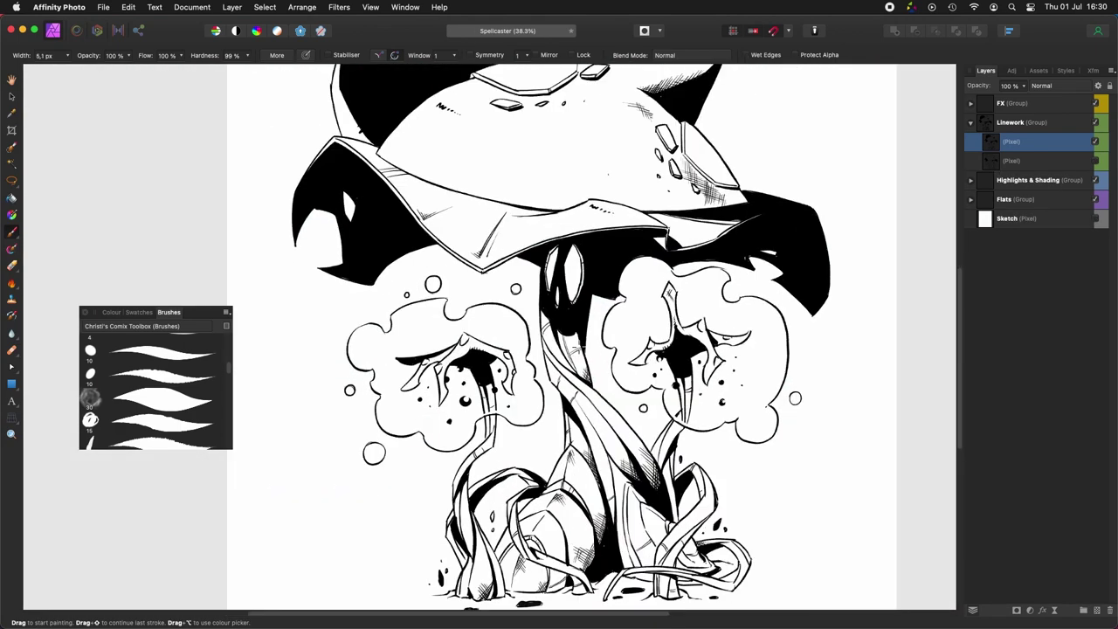
scroll(646, 411, "up", 6)
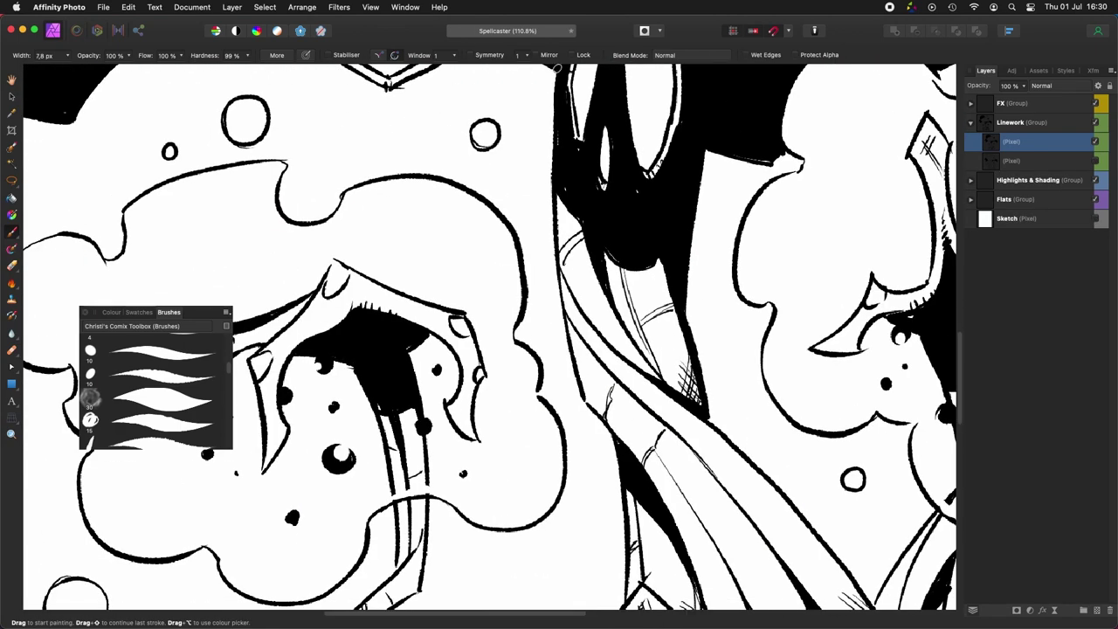
mouse_move(562, 291)
left_mouse_down()
mouse_move(584, 402)
mouse_move(610, 436)
left_mouse_up()
mouse_move(618, 472)
left_mouse_down()
mouse_move(662, 212)
mouse_move(670, 338)
left_mouse_up()
left_click_drag(618, 440, 669, 342)
left_click_drag(617, 438, 669, 342)
left_click_drag(525, 454, 683, 311)
left_click_drag(561, 374, 624, 487)
mouse_move(624, 485)
left_mouse_down()
mouse_move(646, 426)
mouse_move(638, 460)
mouse_move(661, 417)
left_mouse_up()
left_click_drag(688, 389, 691, 335)
left_click_drag(692, 382, 732, 339)
mouse_move(663, 415)
left_mouse_down()
mouse_move(662, 349)
mouse_move(722, 303)
left_mouse_up()
left_click_drag(648, 280, 696, 268)
left_click_drag(727, 356, 678, 462)
Step: Thicken the outlines of the left vine, its arching loop and the rounded bulb with heavier strokes
scroll(677, 462, "up", 5)
left_click_drag(542, 234, 583, 146)
left_click_drag(540, 210, 568, 351)
mouse_move(609, 409)
left_mouse_down()
mouse_move(637, 432)
mouse_move(657, 378)
left_mouse_up()
scroll(684, 419, "down", 5)
left_click_drag(657, 429, 702, 511)
left_click_drag(688, 568, 702, 527)
left_click_drag(755, 531, 627, 424)
mouse_move(665, 282)
left_mouse_down()
mouse_move(646, 507)
mouse_move(684, 545)
left_mouse_up()
mouse_move(611, 437)
left_mouse_down()
mouse_move(616, 380)
mouse_move(674, 325)
left_mouse_up()
mouse_move(570, 477)
left_mouse_down()
mouse_move(564, 456)
mouse_move(603, 361)
mouse_move(661, 267)
mouse_move(659, 237)
left_mouse_up()
left_click_drag(691, 233, 686, 320)
scroll(687, 318, "down", 8)
scroll(587, 444, "up", 5)
mouse_move(587, 441)
left_mouse_down()
mouse_move(427, 432)
mouse_move(470, 405)
left_mouse_up()
mouse_move(546, 470)
left_mouse_down()
mouse_move(544, 486)
mouse_move(574, 458)
left_mouse_up()
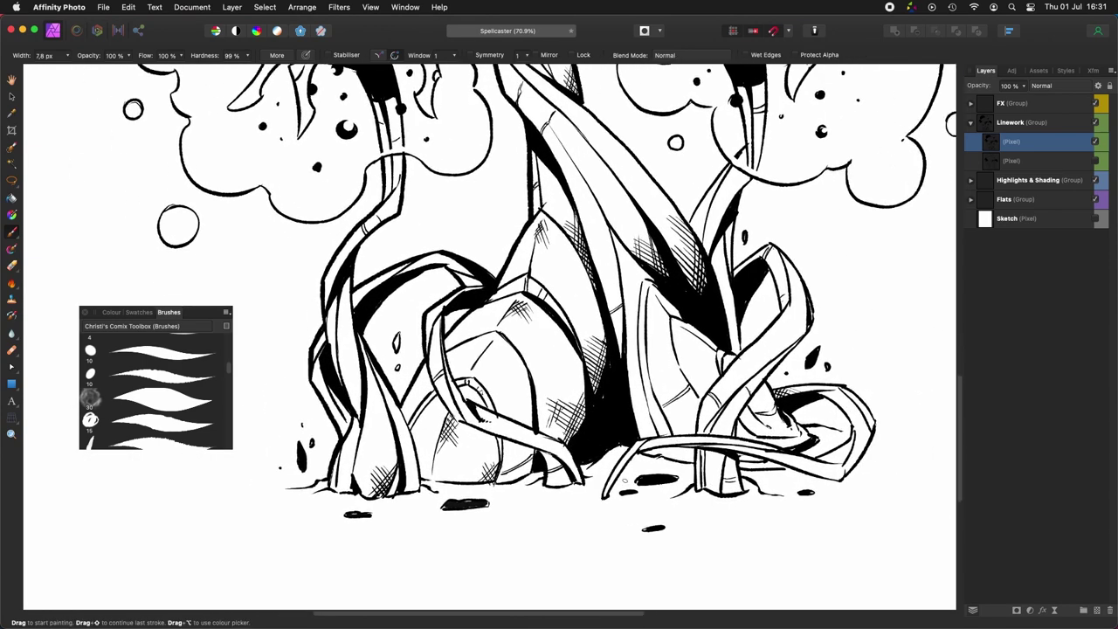
Step: Thicken the outline of the curled root loop and its ground-level roots on the trunk's right side
scroll(616, 465, "right", 2)
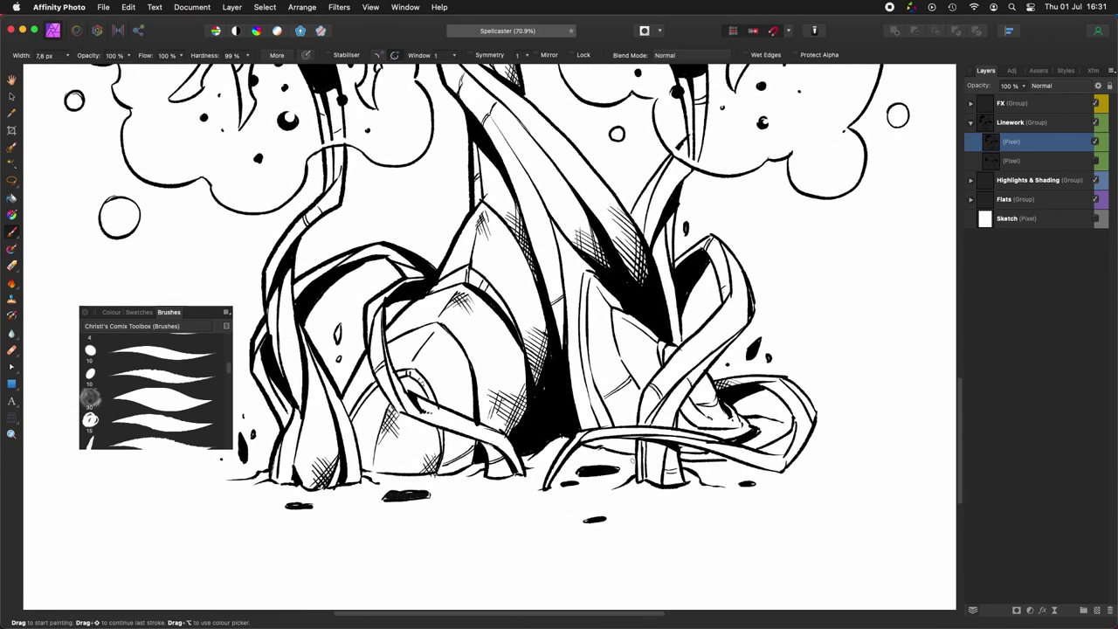
scroll(682, 466, "right", 2)
scroll(682, 467, "up", 1)
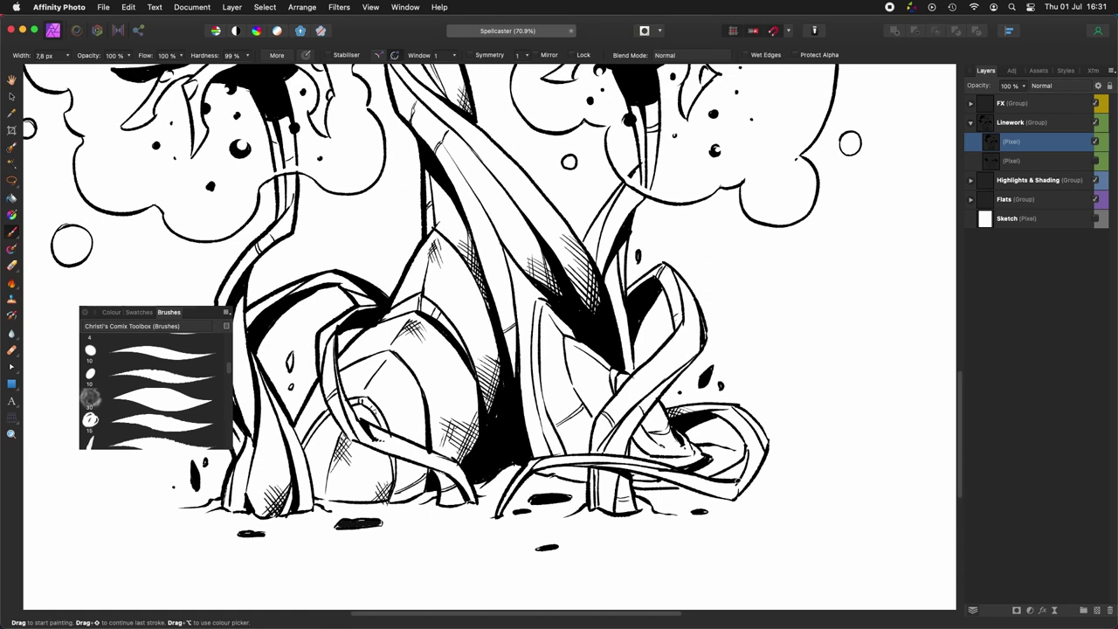
scroll(732, 524, "right", 3)
scroll(732, 524, "up", 1)
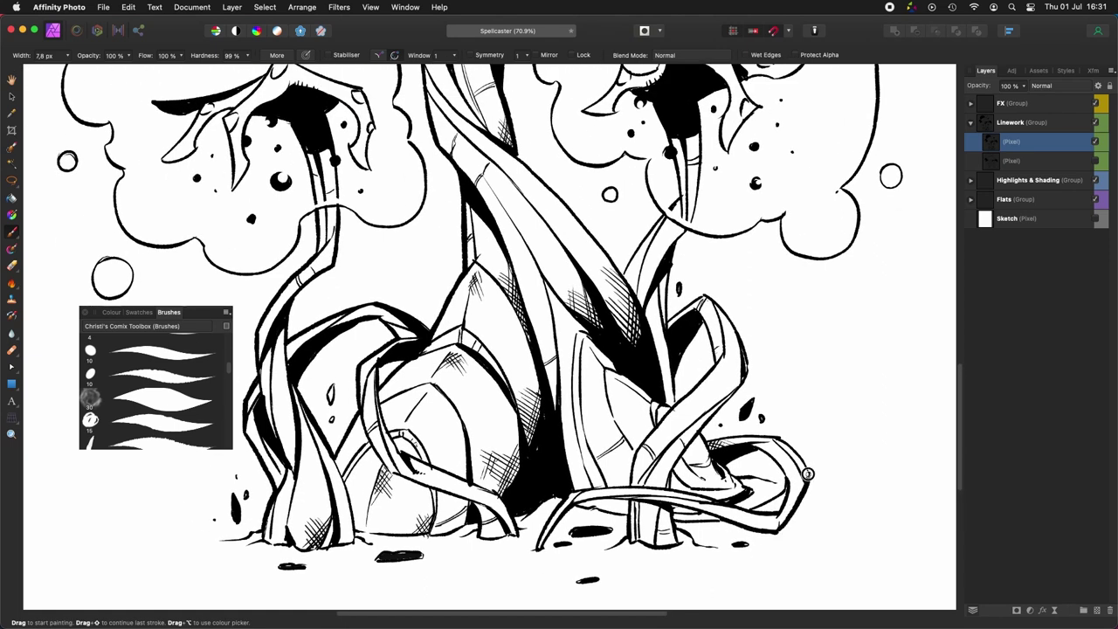
scroll(808, 474, "down", 1)
mouse_move(646, 397)
left_mouse_down()
mouse_move(676, 431)
mouse_move(654, 433)
mouse_move(645, 466)
left_mouse_up()
scroll(626, 449, "up", 1)
scroll(627, 449, "left", 1)
scroll(644, 467, "up", 2)
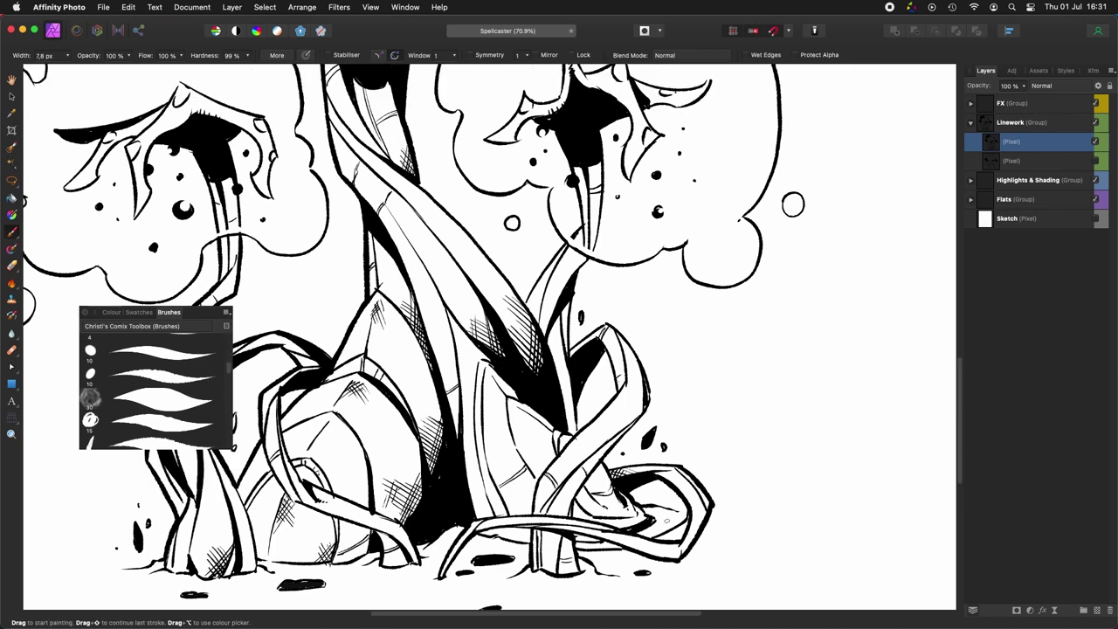
Step: Thicken the outlines of the twisting right vine and the root stem it crosses
scroll(667, 522, "up", 1)
scroll(667, 521, "up", 3)
scroll(613, 302, "down", 4)
left_click_drag(604, 461, 617, 476)
scroll(616, 471, "up", 2)
left_click_drag(651, 397, 705, 362)
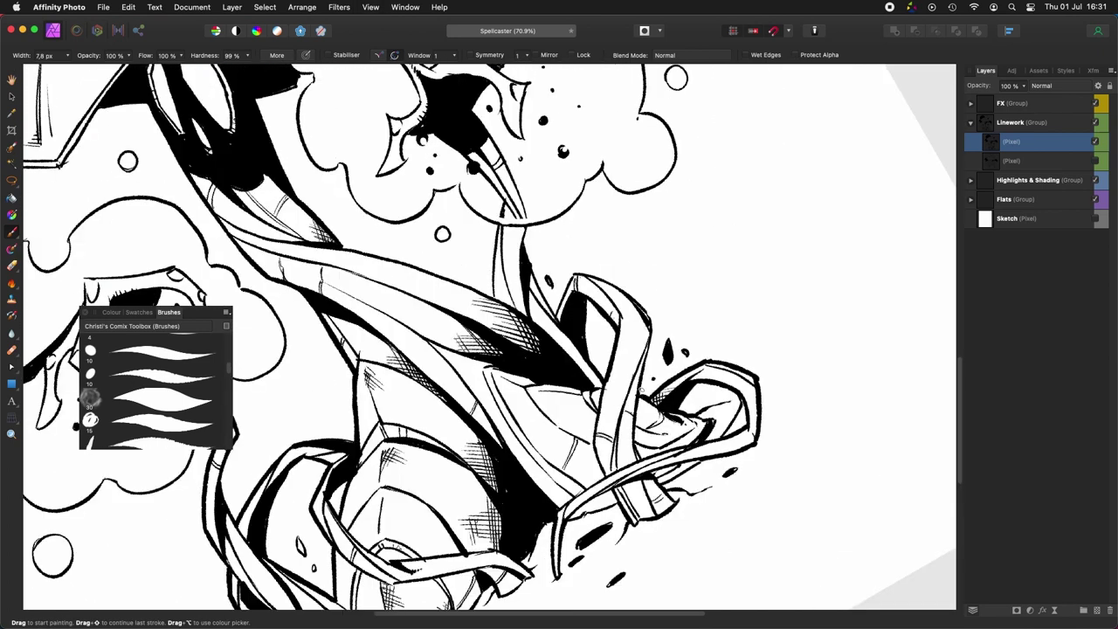
left_click_drag(648, 298, 662, 371)
mouse_move(583, 366)
left_mouse_down()
mouse_move(570, 388)
mouse_move(618, 466)
left_mouse_up()
scroll(580, 386, "down", 2)
left_click_drag(646, 454, 662, 531)
Step: Thicken the finger and knuckle outlines of the left hand inside its smoke cloud
mouse_move(554, 496)
left_mouse_down()
mouse_move(558, 444)
mouse_move(670, 544)
mouse_move(893, 566)
left_mouse_up()
left_click_drag(706, 396, 815, 406)
mouse_move(501, 455)
left_mouse_down()
mouse_move(531, 448)
mouse_move(565, 406)
left_mouse_up()
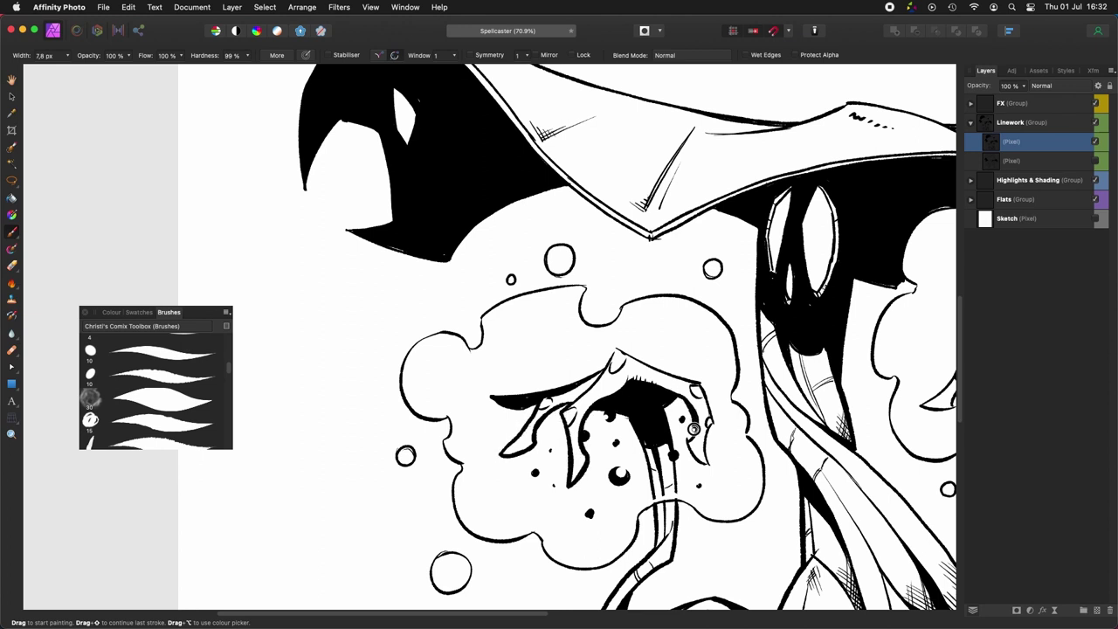
left_click_drag(710, 427, 700, 385)
scroll(700, 386, "down", 5)
mouse_move(506, 445)
left_mouse_down()
mouse_move(583, 365)
mouse_move(585, 378)
left_mouse_up()
left_click_drag(574, 471, 585, 380)
Step: Thicken the finger, palm and wrist outlines of the right hand inside its smoke cloud
left_click_drag(602, 559, 541, 168)
left_click_drag(551, 300, 581, 335)
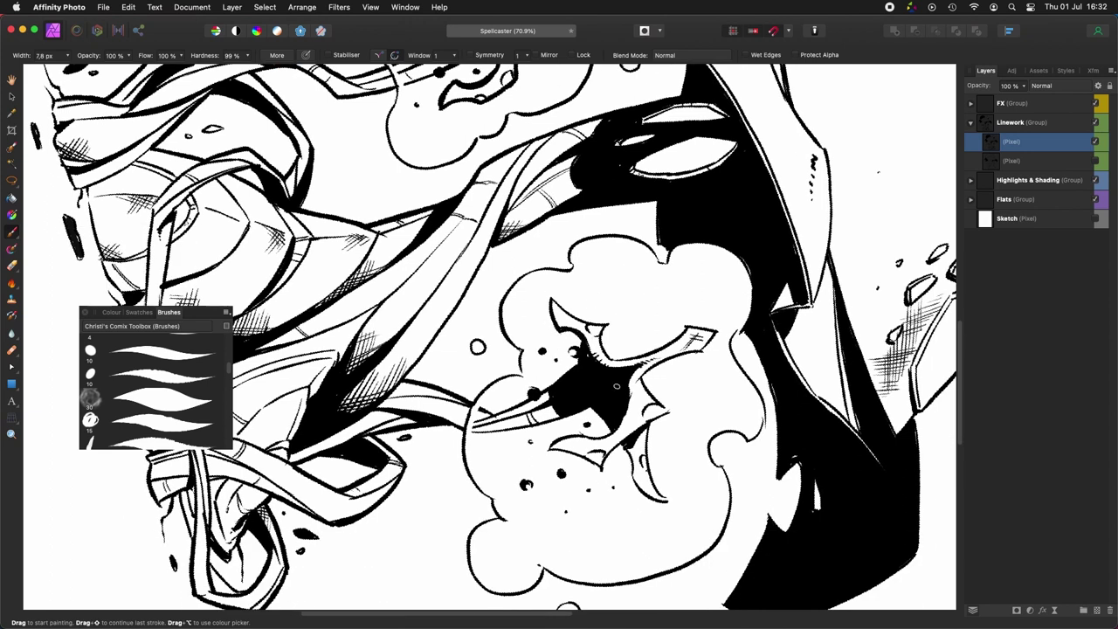
mouse_move(618, 445)
left_mouse_down()
mouse_move(670, 505)
mouse_move(648, 405)
mouse_move(683, 352)
left_mouse_up()
left_click_drag(602, 331, 700, 350)
left_click_drag(725, 504, 780, 597)
left_click_drag(565, 314, 527, 360)
mouse_move(615, 408)
left_mouse_down()
mouse_move(621, 450)
mouse_move(643, 390)
mouse_move(843, 508)
left_mouse_up()
left_click_drag(573, 481, 563, 386)
left_click_drag(610, 392, 807, 557)
left_click_drag(450, 531, 479, 266)
left_click_drag(465, 405, 526, 445)
left_click_drag(701, 602, 672, 318)
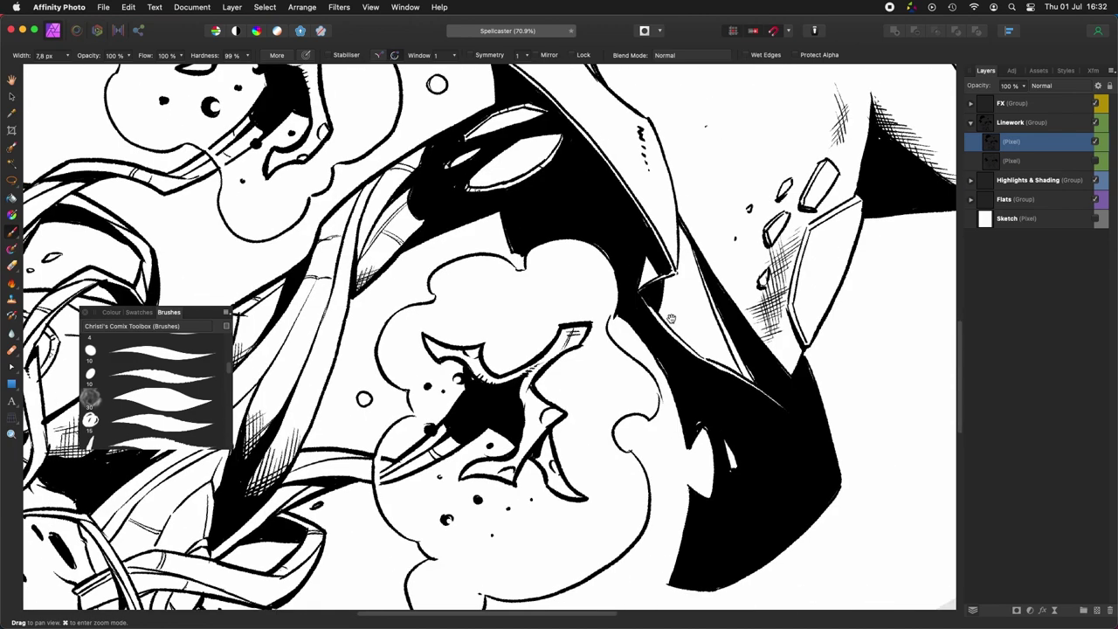
Step: Thicken the outer contour of the cap's right edge and the crooked horn above it
scroll(670, 318, "up", 5)
scroll(663, 340, "up", 5)
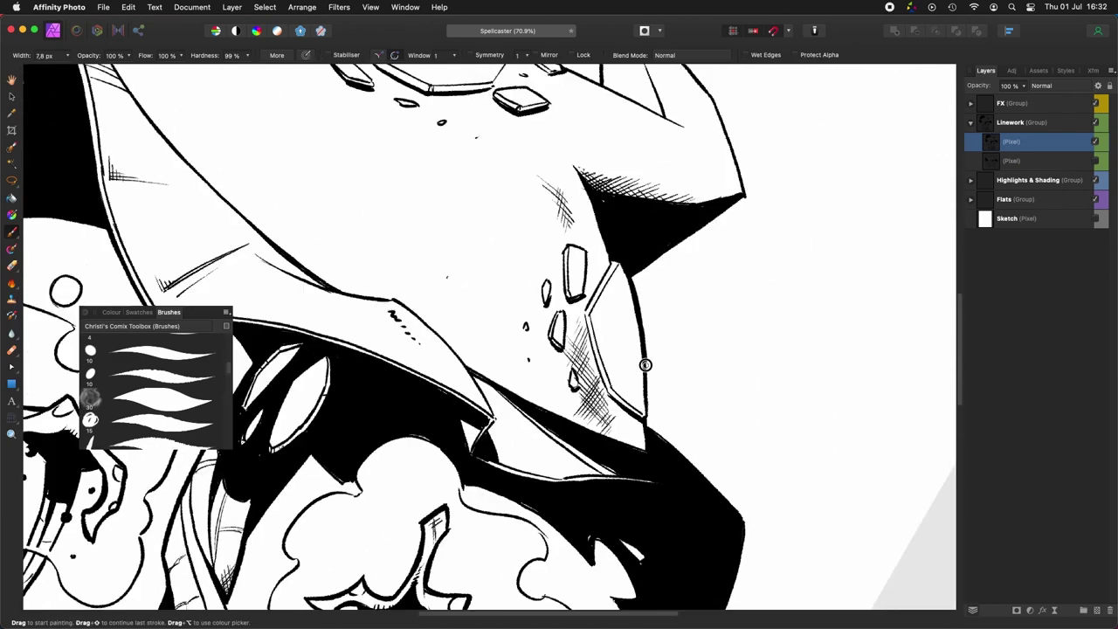
scroll(645, 365, "up", 5)
scroll(690, 349, "up", 5)
left_click_drag(566, 344, 638, 310)
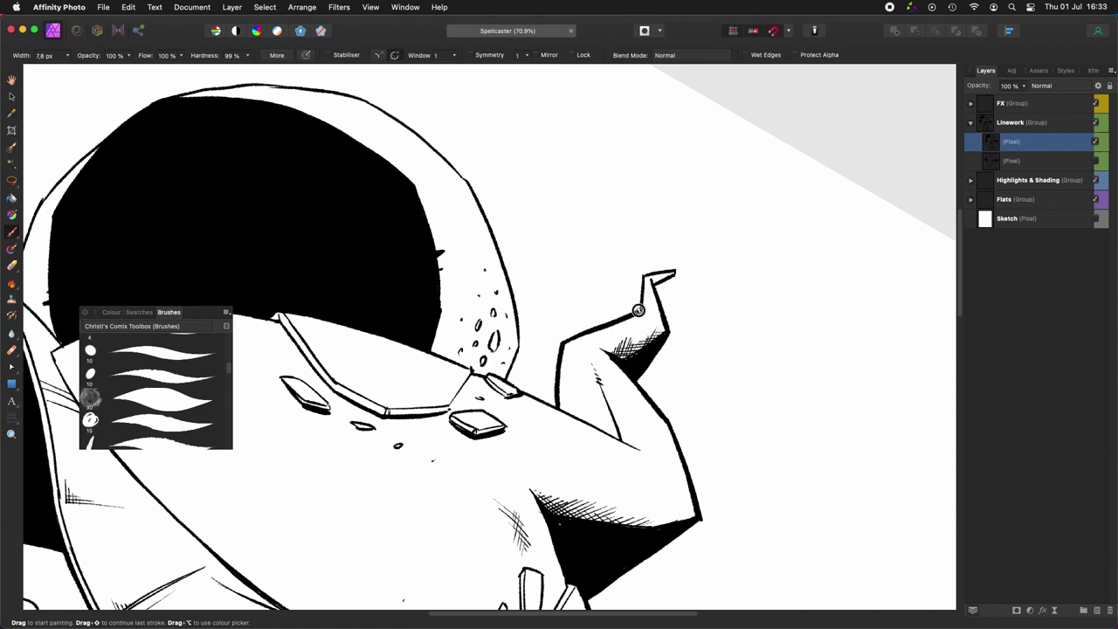
scroll(647, 273, "up", 10)
left_click_drag(560, 208, 570, 286)
Step: Undo the trial stroke near the horn and thicken the outer edge of the brim's left corner
scroll(574, 340, "down", 10)
mouse_move(575, 371)
left_mouse_down()
mouse_move(548, 454)
mouse_move(556, 419)
mouse_move(553, 433)
left_mouse_up()
key("super+z")
scroll(532, 530, "down", 3)
scroll(533, 529, "down", 3)
left_click_drag(490, 406, 538, 517)
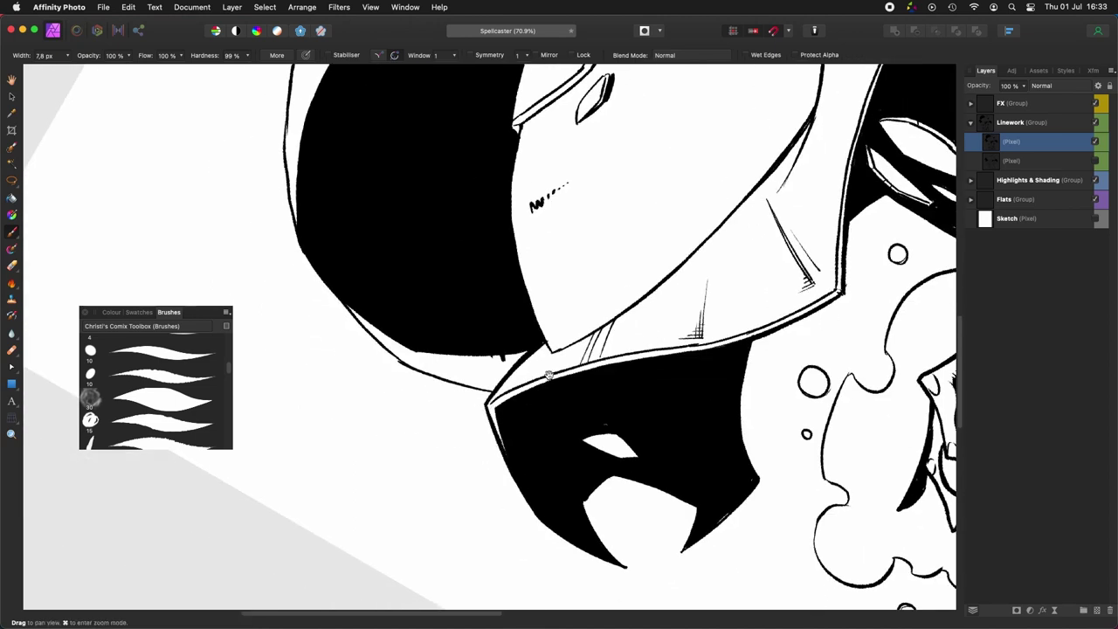
Step: Thicken the left and upper outline of the round dome behind the cap, undoing and redrawing uneven strokes
scroll(507, 379, "up", 5)
mouse_move(381, 508)
left_mouse_down()
mouse_move(369, 410)
mouse_move(377, 365)
left_mouse_up()
key("super+z")
left_click_drag(365, 411, 384, 339)
scroll(420, 279, "up", 5)
key("alt+Left")
key("alt+Left")
key("alt+Left")
key("alt+Left")
mouse_move(516, 349)
left_mouse_down()
mouse_move(532, 451)
mouse_move(528, 253)
mouse_move(565, 190)
left_mouse_up()
key("super+z")
key("super+z")
left_click_drag(530, 239, 613, 134)
Step: Thicken the dome's outline on its speckled right side, down to where it meets the cap
scroll(507, 489, "up", 5)
key("alt+Left")
key("alt+Left")
key("alt+Left")
key("alt+Left")
key("alt+Left")
key("alt+Left")
key("alt+Left")
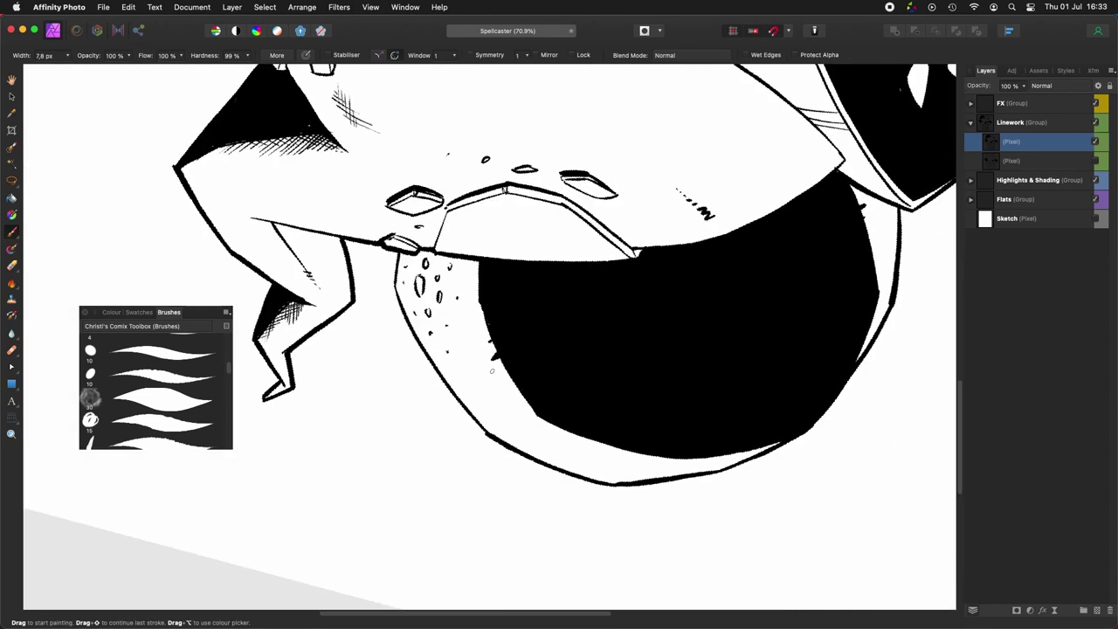
left_click_drag(395, 287, 486, 431)
key("alt+Right")
key("alt+Right")
key("alt+Right")
key("alt+Right")
key("alt+Right")
key("alt+Right")
key("alt+Right")
key("alt+Right")
key("alt+Right")
key("alt+Right")
key("alt+Right")
scroll(609, 325, "down", 6)
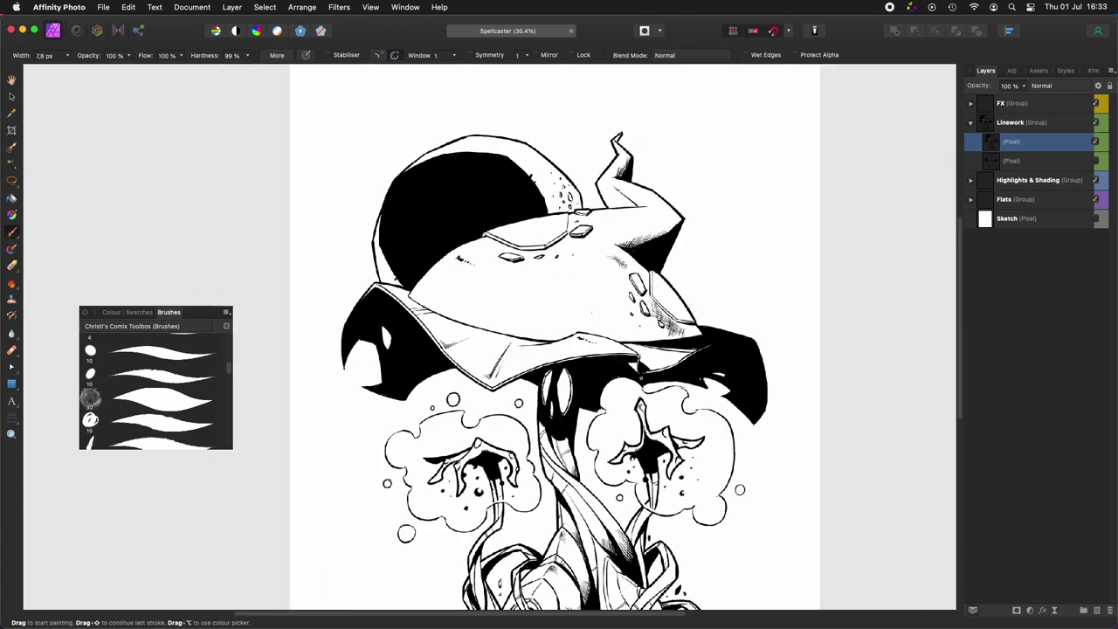
Step: Undo the last stroke and thicken the contours of the left root loops and the rounded bulb
scroll(605, 442, "up", 5)
key("super+z")
left_click_drag(435, 329, 582, 486)
scroll(602, 556, "down", 5)
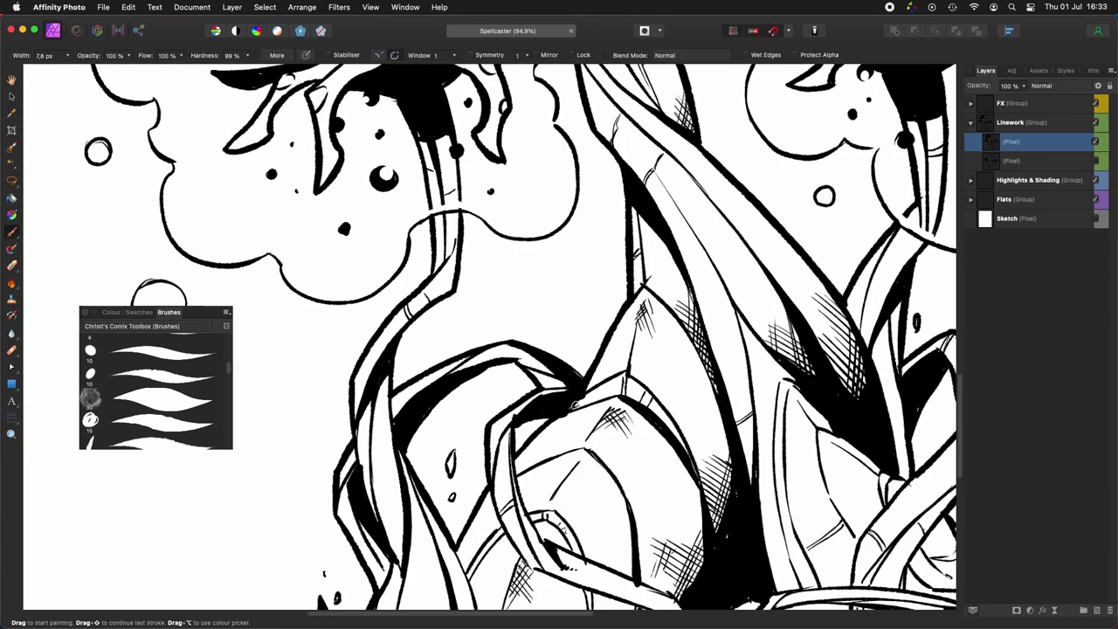
left_click_drag(673, 303, 671, 312)
left_click_drag(594, 354, 624, 461)
left_click_drag(541, 477, 564, 559)
scroll(541, 419, "left", 1)
mouse_move(461, 340)
left_mouse_down()
mouse_move(476, 390)
mouse_move(516, 420)
left_mouse_up()
scroll(489, 393, "right", 4)
scroll(489, 393, "down", 2)
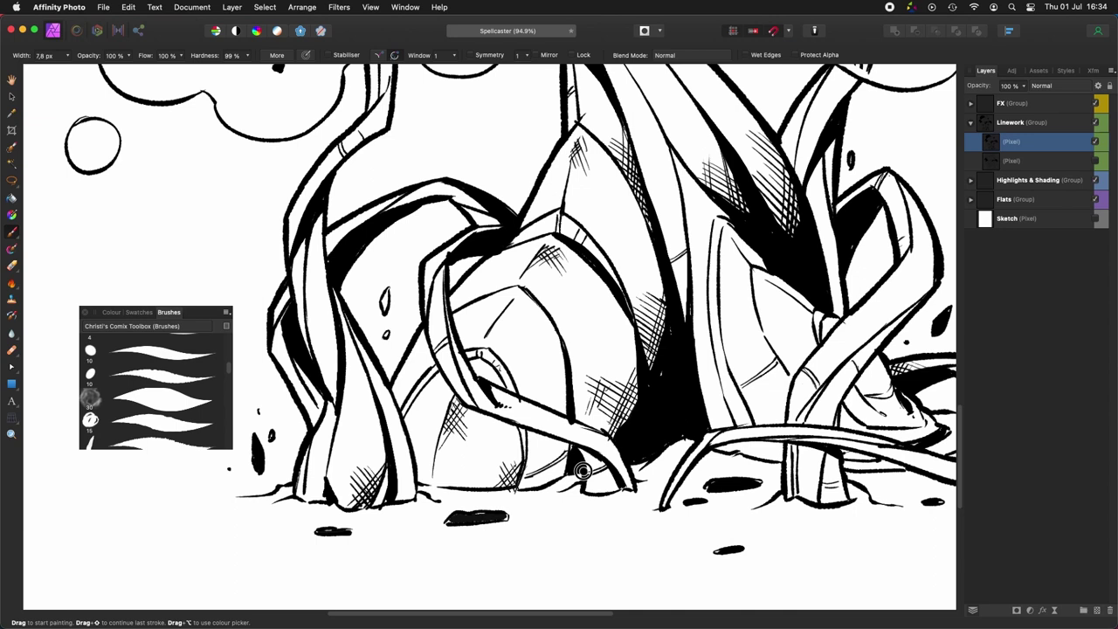
Step: Thicken the inner contours of the trunk folds and the base of the right root, redrawing one stroke
scroll(574, 447, "up", 2)
scroll(574, 447, "left", 1)
key("e")
key("b")
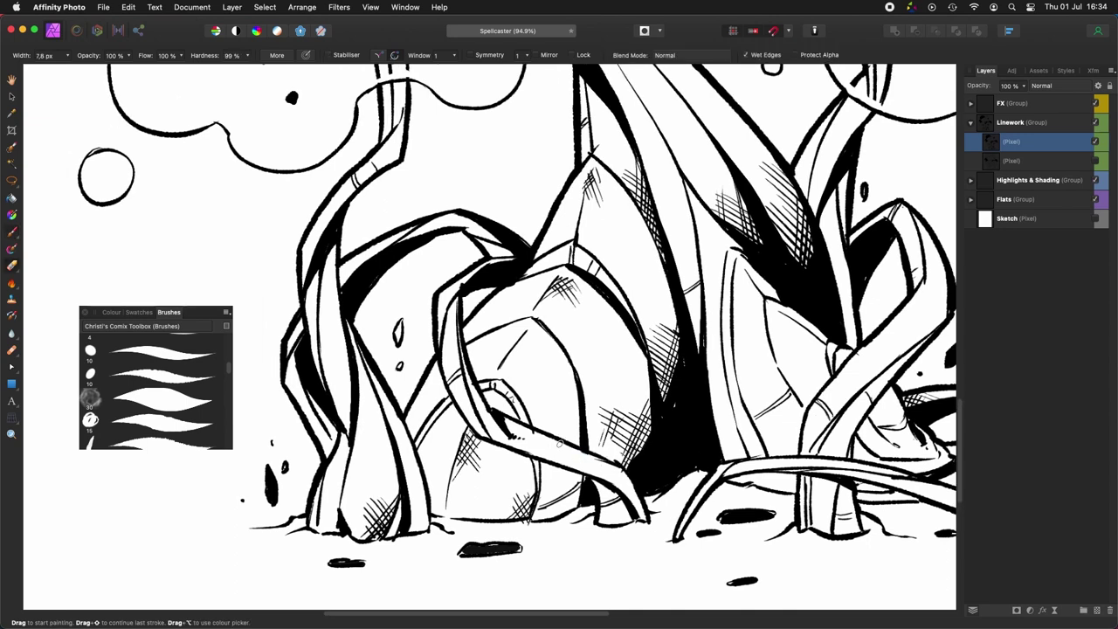
scroll(603, 436, "up", 5)
left_click_drag(626, 306, 633, 400)
key("super+z")
left_click_drag(624, 313, 625, 379)
scroll(644, 196, "down", 5)
left_click_drag(656, 468, 699, 400)
left_click_drag(662, 529, 666, 523)
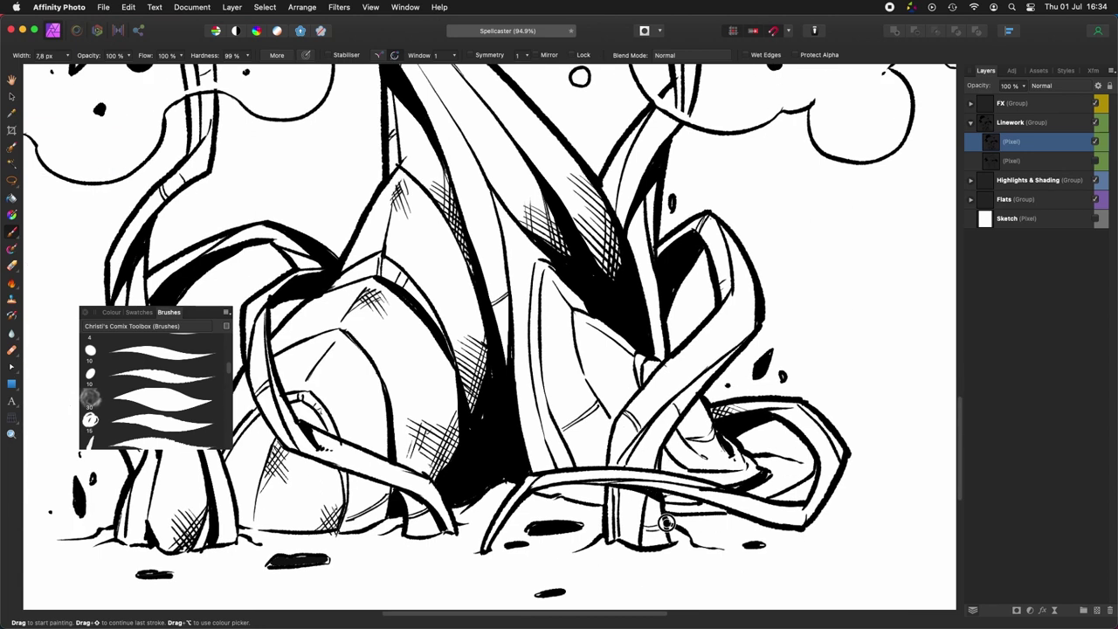
Step: Examine the trunk, face and roots for contours that still need heavier line weight
scroll(665, 523, "up", 10)
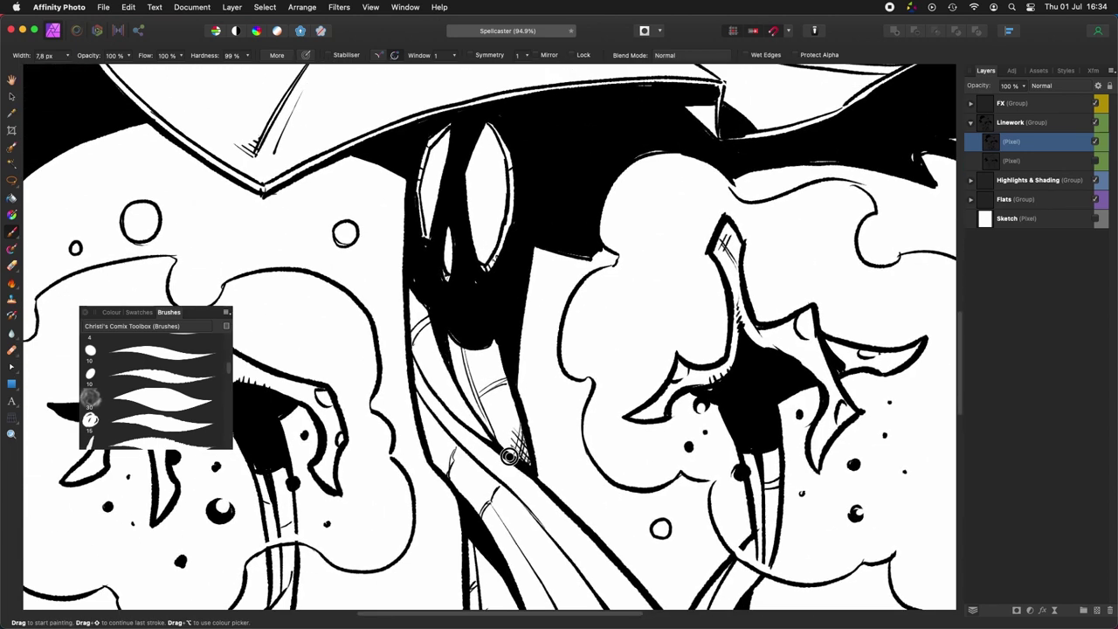
scroll(509, 455, "down", 10)
scroll(638, 489, "right", 2)
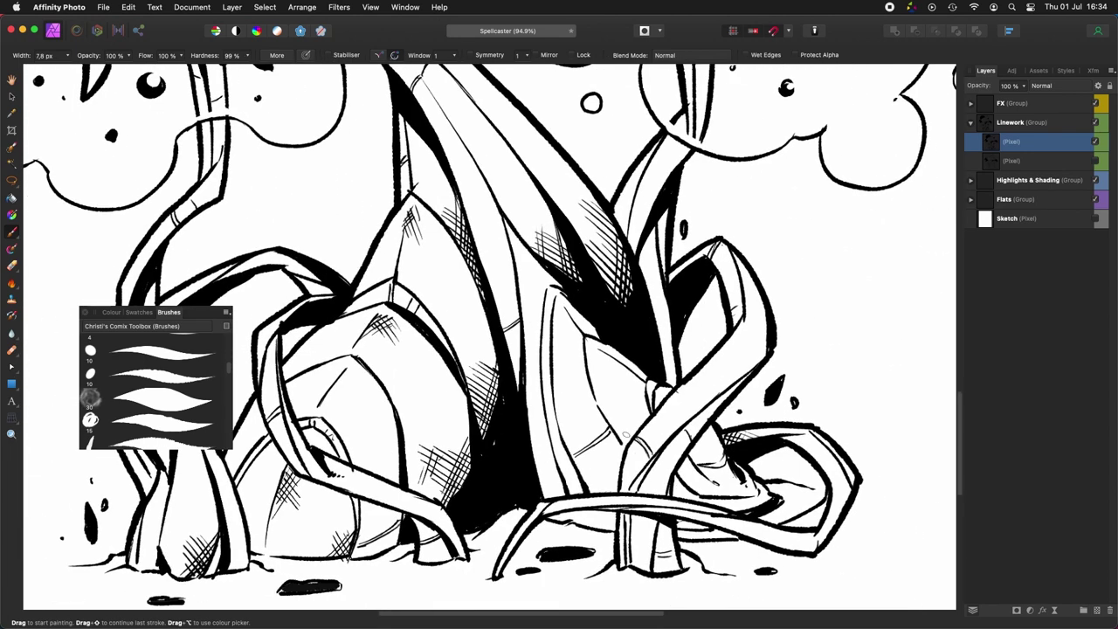
scroll(767, 491, "left", 5)
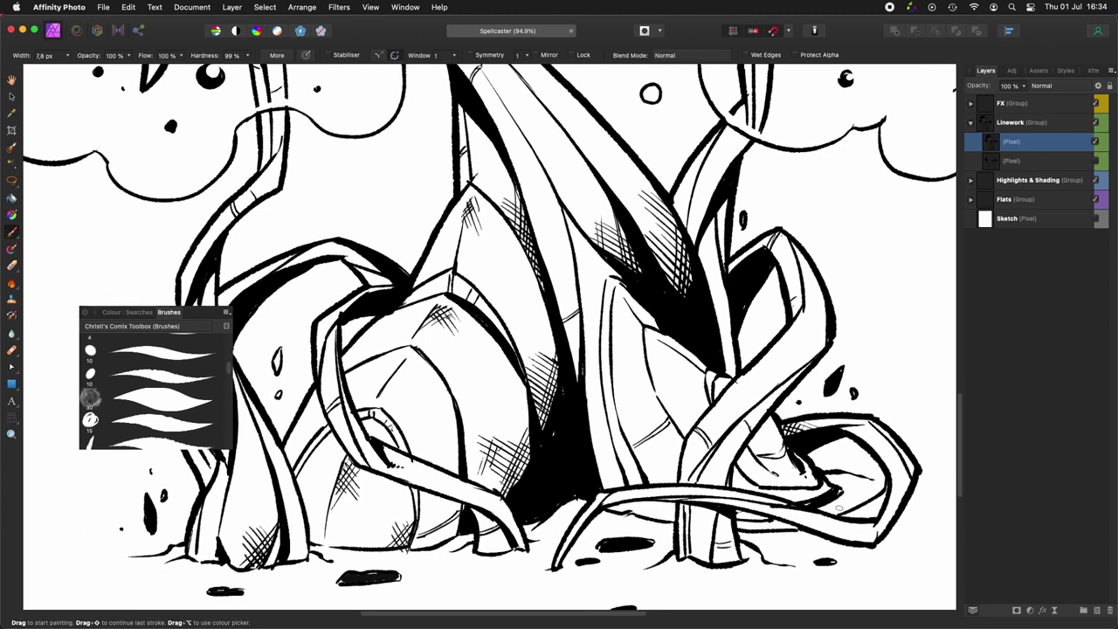
scroll(582, 534, "left", 3)
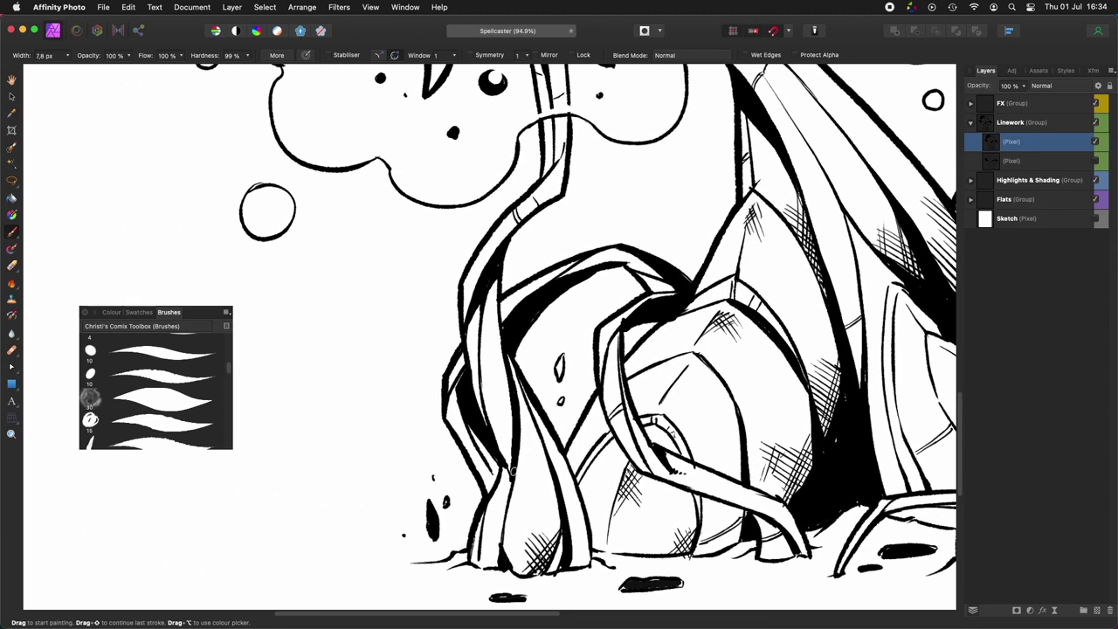
left_click_drag(831, 179, 619, 461)
left_click_drag(542, 384, 811, 541)
left_click_drag(947, 452, 631, 471)
Step: Hatch the small folded underside of the brim and add fine crease lines to the adjoining right brim section
left_click_drag(688, 225, 712, 431)
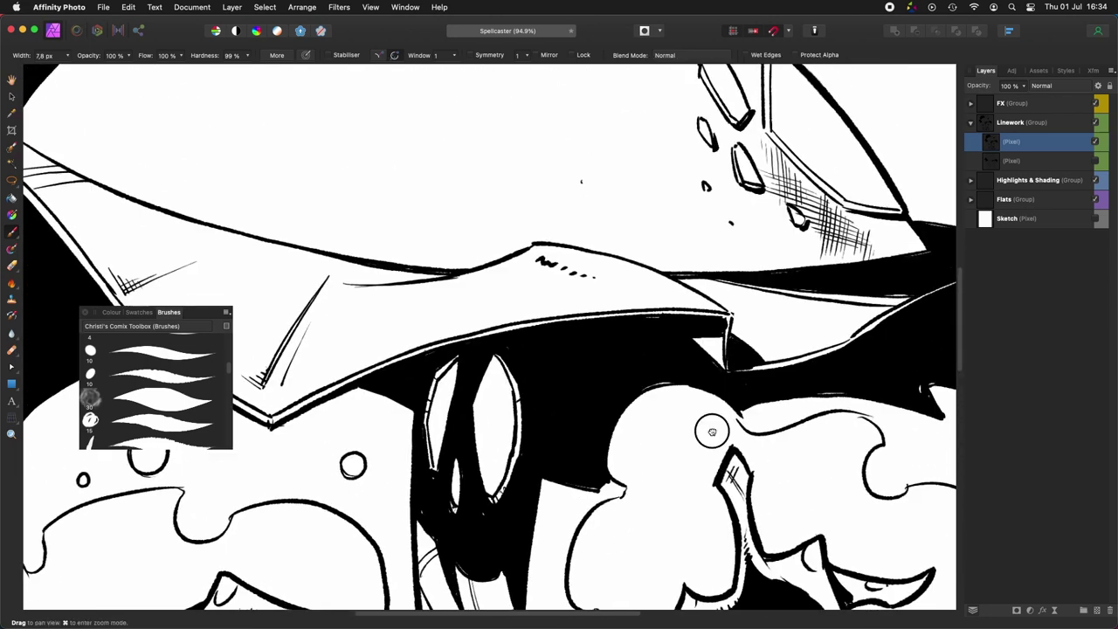
scroll(711, 432, "up", 4)
scroll(711, 431, "right", 3)
key("super+Left")
key("super+Left")
left_click_drag(661, 365, 650, 377)
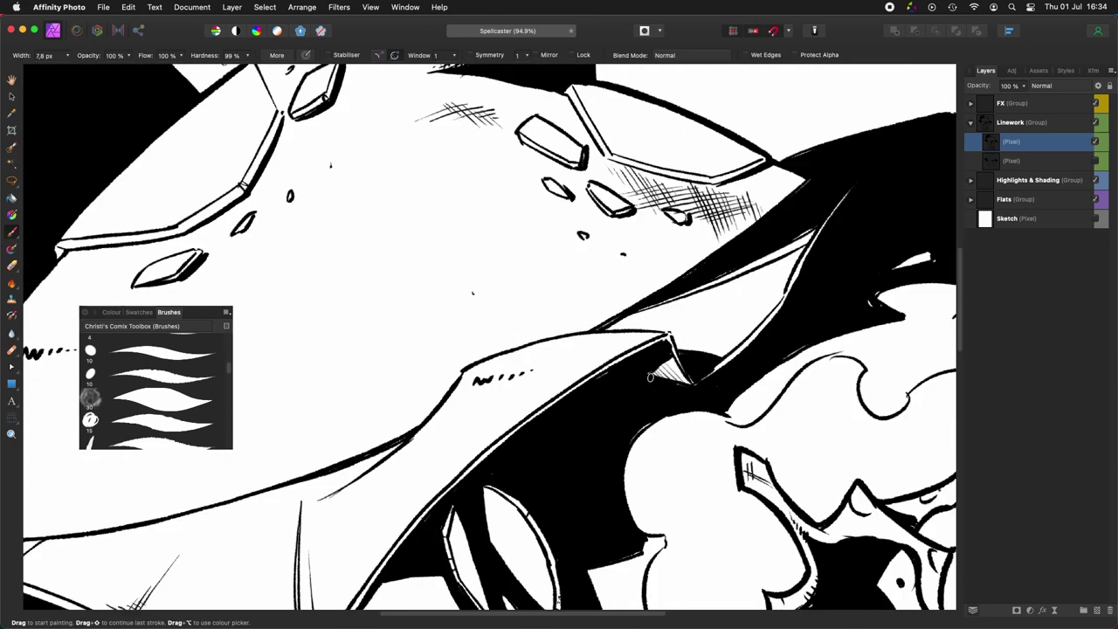
key("super+Right")
key("super+Right")
scroll(649, 473, "down", 5)
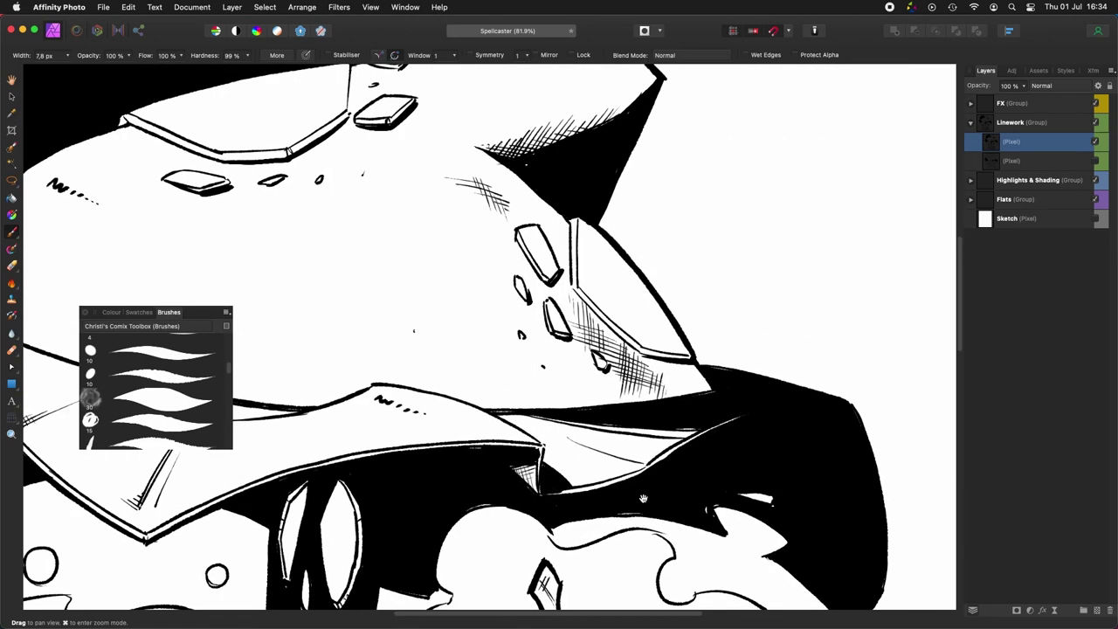
Step: Add a small patch of cross-hatching to the cap's left surface and specks to its raised plates
left_click_drag(775, 358, 857, 376)
left_click_drag(502, 379, 513, 412)
left_click_drag(507, 379, 520, 413)
key("super+Left")
key("super+Left")
key("super+Left")
key("super+Left")
key("super+Left")
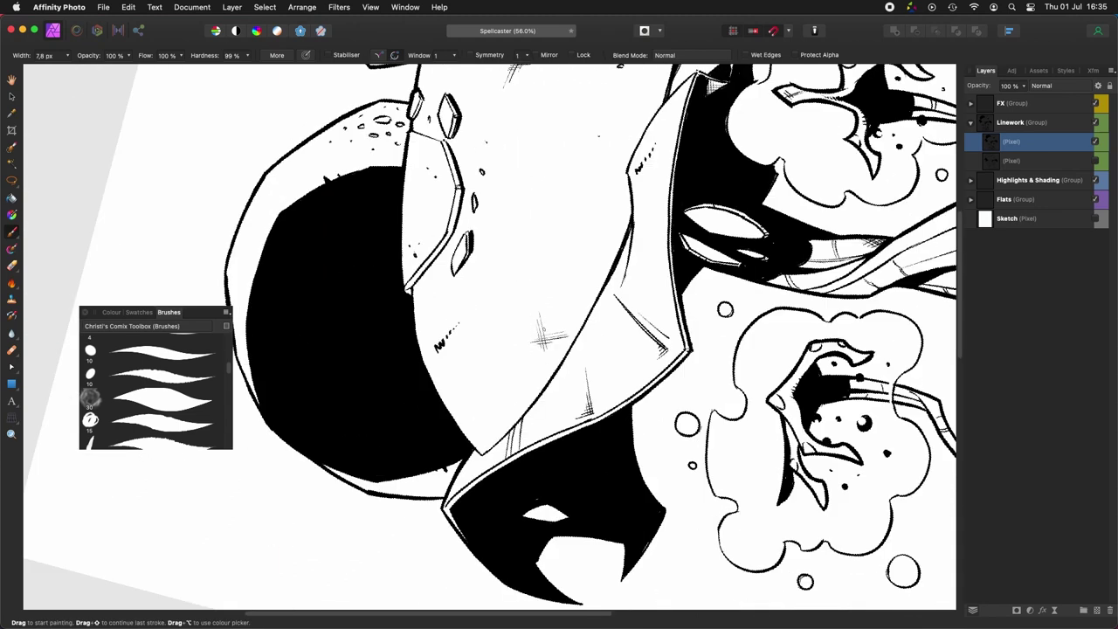
left_click_drag(562, 447, 693, 466)
Step: Erase stray ink where the cap's edge meets the left side of the brim
key("e")
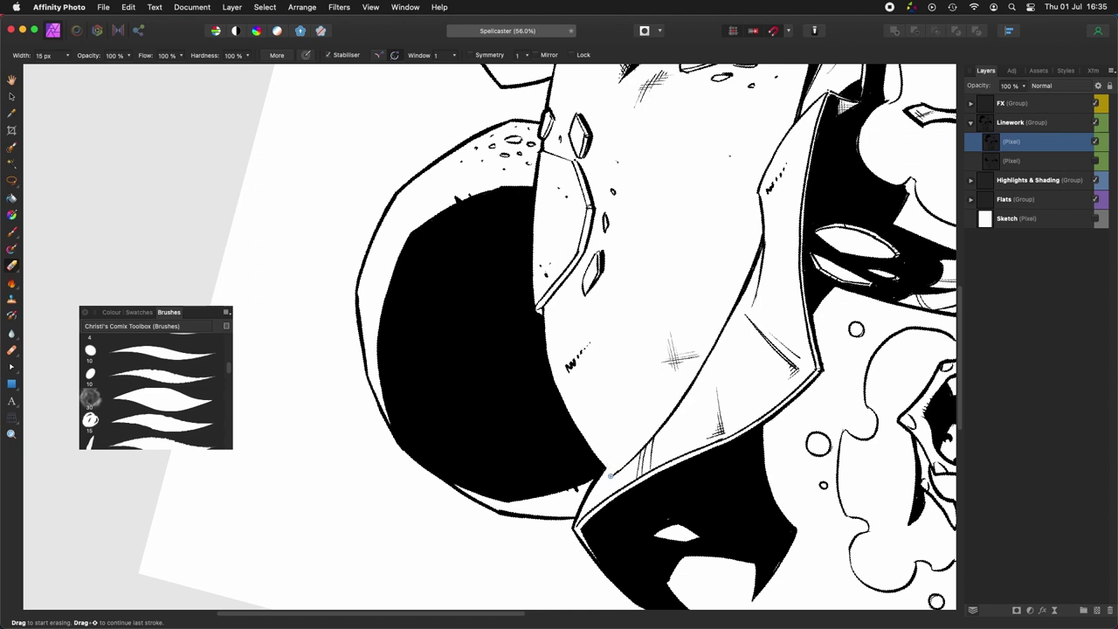
left_click_drag(736, 380, 654, 474)
key("super+Right")
key("super+Right")
key("super+Right")
key("super+Right")
key("super+Right")
key("w")
left_click_drag(626, 386, 777, 501)
key("e")
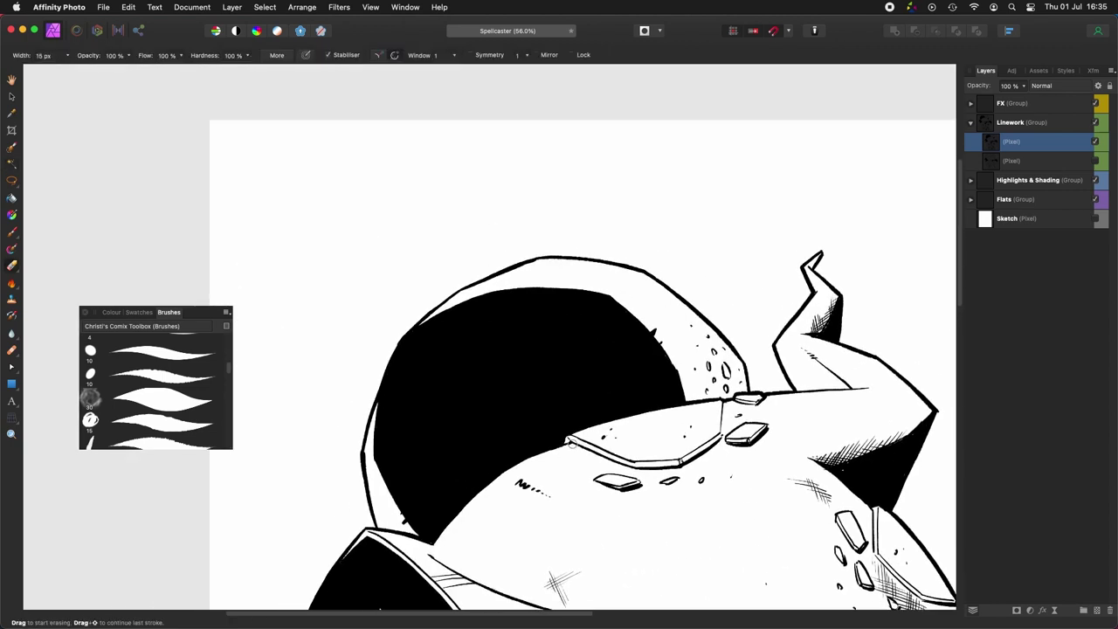
Step: Examine the linework of the cap, brim, hands and roots, and view the whole illustration
scroll(608, 424, "right", 3)
scroll(663, 393, "down", 5)
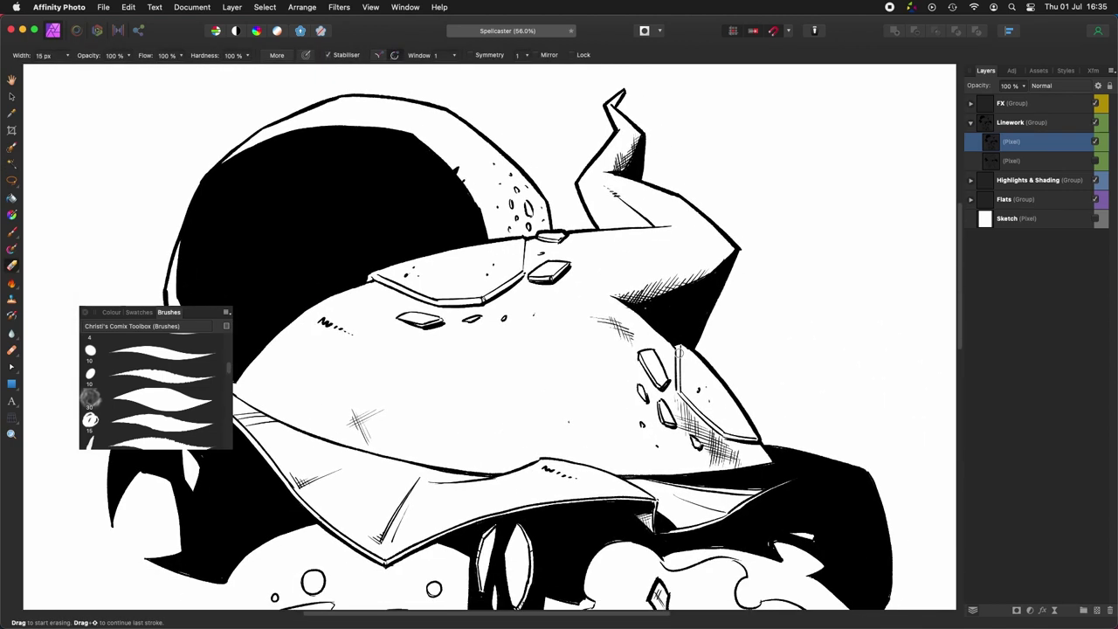
left_click_drag(683, 353, 812, 296)
key("super+Right")
key("super+Right")
key("super+Right")
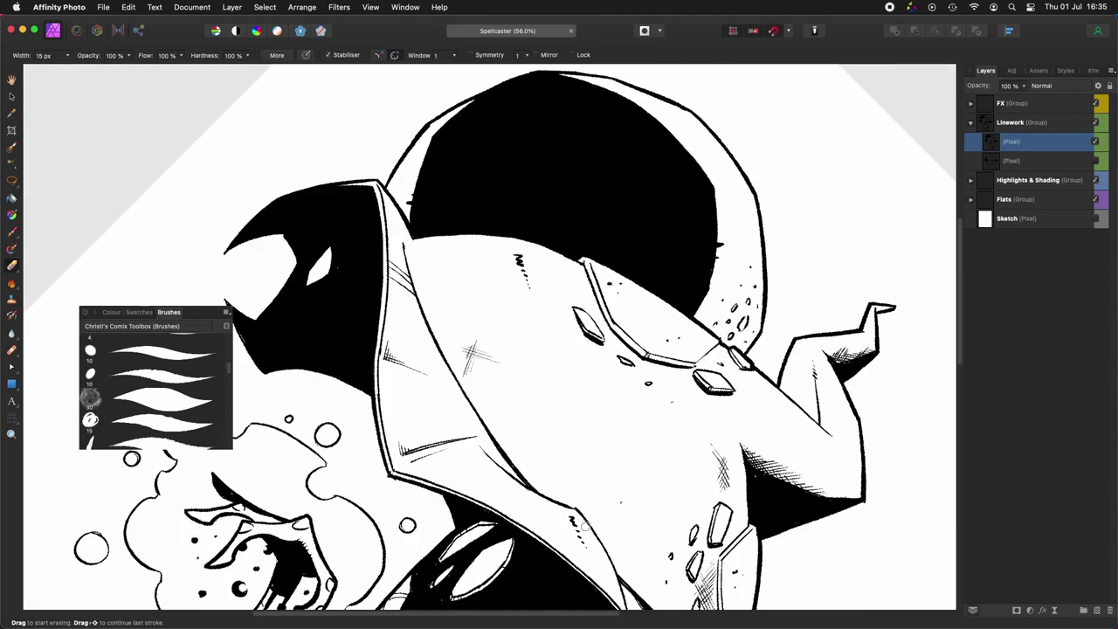
key("super+Left")
key("super+Left")
key("super+Left")
left_click_drag(580, 518, 506, 456)
mouse_move(529, 563)
left_mouse_down()
mouse_move(617, 395)
mouse_move(554, 357)
left_mouse_up()
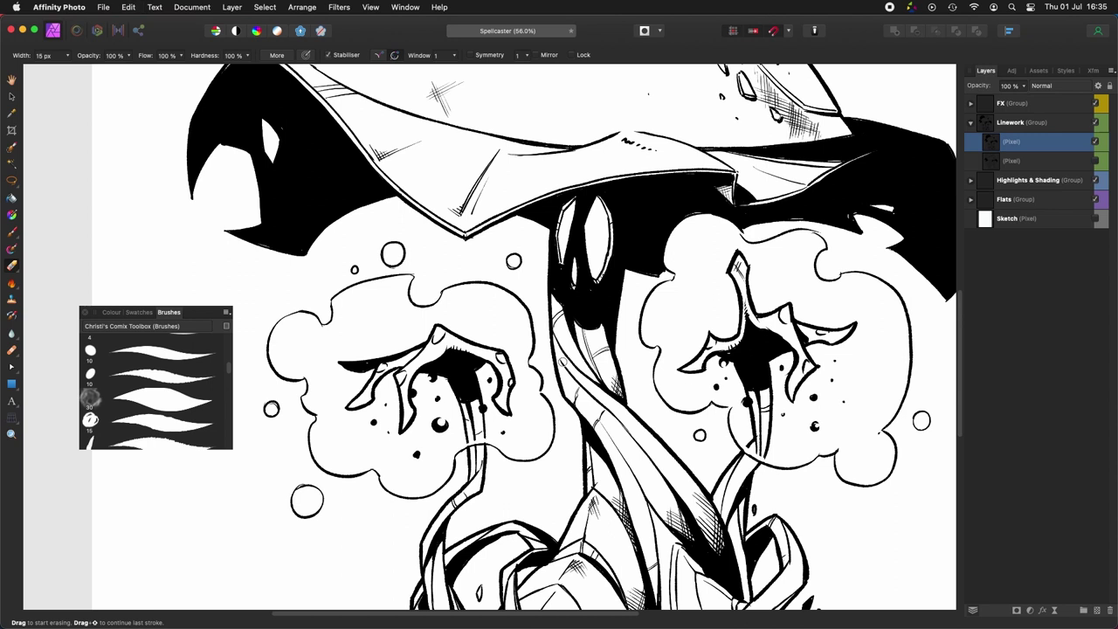
scroll(559, 349, "down", 5)
scroll(559, 349, "left", 3)
key("b")
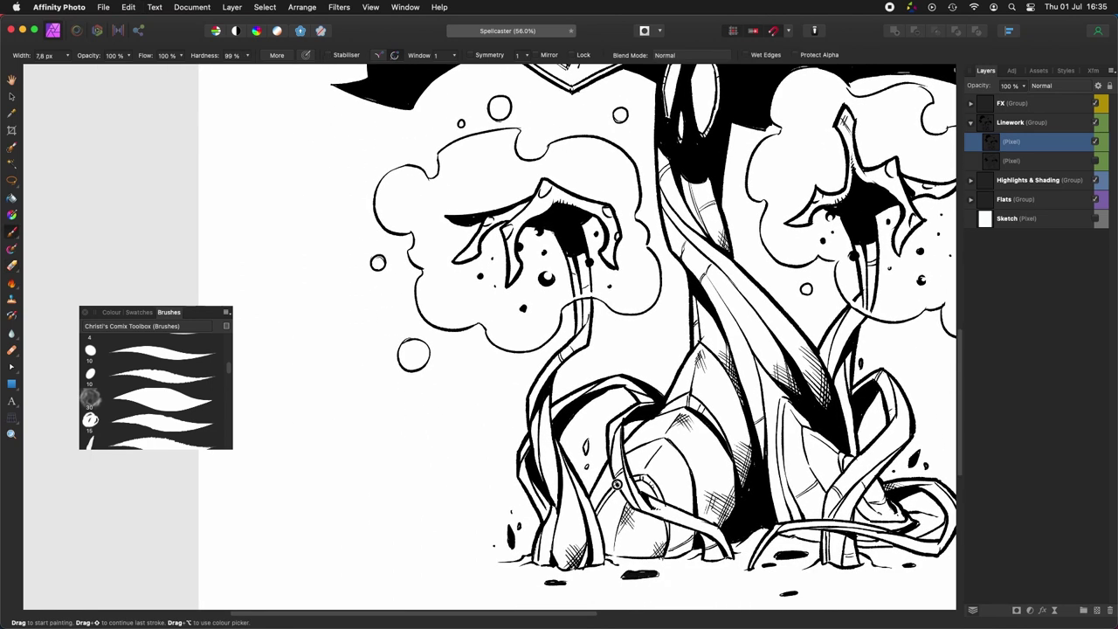
scroll(617, 484, "right", 3)
scroll(664, 502, "down", 5)
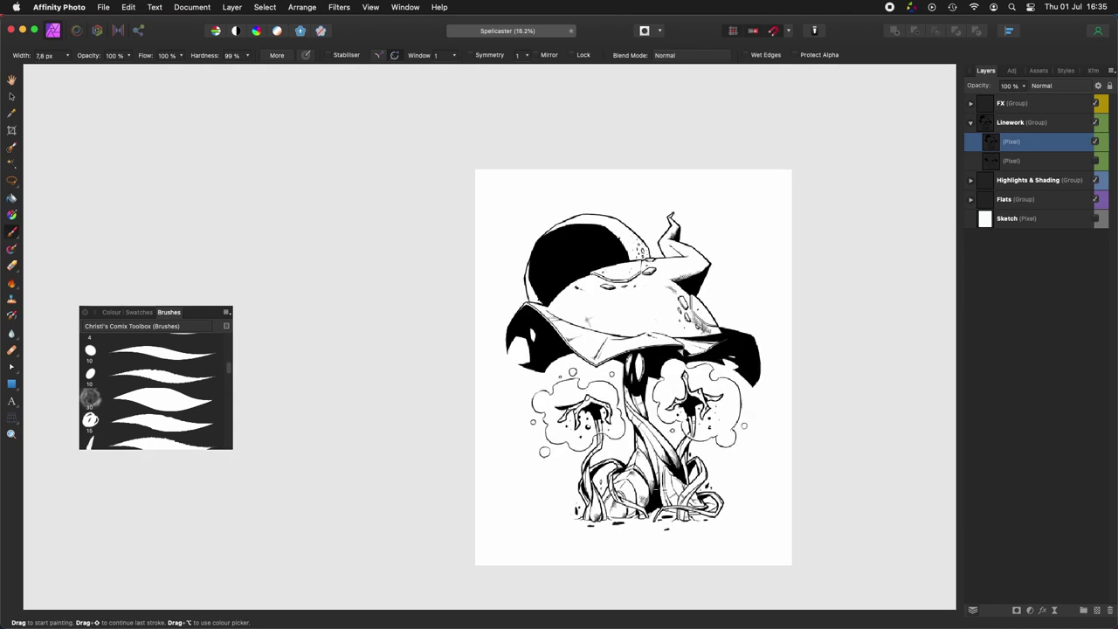
Step: Check the inked hands, roots, brim and cap up close and from rotated views, then compare them with the full page
scroll(665, 489, "up", 5)
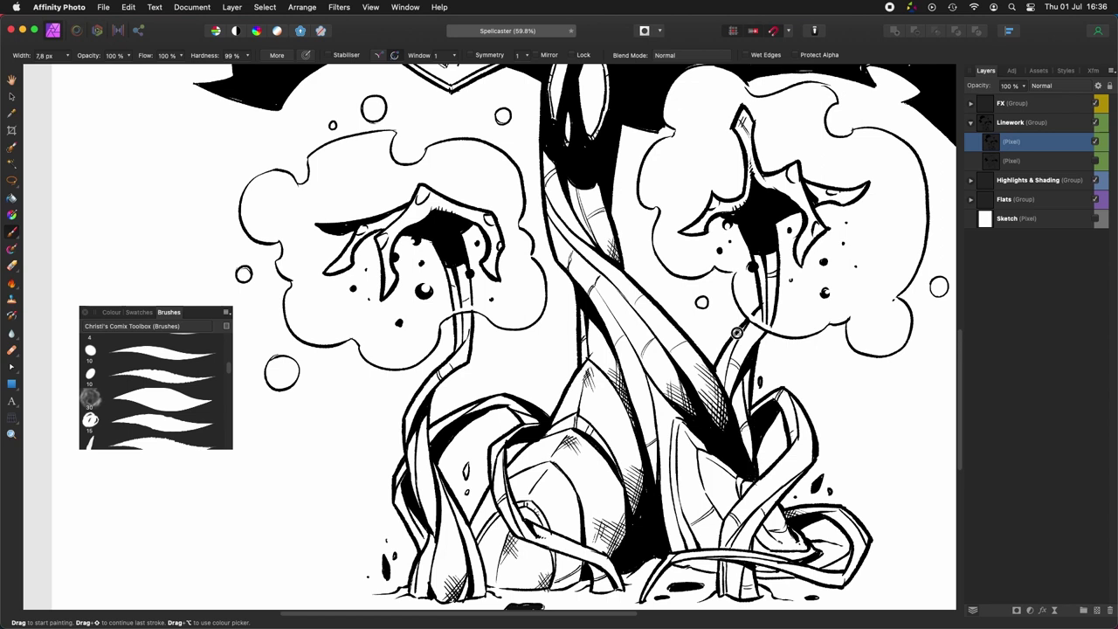
scroll(705, 278, "down", 5)
left_click_drag(712, 160, 637, 295)
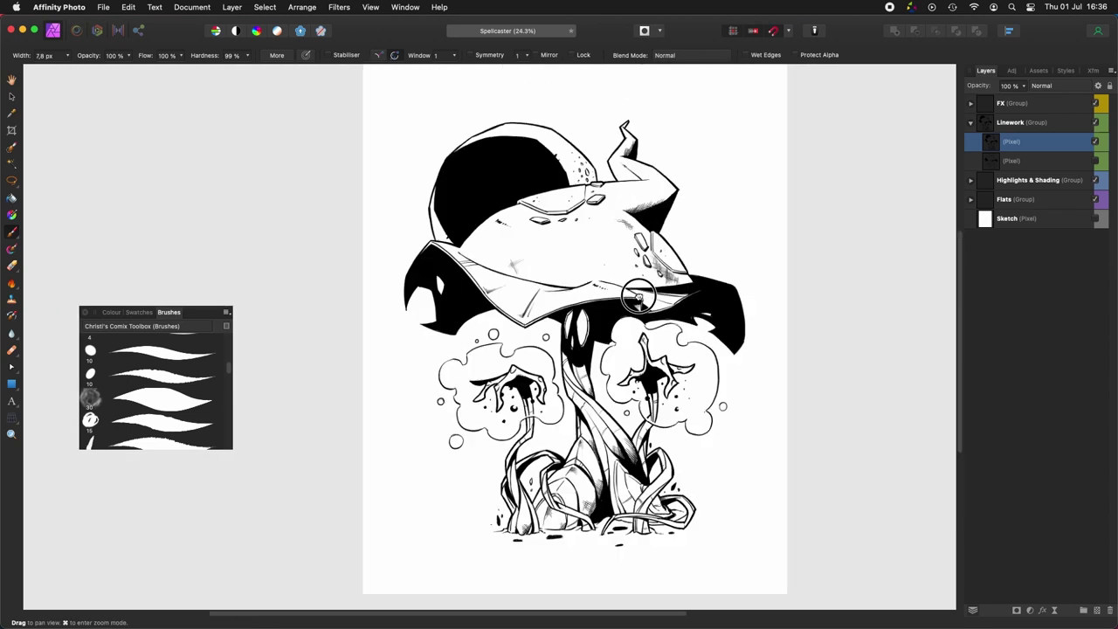
scroll(598, 310, "up", 4)
scroll(524, 262, "up", 8)
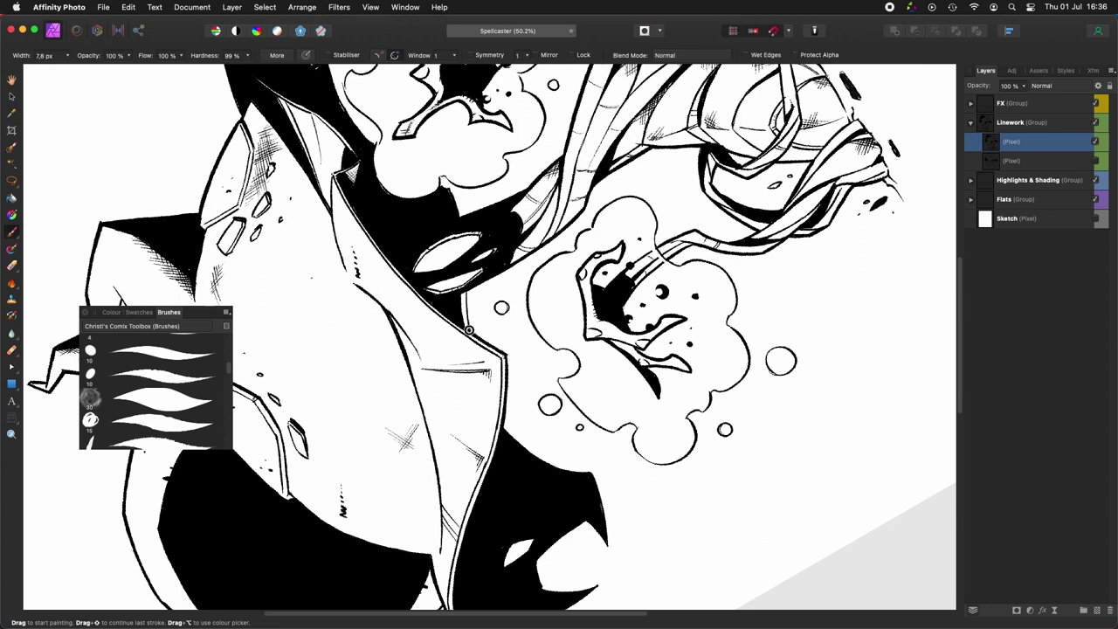
scroll(453, 305, "down", 1)
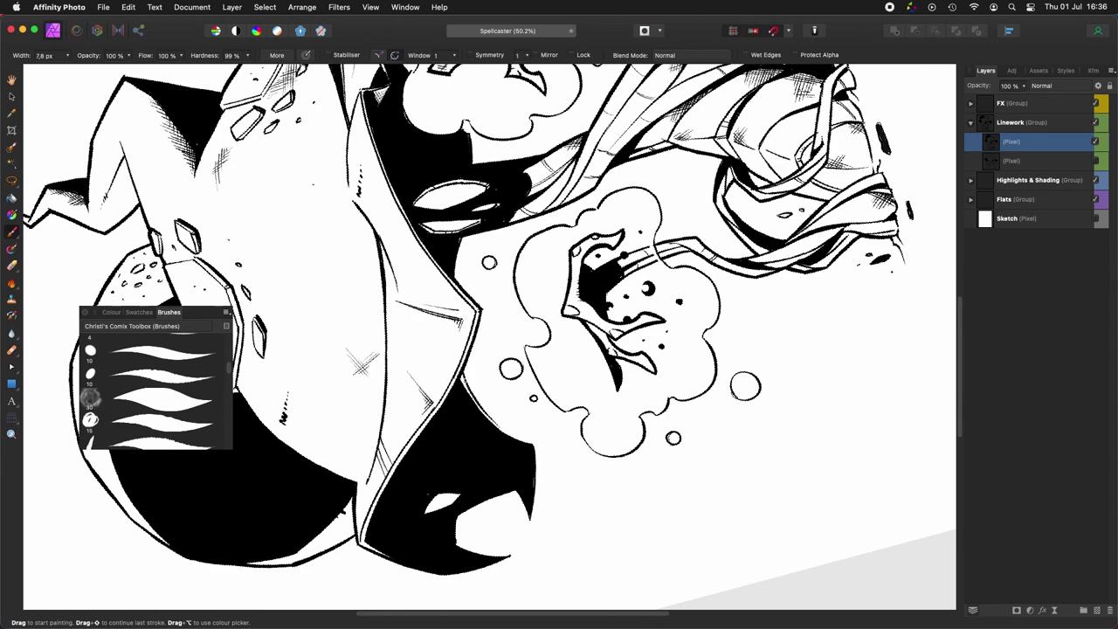
key("alt+super+0")
scroll(461, 375, "down", 6)
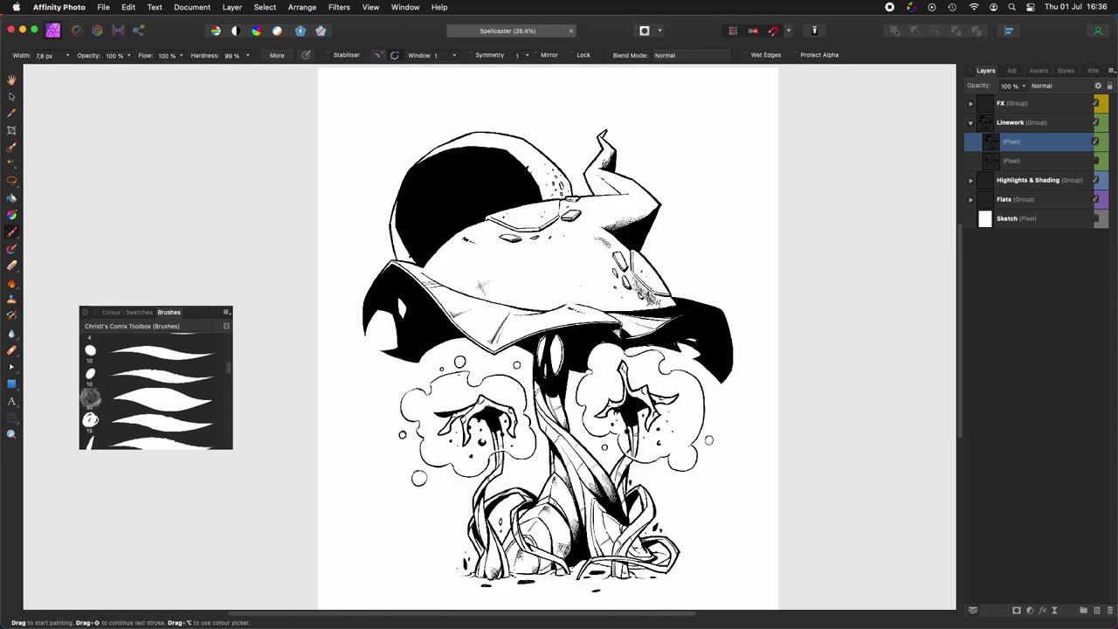
scroll(528, 389, "up", 6)
key("alt+super+Right")
key("alt+super+Right")
key("alt+super+Right")
key("alt+super+Right")
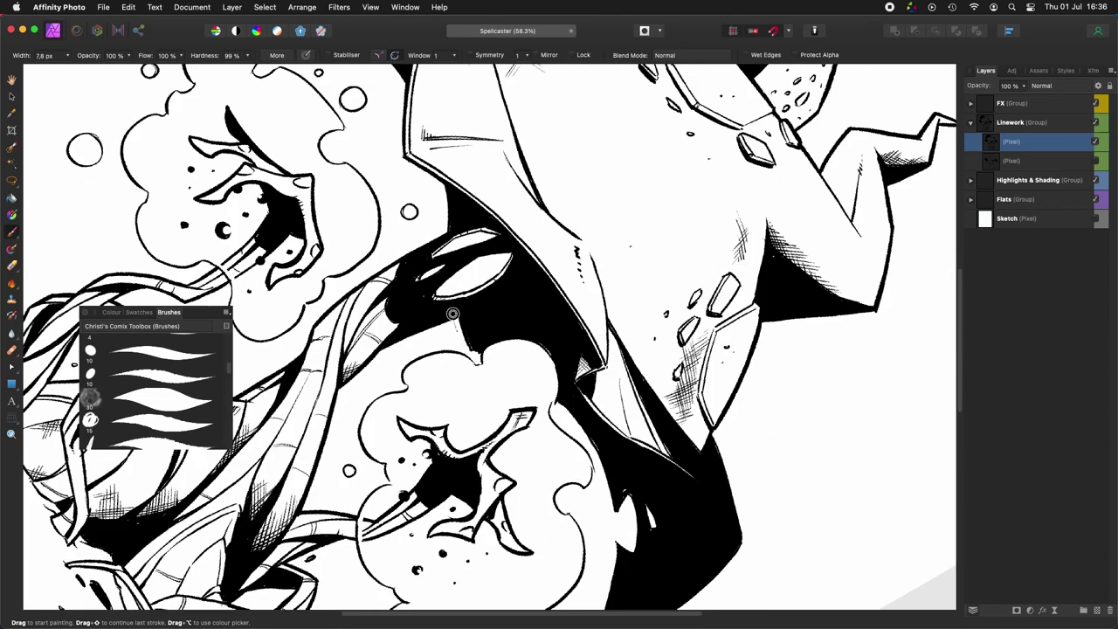
scroll(466, 345, "down", 8)
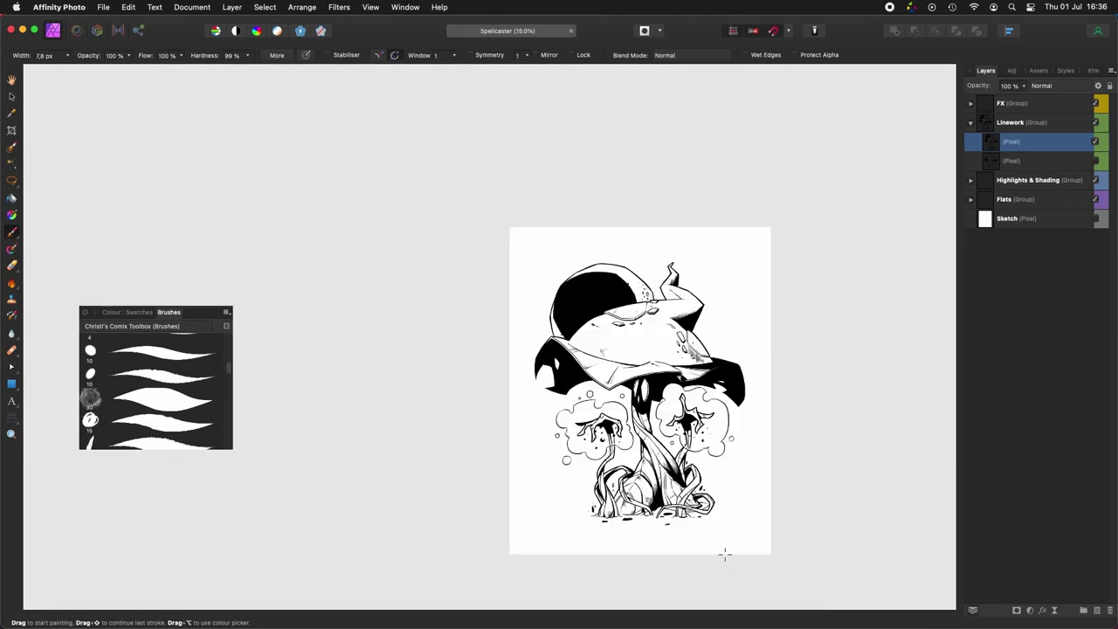
key("v")
left_click(234, 56)
left_click(182, 57)
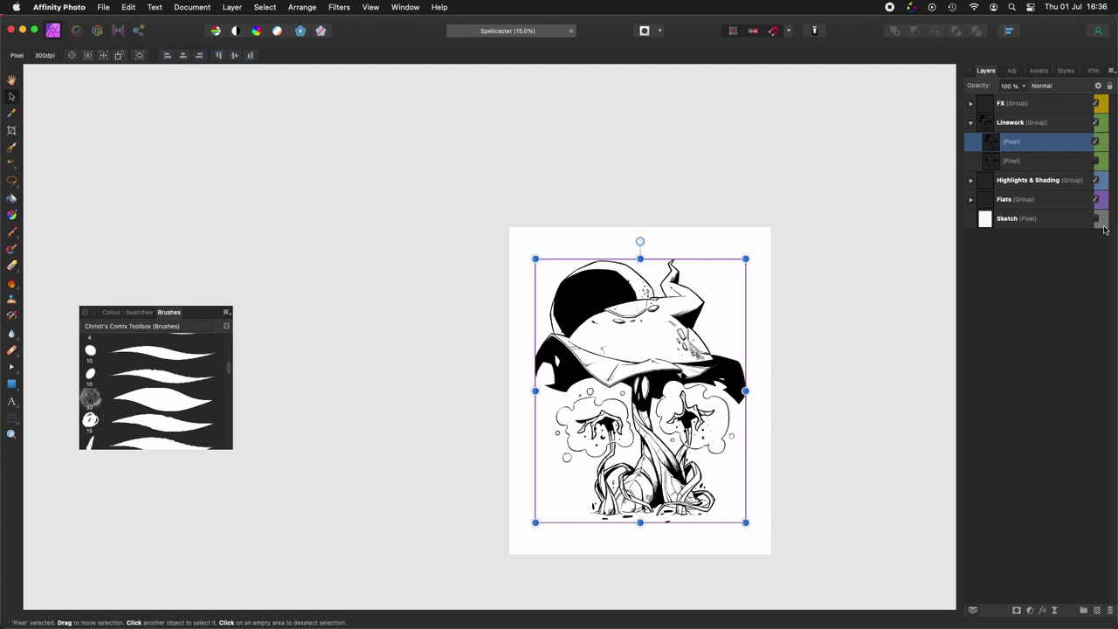
left_click(833, 423)
scroll(833, 423, "down", 1)
left_click_drag(721, 436, 623, 437)
scroll(587, 428, "up", 5)
scroll(585, 429, "down", 2)
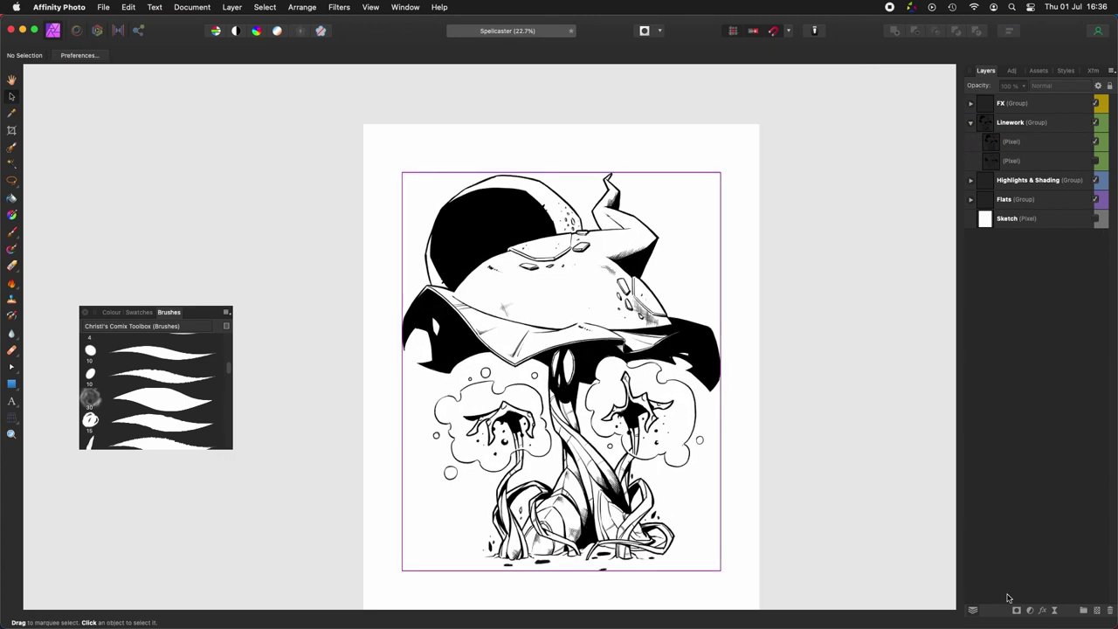
left_click(1041, 609)
left_click_drag(795, 276, 776, 257)
left_click(1035, 523)
Step: Add an outer shadow effect to the upper Linework pixel layer with 25% opacity, 5.2 px radius and 20% intensity
left_click(1013, 141)
left_click(1042, 610)
left_click(732, 269)
left_click_drag(871, 285, 899, 272)
left_click_drag(894, 314, 896, 313)
left_click_drag(912, 285, 914, 288)
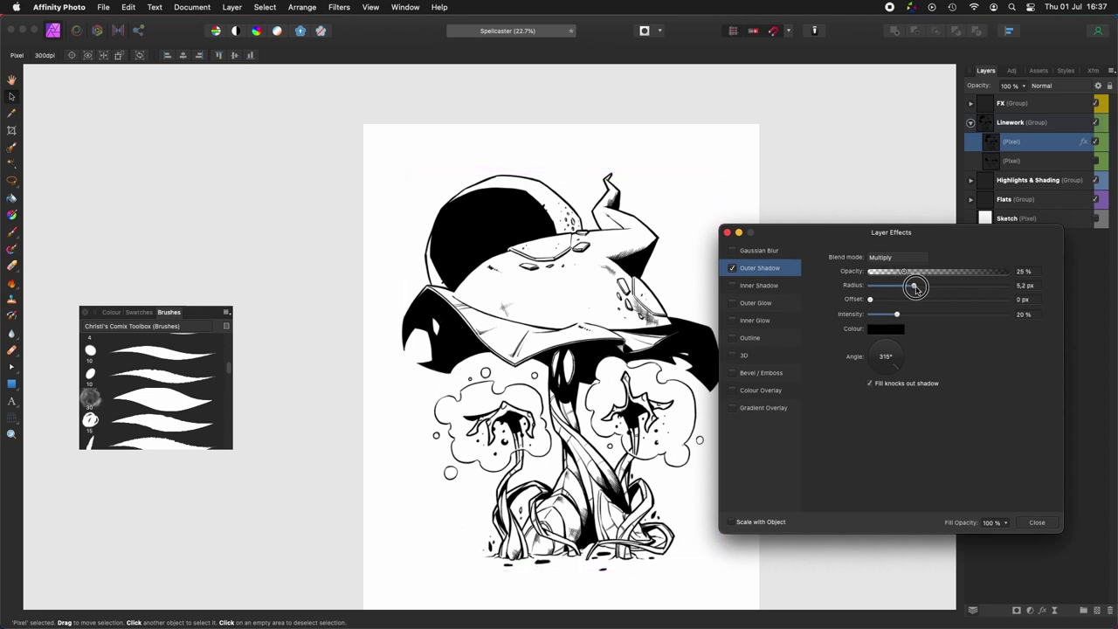
left_click(733, 268)
left_click(733, 268)
key("Escape")
scroll(822, 448, "down", 2)
left_click(833, 449)
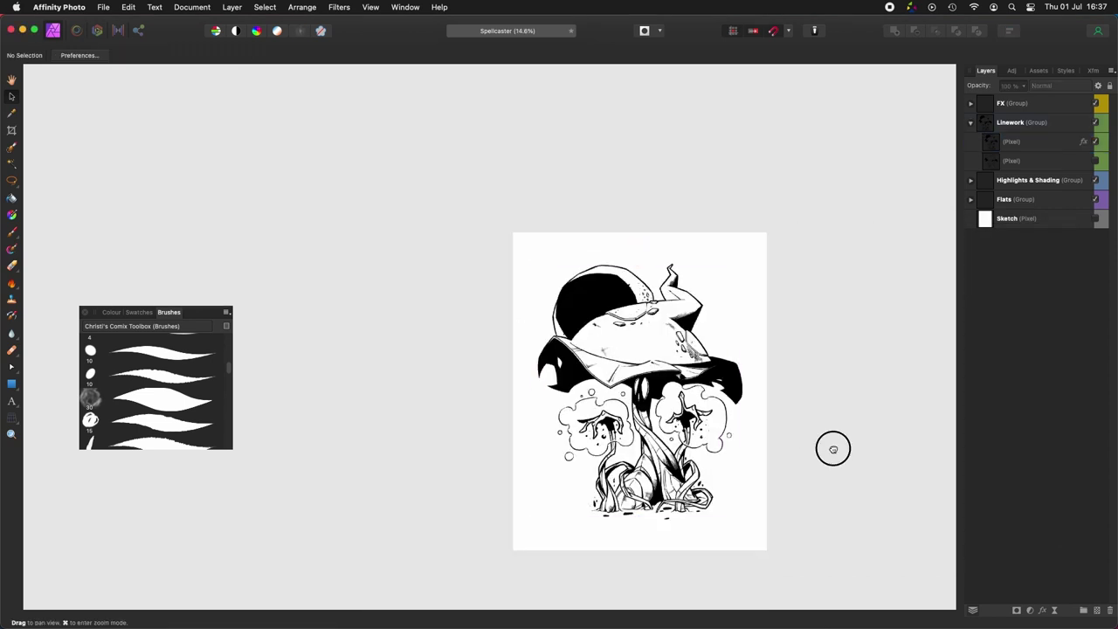
left_click_drag(833, 449, 763, 453)
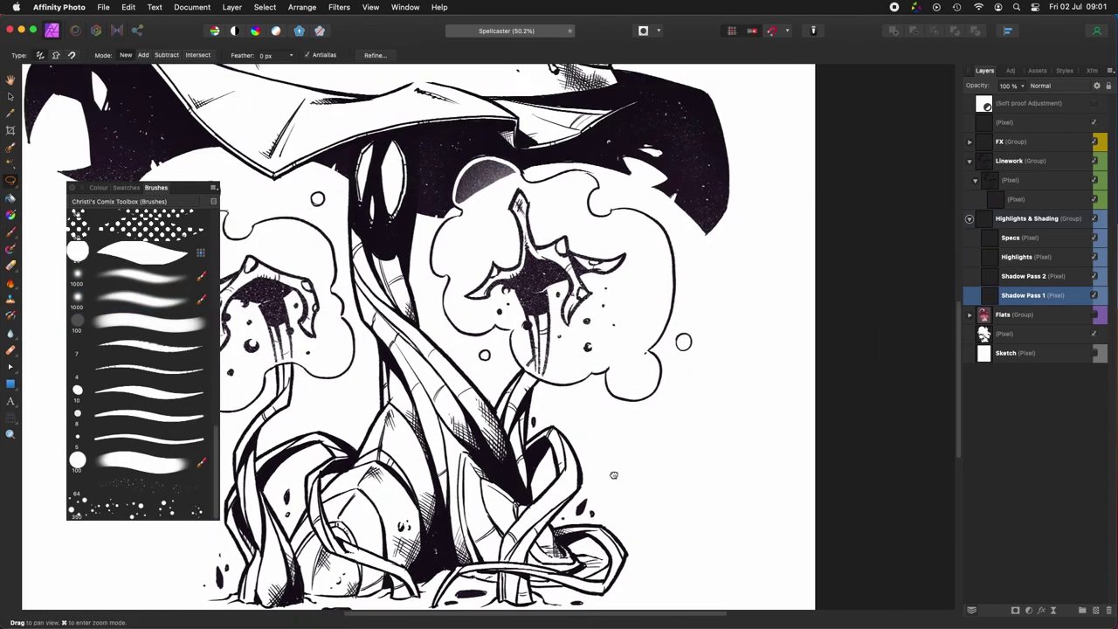
Step: Shade the selected lower part of the right arm in soft grey at lightness 40 on the Shadow Pass 1 layer
left_click_drag(613, 474, 591, 459)
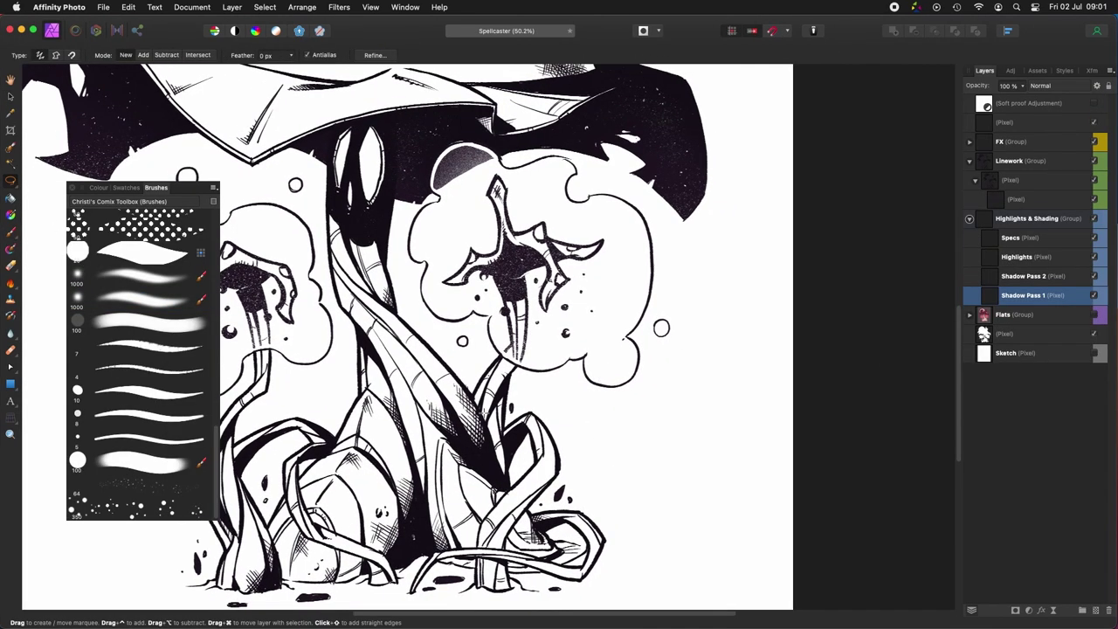
key("b")
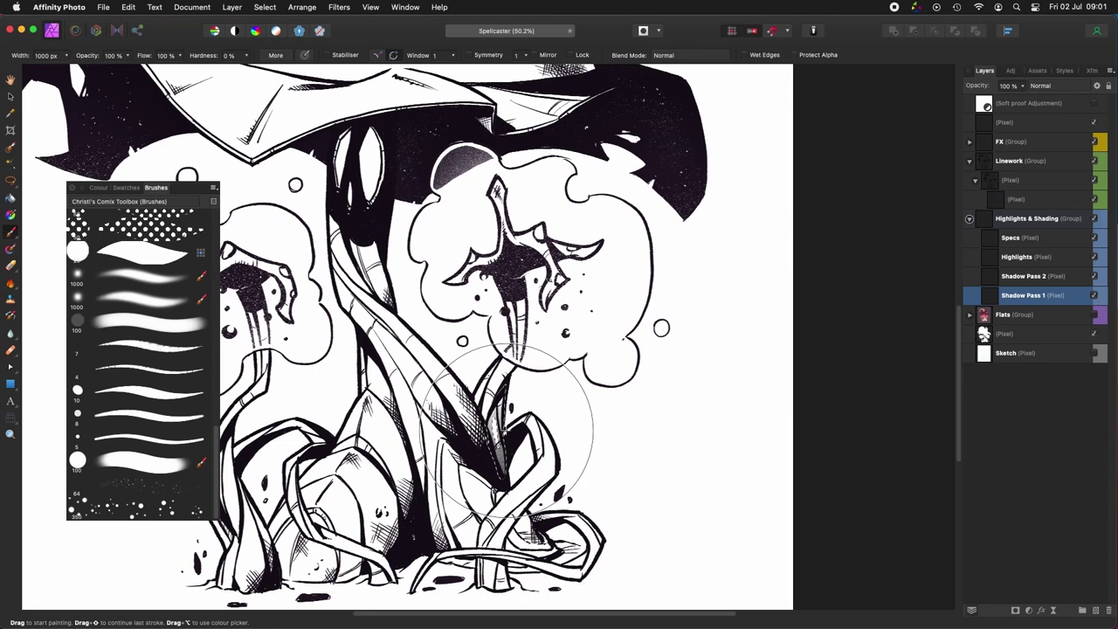
left_click(99, 187)
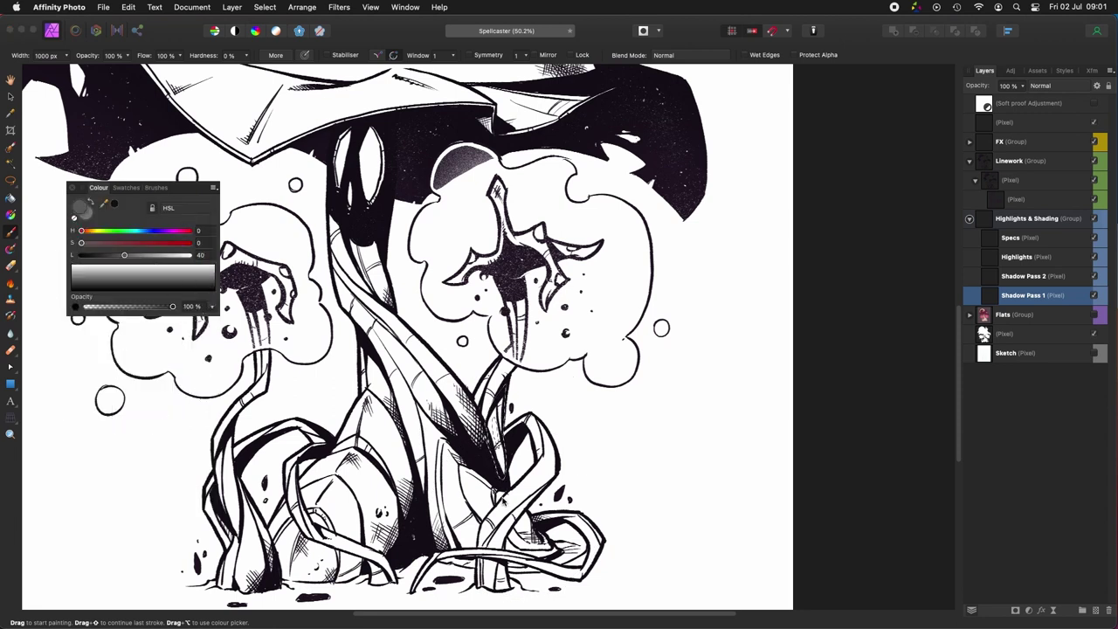
mouse_move(514, 462)
left_mouse_down()
mouse_move(508, 449)
mouse_move(586, 464)
left_mouse_up()
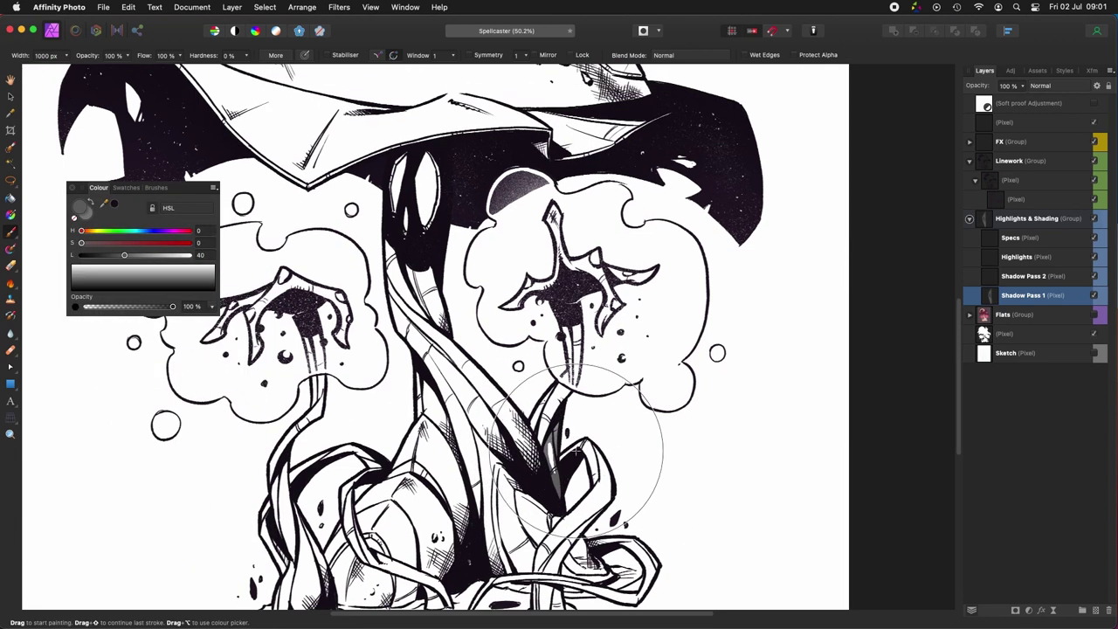
Step: Lasso the neighbouring section of the right arm below the bubble and paint soft grey shading inside it
key("l")
left_click_drag(533, 428, 550, 395)
scroll(548, 411, "up", 2)
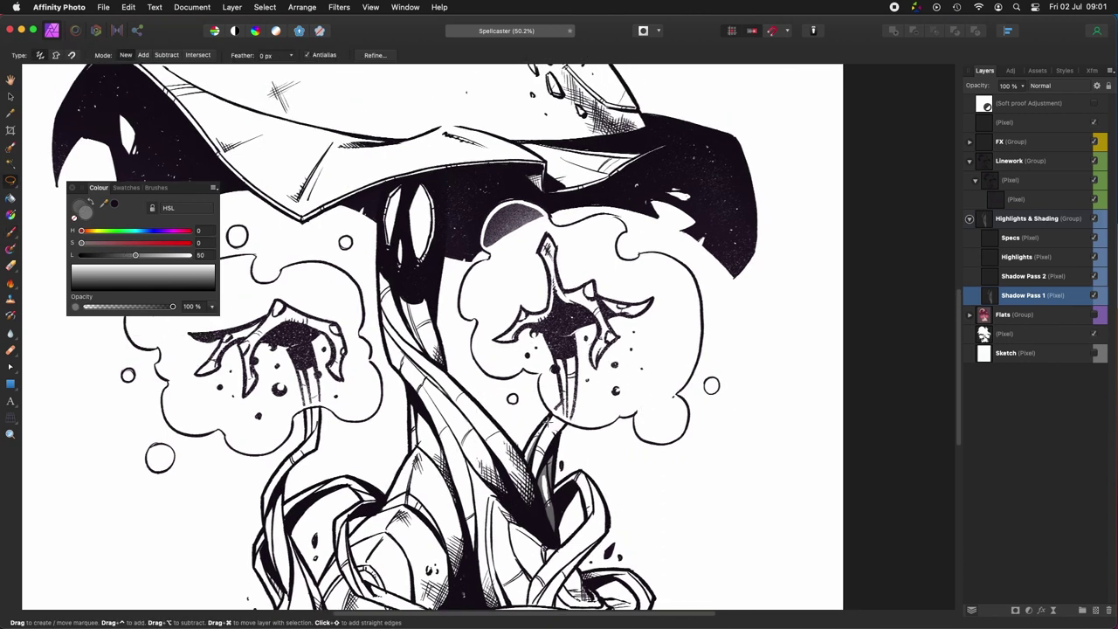
left_click_drag(549, 456, 532, 468)
key("b")
left_click_drag(531, 519, 520, 505)
mouse_move(626, 525)
left_mouse_down()
mouse_move(653, 441)
mouse_move(640, 422)
left_mouse_up()
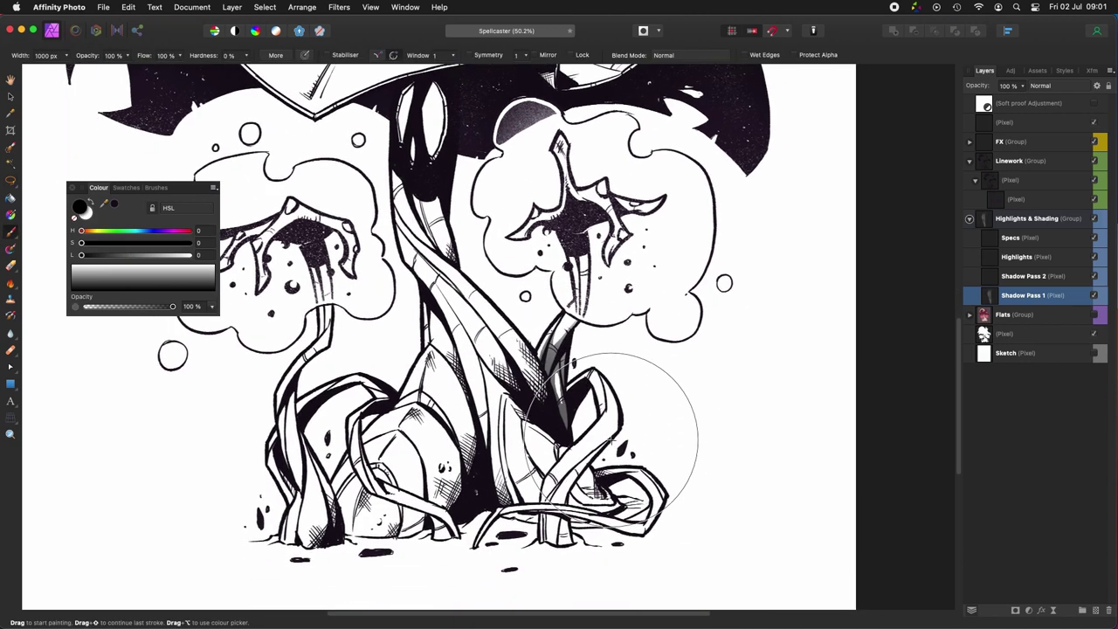
Step: Set the shading grey to lightness 50 and begin shading the looping root beside the right arm with a 522 px soft brush
key("x")
key("l")
key("b")
left_click(573, 412, "alt")
left_click_drag(126, 255, 135, 255)
scroll(603, 463, "left", 3)
key("l")
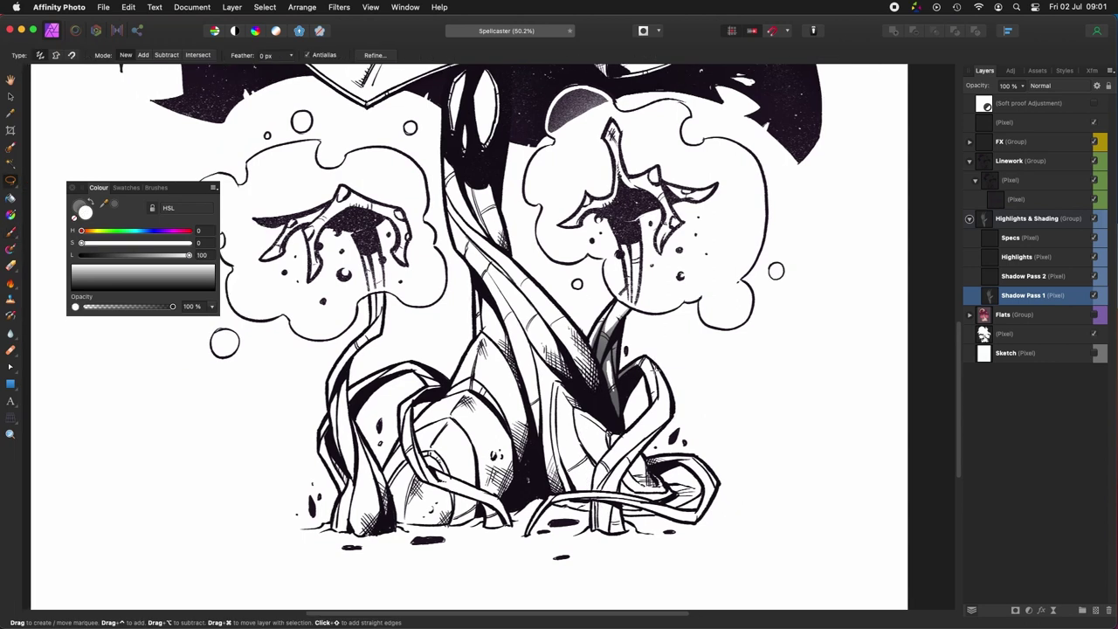
key("b")
left_click_drag(667, 480, 651, 494)
key("l")
left_click_drag(632, 396, 627, 381)
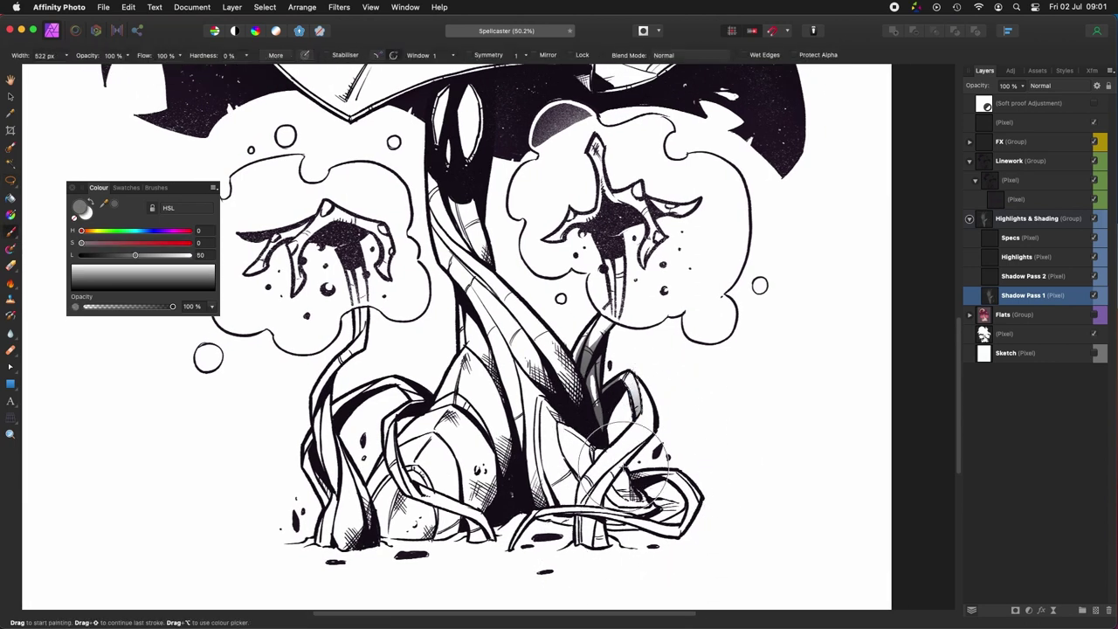
Step: Shade the root stem below the right arm where it meets the ground, using a lasso selection and soft grey
scroll(629, 391, "down", 2)
scroll(630, 390, "left", 2)
scroll(489, 337, "up", 1)
scroll(489, 336, "left", 1)
key("b")
left_click_drag(631, 535, 625, 531)
scroll(625, 524, "left", 3)
key("l")
scroll(626, 483, "right", 3)
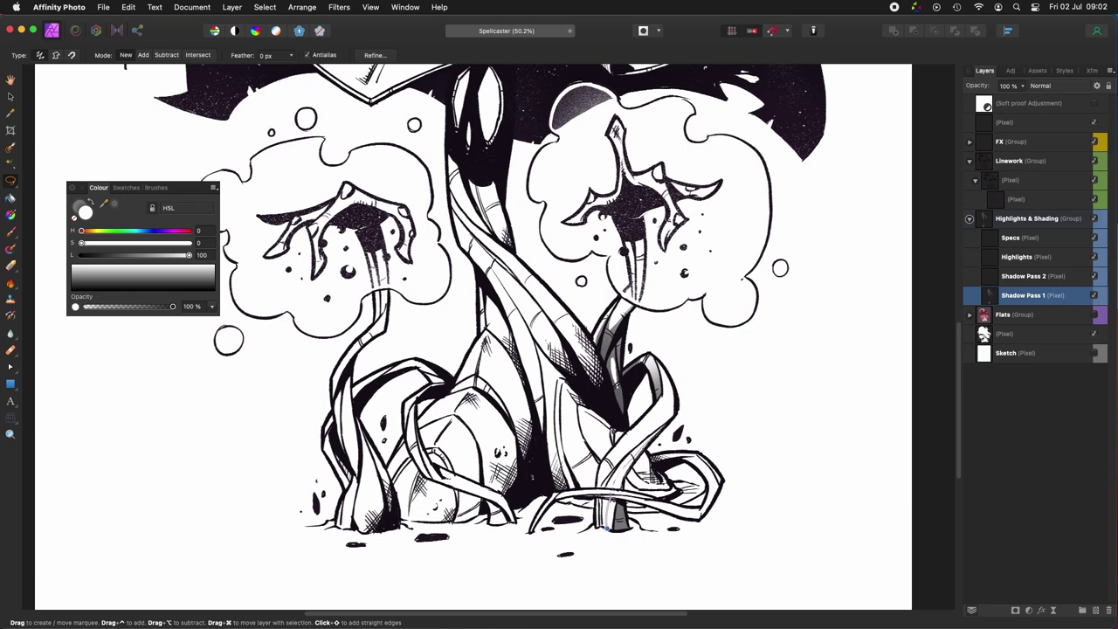
Step: Shade the bend and lower length of the looping root with soft grey, reducing the brush width to 320.6 px
scroll(629, 454, "up", 2)
scroll(629, 454, "right", 1)
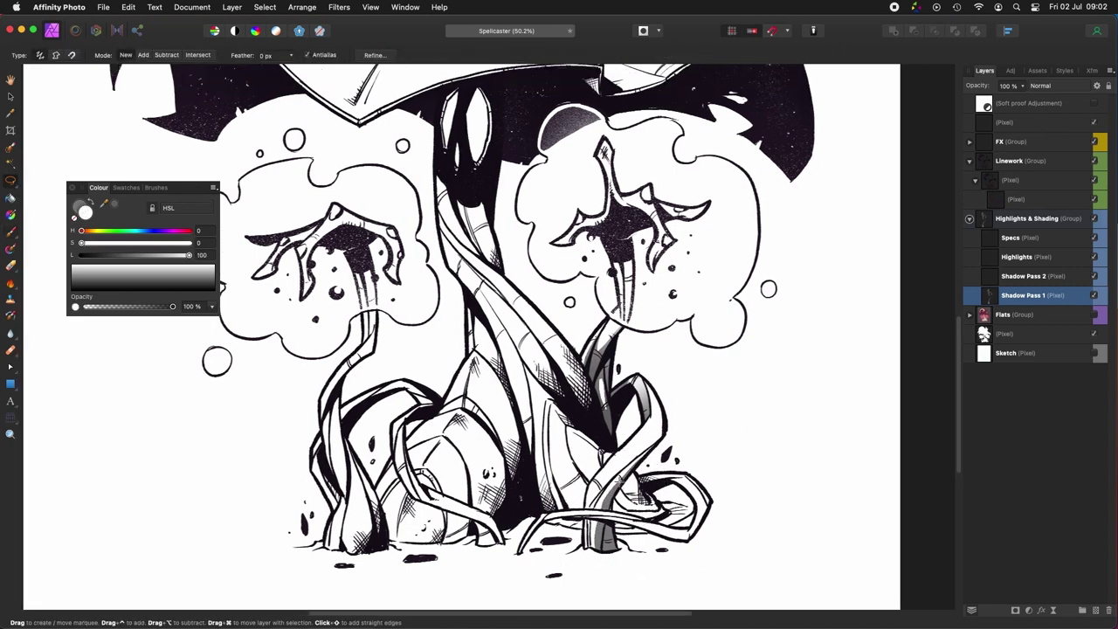
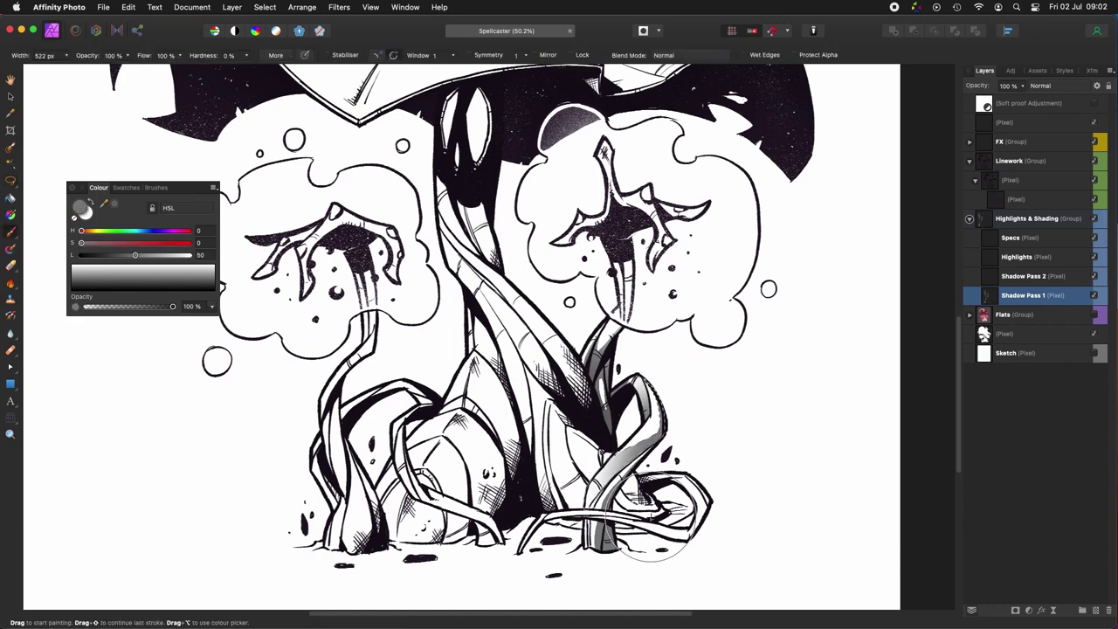
scroll(655, 446, "up", 1)
key("b")
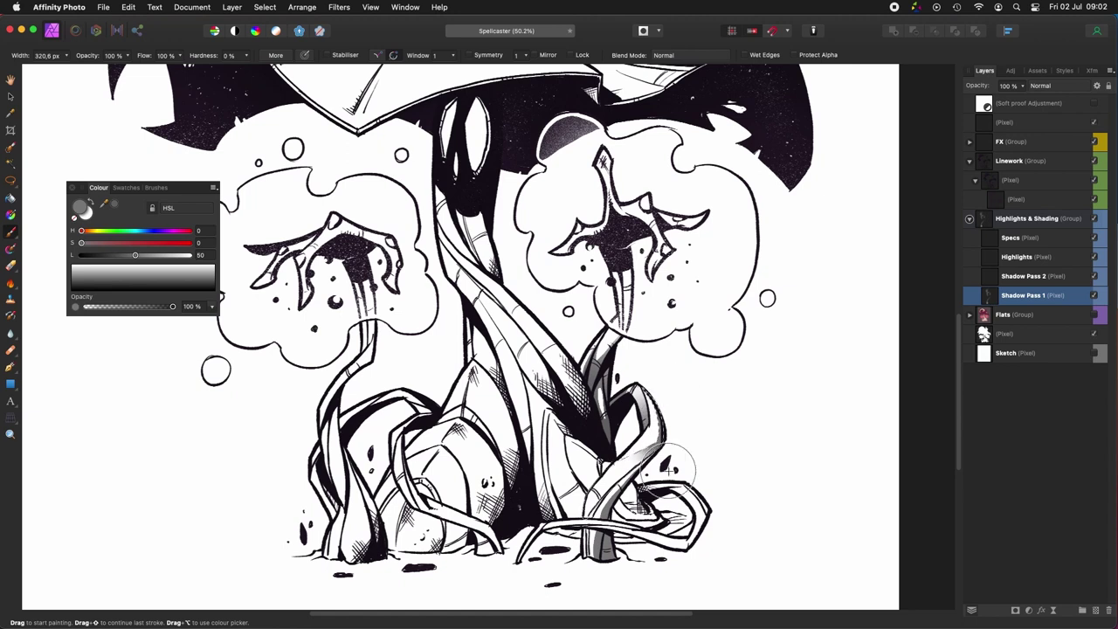
Step: Soften the grey shading along the looping root with a textured eraser brush from Christi's Comix Toolbox
key("e")
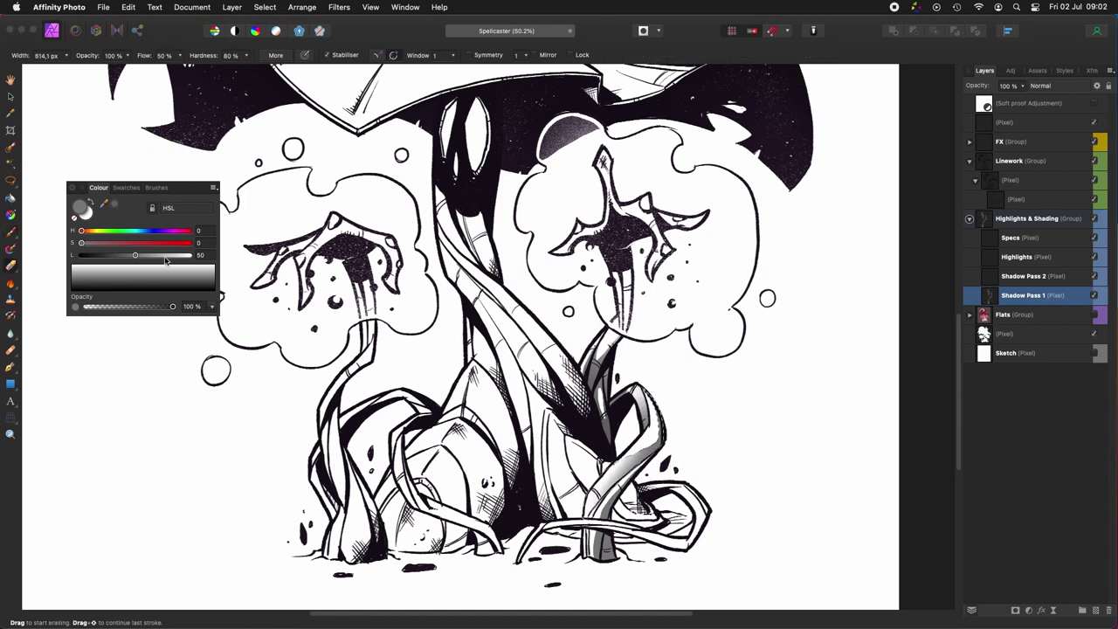
left_click(156, 187)
scroll(217, 441, "up", 10)
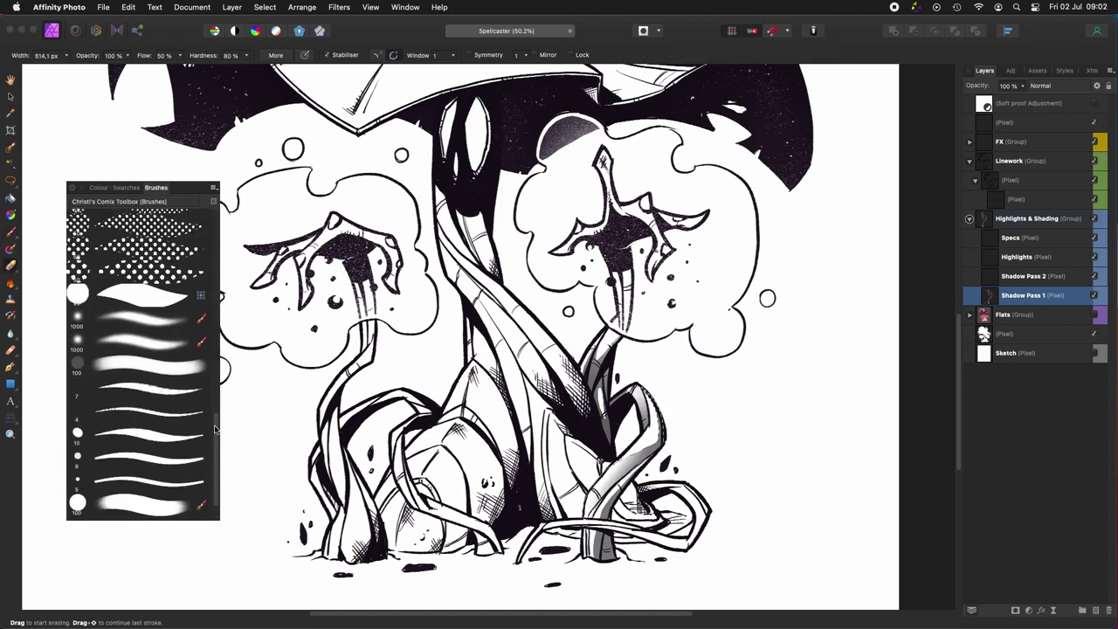
left_click(149, 243)
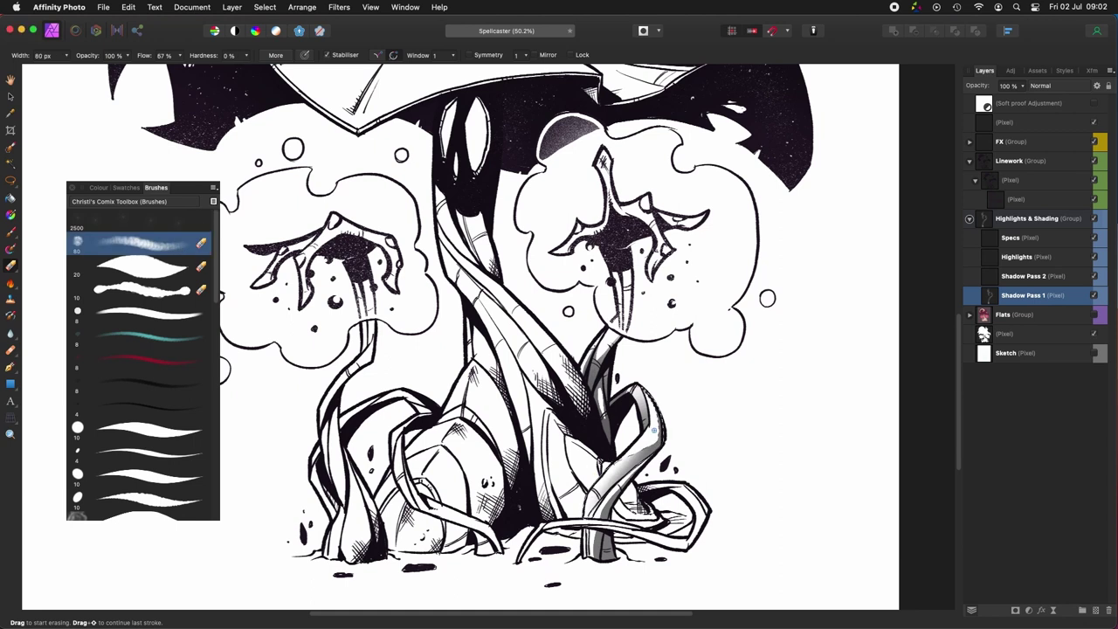
scroll(657, 423, "down", 2)
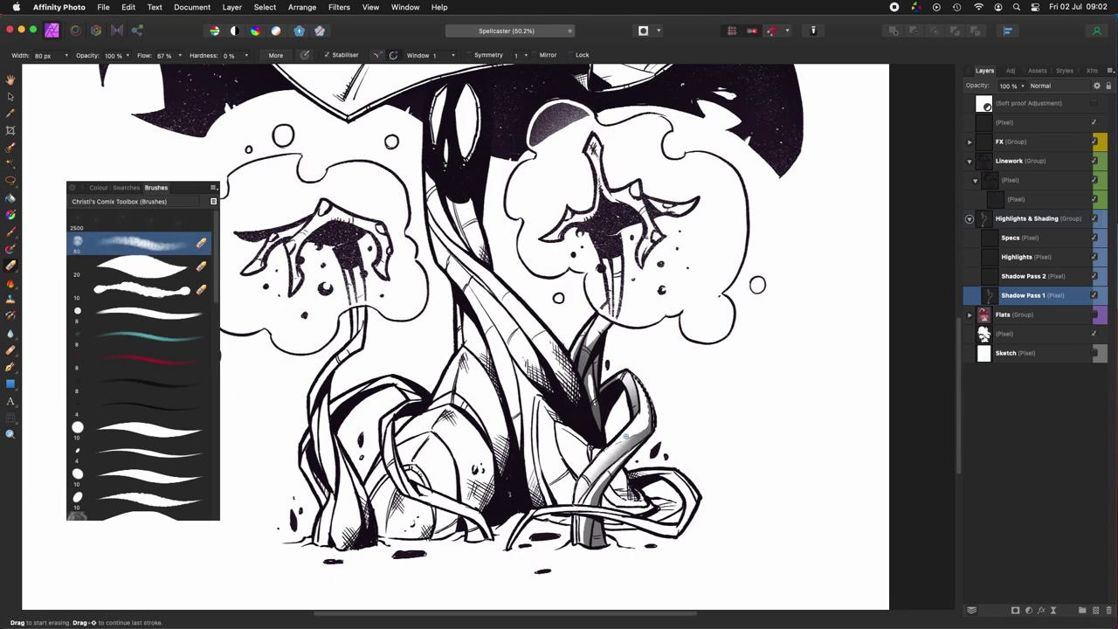
scroll(657, 423, "down", 2)
Step: Lasso sections of the curled root at the far right of the base and shade them with the soft grey brush
key("l")
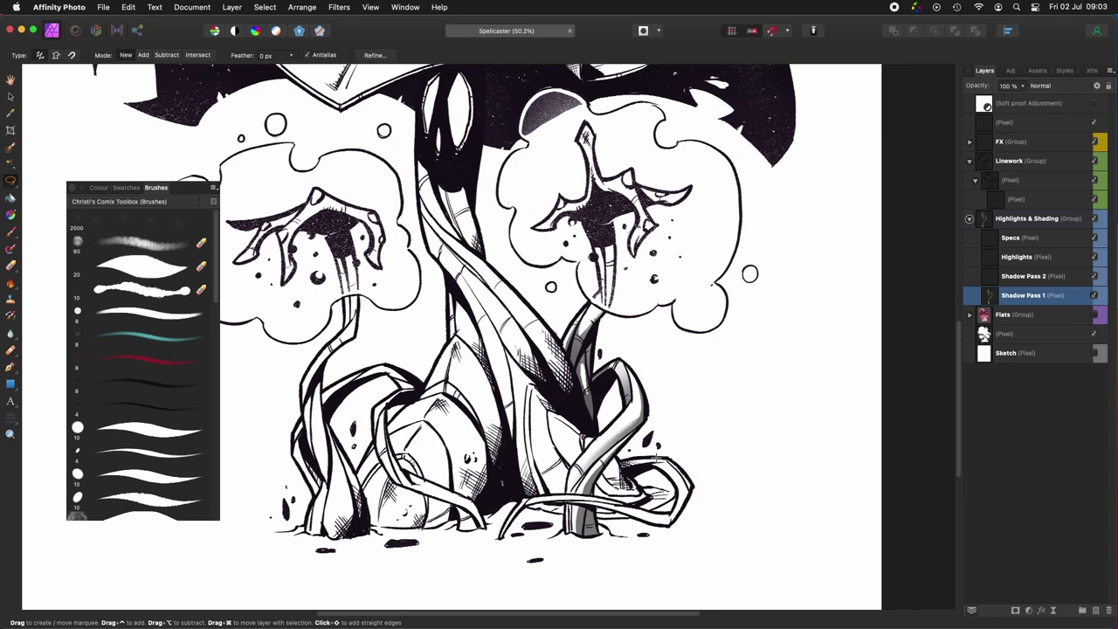
key("e")
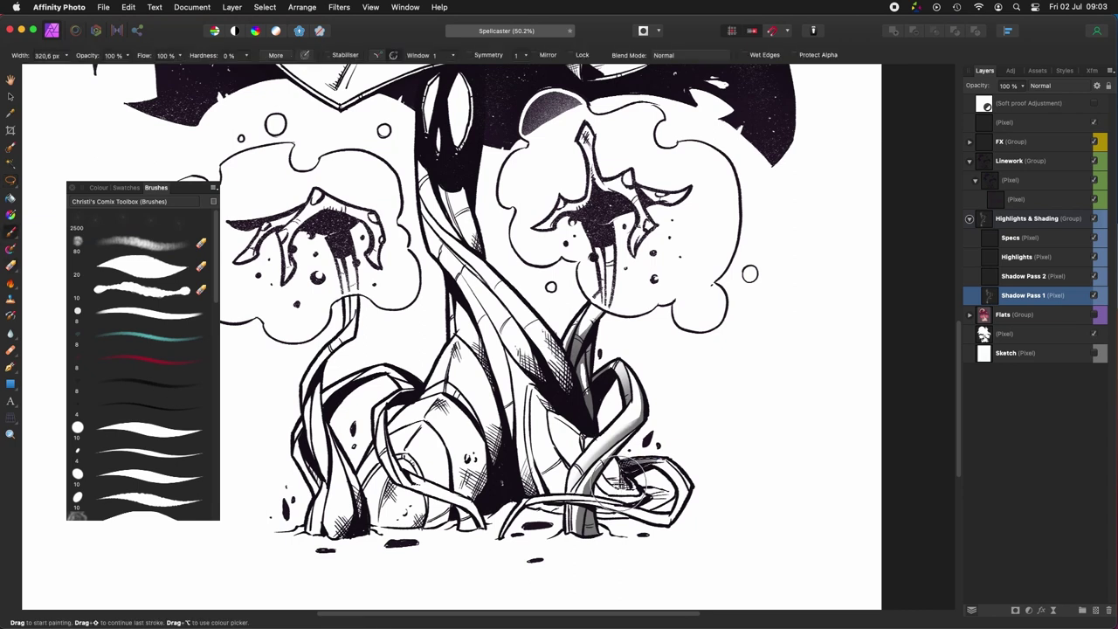
scroll(622, 495, "left", 3)
key("l")
scroll(622, 495, "down", 2)
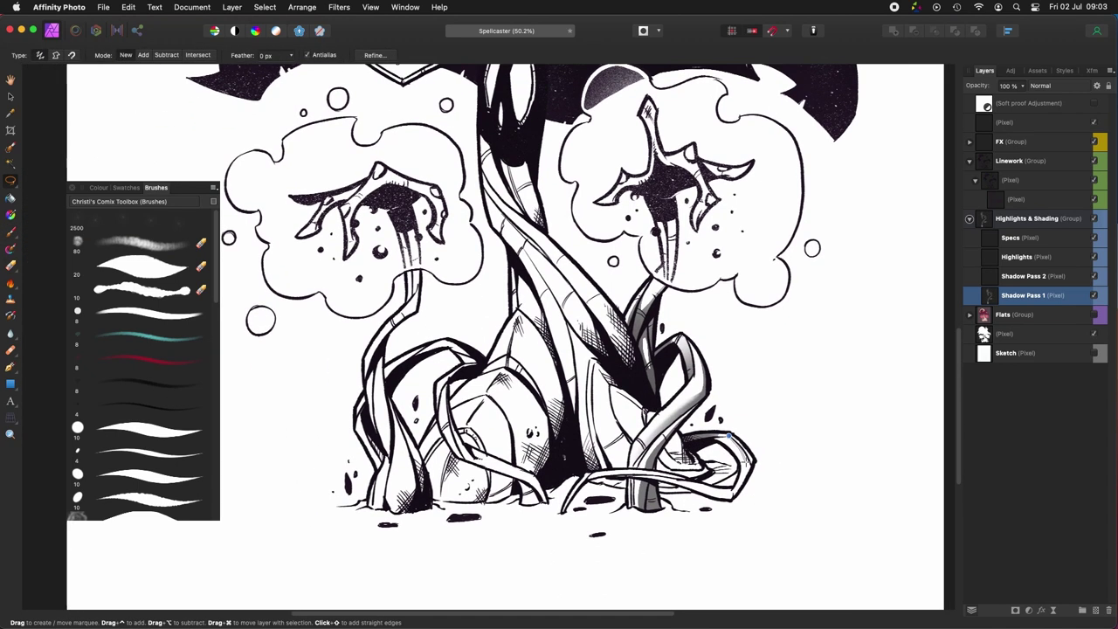
scroll(717, 489, "up", 3)
scroll(716, 489, "left", 1)
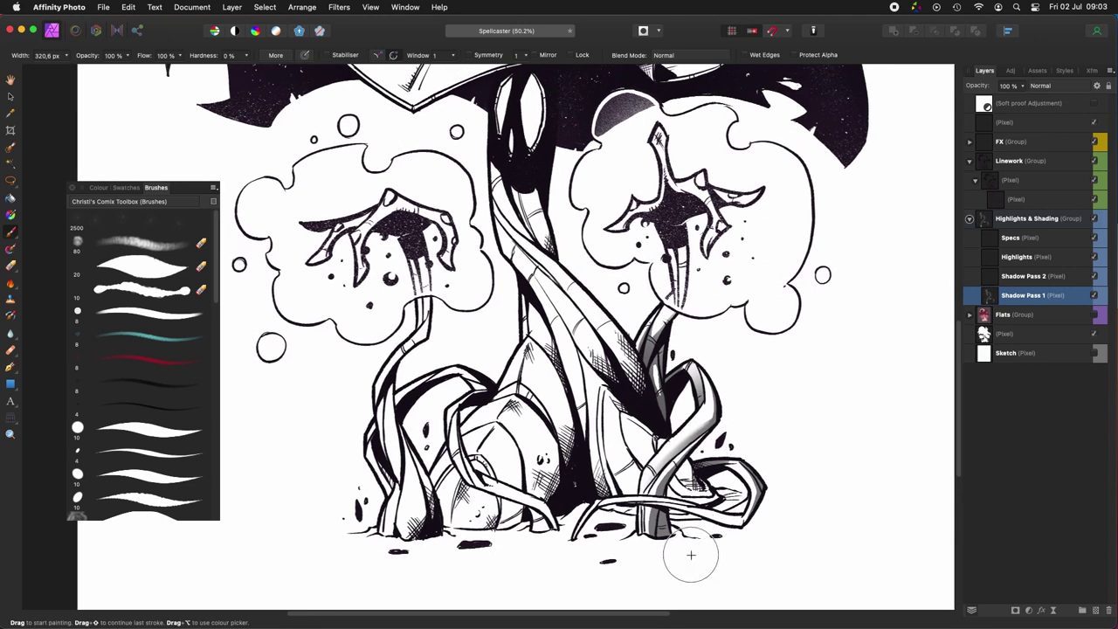
Step: Lasso the wrist below the right hand and shade its upper part with soft grey
scroll(655, 524, "up", 10)
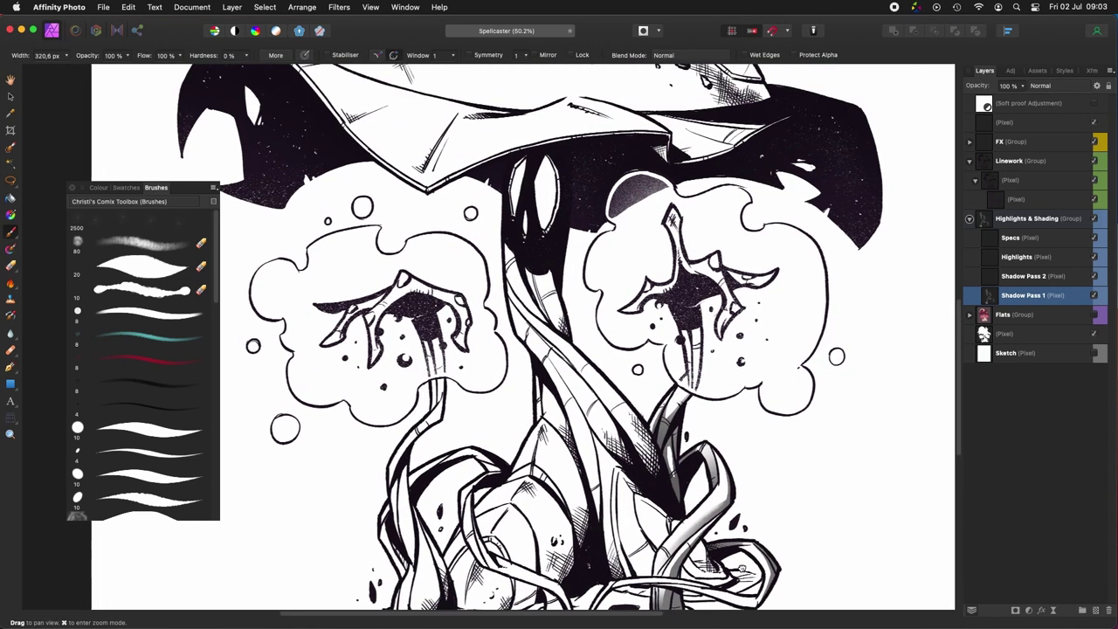
scroll(655, 524, "right", 1)
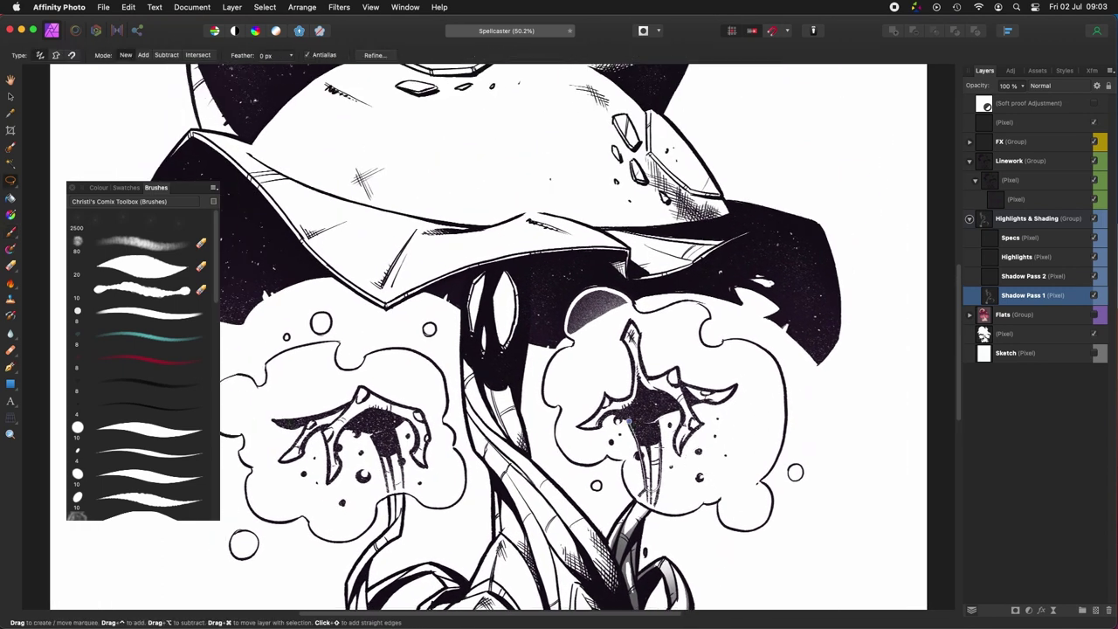
key("b")
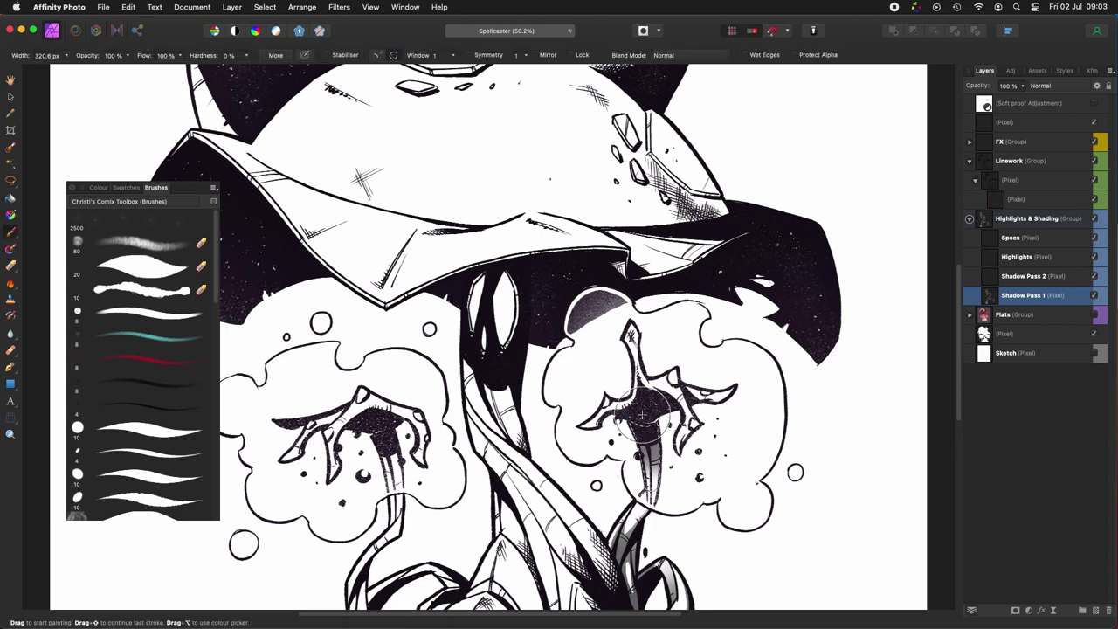
scroll(743, 432, "left", 5)
Step: Lasso the wrist below the left hand, shade its upper part with soft grey and clear the selection
key("l")
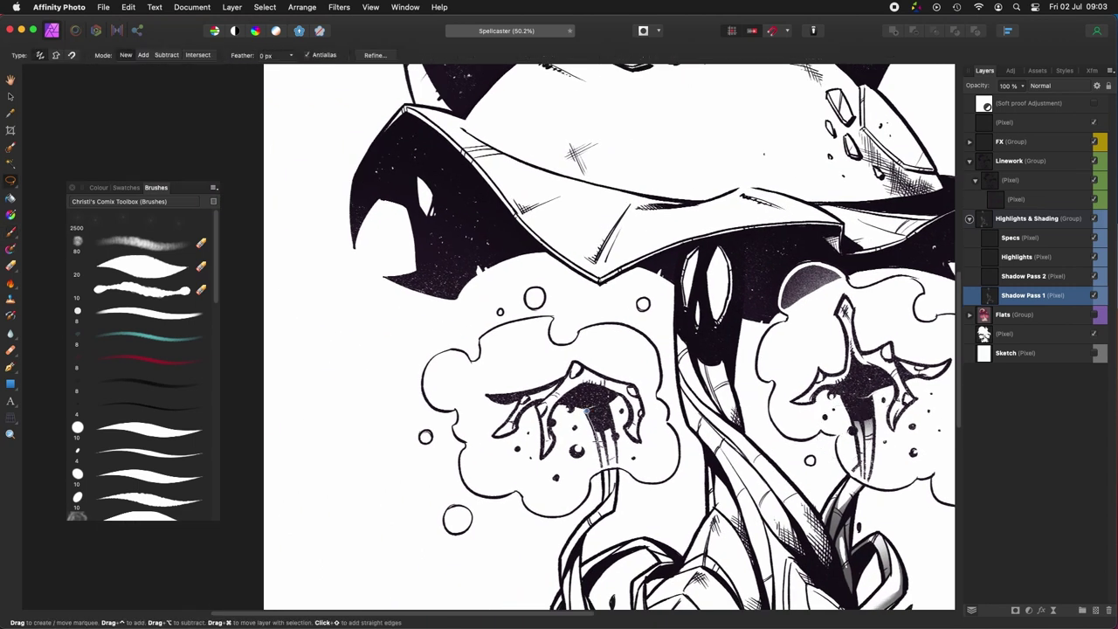
key("b")
left_click_drag(585, 406, 589, 409)
key("super+d")
left_click_drag(679, 488, 721, 444)
Step: Lasso the lowest bulb segment at the trunk base, shade it with soft grey and clear the selection
key("l")
mouse_move(774, 519)
left_mouse_down()
mouse_move(680, 516)
mouse_move(616, 476)
mouse_move(719, 378)
mouse_move(706, 373)
left_mouse_up()
scroll(615, 474, "right", 3)
scroll(616, 474, "up", 1)
key("b")
key("l")
mouse_move(510, 521)
left_mouse_down()
mouse_move(614, 543)
mouse_move(622, 515)
left_mouse_up()
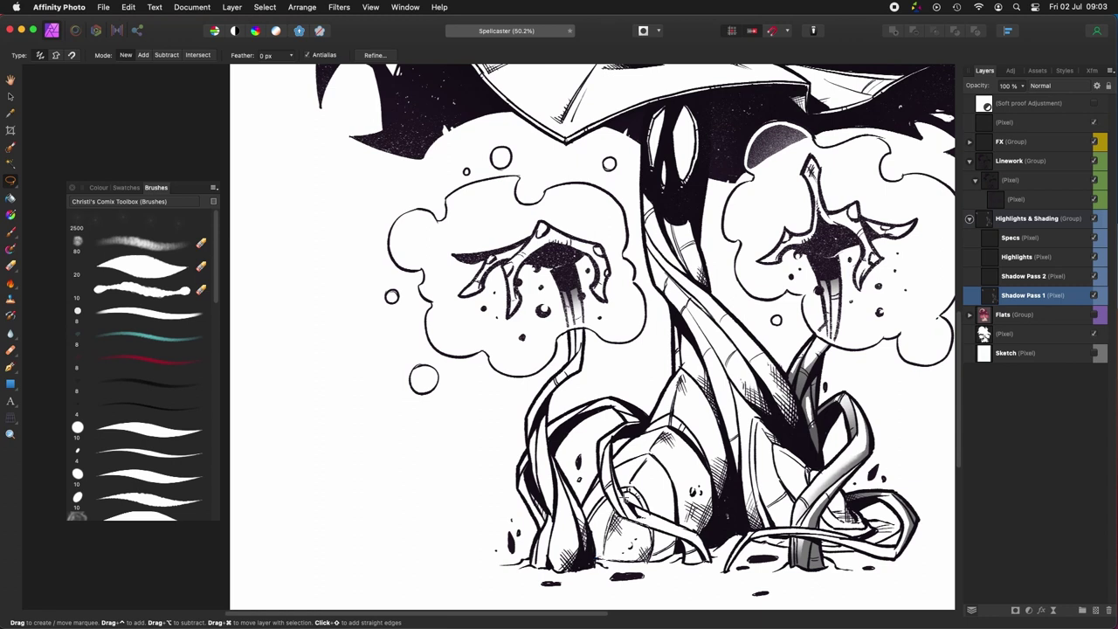
key("b")
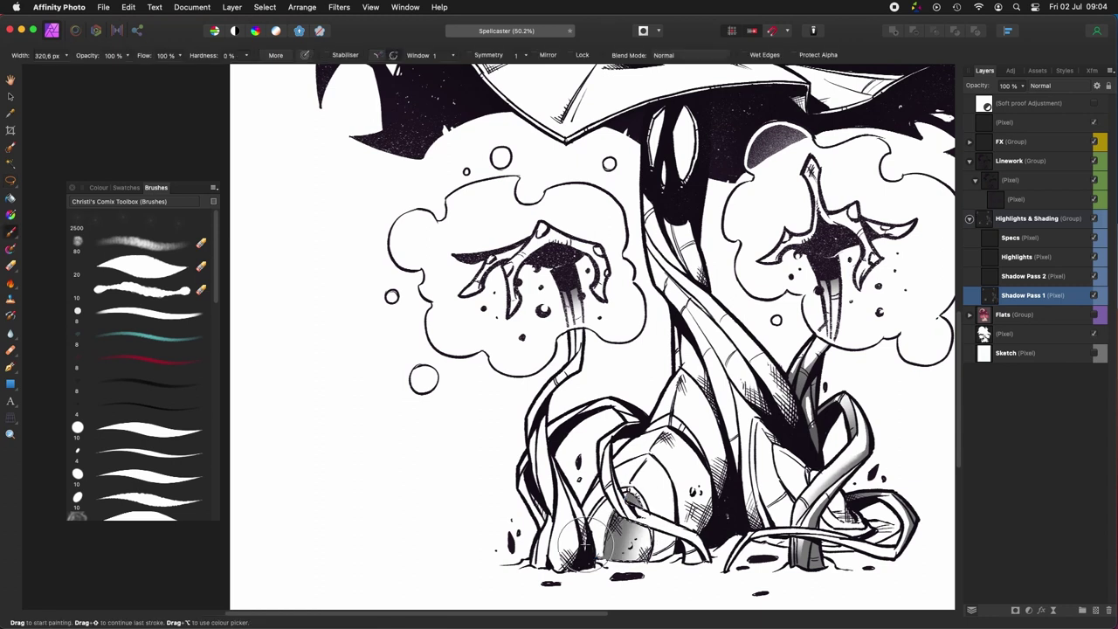
mouse_move(580, 548)
left_mouse_down()
mouse_move(666, 521)
mouse_move(622, 579)
mouse_move(686, 542)
mouse_move(589, 505)
left_mouse_up()
key("super+d")
Step: Shade the small oval rim above the lowest bulb segment and the narrow band on the upper shell with soft grey
key("l")
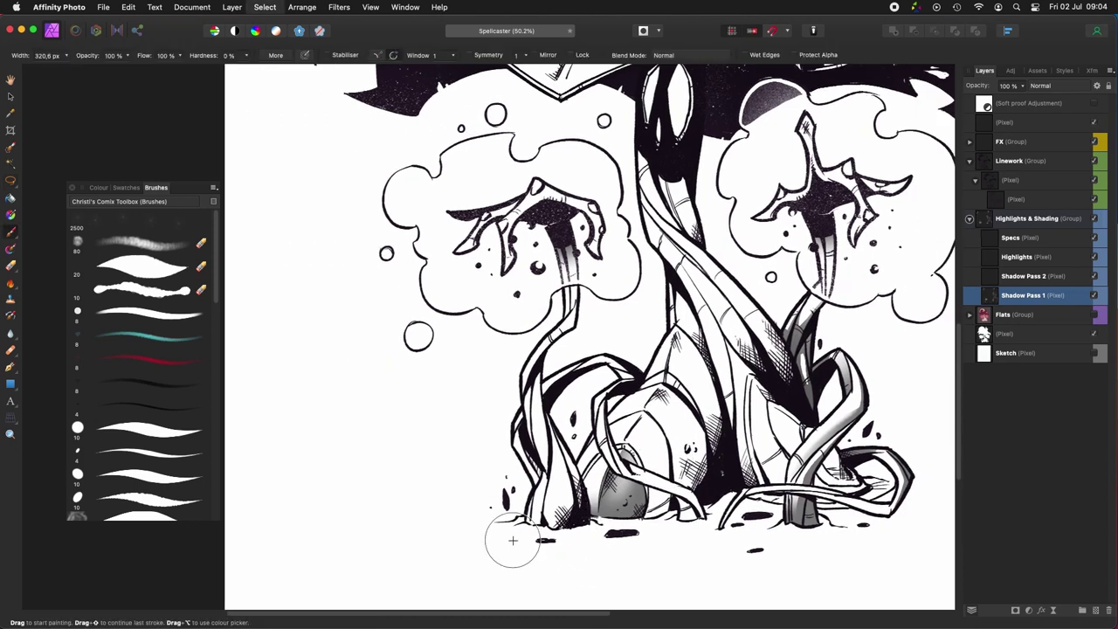
scroll(512, 536, "right", 3)
scroll(512, 536, "up", 1)
scroll(544, 479, "down", 2)
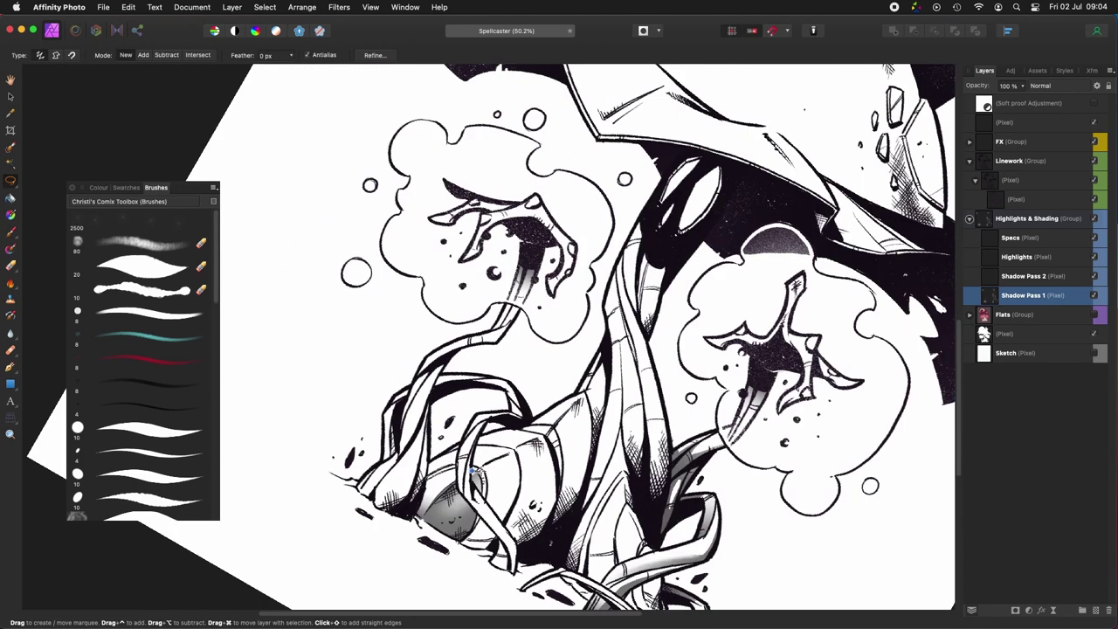
scroll(437, 473, "up", 2)
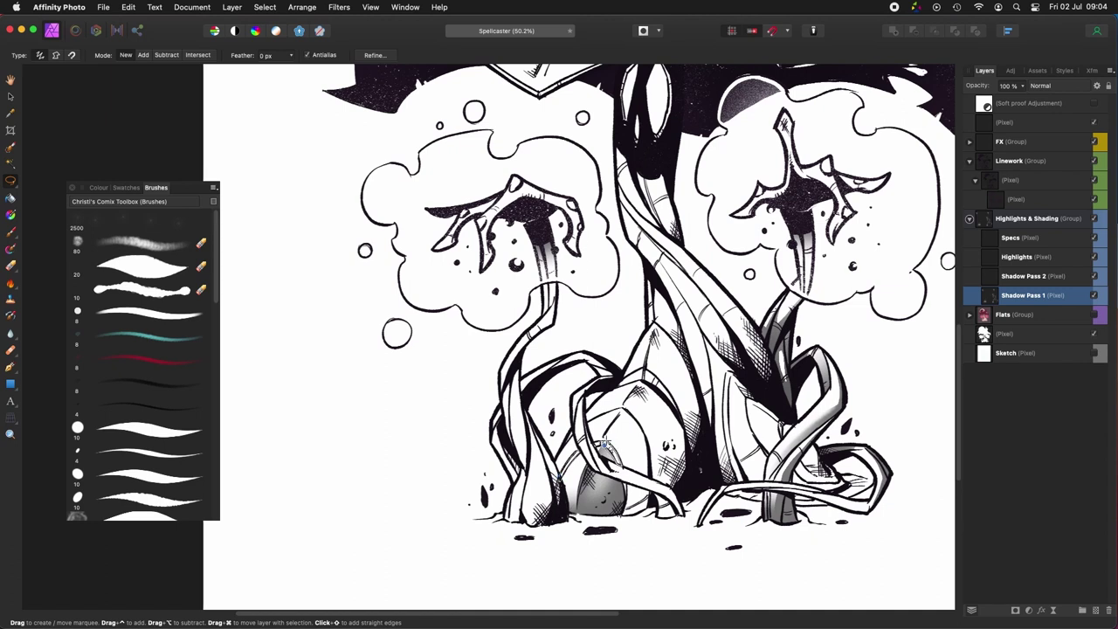
scroll(576, 341, "right", 3)
scroll(577, 341, "up", 3)
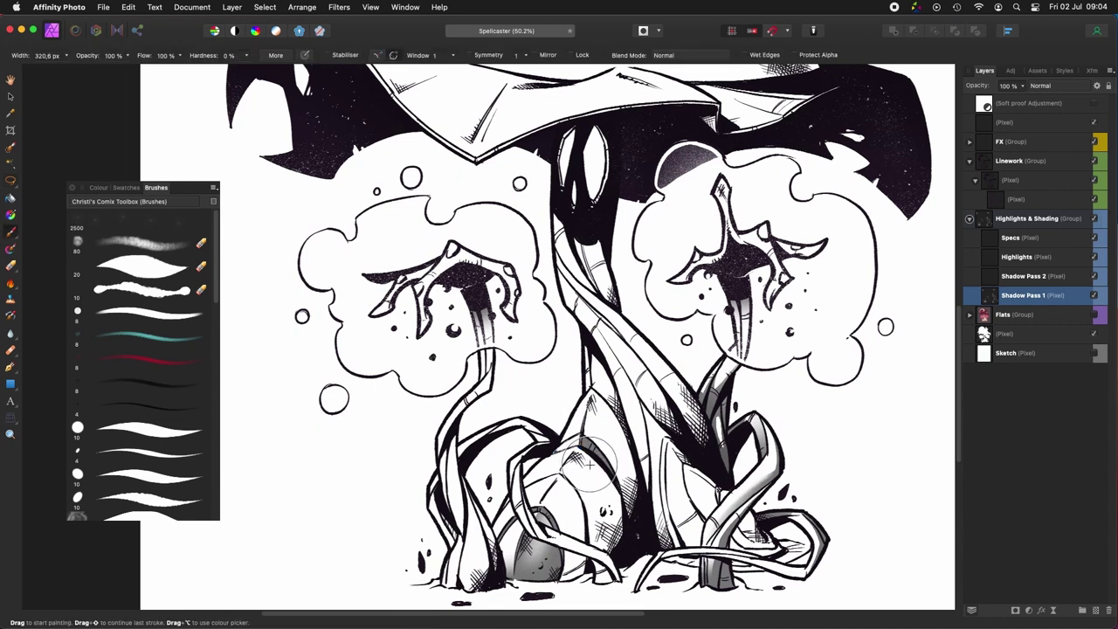
Step: Lasso the pointed upper shell segment beside the trunk and shade it with the brush enlarged to 560.7 px
scroll(554, 450, "down", 2)
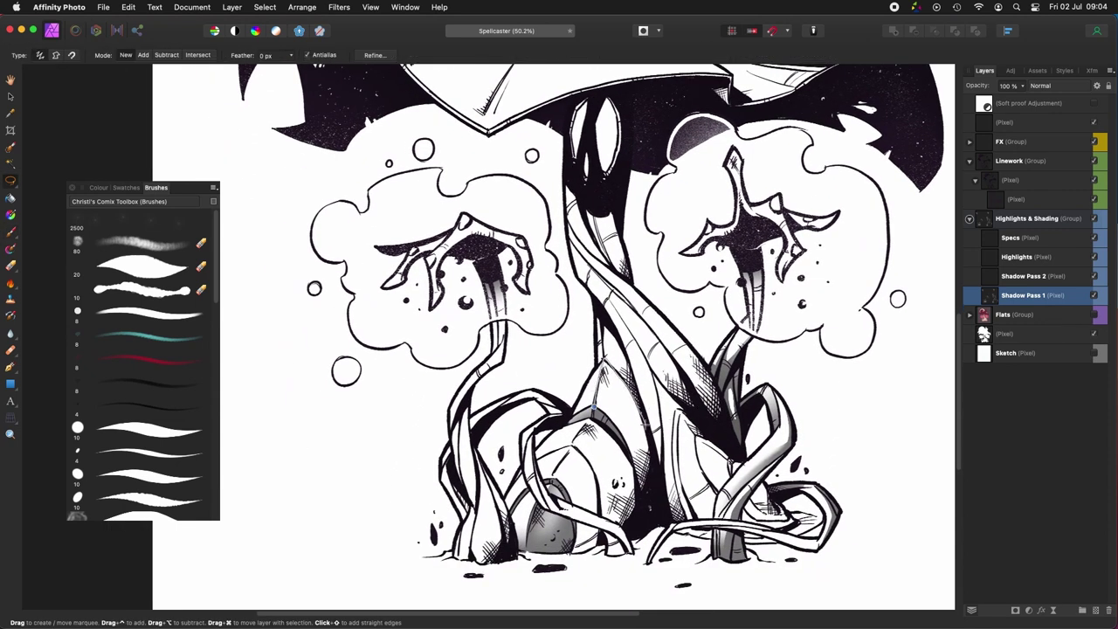
scroll(596, 410, "right", 2)
key("b")
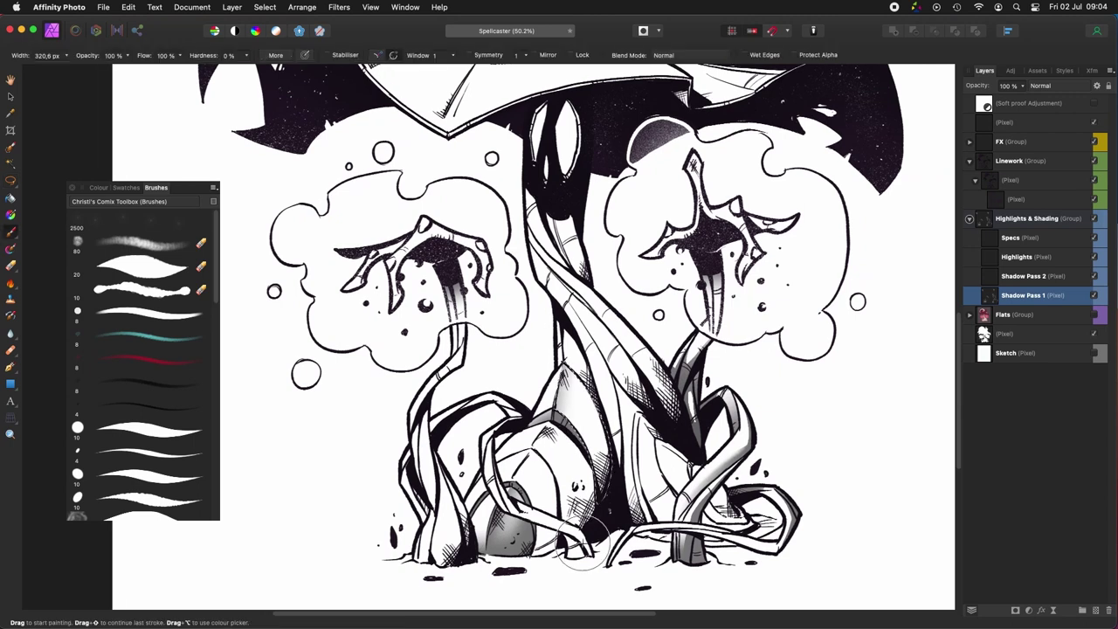
key("]")
key("]")
key("]")
left_click_drag(564, 384, 636, 498)
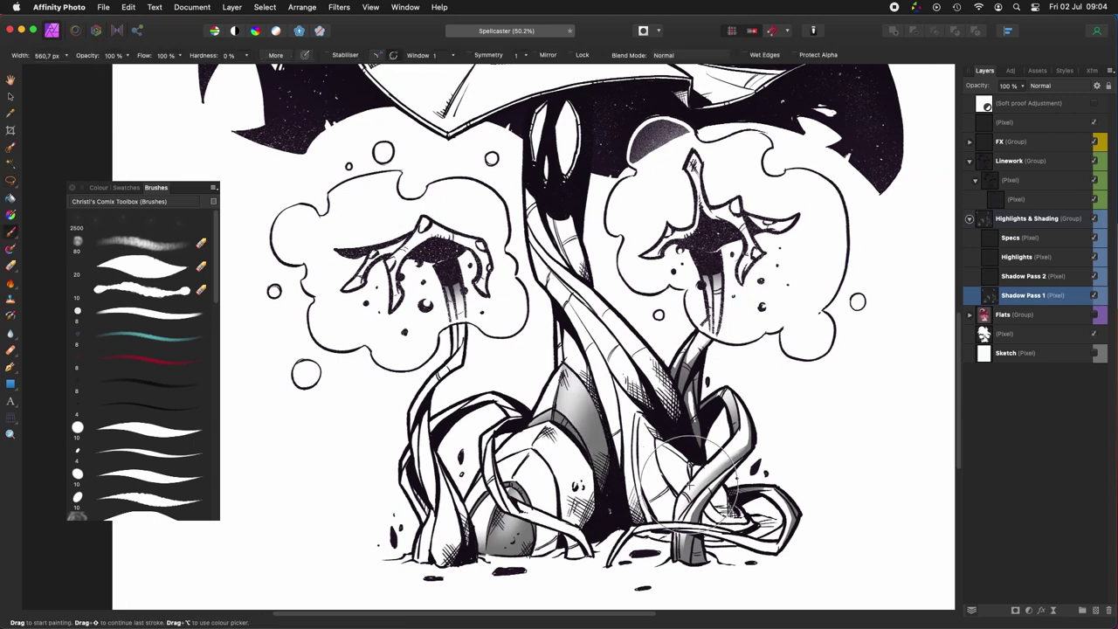
left_click_drag(671, 462, 749, 507)
Step: Lasso the large curved shell segment with the small pits and shade it with soft grey
scroll(653, 436, "down", 2)
scroll(652, 437, "left", 1)
key("l")
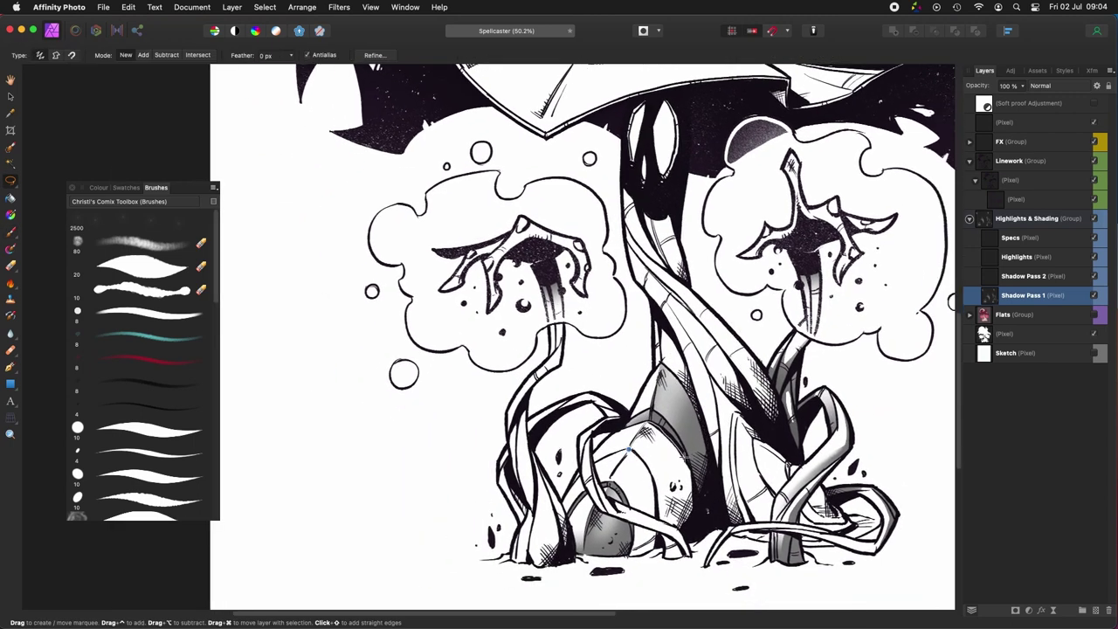
key("b")
scroll(635, 452, "right", 4)
scroll(635, 452, "down", 3)
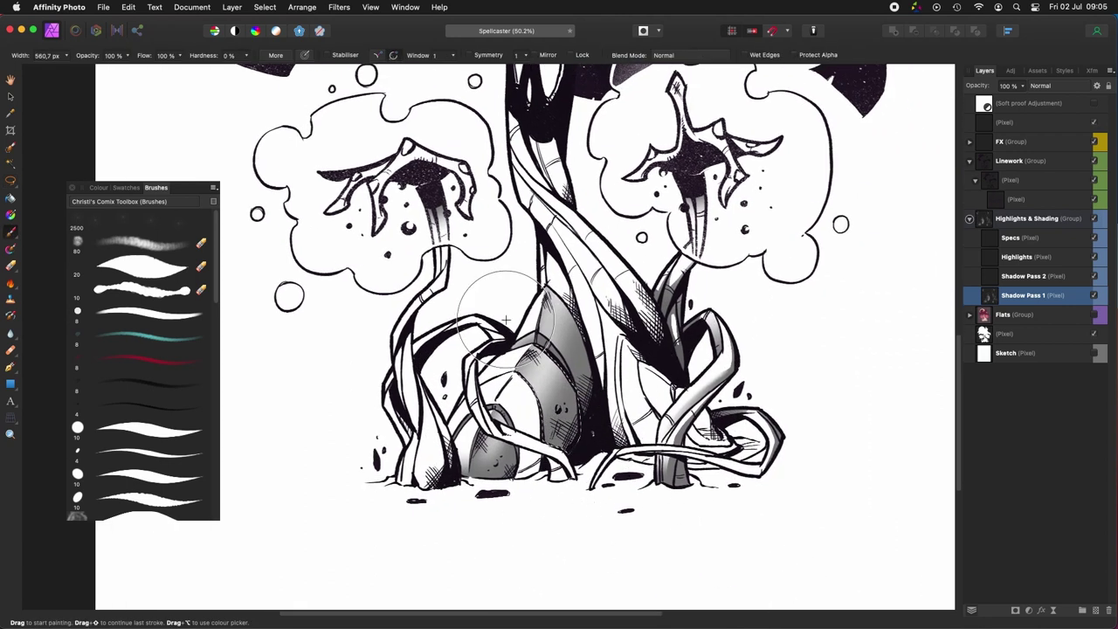
Step: Lasso the next shell segment between the pitted one and the oval rim and shade it with soft grey
scroll(664, 524, "up", 3)
scroll(664, 524, "left", 3)
key("l")
scroll(698, 537, "down", 1)
scroll(699, 537, "left", 2)
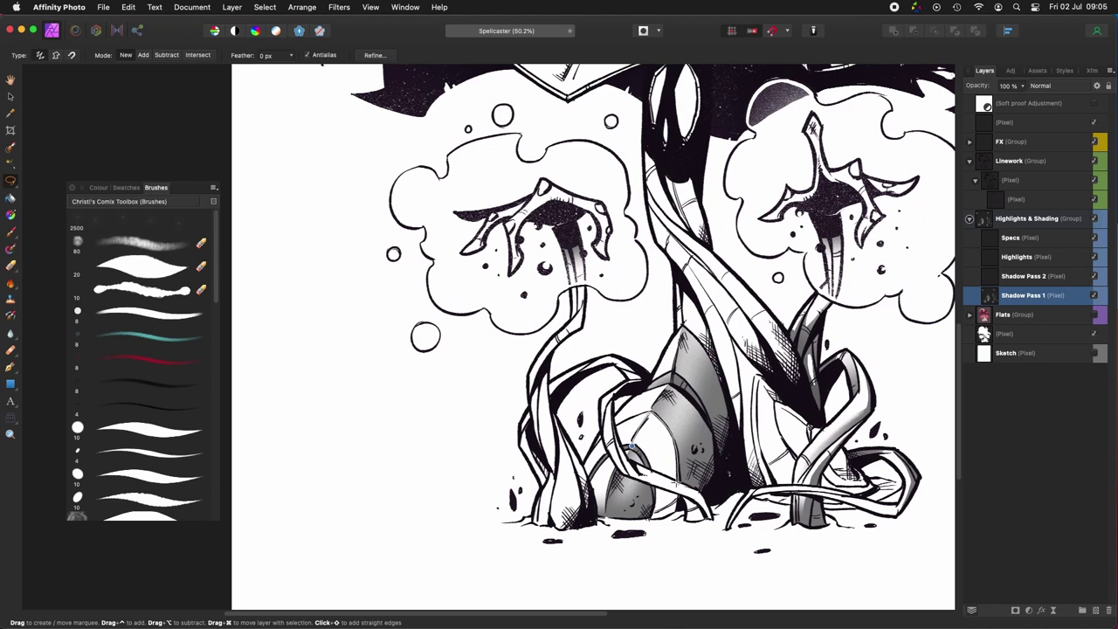
scroll(651, 518, "right", 2)
key("b")
scroll(656, 544, "up", 6)
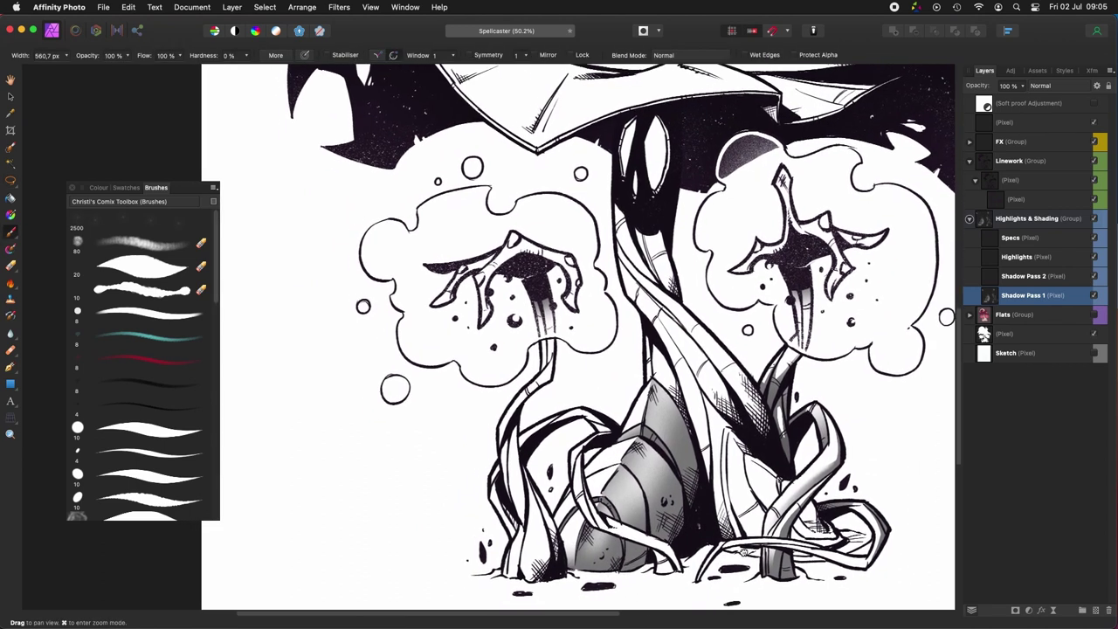
Step: Shade the remaining lower-left shell segment and the trunk sliver above the pointed segment with soft grey
key("l")
key("b")
key("e")
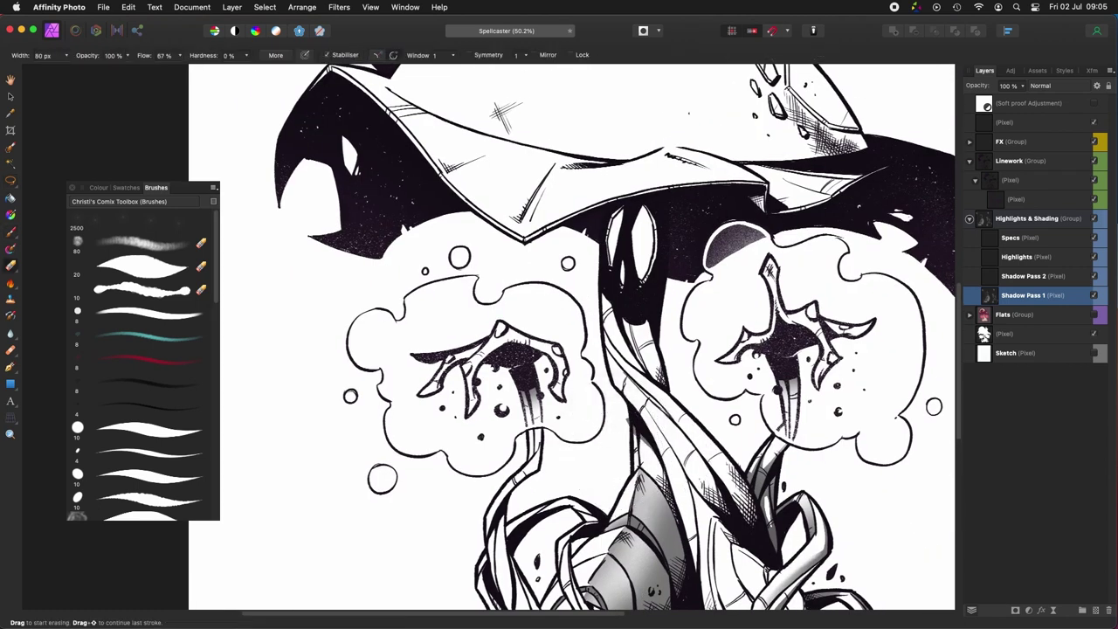
key("l")
key("e")
key("b")
mouse_move(642, 460)
left_mouse_down()
mouse_move(596, 402)
mouse_move(594, 413)
mouse_move(586, 352)
mouse_move(639, 463)
mouse_move(649, 445)
left_mouse_up()
key("l")
key("b")
left_click_drag(739, 501, 799, 429)
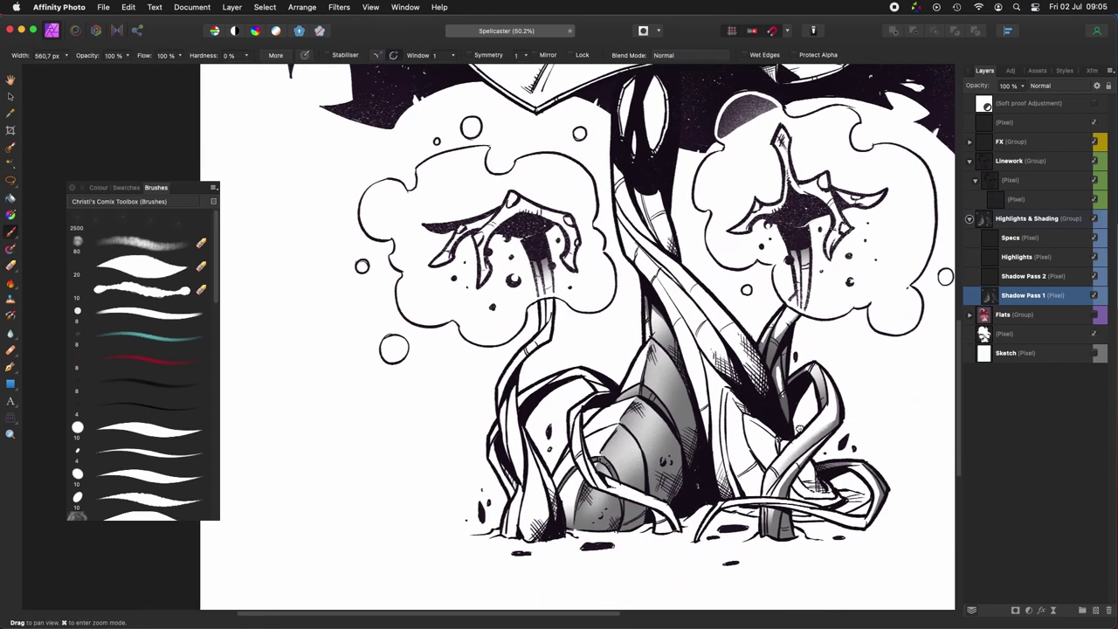
Step: Lasso the neck section below the face and shade its edges with the brush reduced to 179.7 px
scroll(797, 427, "up", 5)
key("l")
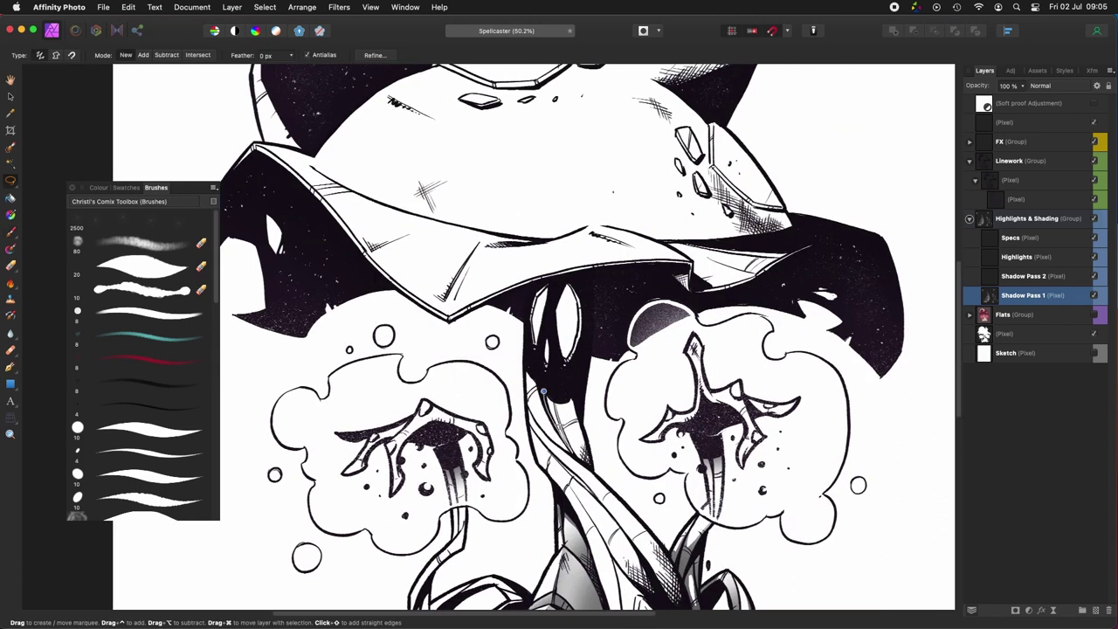
left_click_drag(593, 469, 559, 392)
key("b")
left_click_drag(613, 449, 590, 431)
key("bracketleft")
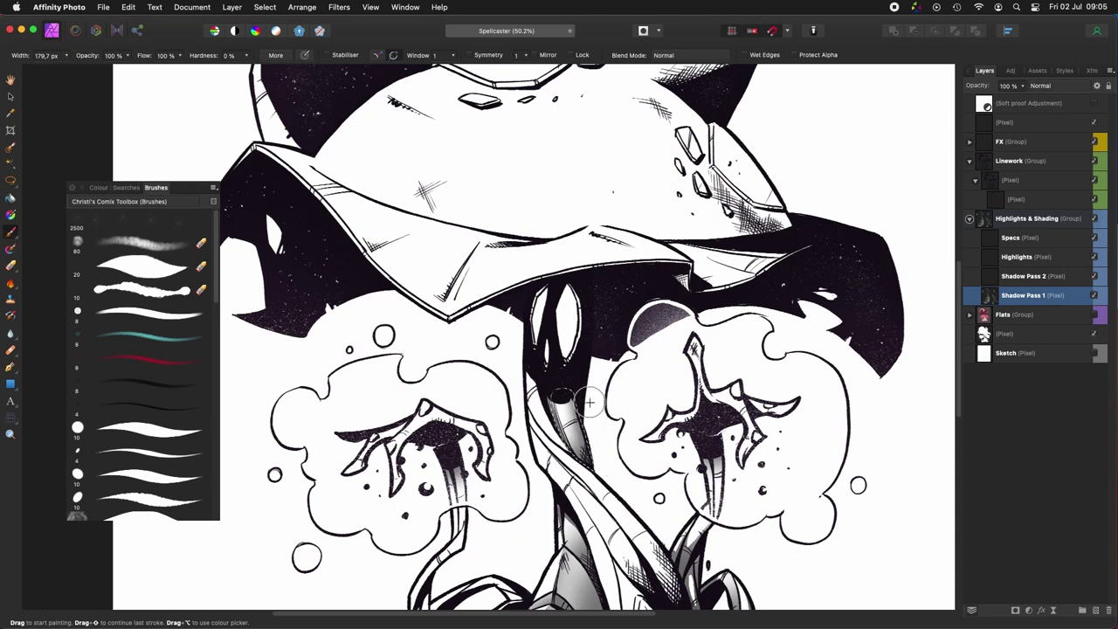
Step: Lasso the narrow strip at the lower trunk beside the black gap and shade it with soft grey
scroll(576, 419, "down", 5)
scroll(576, 419, "right", 2)
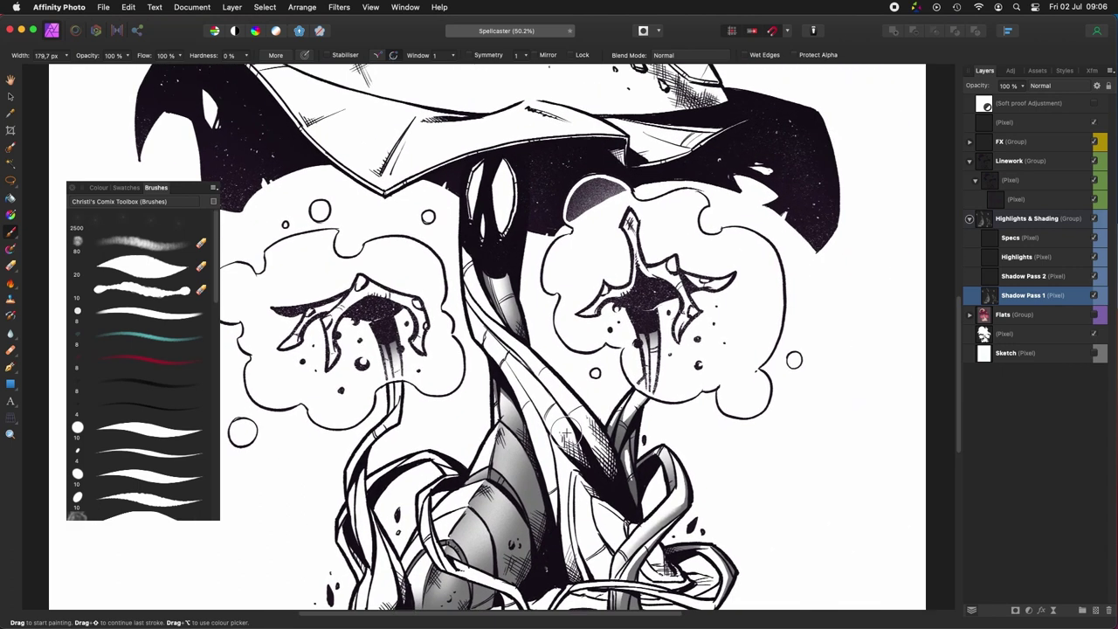
scroll(566, 432, "down", 3)
scroll(566, 433, "right", 1)
key("l")
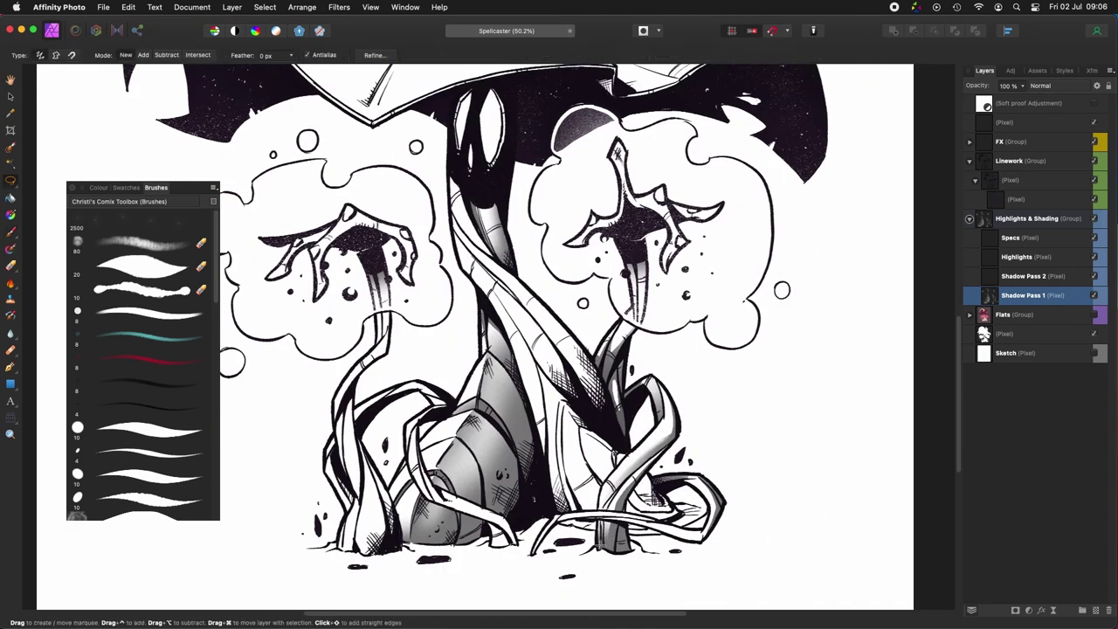
key("b")
scroll(603, 515, "right", 1)
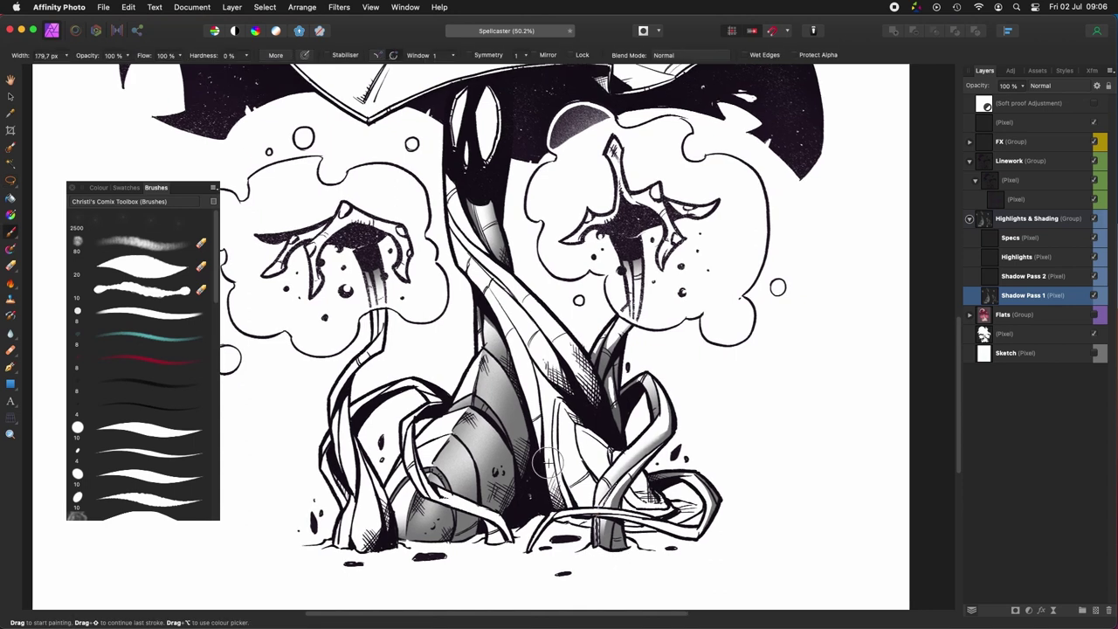
Step: Set the brush colour's lightness to 50 and hide the interface panels around the canvas
left_click(97, 187)
type("50")
key("Return")
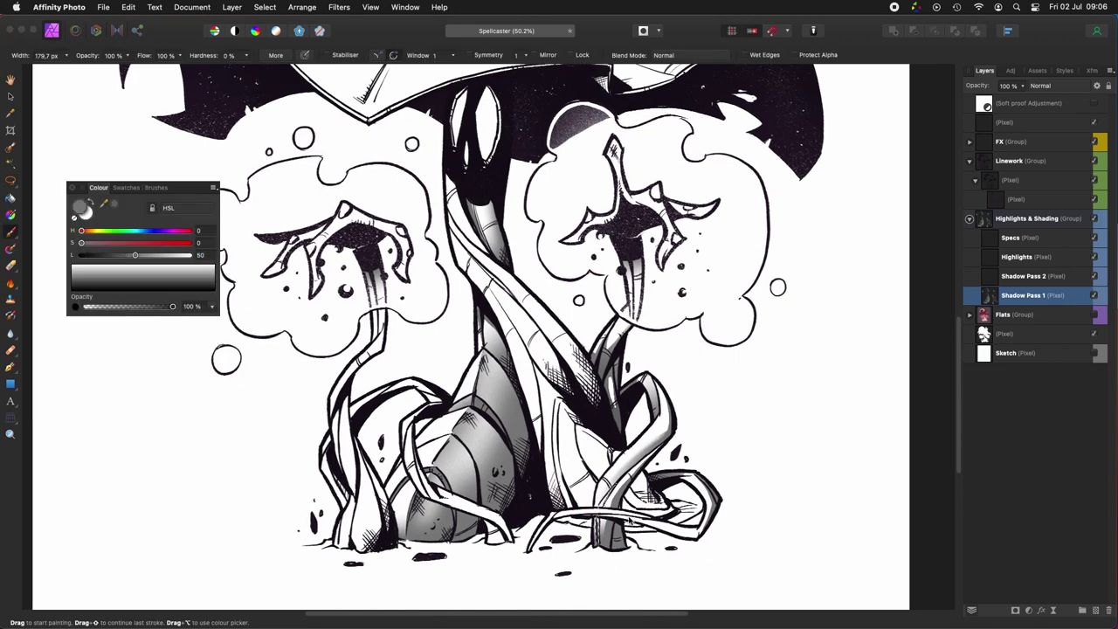
key("Tab")
Step: Shade the thin root running along the ground at the right with lassoed soft grey, rotating the canvas for access and resetting it
scroll(713, 528, "up", 6)
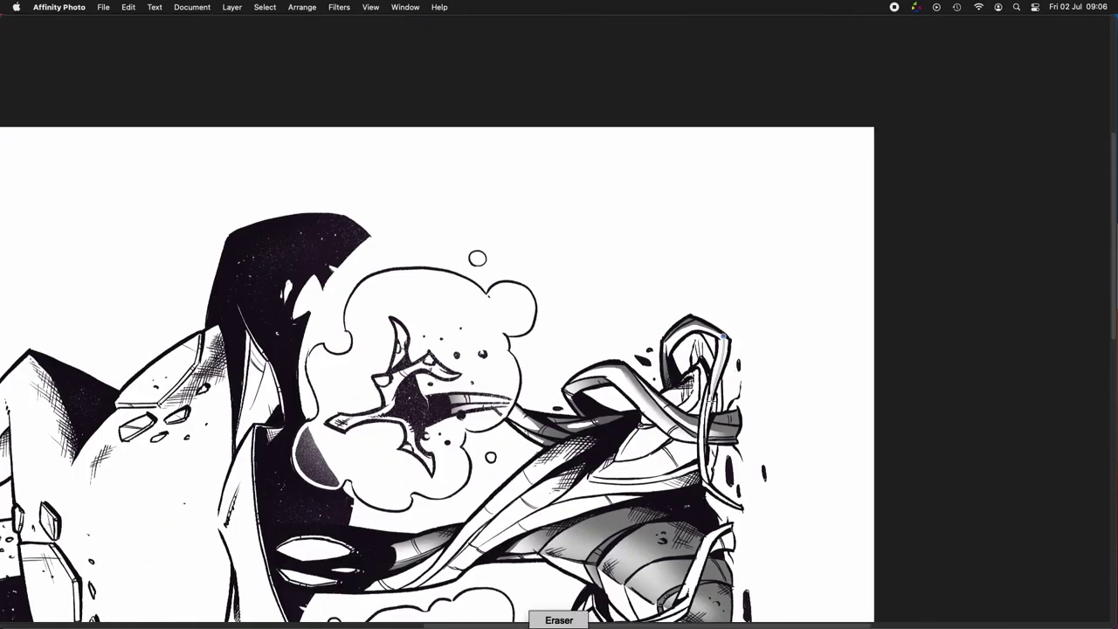
left_click_drag(723, 336, 714, 402)
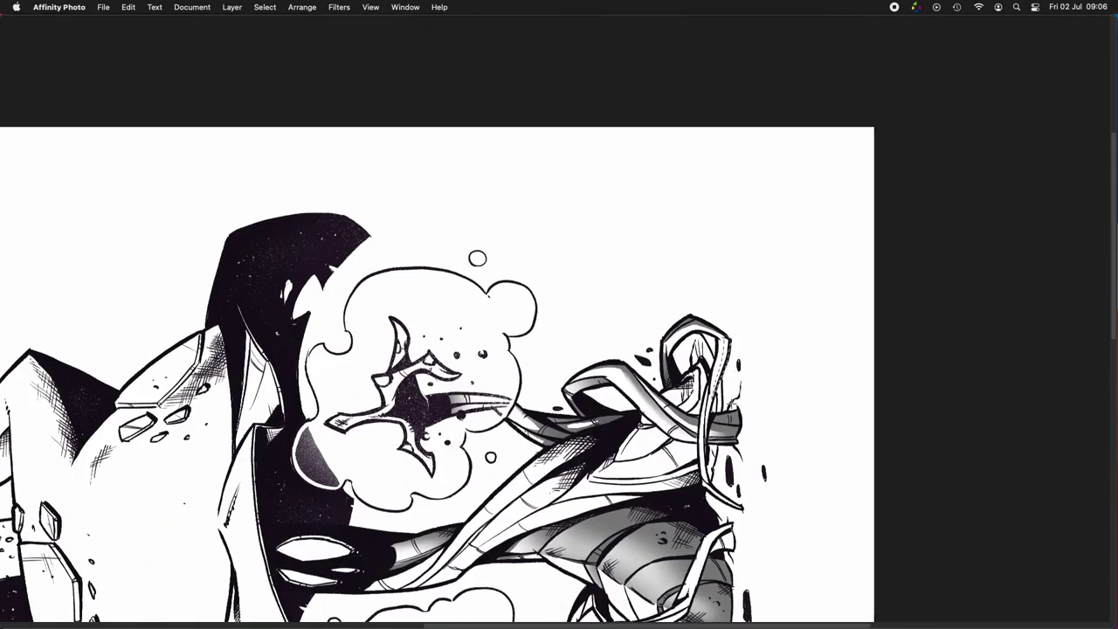
left_click_drag(703, 502, 859, 509)
left_click_drag(641, 486, 699, 496)
left_click_drag(641, 490, 666, 518)
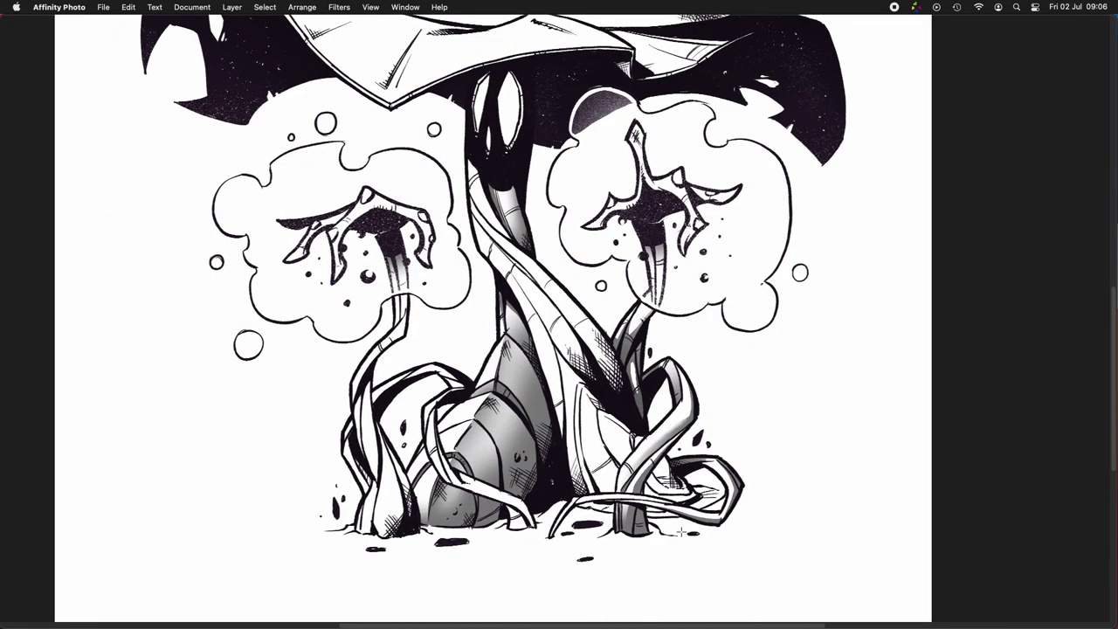
key("alt+Left")
key("alt+Left")
mouse_move(664, 476)
left_mouse_down()
mouse_move(661, 519)
mouse_move(627, 553)
left_mouse_up()
left_click_drag(618, 618, 599, 535)
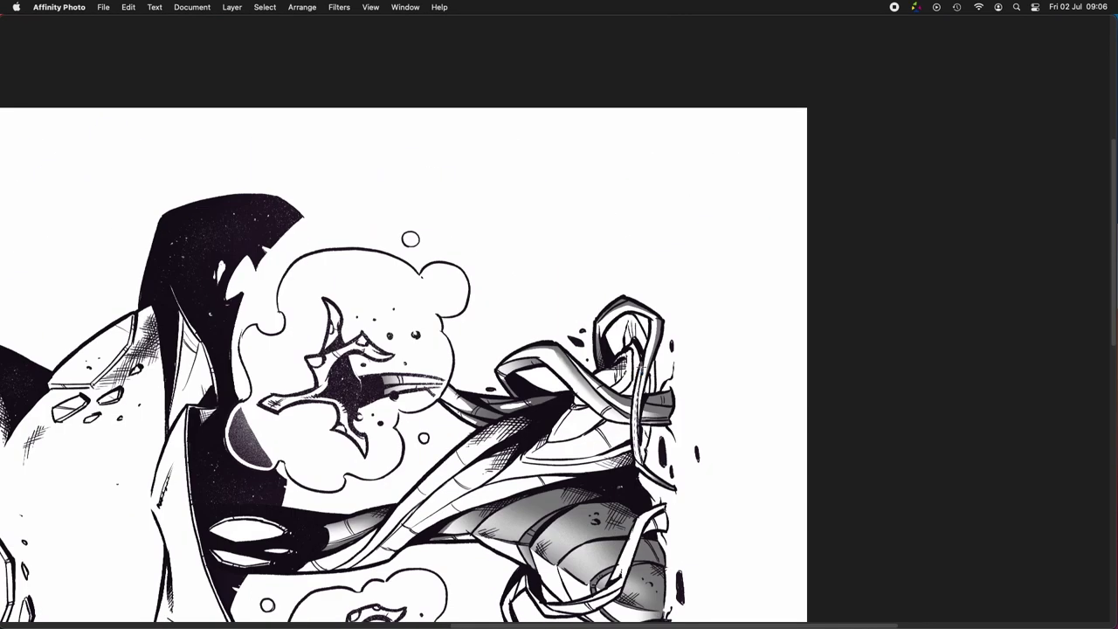
key("alt+super+r")
left_click_drag(607, 485, 670, 562)
Step: Lasso the trunk strip beneath the twisting stem and shade it with soft grey
scroll(555, 401, "right", 1)
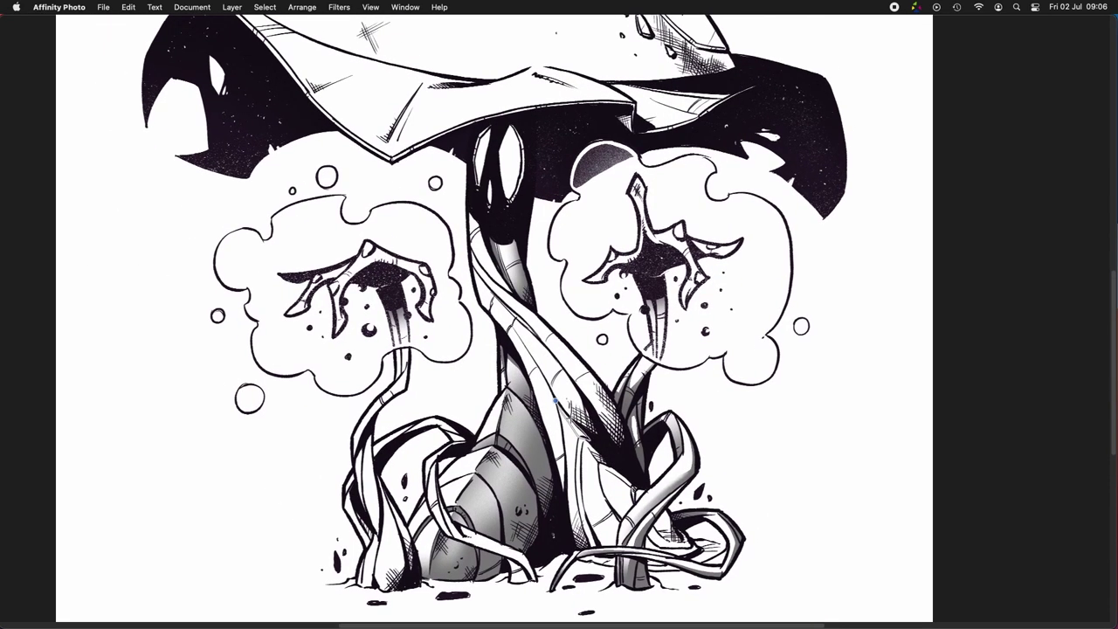
scroll(590, 431, "down", 1)
scroll(590, 432, "left", 1)
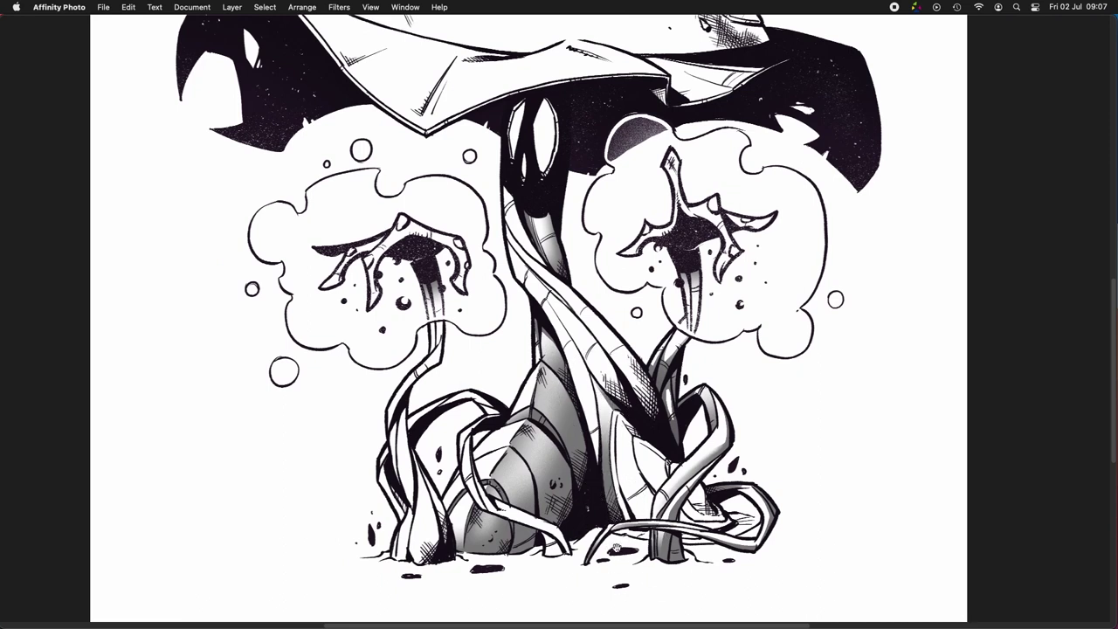
scroll(690, 567, "up", 1)
scroll(690, 568, "left", 1)
Step: Lasso the tip of the left curling root where it meets the ground and shade it with soft grey
scroll(690, 568, "down", 1)
scroll(690, 568, "left", 1)
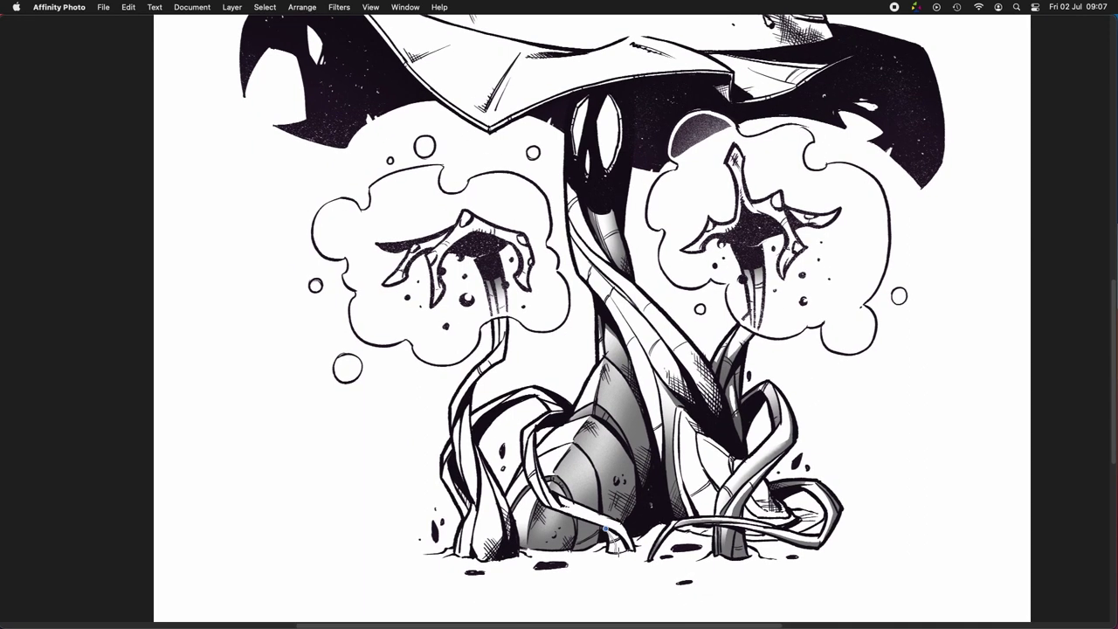
scroll(623, 586, "left", 4)
scroll(623, 586, "down", 1)
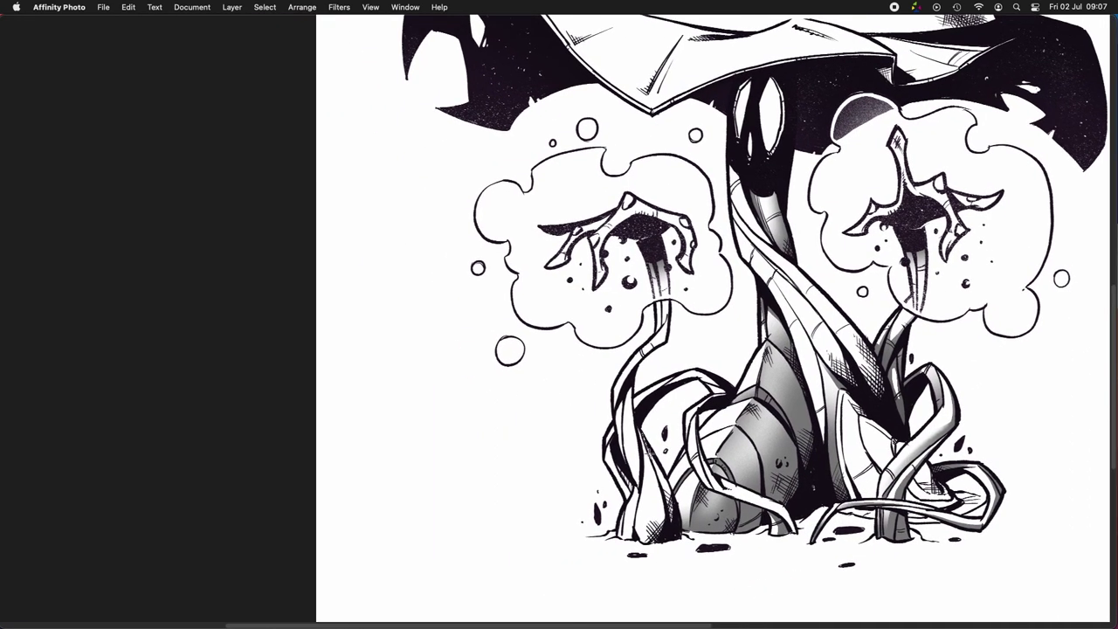
Step: Shade the swollen base of the left arm's root with soft grey and clear the selection
key("b")
mouse_move(643, 434)
left_mouse_down()
mouse_move(685, 537)
mouse_move(669, 521)
mouse_move(635, 418)
mouse_move(670, 495)
mouse_move(643, 410)
mouse_move(679, 521)
mouse_move(640, 419)
left_mouse_up()
key("b")
left_click_drag(668, 489, 662, 524)
key("super+d")
Step: Lasso the outer root section behind the left arm's stem for shading
scroll(668, 520, "right", 3)
key("l")
left_click_drag(543, 451, 559, 487)
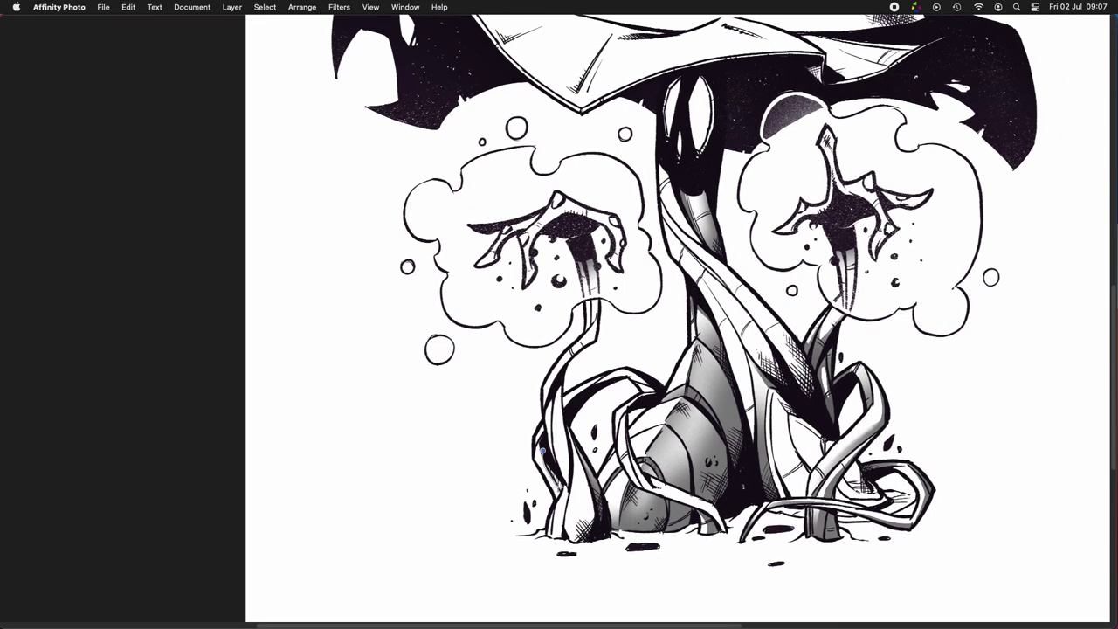
Step: Lasso the narrow strip along the inner edge of the right-hand shell section and shade it with soft grey
scroll(743, 543, "left", 2)
scroll(819, 489, "up", 5)
scroll(819, 489, "right", 4)
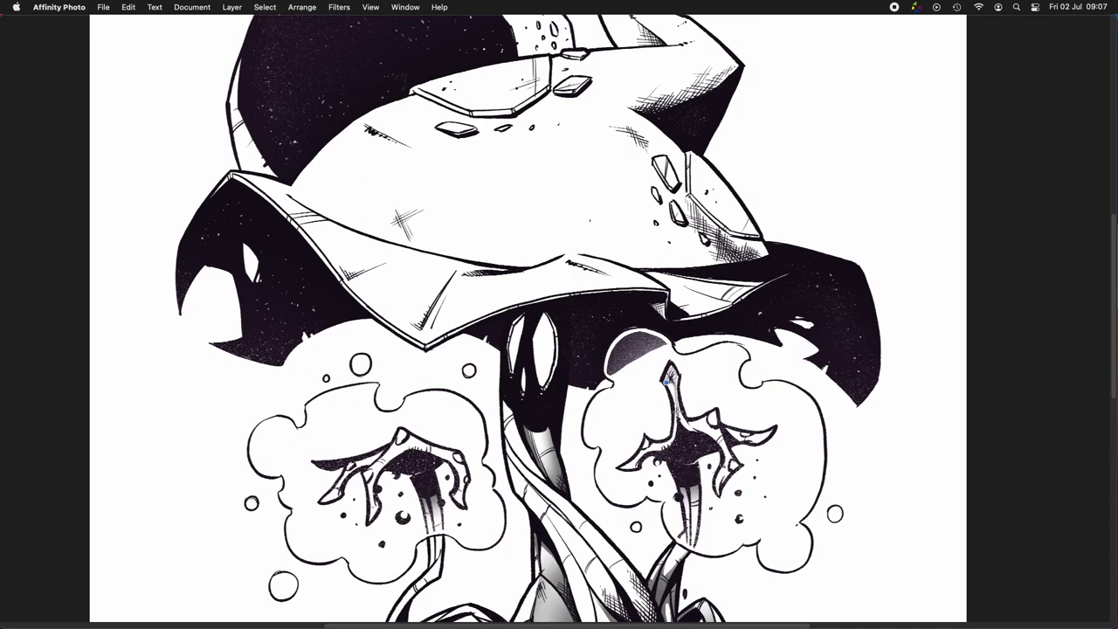
scroll(699, 419, "left", 3)
scroll(699, 419, "down", 1)
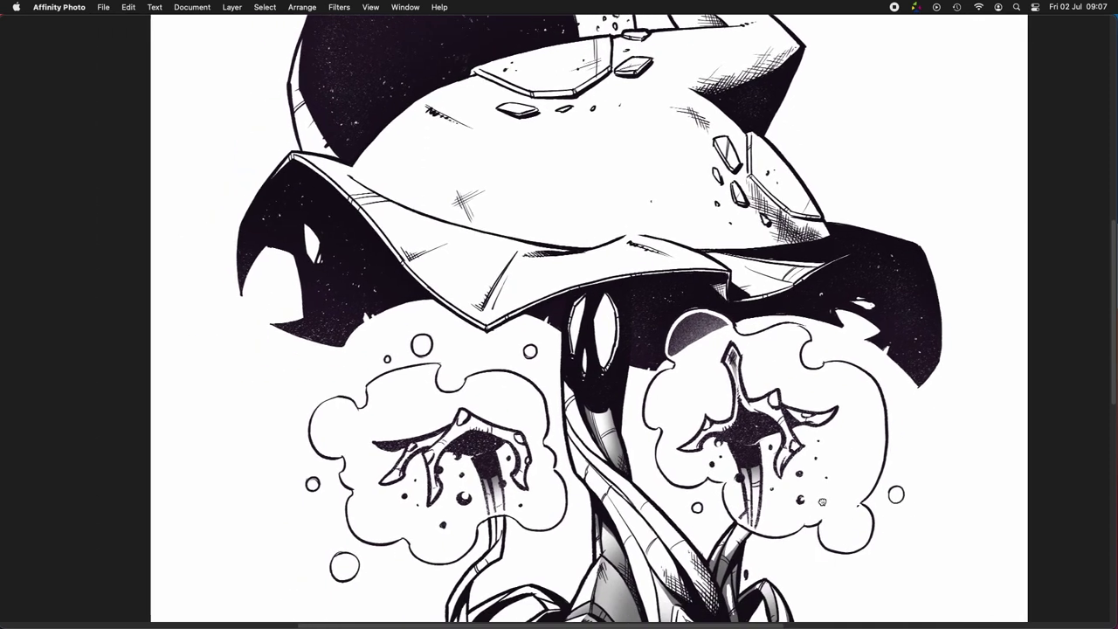
scroll(559, 349, "down", 5)
scroll(559, 350, "right", 3)
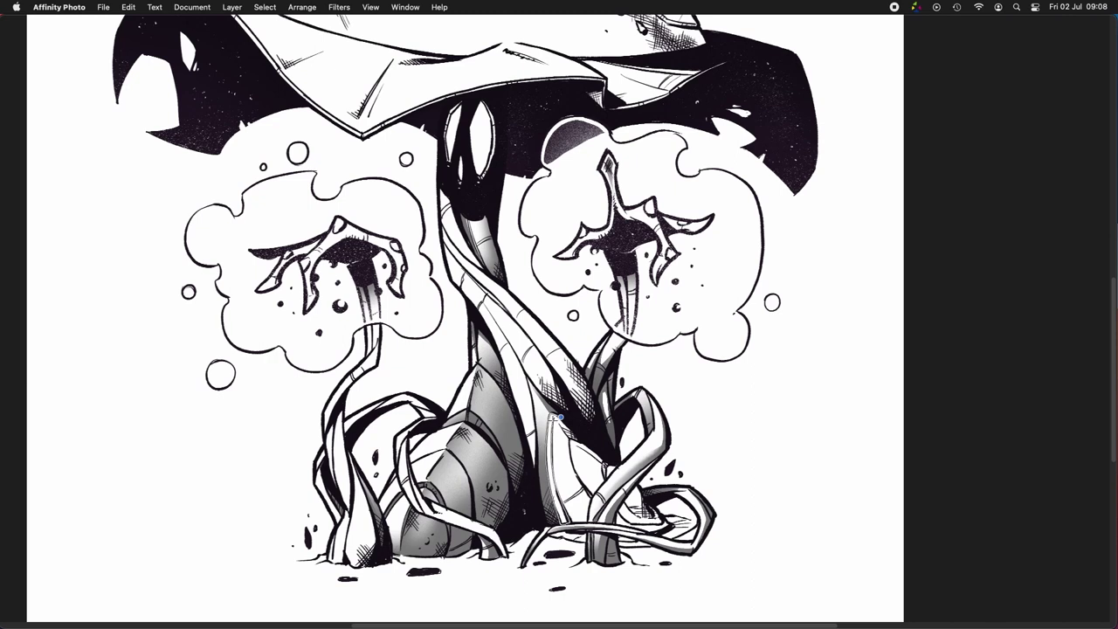
scroll(557, 418, "left", 2)
scroll(557, 417, "right", 3)
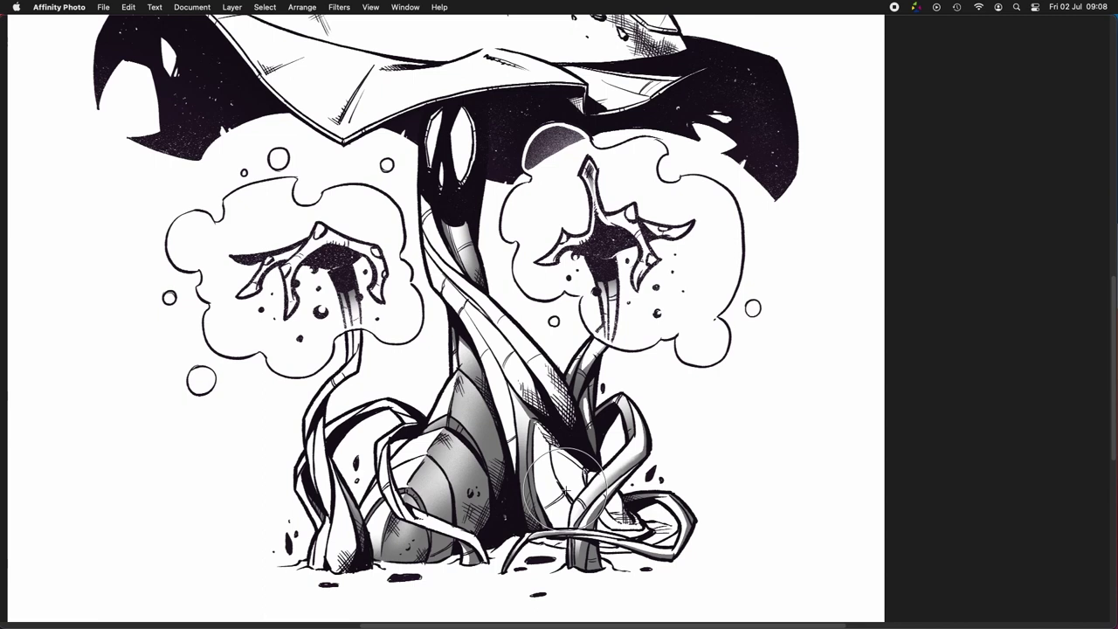
Step: Tint Shadow Pass 1 with a new pixel layer clipped to it and filled with blue-grey HSL 200, 6, 50
key("Tab")
left_click(183, 273)
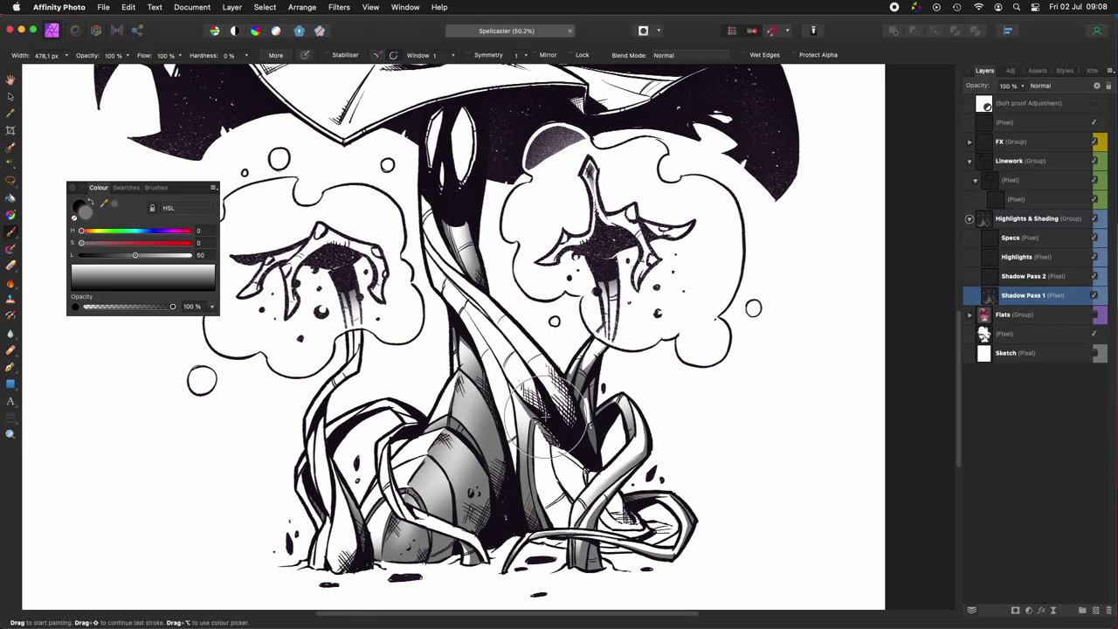
left_click(1096, 610)
left_click_drag(136, 232, 96, 244)
key("alt+BackSpace")
left_click_drag(1000, 300, 1013, 318)
scroll(646, 425, "down", 3)
scroll(646, 424, "up", 2)
left_click(996, 315)
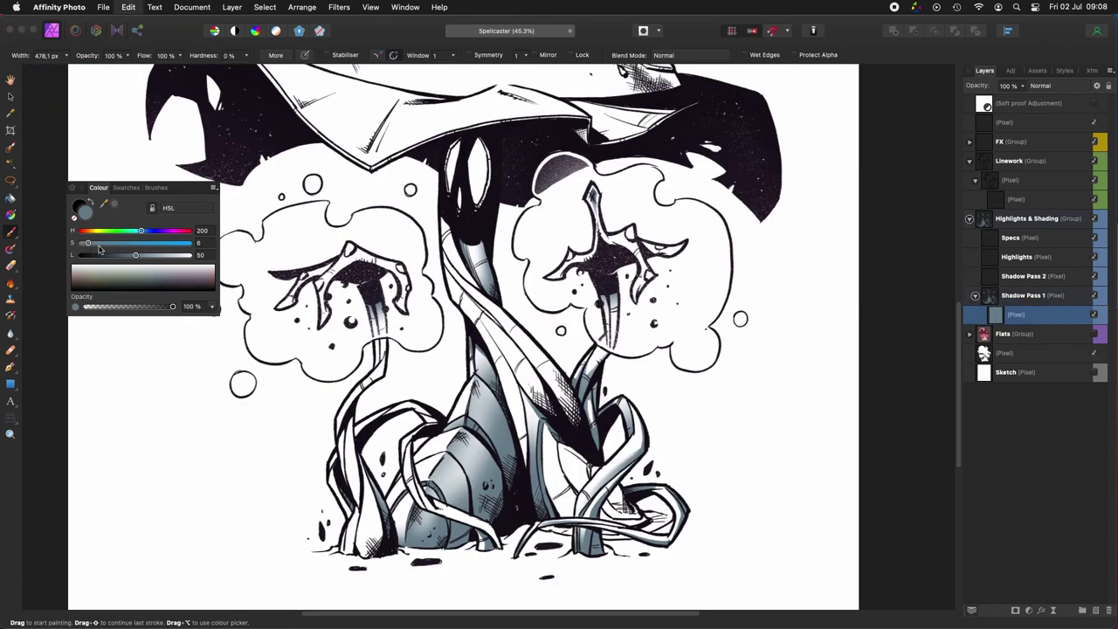
Step: On the Shadow Pass 1 layer, lasso the lower inner part of the right-hand shell section and shade it with soft grey
left_click(1030, 299)
key("l")
scroll(515, 428, "down", 3)
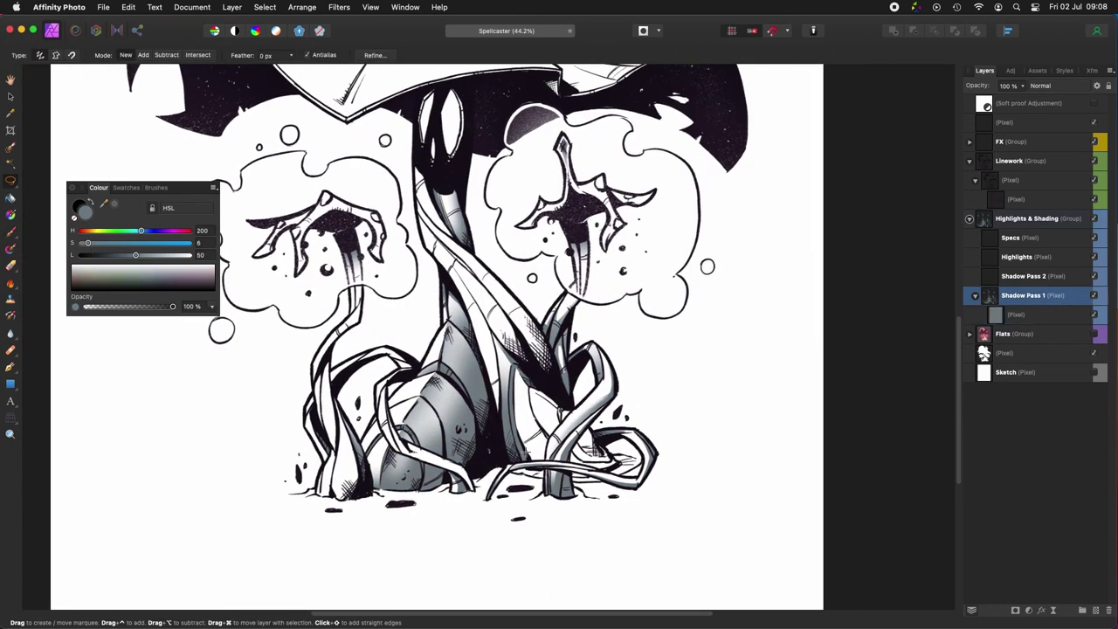
key("b")
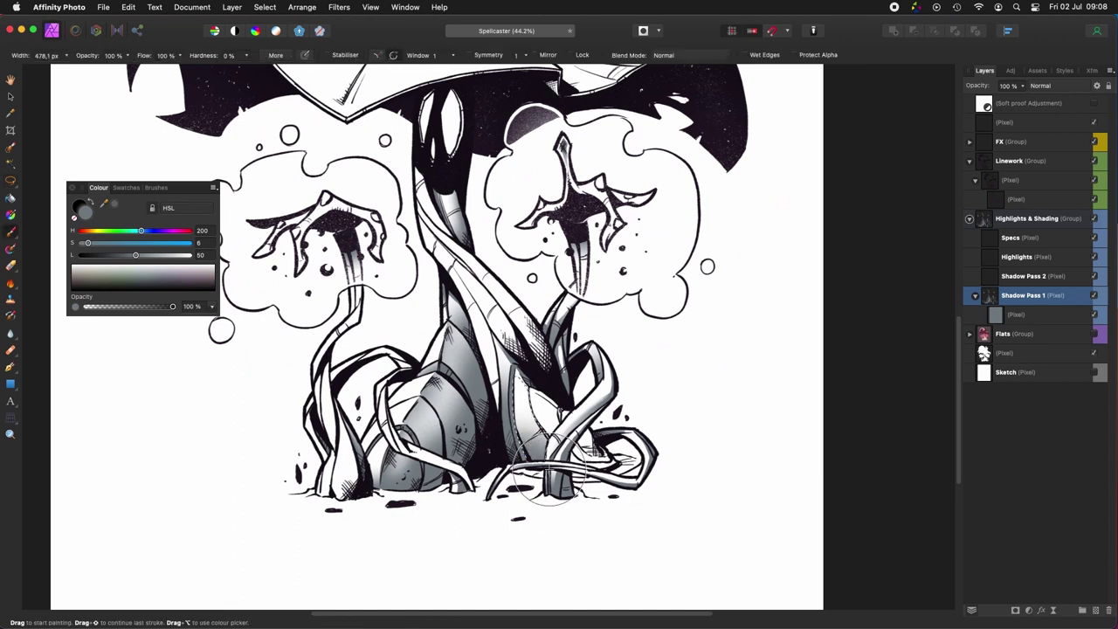
scroll(567, 436, "up", 1)
scroll(567, 436, "up", 1)
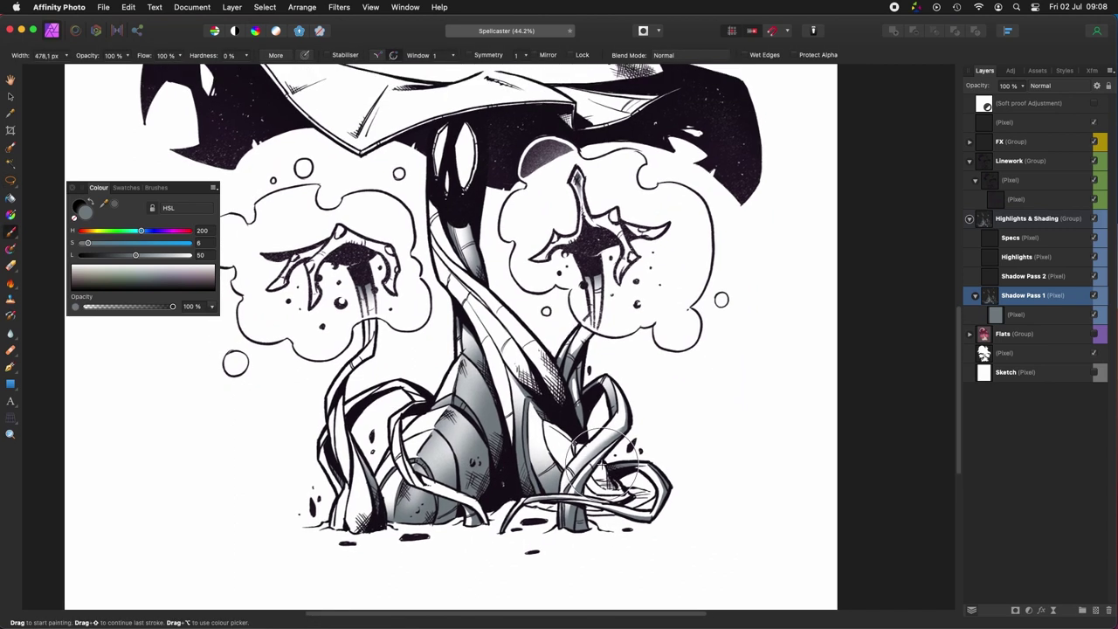
key("l")
key("b")
scroll(706, 411, "left", 1)
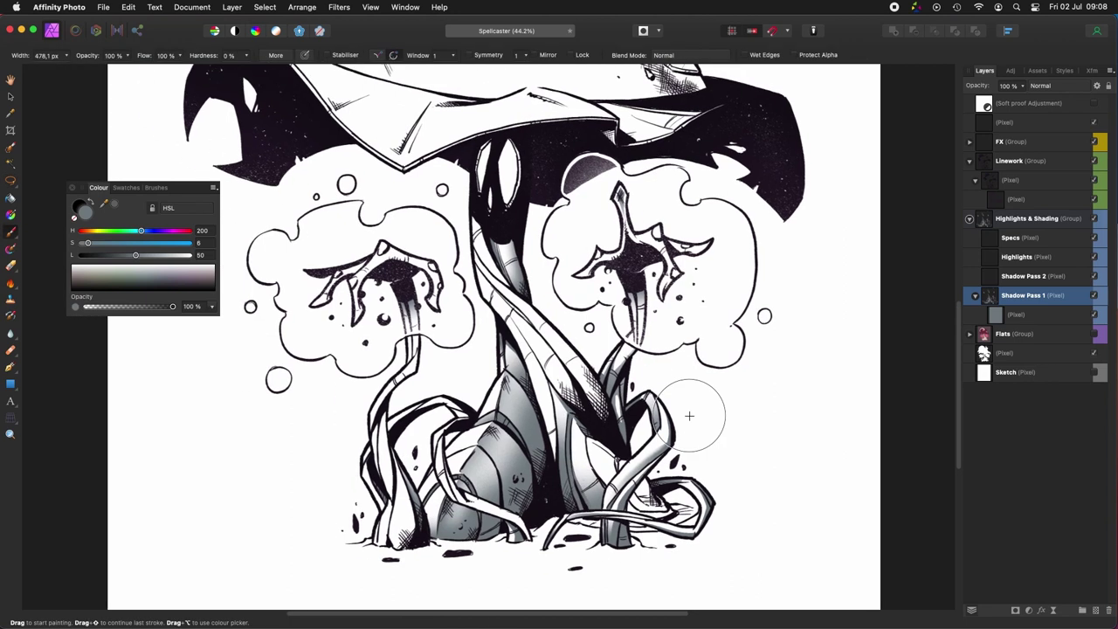
Step: Lasso the next segment of the right-hand shell beneath the twisting stem and shade it with soft grey
key("l")
scroll(638, 367, "down", 2)
left_click_drag(519, 376, 550, 400)
key("b")
scroll(552, 398, "up", 1)
key("l")
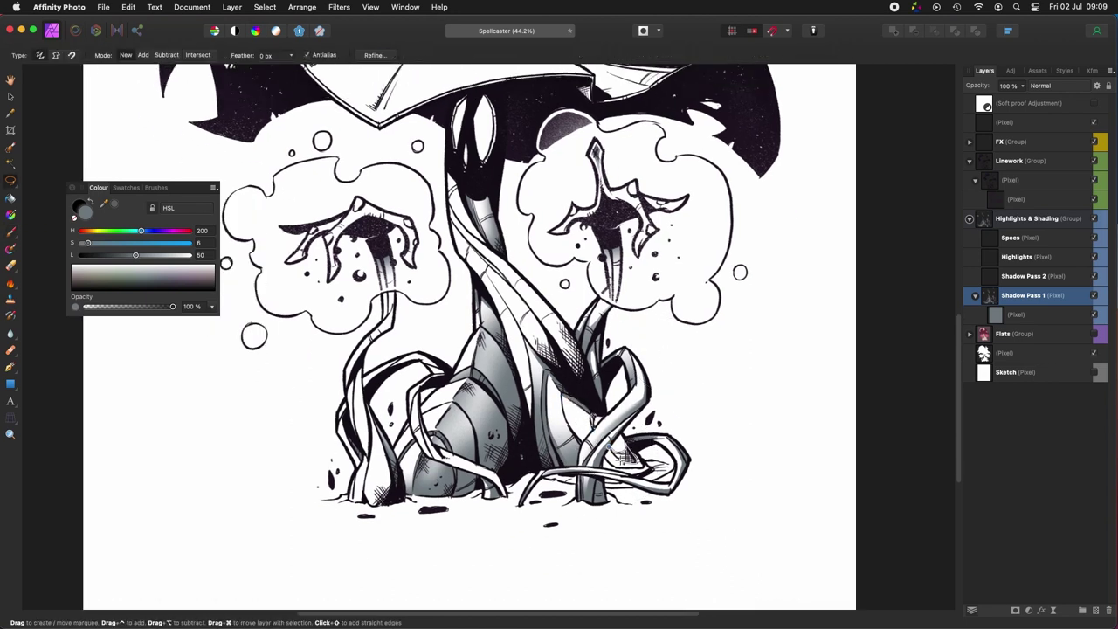
key("b")
Step: Lasso the right-hand shell's outer edge and the hatched part behind the crossing root, and shade both with soft grey
left_click_drag(653, 492, 705, 498)
scroll(706, 499, "right", 1)
key("l")
left_click_drag(572, 462, 567, 465)
key("b")
scroll(639, 514, "left", 1)
key("l")
scroll(653, 514, "right", 1)
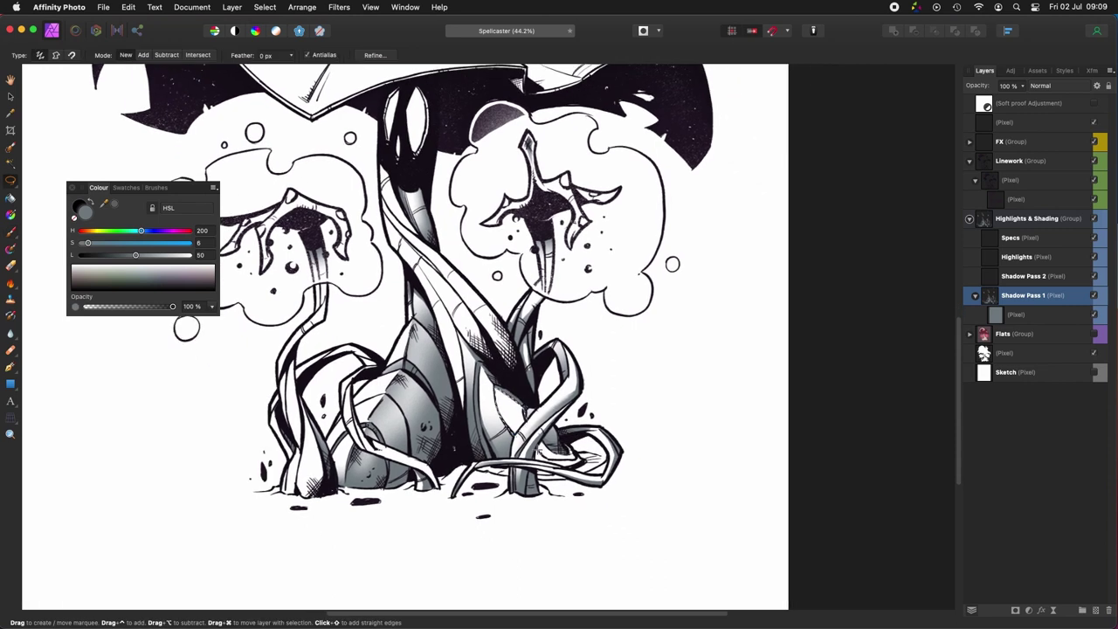
key("b")
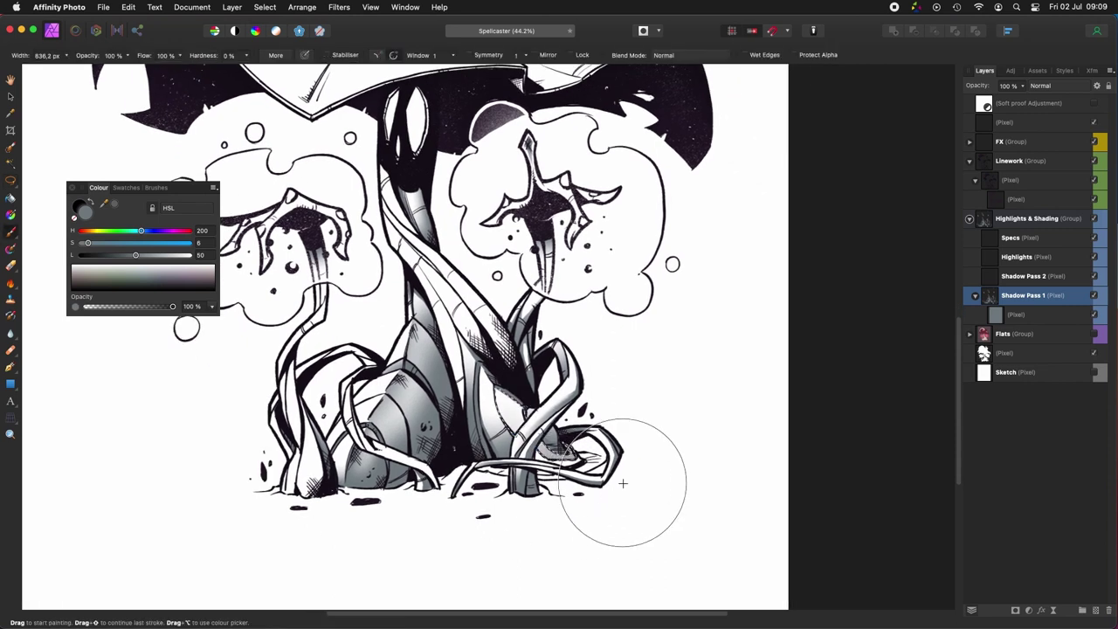
scroll(713, 472, "left", 3)
Step: Lasso the inner faces of the right looping root and shade them with soft grey
key("l")
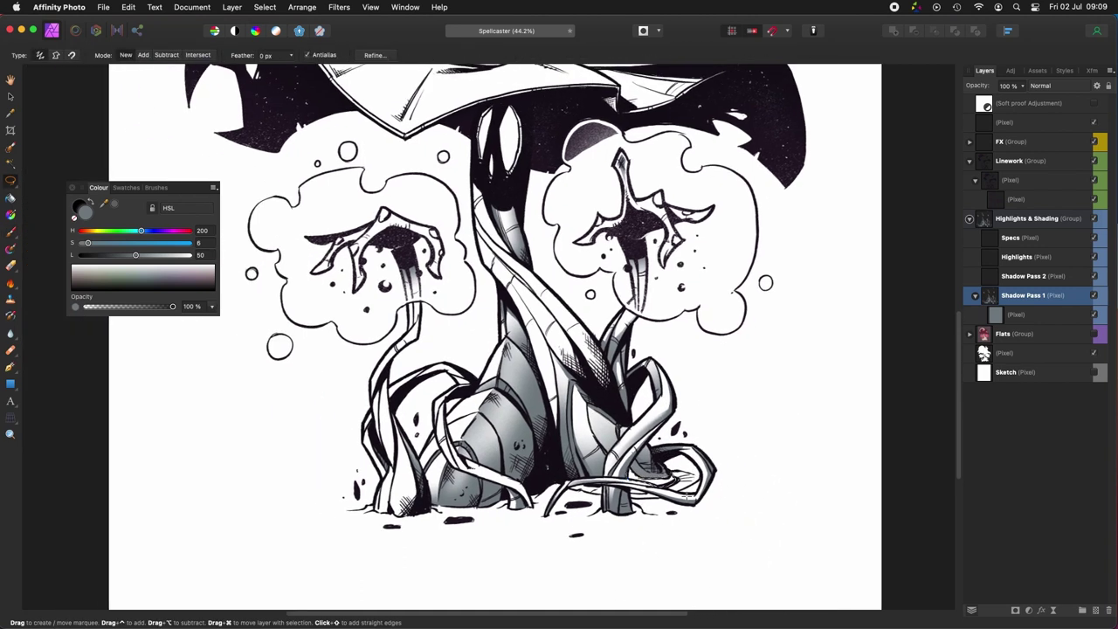
scroll(686, 495, "right", 1)
key("b")
scroll(679, 474, "right", 1)
key("l")
key("b")
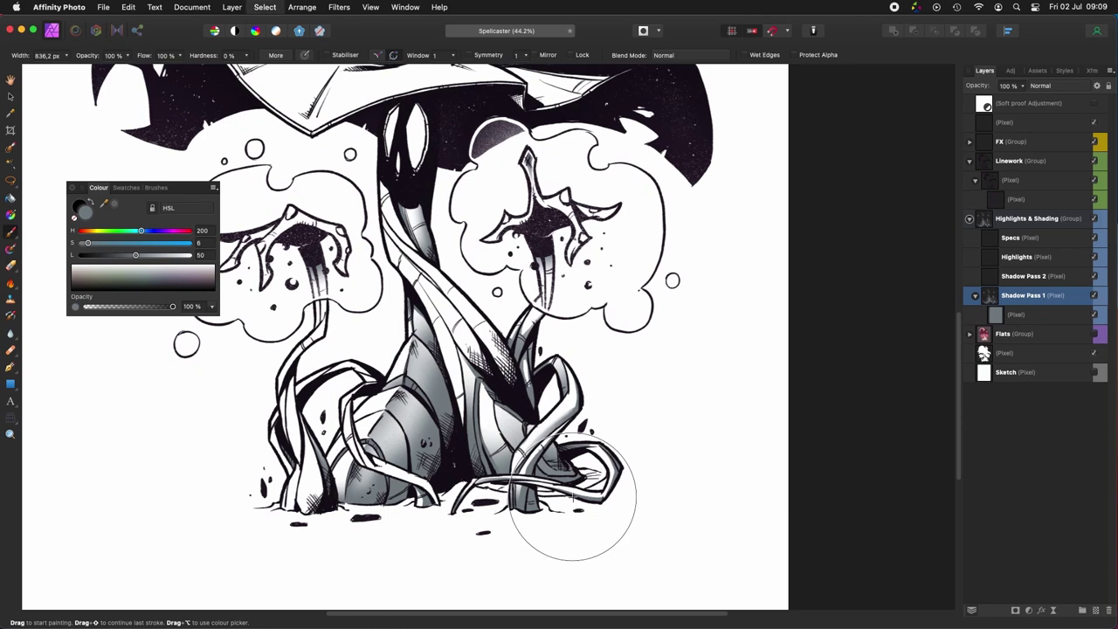
Step: Lasso the area enclosed by the right root's loop and shade it with soft grey
scroll(572, 497, "up", 6)
key("l")
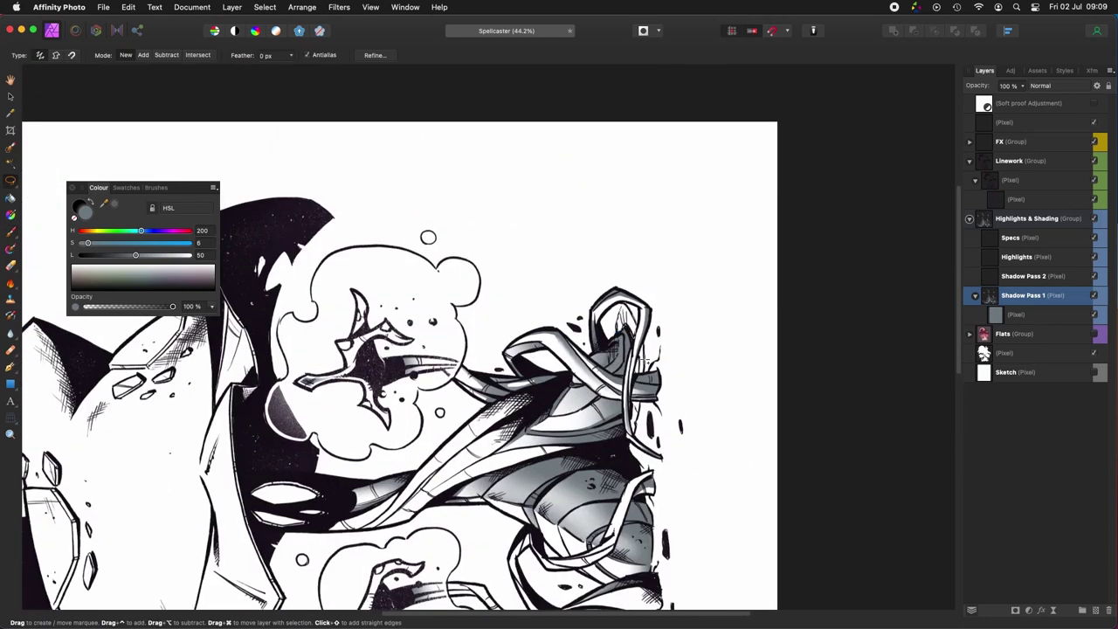
key("b")
scroll(628, 271, "down", 6)
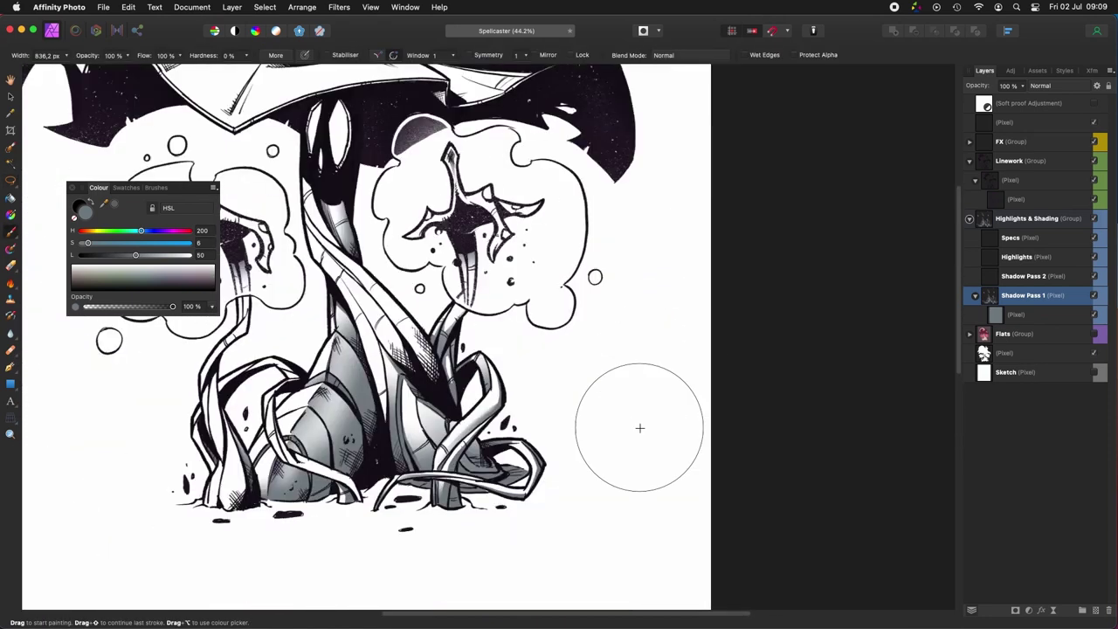
scroll(638, 427, "left", 3)
key("l")
scroll(697, 545, "down", 1)
key("b")
scroll(771, 475, "down", 2)
scroll(771, 475, "left", 2)
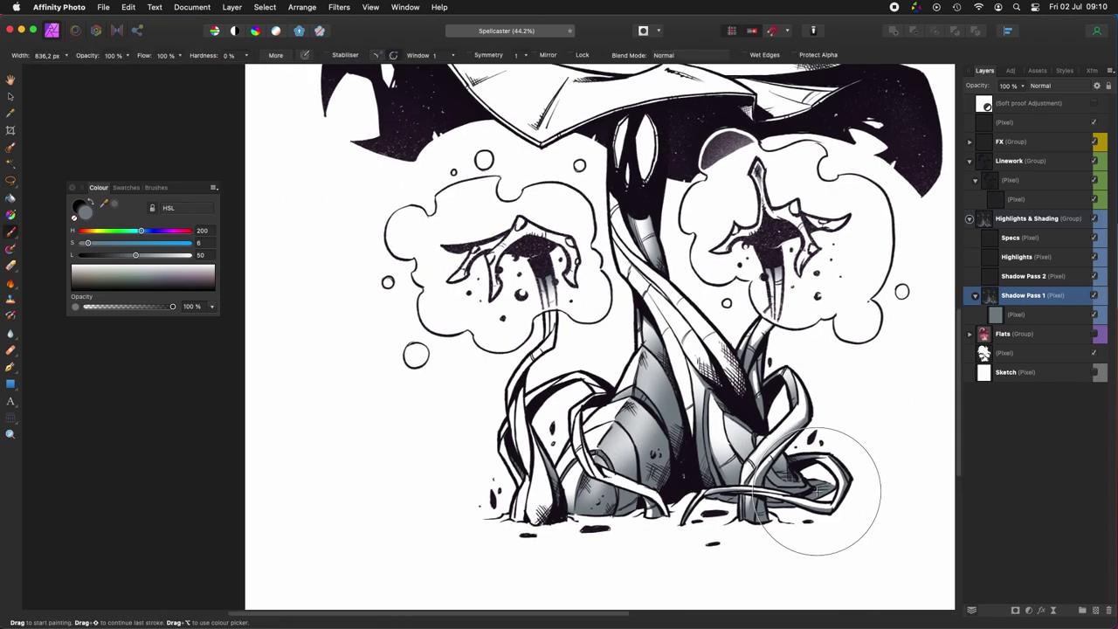
Step: Lasso the thin root curling over the spiral shell, shade it with soft grey, clear the selection and reset the canvas rotation
key("l")
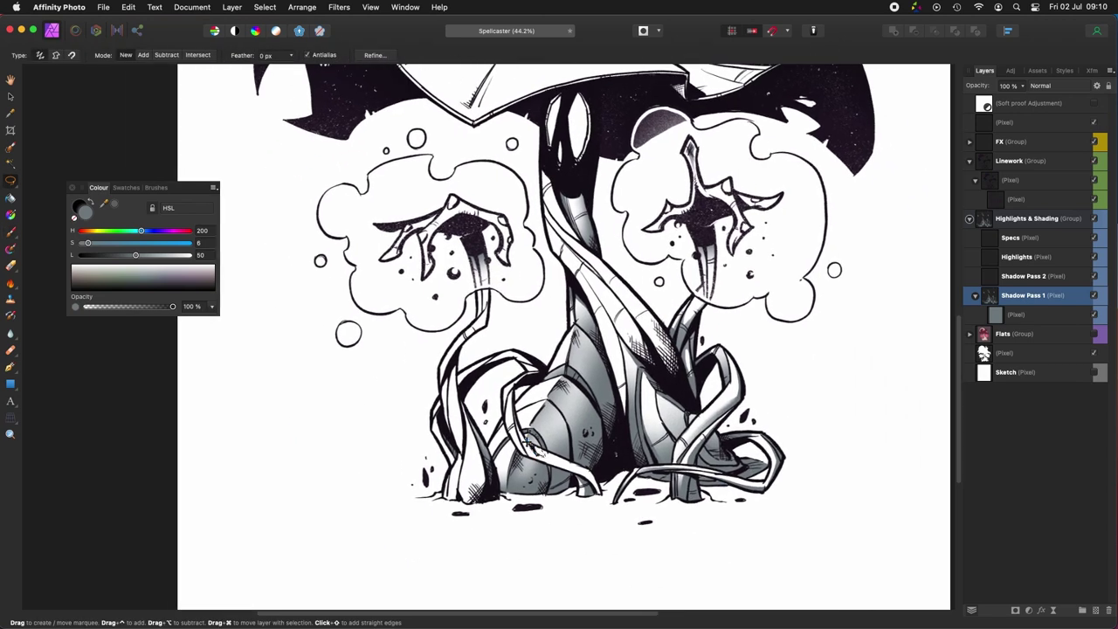
key("b")
scroll(603, 515, "up", 7)
key("l")
scroll(594, 443, "down", 1)
scroll(593, 443, "right", 1)
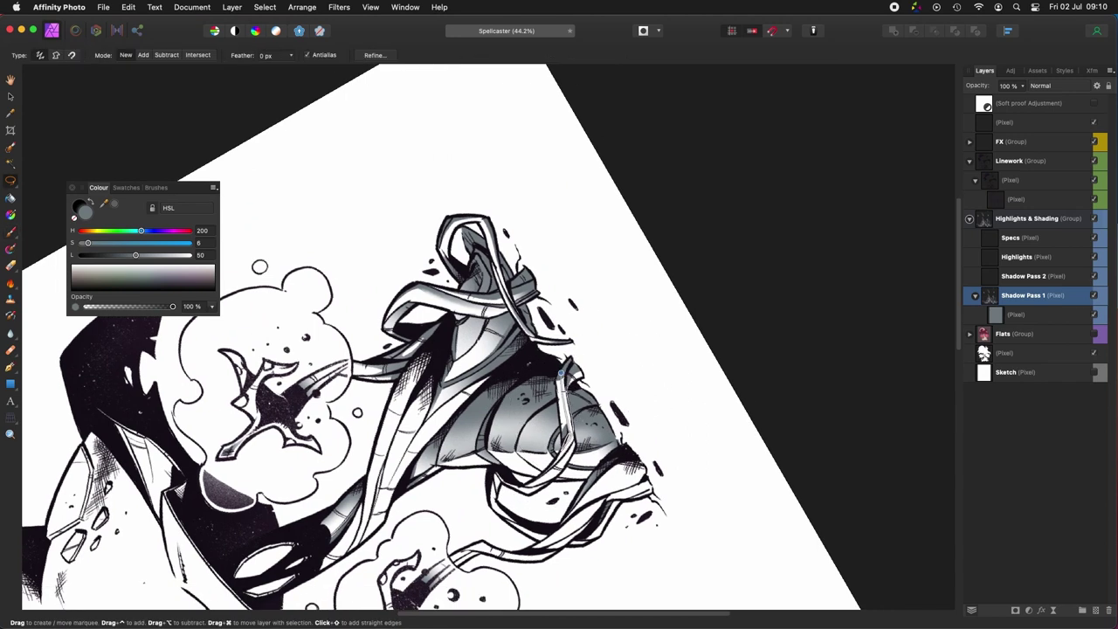
key("b")
left_click_drag(572, 460, 592, 415)
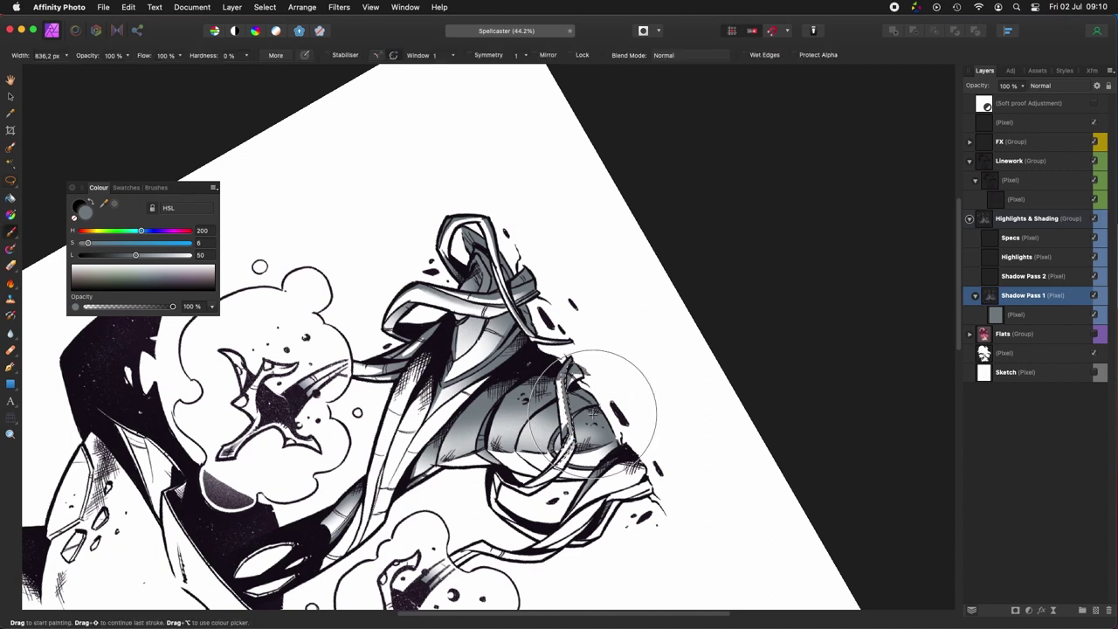
key("super+d")
key("super+alt+r")
Step: Lasso the lower spiral shell area beside the curling root, shade it with soft grey and clear the selection
scroll(603, 437, "up", 4)
scroll(602, 436, "left", 5)
key("l")
scroll(646, 524, "left", 1)
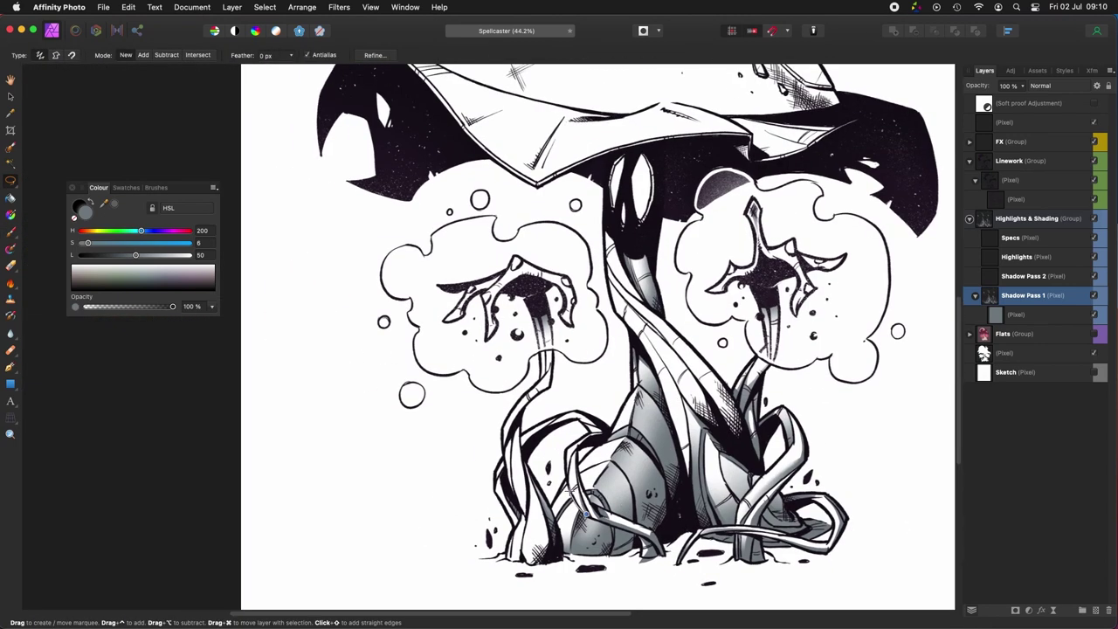
key("b")
left_click_drag(589, 518, 604, 552)
key("super+d")
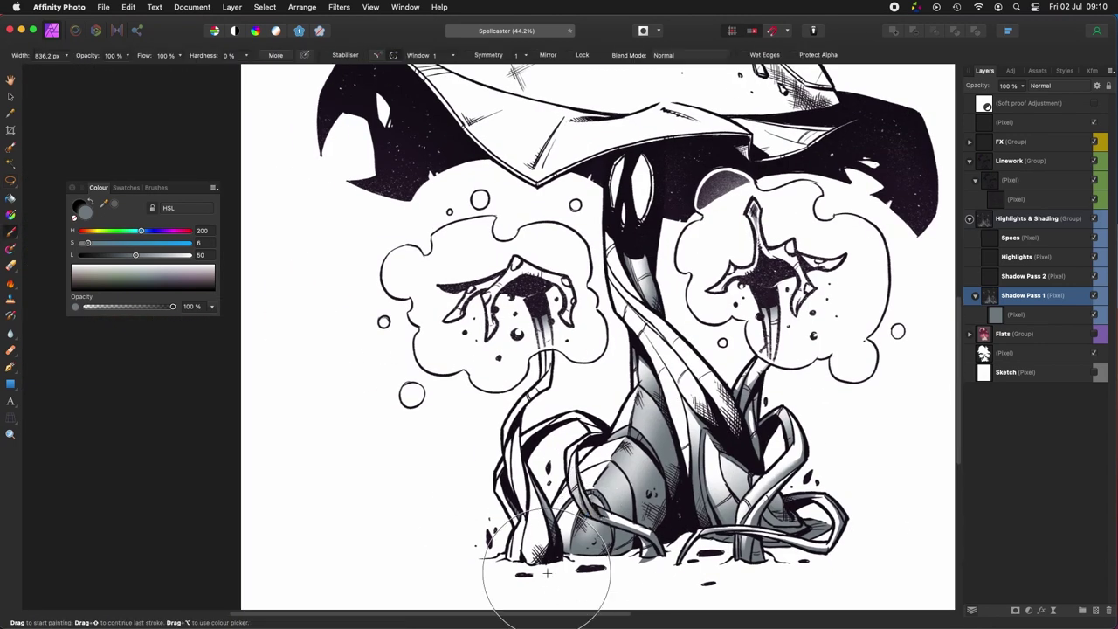
Step: Lasso the upper bend of the root curling over the spiral shell and shade it with soft grey
scroll(602, 495, "up", 2)
key("l")
scroll(666, 424, "left", 5)
scroll(665, 423, "down", 2)
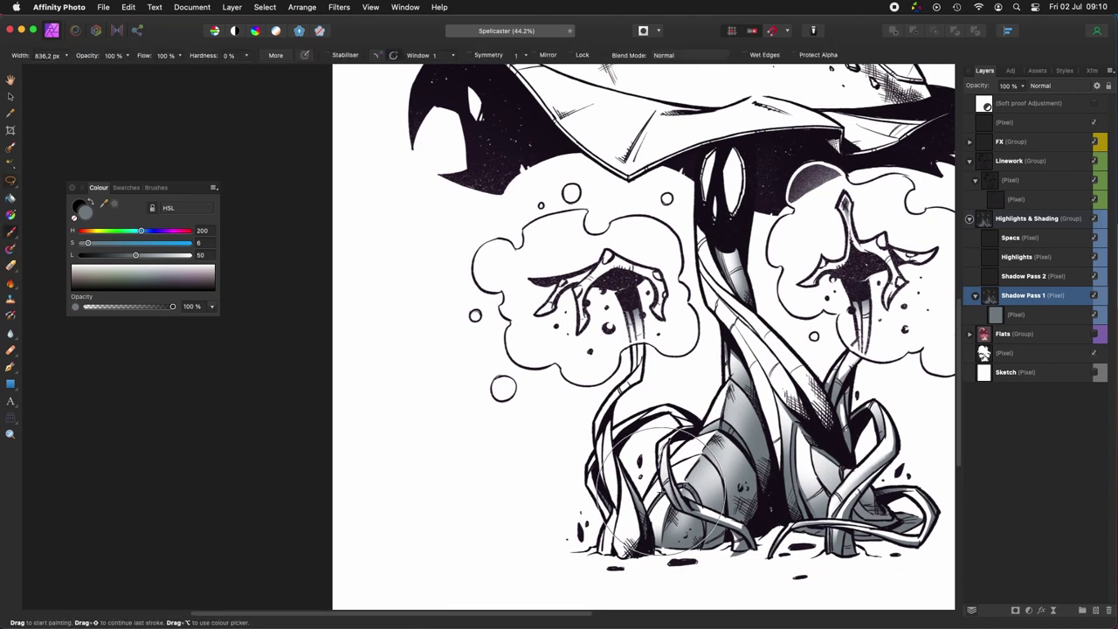
scroll(656, 466, "down", 2)
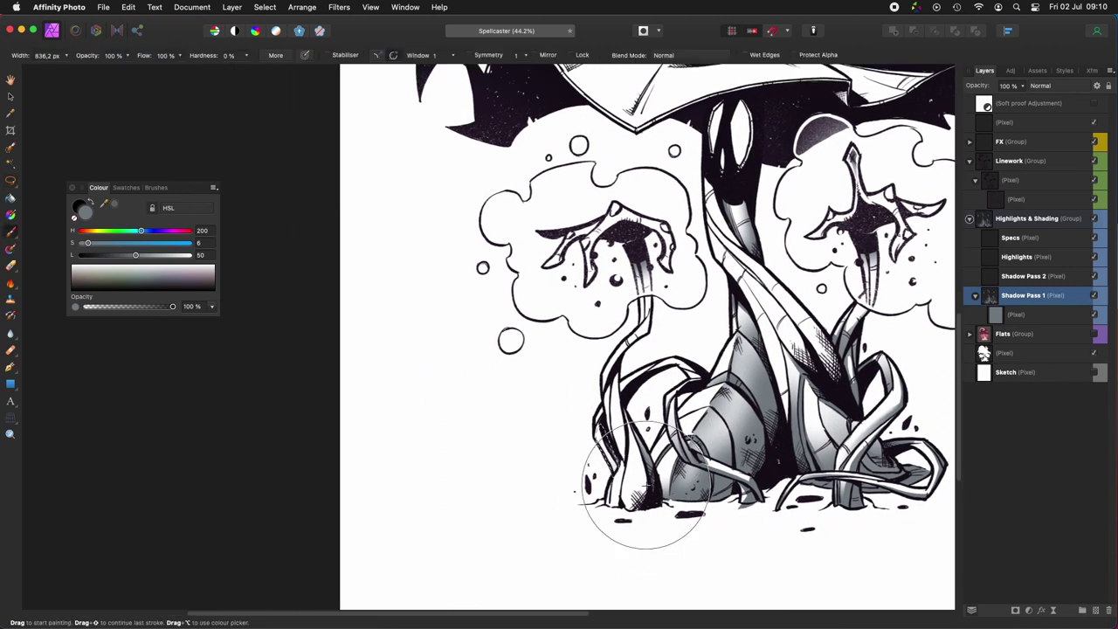
scroll(614, 467, "up", 2)
scroll(613, 468, "right", 2)
scroll(554, 446, "right", 2)
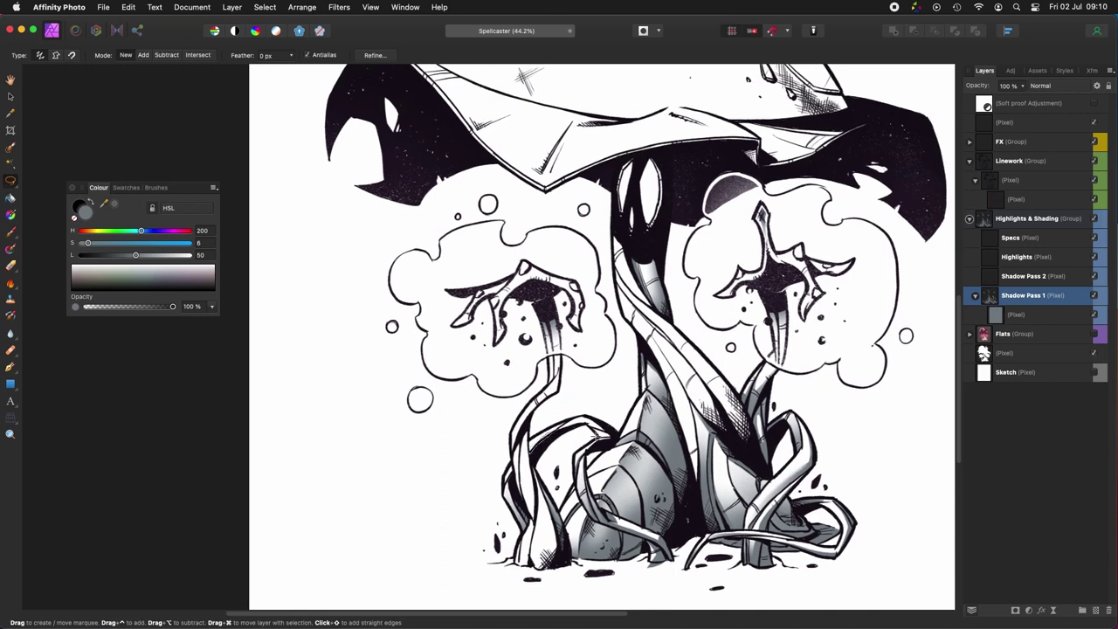
Step: Lasso the arching root and the outer root behind the left arm's stem, and shade both with soft grey
key("b")
mouse_move(604, 468)
left_mouse_down()
mouse_move(588, 460)
mouse_move(623, 460)
mouse_move(567, 439)
mouse_move(486, 487)
mouse_move(621, 428)
mouse_move(569, 428)
left_mouse_up()
key("l")
key("b")
key("l")
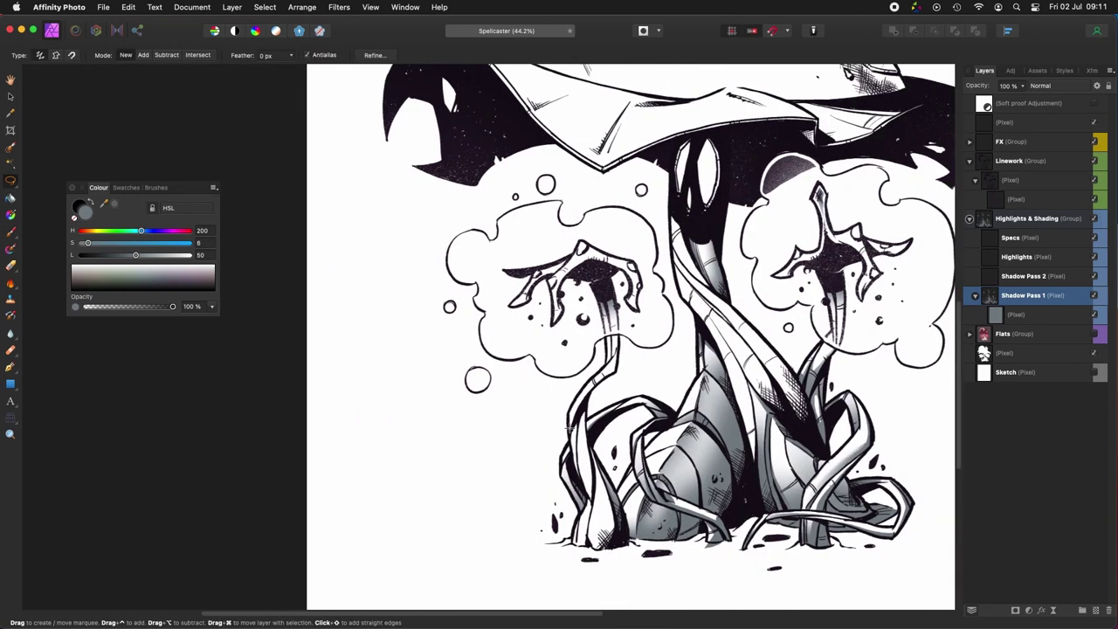
scroll(587, 404, "down", 2)
scroll(587, 404, "right", 1)
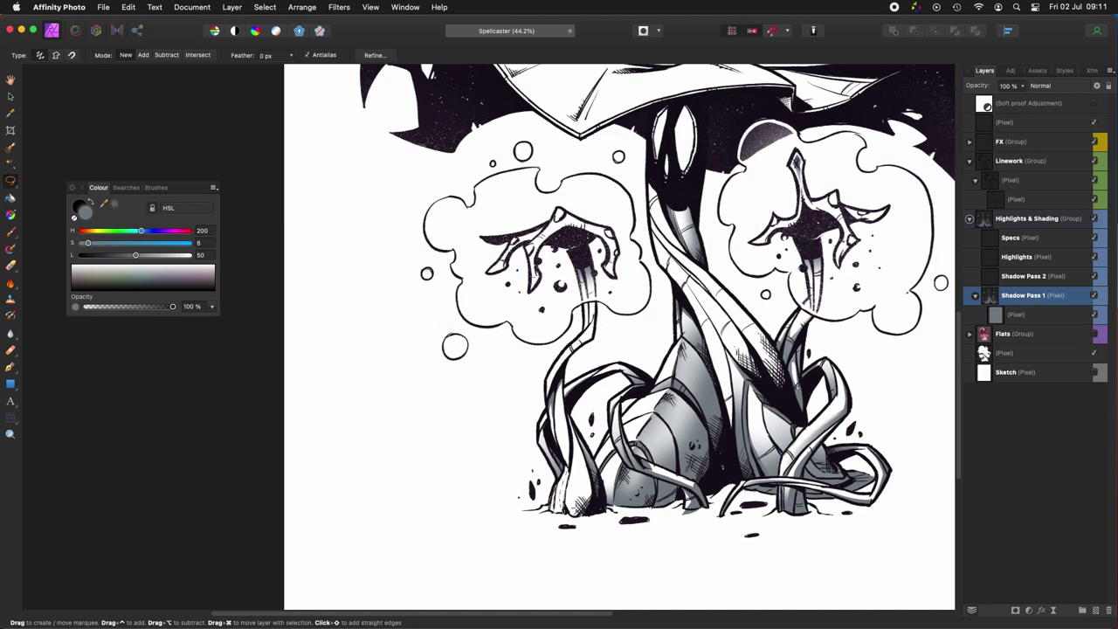
Step: Lasso the long edge strip of the left arm's stem down to its swollen base and shade it with soft grey
scroll(573, 437, "up", 3)
scroll(572, 437, "left", 1)
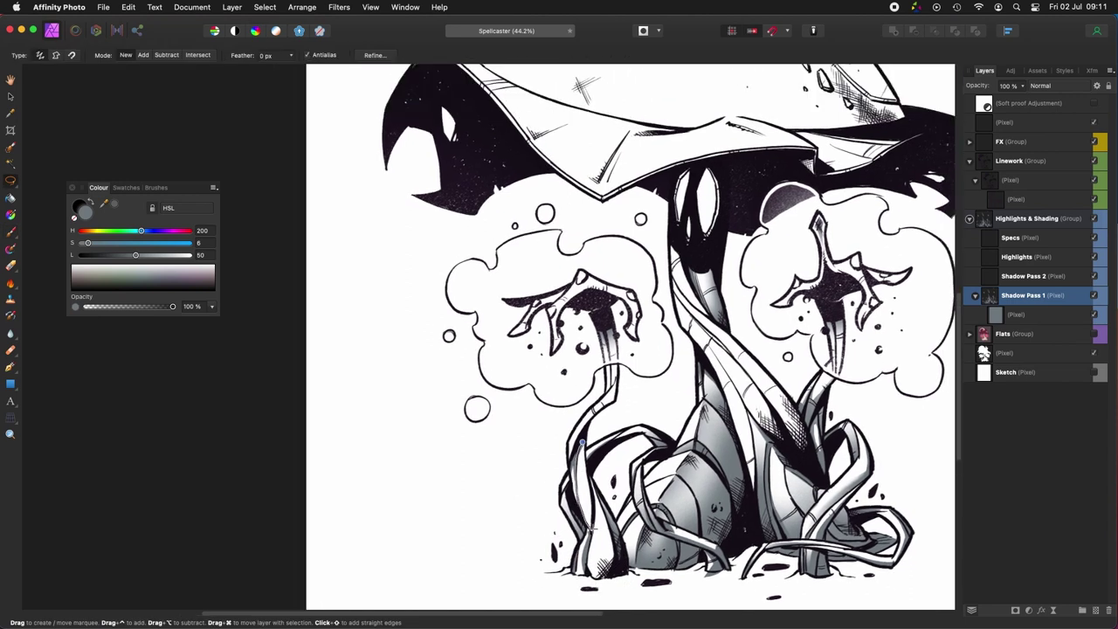
key("b")
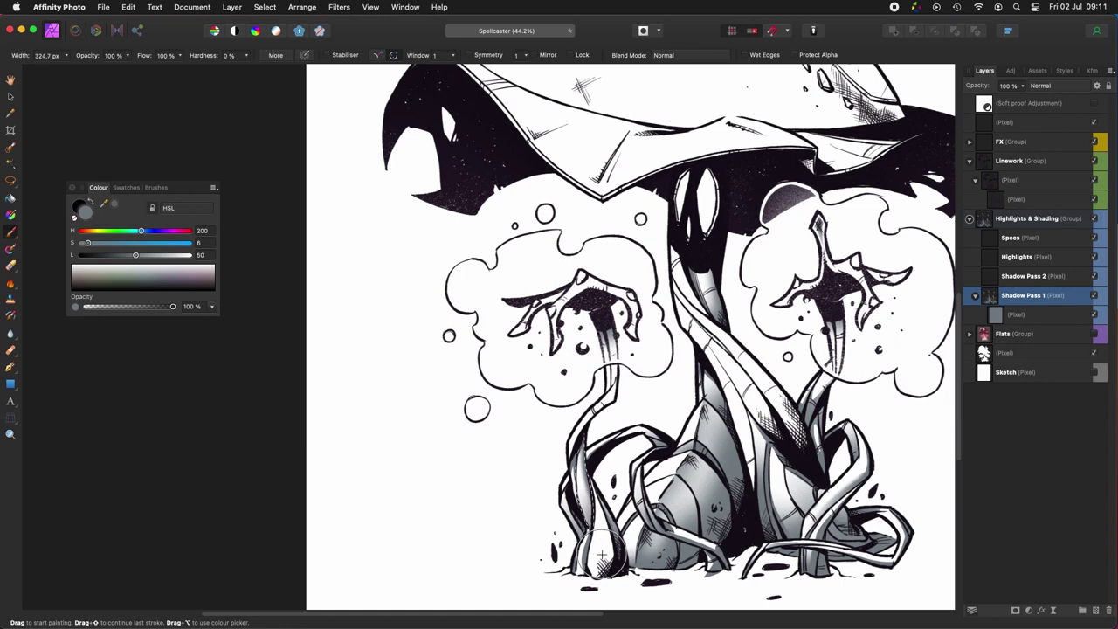
scroll(594, 516, "up", 2)
scroll(594, 515, "left", 1)
Step: Lasso the remaining facets of the left arm's stem and shade them with soft grey strokes
key("l")
mouse_move(582, 499)
left_mouse_down()
mouse_move(603, 452)
mouse_move(583, 504)
mouse_move(622, 454)
left_mouse_up()
key("b")
mouse_move(617, 413)
left_mouse_down()
mouse_move(630, 379)
mouse_move(578, 448)
left_mouse_up()
key("l")
key("b")
left_click_drag(591, 485, 598, 458)
left_click_drag(631, 501, 579, 382)
key("l")
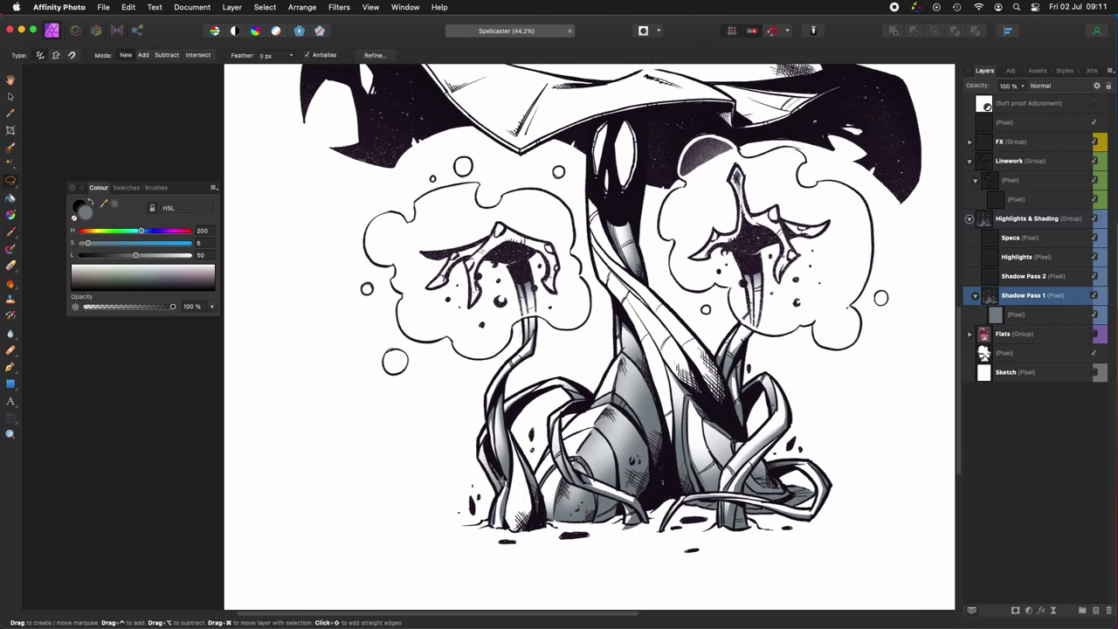
Step: Shade the swollen base of the left arm's stem with soft grey and touch up with a 46.2 px brush
scroll(503, 482, "left", 2)
scroll(503, 483, "down", 1)
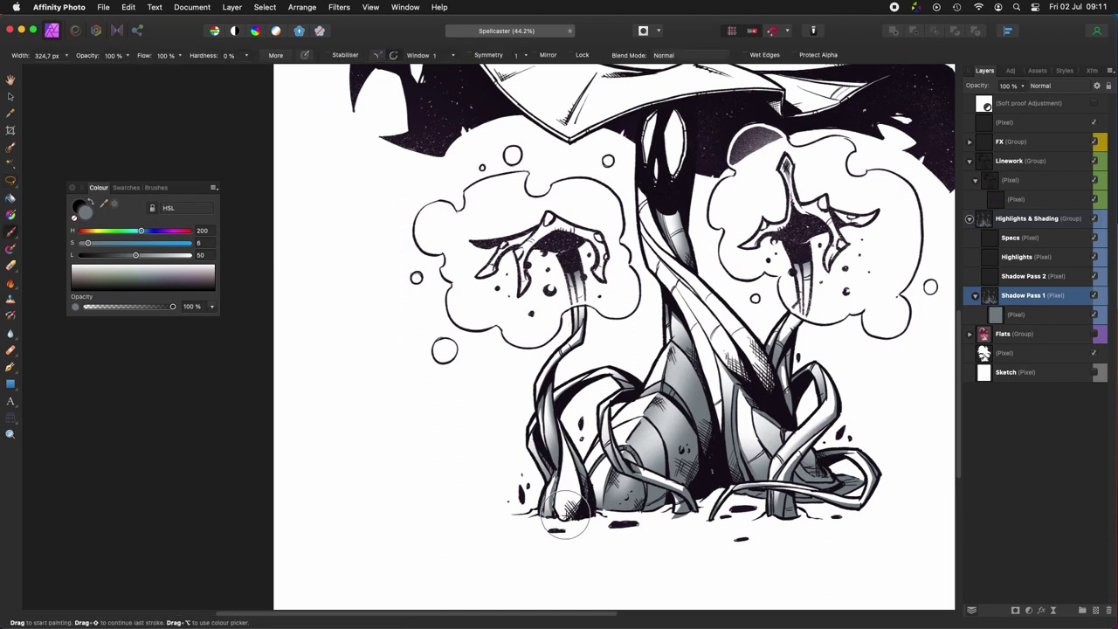
scroll(559, 506, "right", 2)
key("b")
mouse_move(525, 516)
left_mouse_down()
mouse_move(500, 413)
mouse_move(510, 545)
mouse_move(493, 528)
mouse_move(529, 509)
mouse_move(507, 543)
mouse_move(553, 414)
left_mouse_up()
key("bracketleft")
left_click_drag(487, 503, 515, 462)
scroll(599, 551, "right", 3)
scroll(598, 551, "up", 1)
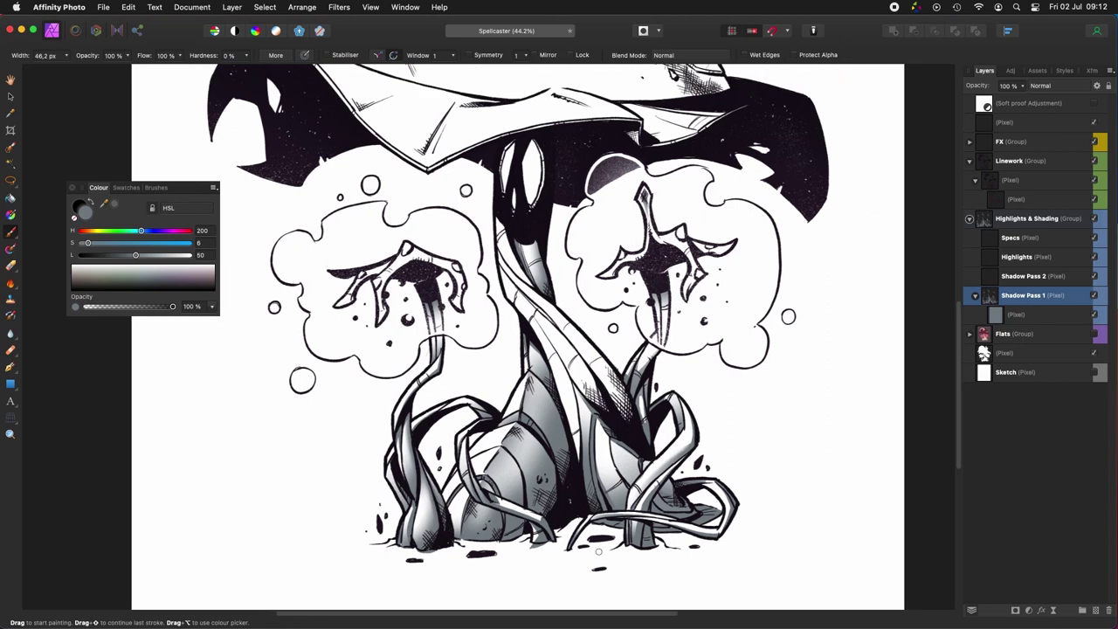
Step: Sample a lighter grey with HSL 200, 6, 60 and shade a lassoed trunk strip beside the shell base
scroll(518, 337, "right", 1)
scroll(518, 336, "up", 1)
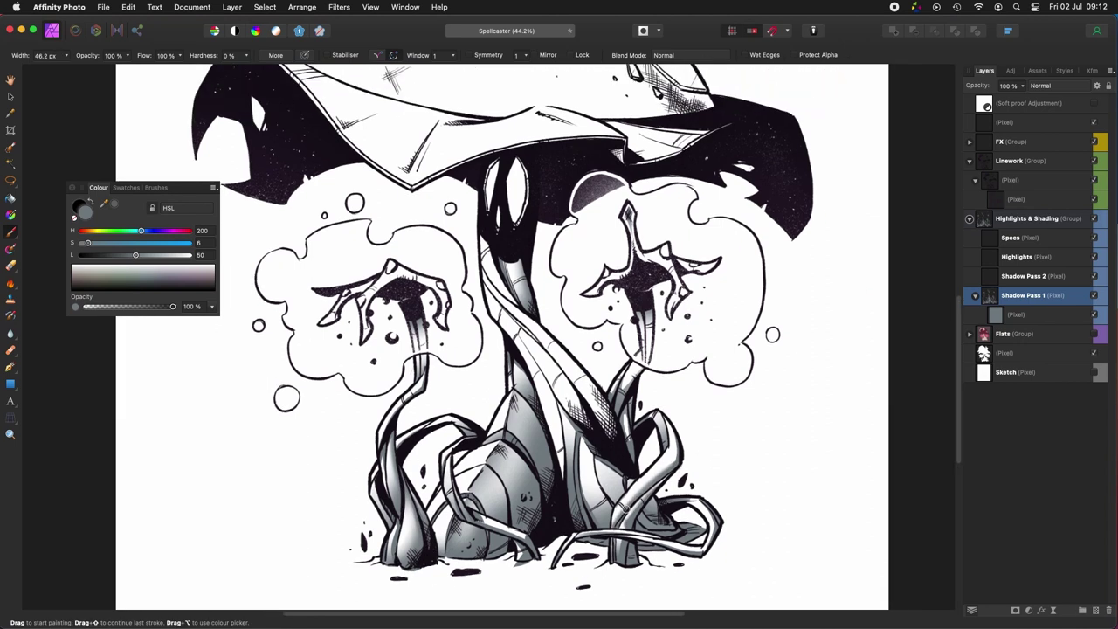
scroll(666, 468, "up", 1)
key("l")
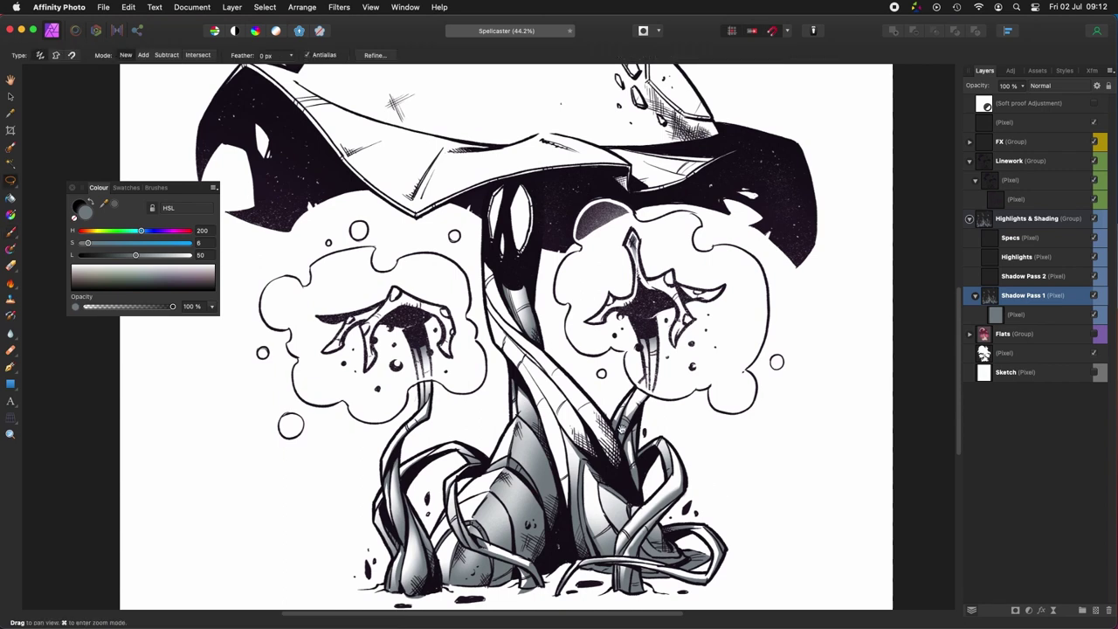
scroll(603, 461, "right", 2)
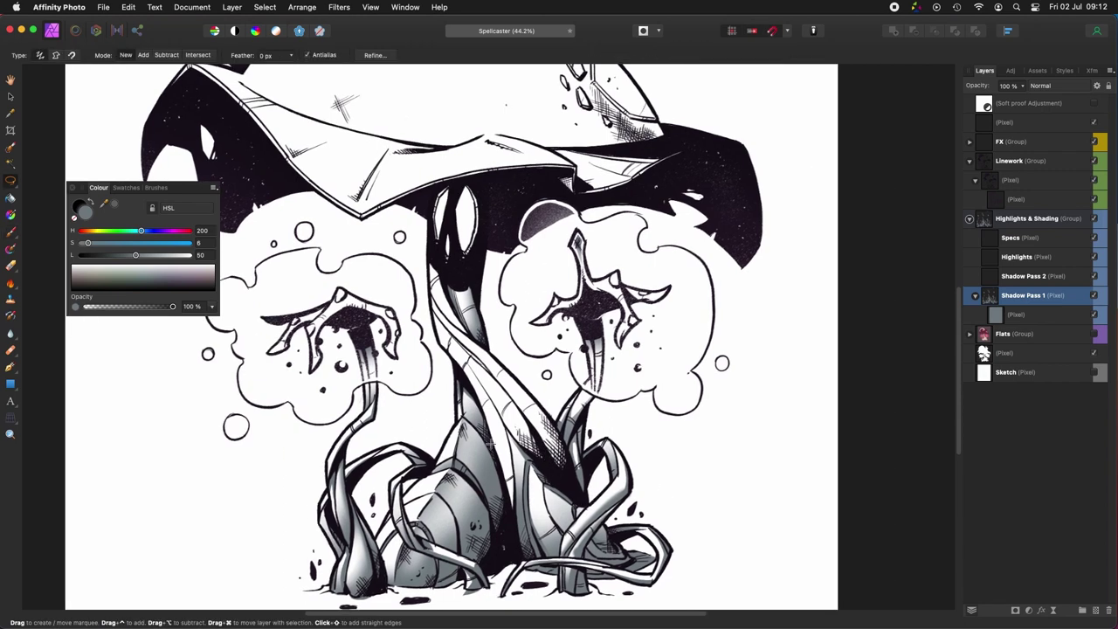
key("b")
left_click(514, 487, "alt")
left_click_drag(513, 486, 501, 520)
key("super+d")
left_click_drag(660, 519, 707, 514)
Step: Rotate the canvas, lasso part of the thick diagonal trunk strand near its dark lower end, and shade it with soft grey
key("super+alt+Left")
key("super+alt+Left")
key("super+alt+Left")
key("super+alt+Left")
key("super+alt+Left")
key("super+alt+Left")
key("super+alt+Left")
key("super+alt+Left")
key("super+alt+Left")
left_click_drag(522, 327, 592, 568)
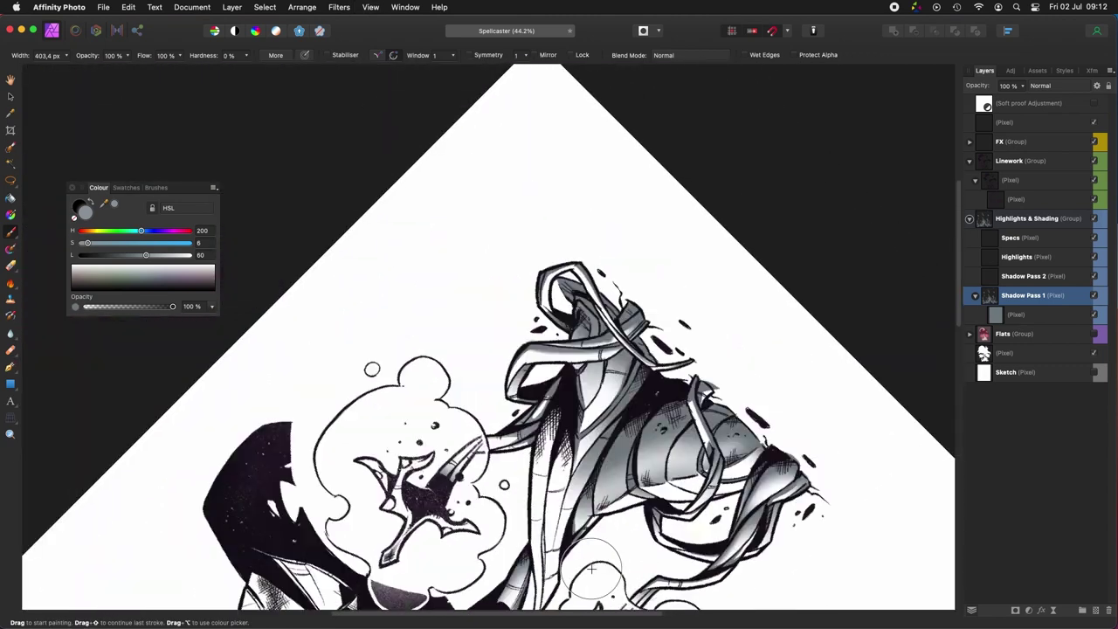
key("l")
left_click_drag(552, 312, 550, 316)
key("b")
left_click_drag(550, 365, 550, 228)
key("super+d")
Step: Lasso the long hatched face of the diagonal strand, shade it with a 673 px soft brush, and reset the canvas rotation
key("l")
key("super+alt+Left")
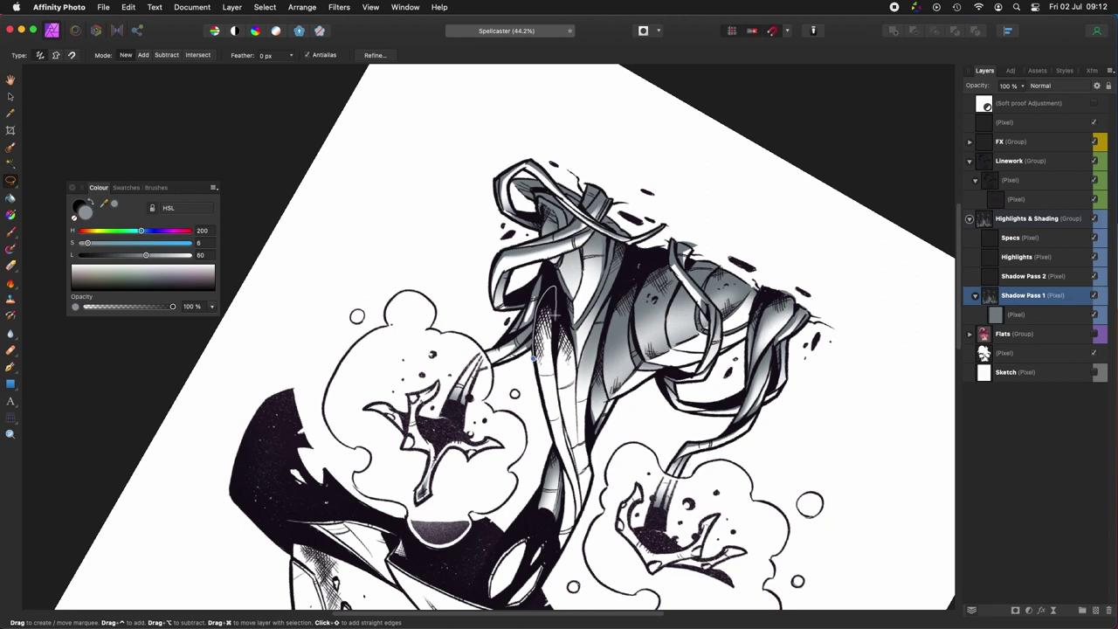
key("b")
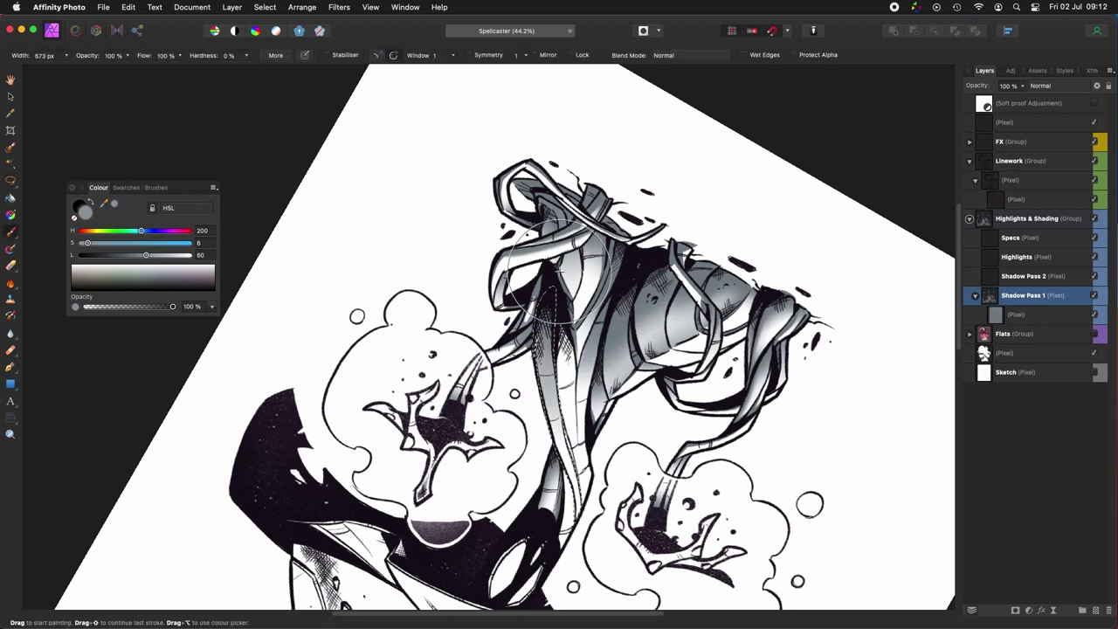
key("l")
key("b")
mouse_move(540, 363)
left_mouse_down()
mouse_move(539, 329)
mouse_move(564, 276)
left_mouse_up()
key("super+d")
key("super+alt+r")
Step: Lasso the front facet of the diagonal strand above the hatching and shade it with soft grey
left_click_drag(478, 348, 718, 395)
scroll(717, 395, "right", 5)
key("l")
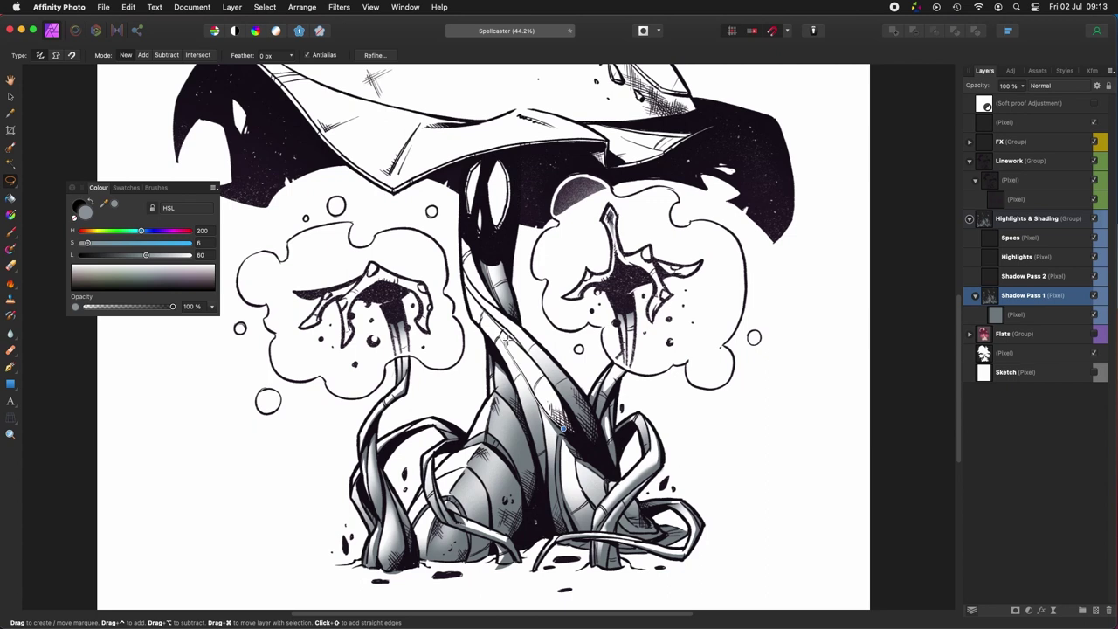
scroll(546, 411, "up", 3)
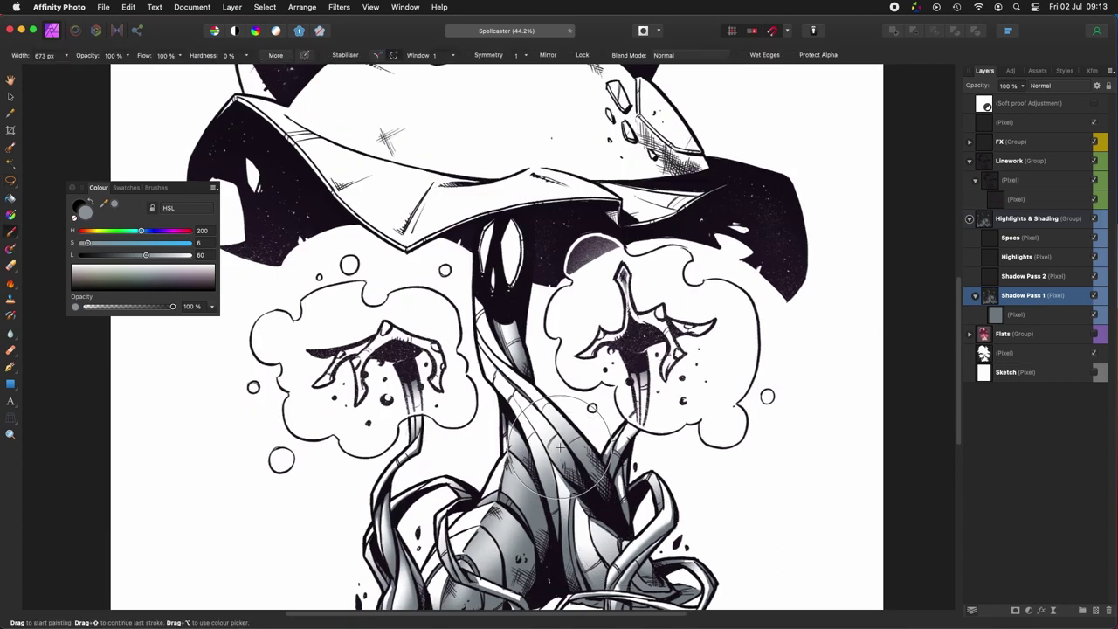
left_click_drag(526, 397, 432, 350)
left_click_drag(467, 395, 429, 349)
key("b")
left_click_drag(543, 440, 495, 447)
key("super+d")
Step: Rotate the canvas, lasso another length of the twisted trunk below the neck, and shade it with soft grey
left_click_drag(567, 498, 584, 556)
key("super+Left")
key("super+Left")
key("super+Left")
key("super+Left")
key("super+Left")
key("super+Left")
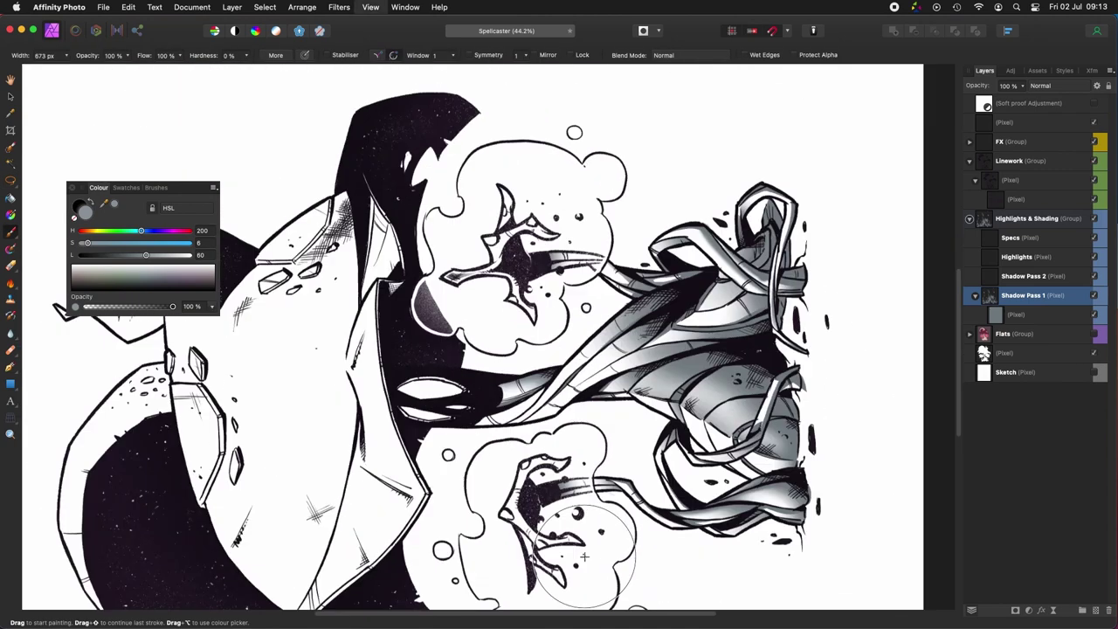
key("super+alt+Left")
key("l")
left_click_drag(559, 293, 627, 369)
key("super+alt+r")
key("b")
mouse_move(497, 420)
left_mouse_down()
mouse_move(537, 536)
mouse_move(475, 477)
left_mouse_up()
key("super+d")
Step: Lasso the outer face and long edge of the diagonal strand and shade them, using 486.3 px and 58.8 px soft brushes
key("l")
key("b")
key("l")
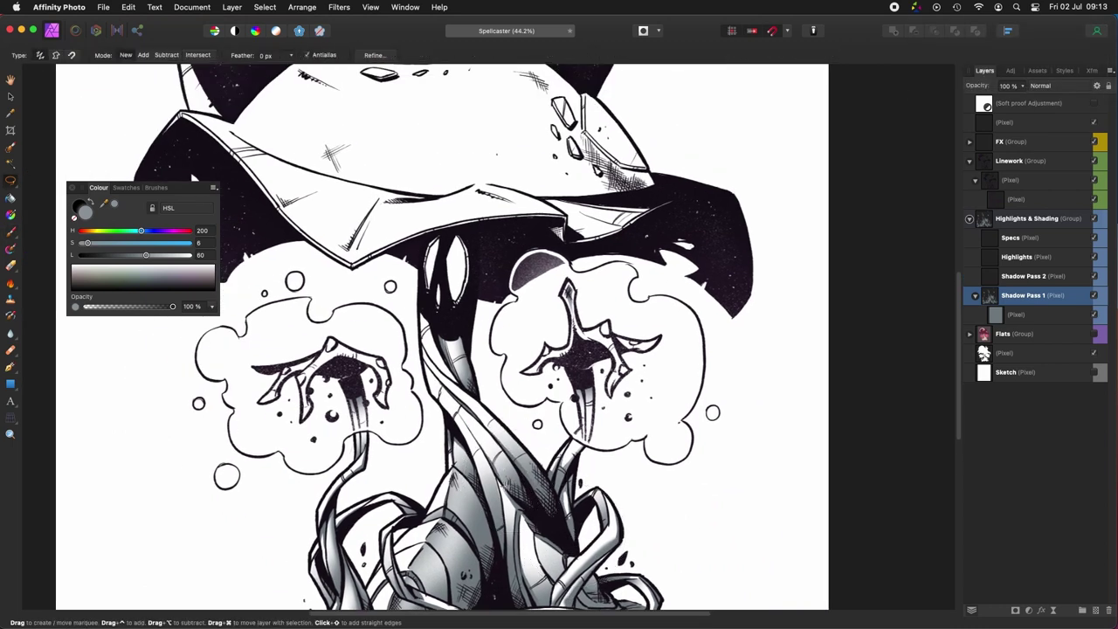
key("b")
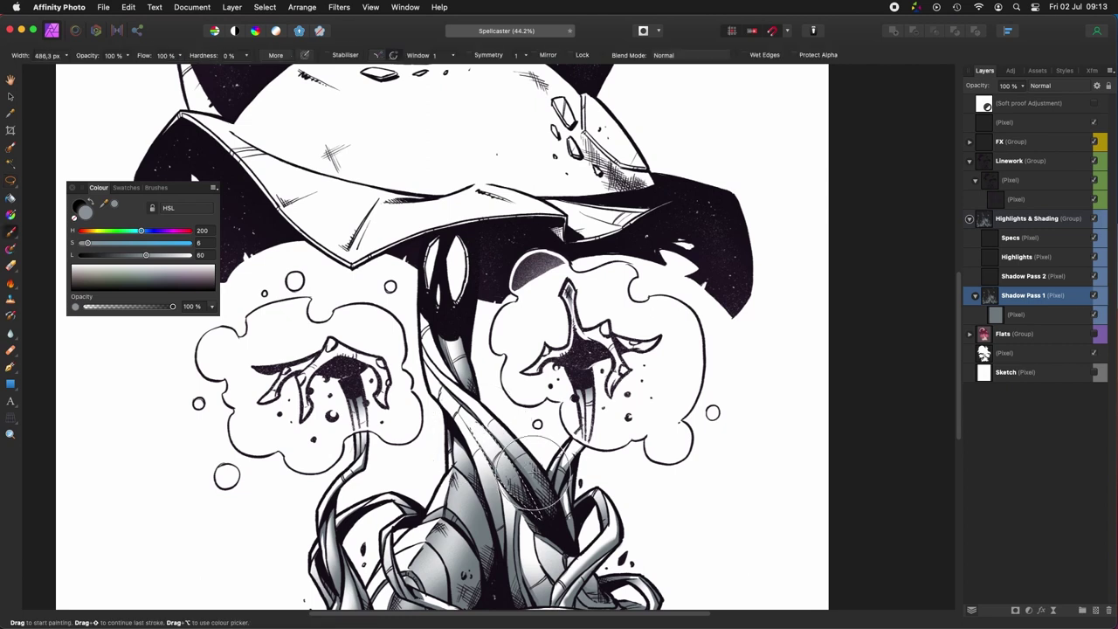
key("l")
scroll(543, 527, "right", 2)
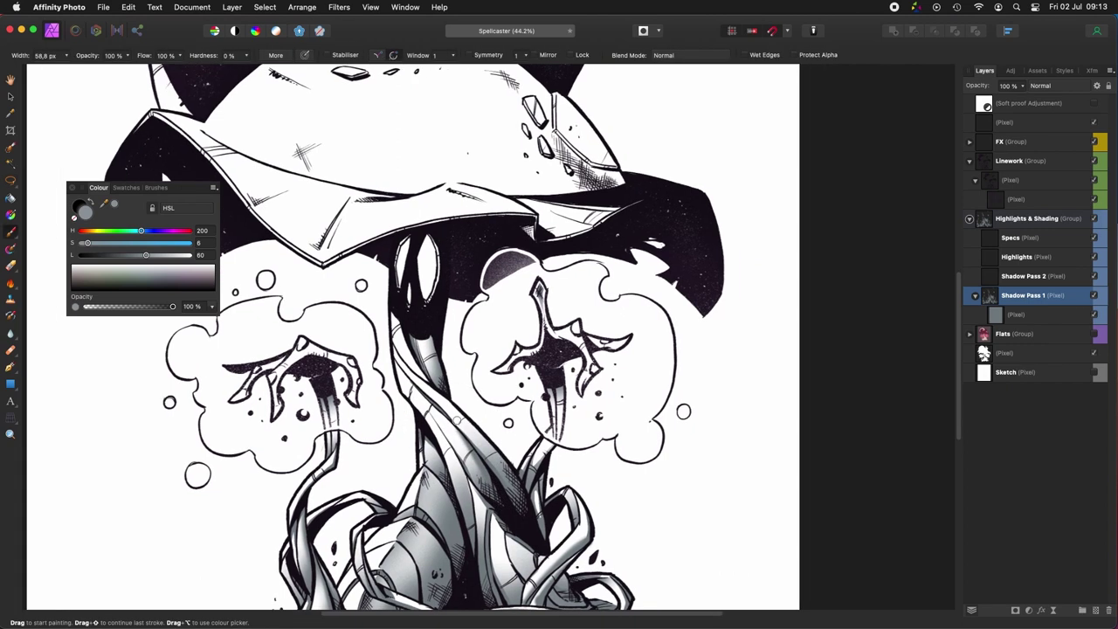
mouse_move(486, 440)
left_mouse_down()
mouse_move(499, 483)
mouse_move(436, 405)
left_mouse_up()
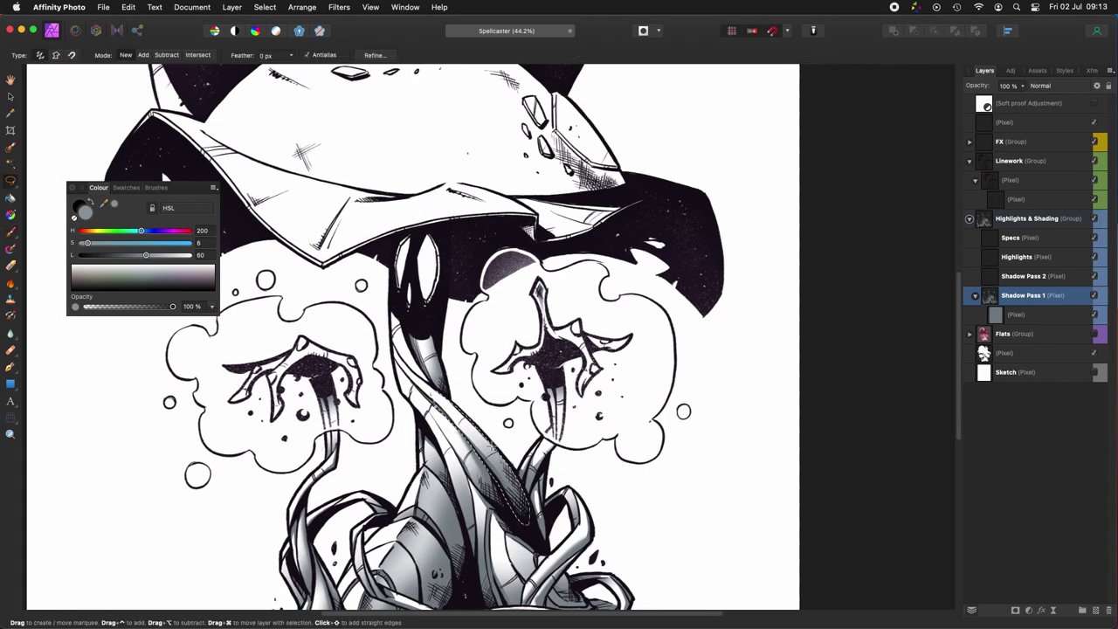
key("b")
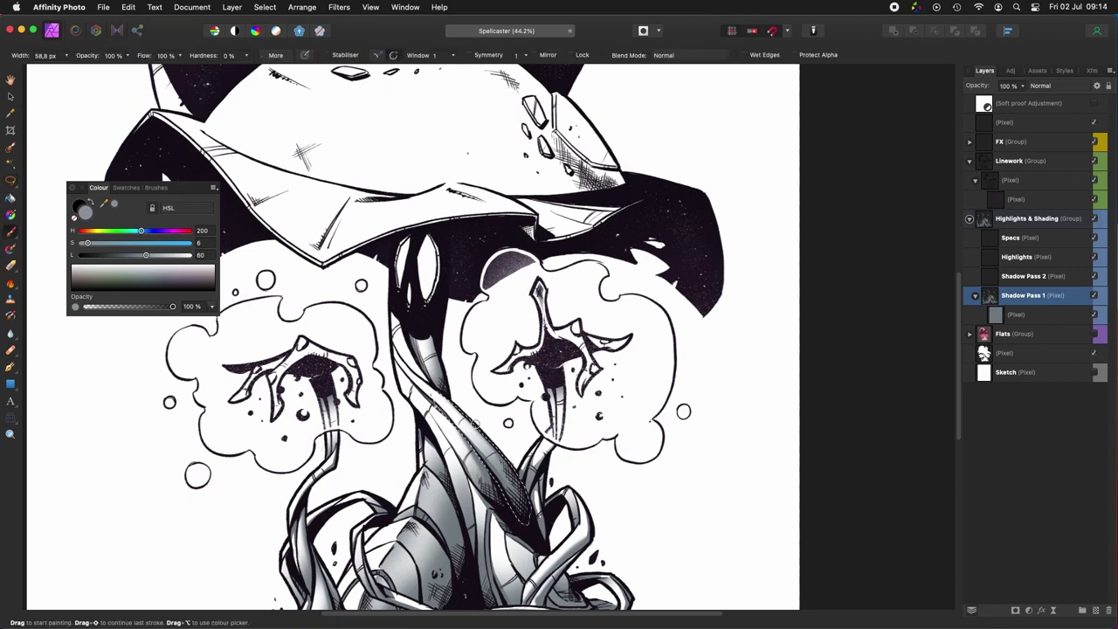
Step: Lasso the inner trunk strip beneath the diagonal strand and shade it with a 58.8 px soft brush
scroll(515, 493, "left", 6)
key("l")
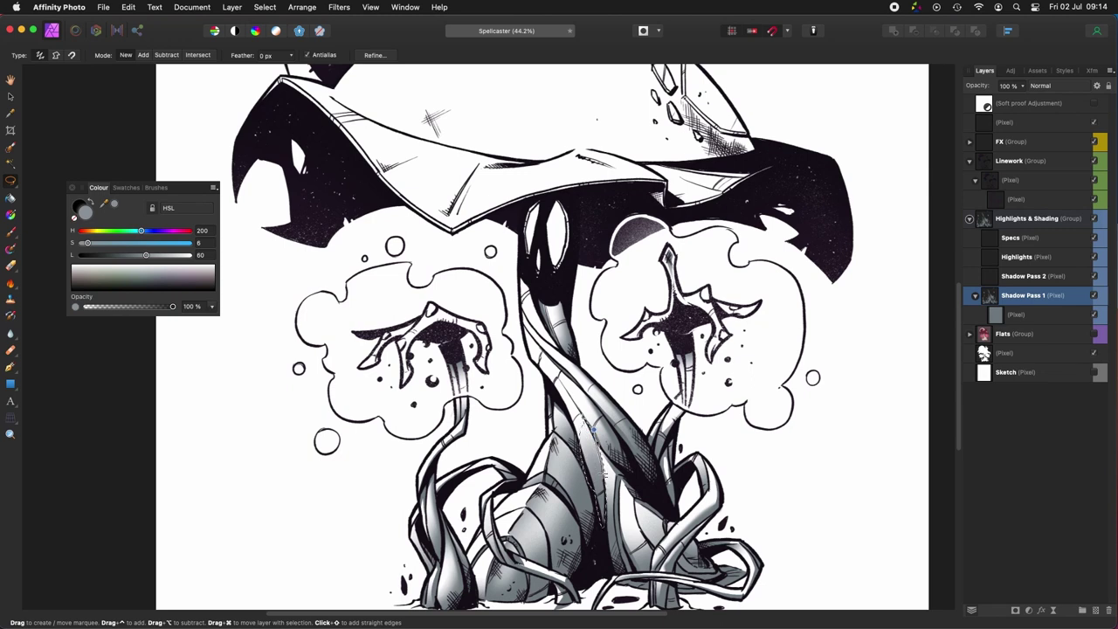
scroll(585, 446, "down", 2)
scroll(585, 446, "right", 2)
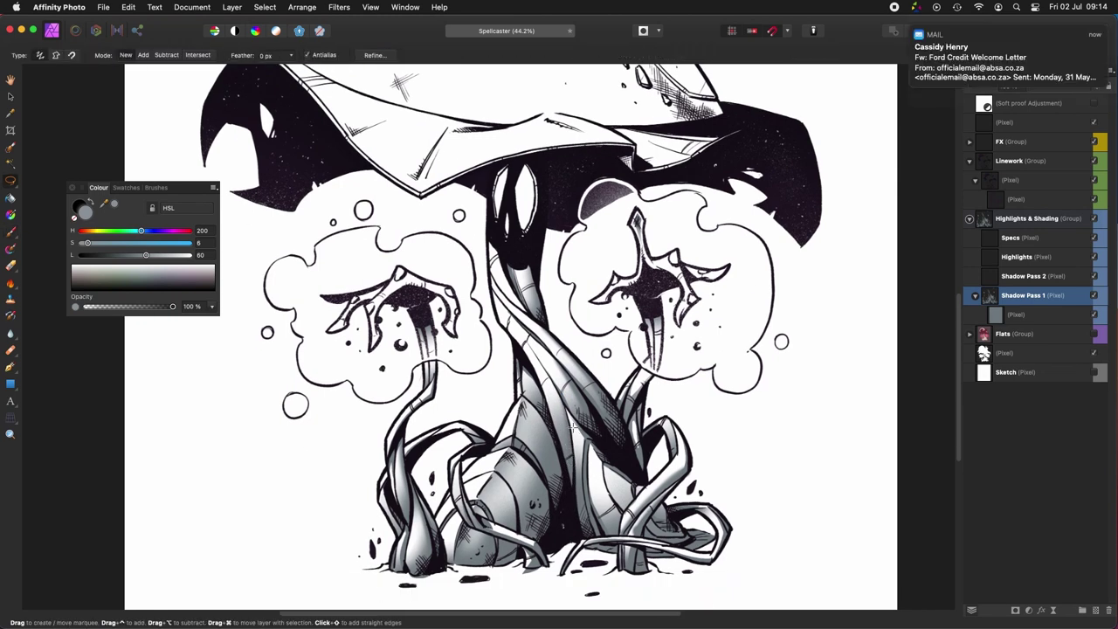
key("b")
scroll(577, 437, "up", 3)
scroll(576, 437, "left", 2)
scroll(689, 530, "down", 5)
scroll(689, 530, "right", 5)
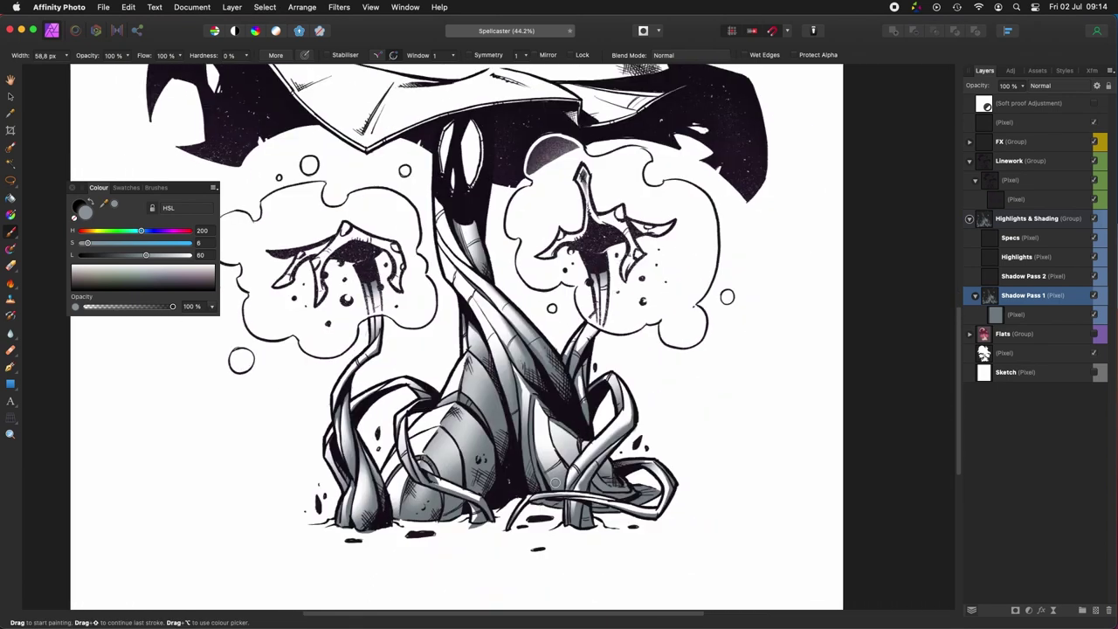
Step: Lasso the middle section of the trunk where the strands cross and shade it with soft grey
scroll(549, 479, "up", 9)
scroll(549, 478, "left", 7)
key("l")
scroll(663, 402, "down", 2)
scroll(663, 402, "right", 5)
scroll(476, 384, "down", 2)
scroll(476, 385, "right", 2)
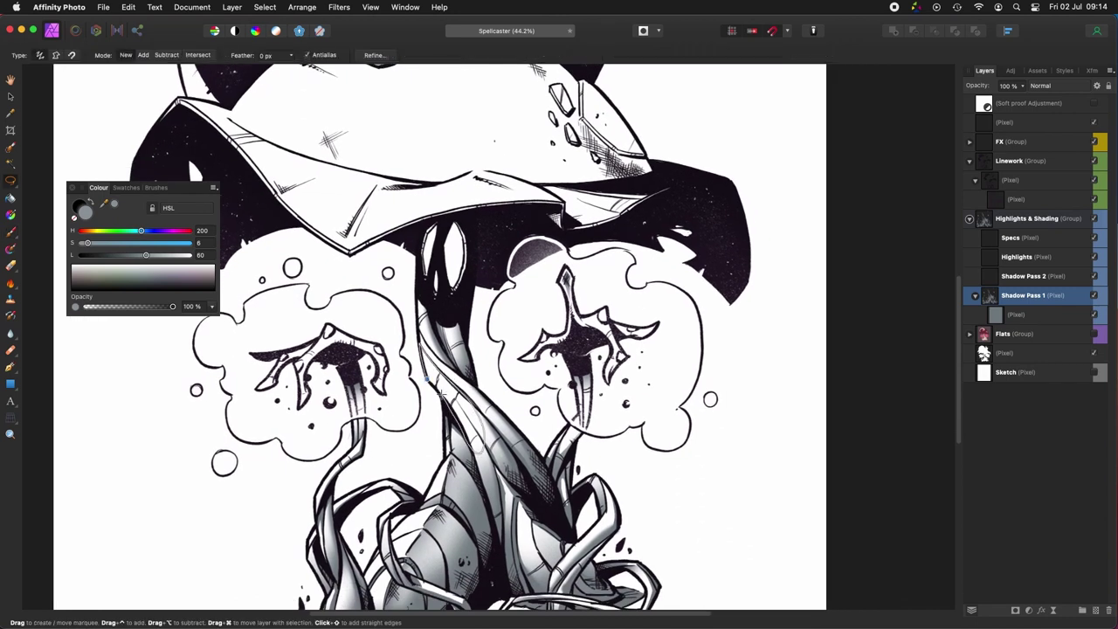
key("b")
left_click_drag(446, 404, 436, 375)
key("super+d")
Step: Lasso the upper edge of the crossing strand just below the neck and shade it with soft grey
mouse_move(538, 361)
left_mouse_down()
mouse_move(607, 435)
mouse_move(570, 348)
left_mouse_up()
key("l")
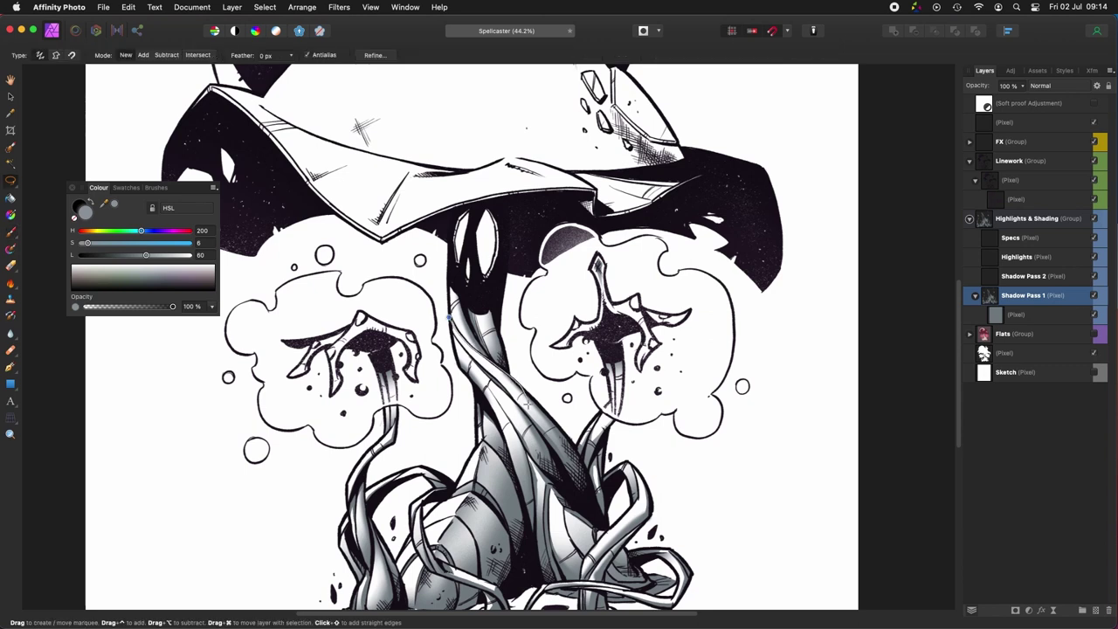
key("b")
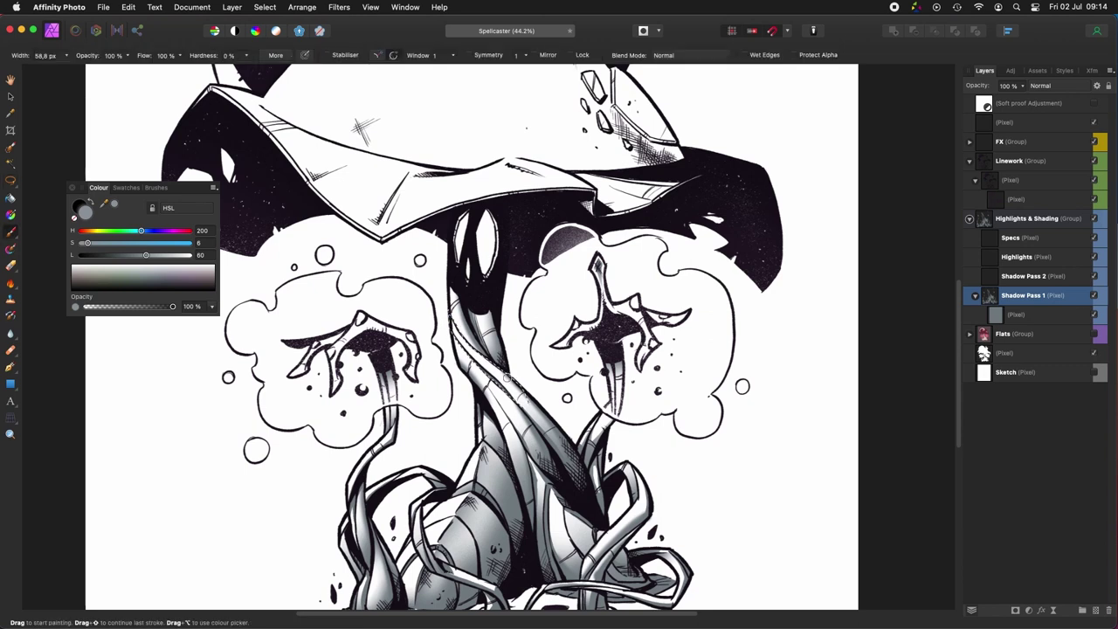
scroll(501, 370, "up", 5)
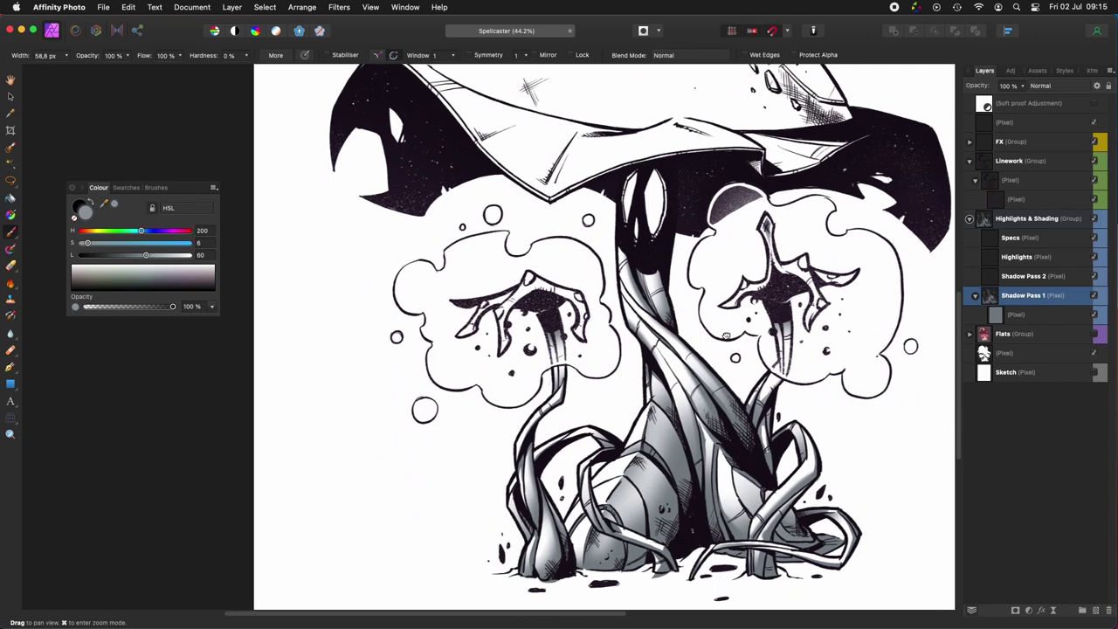
Step: Lasso the mushroom's right eye, sample white as the paint colour, and brush softly inside the selection
key("l")
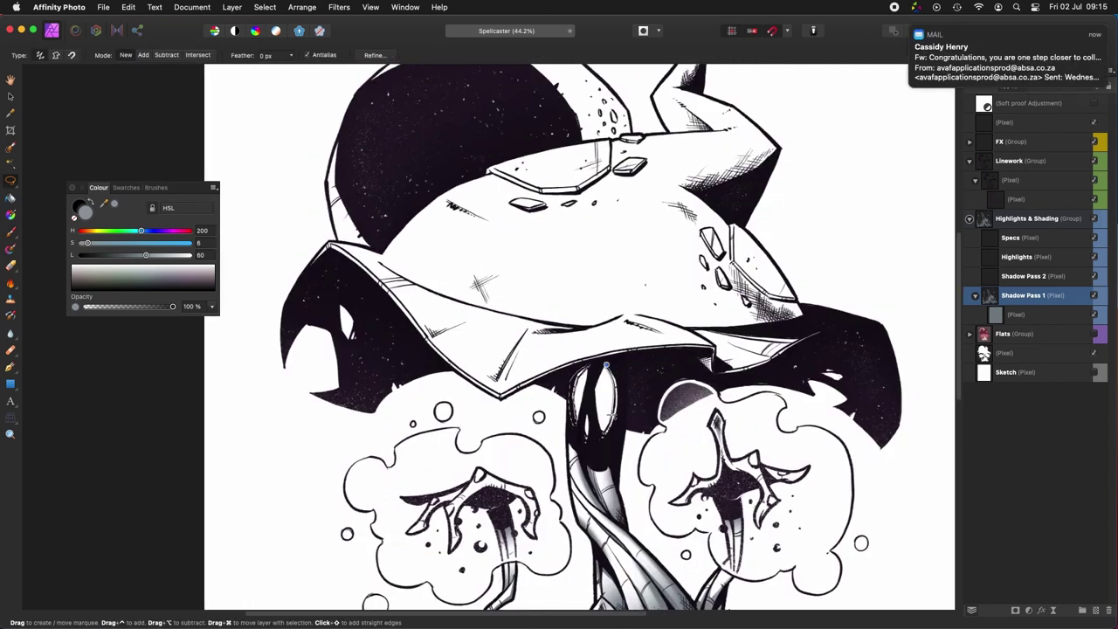
key("b")
left_click(663, 434, "alt")
left_click_drag(661, 434, 674, 412)
key("super+d")
mouse_move(754, 452)
left_mouse_down()
mouse_move(669, 287)
mouse_move(515, 376)
left_mouse_up()
Step: Lasso the pale curved band of the shell base behind the curling root and shade it with a 457.4 px soft brush
scroll(735, 403, "down", 2)
key("l")
scroll(766, 428, "left", 5)
scroll(767, 428, "down", 2)
mouse_move(656, 373)
left_mouse_down()
mouse_move(688, 475)
mouse_move(701, 314)
left_mouse_up()
mouse_move(655, 403)
left_mouse_down()
mouse_move(741, 395)
mouse_move(773, 455)
mouse_move(785, 442)
left_mouse_up()
key("b")
key("ctrl+Left")
key("ctrl+Left")
key("ctrl+Left")
key("ctrl+Left")
key("l")
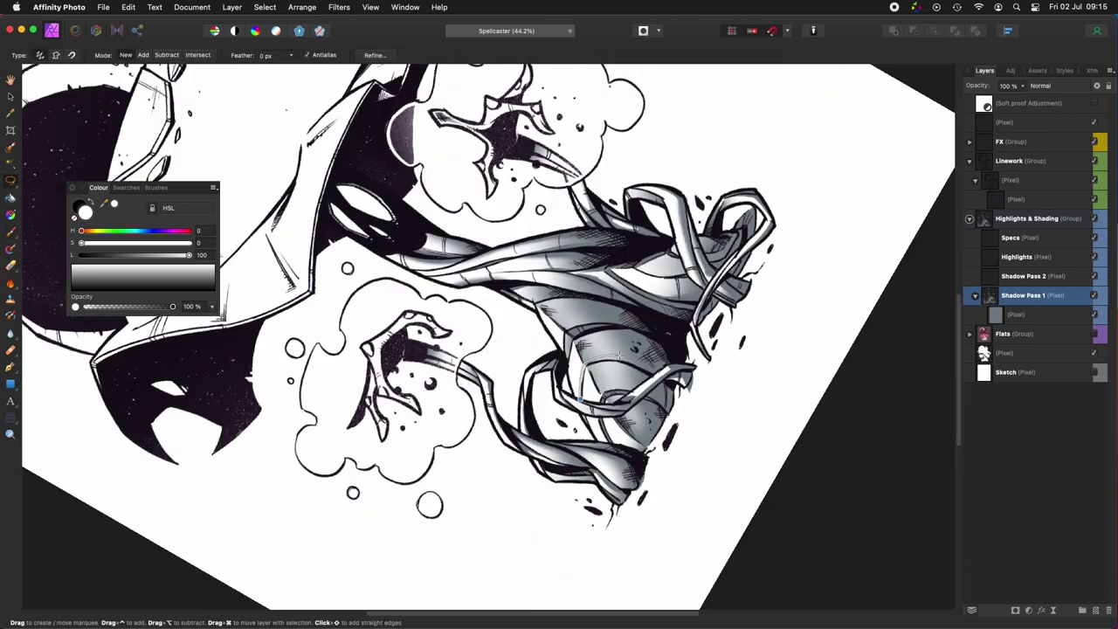
key("ctrl+Right")
key("ctrl+Right")
key("ctrl+Right")
key("ctrl+Right")
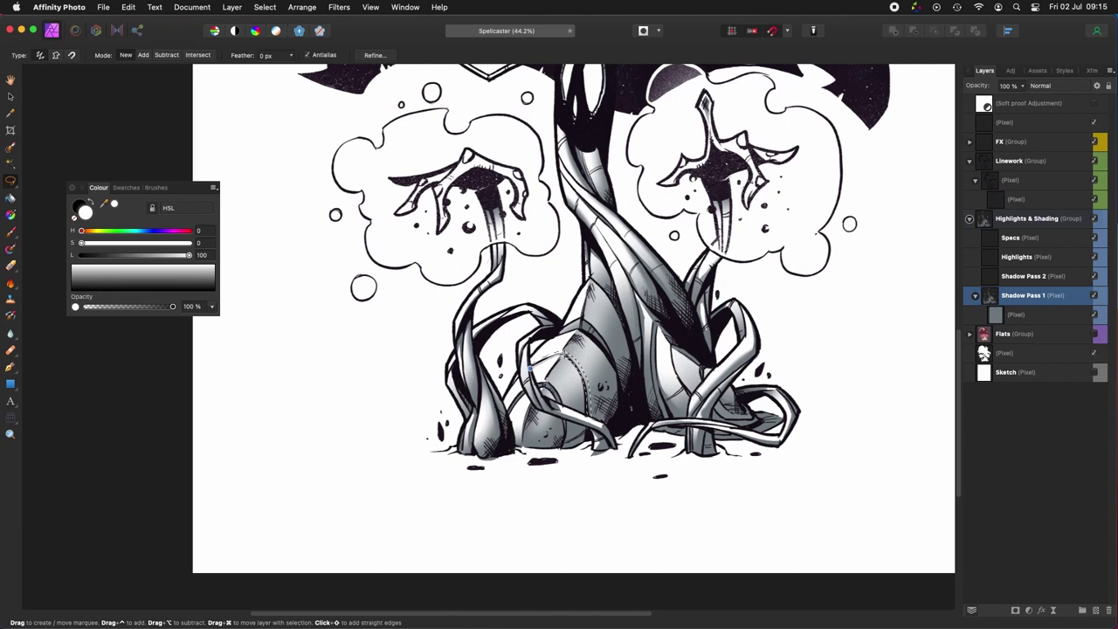
scroll(552, 377, "up", 5)
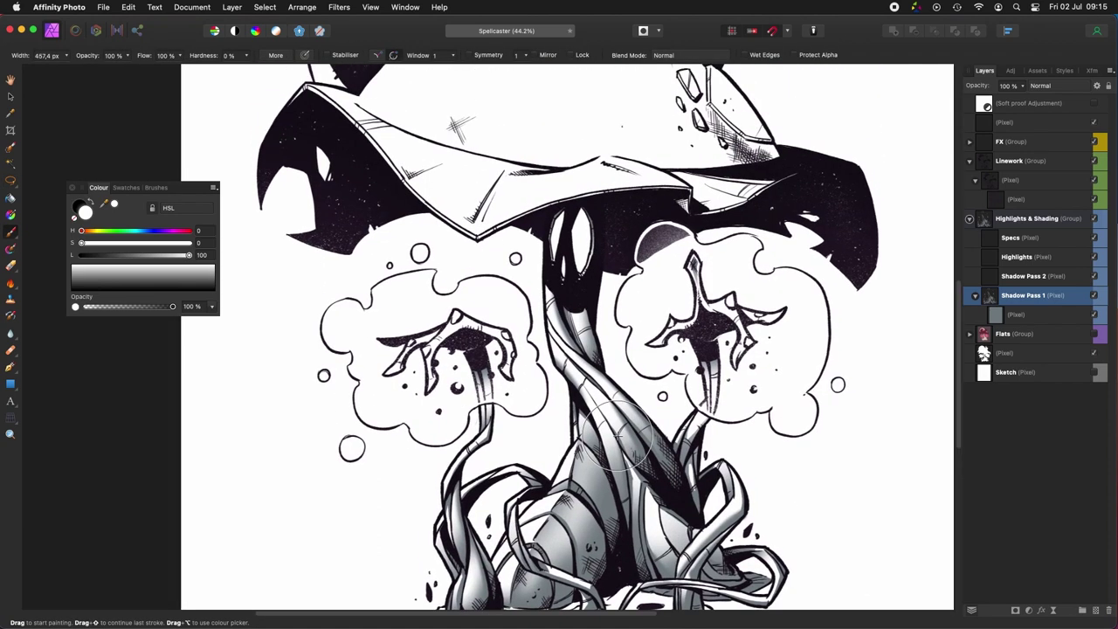
Step: Lasso the whole pale rim around the large dark opening at the back of the mushroom cap
scroll(595, 462, "up", 10)
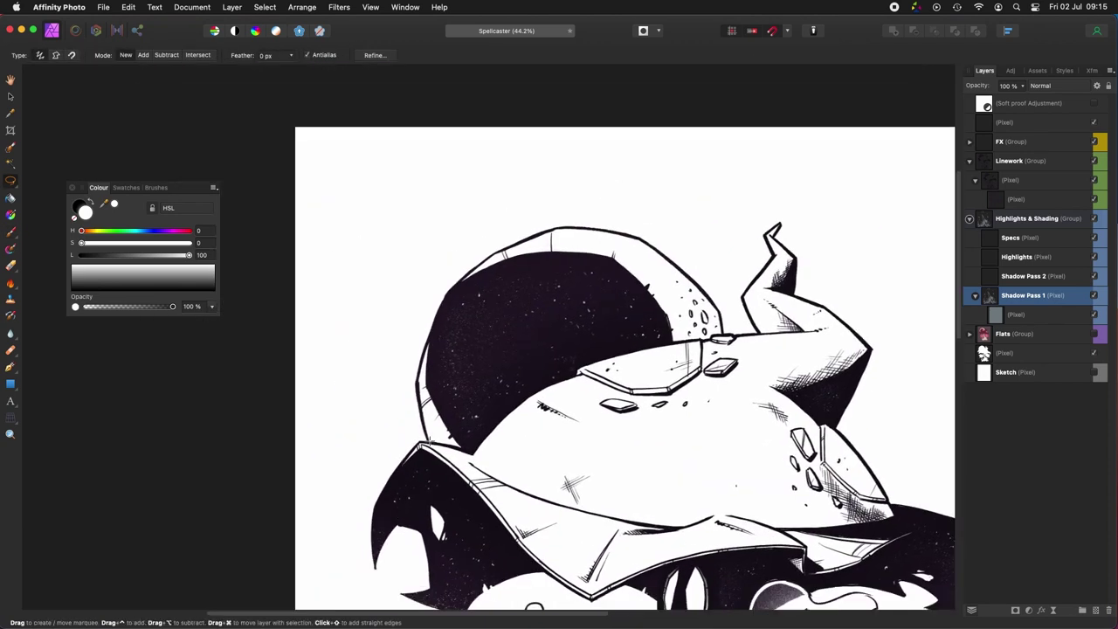
left_click_drag(459, 449, 432, 443)
key("ctrl+Left")
key("ctrl+Left")
key("ctrl+Left")
key("ctrl+Left")
key("ctrl+Left")
key("ctrl+Left")
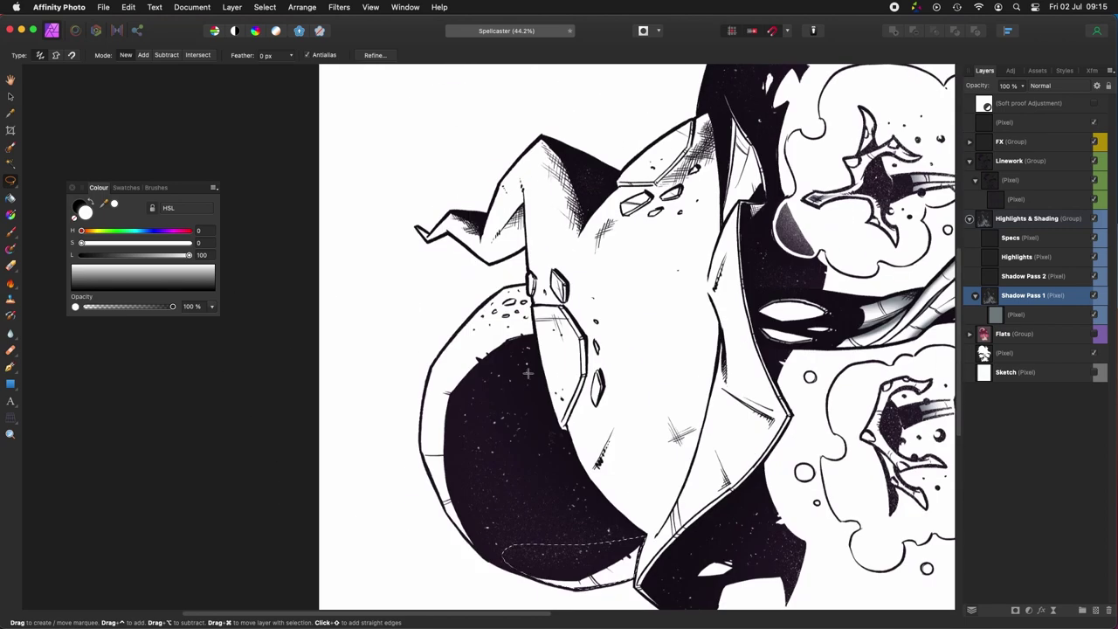
right_click(587, 570)
left_click_drag(450, 469, 482, 555)
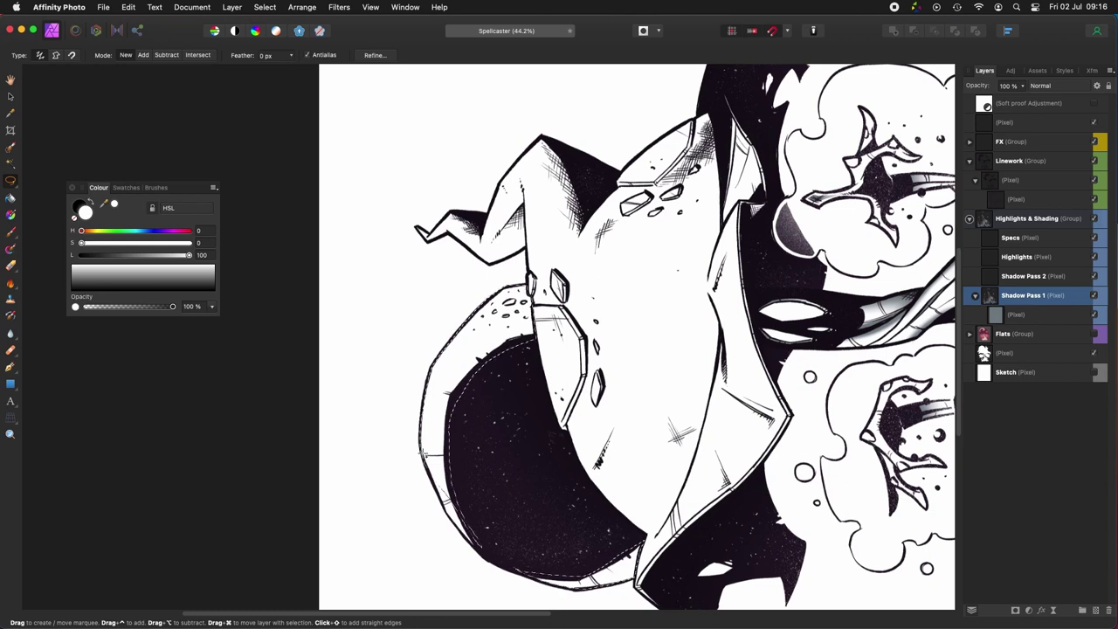
Step: Shade both lower ends of the selected cap rim with soft grey using an 895.5 px brush, and clear the selection
key("ctrl+Right")
scroll(485, 493, "up", 5)
key("b")
left_click_drag(485, 493, 586, 486)
left_click_drag(587, 487, 564, 453)
left_click_drag(386, 485, 360, 557)
left_click_drag(682, 378, 664, 376)
key("super+d")
mouse_move(722, 442)
left_mouse_down()
mouse_move(702, 307)
mouse_move(742, 365)
left_mouse_up()
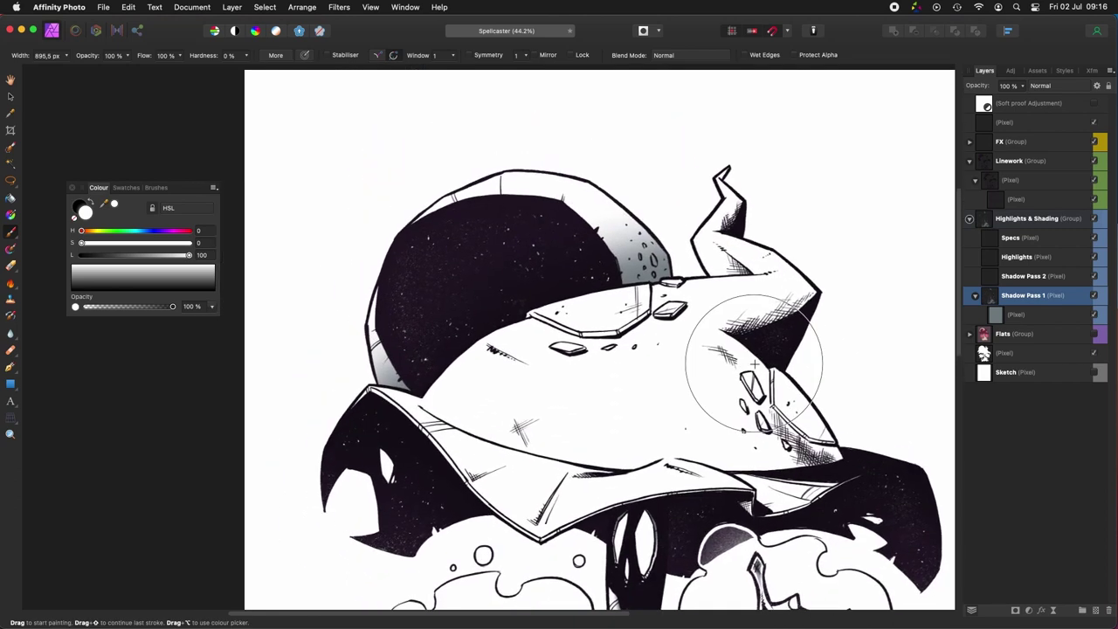
Step: Lasso another small section of the mushroom cap, brush soft shading into it, and clear the selection
key("l")
left_click_drag(749, 501, 671, 603)
key("ctrl+Right")
key("ctrl+Right")
key("ctrl+Right")
mouse_move(588, 587)
left_mouse_down()
mouse_move(618, 422)
mouse_move(642, 381)
left_mouse_up()
mouse_move(566, 435)
left_mouse_down()
mouse_move(593, 467)
mouse_move(576, 425)
left_mouse_up()
key("b")
key("l")
key("b")
left_click_drag(585, 494, 584, 532)
key("super+d")
key("ctrl+Left")
key("ctrl+Left")
key("ctrl+Left")
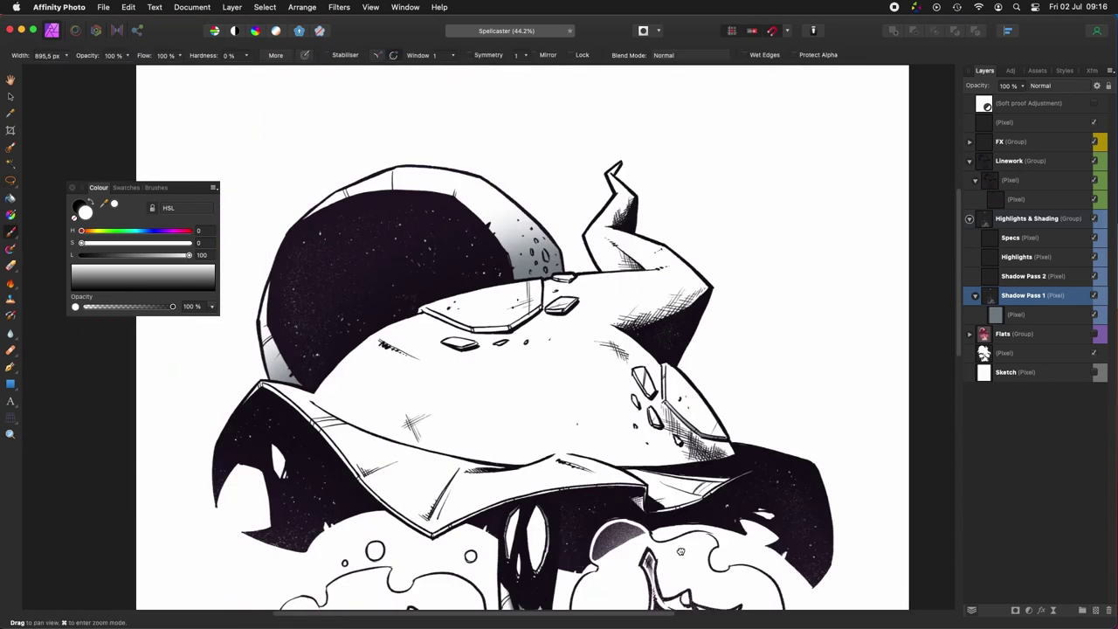
Step: Lasso the narrow bevelled edge of the cracked plate beside the cap's dark opening and shade it with soft grey
left_click_drag(604, 245, 664, 421)
key("l")
key("ctrl+Left")
key("ctrl+Left")
key("ctrl+Left")
key("ctrl+Left")
key("ctrl+Left")
key("ctrl+Left")
scroll(670, 429, "up", 5)
scroll(629, 445, "right", 2)
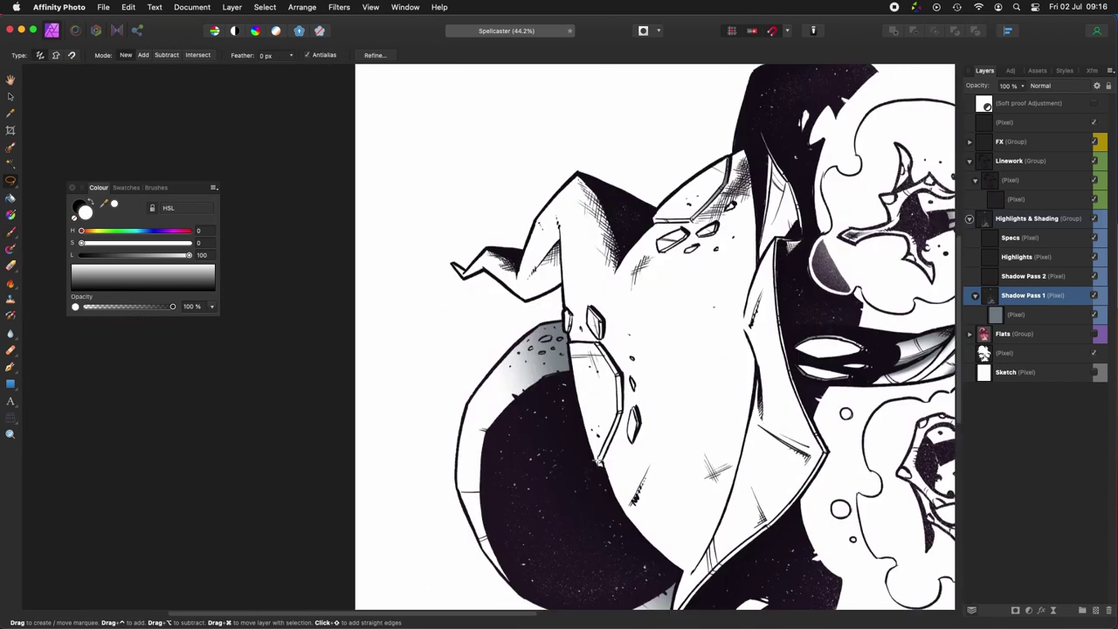
key("b")
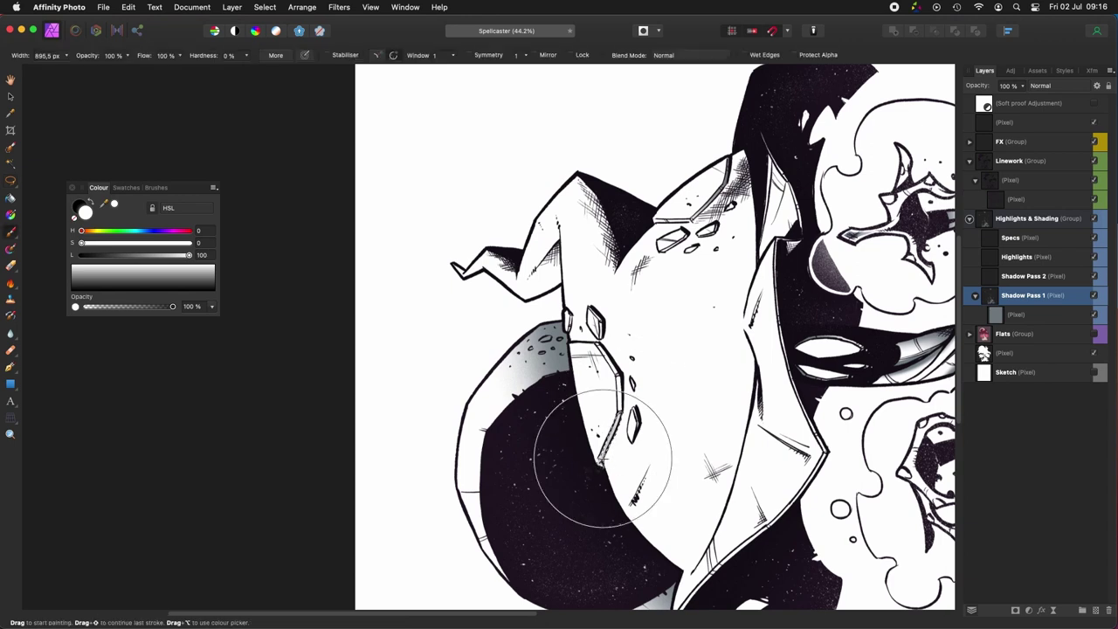
scroll(601, 432, "up", 3)
scroll(601, 432, "right", 2)
key("l")
key("super+d")
key("ctrl+Right")
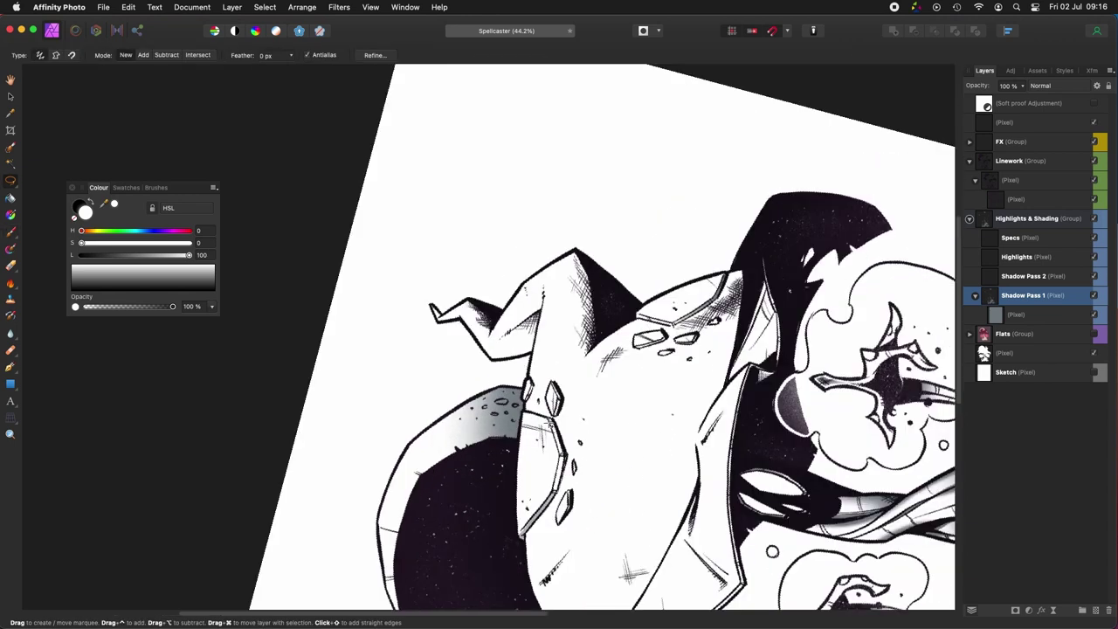
Step: Lasso the thin edges of the loose stone chips beside the cap's upper cracked plate and shade them with soft grey
key("b")
key("ctrl+Right")
key("ctrl+Right")
key("ctrl+Right")
key("ctrl+Right")
key("ctrl+Right")
scroll(658, 481, "left", 10)
key("l")
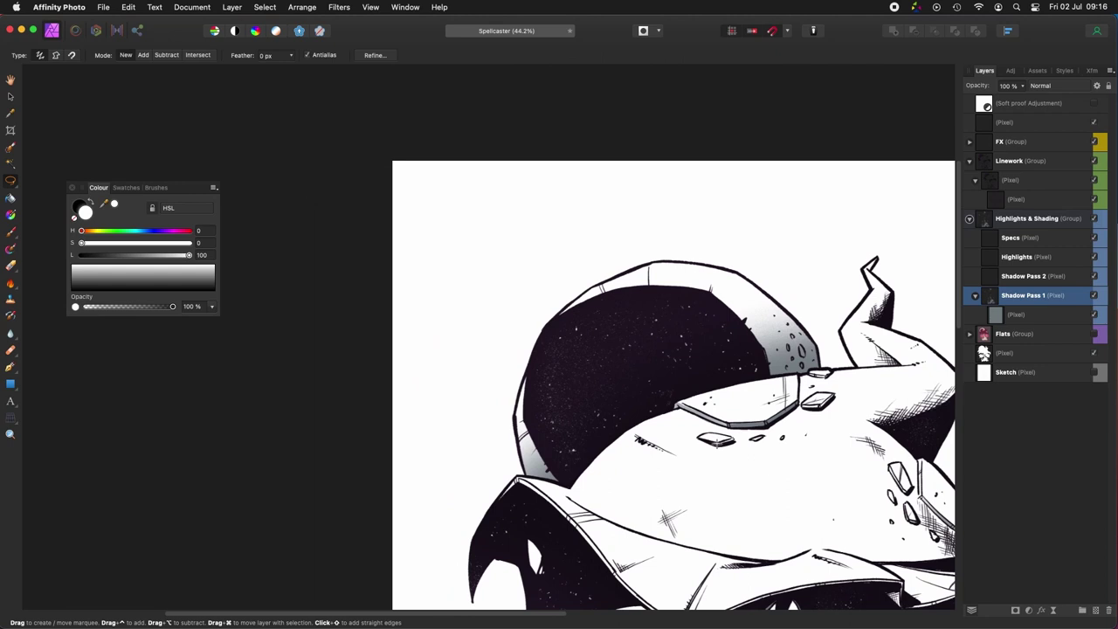
scroll(698, 443, "right", 2)
scroll(699, 443, "up", 1)
key("b")
scroll(654, 457, "right", 7)
scroll(654, 457, "up", 2)
key("l")
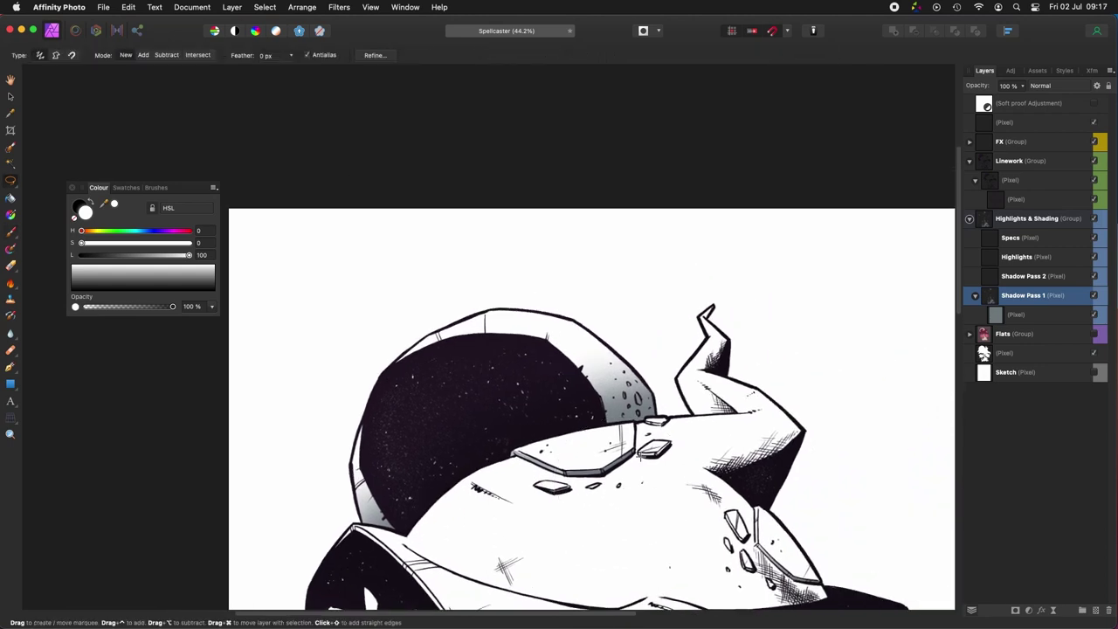
Step: Add the same soft grey shading to the chips and bevelled edge of the second cracked plate, below the horn
key("b")
scroll(637, 472, "up", 2)
scroll(637, 471, "left", 1)
key("l")
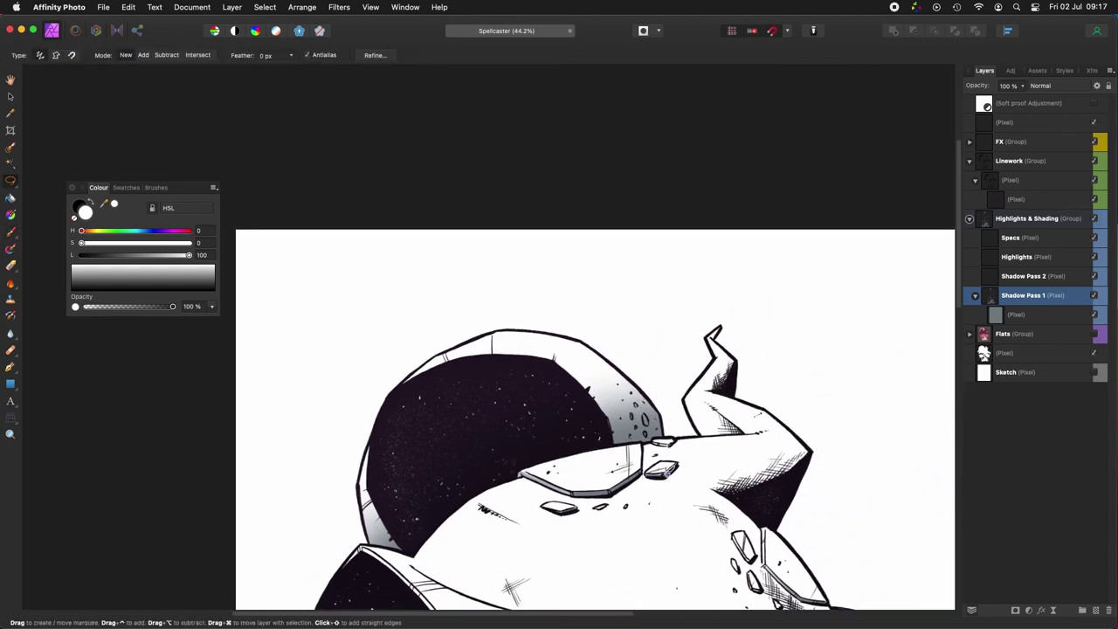
key("b")
scroll(664, 489, "down", 4)
scroll(629, 467, "right", 4)
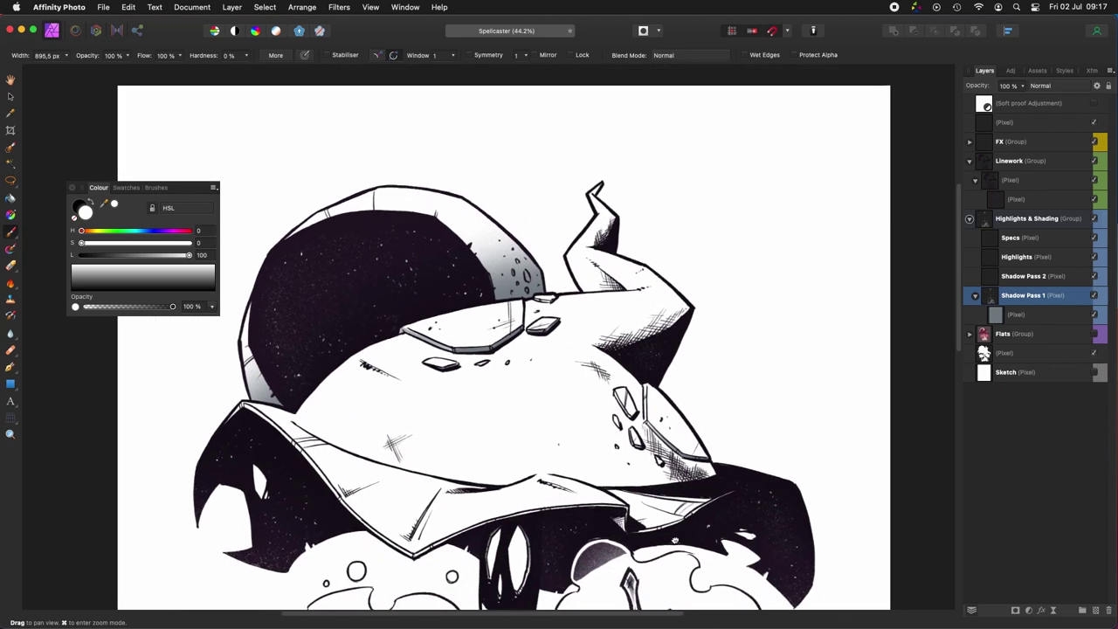
key("l")
key("b")
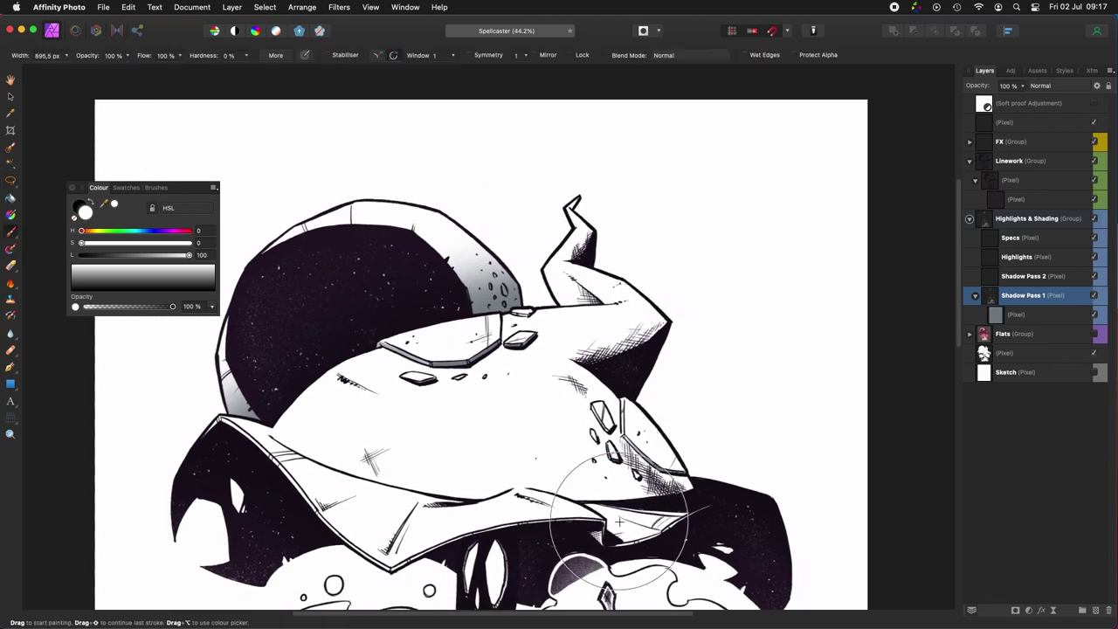
Step: Shade the small folded notch on the underside of the cap brim with the soft brush and clear the selection
scroll(612, 467, "down", 4)
scroll(559, 459, "right", 2)
left_click_drag(545, 455, 587, 509)
key("l")
key("b")
key("super+d")
left_click_drag(675, 421, 621, 429)
key("l")
scroll(621, 429, "up", 5)
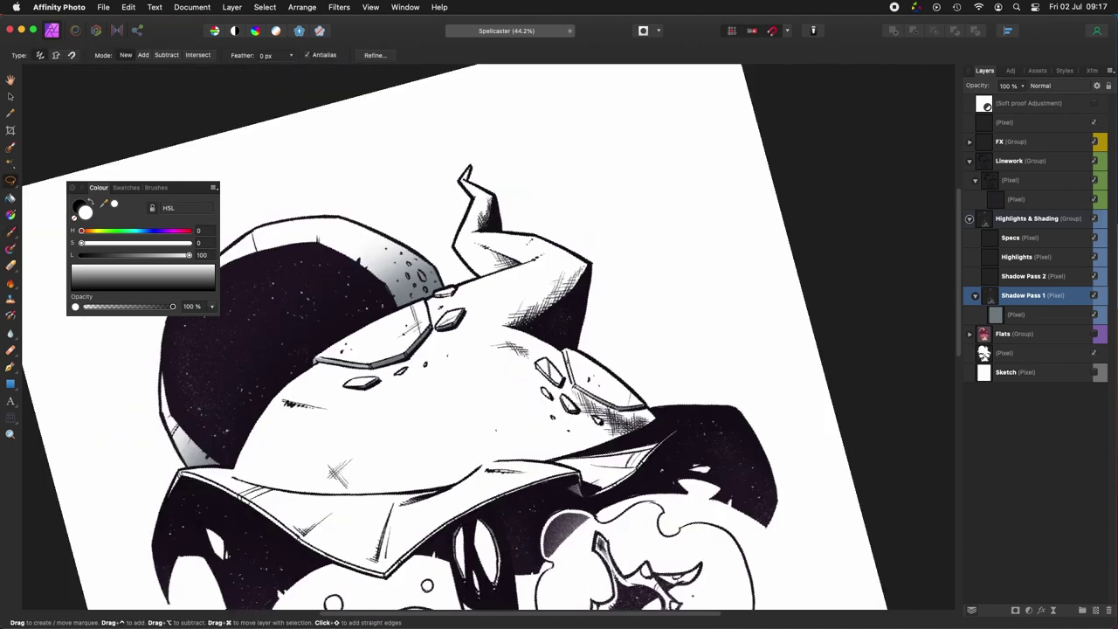
Step: Lasso the narrow lower edge of the brim between its central point and the folded notch and shade it grey
scroll(612, 331, "down", 5)
scroll(603, 314, "right", 1)
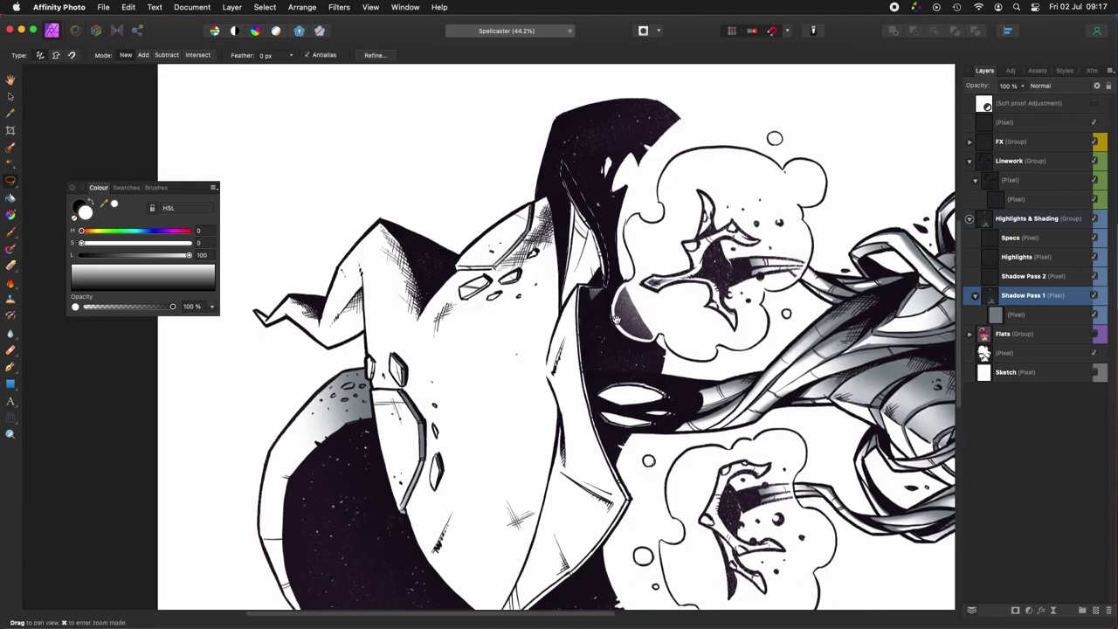
left_click_drag(577, 322, 574, 376)
left_click_drag(608, 466, 613, 479)
key("b")
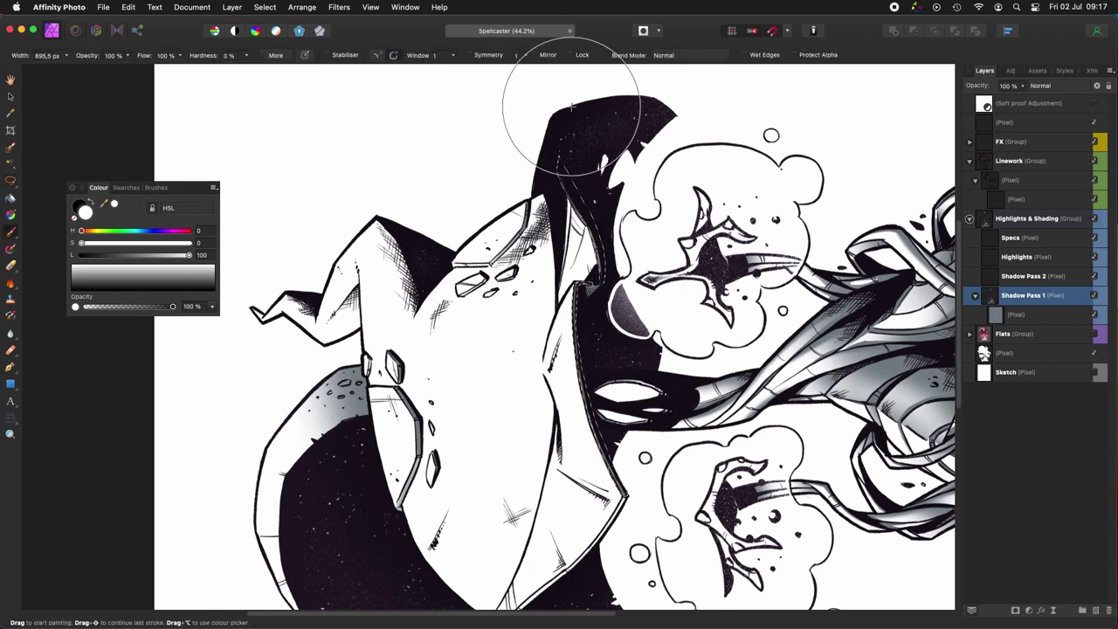
scroll(588, 459, "down", 5)
key("l")
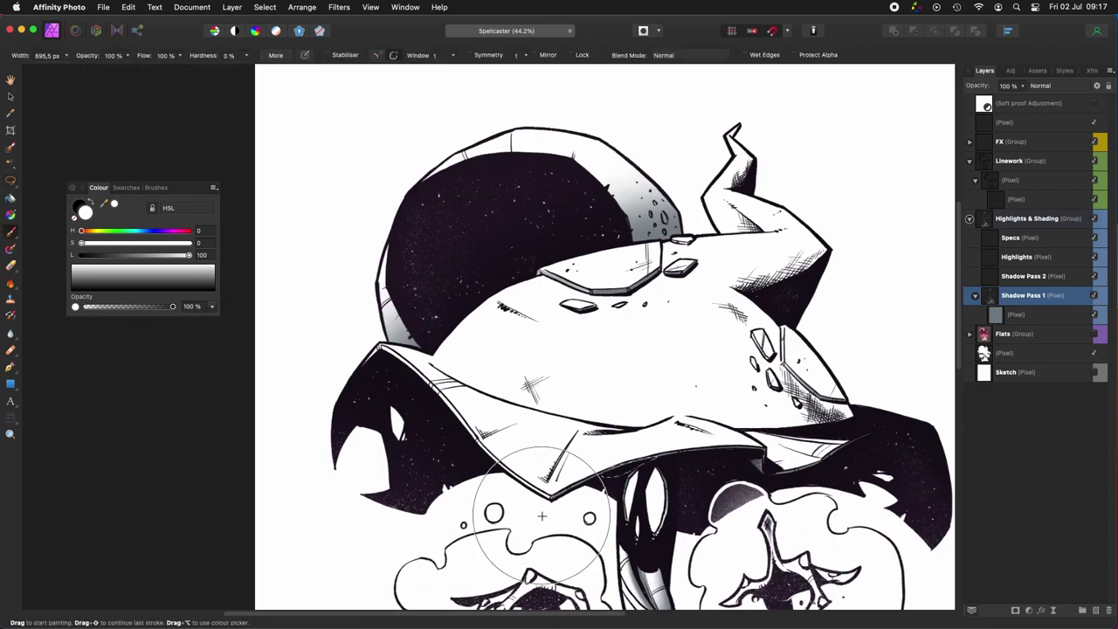
Step: Lasso the narrow brim edge from the central point up to the far corner tip and shade it with soft grey
scroll(581, 567, "up", 1)
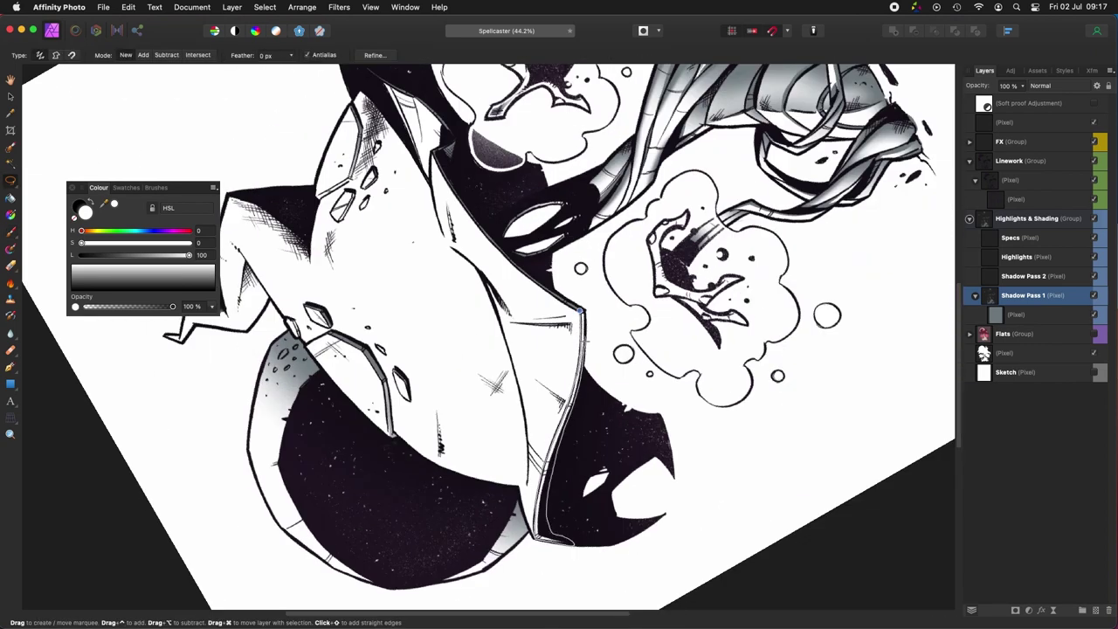
left_click_drag(586, 341, 579, 311)
left_click_drag(598, 337, 562, 316)
key("b")
scroll(534, 270, "down", 8)
mouse_move(626, 397)
left_mouse_down()
mouse_move(638, 499)
mouse_move(624, 534)
left_mouse_up()
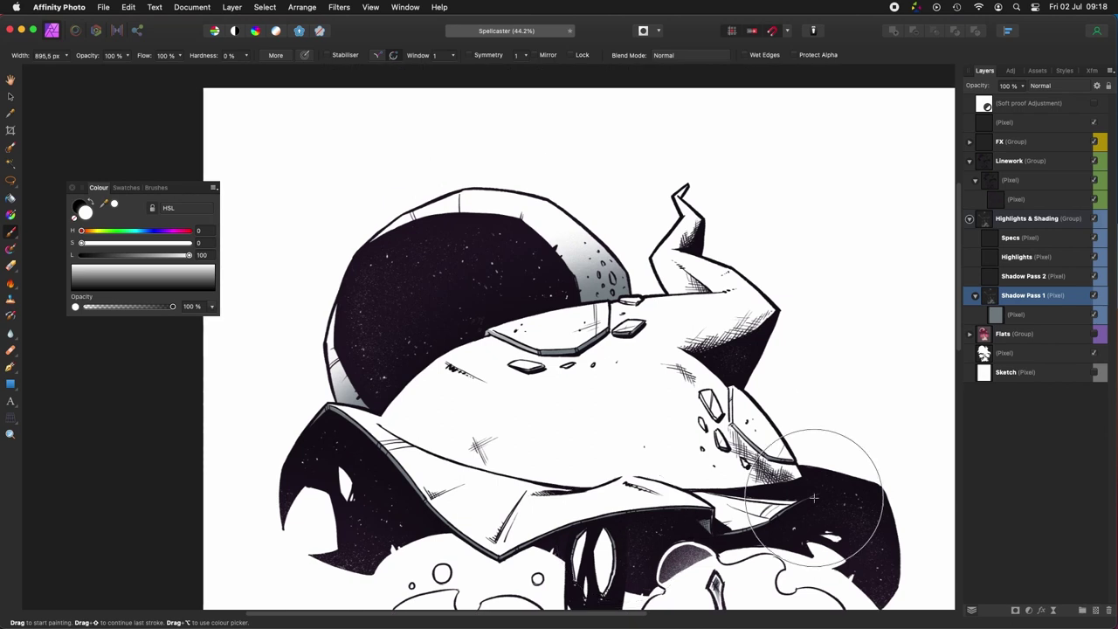
Step: Lasso another small section of the brim and brush soft grey shading into it
key("l")
left_click_drag(523, 436, 517, 419)
key("b")
left_click_drag(543, 545, 555, 524)
scroll(647, 471, "up", 6)
Step: Lasso the folded-back section of the brim beyond the notch and shade it with soft grey using an 895.5 px brush
key("l")
left_click_drag(627, 481, 627, 470)
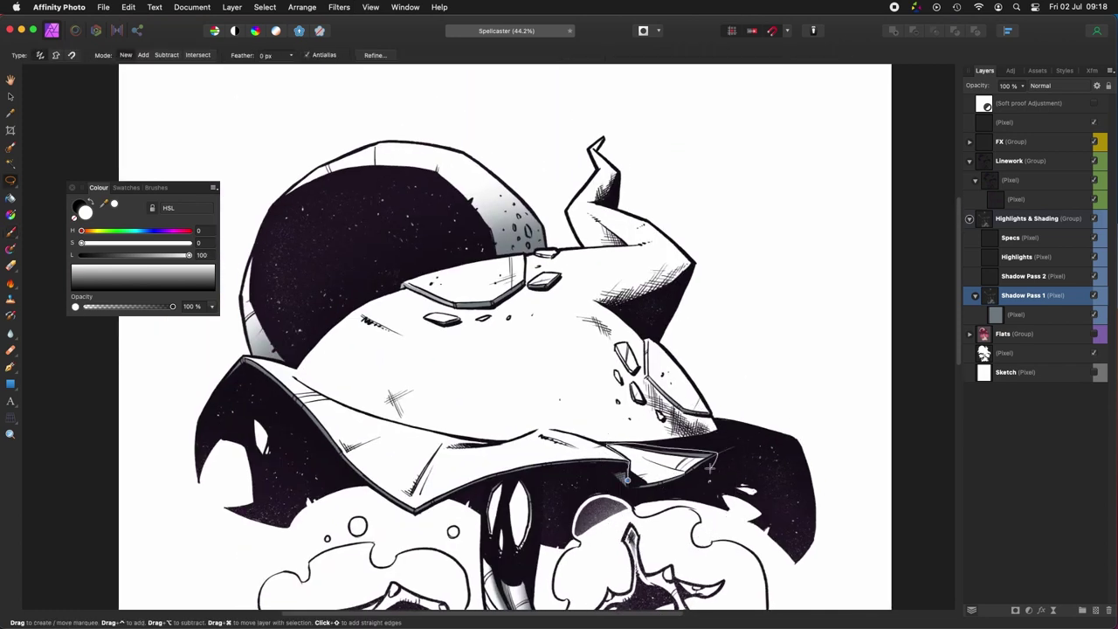
left_click_drag(709, 468, 630, 482)
scroll(640, 485, "right", 2)
key("b")
left_click_drag(686, 511, 707, 468)
scroll(586, 400, "right", 2)
scroll(853, 451, "left", 5)
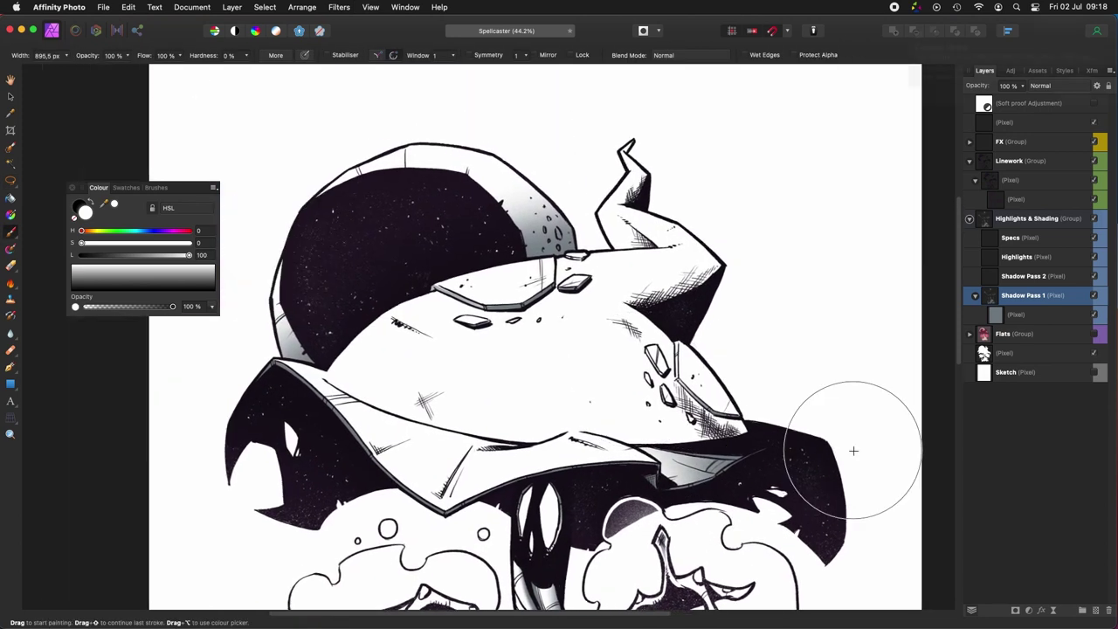
key("l")
scroll(853, 450, "left", 2)
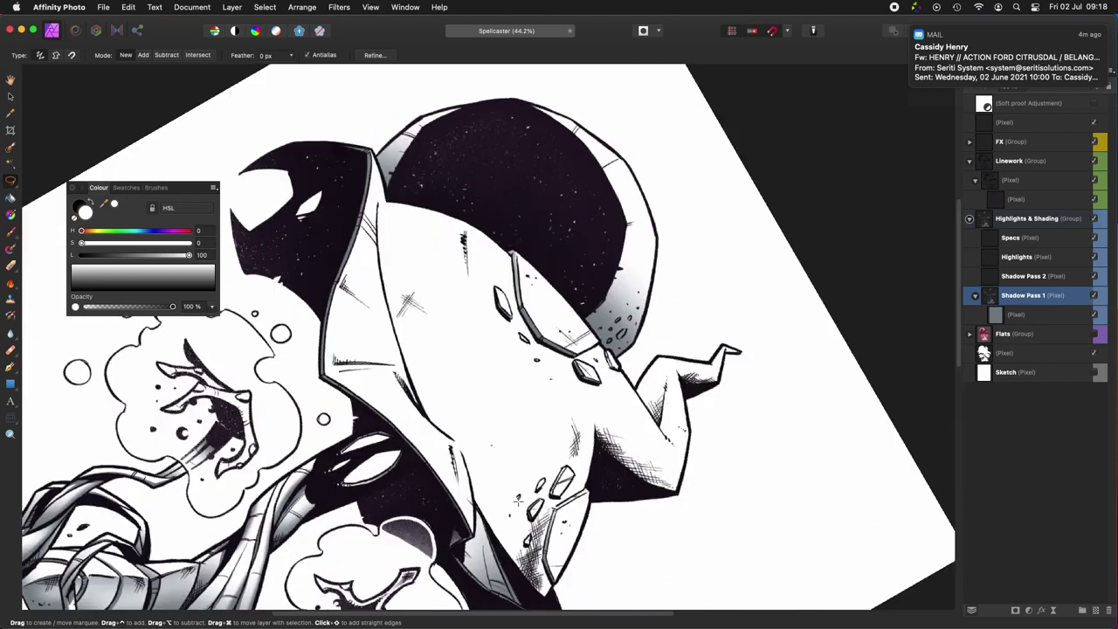
scroll(517, 499, "left", 3)
key("b")
scroll(648, 576, "up", 4)
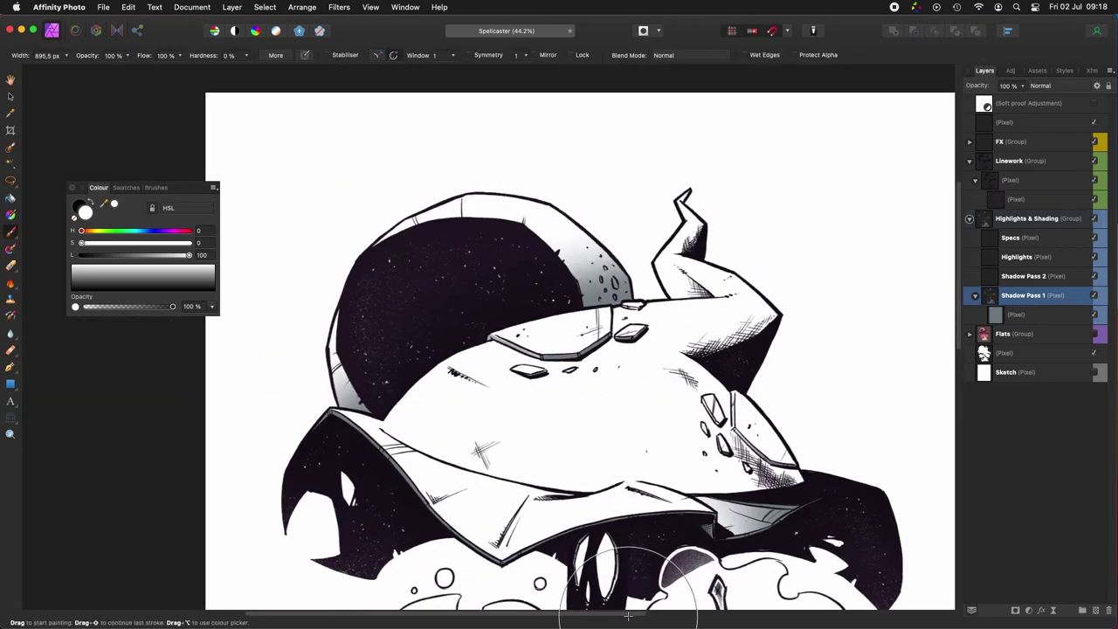
Step: Lasso the broad front face of the mushroom cap's brim, following its outer edge and the line beneath the dome
key("l")
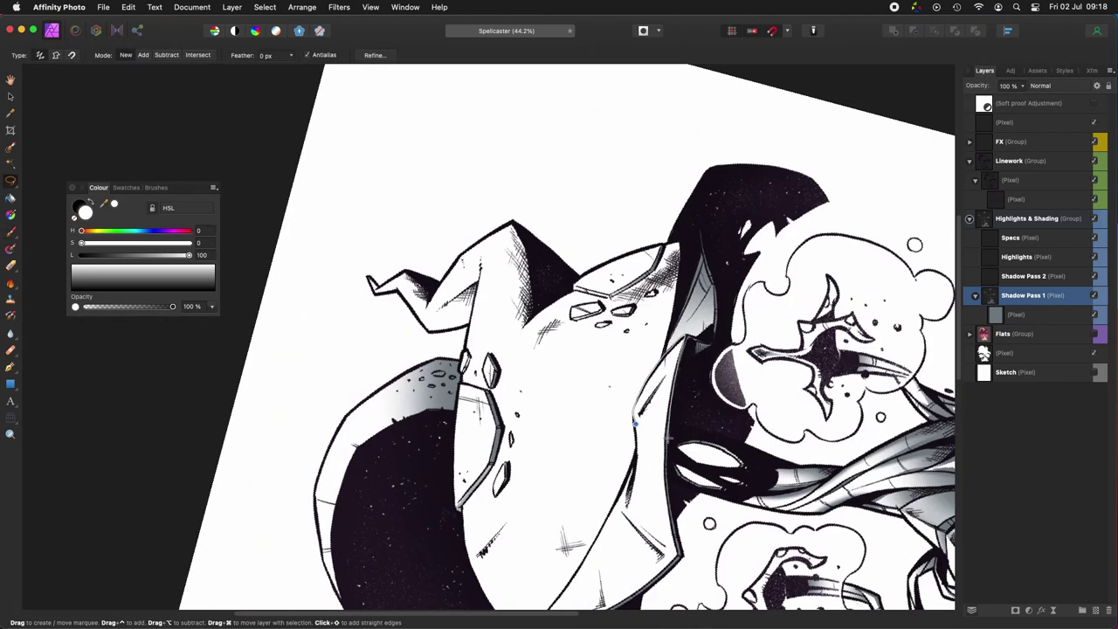
left_click_drag(669, 437, 638, 426)
scroll(668, 315, "up", 2)
left_click_drag(684, 303, 671, 308)
scroll(681, 314, "down", 2)
left_click_drag(694, 338, 694, 367)
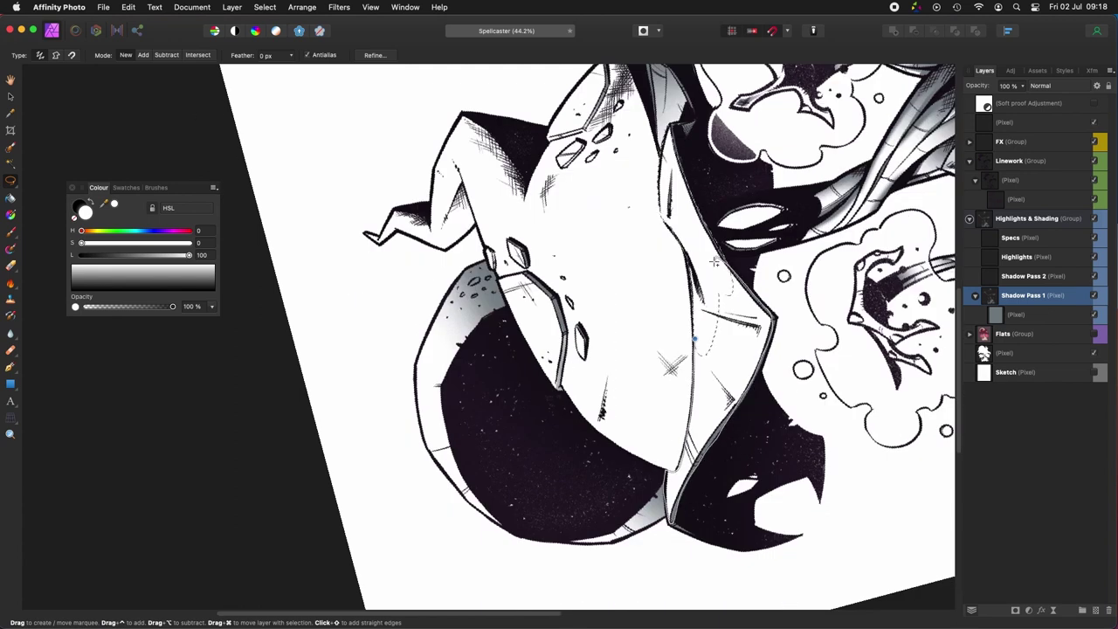
scroll(637, 399, "left", 3)
scroll(665, 369, "left", 2)
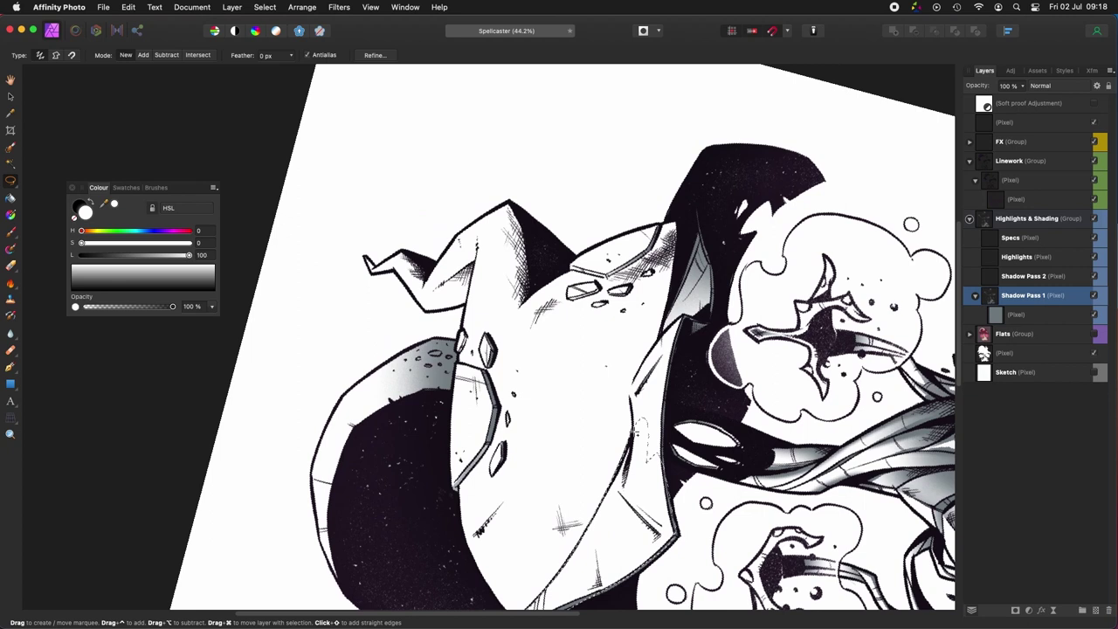
scroll(663, 506, "right", 5)
Step: Brush broad soft grey gradients across the selected front brim face, following its folds
key("b")
left_click_drag(354, 469, 503, 442)
left_click_drag(724, 459, 645, 473)
left_click_drag(541, 489, 595, 470)
left_click_drag(757, 476, 696, 492)
Step: Reduce the brush to 78.2 px and 56.5 px, touch up the brim's creases and edges, and clear the selection
key("bracketleft")
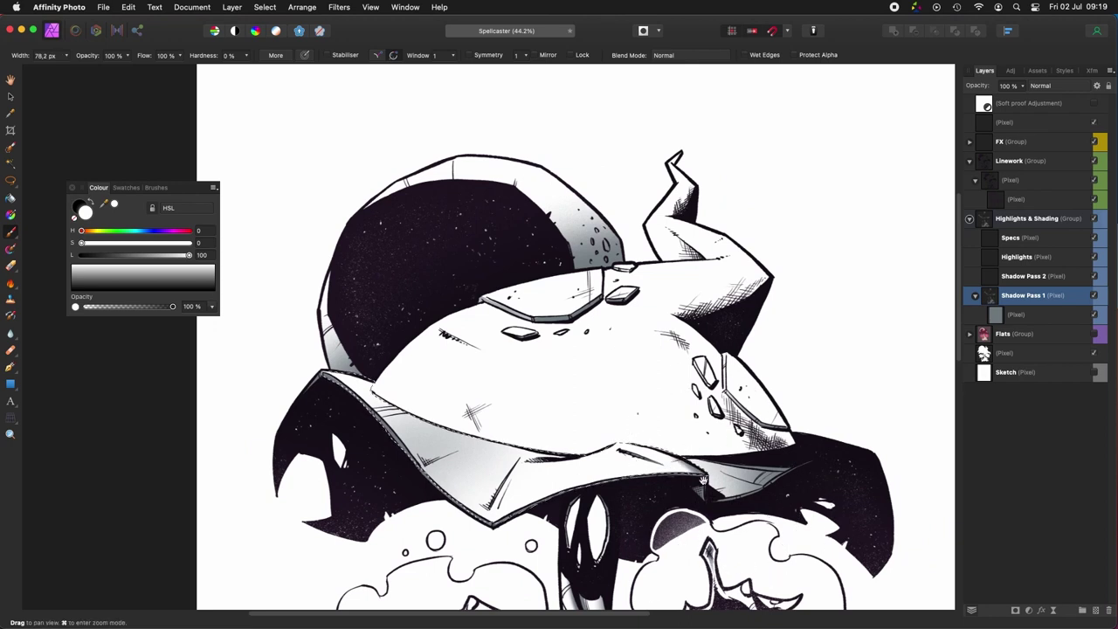
left_click_drag(645, 440, 670, 455)
mouse_move(596, 442)
left_mouse_down()
mouse_move(655, 421)
mouse_move(620, 446)
left_mouse_up()
scroll(655, 421, "up", 3)
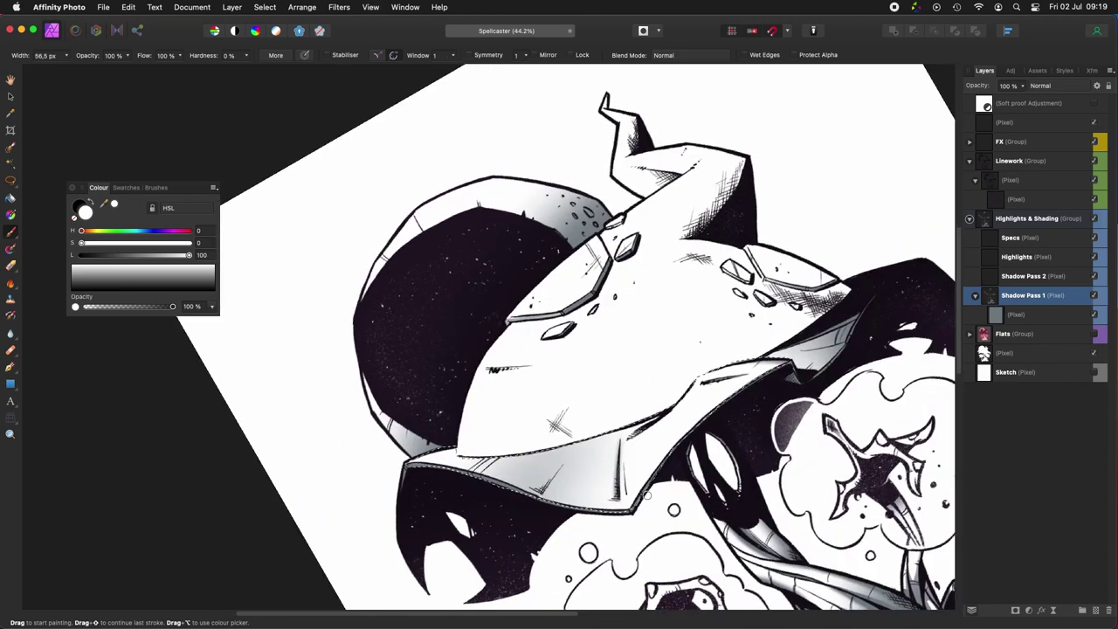
scroll(620, 446, "down", 6)
key("super+d")
Step: Lasso a thin strip of the brim directly beneath the dome and shade it as a cast shadow, enlarging the brush to 385.8 px
key("l")
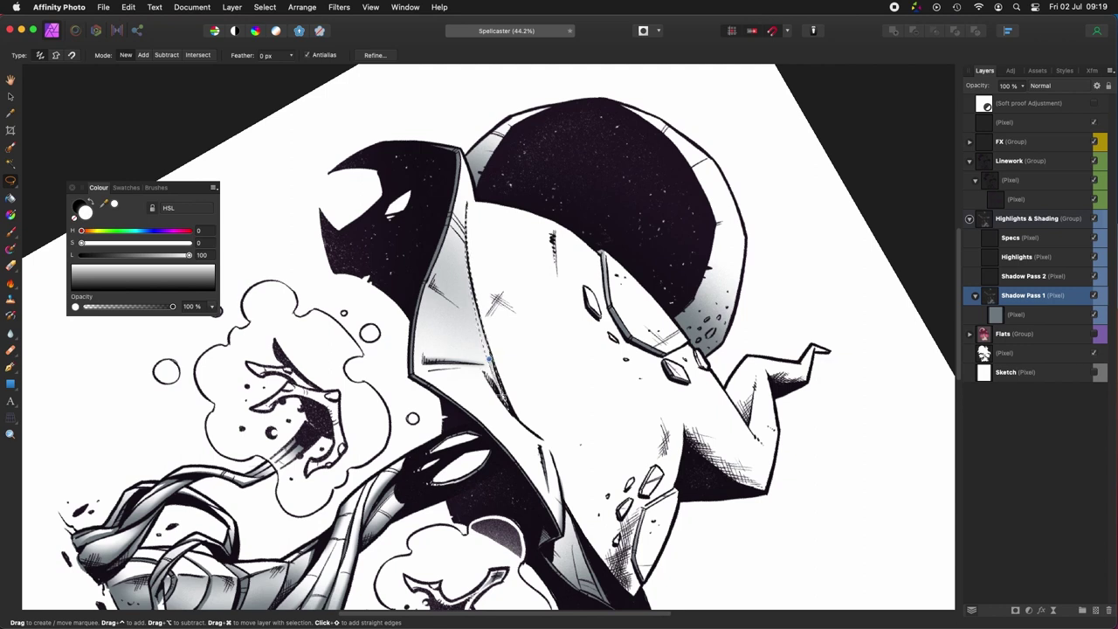
scroll(506, 403, "down", 10)
key("b")
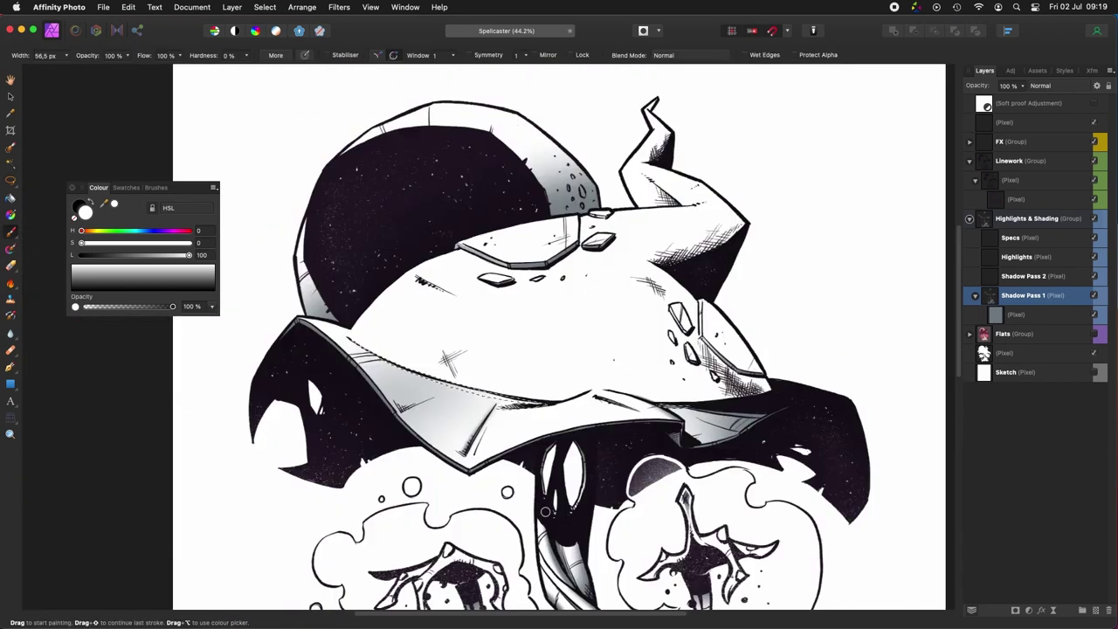
left_click_drag(633, 426, 660, 476)
mouse_move(659, 476)
left_mouse_down("ctrl+alt")
mouse_move(690, 474)
mouse_move(602, 522)
mouse_move(728, 512)
left_mouse_up("ctrl+alt")
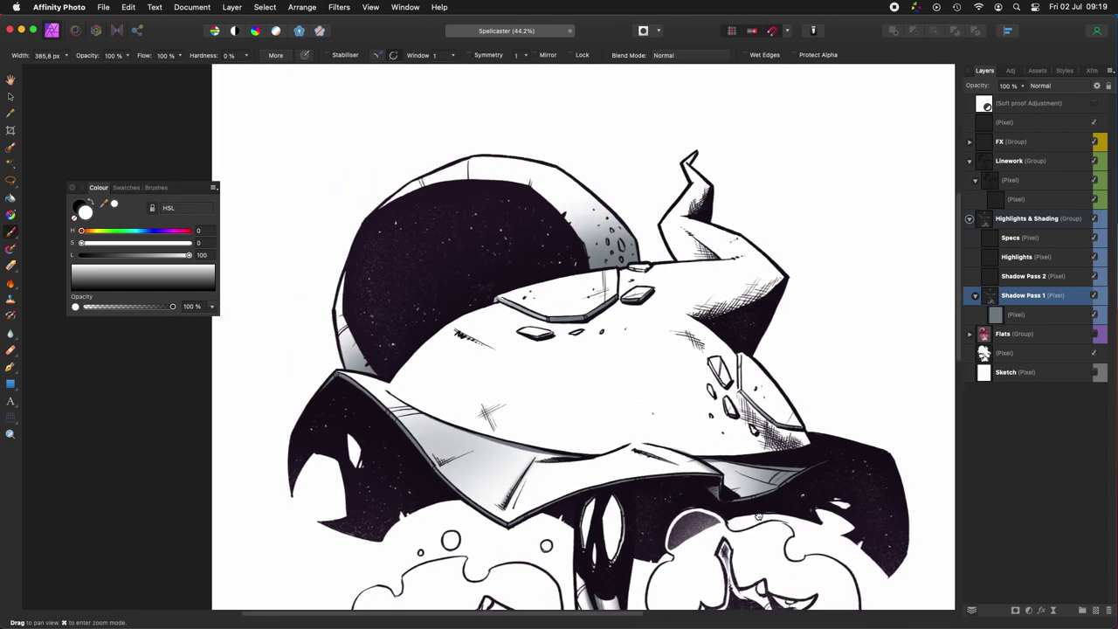
scroll(753, 489, "up", 5)
Step: Lasso the section of the brim beside its central crease and deepen its soft grey shading with a 201.4 px brush
key("l")
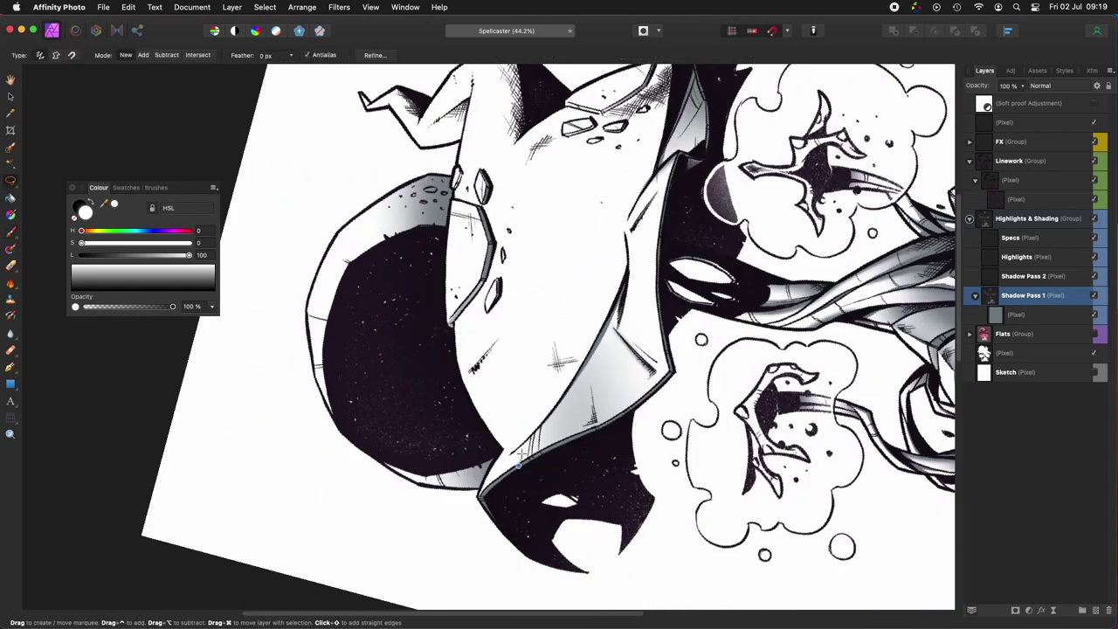
key("b")
mouse_move(587, 444)
left_mouse_down()
mouse_move(580, 347)
mouse_move(582, 421)
left_mouse_up()
key("super+d")
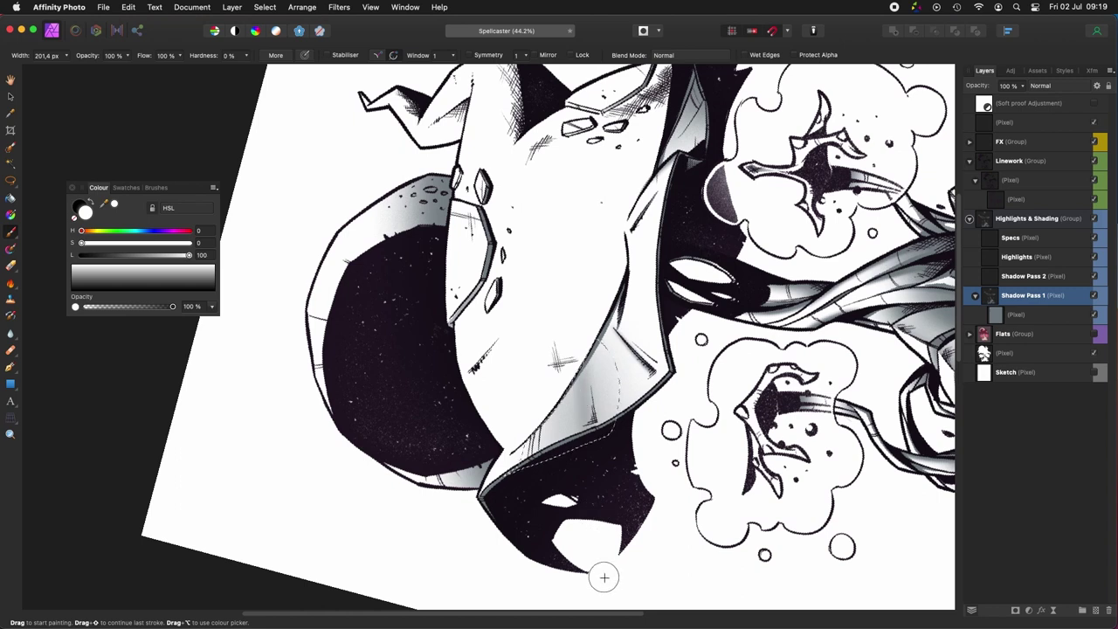
Step: Undo and redo the last brim shading to compare both versions, keep the shading, and clear the selection
scroll(604, 577, "down", 5)
scroll(487, 503, "down", 5)
scroll(487, 503, "up", 5)
key("super+shift+z")
key("super+z")
key("super+shift+z")
key("super+z")
key("super+shift+z")
key("super+d")
scroll(719, 358, "down", 4)
scroll(575, 376, "up", 5)
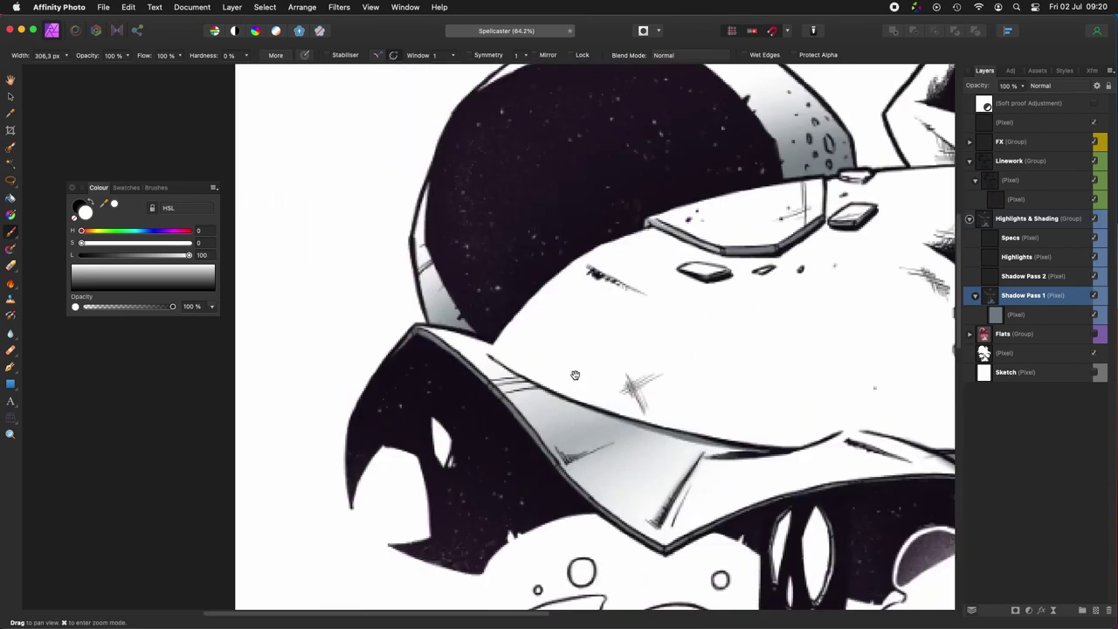
scroll(779, 204, "down", 3)
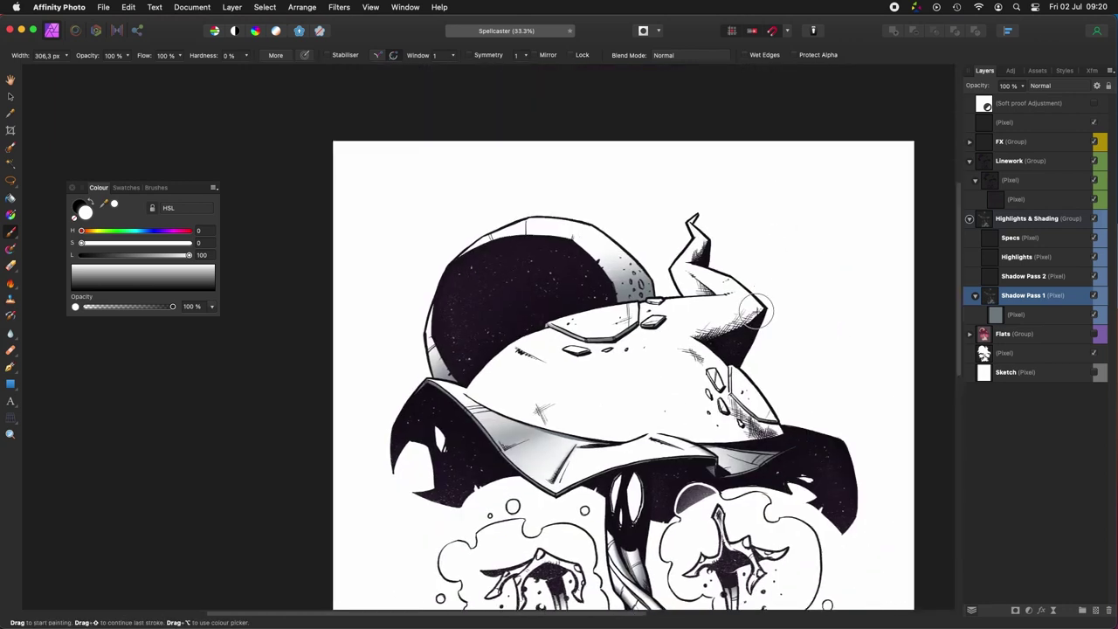
Step: Lasso the stray shading above the brim's front fold, delete it, and clear the selection
scroll(737, 419, "down", 3)
scroll(734, 415, "up", 6)
key("l")
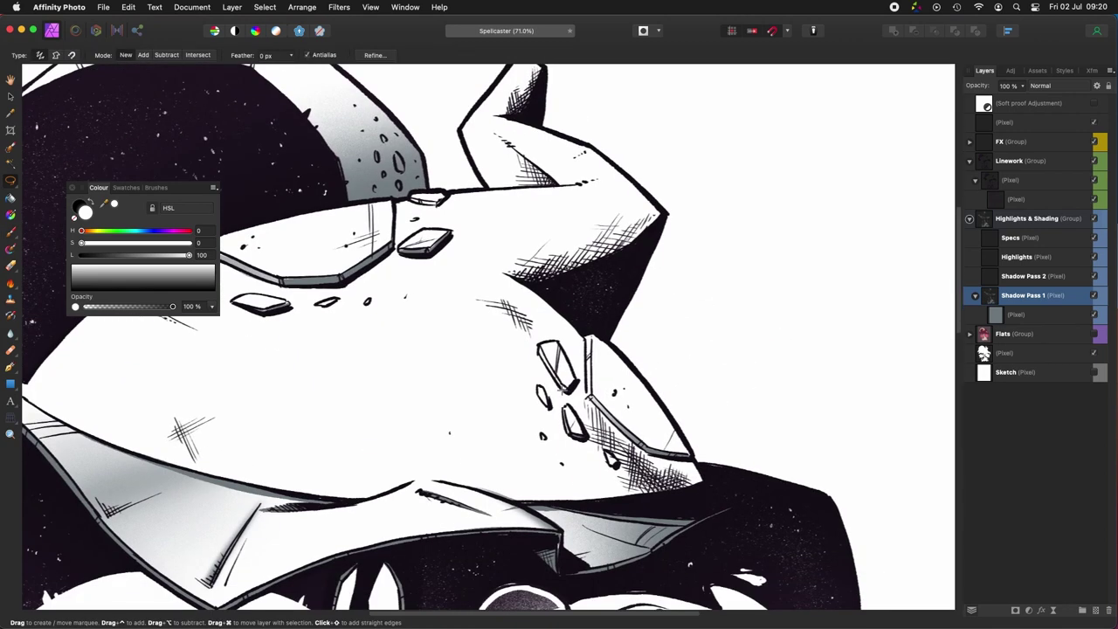
scroll(566, 389, "down", 3)
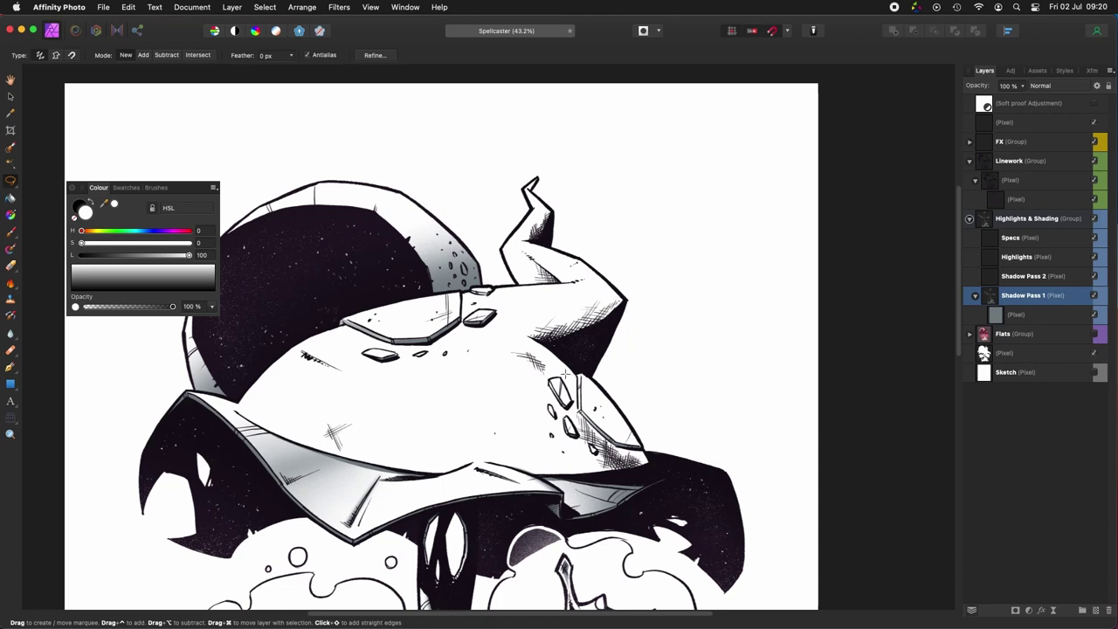
scroll(661, 373, "up", 1)
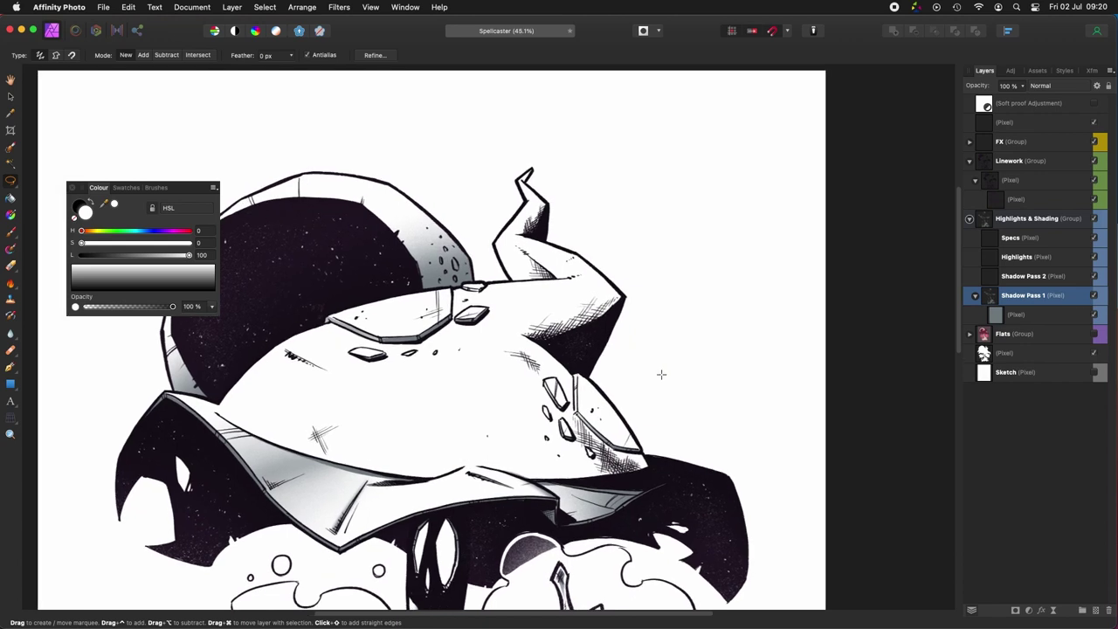
scroll(661, 373, "up", 2)
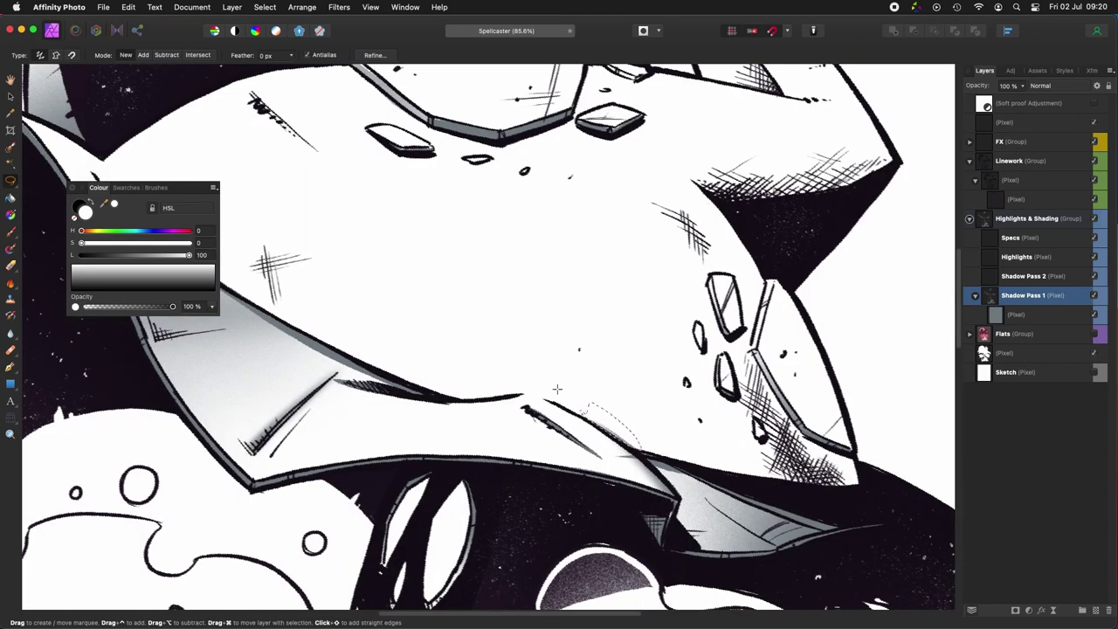
left_click_drag(602, 456, 591, 423)
key("Delete")
key("super+d")
scroll(566, 381, "up", 1)
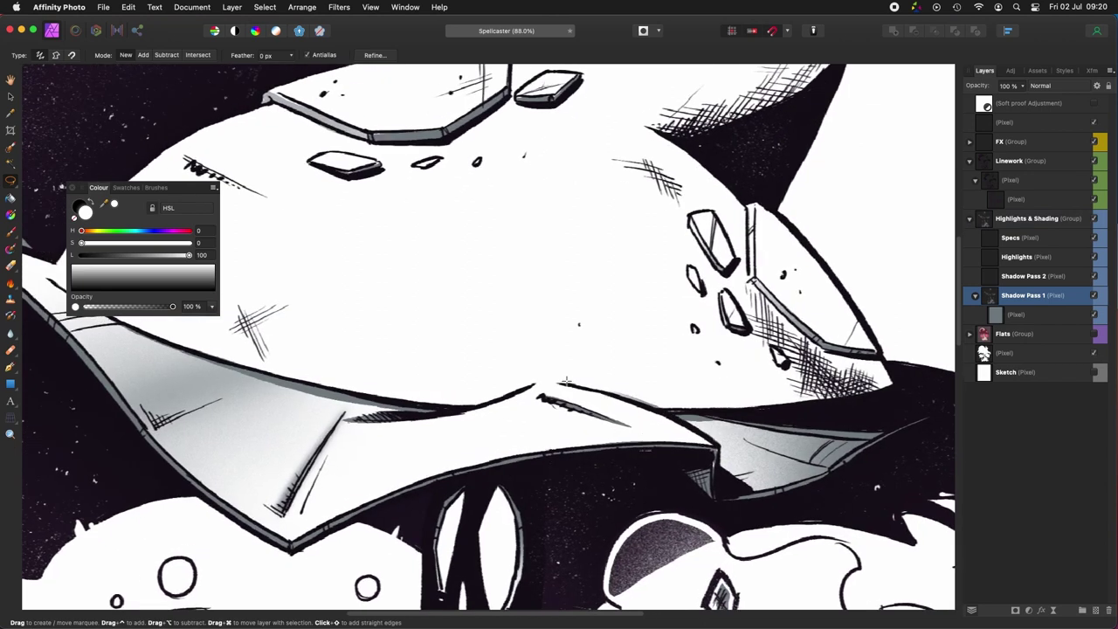
key("Delete")
key("super+d")
scroll(528, 415, "down", 3)
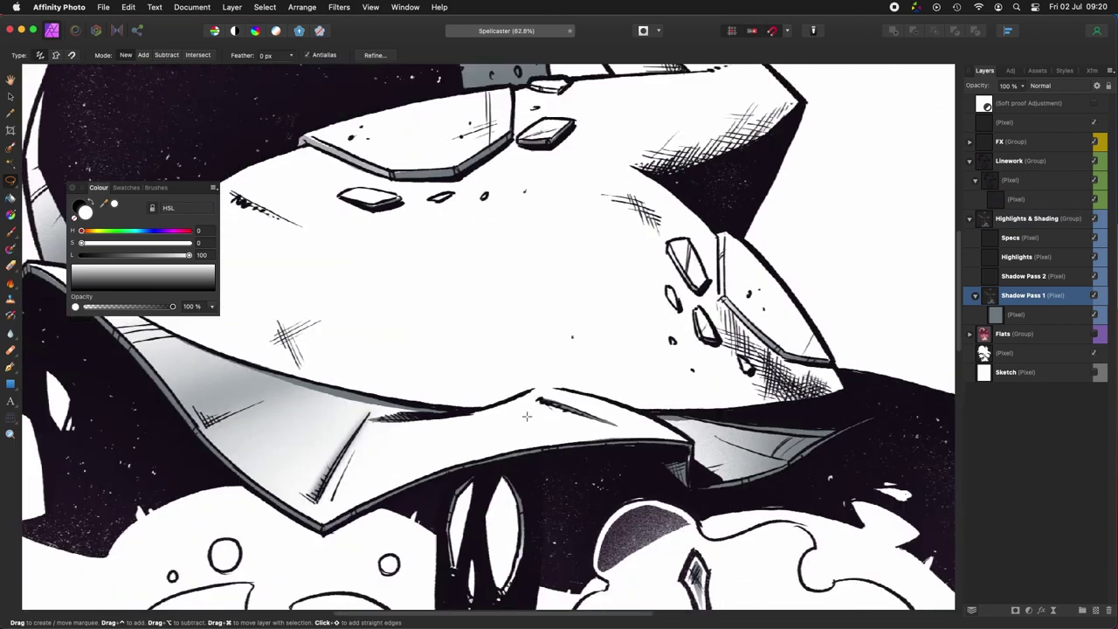
Step: Flood-select the mushroom colour on the first pixel layer in the Flats group, and make Shadow Pass 1 active again
scroll(685, 400, "up", 1)
left_click(1020, 336)
left_click(969, 334)
left_click(1017, 359)
key("w")
left_click(576, 385)
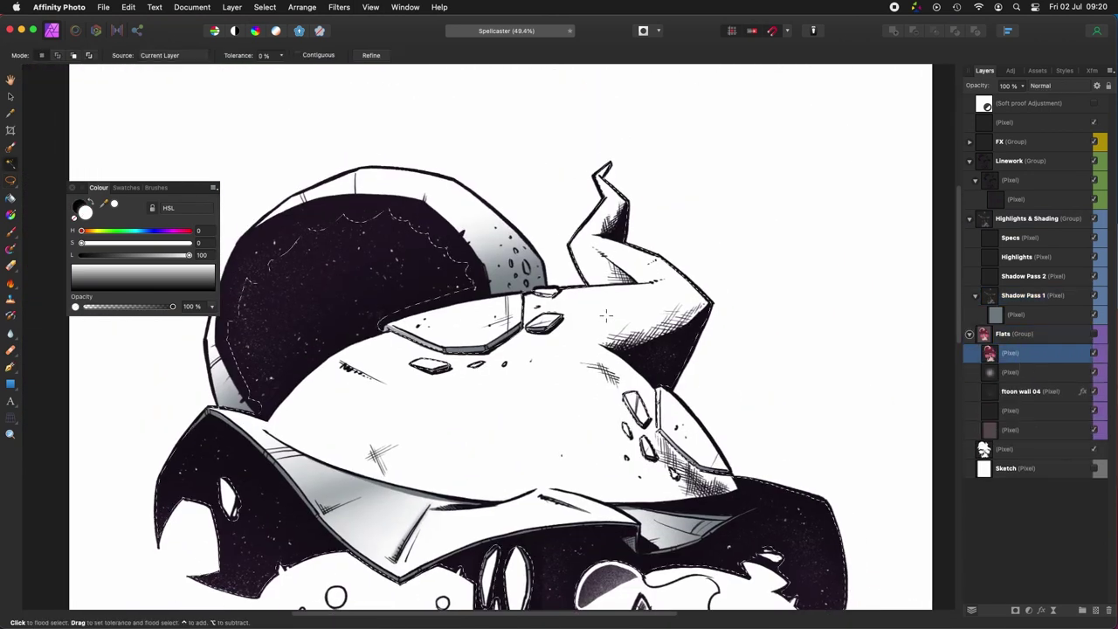
left_click(1015, 296)
Step: Refine the selection with freehand lasso passes so it follows the cap and horn above the brim
key("l")
mouse_move(666, 549)
left_mouse_down()
mouse_move(655, 358)
mouse_move(647, 388)
left_mouse_up()
mouse_move(440, 416)
left_mouse_down()
mouse_move(420, 404)
mouse_move(603, 371)
mouse_move(713, 377)
mouse_move(492, 418)
left_mouse_up()
key("super+alt+Left")
key("super+alt+Left")
key("super+alt+Left")
key("super+alt+Left")
key("super+alt+Left")
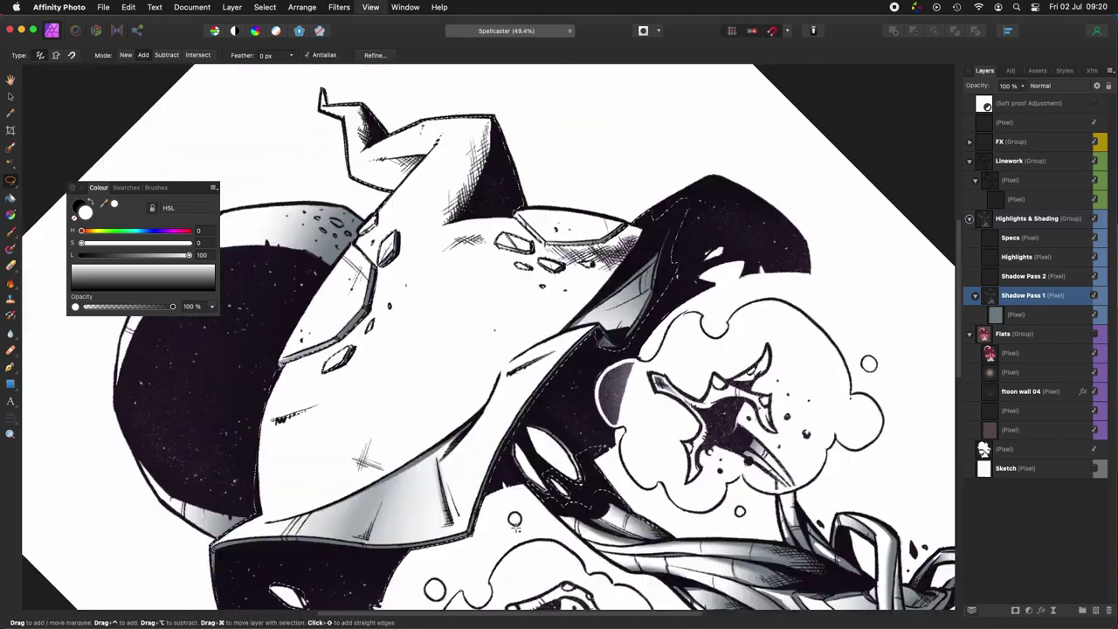
left_click_drag(672, 438, 691, 389)
key("super+alt+Left")
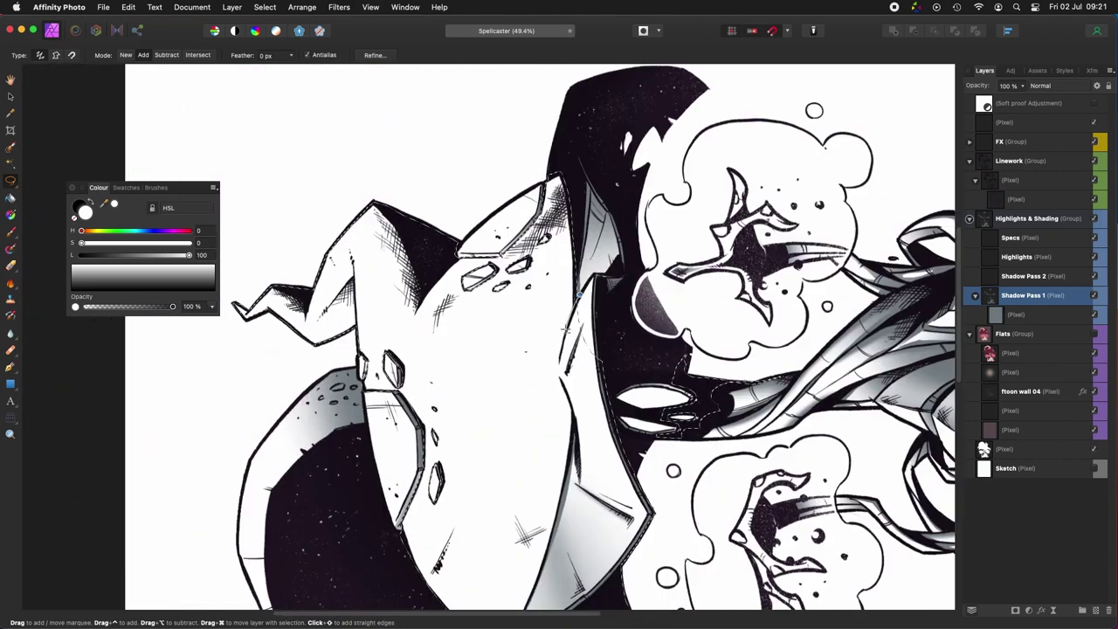
mouse_move(608, 555)
left_mouse_down()
mouse_move(674, 469)
mouse_move(709, 387)
left_mouse_up()
mouse_move(580, 475)
left_mouse_down()
mouse_move(576, 550)
mouse_move(651, 524)
mouse_move(748, 406)
mouse_move(699, 336)
left_mouse_up()
left_click_drag(774, 467, 660, 583)
key("super+alt+r")
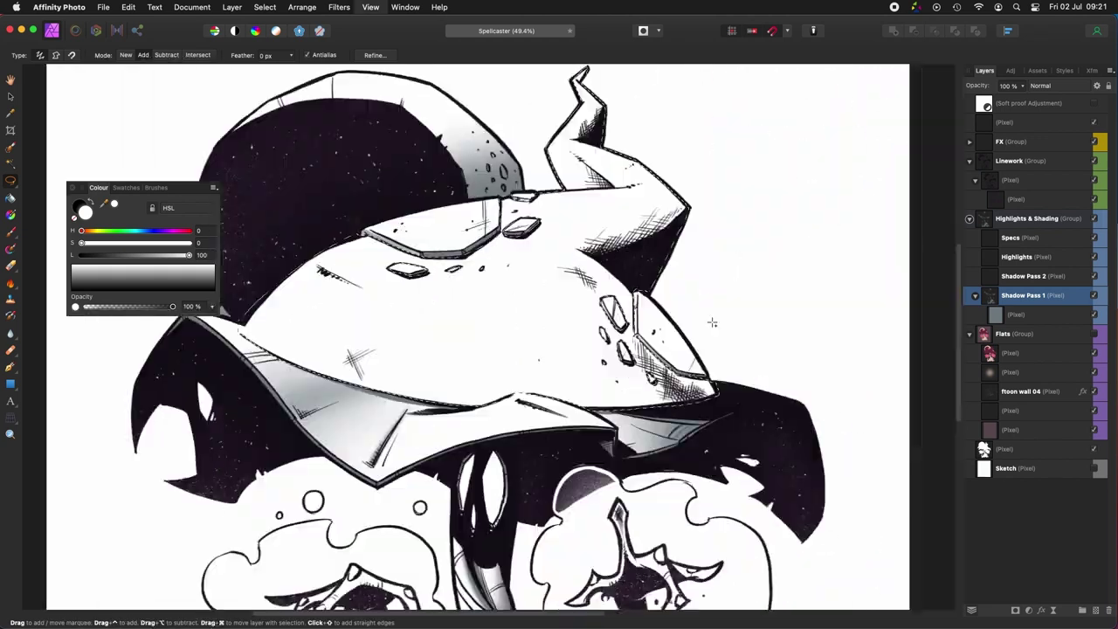
left_click_drag(711, 320, 756, 357)
Step: Paint a soft shadow along the cap's right side and lower edge with a large brush, and deselect
key("b")
left_click_drag(641, 452, 554, 467)
key("bracketright")
key("bracketright")
left_click_drag(674, 393, 623, 471)
left_click_drag(605, 364, 522, 404)
mouse_move(576, 569)
left_mouse_down()
mouse_move(626, 511)
mouse_move(514, 525)
left_mouse_up()
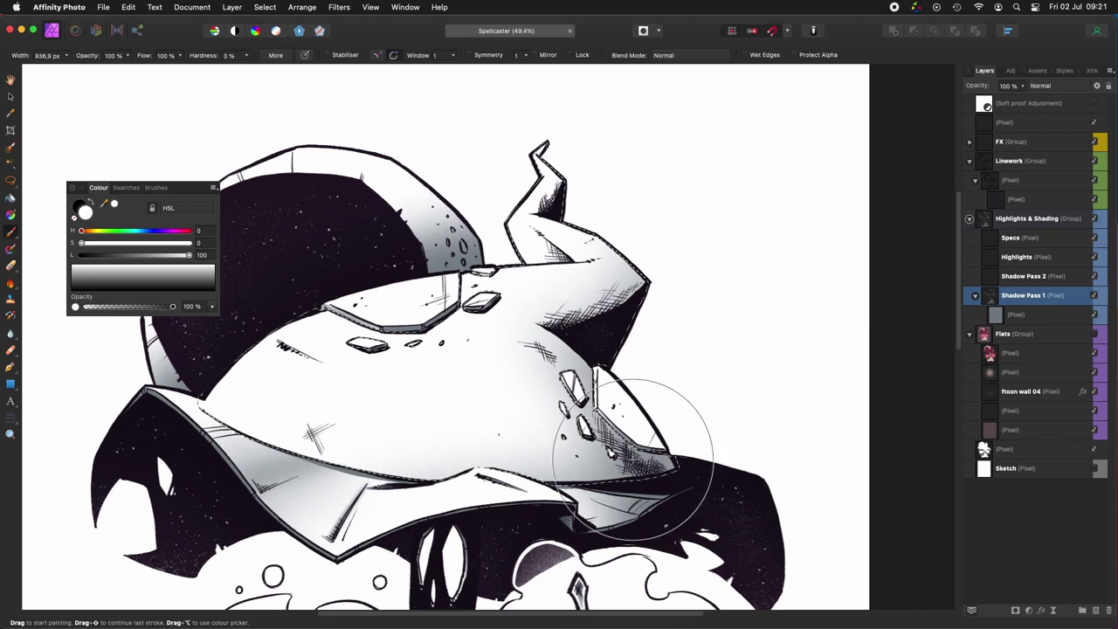
key("super+d")
Step: Lasso a small wedge at the horn's upper bend and paint a soft shadow inside it
scroll(534, 262, "down", 6)
scroll(509, 293, "up", 6)
left_click_drag(593, 408, 632, 527)
key("l")
mouse_move(663, 479)
left_mouse_down()
mouse_move(708, 544)
mouse_move(744, 534)
left_mouse_up()
left_click_drag(642, 411, 631, 424)
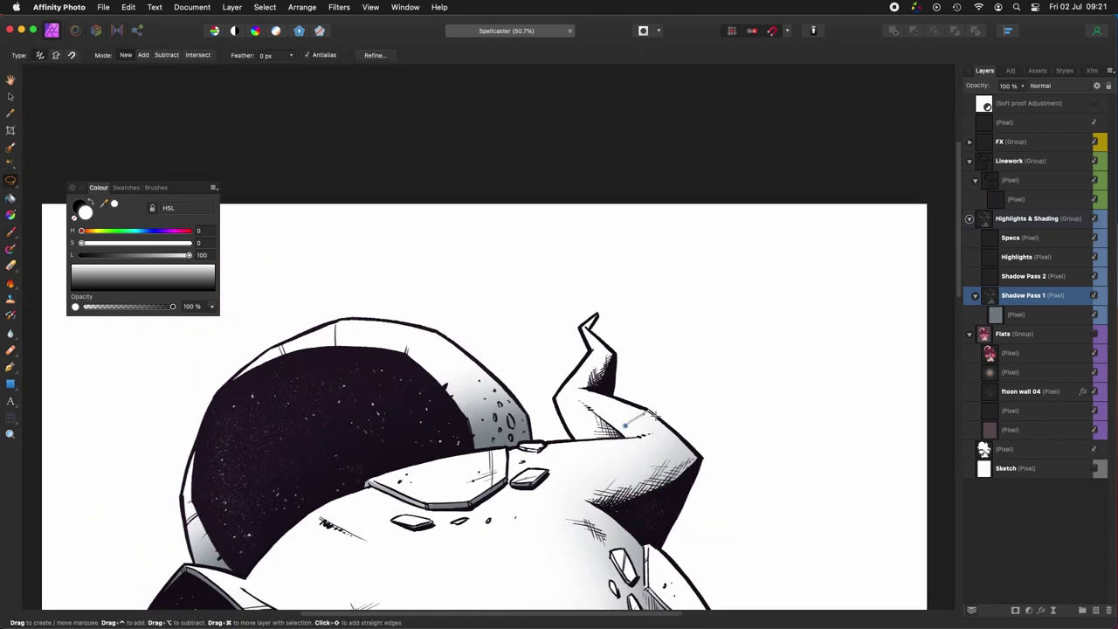
key("b")
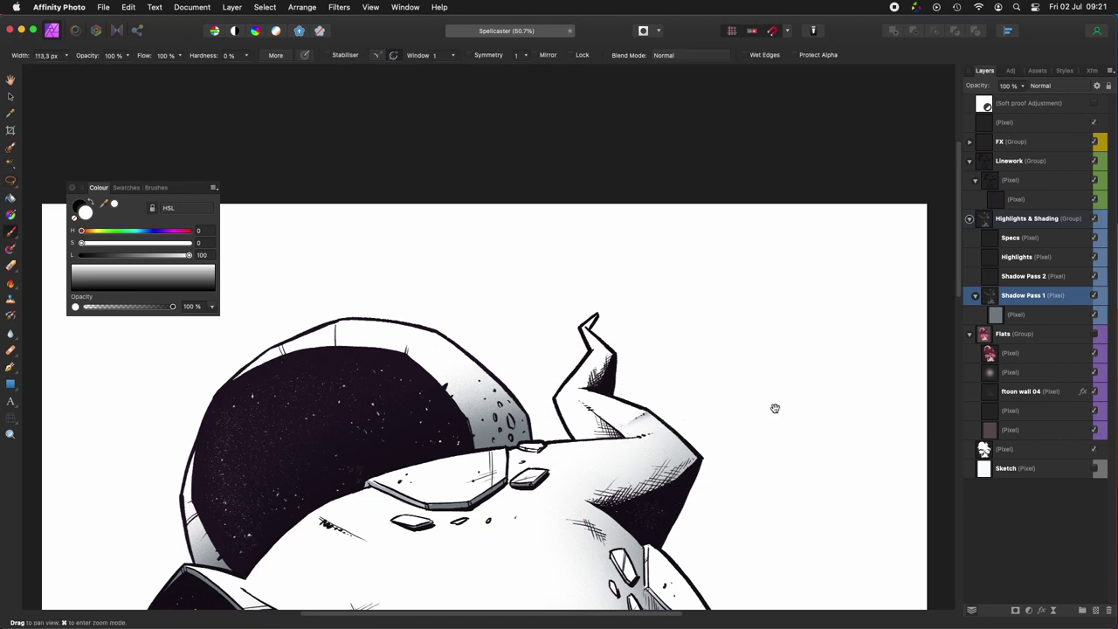
Step: Lasso the horn's middle segment along its hatched inner edge and shade it with the soft brush
scroll(774, 408, "down", 2)
scroll(775, 408, "right", 4)
key("l")
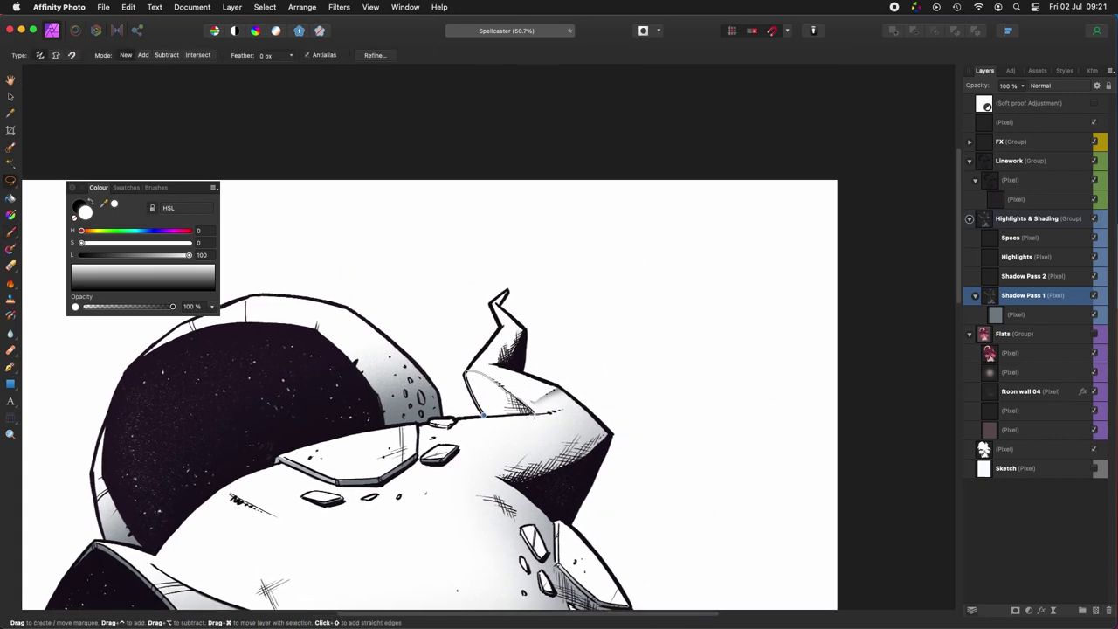
scroll(524, 450, "left", 2)
scroll(524, 450, "up", 1)
key("b")
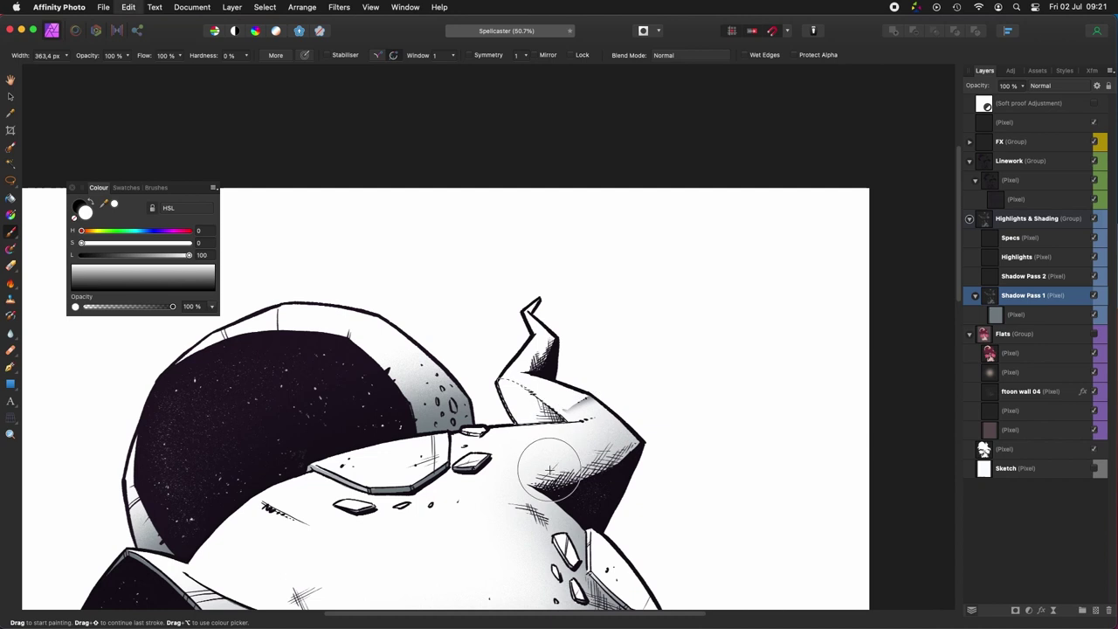
Step: Lasso the horn's upper segment below the tip and shade its hatched side with a smaller brush
scroll(553, 461, "up", 1)
key("l")
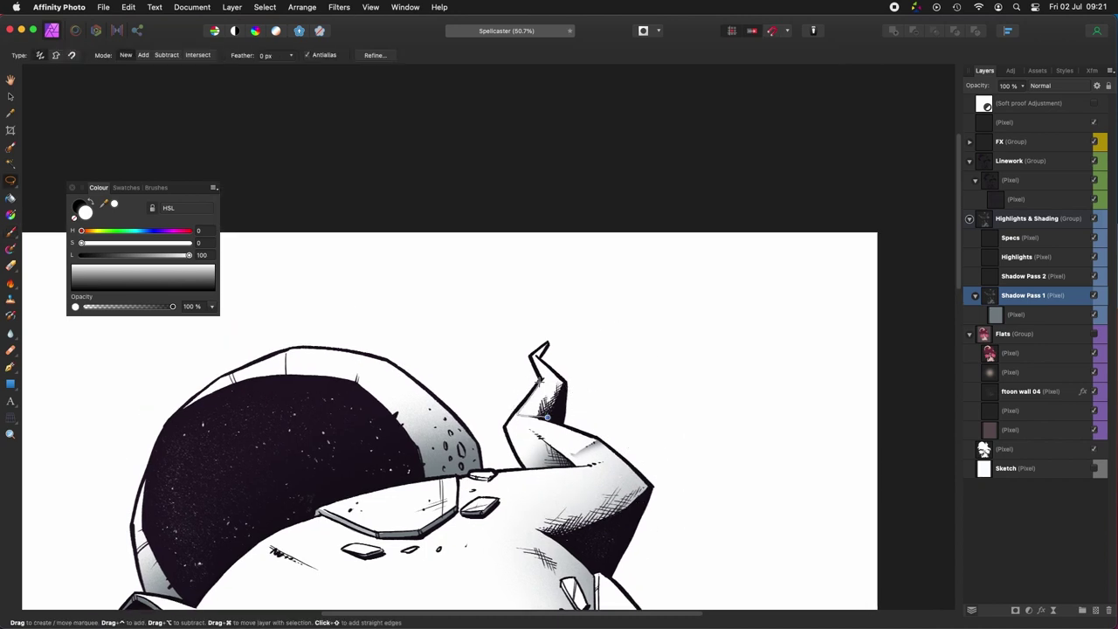
scroll(546, 417, "up", 1)
scroll(546, 416, "left", 1)
key("b")
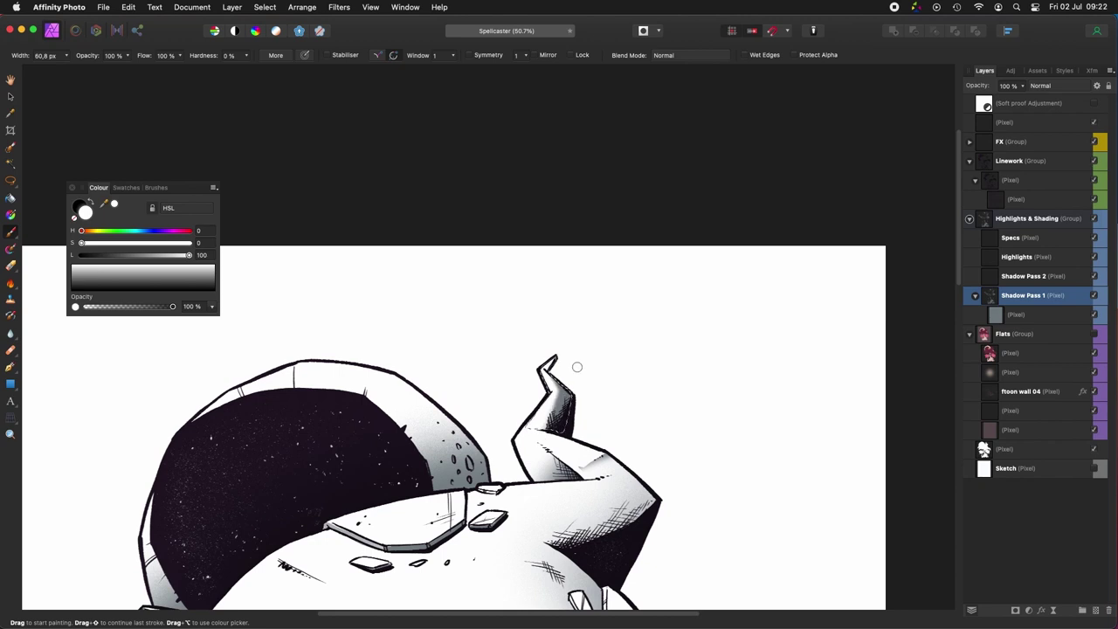
Step: Lasso the horn's thick base, paint soft shading along its hatched underside, and deselect
scroll(577, 366, "down", 3)
key("l")
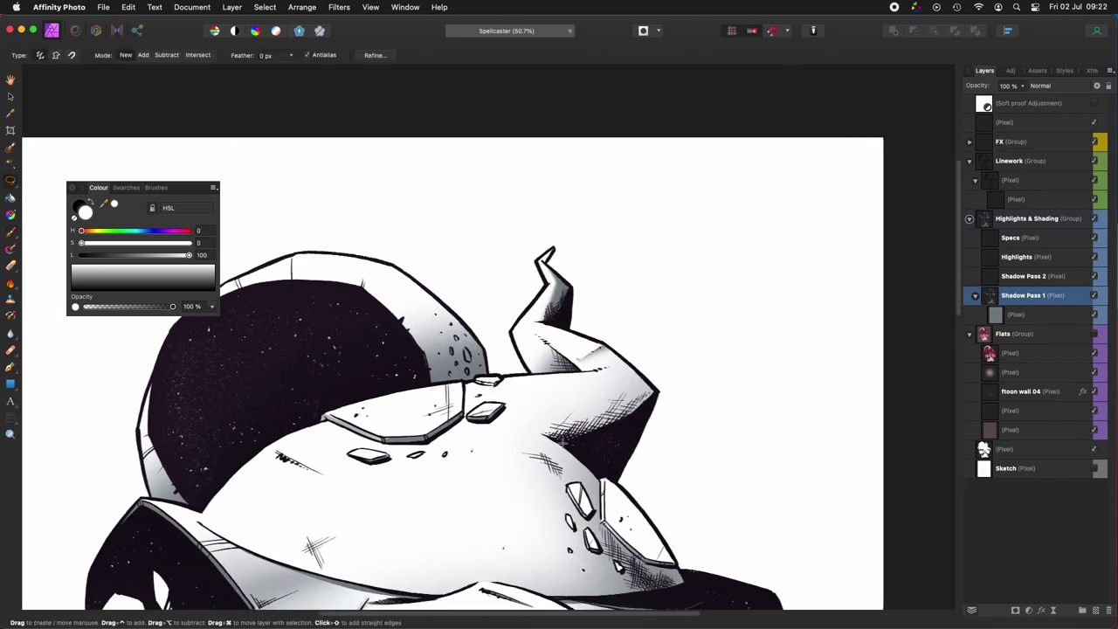
left_click_drag(617, 366, 643, 421)
left_click_drag(642, 463, 667, 483)
key("b")
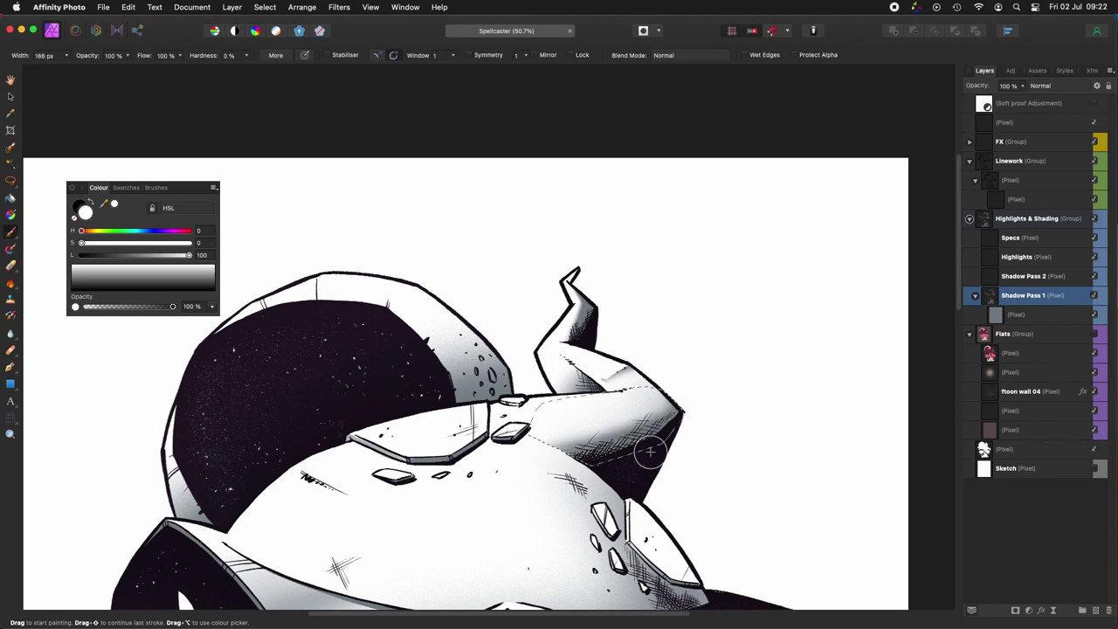
left_click_drag(562, 492, 499, 400)
scroll(610, 376, "down", 12)
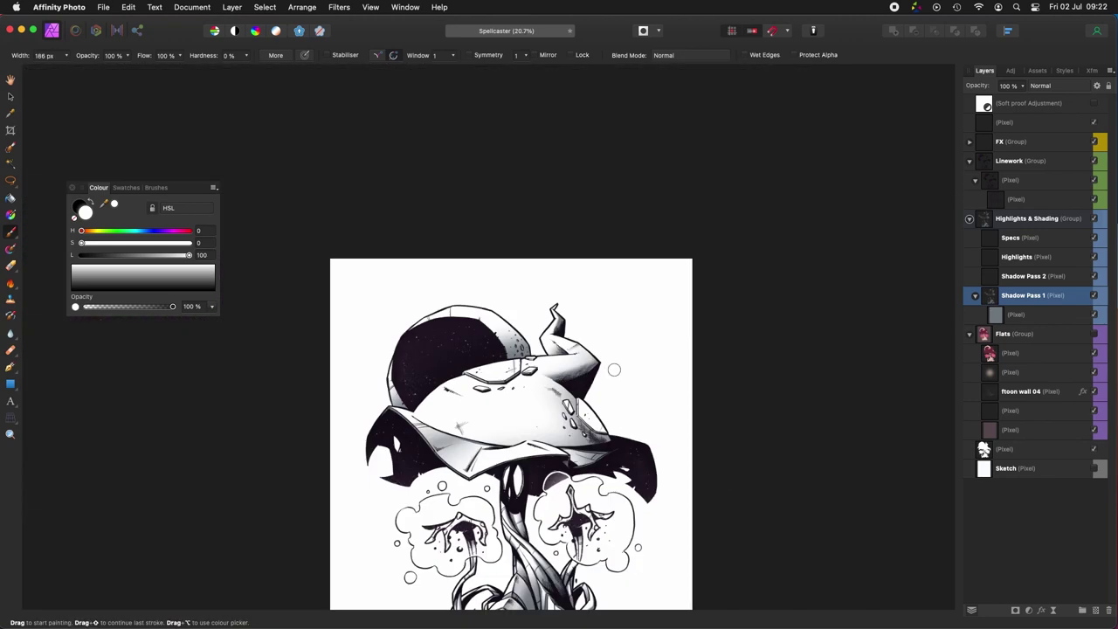
scroll(610, 369, "up", 10)
key("super+d")
Step: Lasso the cap's dome from the right-hand plate along the brim edge and back below the horn
left_click_drag(601, 401, 681, 392)
scroll(521, 480, "up", 9)
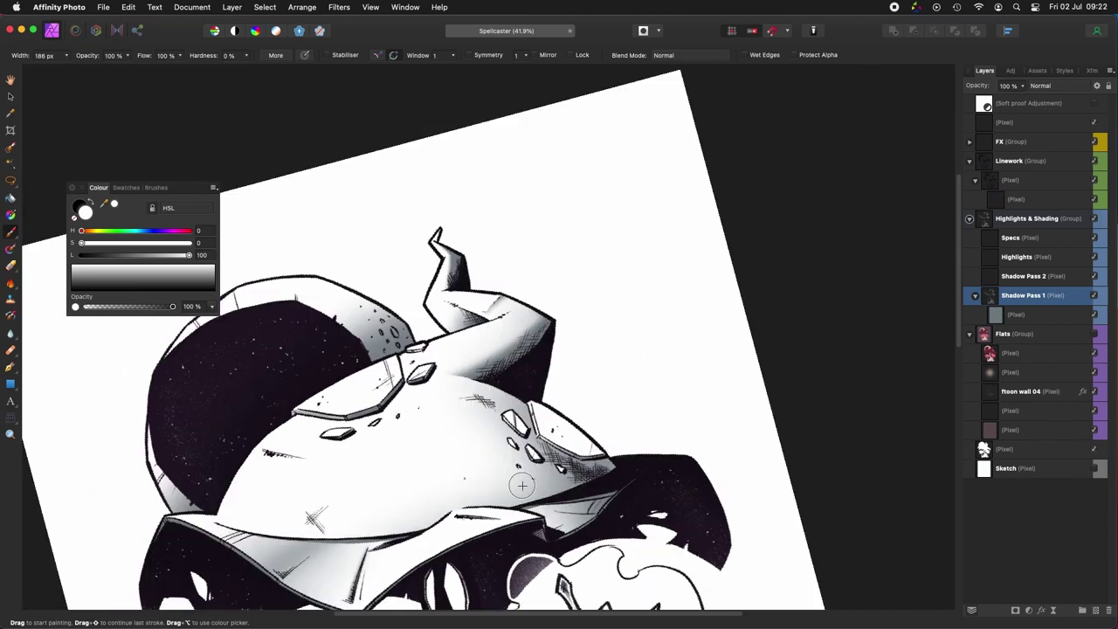
key("l")
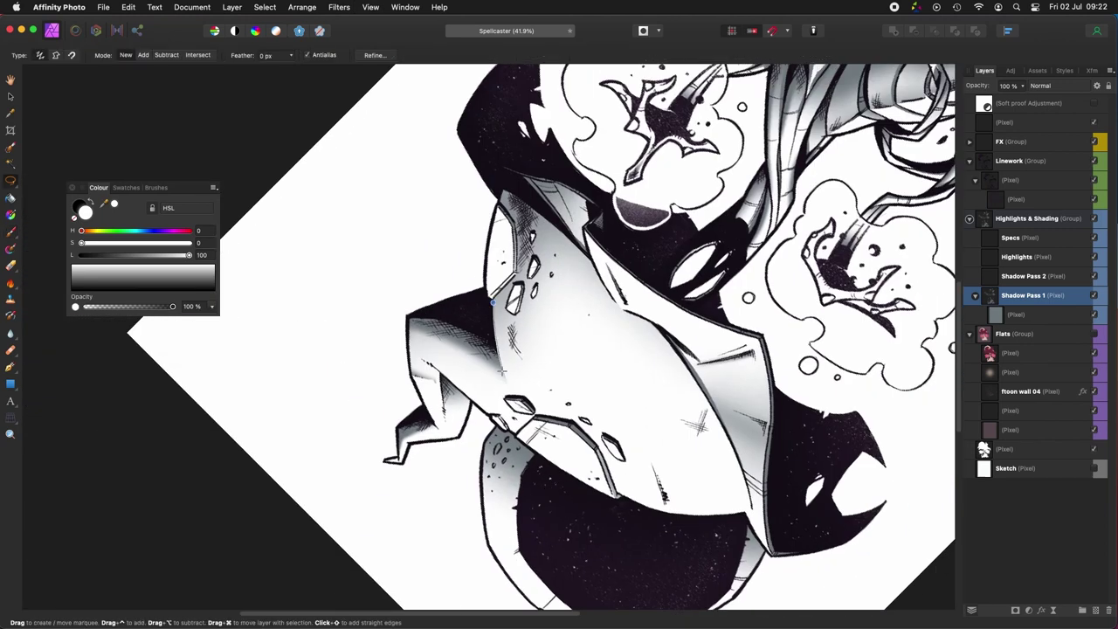
left_click_drag(493, 302, 596, 267)
left_click_drag(756, 536, 630, 342)
key("super+Left")
key("super+Left")
key("super+Left")
key("super+Left")
key("super+Left")
key("super+Left")
key("super+Left")
key("super+Left")
key("super+Left")
mouse_move(504, 385)
left_mouse_down()
mouse_move(504, 394)
mouse_move(544, 250)
mouse_move(535, 306)
left_mouse_up()
key("super+Left")
key("super+Left")
key("super+Left")
key("super+Left")
key("super+Left")
key("super+Left")
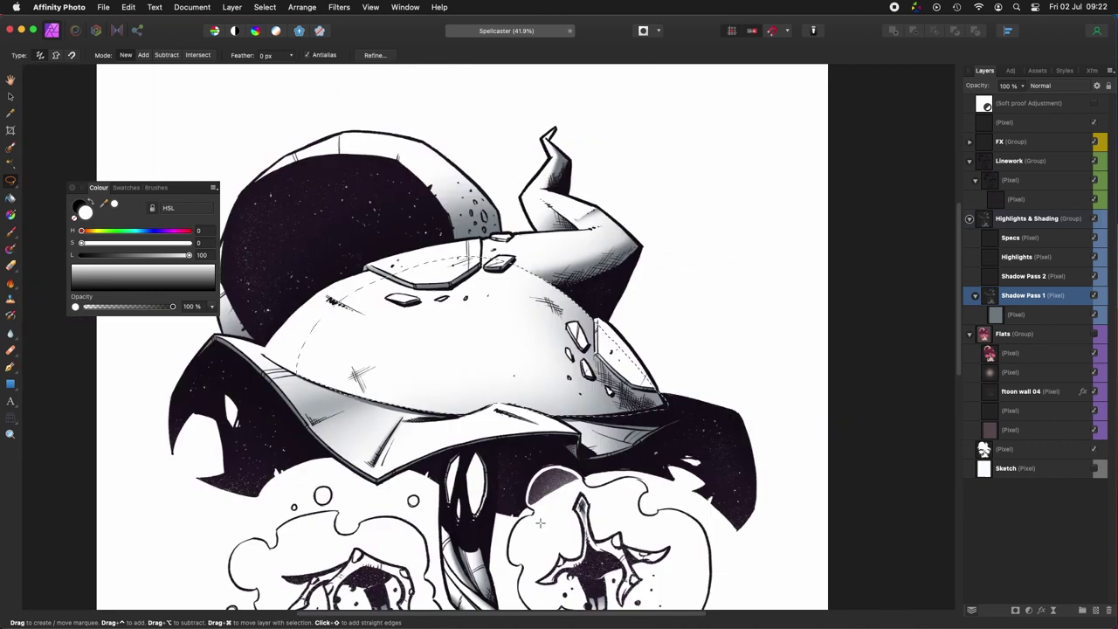
Step: Trim the plates out of the cap selection by flood-selecting on the flats pixel layer, and reactivate Shadow Pass 1
left_click(1019, 354)
key("w")
left_click(1017, 337)
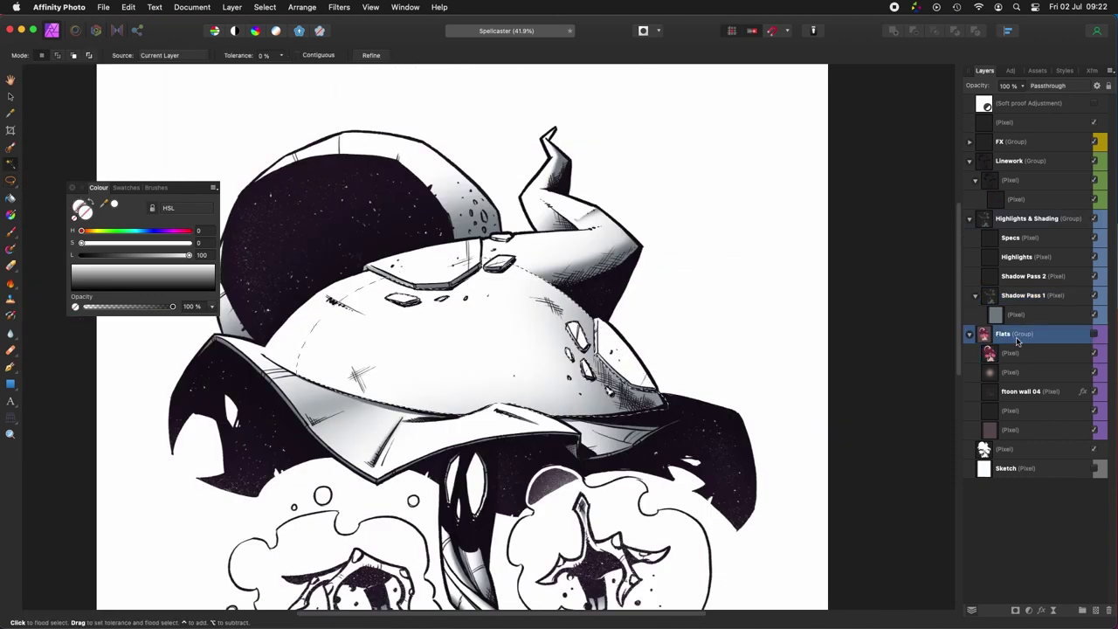
left_click(1023, 297)
Step: Paint a broad soft shadow down the cap's right side below the horn with a large brush
key("b")
left_click_drag(524, 428, 469, 452)
mouse_move(522, 285)
left_mouse_down()
mouse_move(544, 254)
mouse_move(579, 547)
mouse_move(467, 511)
mouse_move(622, 471)
left_mouse_up()
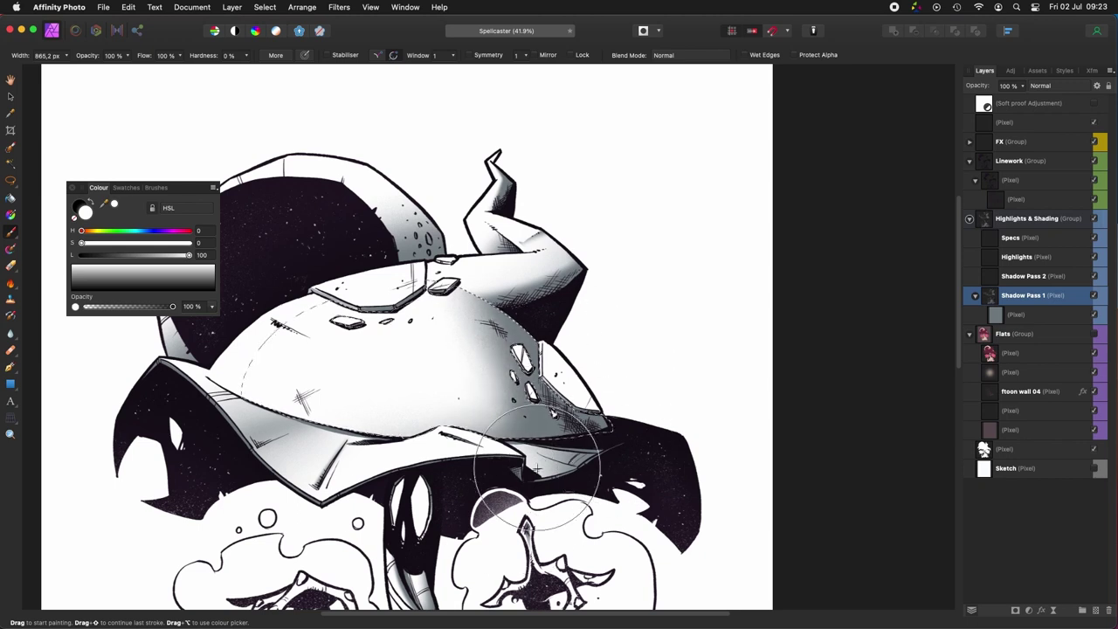
scroll(497, 322, "down", 4)
scroll(506, 285, "up", 8)
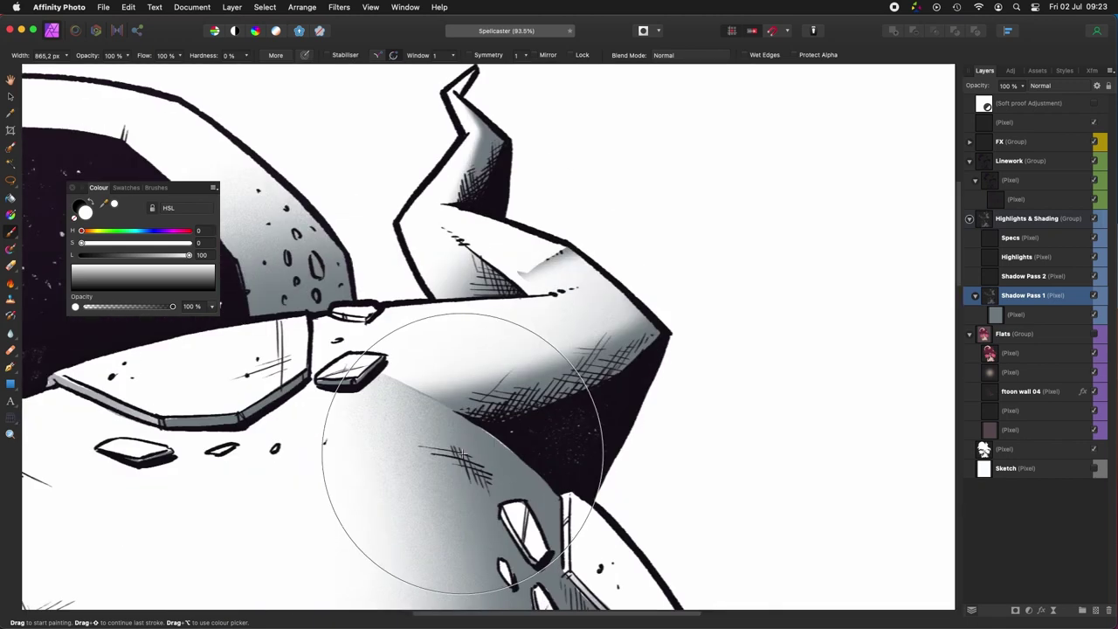
scroll(463, 445, "down", 8)
scroll(485, 462, "up", 4)
Step: Extend the selection with the lasso around the small rock and over the horn's base
key("l")
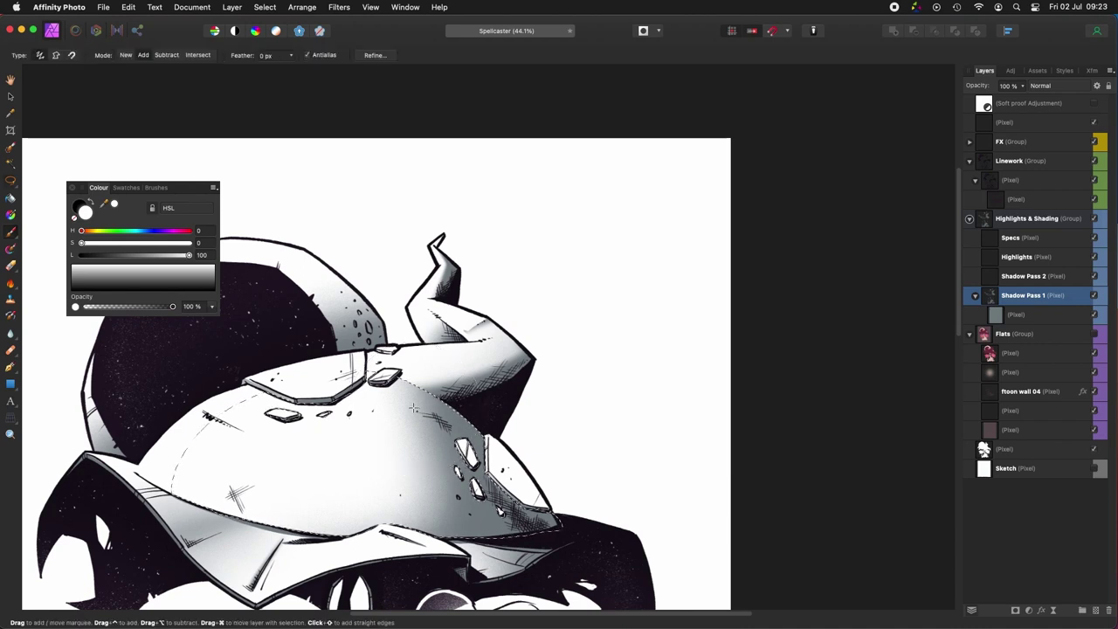
left_click_drag(378, 373, 537, 406)
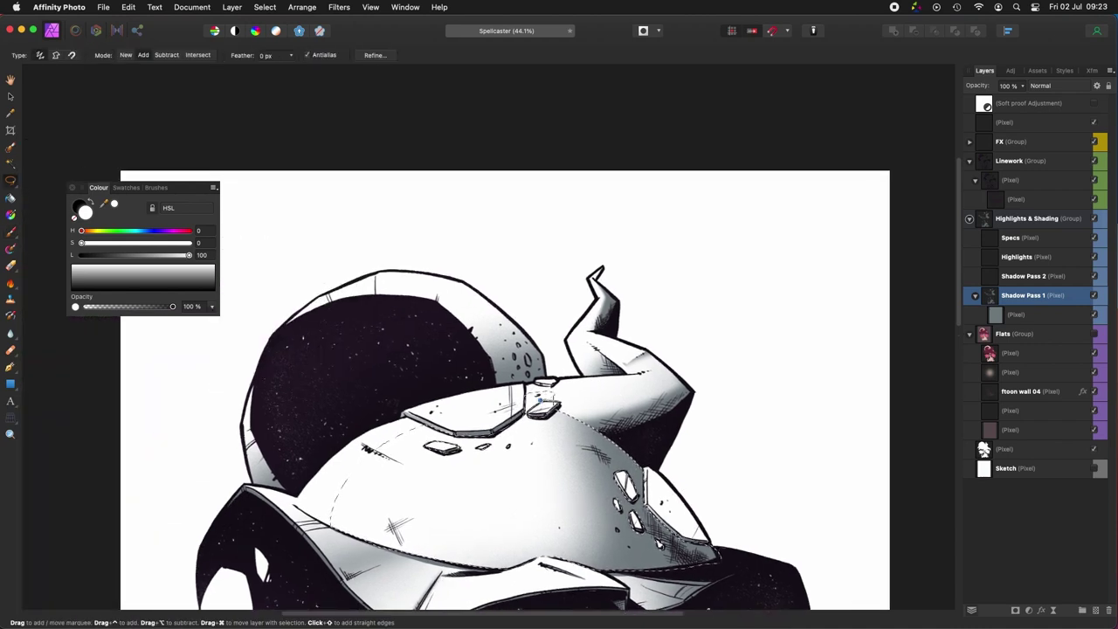
mouse_move(713, 376)
left_mouse_down()
mouse_move(611, 411)
mouse_move(718, 357)
left_mouse_up()
Step: Equip the Erase Brush with the soft 3000 brush from Super Basic, and display the Christi's Comix Toolbox brushes
key("e")
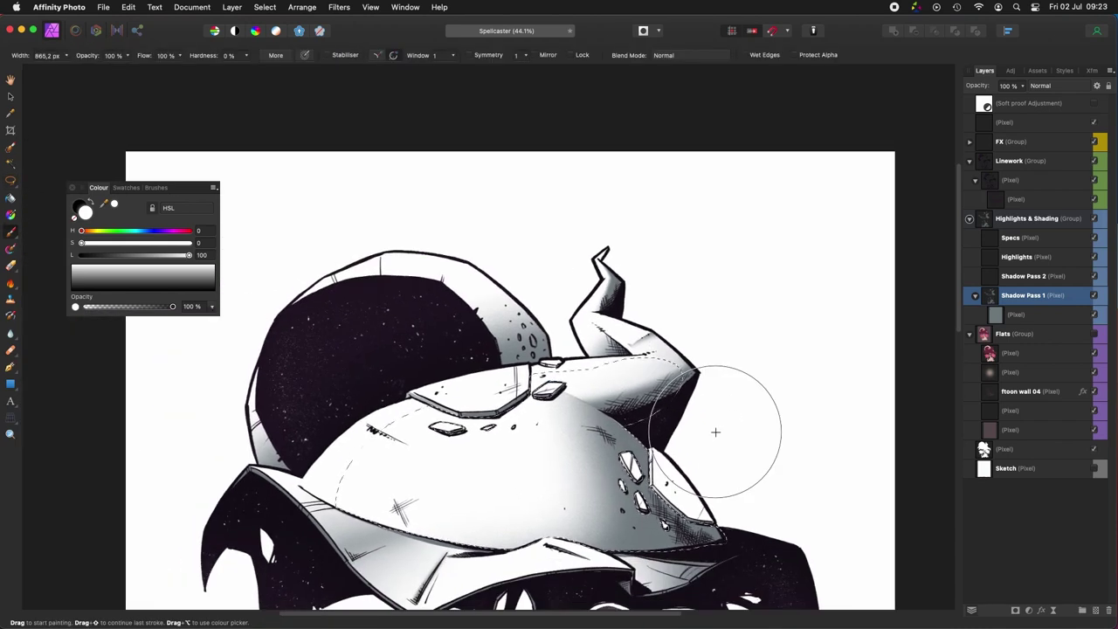
left_click(157, 188)
left_click(160, 202)
left_click(131, 235)
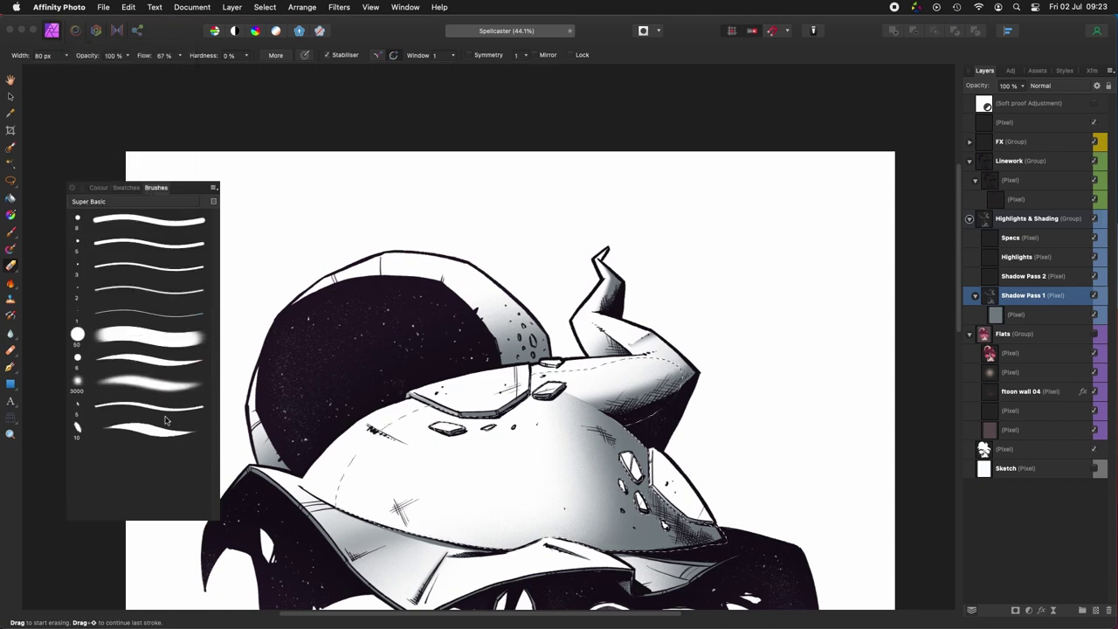
left_click(140, 383)
left_click(161, 201)
left_click(161, 191)
left_click(140, 201)
left_click(131, 182)
Step: Reduce the eraser to 502 px, soften the hard shadow edge where the cap meets the horn, and deselect
left_click_drag(583, 434, 555, 396)
key("bracketleft")
key("bracketleft")
key("bracketleft")
key("bracketleft")
key("bracketleft")
key("bracketleft")
key("bracketleft")
key("bracketleft")
key("bracketleft")
key("bracketleft")
key("bracketleft")
key("bracketleft")
key("bracketleft")
key("bracketleft")
key("bracketleft")
key("bracketleft")
key("bracketleft")
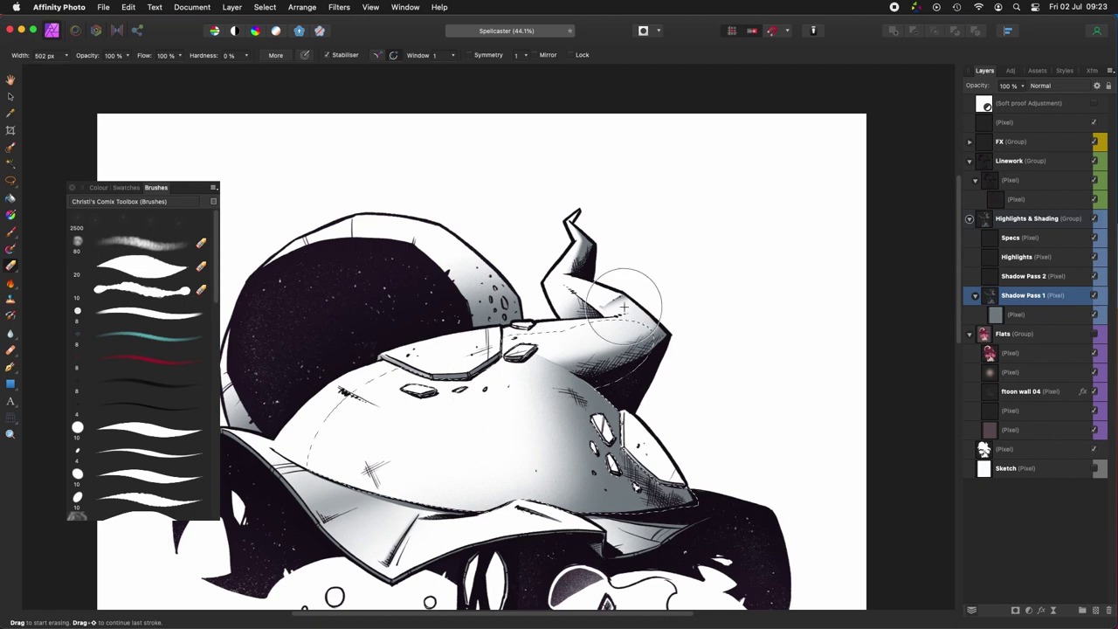
key("super+d")
left_click_drag(604, 540, 696, 521)
Step: Touch up the shading around the horn's base, lasso and shade the right-hand plate's lower edge, and deselect
key("b")
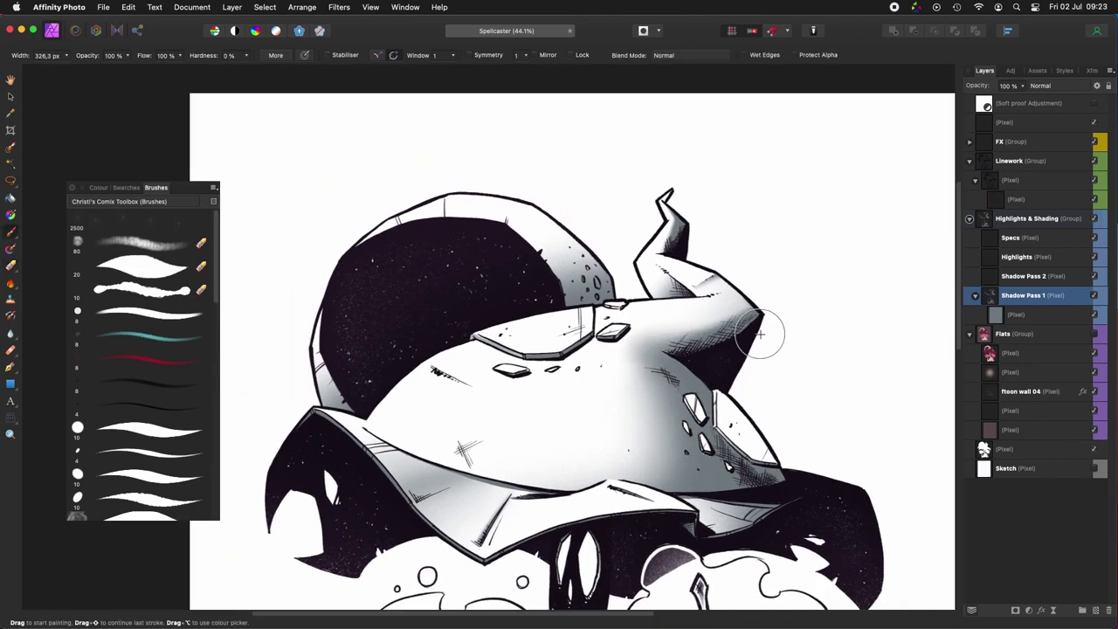
scroll(764, 324, "right", 4)
key("l")
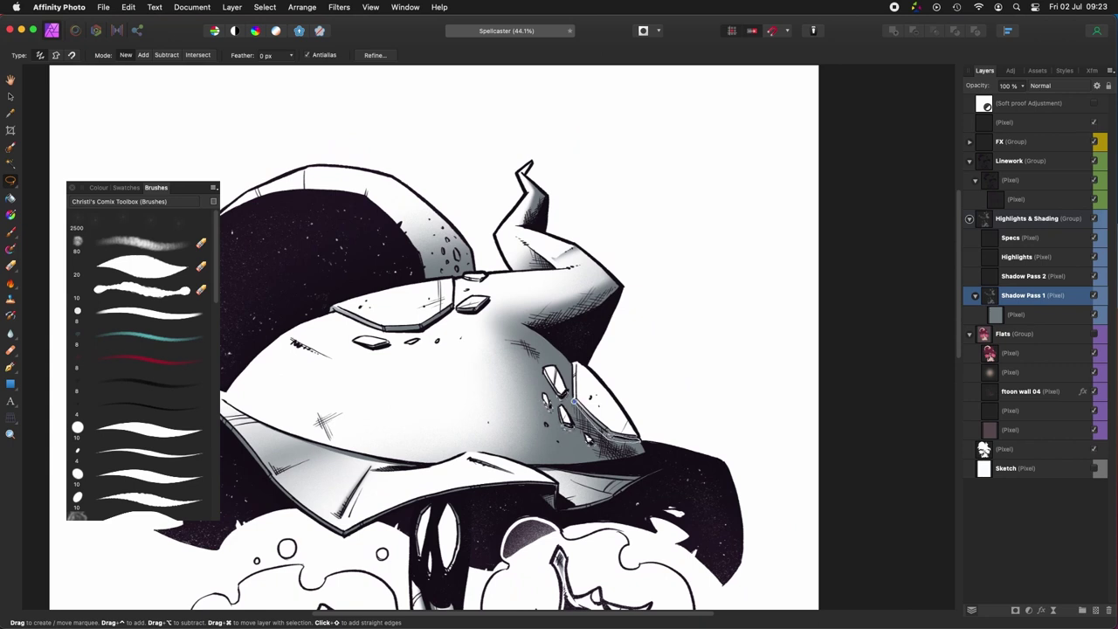
left_click_drag(609, 435, 574, 402)
key("b")
mouse_move(667, 477)
left_mouse_down()
mouse_move(661, 442)
mouse_move(607, 445)
left_mouse_up()
key("super+d")
Step: Lasso the face of the cap's right-hand plate and paint a soft shadow across it
key("l")
left_click_drag(521, 401, 520, 373)
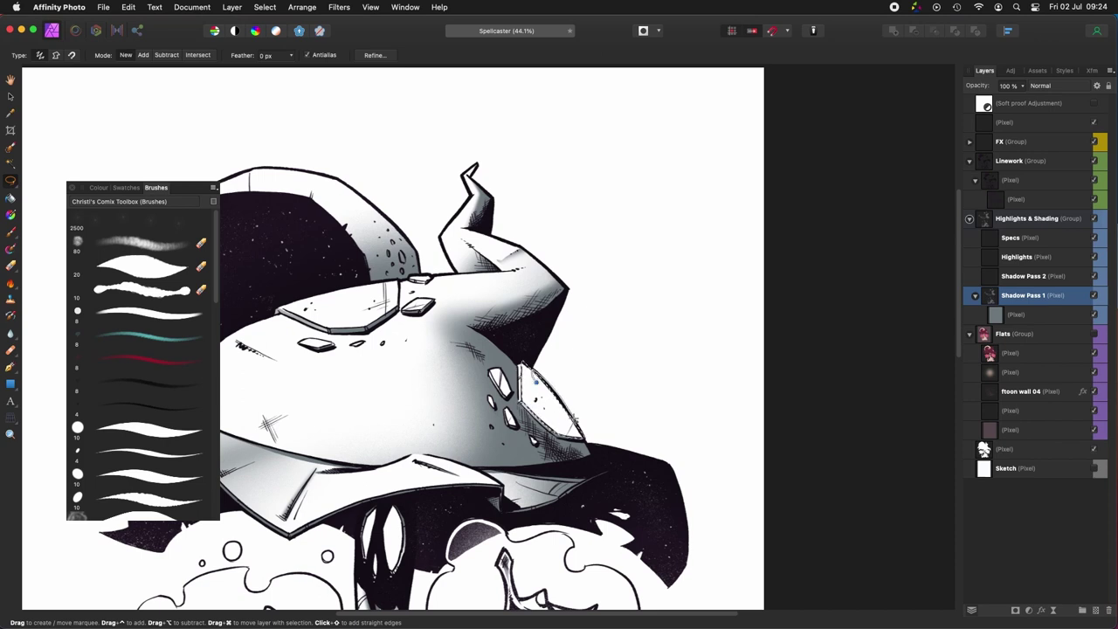
key("b")
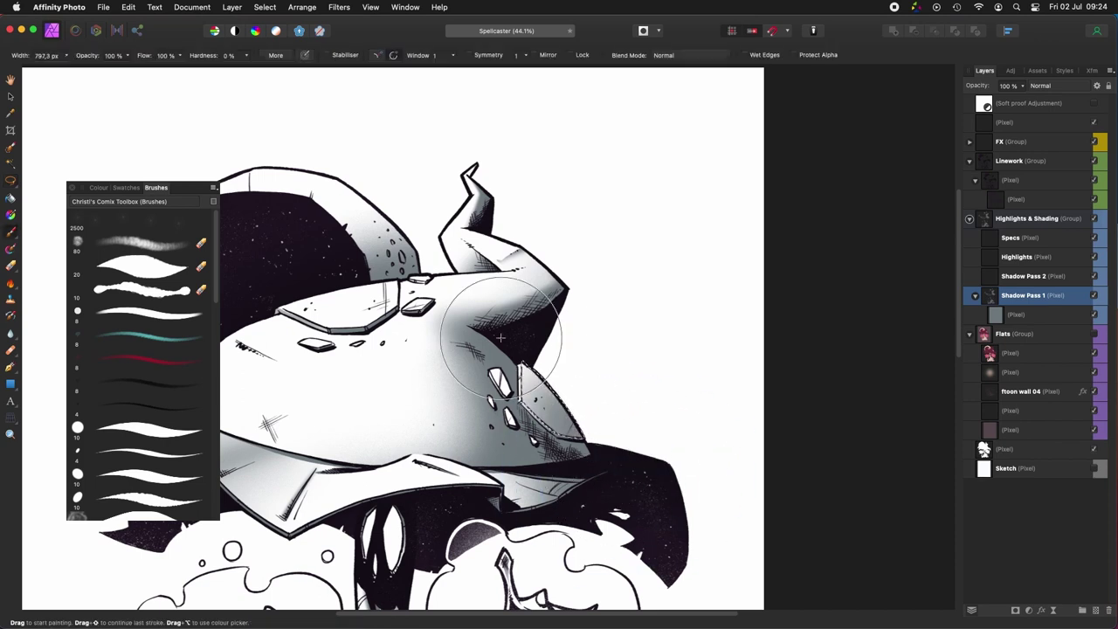
Step: Lasso along the lower edge of the cap's upper plate and paint a soft shadow beneath it
key("l")
mouse_move(381, 378)
left_mouse_down()
mouse_move(627, 448)
mouse_move(619, 456)
left_mouse_up()
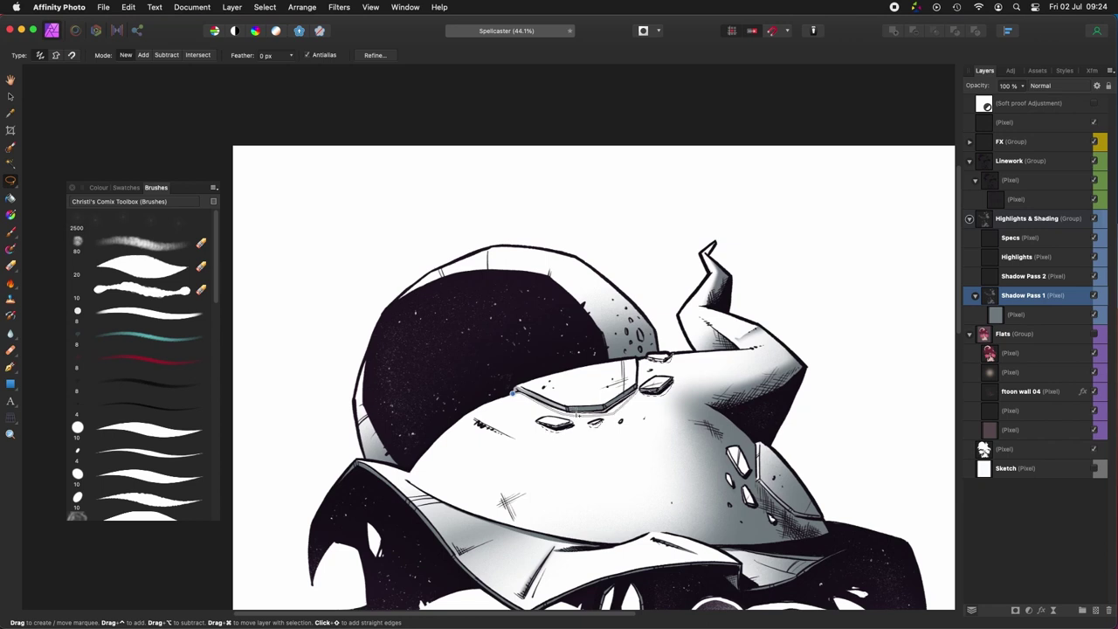
left_click_drag(515, 395, 513, 393)
left_click_drag(515, 397, 469, 389)
key("b")
scroll(788, 350, "down", 5)
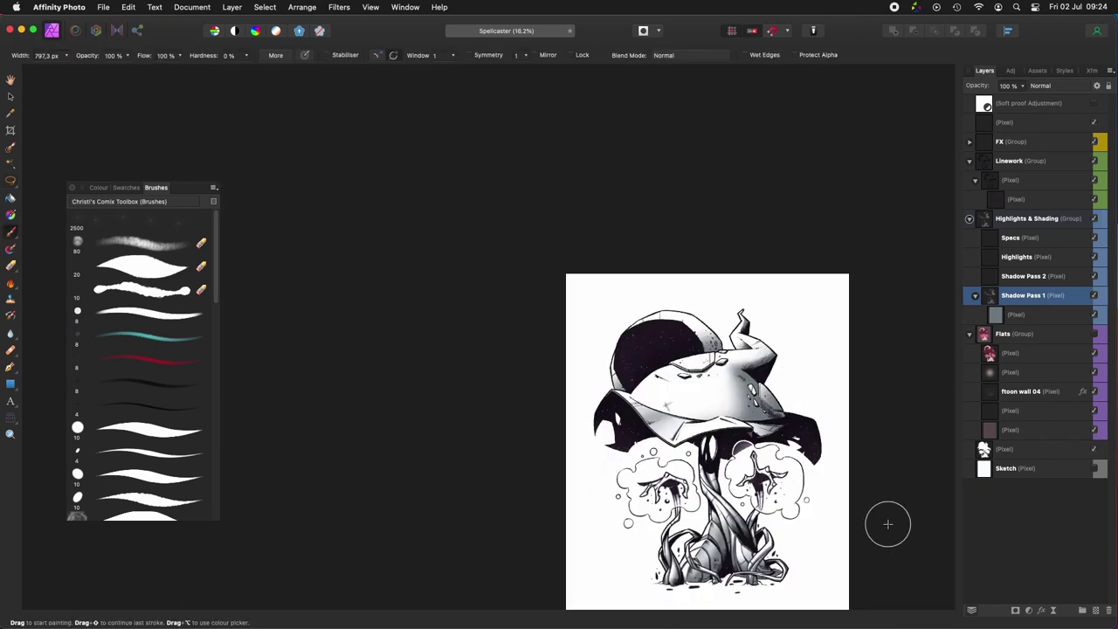
scroll(813, 461, "up", 2)
scroll(923, 462, "down", 1)
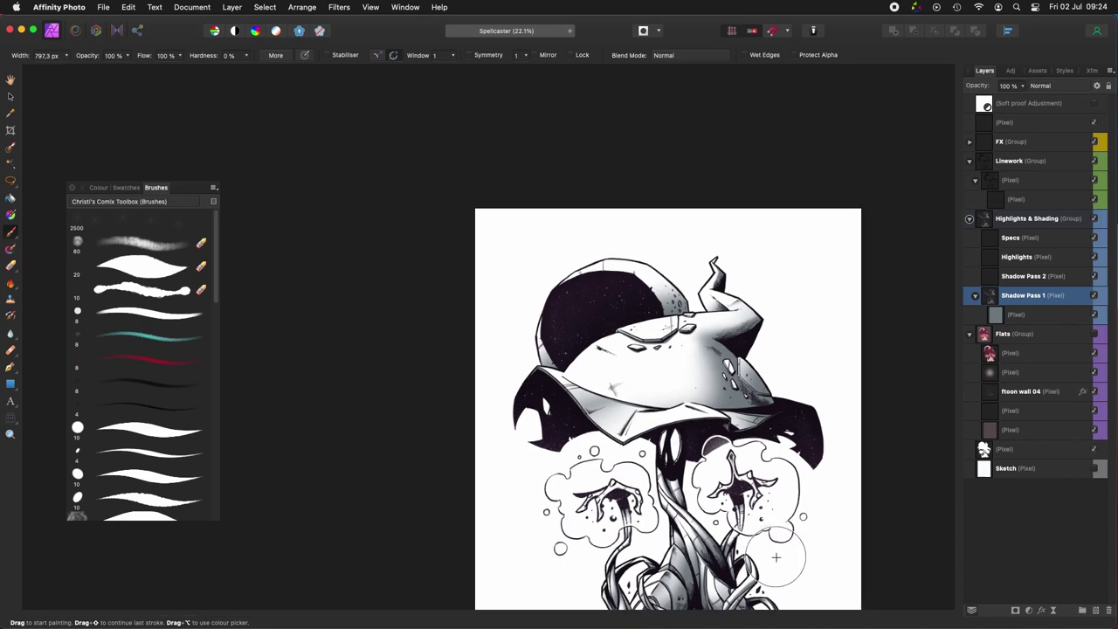
Step: Flood-select the clouds and bubbles from the uppermost Flats layer, and softly shade their edges on Shadow Pass 1
left_click(1017, 352)
key("w")
left_click(776, 507)
scroll(788, 556, "up", 3)
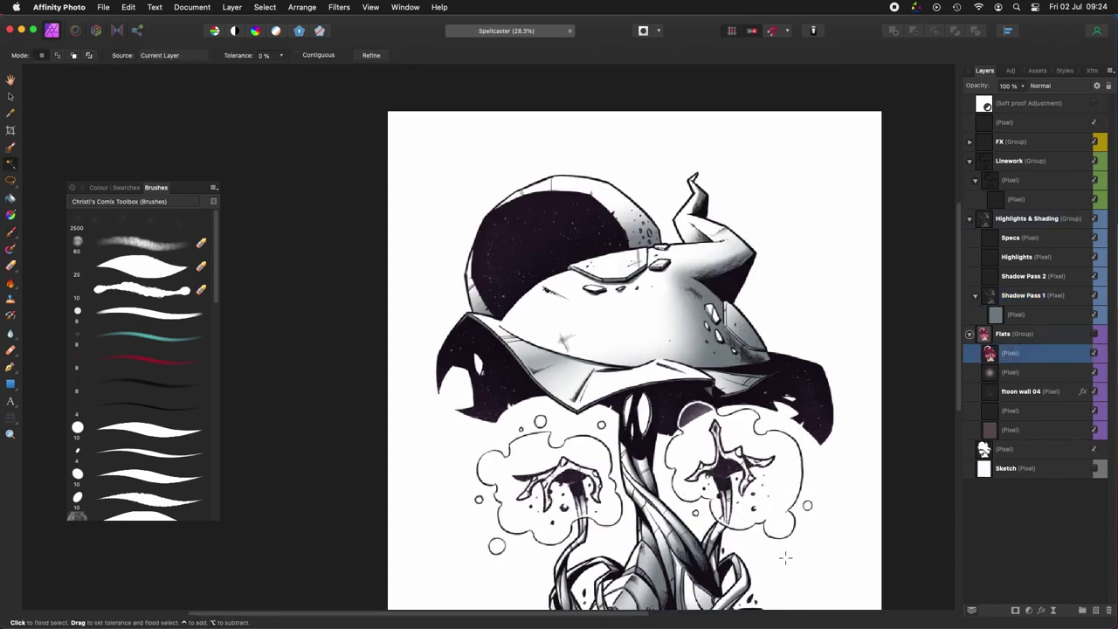
left_click(1028, 297)
key("b")
scroll(452, 449, "down", 3)
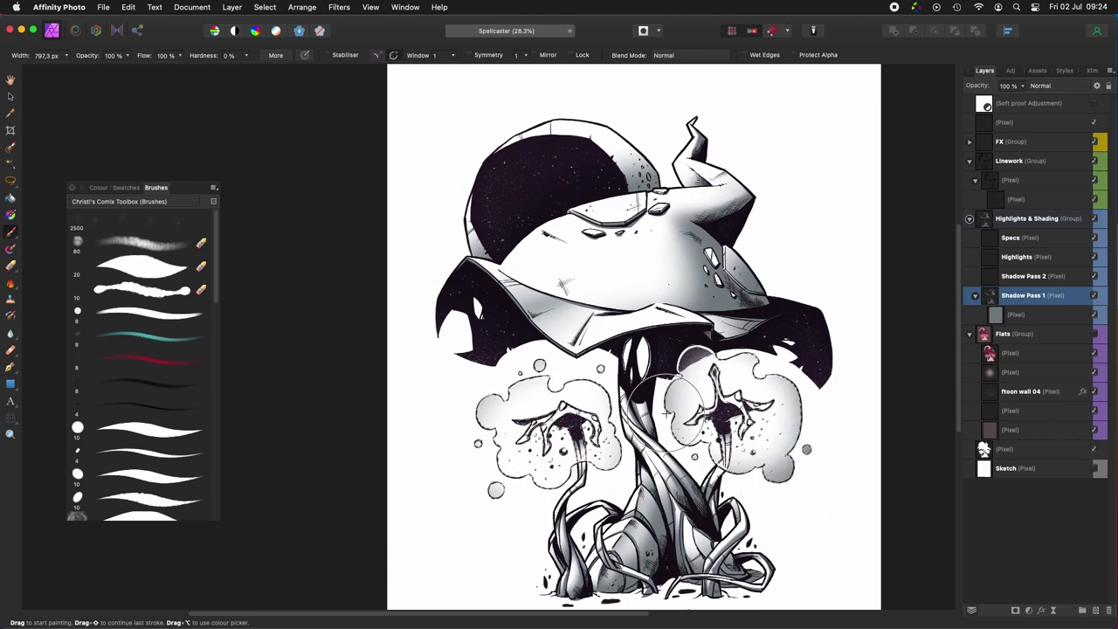
scroll(795, 454, "down", 1)
scroll(722, 459, "up", 3)
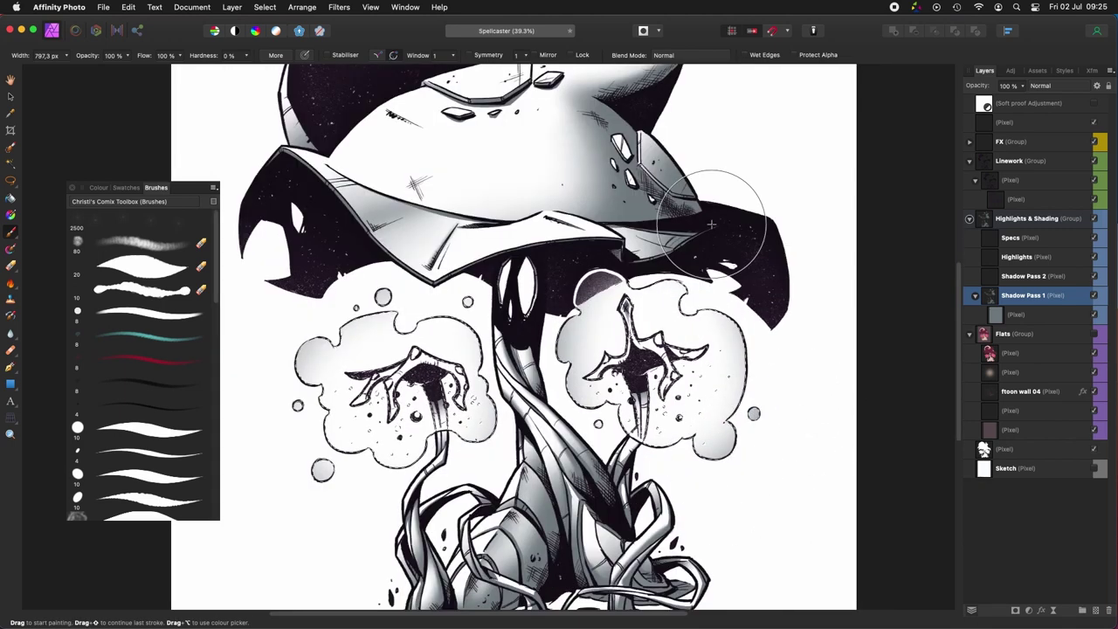
left_click_drag(529, 542, 584, 530)
scroll(584, 531, "down", 3)
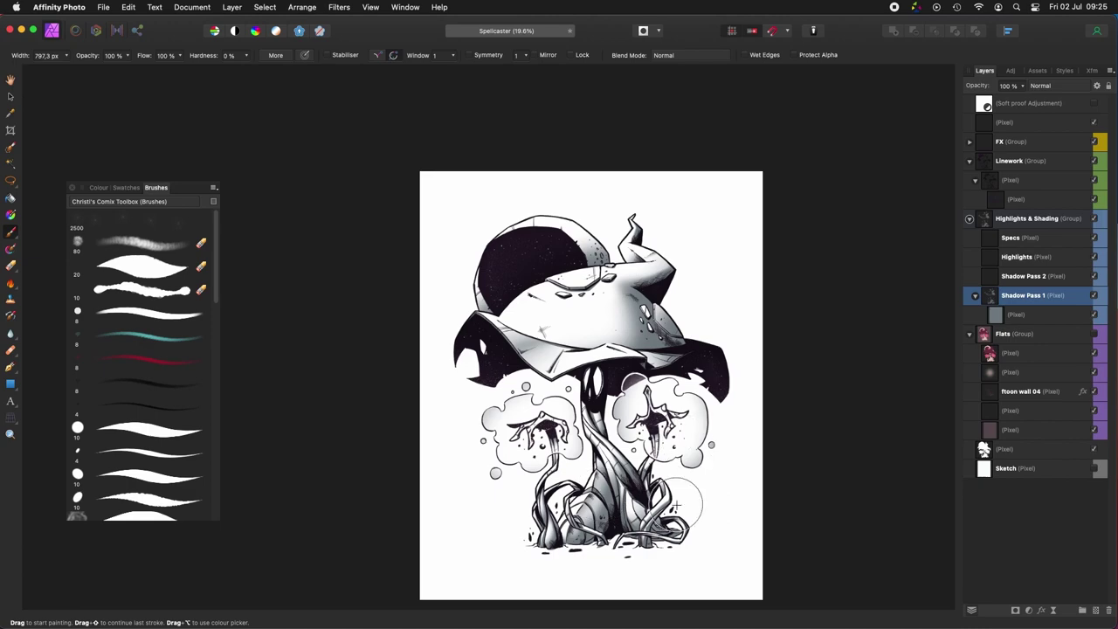
Step: Flood-select the cap and horn from the uppermost Flats layer, and make Shadow Pass 1 active again
scroll(645, 362, "up", 1)
left_click(1020, 357)
key("w")
left_click(769, 306)
left_click_drag(612, 352, 652, 389)
scroll(652, 390, "up", 2)
left_click(1032, 297)
Step: Refine the selection around the cap and horn with lasso outlines, and ready the Paint Brush
key("l")
key("super+Left")
key("super+Left")
key("super+Left")
key("super+Left")
key("super+Left")
left_click_drag(616, 329, 634, 489)
mouse_move(578, 403)
left_mouse_down()
mouse_move(609, 303)
mouse_move(706, 298)
mouse_move(550, 563)
mouse_move(525, 501)
mouse_move(575, 409)
left_mouse_up()
key("super+Right")
key("super+Right")
key("super+Right")
key("super+Right")
key("super+Right")
left_click_drag(517, 337, 601, 359)
key("b")
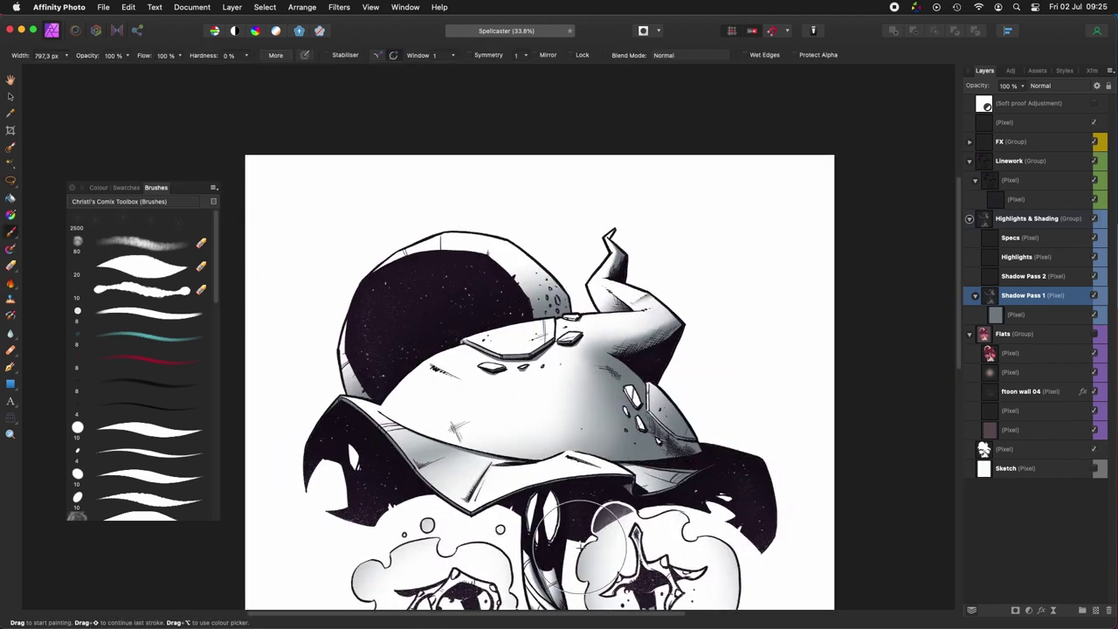
Step: Reduce the brush to 35,5 px and shade the tip of the horn
scroll(715, 436, "down", 3)
scroll(711, 397, "up", 4)
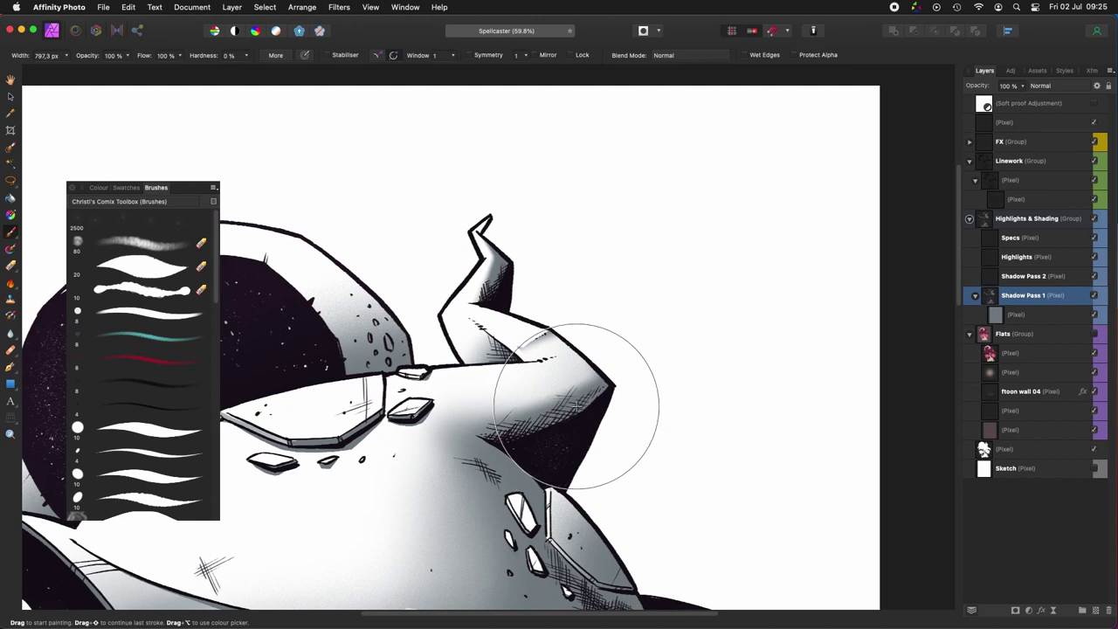
key("bracketleft")
key("bracketleft")
key("bracketleft")
key("bracketleft")
key("bracketleft")
key("bracketleft")
left_click_drag(490, 220, 479, 234)
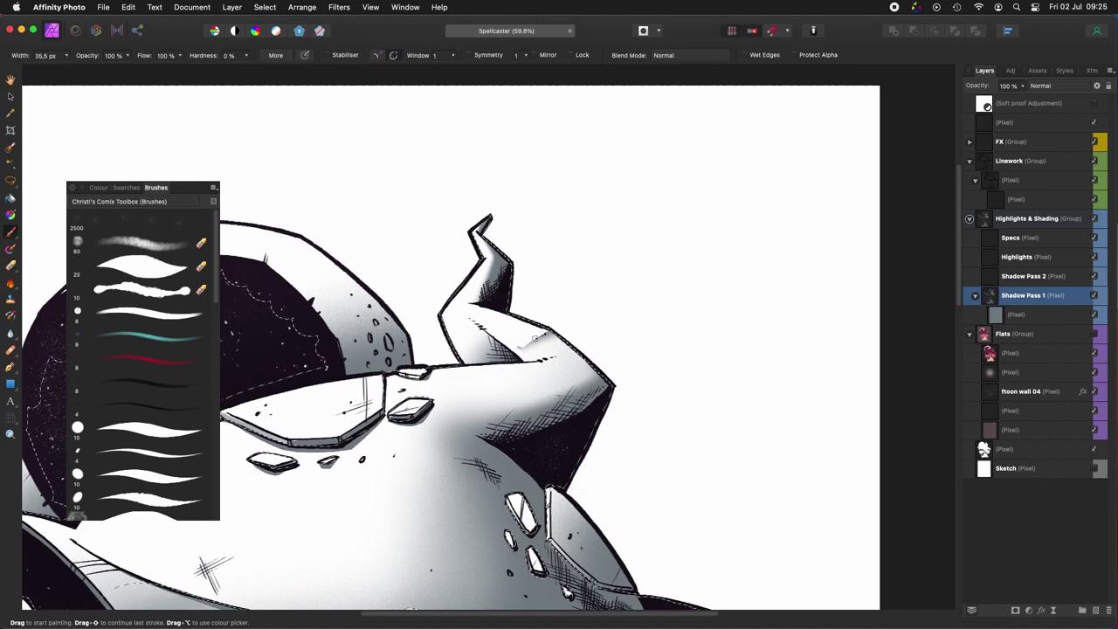
Step: Enlarge the brush to 125 px, shade the fold in the horn's middle section, and deselect
key("bracketright")
left_click_drag(521, 427, 678, 322)
scroll(647, 305, "left", 3)
scroll(648, 306, "down", 3)
key("super+d")
Step: Lasso the fingers of the hand in the left cloud and shade them with a 251,5 px soft brush
left_click_drag(830, 521, 750, 478)
scroll(648, 524, "left", 1)
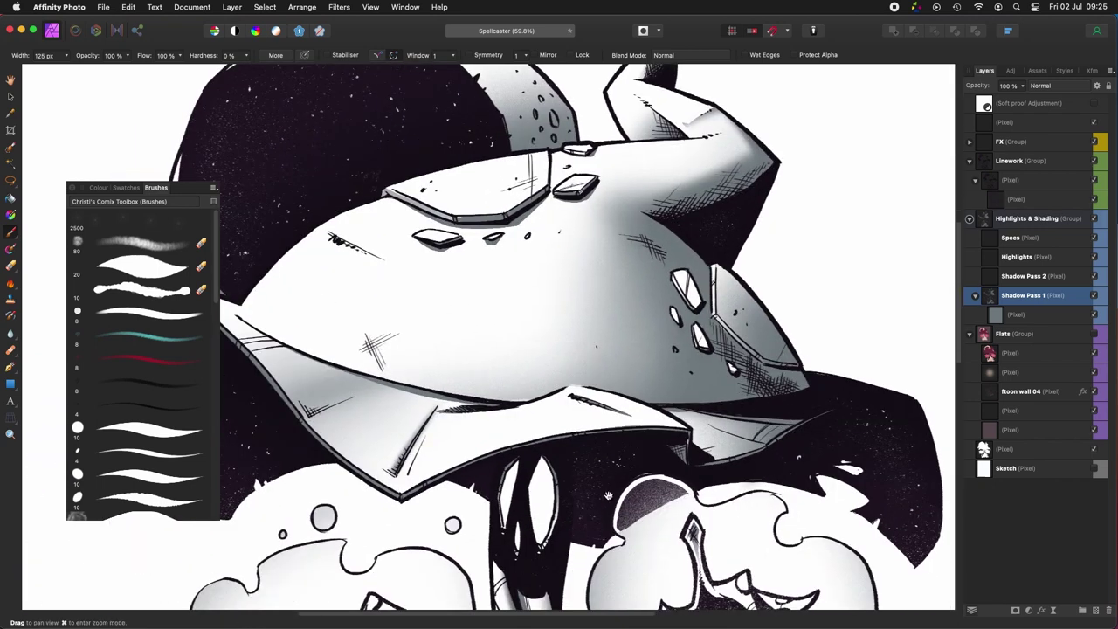
scroll(666, 519, "left", 3)
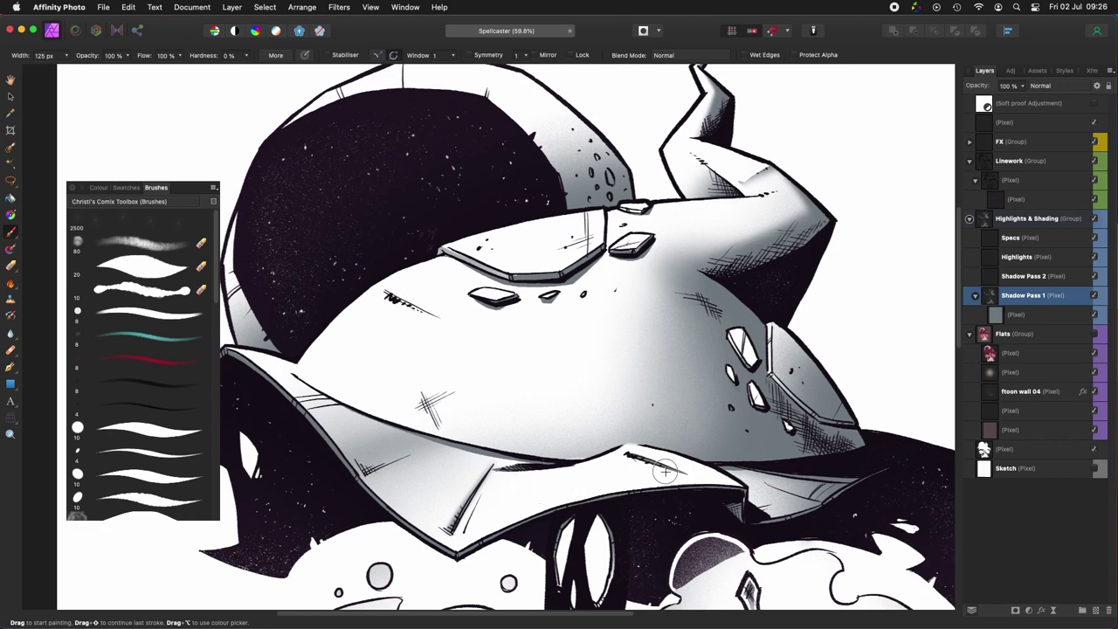
scroll(756, 439, "down", 5)
scroll(757, 438, "left", 5)
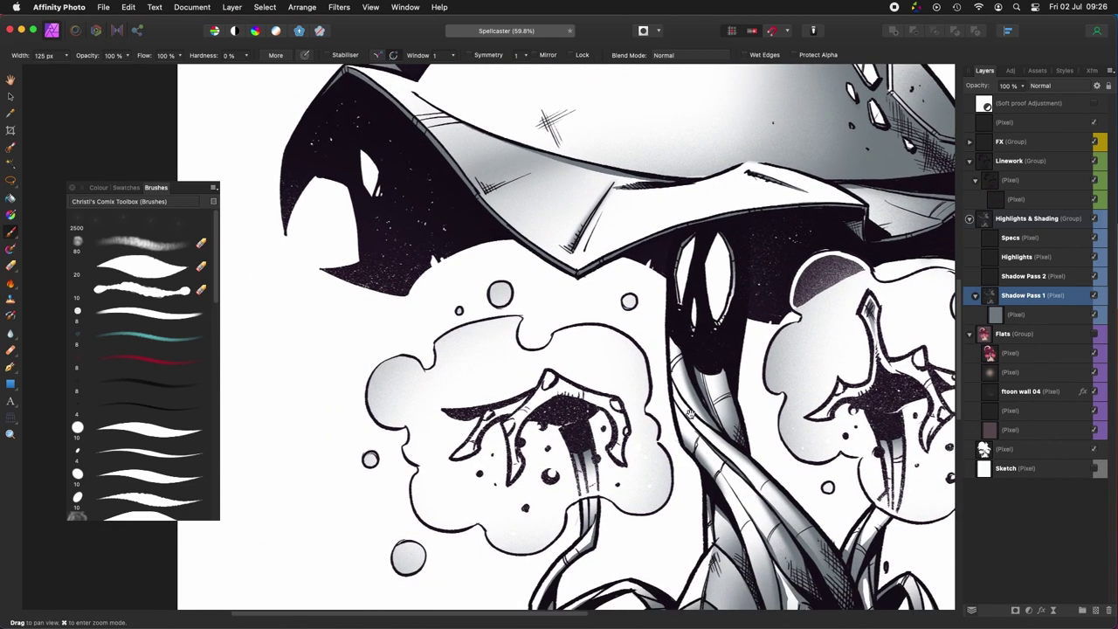
scroll(755, 521, "down", 1)
scroll(756, 521, "left", 1)
key("l")
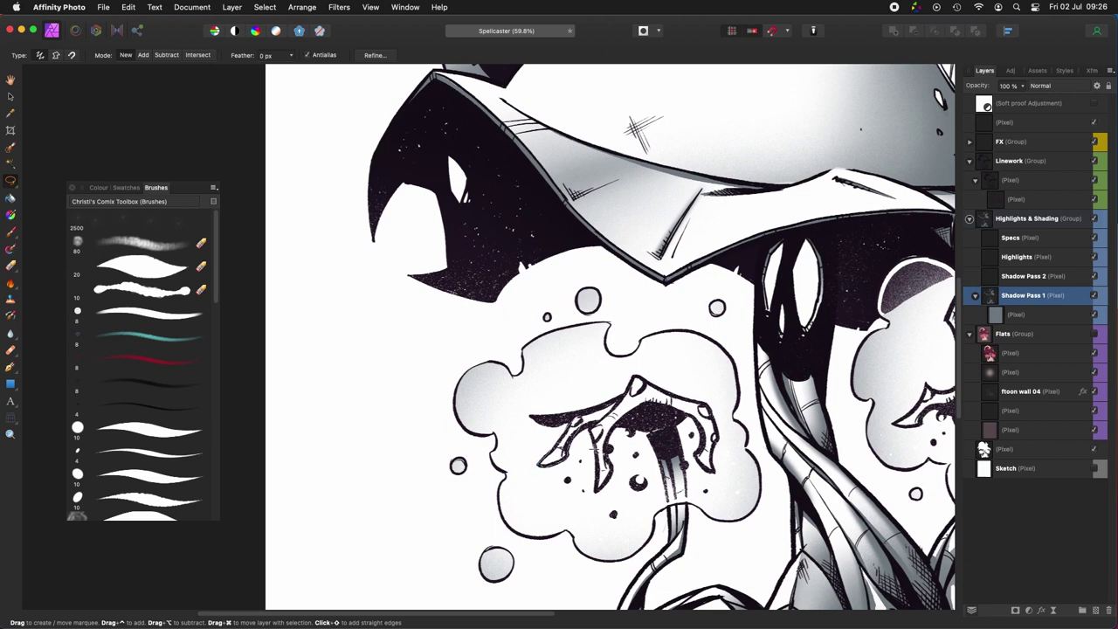
key("b")
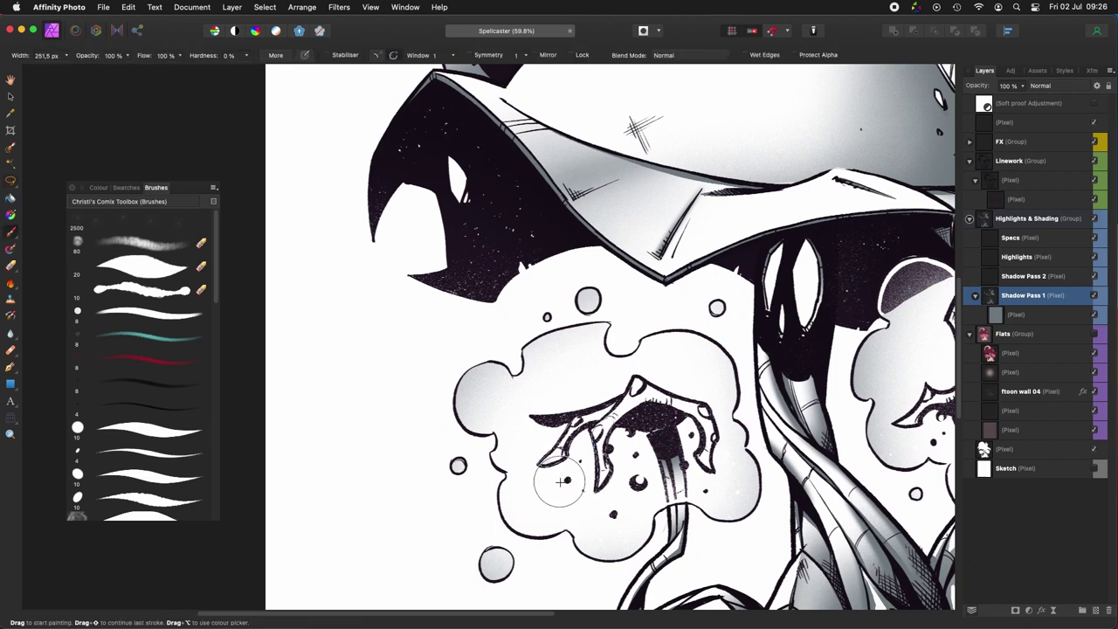
scroll(489, 454, "right", 2)
scroll(472, 446, "down", 3)
key("l")
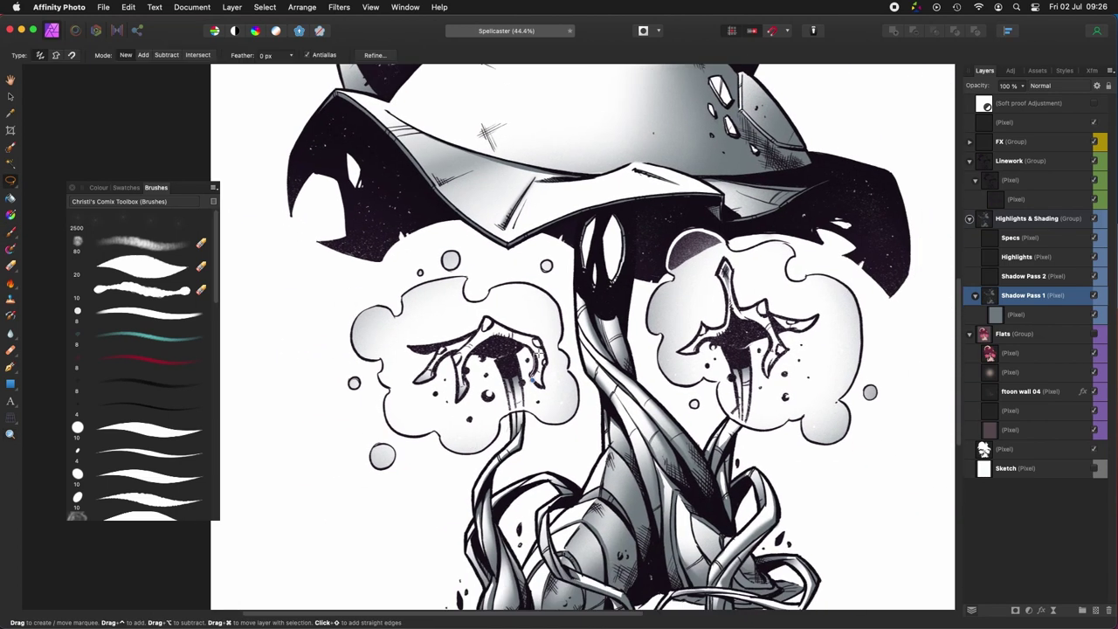
Step: Lasso the fingers of the hand in the right cloud and paint soft shadows on them
scroll(539, 371, "up", 1)
scroll(540, 371, "right", 2)
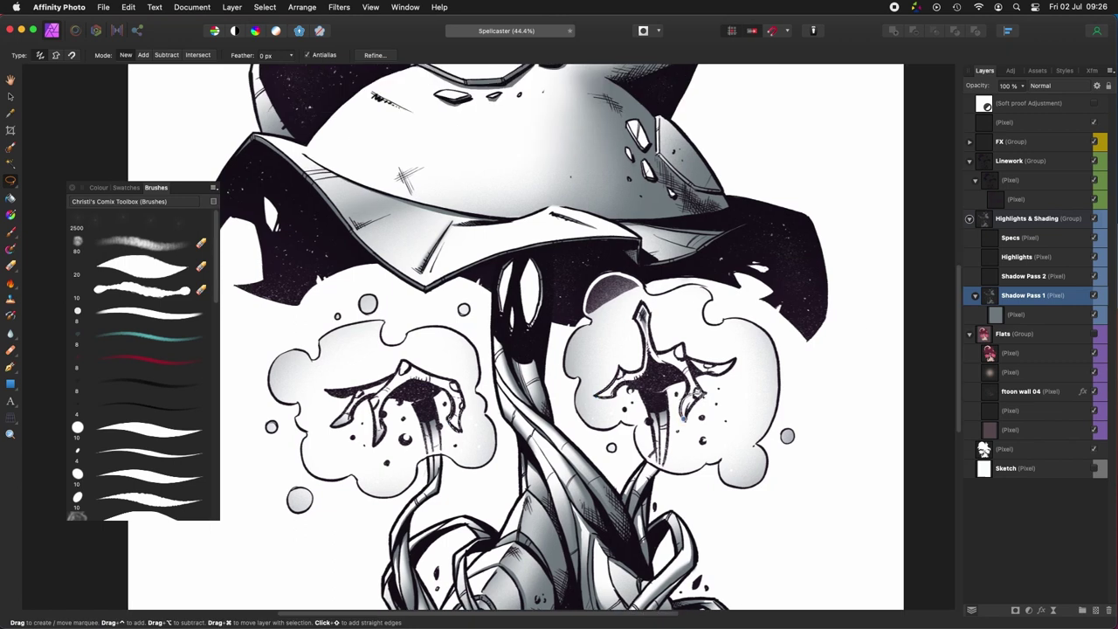
key("b")
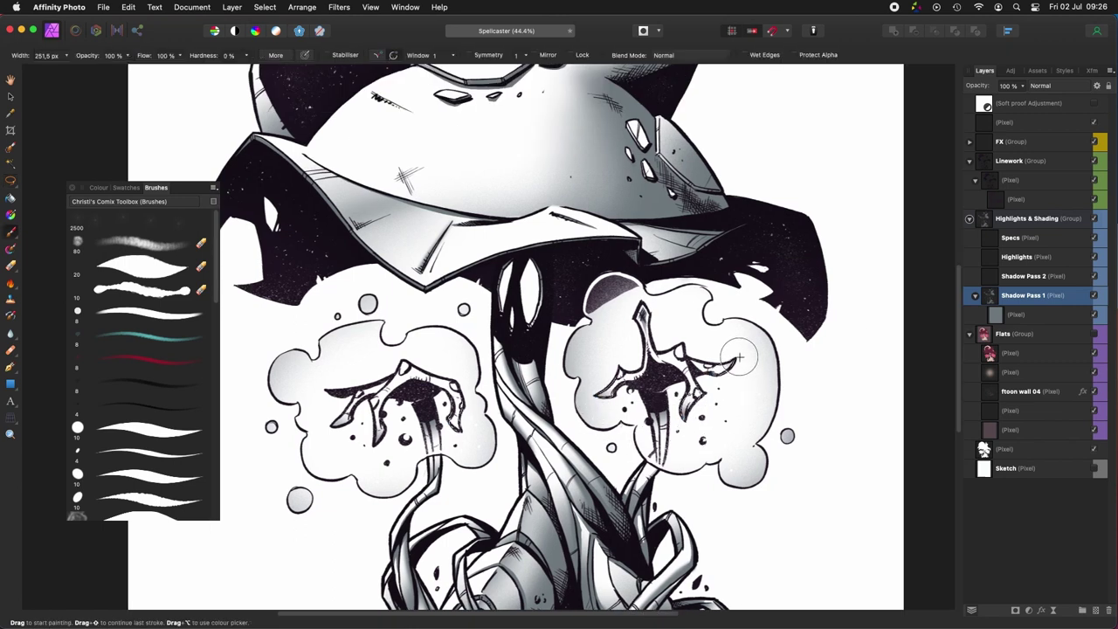
scroll(524, 419, "left", 2)
scroll(501, 439, "down", 2)
scroll(502, 439, "right", 1)
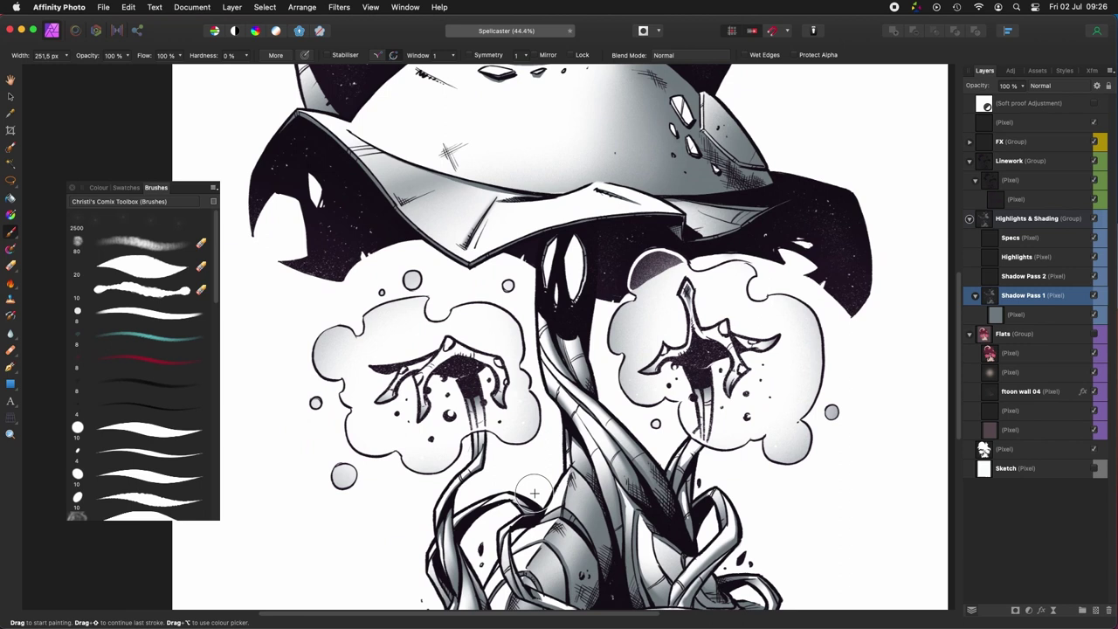
Step: Lasso the rounded root section at the stem's lower left, brush a soft shadow into it, and deselect
scroll(534, 492, "up", 2)
key("l")
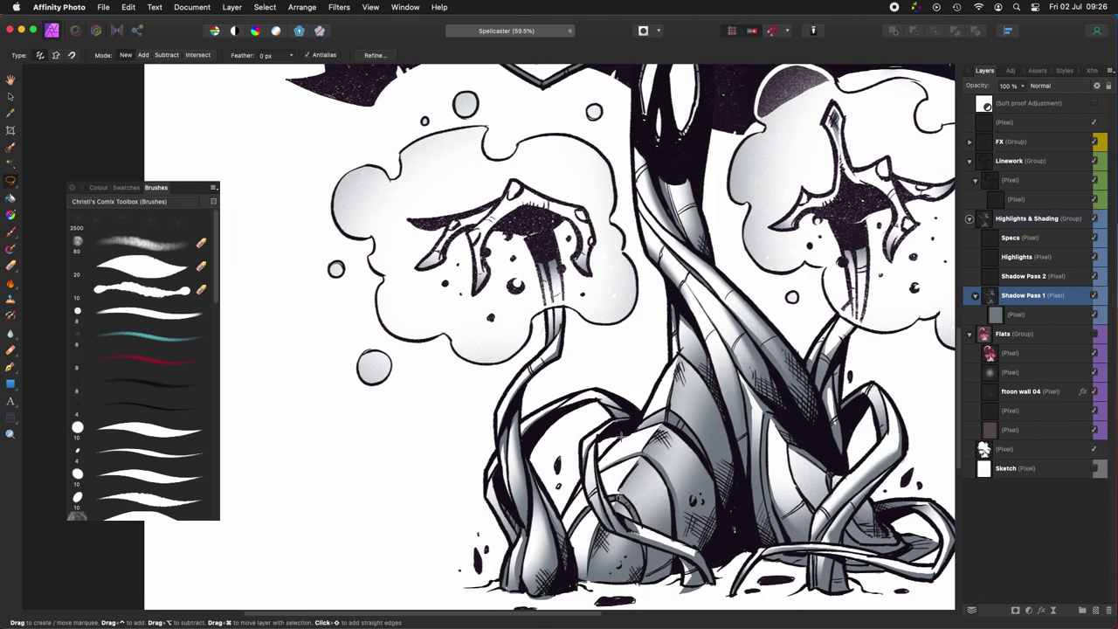
scroll(602, 471, "right", 3)
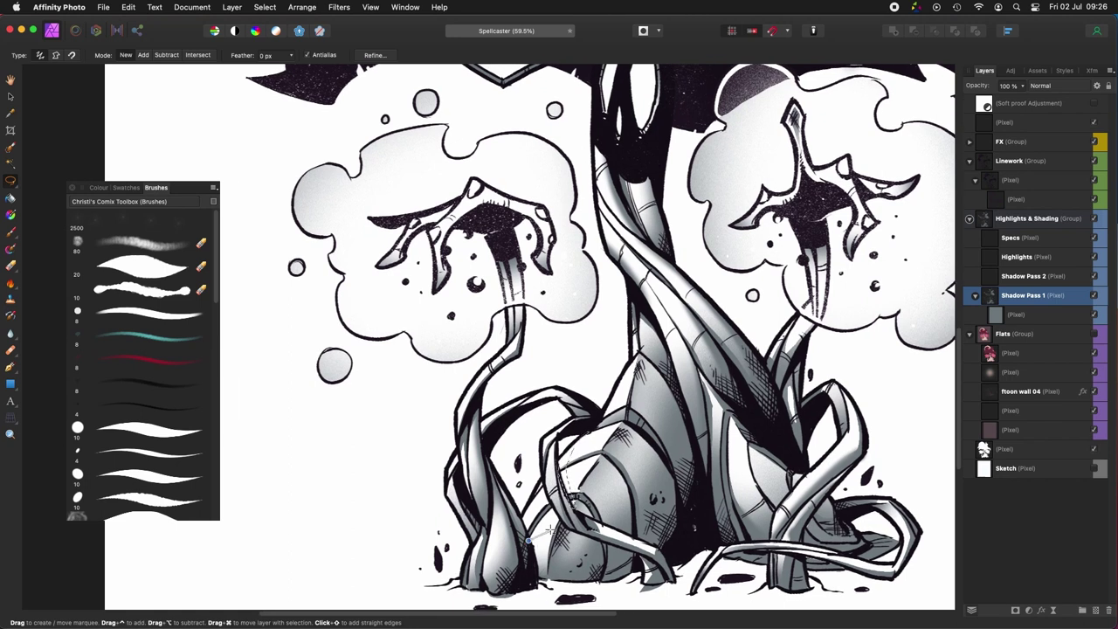
scroll(574, 497, "down", 1)
key("b")
mouse_move(532, 510)
left_mouse_down()
mouse_move(532, 539)
mouse_move(557, 552)
left_mouse_up()
key("super+d")
scroll(558, 524, "down", 4)
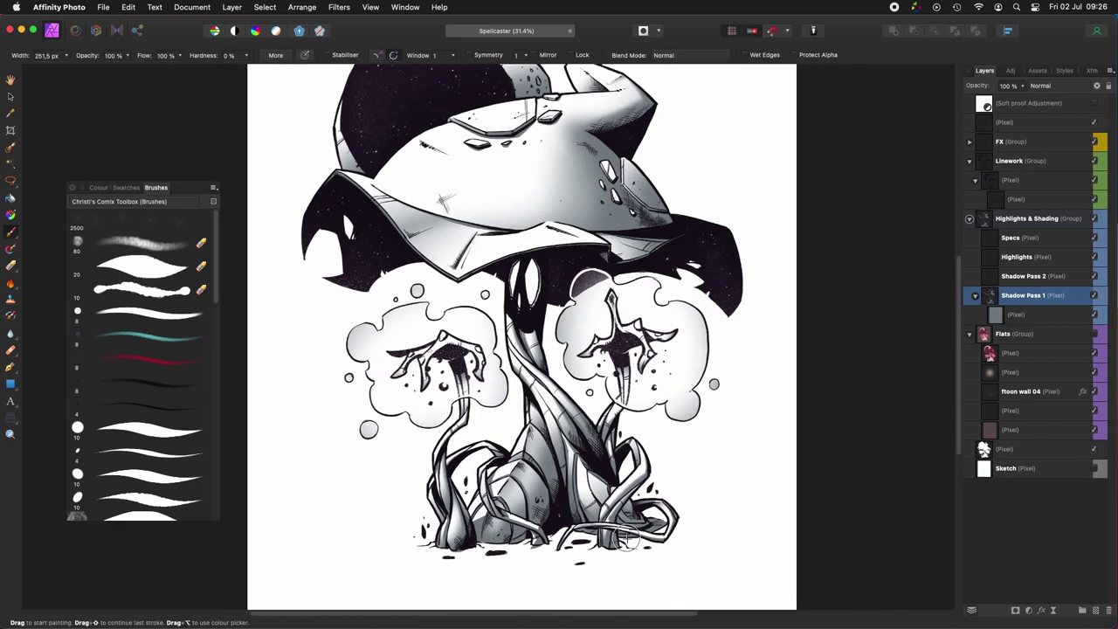
Step: Equip the Erase Brush with a hard-edged 15 px brush from Christi's Comix Toolbox
scroll(653, 455, "up", 2)
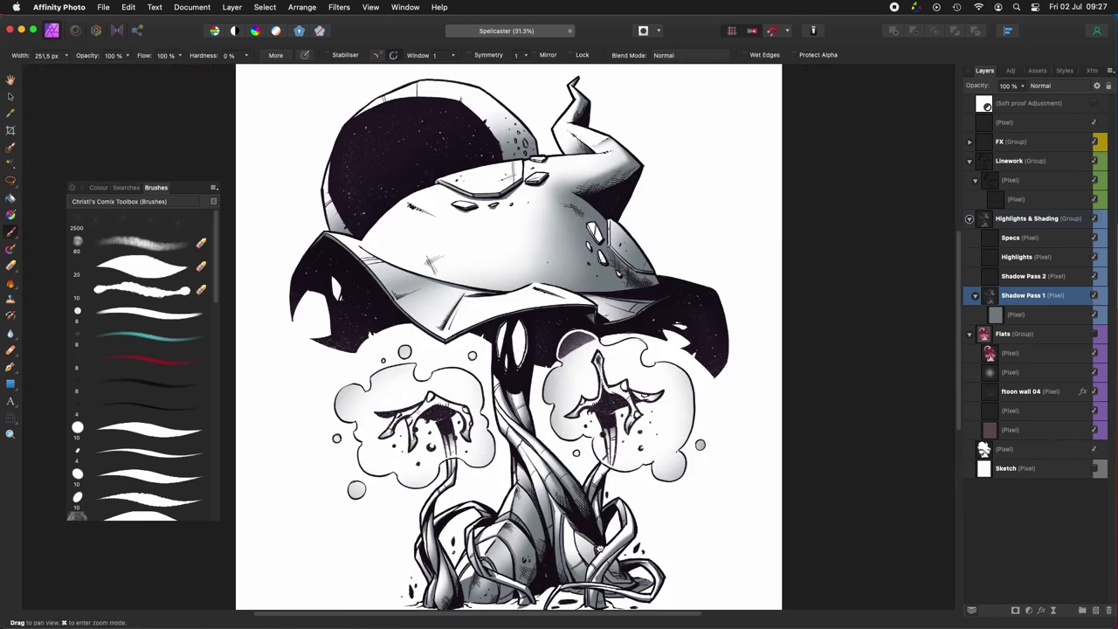
left_click_drag(600, 548, 610, 562)
scroll(557, 335, "up", 1)
scroll(589, 355, "down", 1)
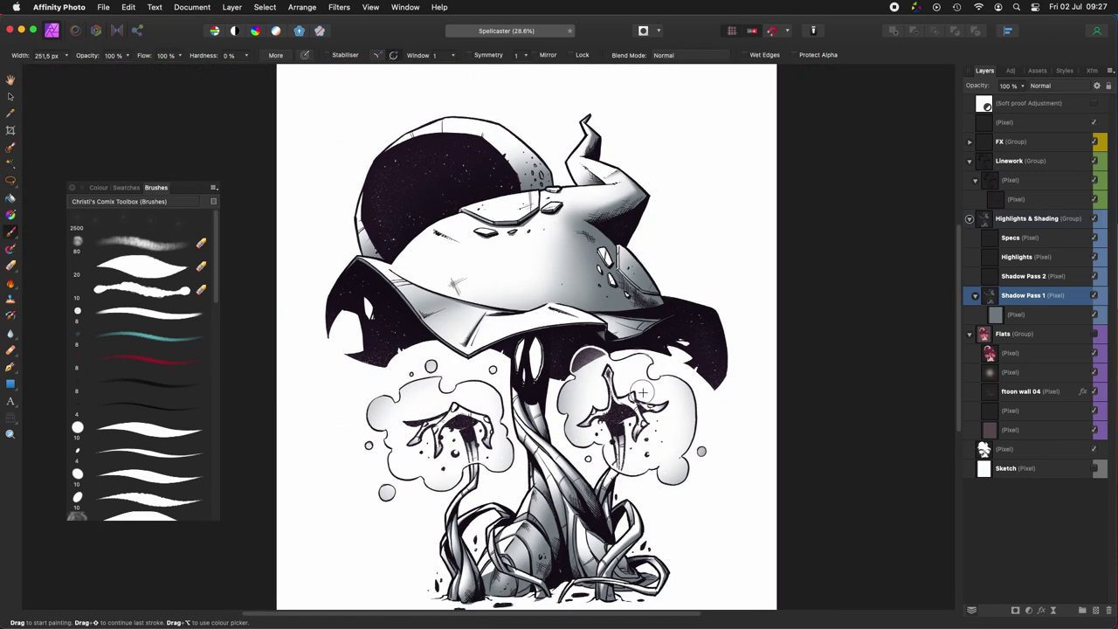
scroll(509, 210, "down", 1)
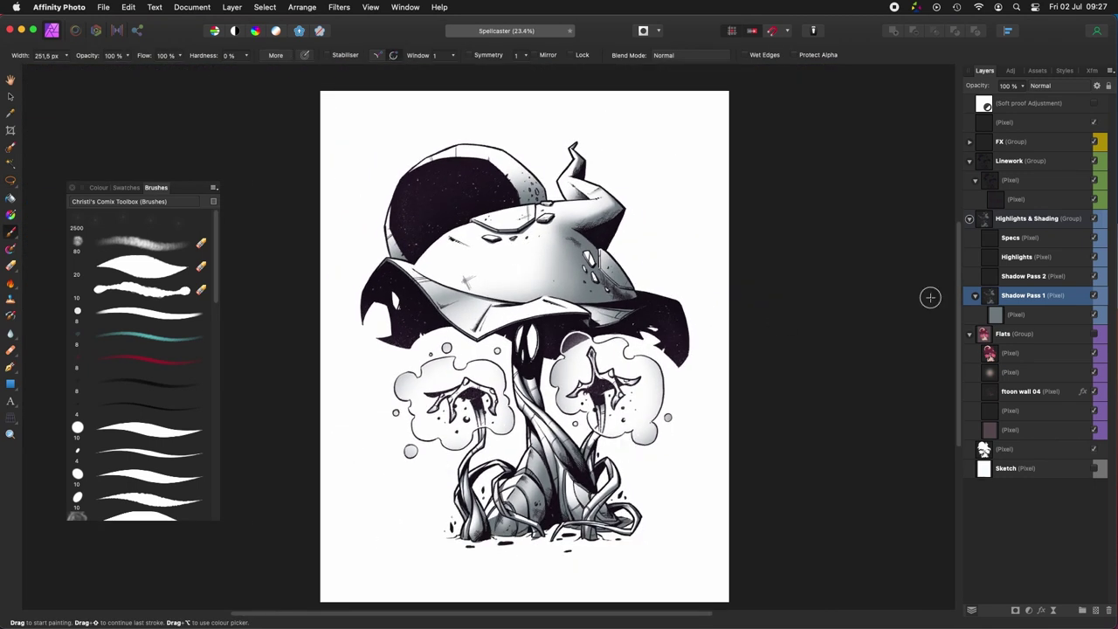
scroll(691, 347, "up", 1)
key("e")
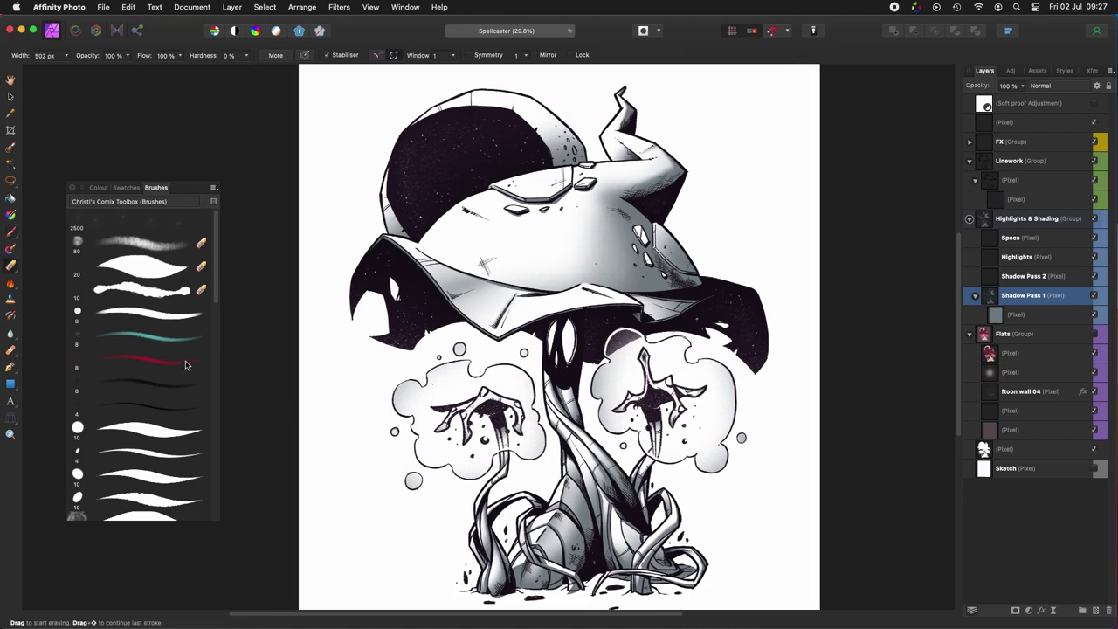
scroll(153, 420, "down", 5)
scroll(153, 419, "up", 2)
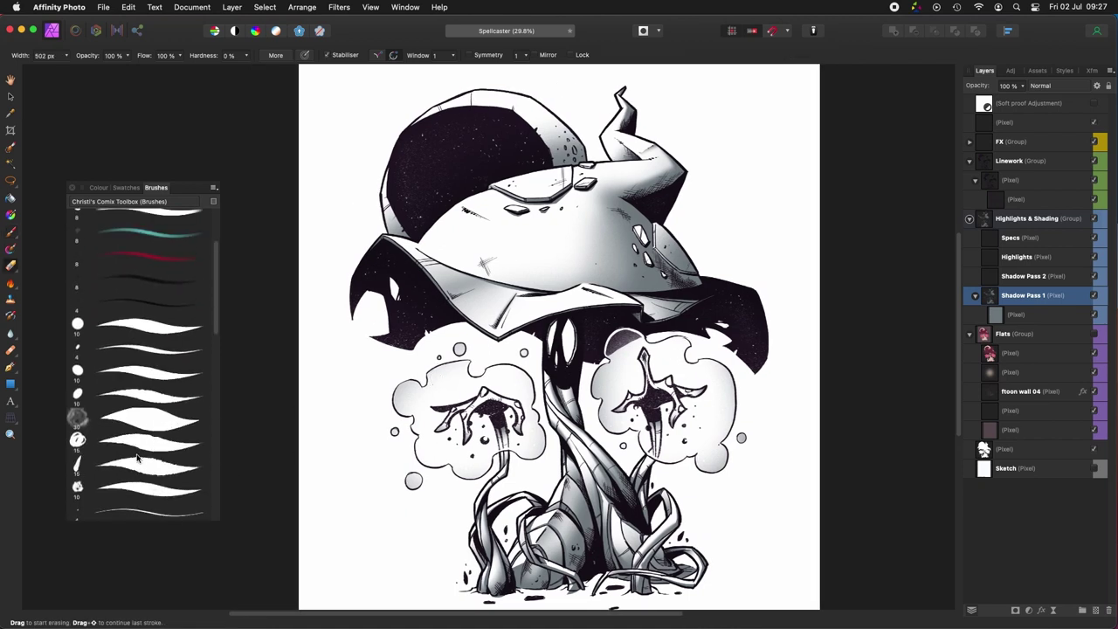
left_click(144, 443)
Step: Erase thin rim highlights just inside the outlines of the left cloud and its surrounding bubbles
scroll(529, 389, "up", 4)
scroll(529, 389, "left", 3)
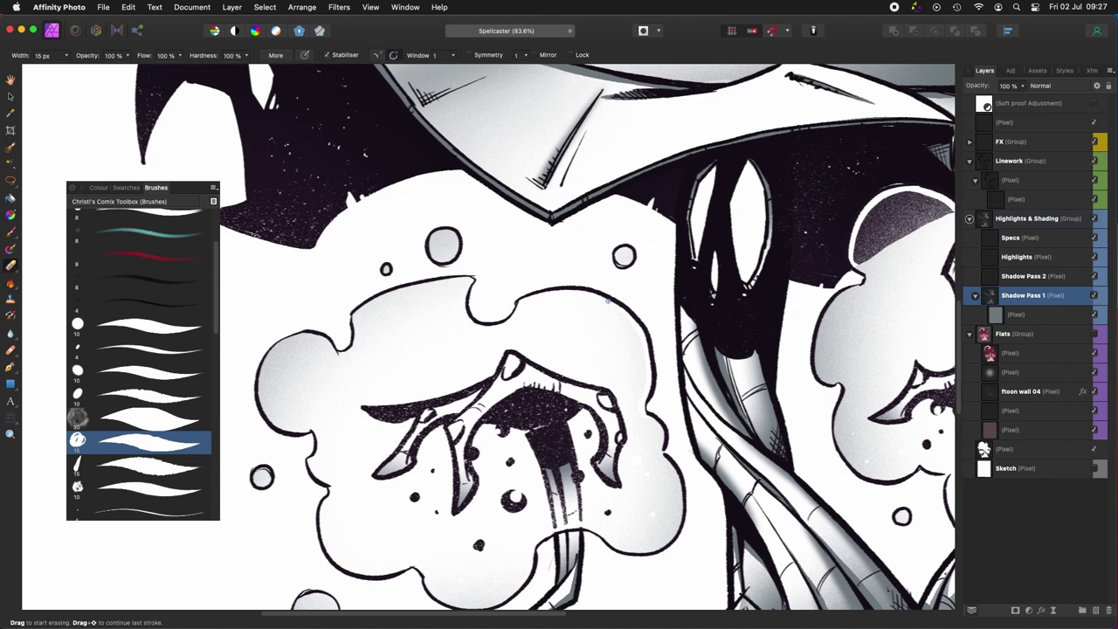
scroll(516, 305, "up", 3)
scroll(516, 304, "left", 2)
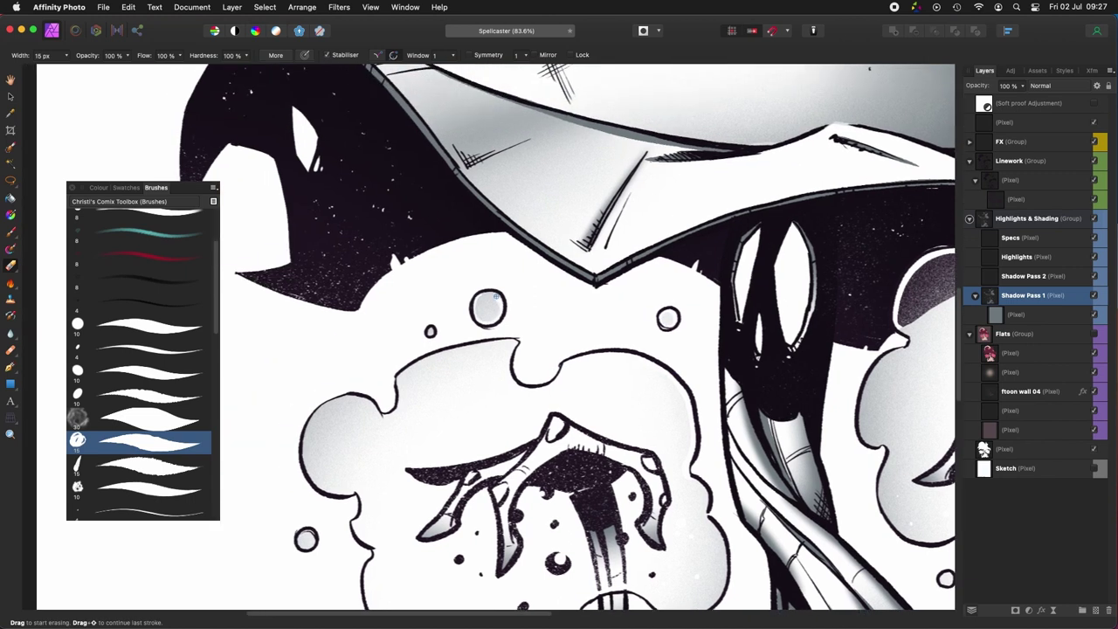
scroll(538, 462, "down", 5)
scroll(538, 462, "left", 5)
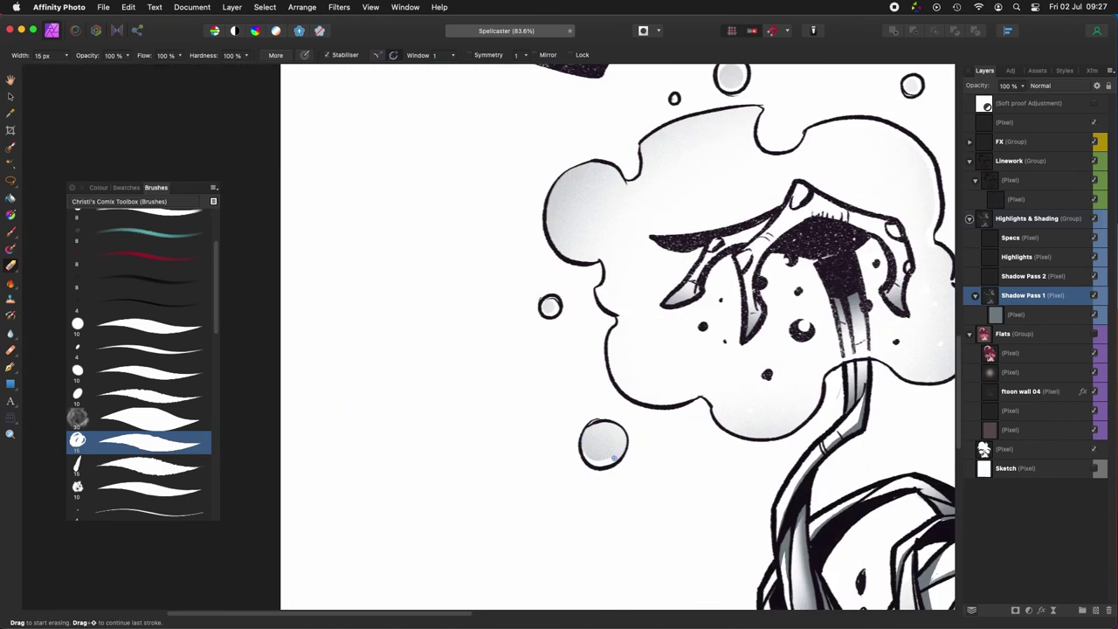
scroll(495, 320, "up", 2)
scroll(494, 320, "right", 2)
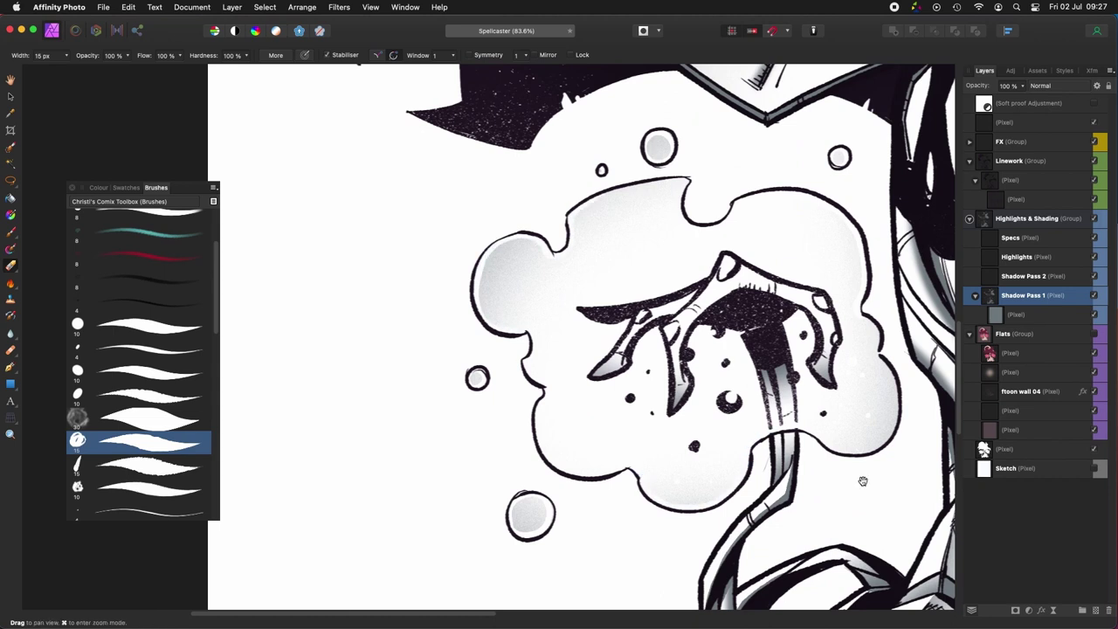
scroll(863, 481, "right", 2)
scroll(863, 480, "up", 1)
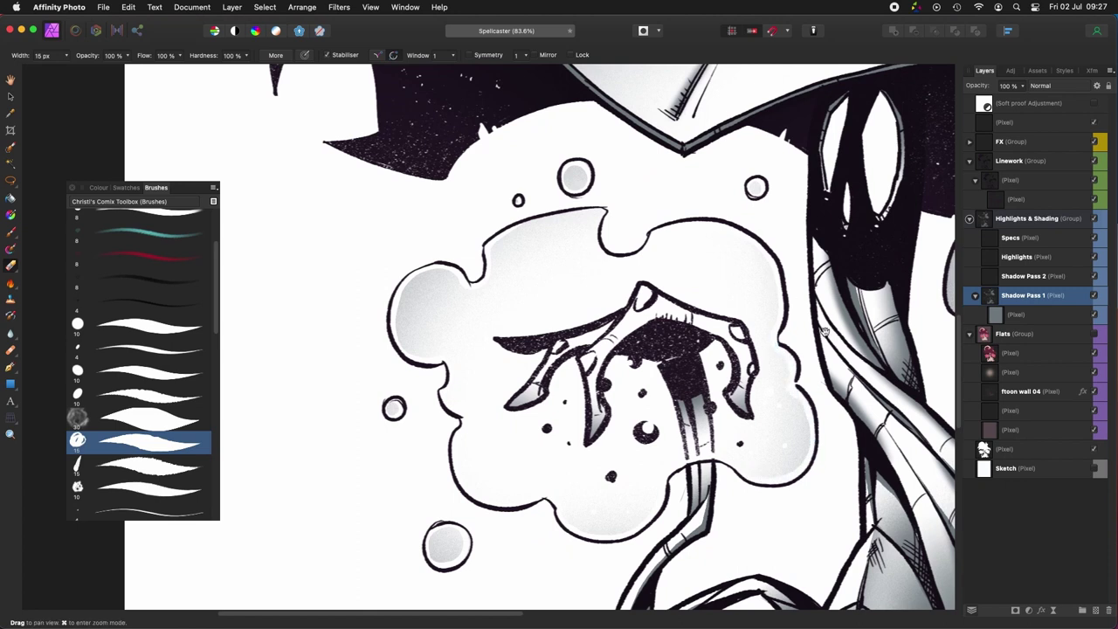
Step: Erase thin rim highlights just inside the outlines of the right cloud and its neighbouring bubble
scroll(824, 330, "down", 4)
scroll(823, 330, "right", 3)
scroll(824, 330, "up", 7)
scroll(824, 330, "right", 7)
scroll(550, 237, "up", 1)
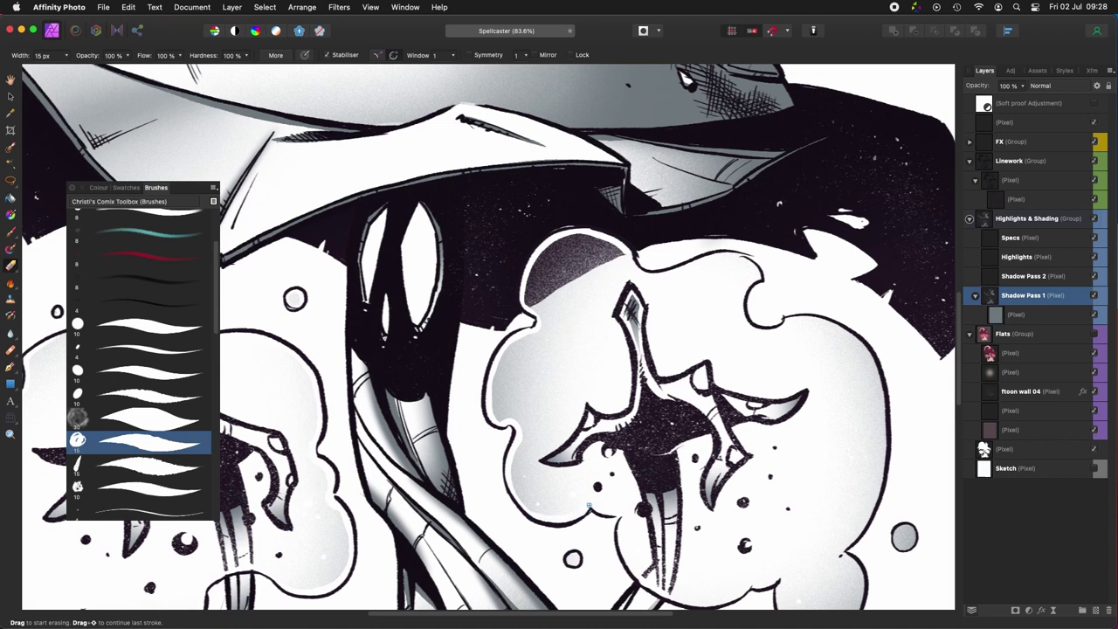
left_click_drag(653, 572, 580, 459)
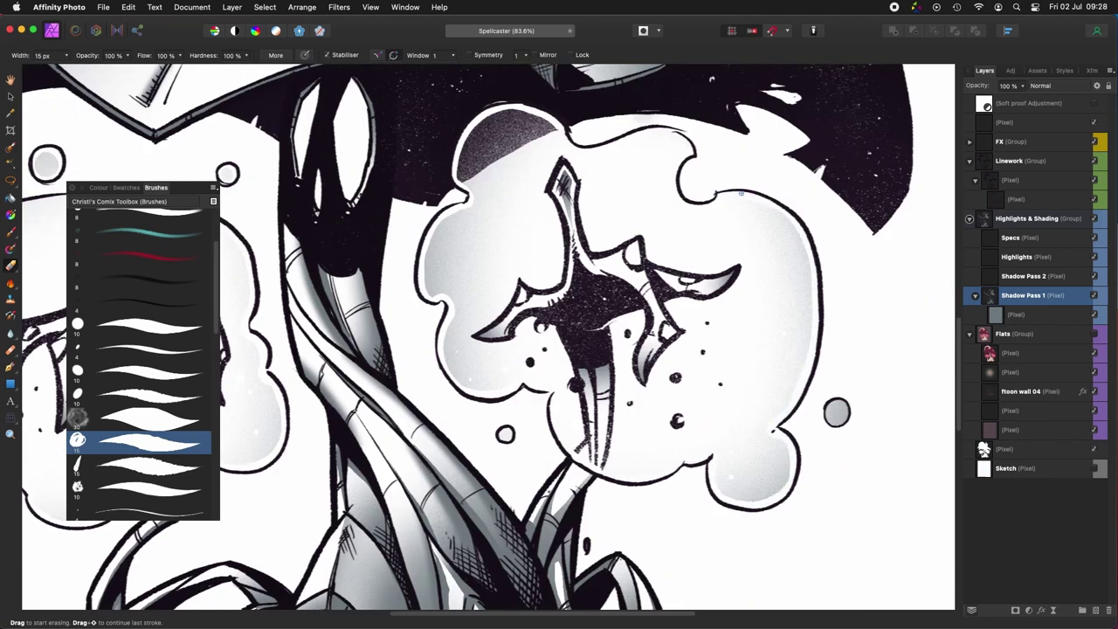
scroll(740, 192, "up", 3)
scroll(741, 192, "right", 2)
mouse_move(759, 568)
left_mouse_down()
mouse_move(718, 419)
mouse_move(725, 426)
left_mouse_up()
left_click_drag(584, 449, 686, 460)
left_click_drag(643, 412, 592, 591)
left_click_drag(677, 468, 785, 246)
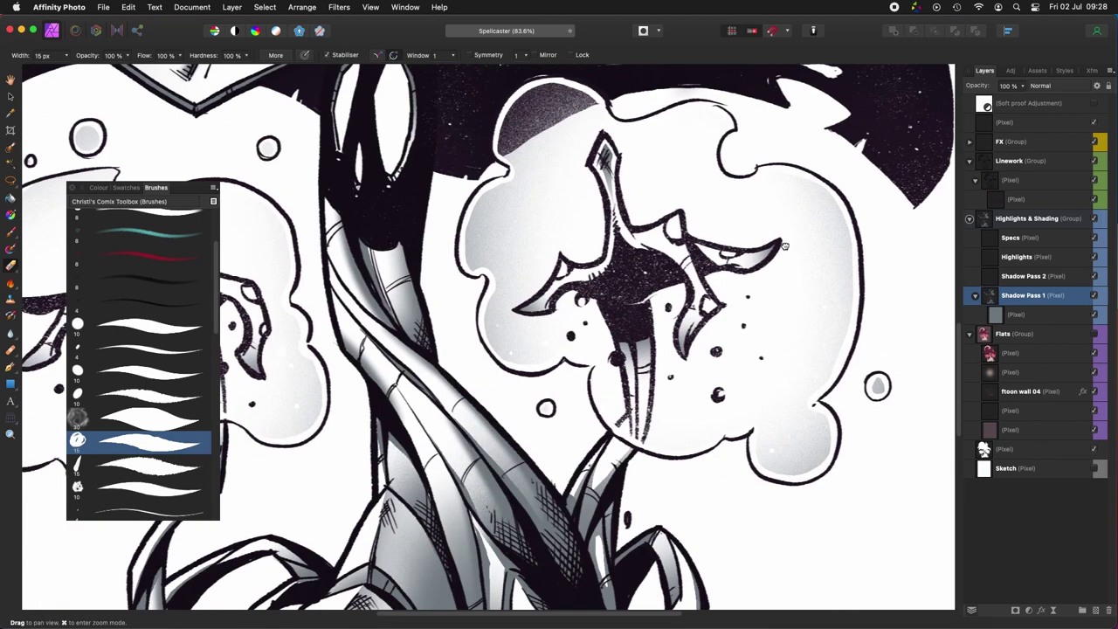
Step: Paste a copy of the colour-fill pixel layer and nest it inside the Shadow Pass 2 layer
scroll(784, 247, "down", 10)
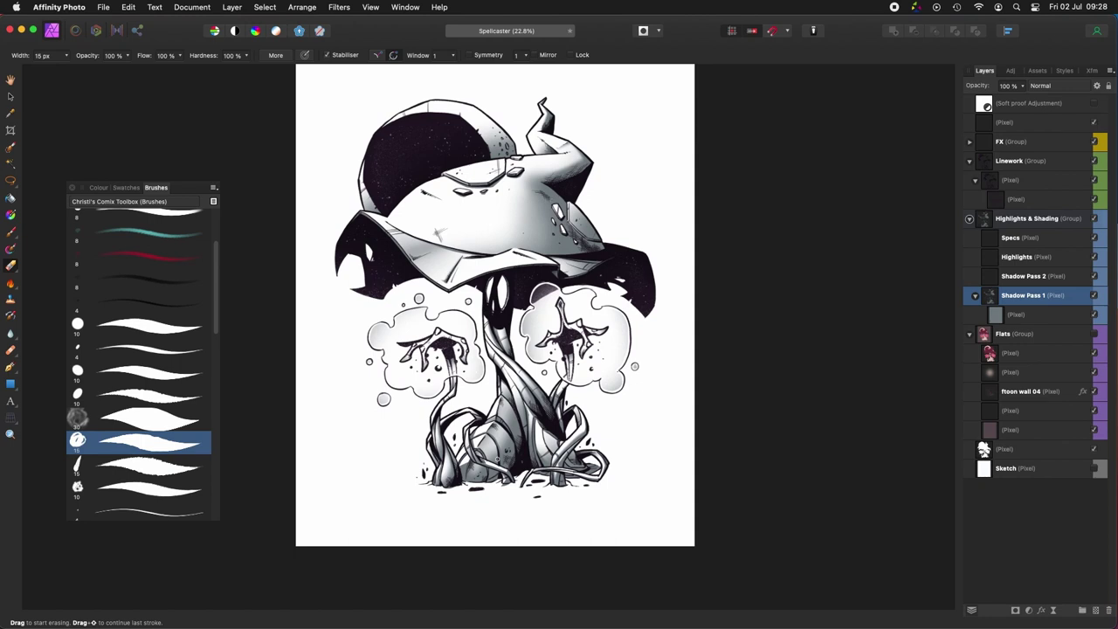
scroll(505, 211, "up", 1)
left_click(1022, 276)
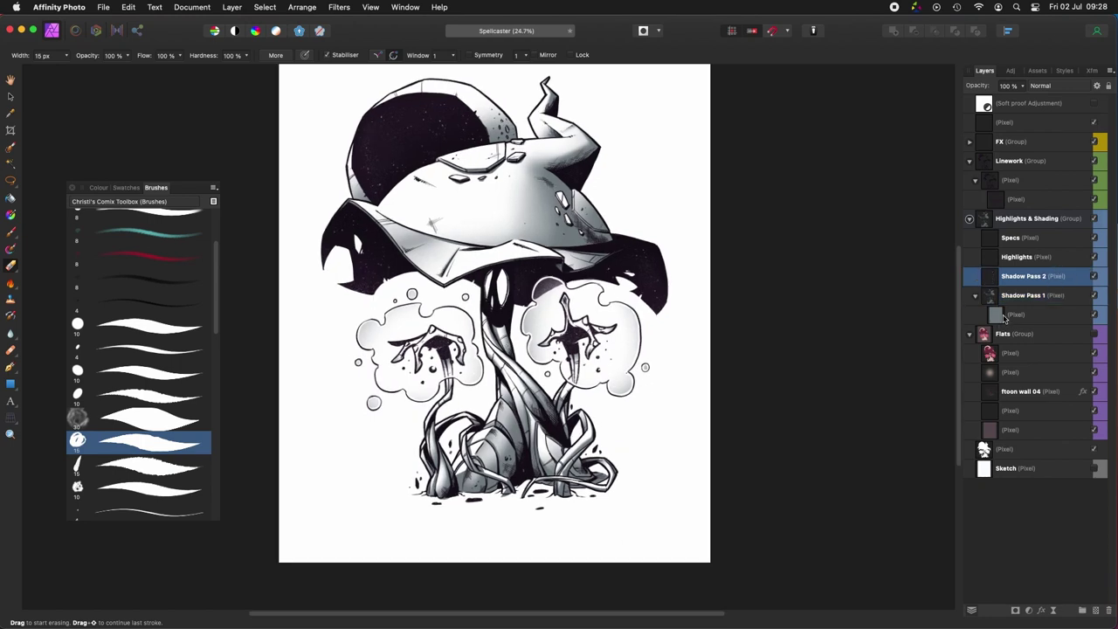
key("super+v")
left_click_drag(1013, 282, 1025, 291)
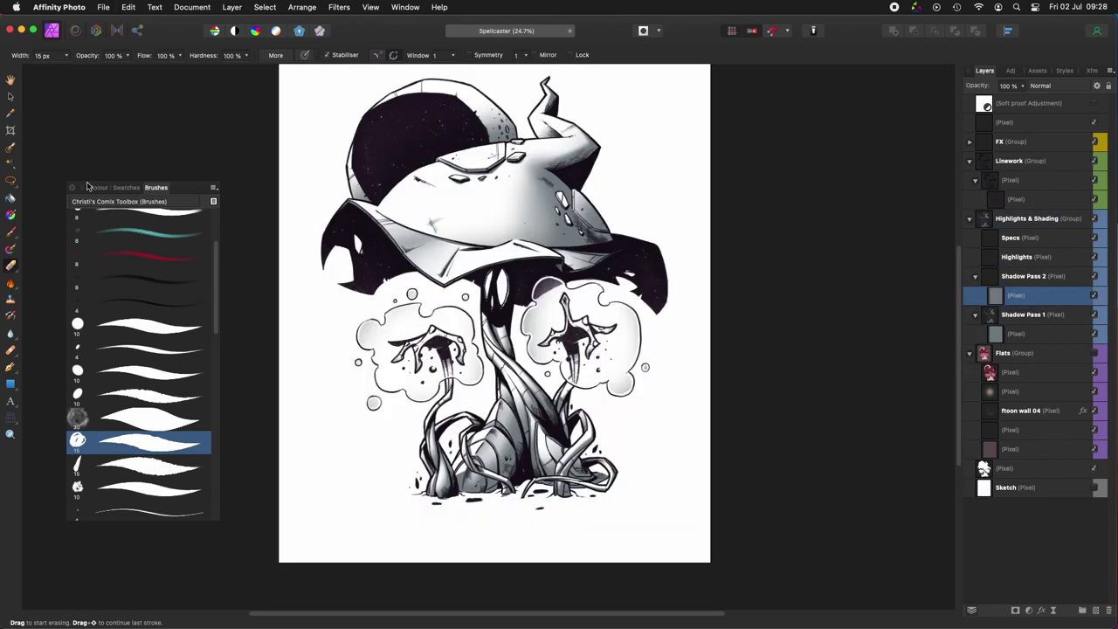
Step: Recolour the nested fill to a darker grey at HSL 219, 4, 35, and reselect Shadow Pass 2
left_click(98, 187)
key("i")
left_click(135, 55)
left_click(134, 46)
left_click(332, 175)
mouse_move(131, 256)
left_mouse_down()
mouse_move(146, 232)
mouse_move(119, 256)
mouse_move(86, 247)
left_mouse_up()
left_click(1026, 276)
Step: Lasso the hatched underside of the horn's lower bend and equip the soft Paint Brush
key("l")
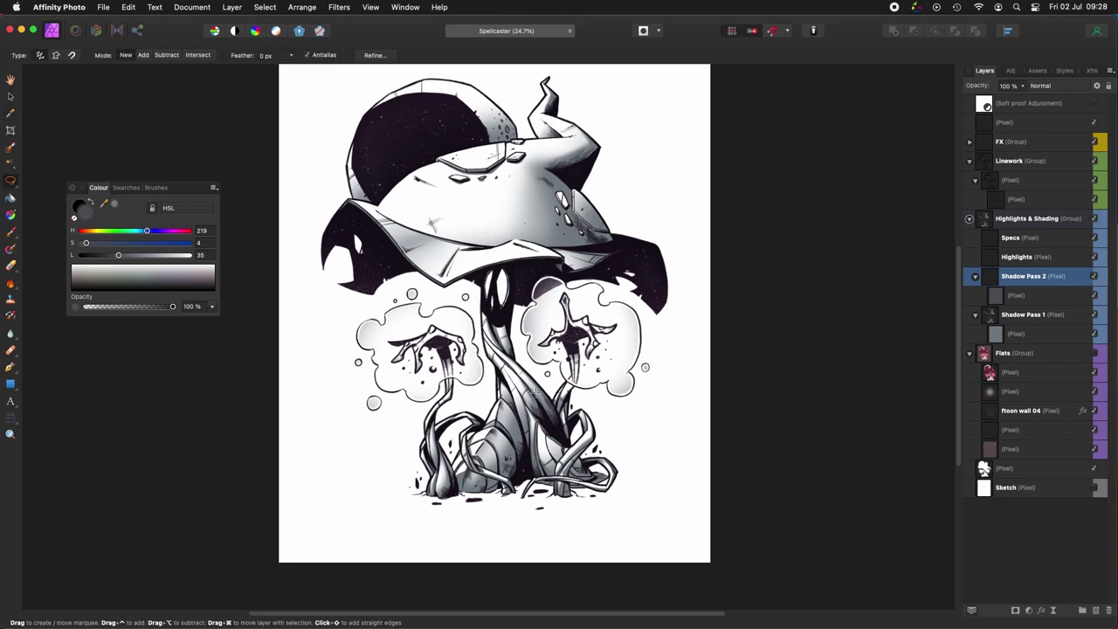
scroll(528, 393, "up", 1)
left_click_drag(530, 398, 488, 569)
scroll(581, 293, "up", 5)
left_click_drag(580, 382, 641, 441)
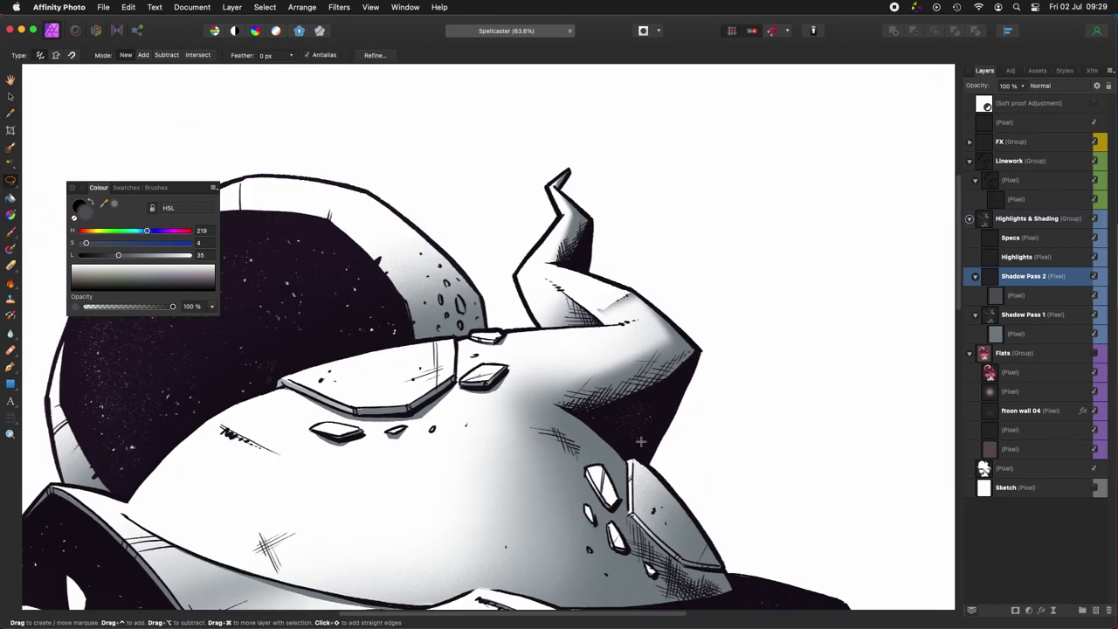
key("e")
scroll(603, 446, "up", 2)
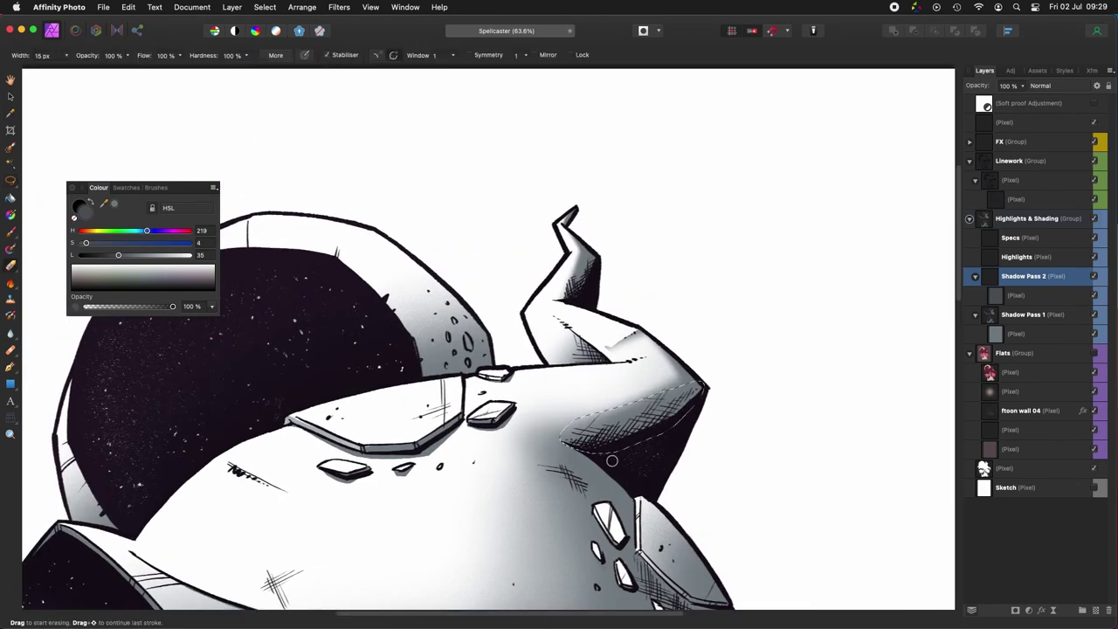
key("b")
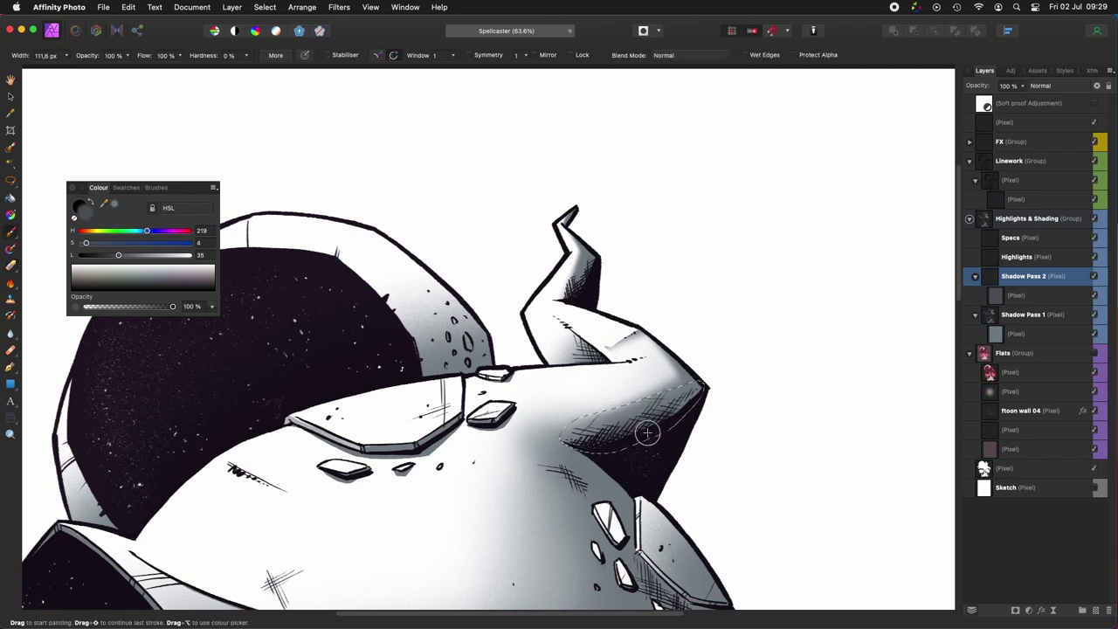
Step: Darken the nested fill to lightness 30, brush a shadow into the lassoed horn underside on Shadow Pass 2, and deselect
left_click(1016, 295)
left_click_drag(118, 255, 113, 256)
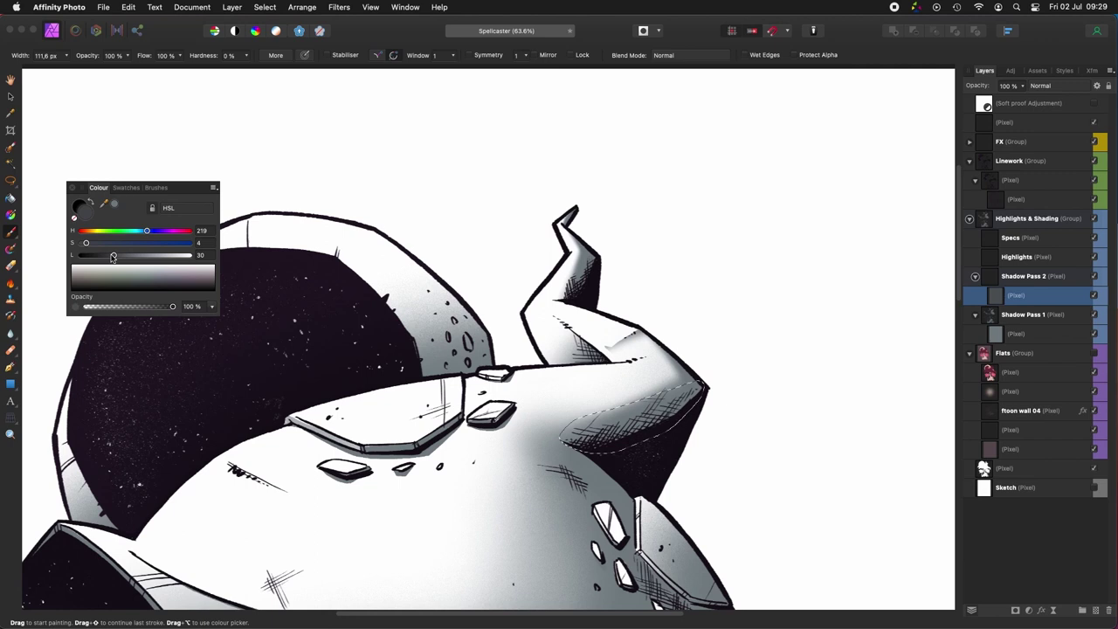
left_click(1010, 278)
key("bracketleft")
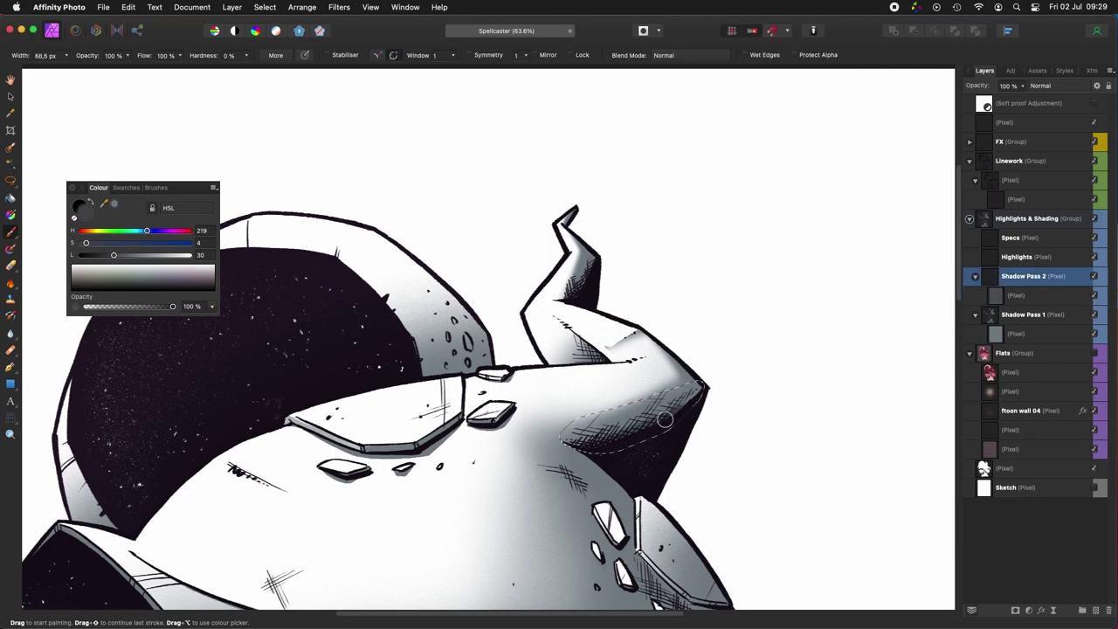
key("super+d")
Step: Lasso and brush second-pass shadows into the horn's remaining bends, deselecting after each one
left_click_drag(741, 438, 793, 508)
left_click_drag(642, 350, 651, 324)
left_click_drag(570, 607, 693, 462)
key("l")
key("b")
left_click_drag(633, 337, 601, 359)
key("super+d")
mouse_move(646, 340)
left_mouse_down()
mouse_move(416, 318)
mouse_move(429, 241)
left_mouse_up()
Step: Lasso and brush a second-pass shadow into the fold at the right of the cap's brim, and deselect
key("l")
scroll(537, 555, "down", 5)
left_click_drag(538, 555, 635, 461)
mouse_move(553, 461)
left_mouse_down()
mouse_move(551, 425)
mouse_move(557, 489)
left_mouse_up()
key("b")
key("super+d")
scroll(562, 507, "up", 5)
mouse_move(520, 198)
left_mouse_down()
mouse_move(522, 266)
mouse_move(477, 334)
left_mouse_up()
Step: Flood-select the cap from the Flats layer, brush a wide soft shadow over its right side on Shadow Pass 2, and deselect
key("l")
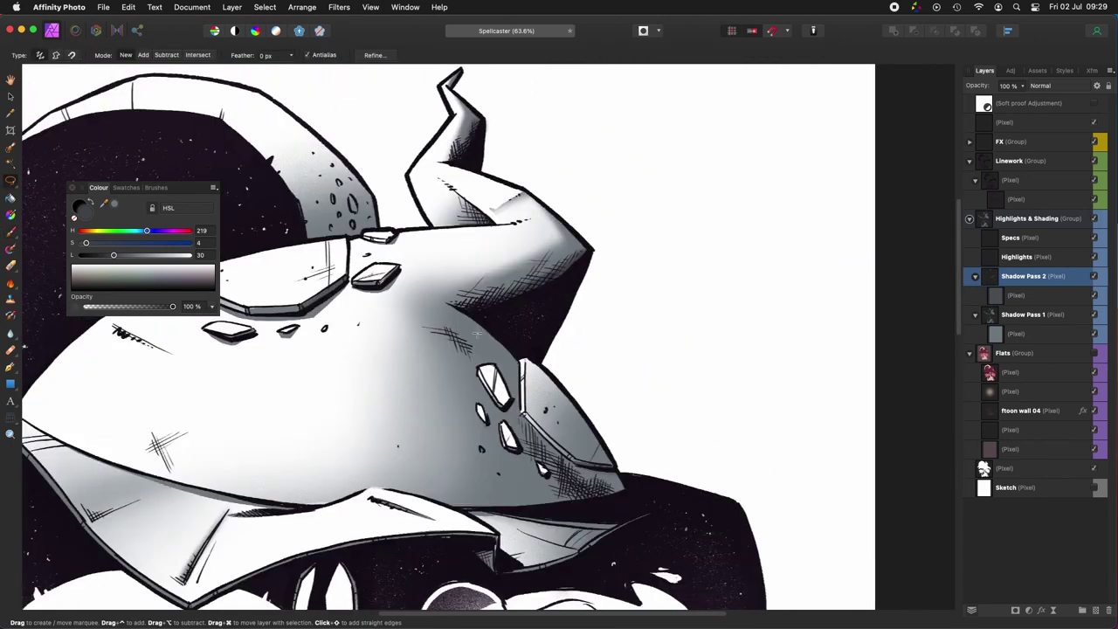
left_click(1008, 376)
key("w")
left_click(516, 342)
left_click(1009, 276)
key("b")
left_click_drag(480, 329, 513, 375)
key("bracketright")
key("bracketright")
key("bracketright")
key("super+z")
mouse_move(471, 316)
left_mouse_down()
mouse_move(510, 353)
mouse_move(570, 288)
mouse_move(585, 247)
mouse_move(641, 219)
mouse_move(578, 296)
left_mouse_up()
key("super+d")
Step: On Shadow Pass 1, select and softly shade the small chips and raised plate on the cap's right side, and deselect
left_click(1019, 314)
key("l")
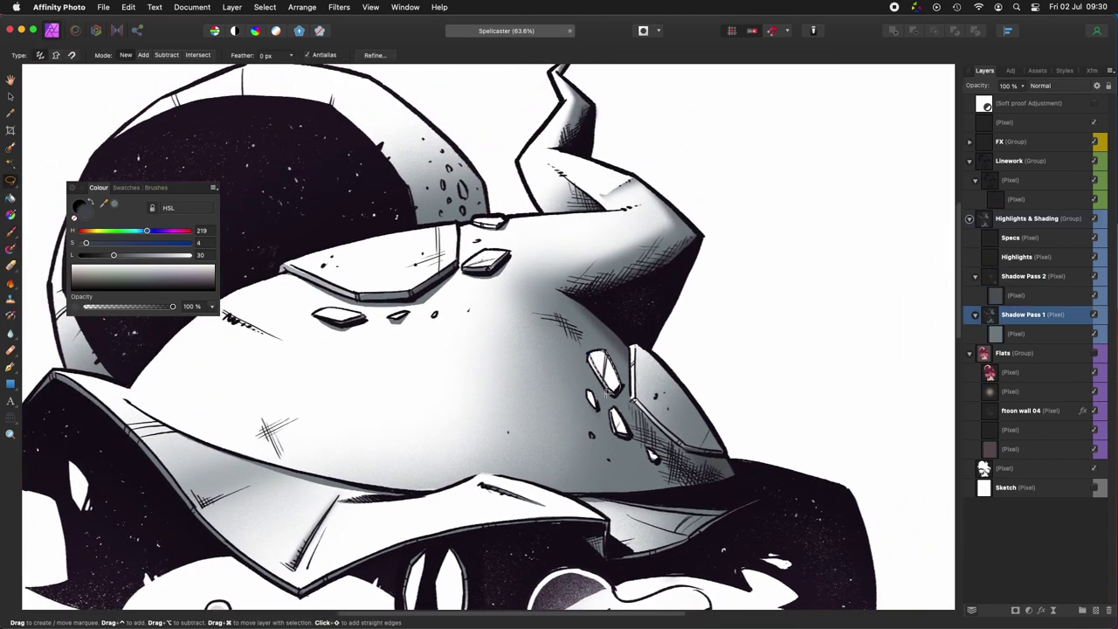
key("b")
left_click_drag(671, 494, 646, 494)
left_click_drag(706, 465, 667, 379)
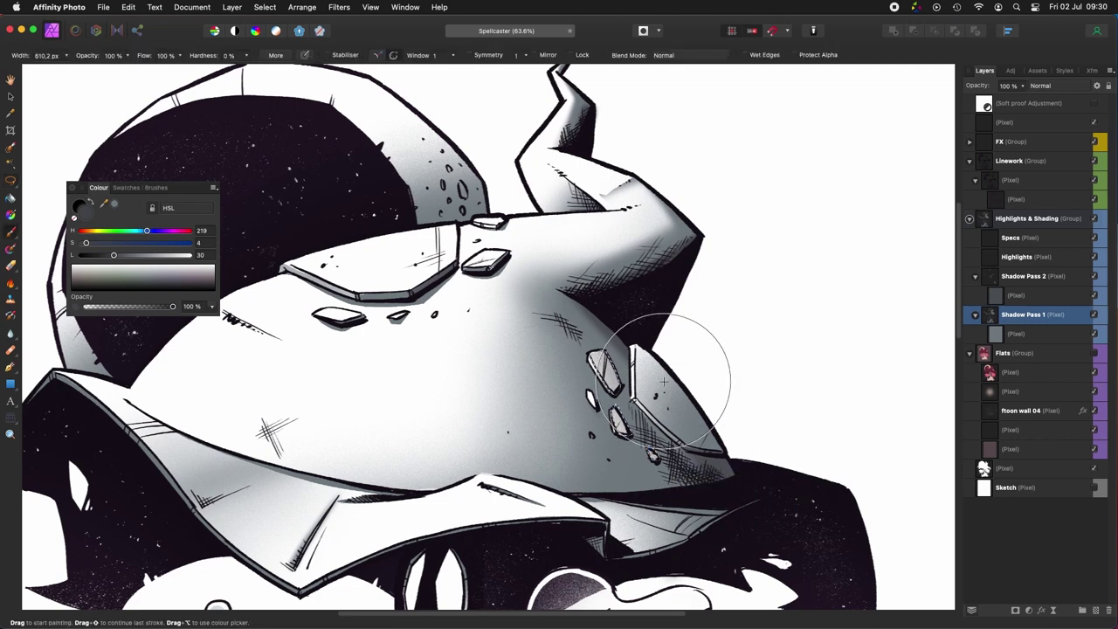
left_click_drag(700, 526, 768, 377)
key("super+d")
key("l")
key("b")
left_click(687, 289)
key("super+d")
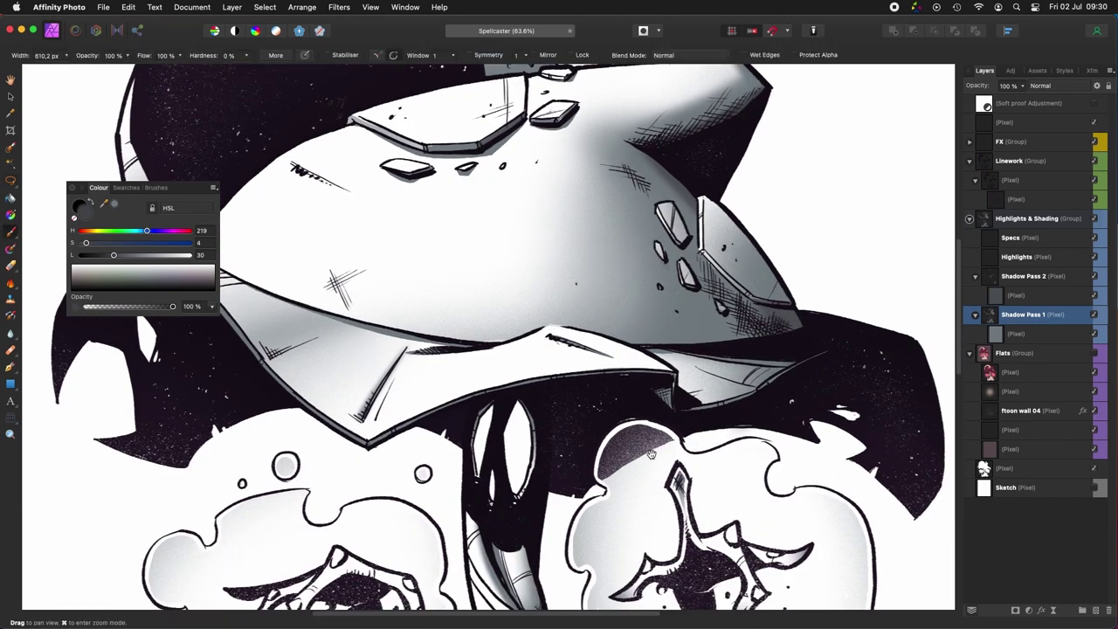
Step: Return to Shadow Pass 2, frame the stem at 50% zoom, and swap the brush colour to white
left_click_drag(695, 431, 761, 400)
left_click(1024, 277)
key("l")
left_click_drag(645, 605, 659, 424)
key("super+0")
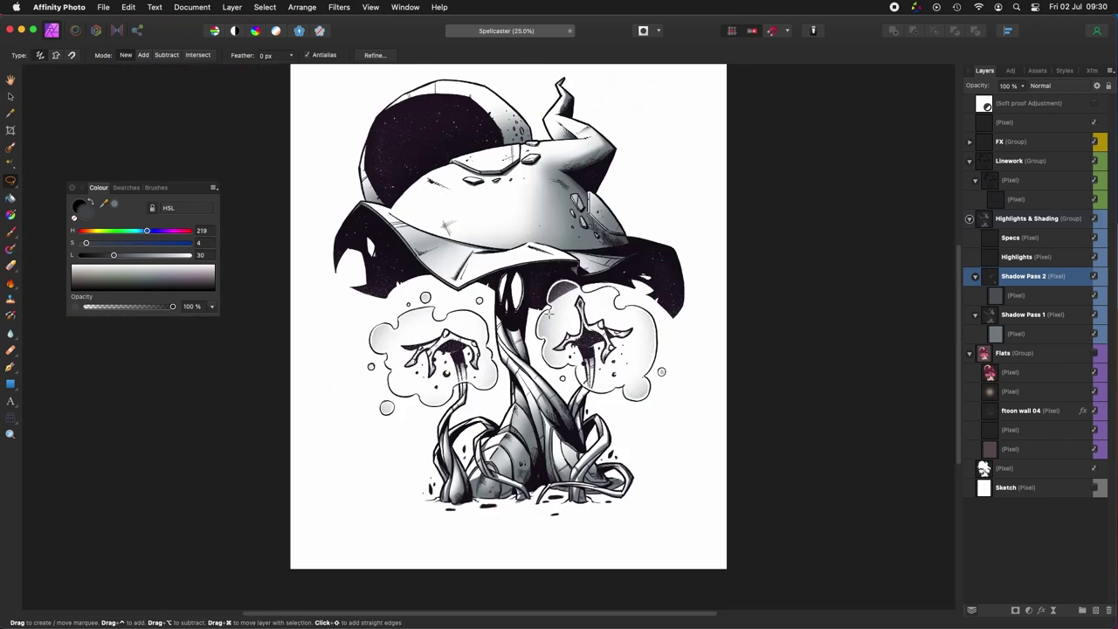
key("super+equal")
key("super+equal")
key("b")
key("x")
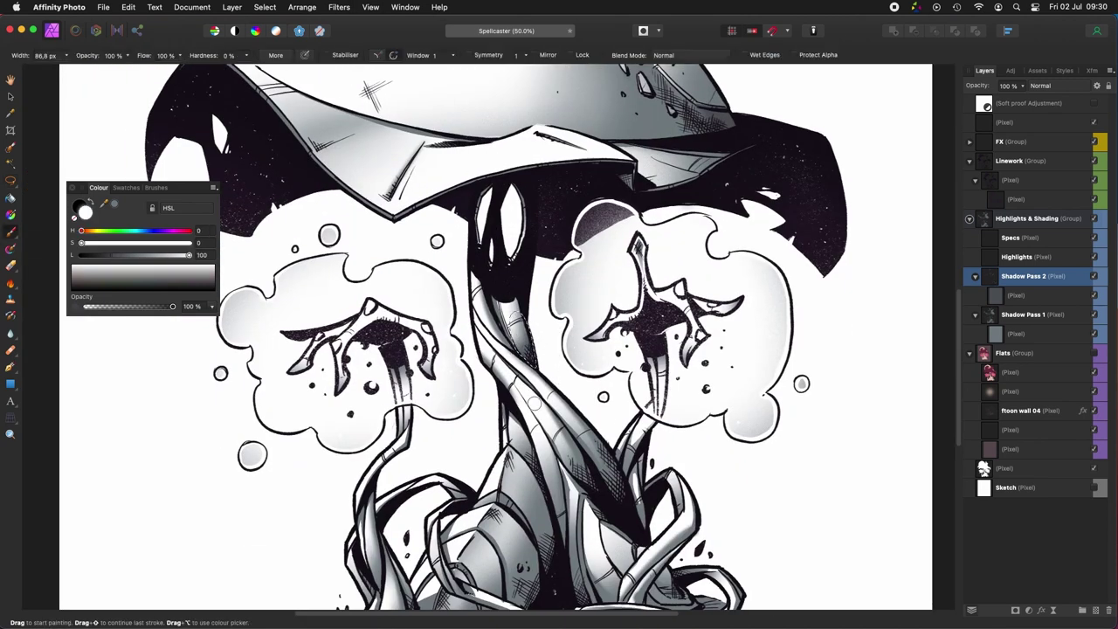
Step: Lasso and brush darker shadows along both edges of the thick strand crossing the stem
scroll(542, 349, "down", 2)
key("l")
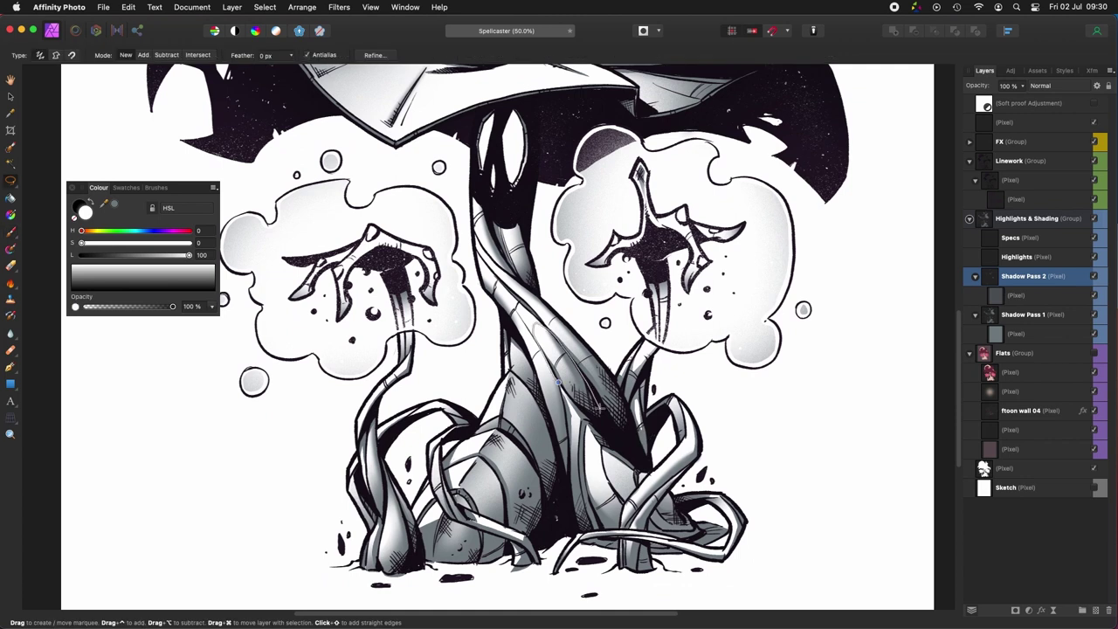
key("b")
key("l")
key("b")
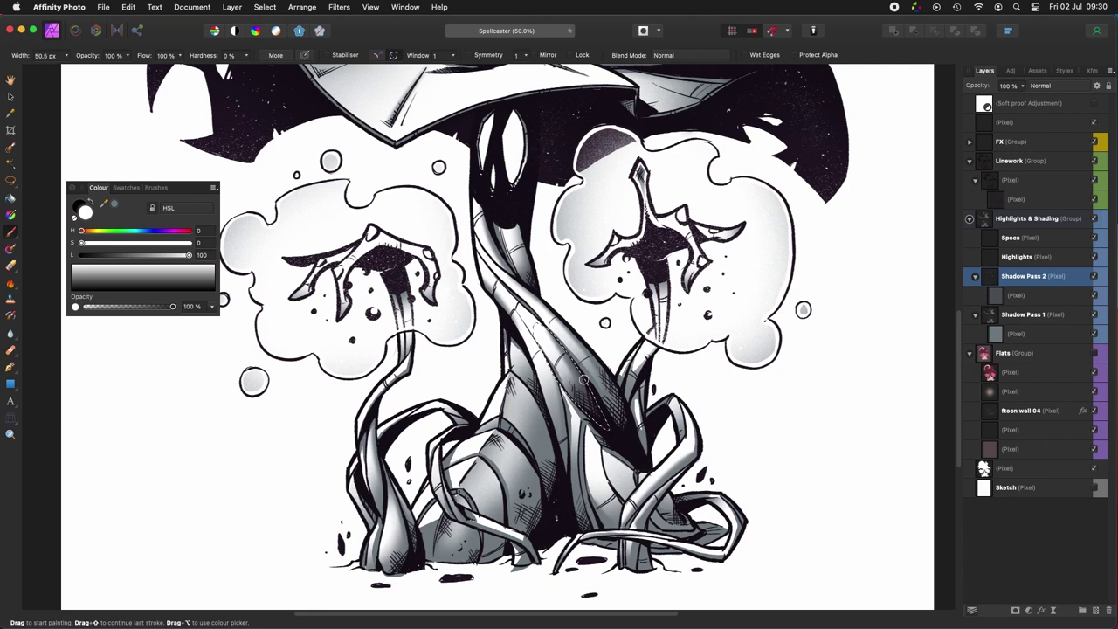
scroll(583, 380, "up", 2)
key("l")
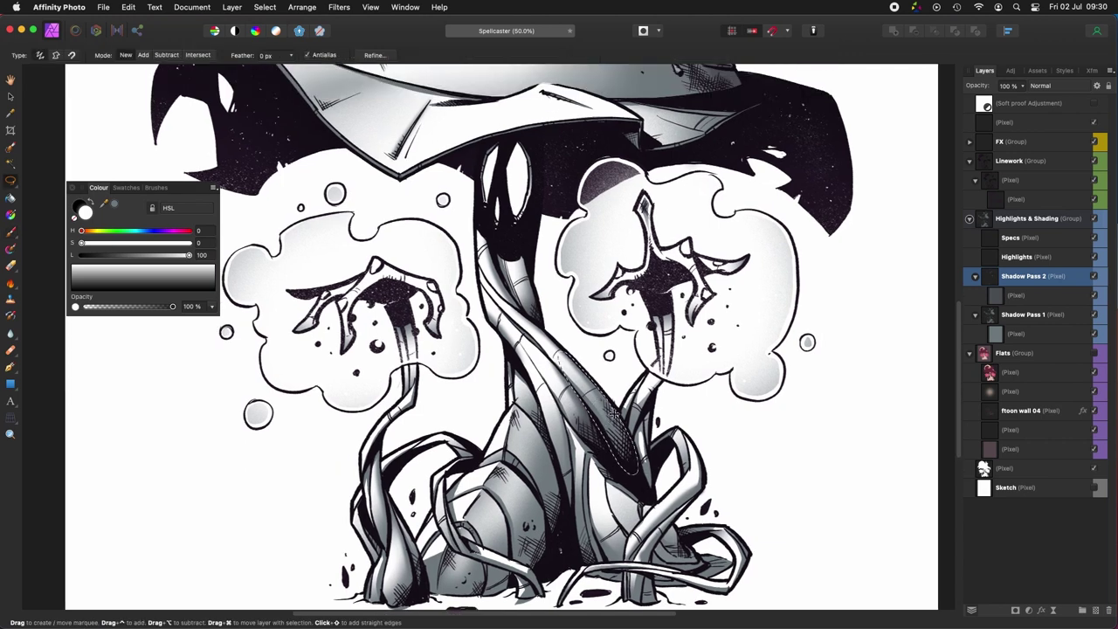
key("b")
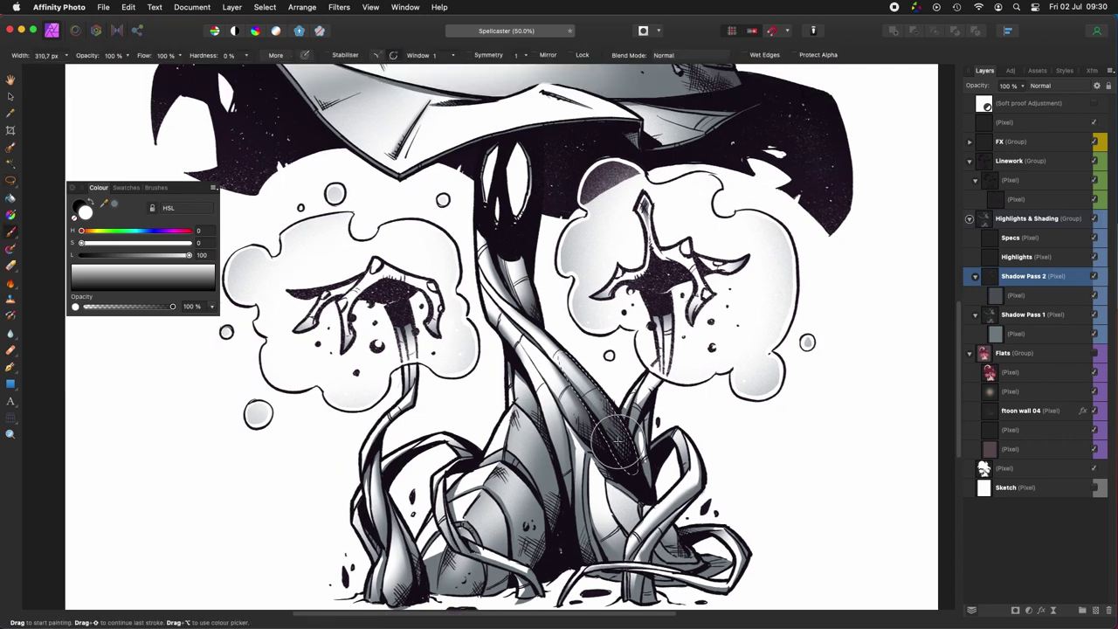
Step: On Shadow Pass 1, lasso and shade the thin stalk just right of the crossing strand's tip
key("alt+bracketleft")
key("l")
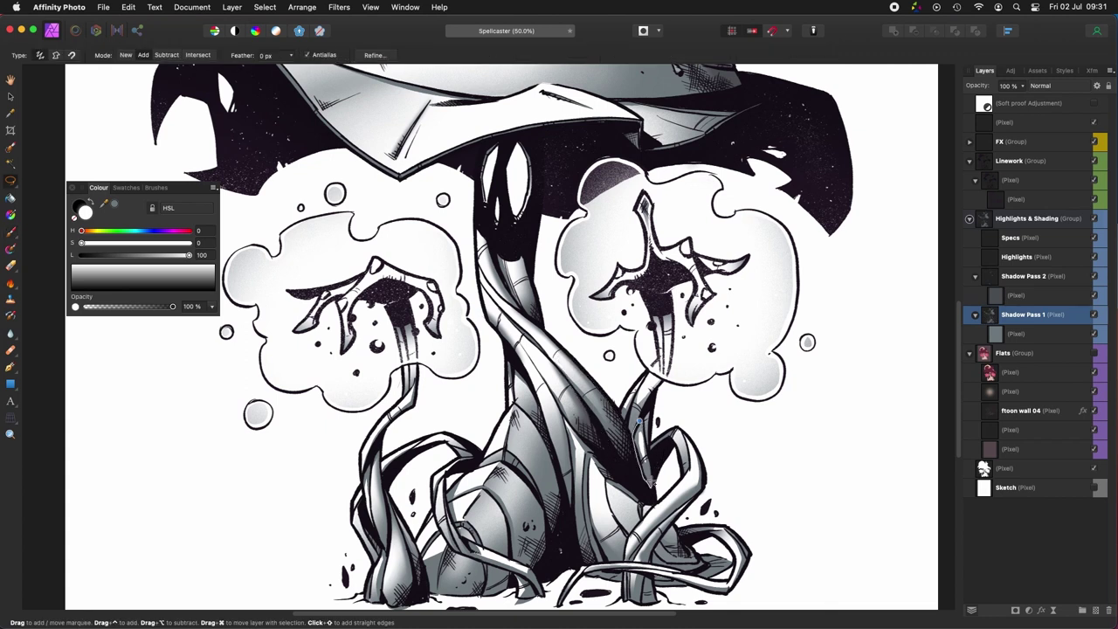
key("b")
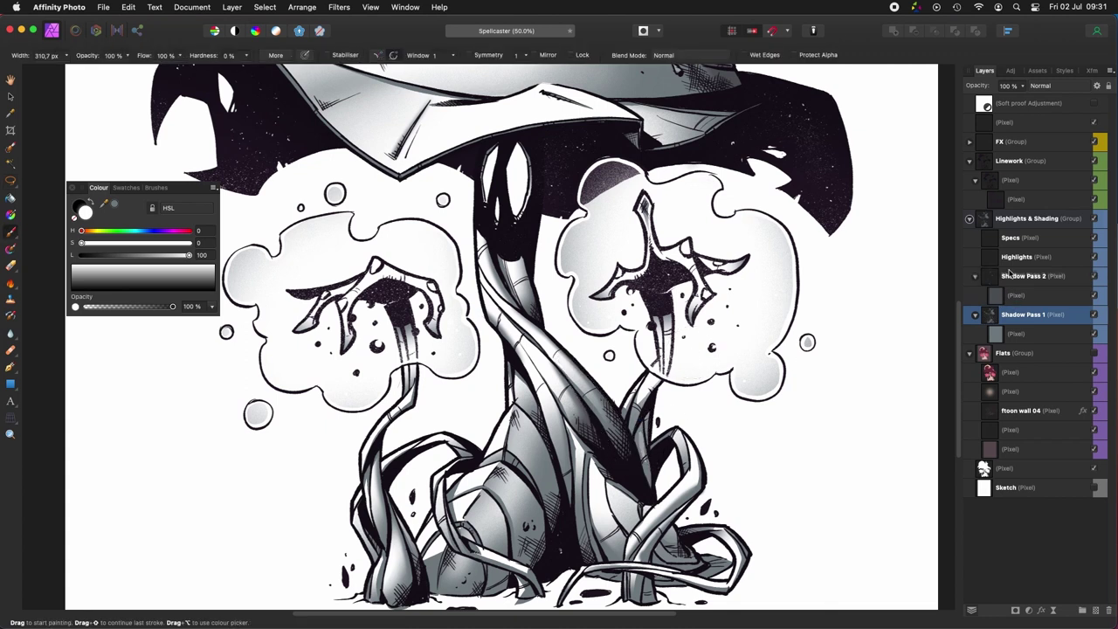
Step: On Shadow Pass 2, lasso and brush darker shadows into the thin curling roots right of the stem
left_click(1011, 274)
left_click_drag(678, 425, 678, 442)
left_click(1022, 294)
left_click(1023, 277)
key("l")
left_click_drag(645, 536, 652, 516)
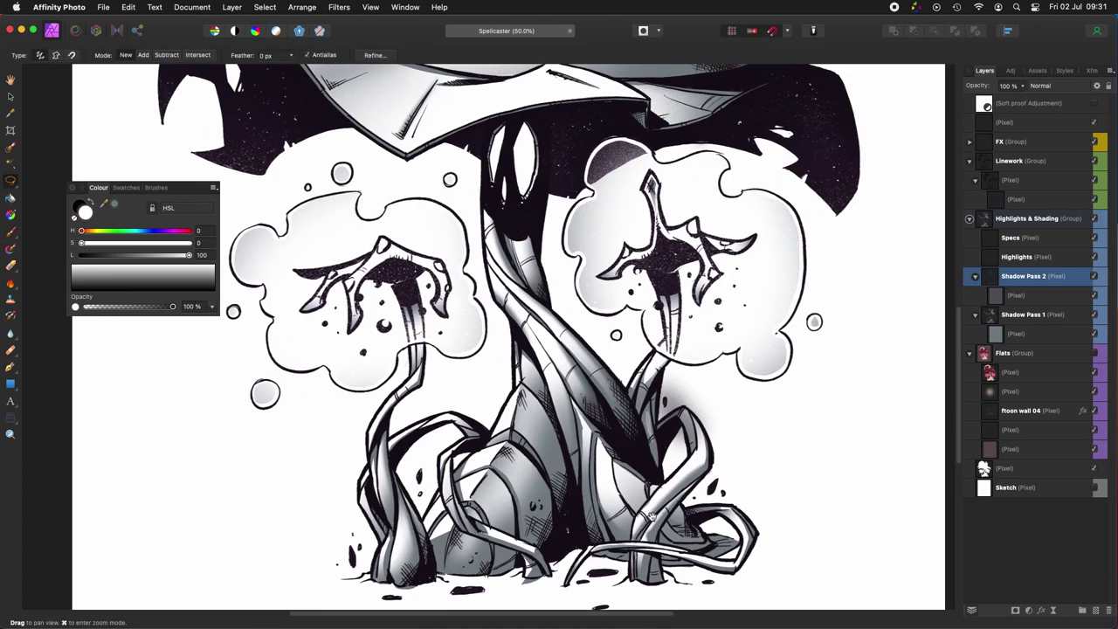
left_click_drag(676, 434, 695, 379)
key("b")
mouse_move(703, 494)
left_mouse_down()
mouse_move(703, 471)
mouse_move(688, 529)
mouse_move(782, 501)
left_mouse_up()
key("l")
key("b")
key("l")
key("b")
left_click_drag(787, 550, 816, 552)
Step: Lasso the central stem strip beneath the crossing strand and brush a darker shadow along it
key("l")
mouse_move(662, 399)
left_mouse_down()
mouse_move(623, 466)
mouse_move(620, 421)
left_mouse_up()
key("b")
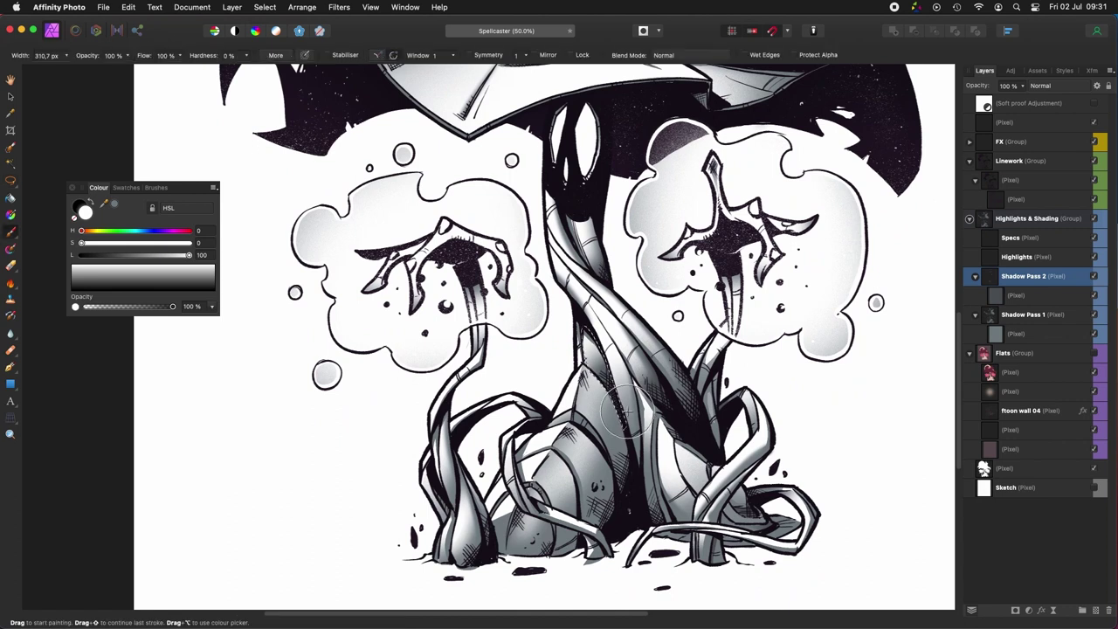
scroll(627, 410, "down", 2)
Step: Lasso the right edge of the large rounded root section and brush a darker shadow into it
key("l")
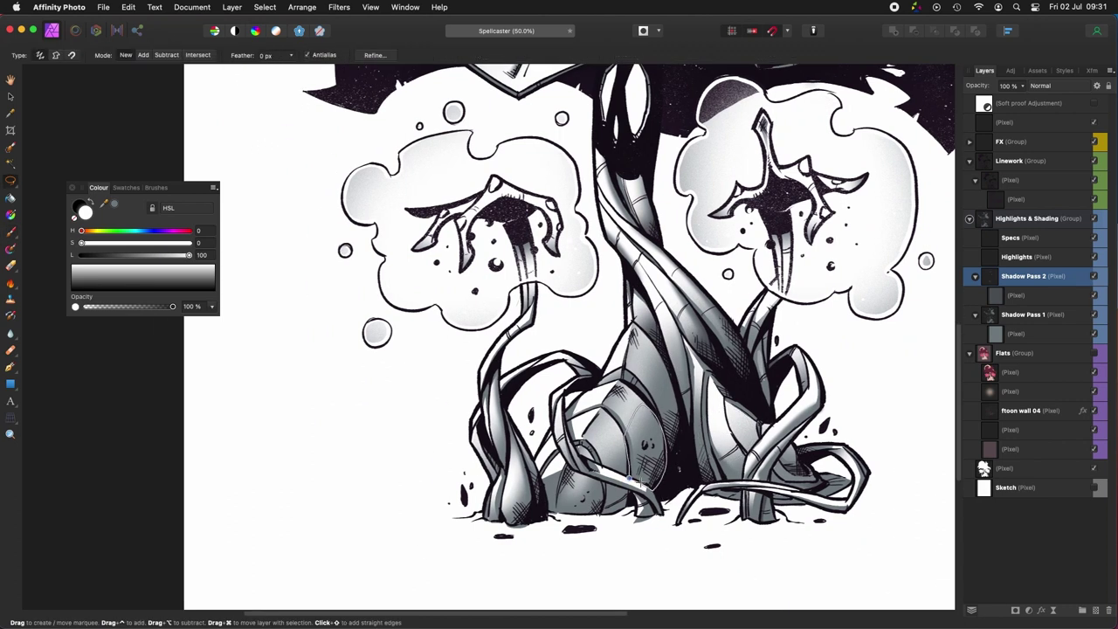
scroll(636, 478, "right", 2)
key("b")
scroll(680, 447, "up", 3)
scroll(680, 446, "right", 2)
Step: Lasso and shade the lower stem section bordering the black core between the roots
key("l")
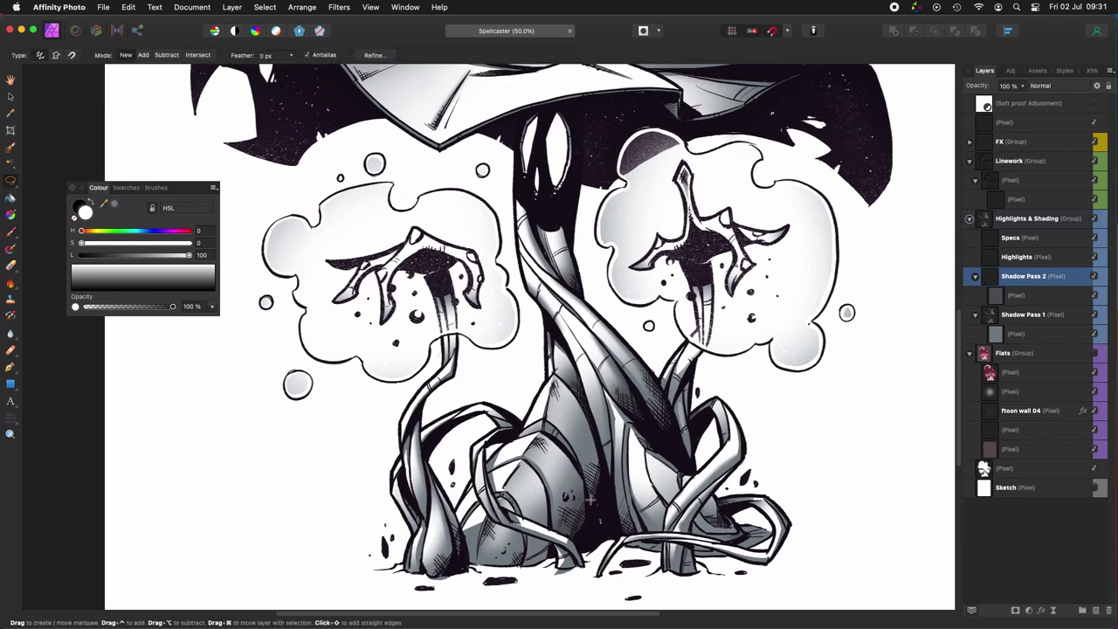
scroll(594, 489, "down", 1)
scroll(594, 489, "right", 3)
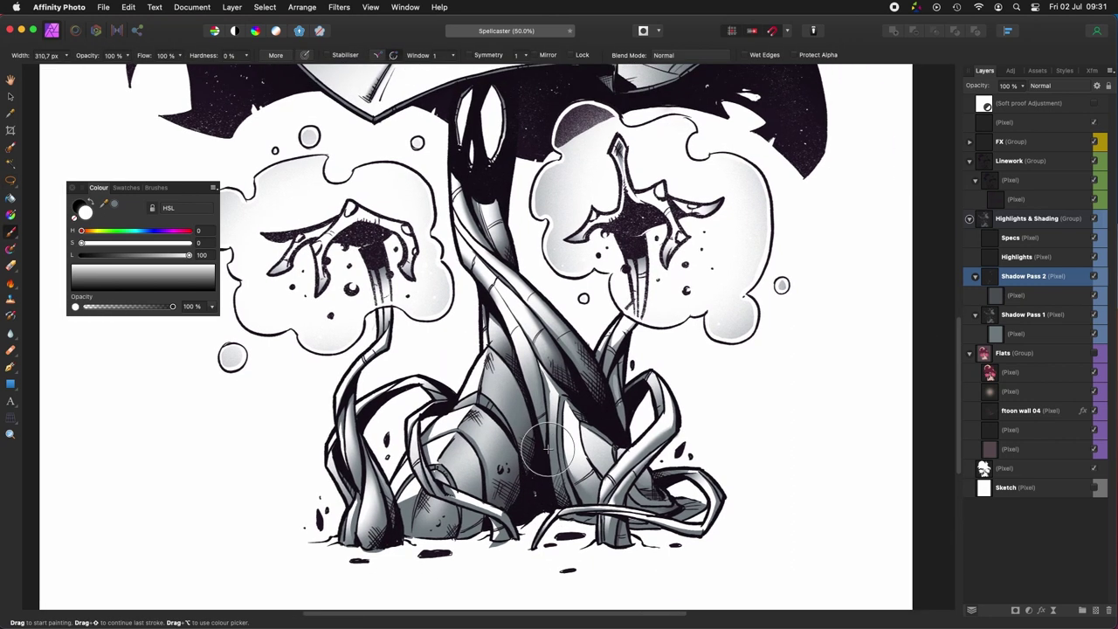
scroll(553, 496, "left", 9)
scroll(553, 496, "up", 1)
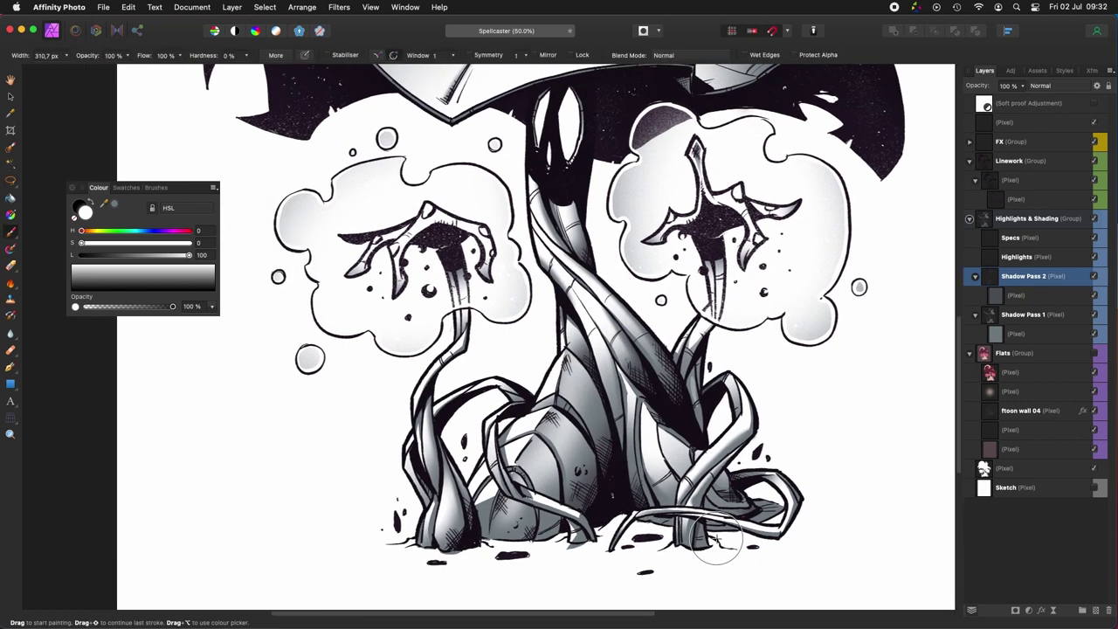
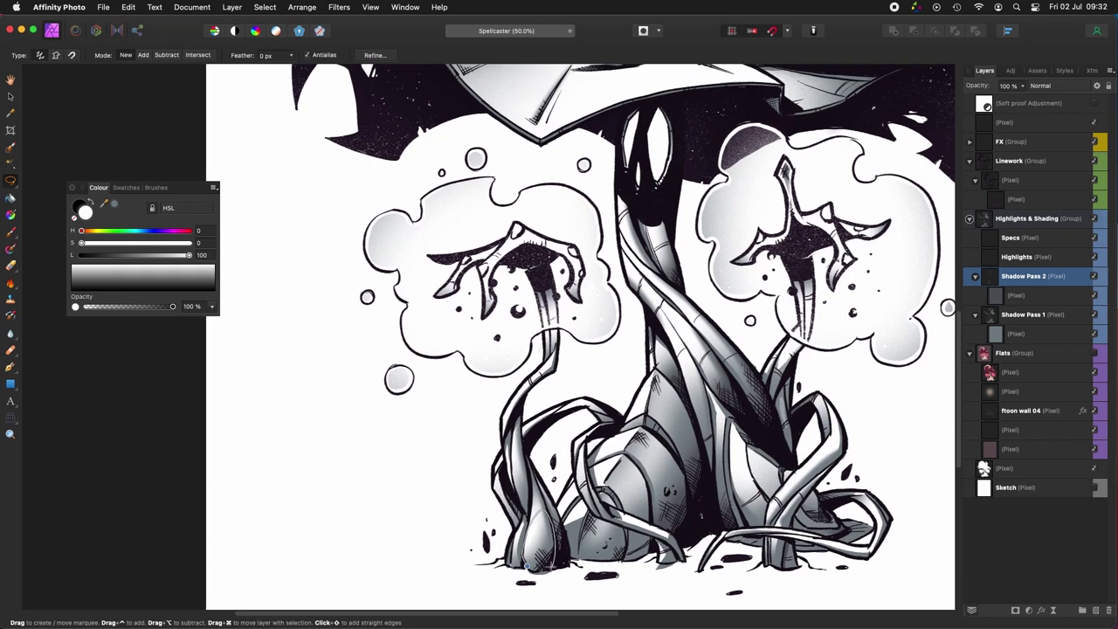
Step: Lasso and shade the bulbous base of the left root, deselect, and toggle Shadow Pass 2's visibility to compare
scroll(529, 550, "right", 1)
scroll(528, 550, "down", 1)
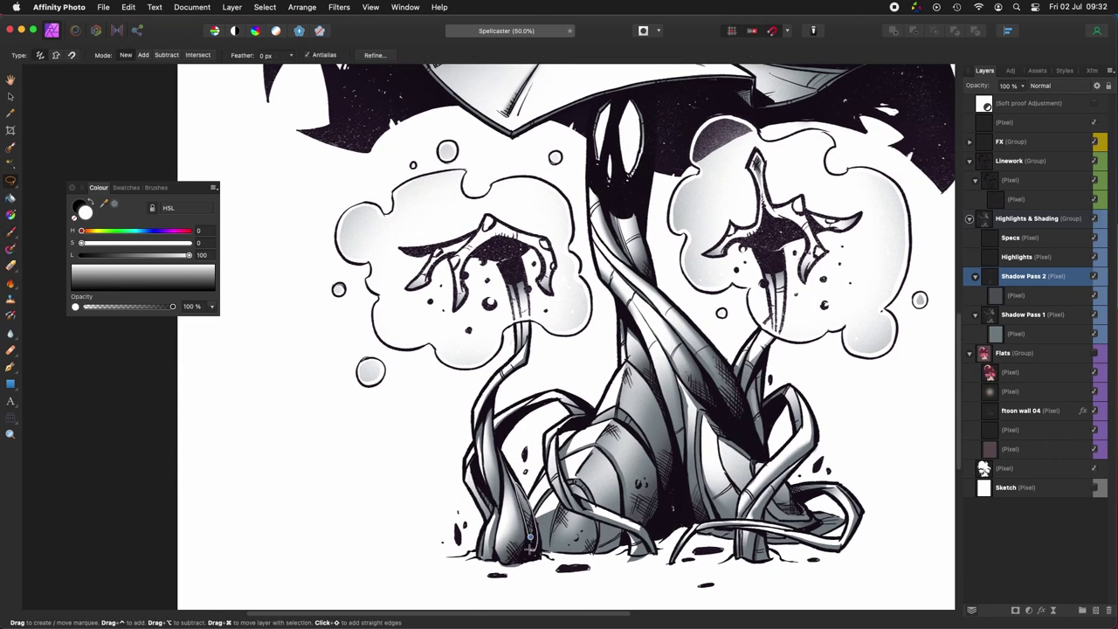
scroll(529, 541, "down", 1)
scroll(529, 541, "left", 1)
scroll(495, 458, "down", 1)
left_click_drag(498, 457, 490, 446)
key("b")
key("super+d")
mouse_move(492, 439)
left_mouse_down()
mouse_move(500, 463)
mouse_move(410, 542)
mouse_move(410, 439)
left_mouse_up()
left_click(1094, 278)
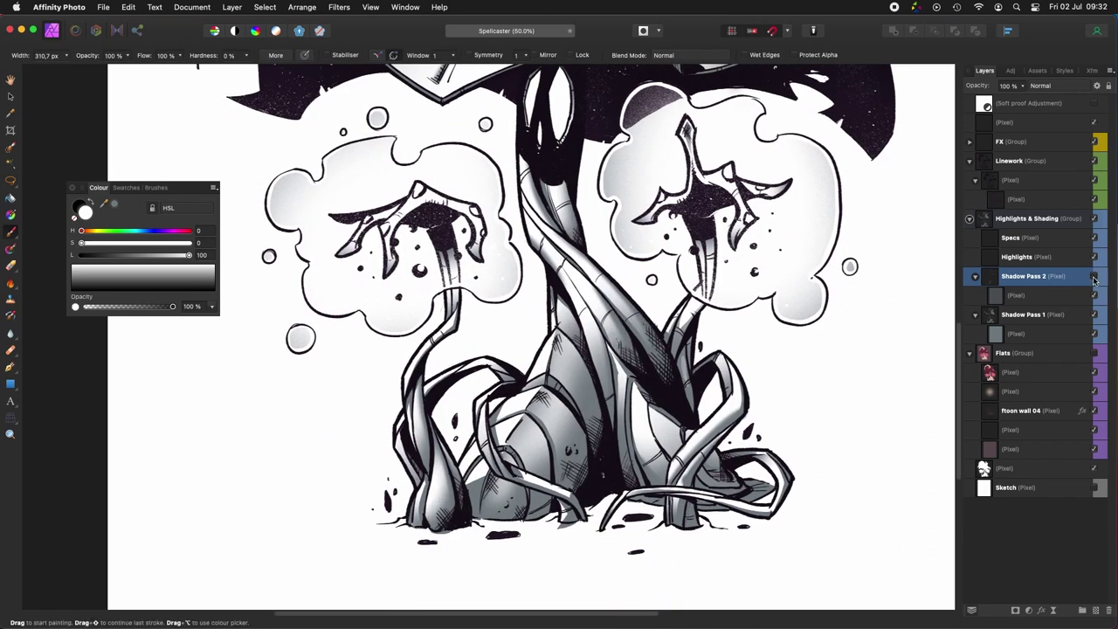
Step: Lasso and brush a cast shadow below the crossing strand's tip on the stem's right side, and deselect
scroll(559, 357, "right", 3)
key("l")
key("b")
left_click_drag(550, 398, 545, 431)
key("l")
key("super+d")
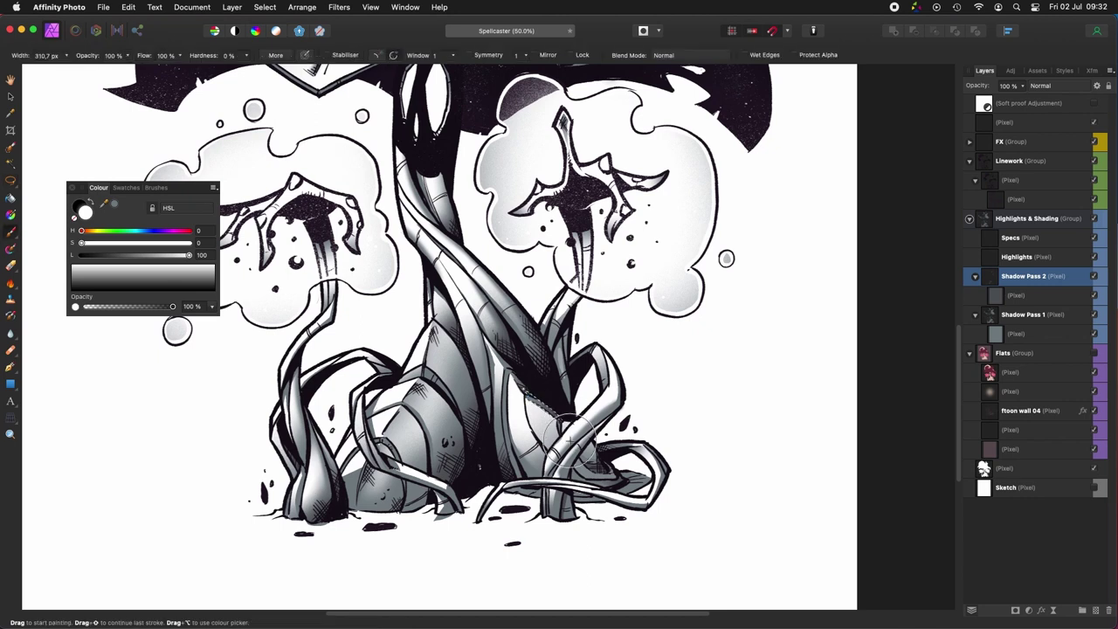
Step: Lasso and brush a darker shadow into the low root running along the ground right of the stem
scroll(529, 397, "up", 4)
scroll(662, 471, "left", 2)
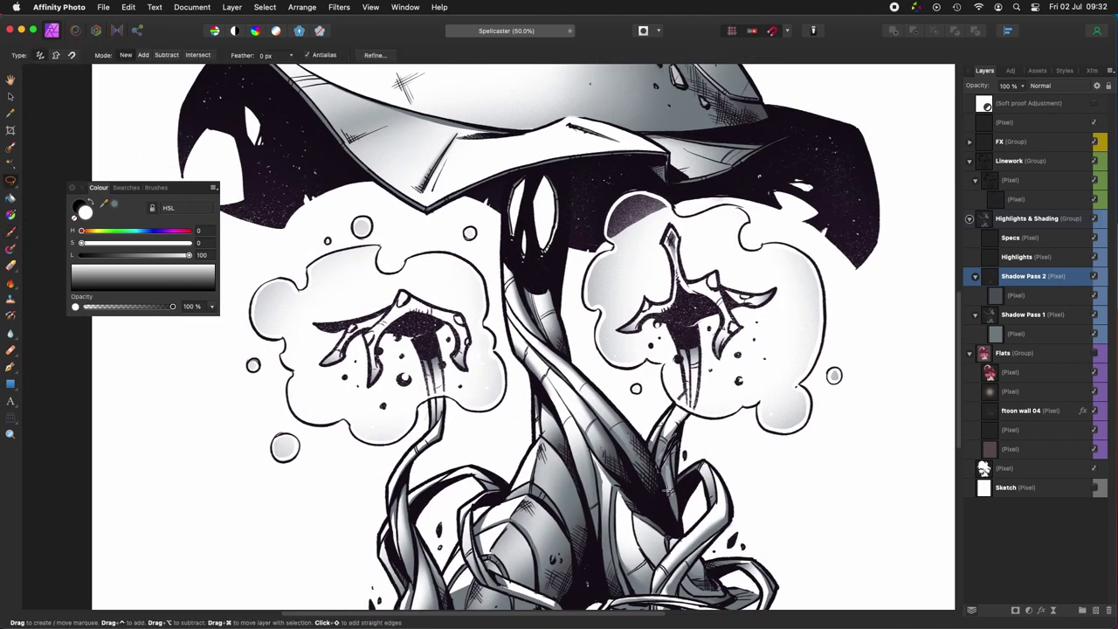
scroll(668, 491, "down", 3)
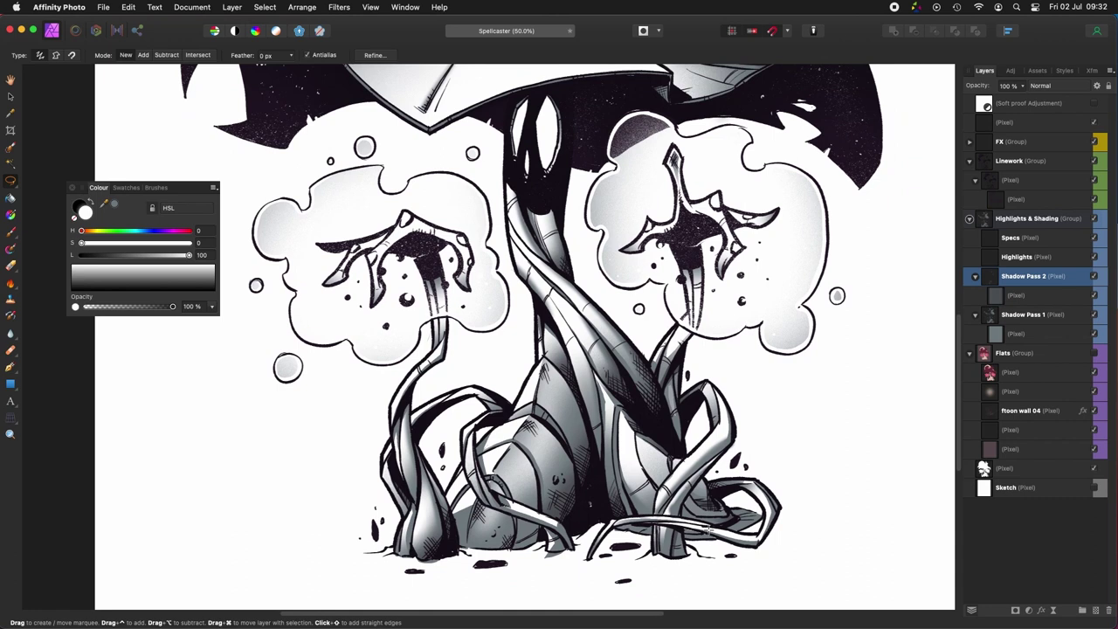
key("b")
Step: Lasso and brush a darker shadow beneath the fold at the right end of the cap's front brim
scroll(751, 489, "up", 4)
scroll(751, 489, "left", 1)
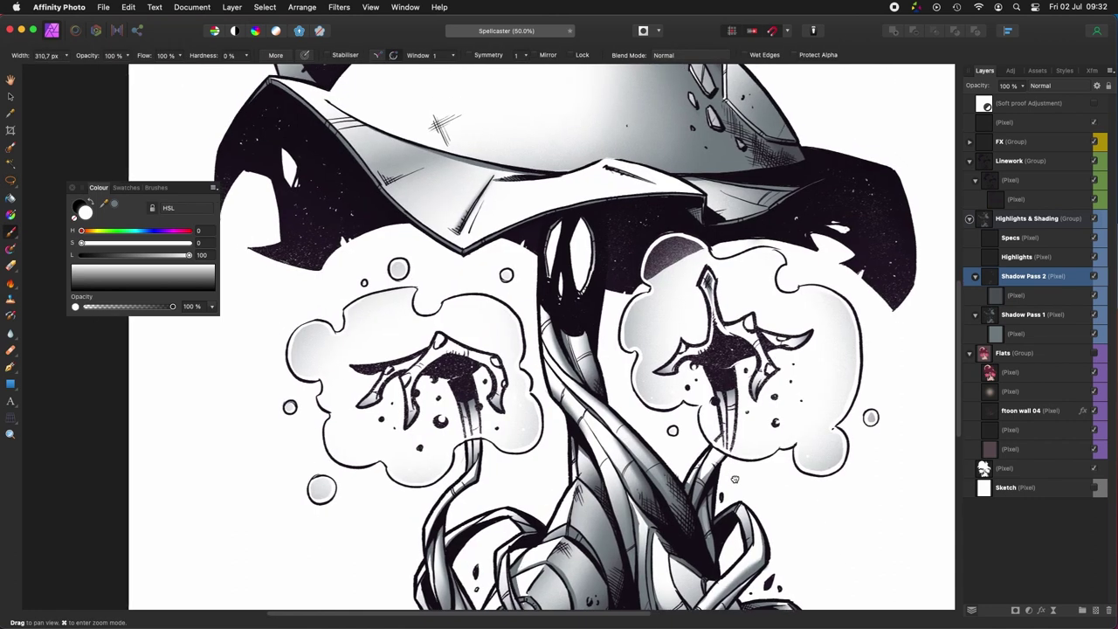
left_click_drag(735, 479, 775, 598)
key("l")
mouse_move(681, 353)
left_mouse_down()
mouse_move(613, 529)
mouse_move(542, 534)
left_mouse_up()
key("ctrl+Right")
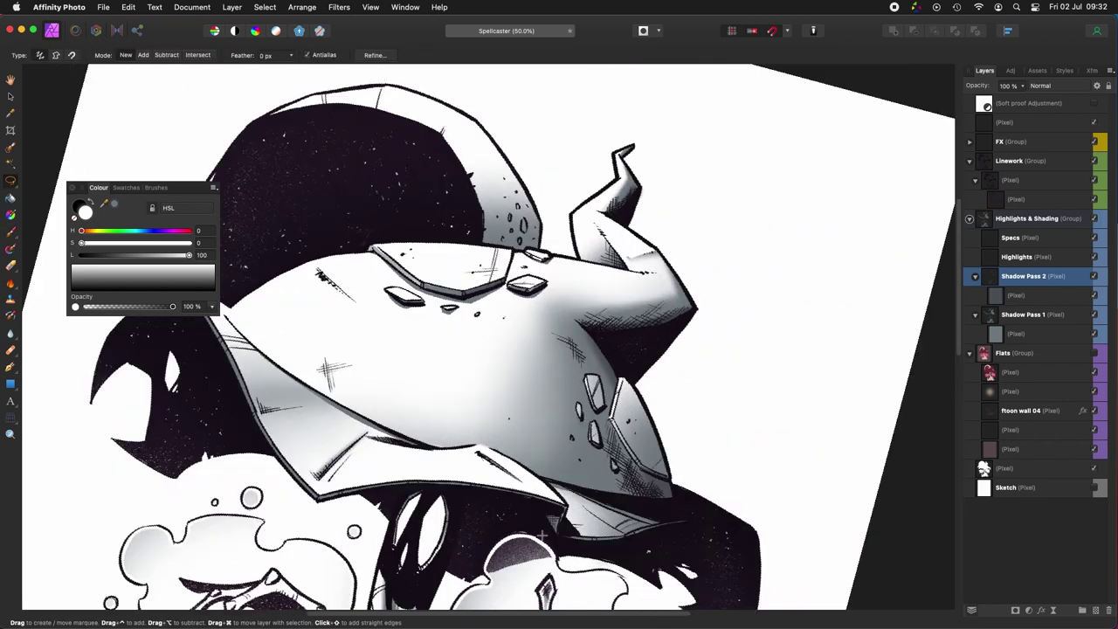
key("ctrl+Right")
key("ctrl+Right")
key("ctrl+Right")
key("ctrl+Right")
left_click_drag(432, 591, 556, 502)
scroll(527, 427, "up", 6)
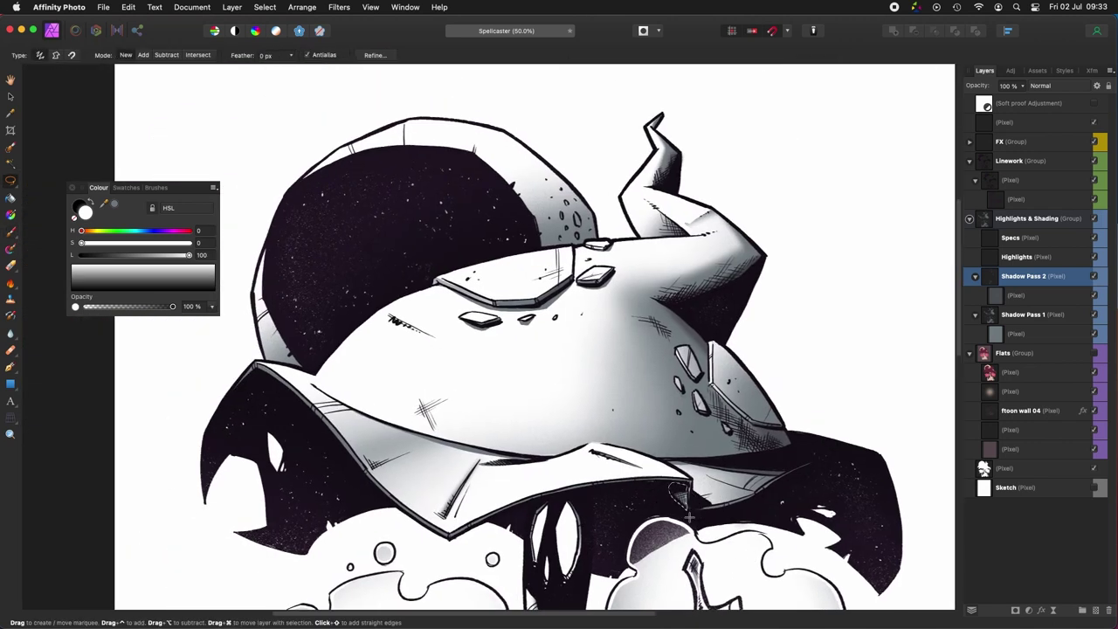
key("b")
scroll(682, 517, "up", 6)
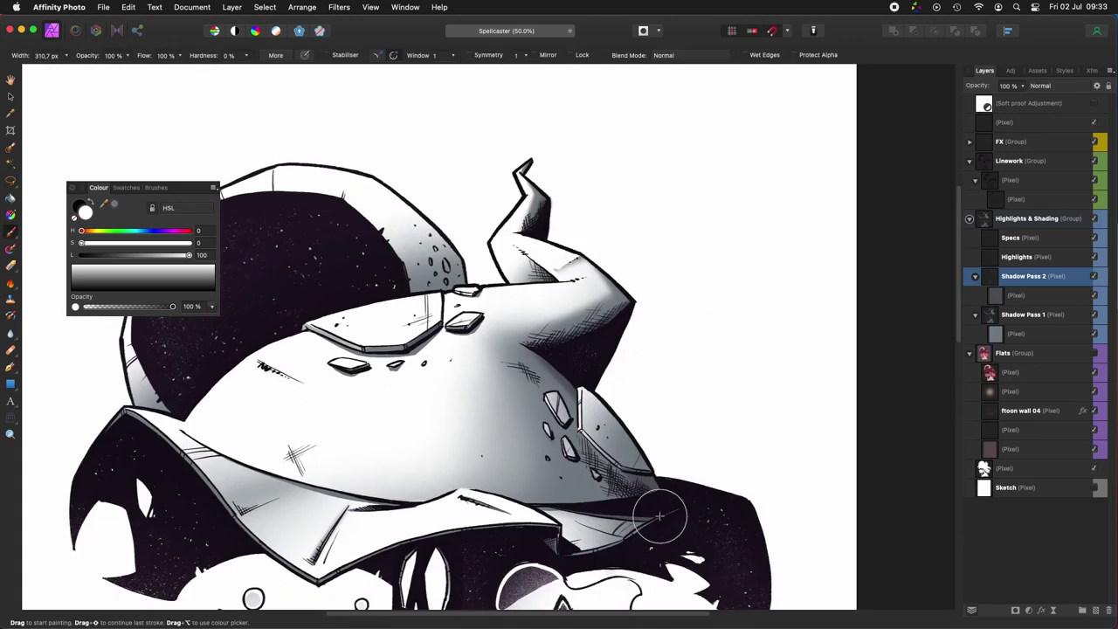
Step: Select the cap's area from its flat colours, brush a shadow by the cap's right-hand plate on Shadow Pass 2, and deselect
left_click(987, 278, "alt")
left_click(1016, 301)
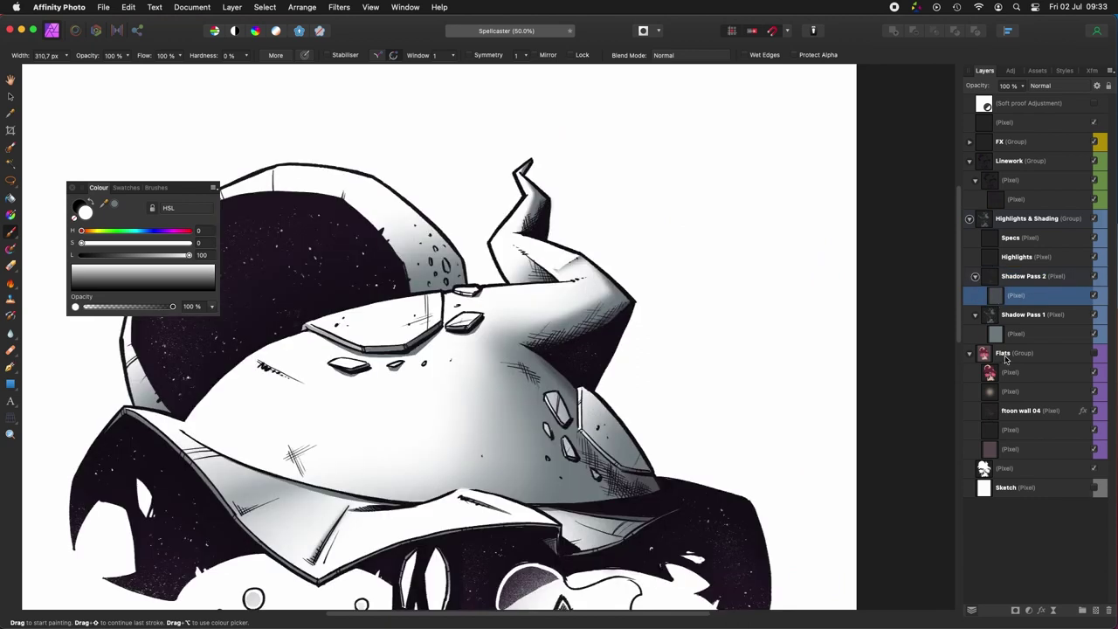
left_click(1009, 372)
left_click(1022, 276)
scroll(582, 458, "up", 3)
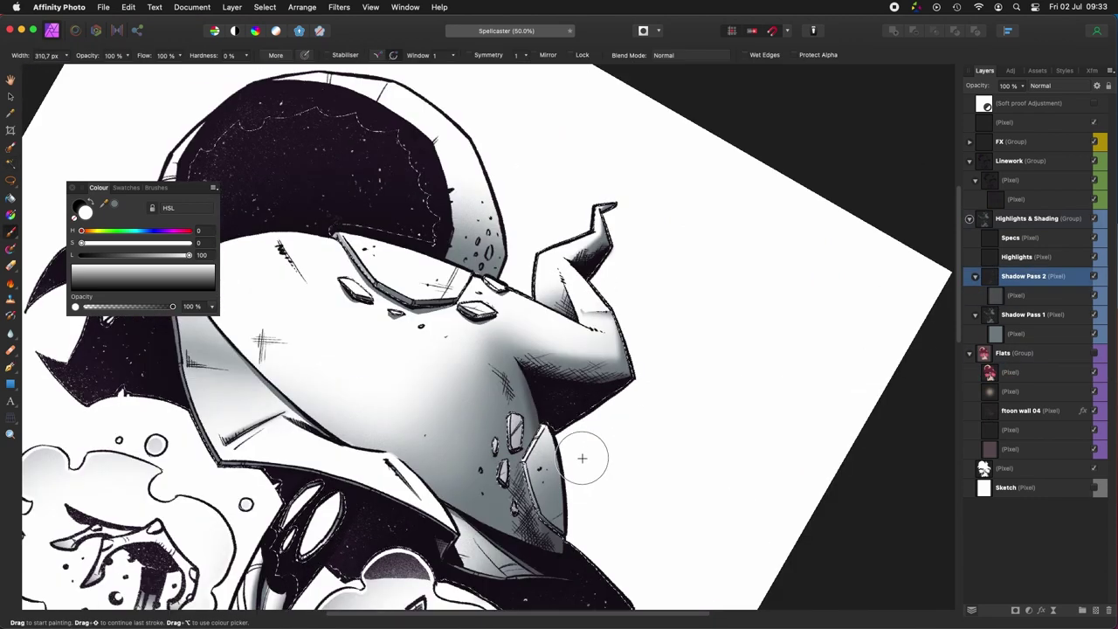
key("bracketleft")
key("bracketleft")
key("bracketleft")
key("bracketleft")
key("super+d")
scroll(594, 308, "down", 3)
left_click_drag(571, 377, 706, 345)
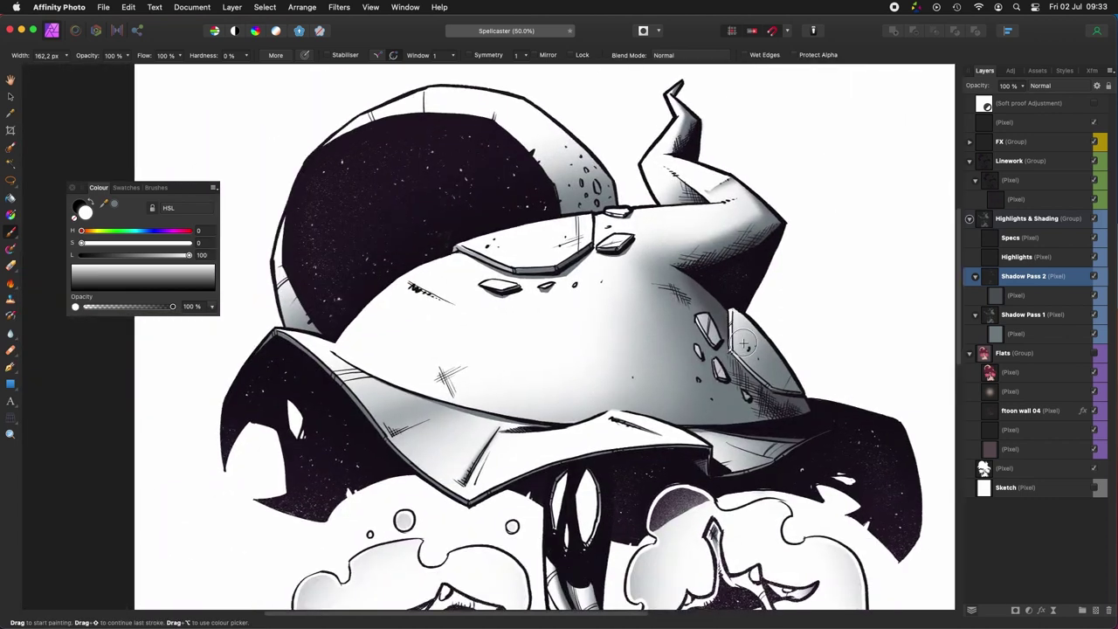
Step: Lasso and brush a shadow on Shadow Pass 1 along the thin stalk beneath the right cloud
scroll(747, 483, "down", 8)
scroll(720, 471, "up", 4)
scroll(703, 460, "down", 1)
scroll(747, 575, "up", 4)
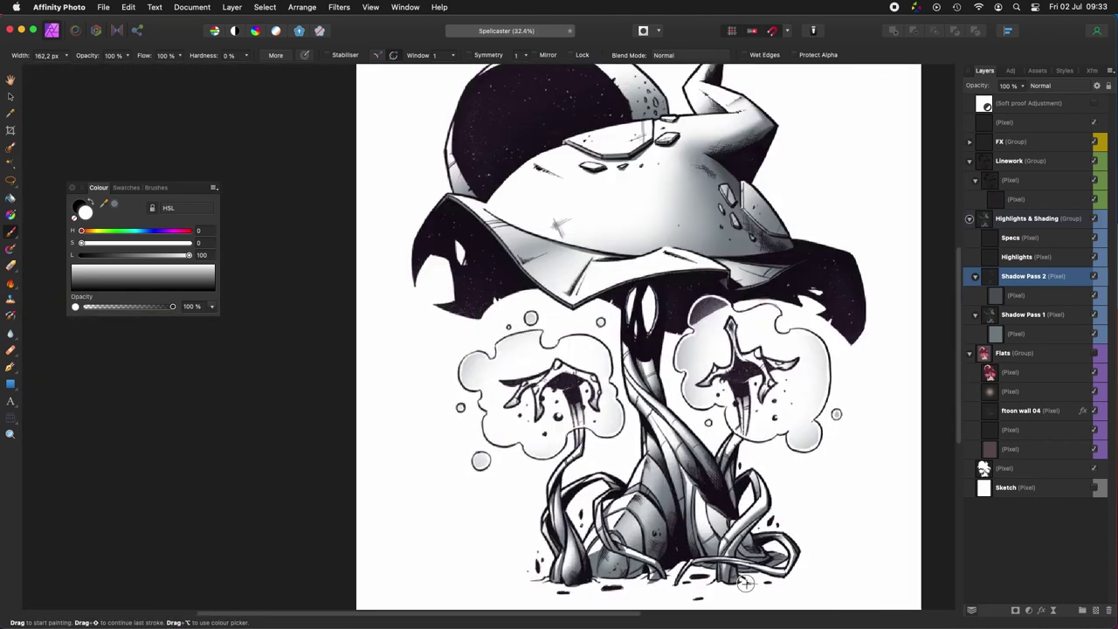
scroll(747, 463, "up", 4)
left_click(1041, 314)
key("l")
scroll(727, 467, "right", 2)
scroll(728, 467, "down", 1)
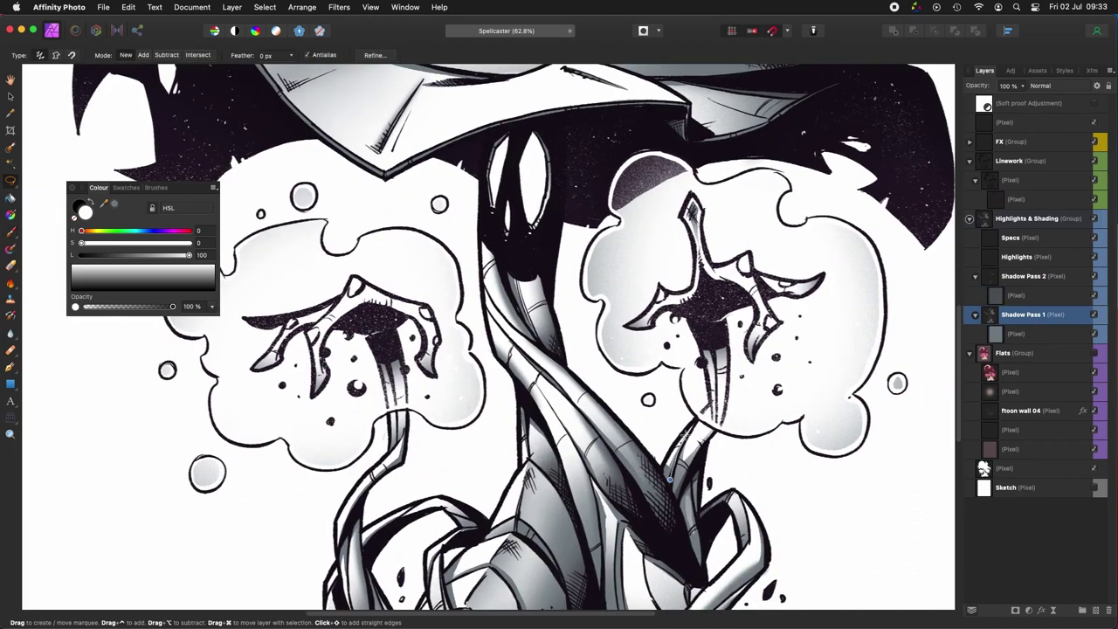
key("b")
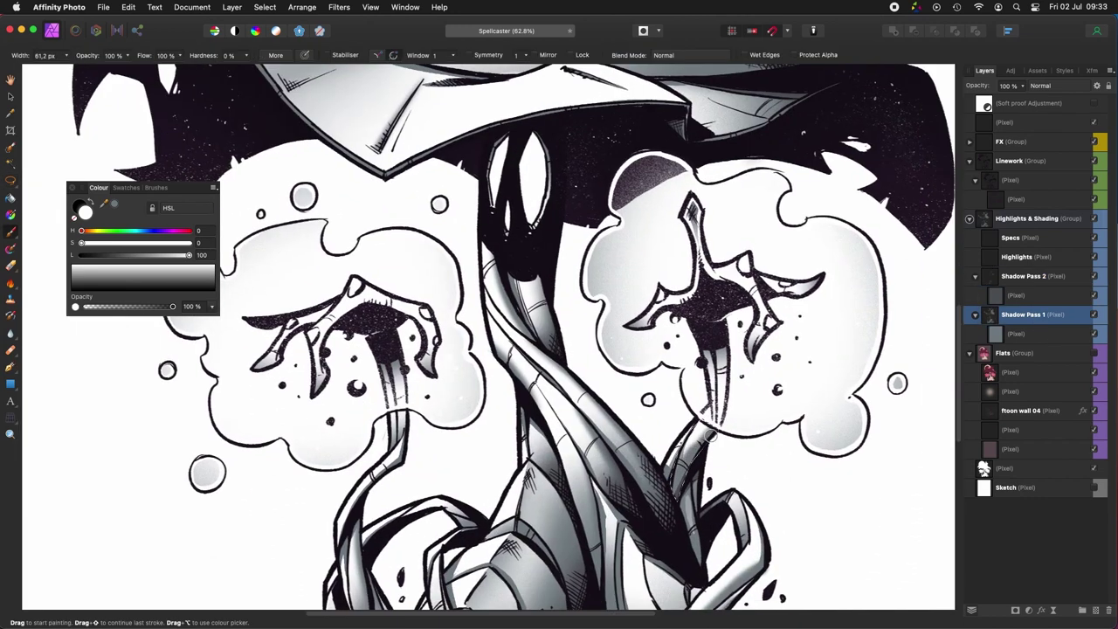
Step: Lasso and brush a shadow along the outer edge of the tall looping root right of the stem
scroll(704, 432, "down", 5)
scroll(705, 433, "right", 4)
key("l")
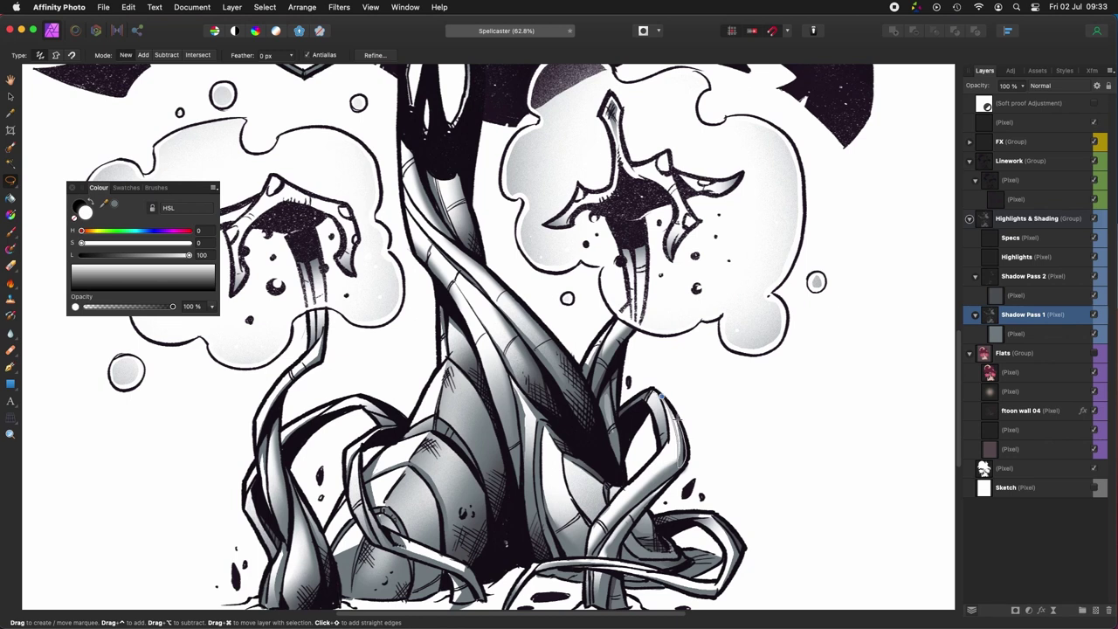
key("b")
scroll(662, 396, "down", 5)
scroll(662, 395, "left", 3)
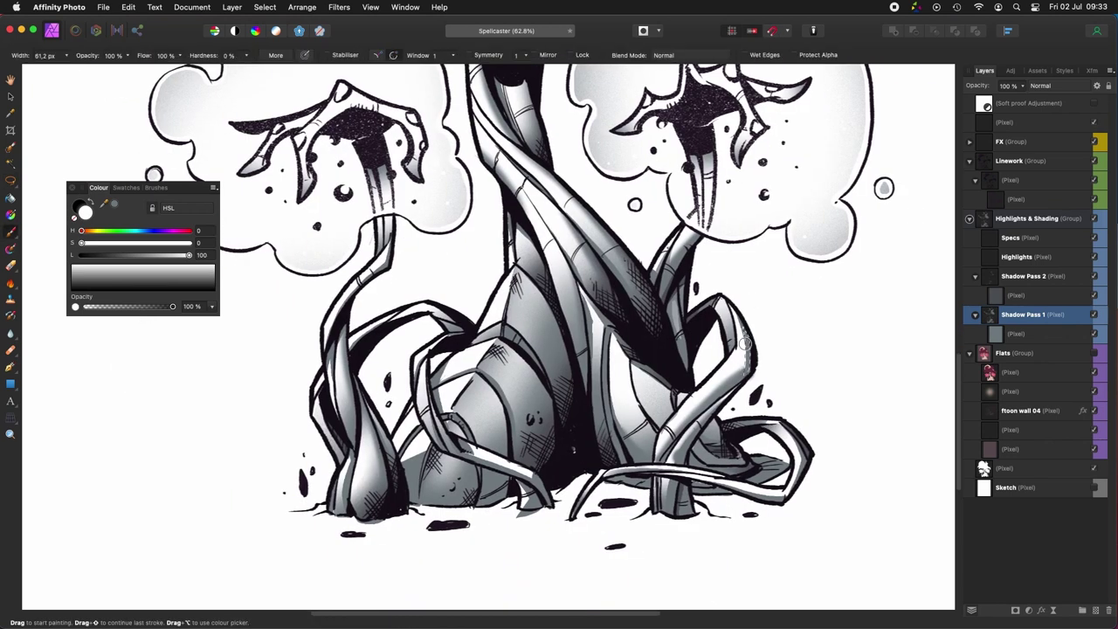
scroll(594, 458, "down", 5)
Step: Lasso and brush a shadow into the stem base between the left root's bulb and the thin crossing root
scroll(499, 467, "up", 5)
key("l")
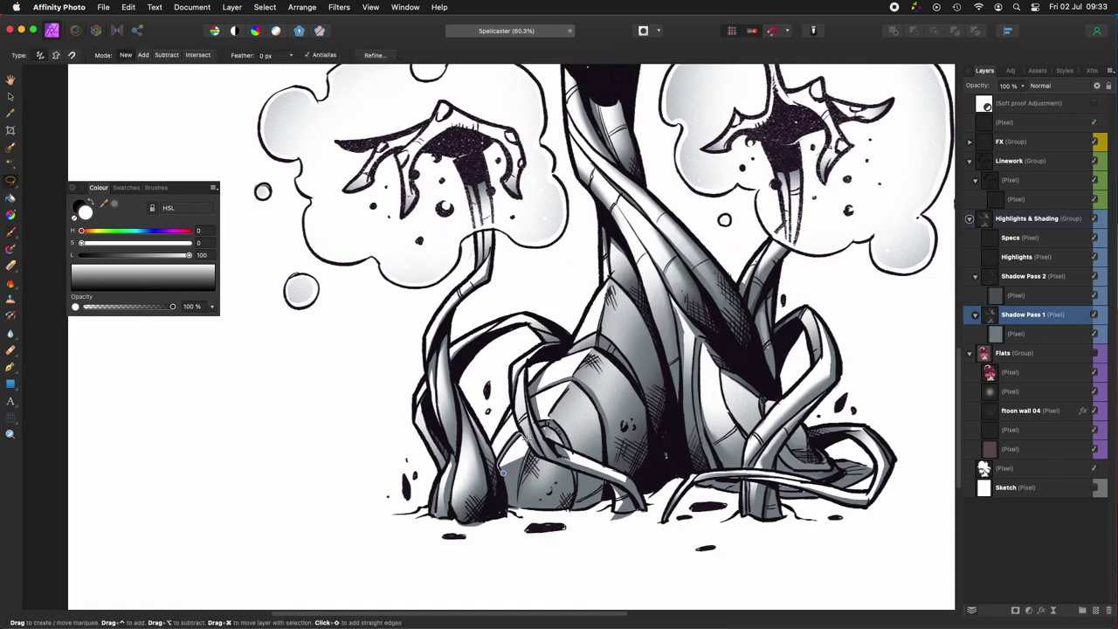
key("b")
scroll(522, 463, "down", 5)
scroll(657, 442, "up", 6)
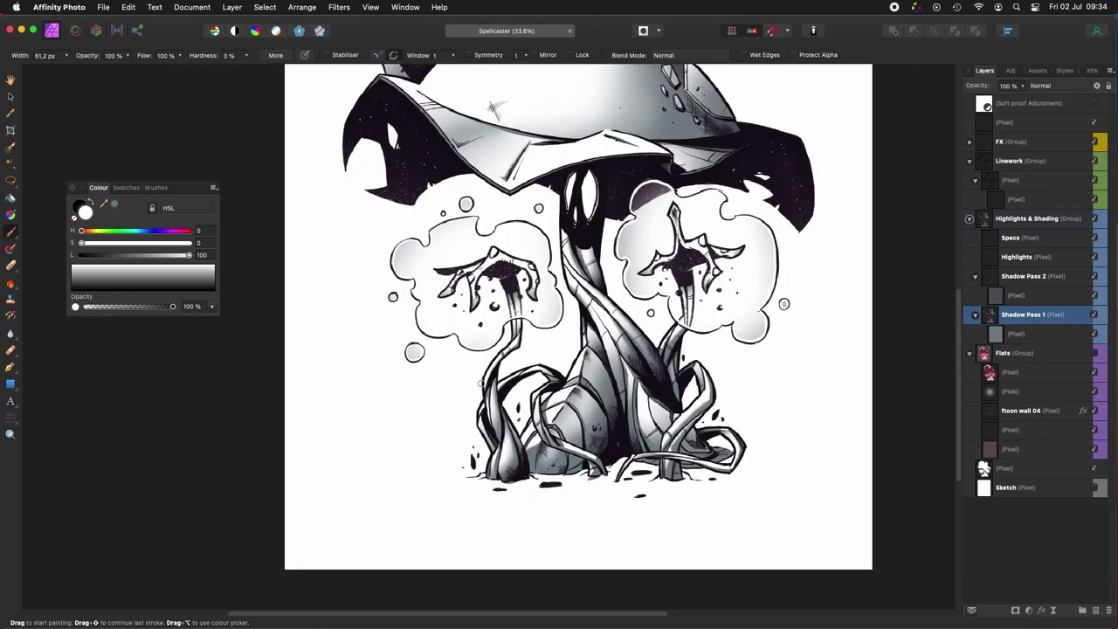
Step: Lasso and brush a shadow along the left edge of the stalk beneath the left cloud
key("l")
key("b")
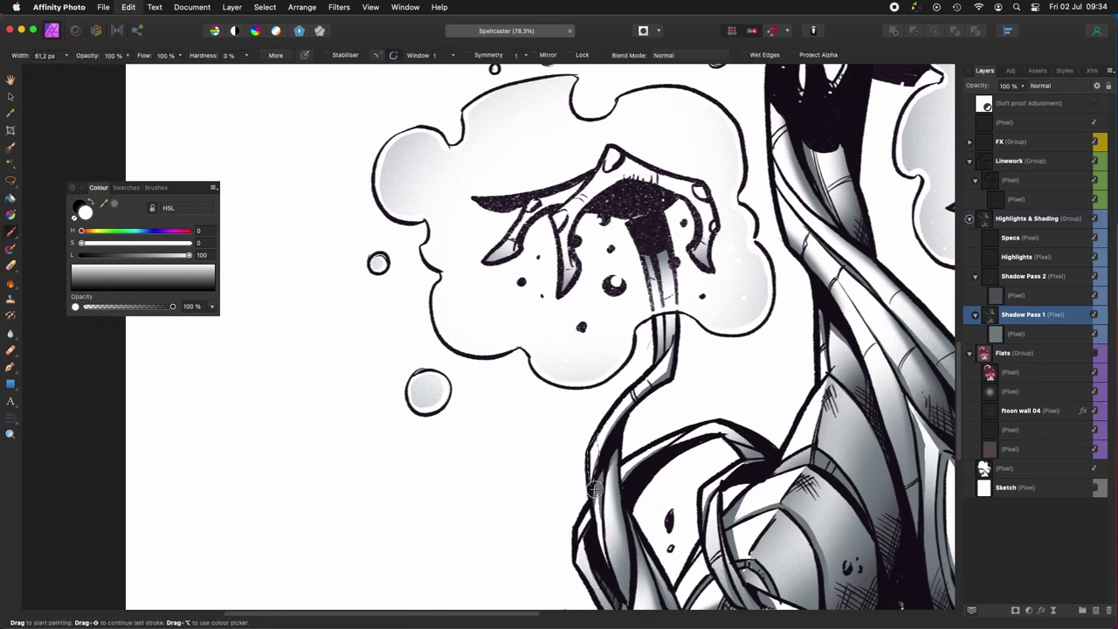
scroll(608, 505, "down", 5)
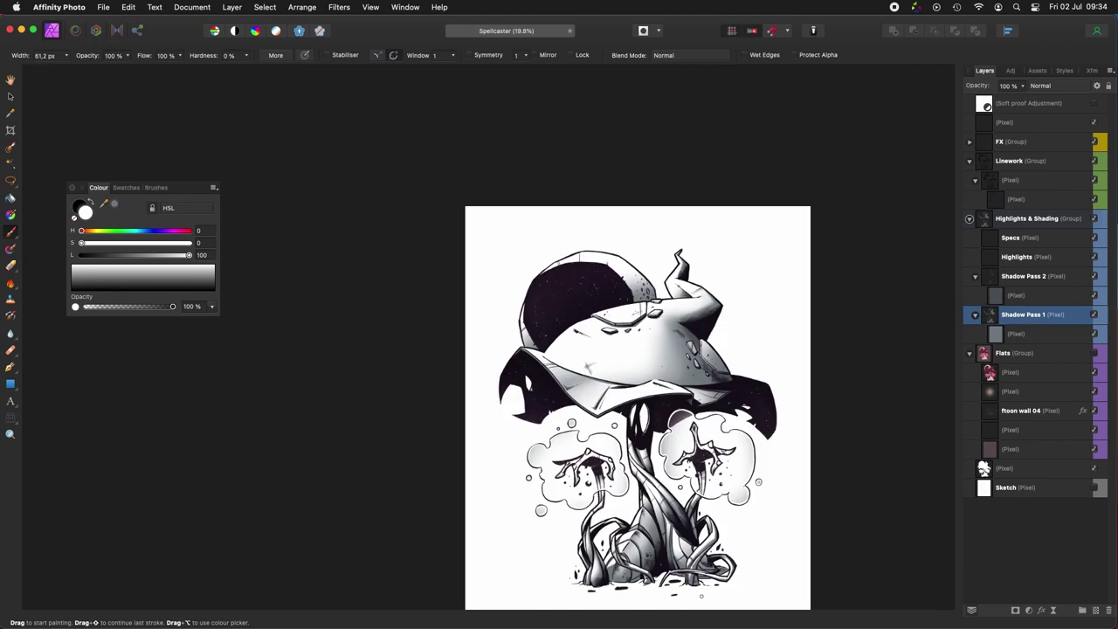
Step: Erase small round dots from the shading along the edges of both clouds on Shadow Pass 1
key("e")
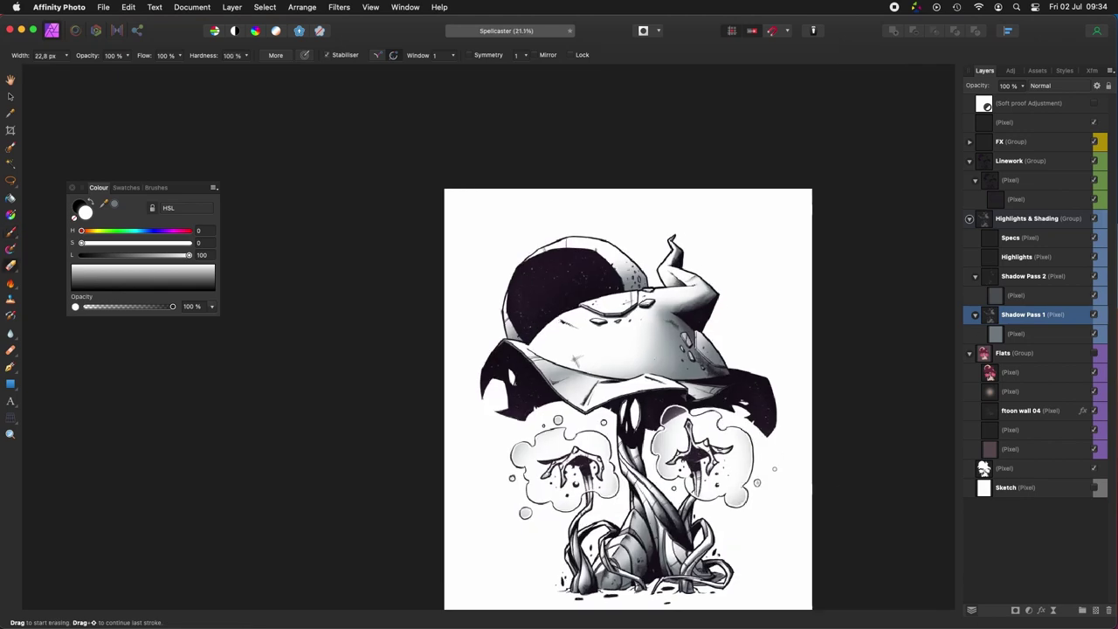
scroll(773, 467, "up", 3)
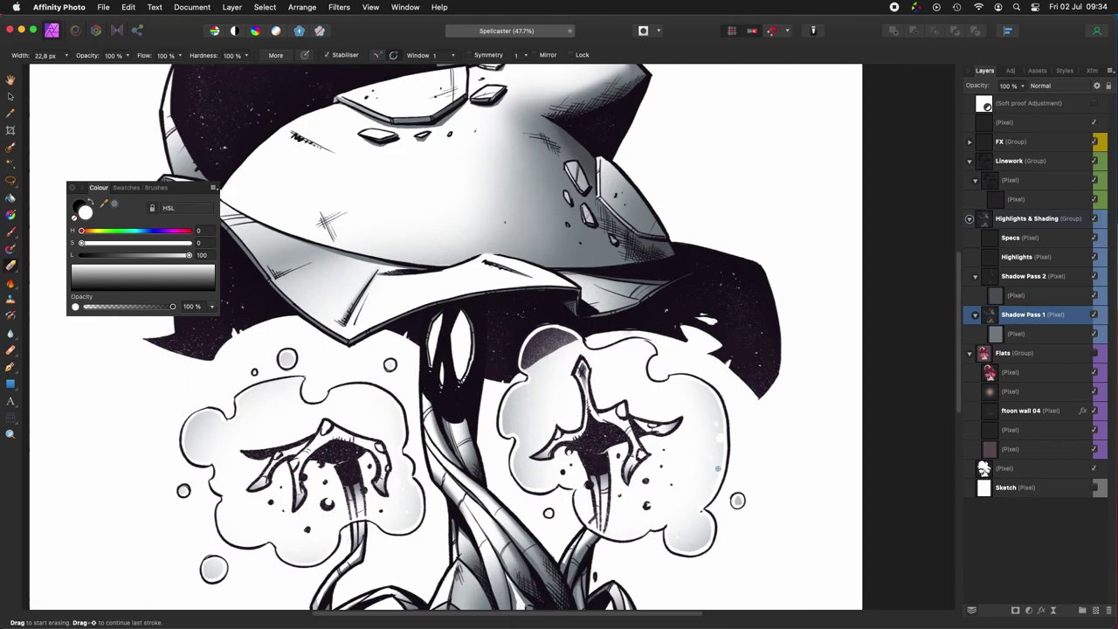
scroll(716, 533, "left", 2)
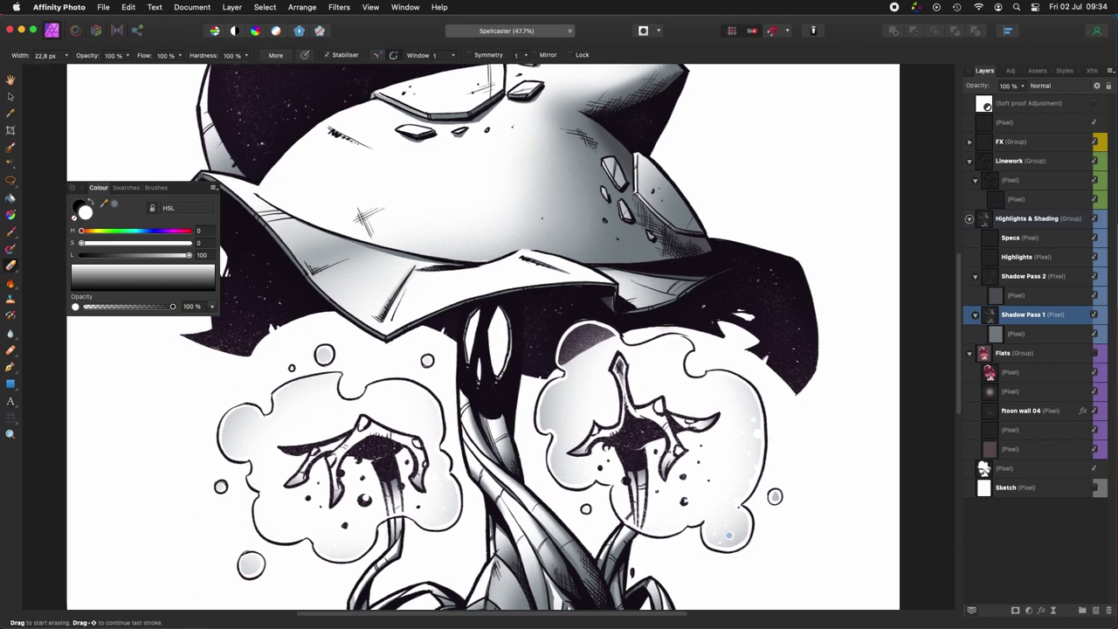
scroll(745, 526, "left", 1)
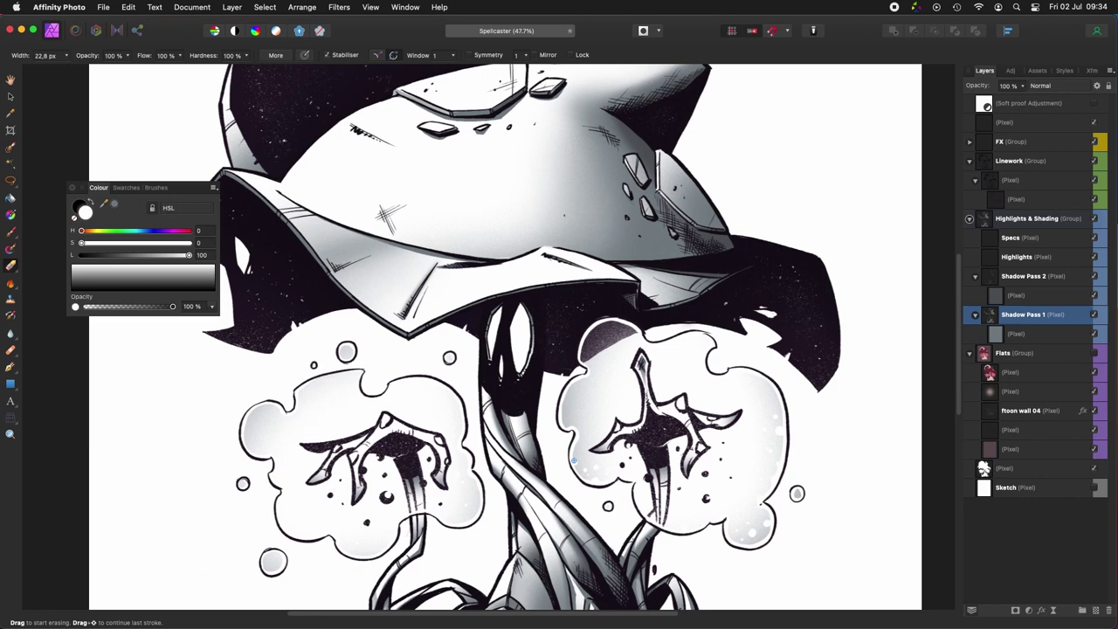
scroll(581, 406, "up", 1)
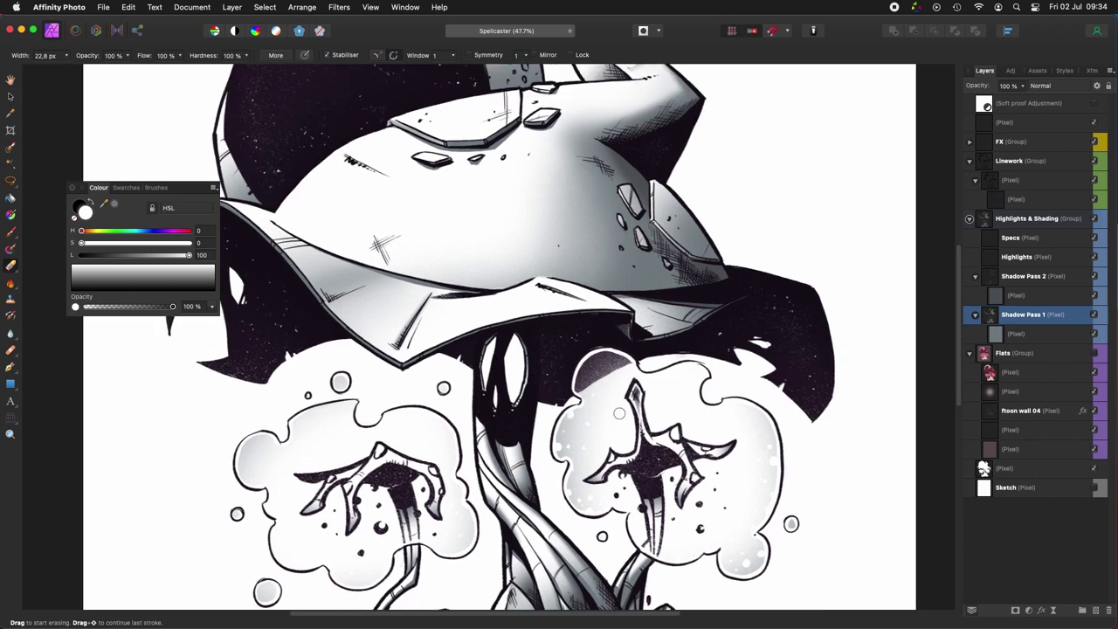
scroll(620, 413, "left", 10)
scroll(620, 413, "down", 3)
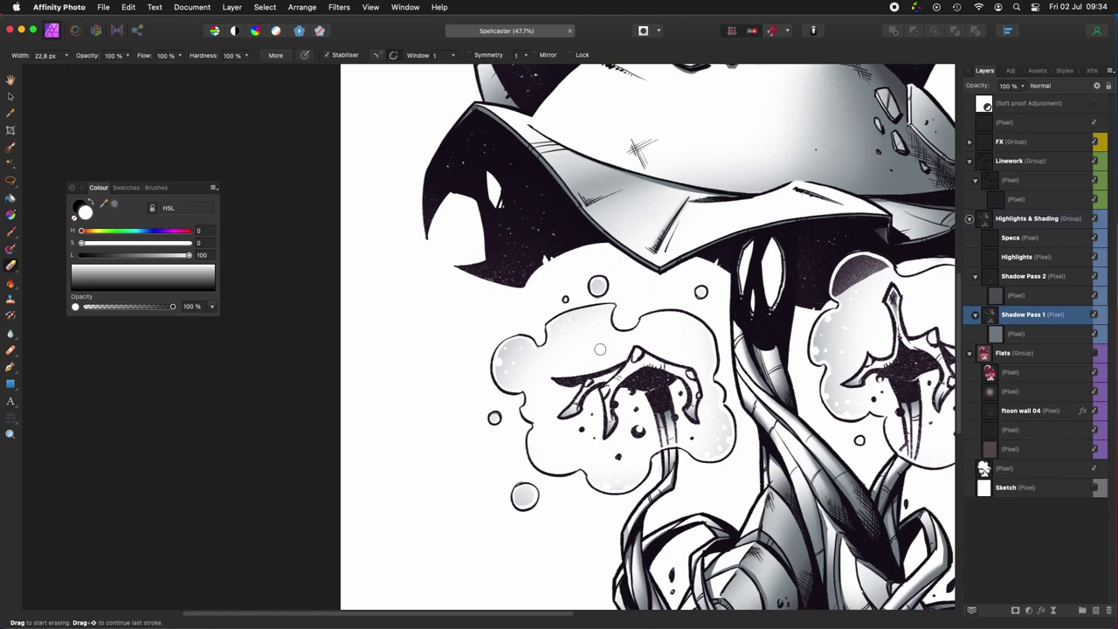
left_click_drag(691, 446, 477, 524)
Step: Select both clouds from the flat colour layer and choose an eraser brush 3000 px wide
left_click(1013, 372)
key("w")
left_click(795, 439)
key("e")
left_click(155, 187)
left_click(140, 201)
left_click(136, 239)
left_click(158, 385)
left_click(140, 201)
left_click(131, 169)
scroll(782, 428, "down", 2)
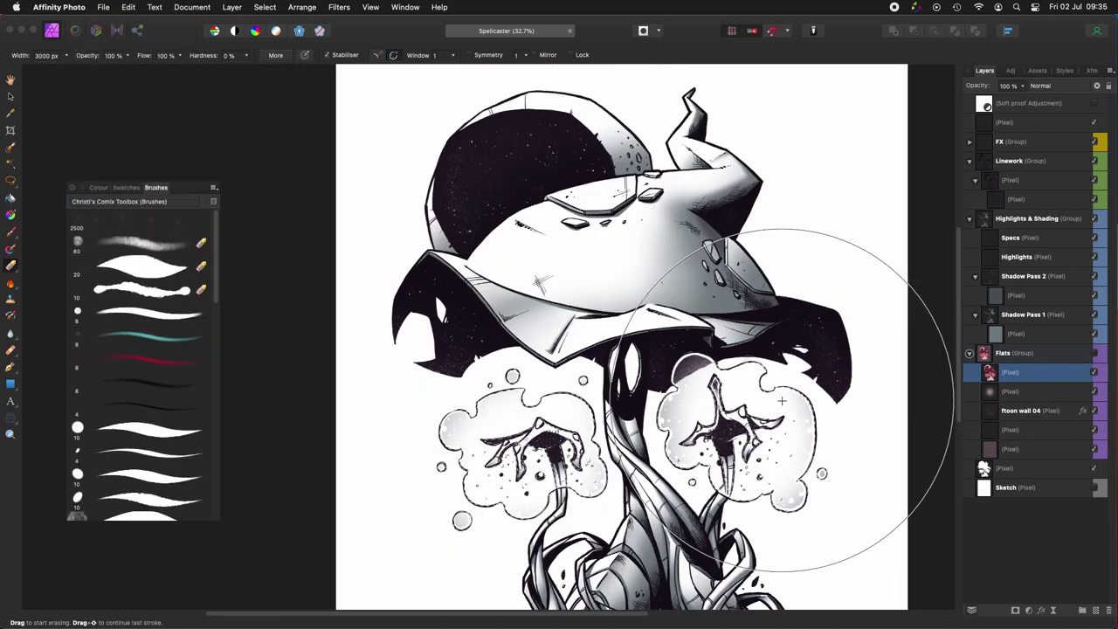
Step: Erase into the clouds' shading on Shadow Pass 1, reducing the eraser to 2550 px, and deselect
left_click(1023, 314)
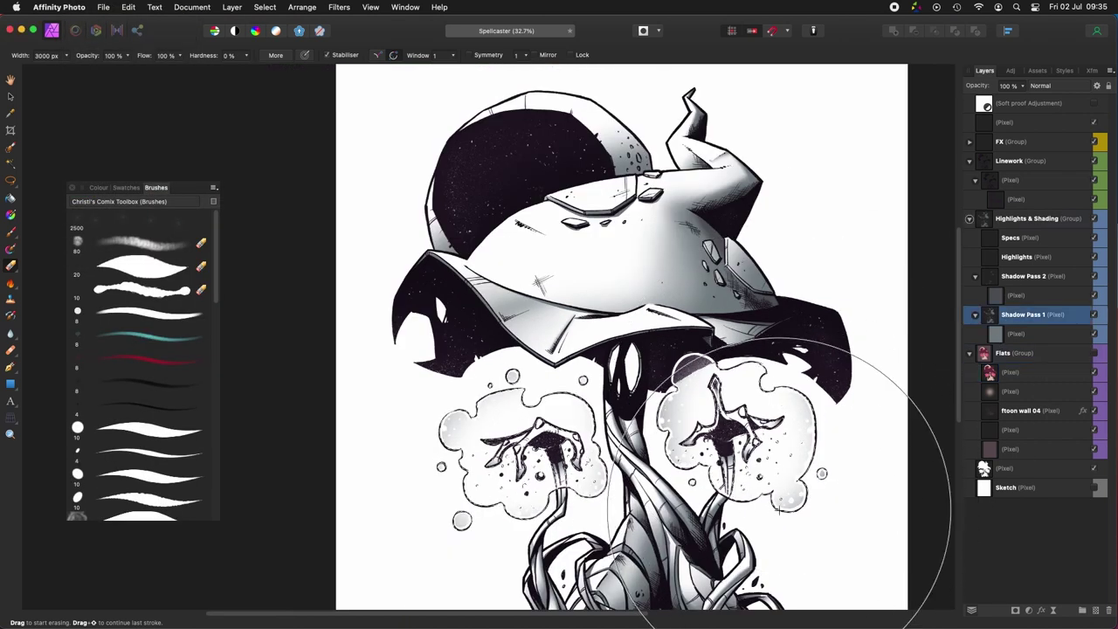
key("b")
key("e")
left_click_drag(697, 507, 648, 491)
key("bracketleft")
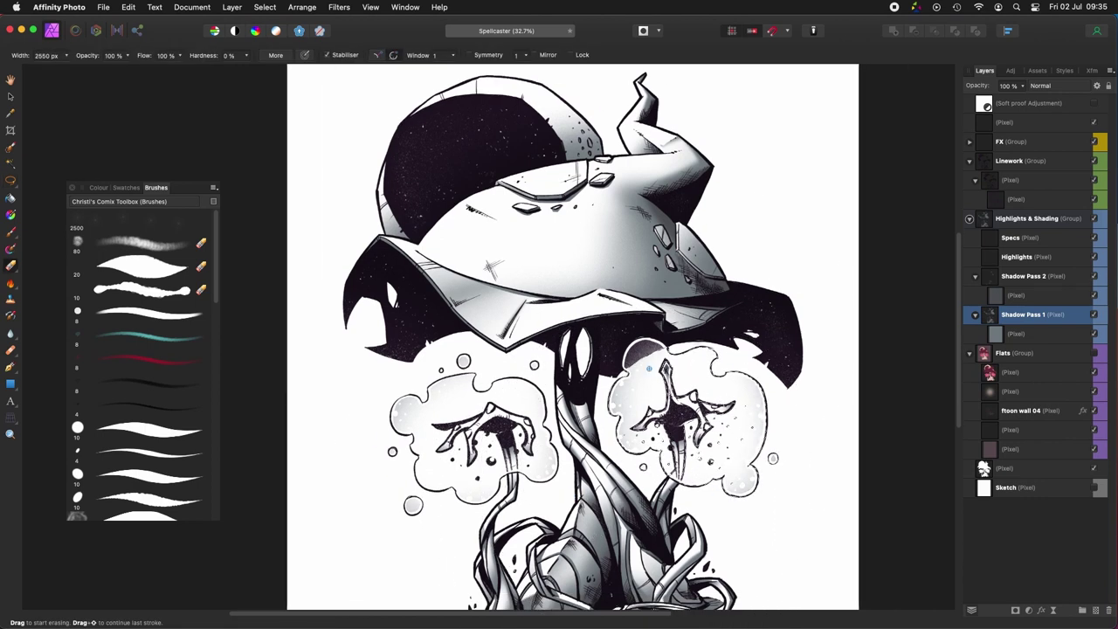
scroll(705, 345, "down", 3)
scroll(722, 387, "up", 3)
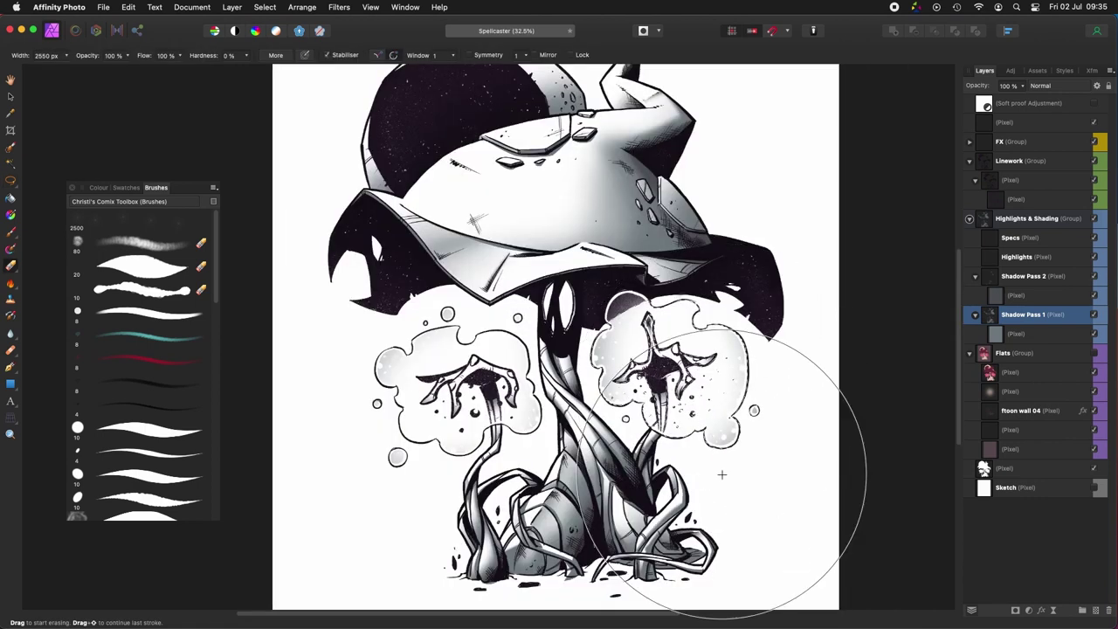
key("super+d")
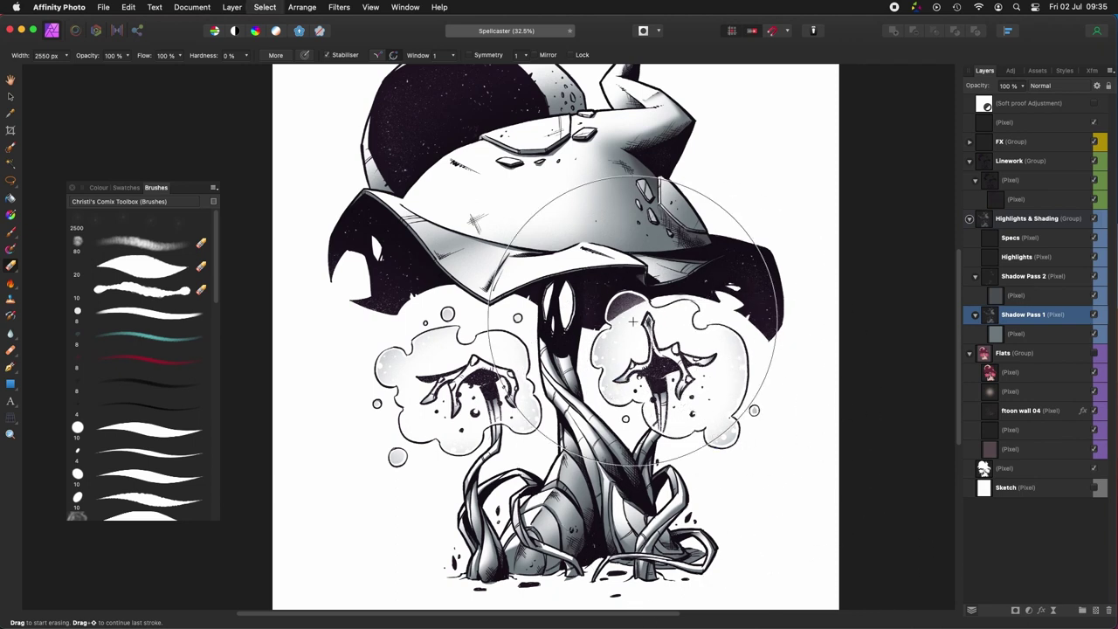
Step: Lasso the thin root arching between the left stalk and the stem, and brush its shadow with a 52 px brush
scroll(630, 321, "down", 3)
scroll(899, 381, "down", 1)
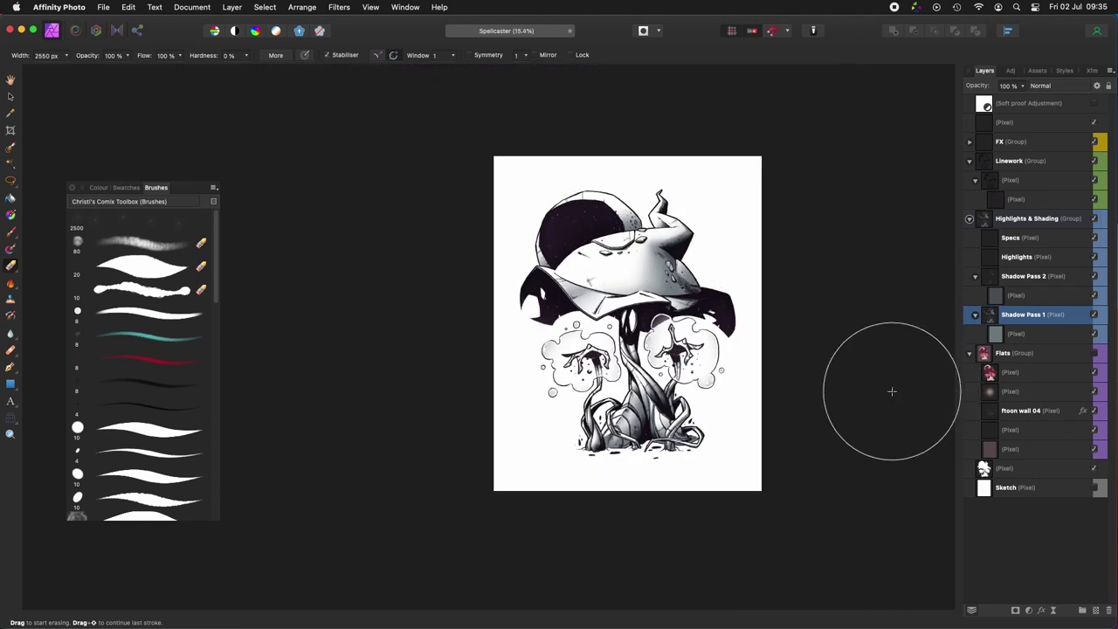
scroll(685, 315, "up", 2)
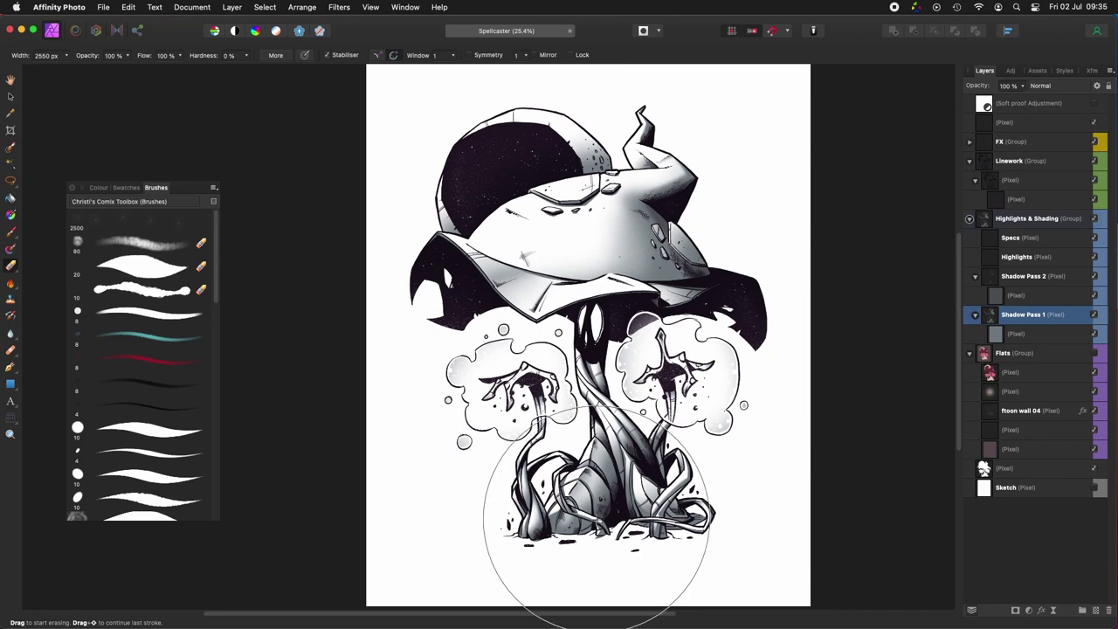
scroll(576, 524, "up", 4)
key("l")
key("super+alt+Left")
key("super+alt+Left")
key("super+alt+Left")
key("super+alt+Left")
key("super+alt+Left")
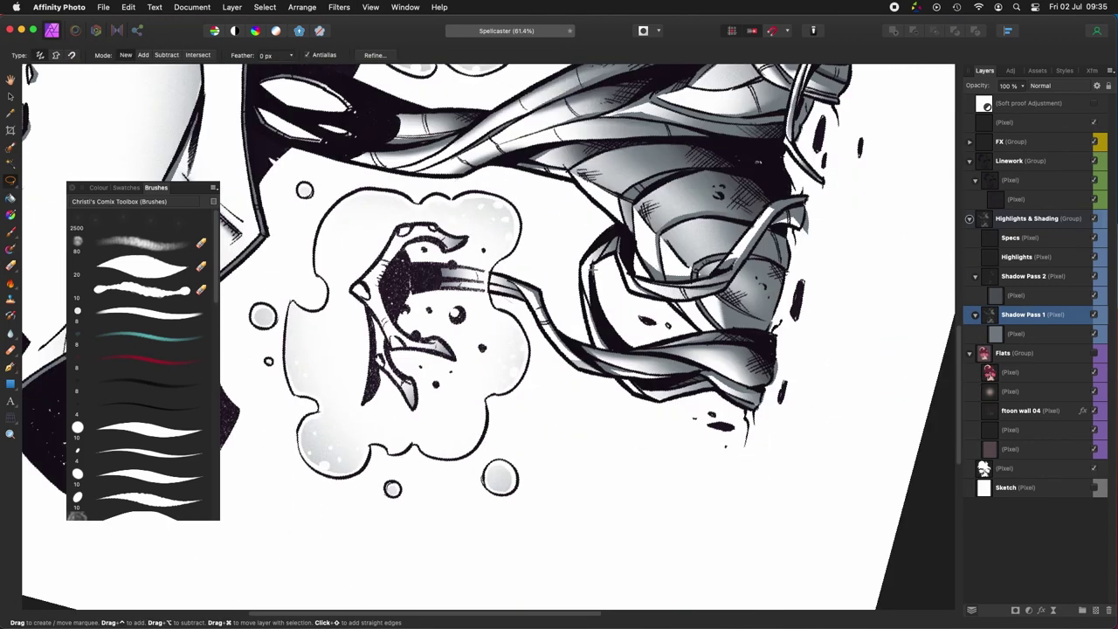
left_click_drag(609, 349, 593, 266)
key("b")
key("bracketleft")
key("bracketleft")
key("bracketleft")
key("bracketleft")
key("bracketleft")
key("bracketleft")
key("bracketleft")
key("bracketleft")
key("bracketleft")
key("bracketleft")
key("bracketleft")
key("bracketleft")
key("bracketleft")
key("bracketleft")
key("bracketleft")
key("bracketleft")
key("bracketleft")
key("bracketleft")
key("bracketleft")
key("bracketleft")
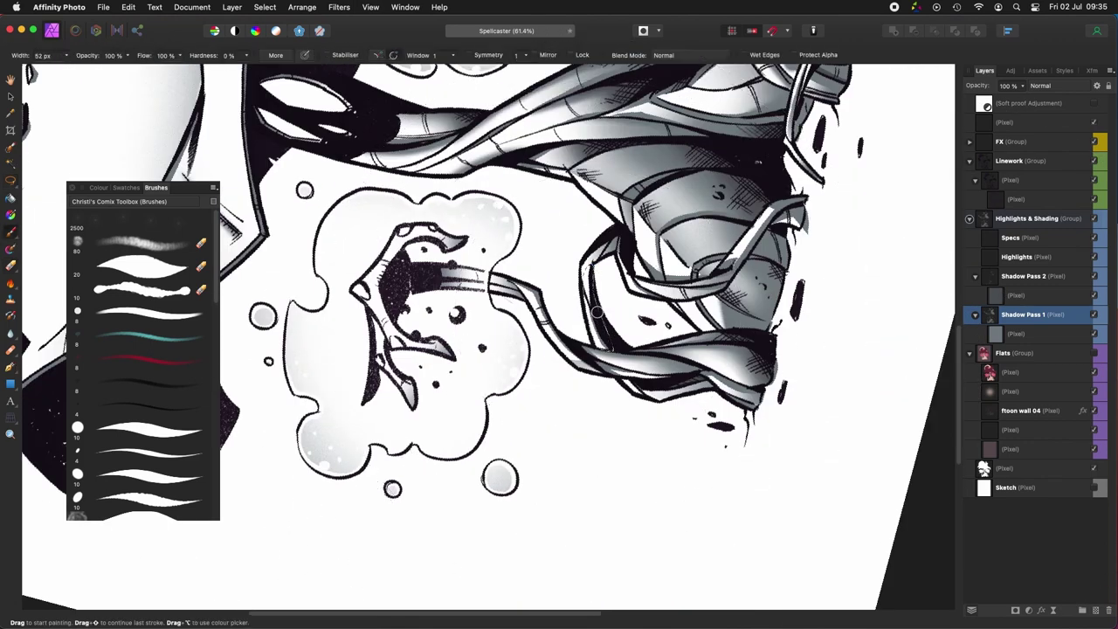
Step: Lasso and brush a further shadow among the stem and roots, enlarging the brush to 201.9 px
key("super+alt+Right")
key("super+alt+Right")
key("super+alt+Right")
key("super+alt+Right")
key("super+alt+Right")
mouse_move(559, 350)
left_mouse_down()
mouse_move(673, 346)
mouse_move(574, 415)
left_mouse_up()
key("l")
key("b")
left_click_drag(674, 373, 518, 391)
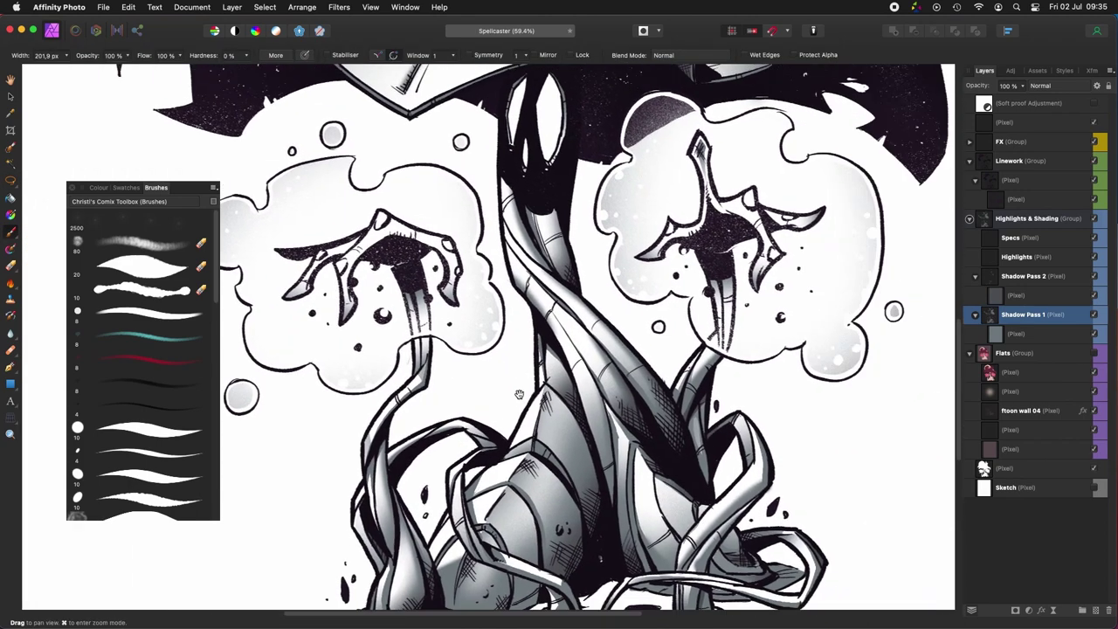
Step: Lasso the narrow root section beneath the stem's thick diagonal strand, brush its shadow on Shadow Pass 1, and deselect
scroll(518, 391, "down", 8)
scroll(599, 499, "up", 14)
key("l")
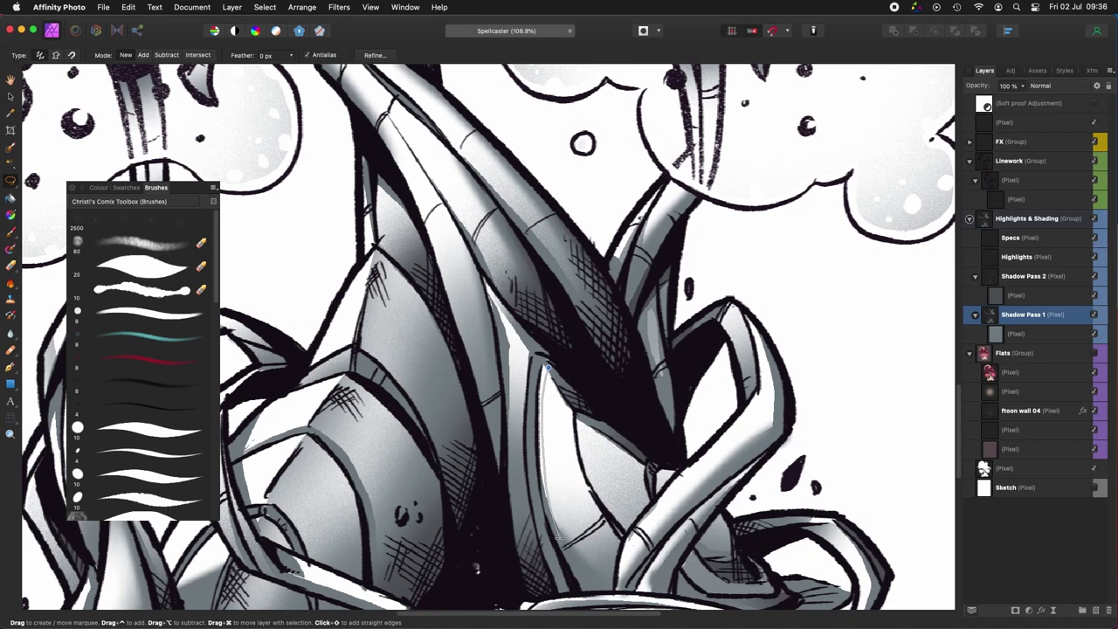
scroll(541, 363, "down", 3)
scroll(542, 362, "right", 2)
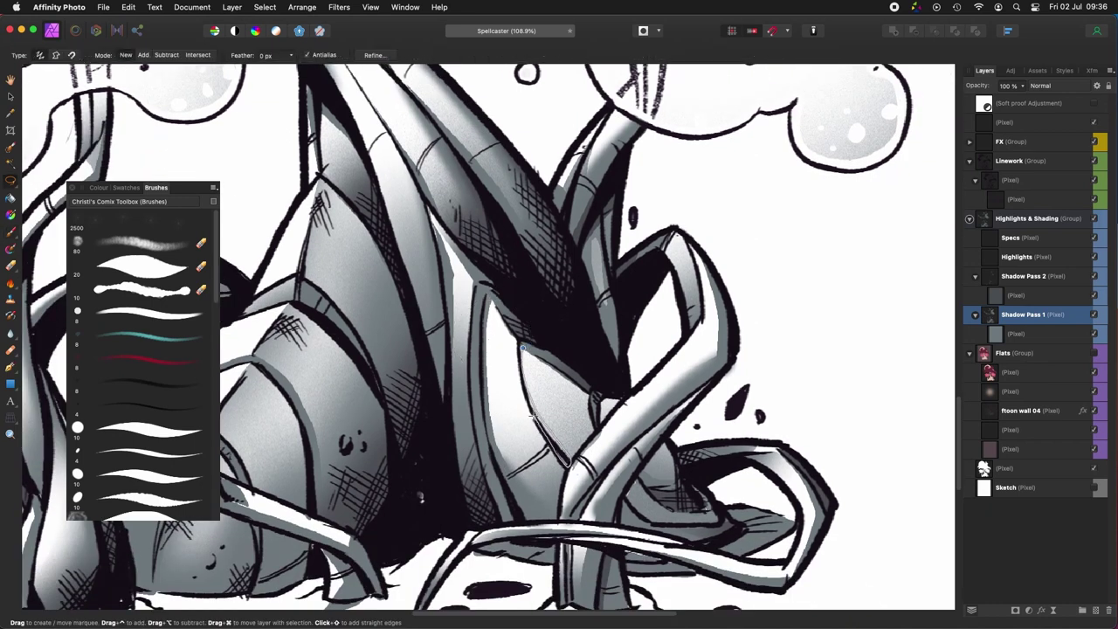
scroll(550, 436, "left", 3)
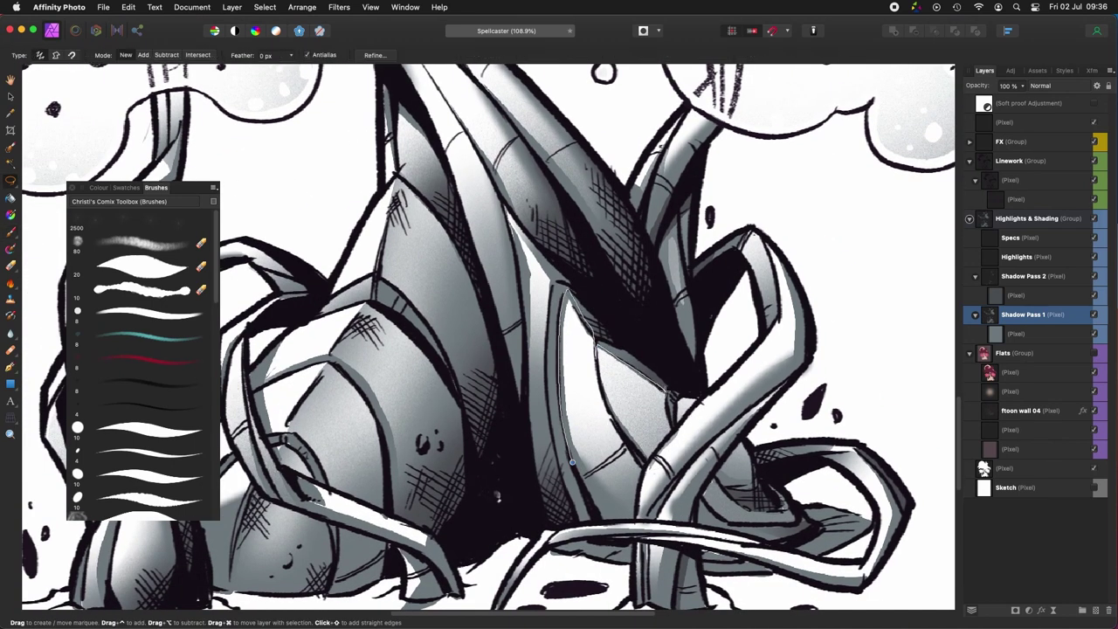
scroll(529, 432, "down", 6)
mouse_move(572, 462)
left_mouse_down()
mouse_move(598, 515)
mouse_move(515, 466)
left_mouse_up()
key("b")
left_click_drag(561, 494, 602, 493)
mouse_move(602, 493)
left_mouse_down()
mouse_move(560, 436)
mouse_move(516, 404)
left_mouse_up()
key("super+d")
Step: Save the document, lasso the stem's thick diagonal strand and brush its shadow, enlarging the brush from 727 px to 836.1 px
scroll(742, 492, "down", 1)
scroll(742, 492, "down", 5)
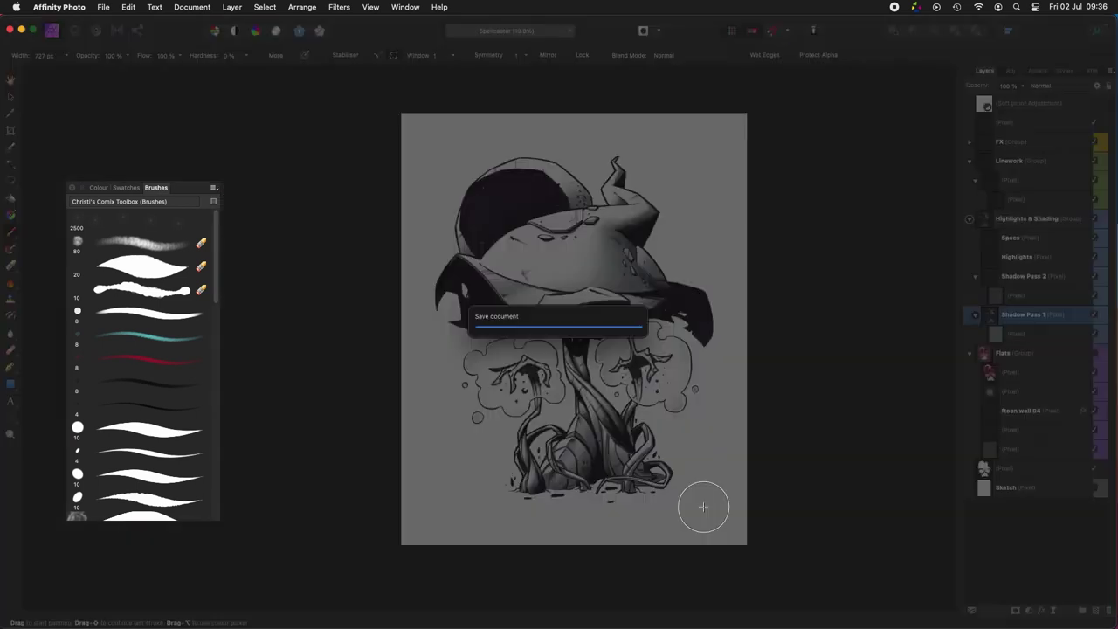
scroll(659, 413, "up", 3)
key("l")
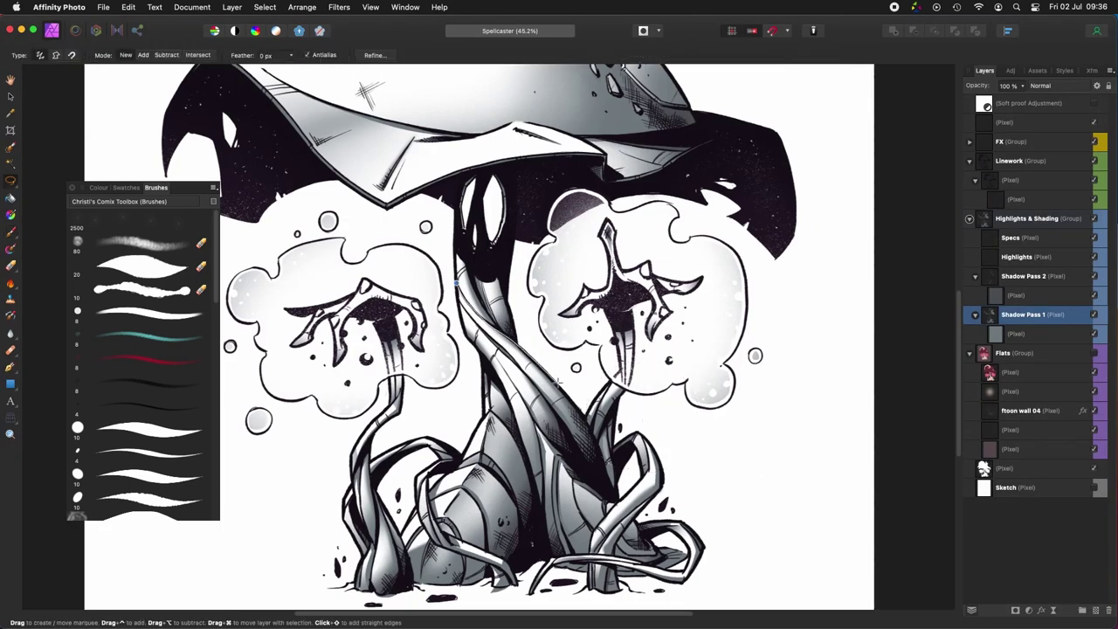
key("b")
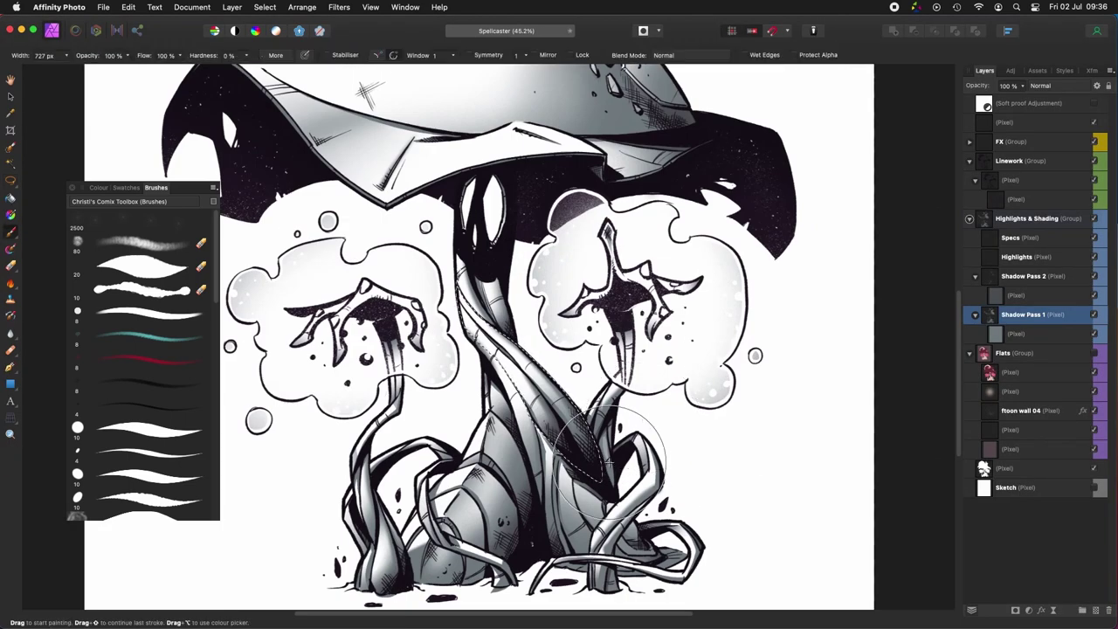
scroll(586, 359, "down", 3)
scroll(739, 415, "down", 2)
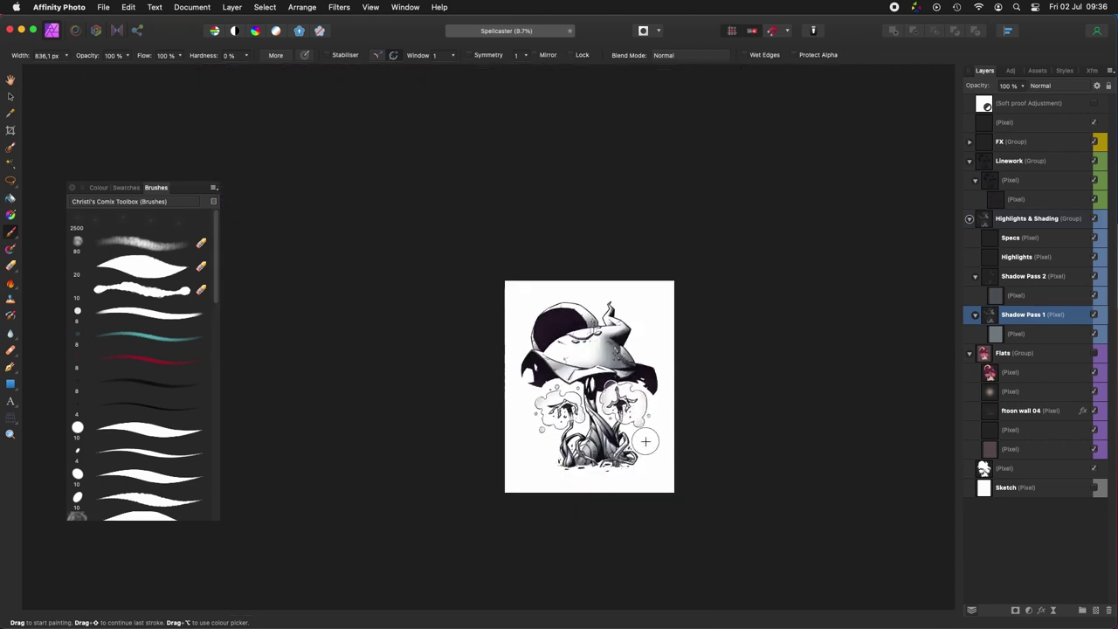
Step: Hide the Linework group briefly to check the shading alone, and turn on the Flats group
left_click(1096, 161)
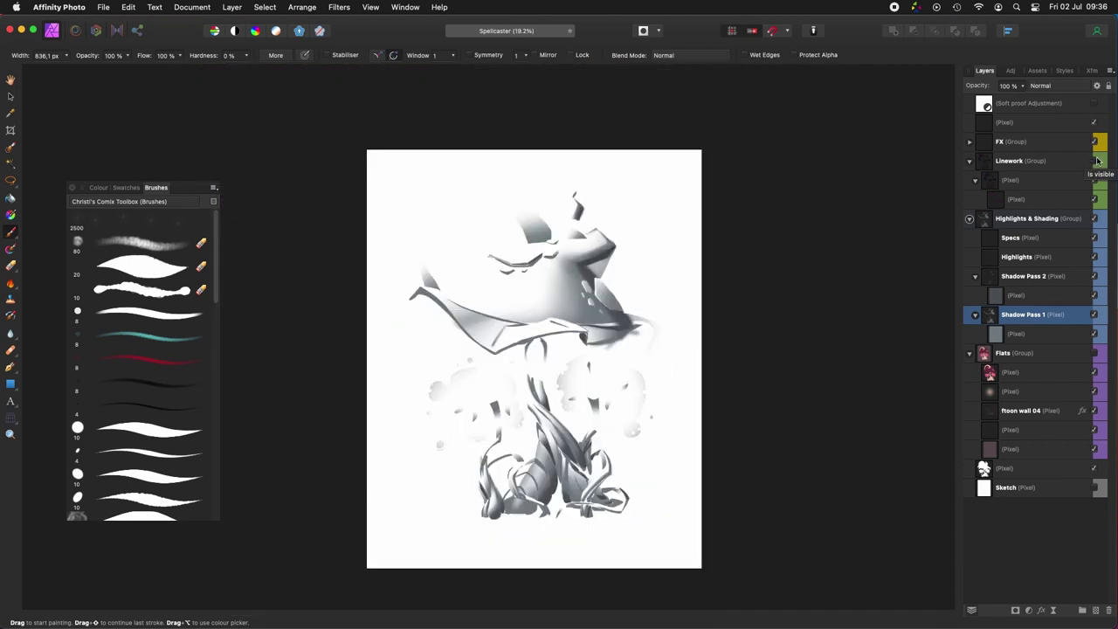
left_click(1096, 161)
left_click(1094, 353)
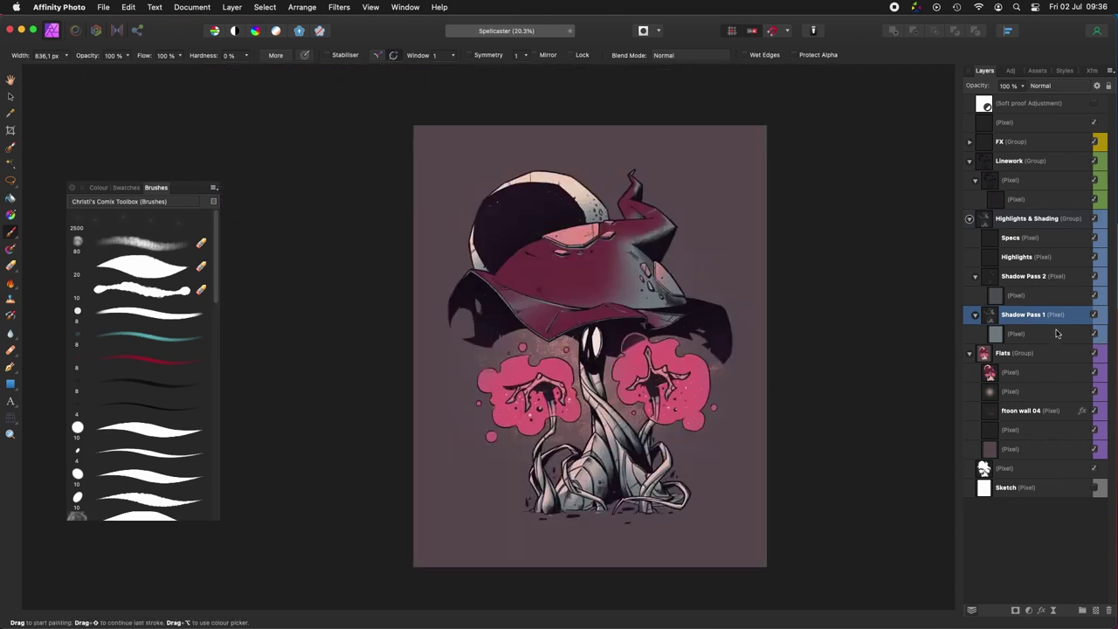
Step: Set both Shadow Pass 1 and Shadow Pass 2 to the Multiply blend mode and hide the flat background colour layer
left_click(1034, 86)
left_click(1044, 118)
left_click(1027, 276)
left_click(1037, 86)
left_click(1044, 118)
left_click(1094, 449)
scroll(699, 365, "up", 2)
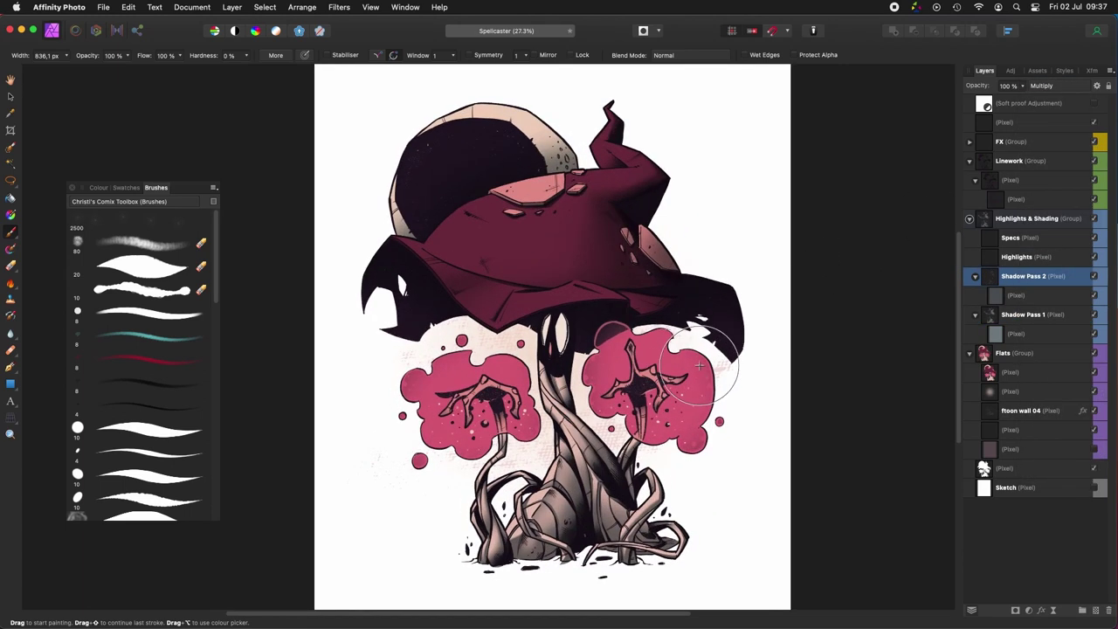
Step: Recolour the fill layer clipped to Shadow Pass 1 to hue 200, saturation 6 and lightness 60
left_click(97, 189)
left_click(1079, 331)
key("i")
left_click(547, 244)
left_click_drag(111, 232, 115, 230)
scroll(663, 306, "right", 3)
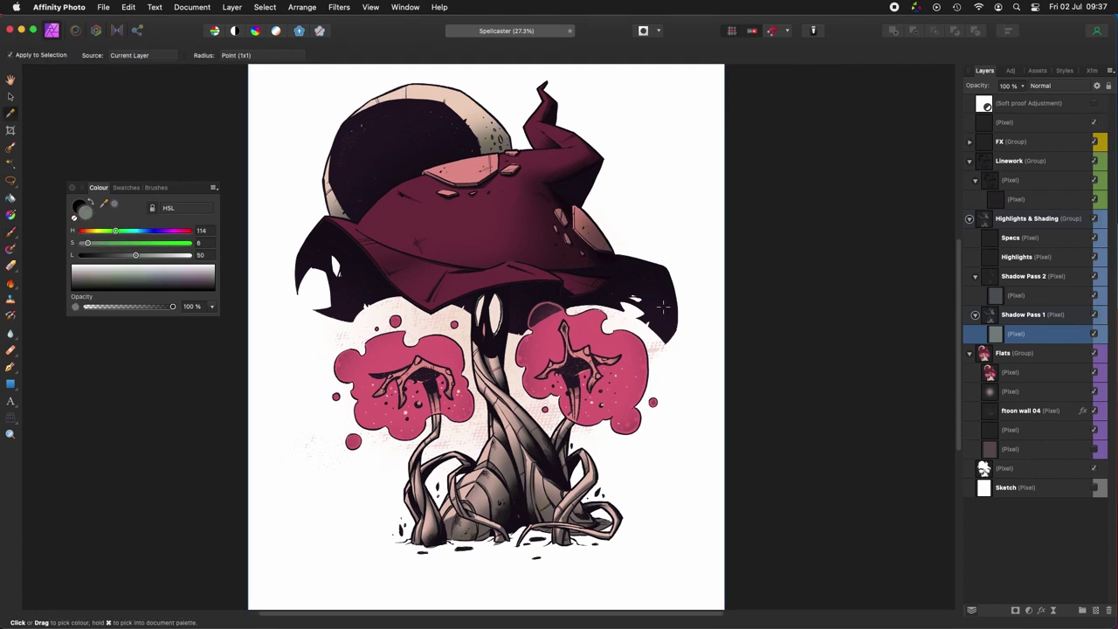
scroll(711, 309, "down", 2)
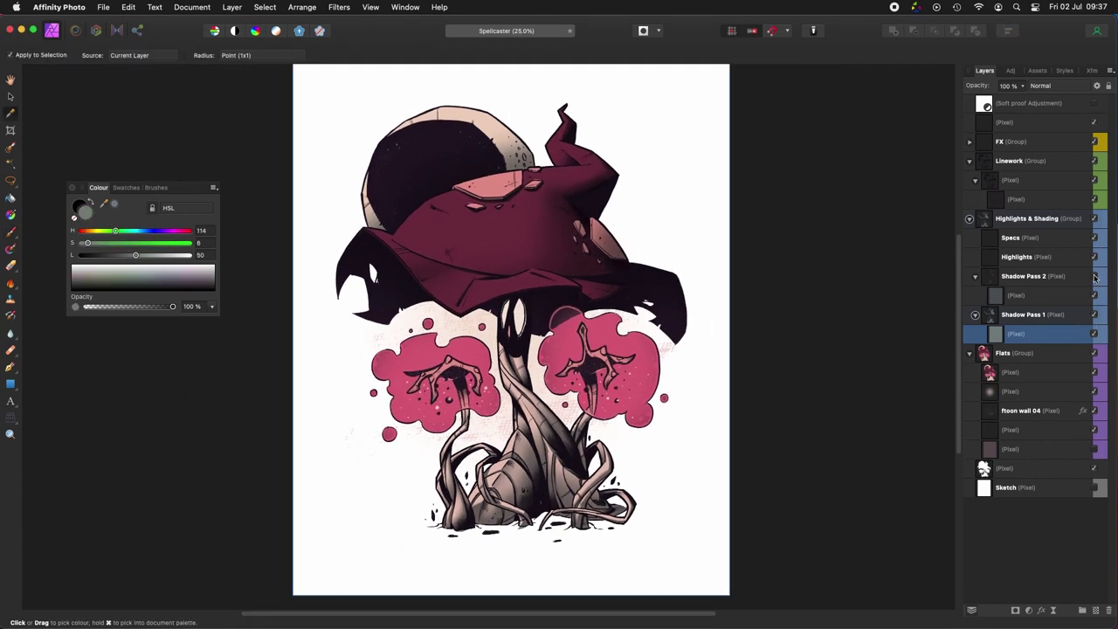
left_click(1030, 276)
left_click(1018, 295)
left_click(1015, 332)
left_click(146, 257)
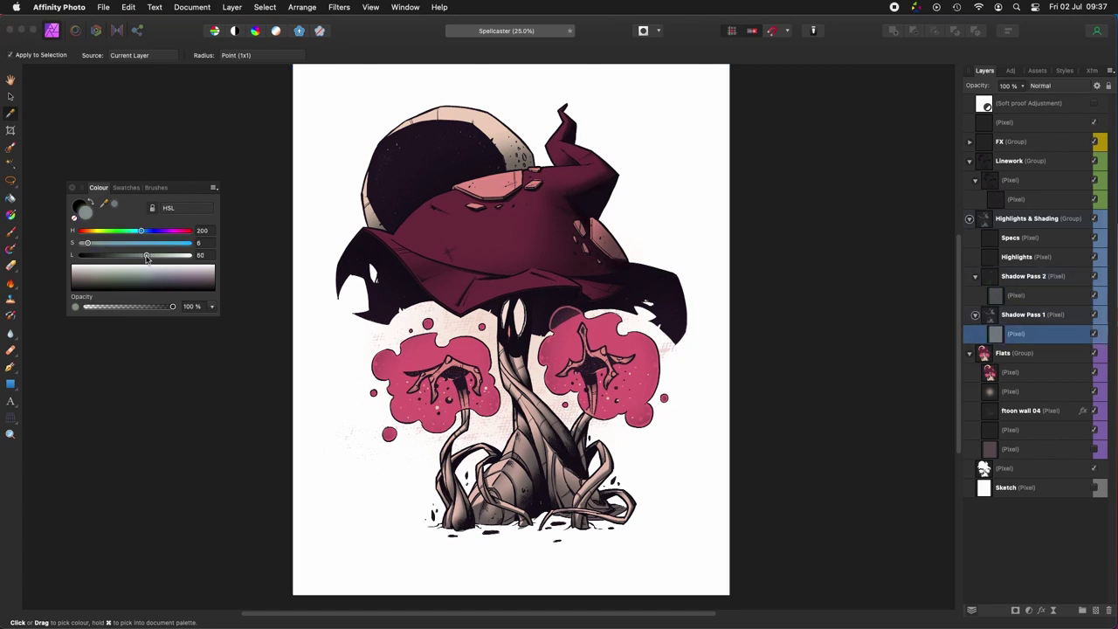
Step: Recolour the fill clipped to Shadow Pass 2 with lightness 50 and lower that fill layer's opacity to 74%
left_click(1019, 278)
left_click(135, 256)
key("alt+BackSpace")
key("super+z")
left_click(1031, 298)
left_click(1094, 276)
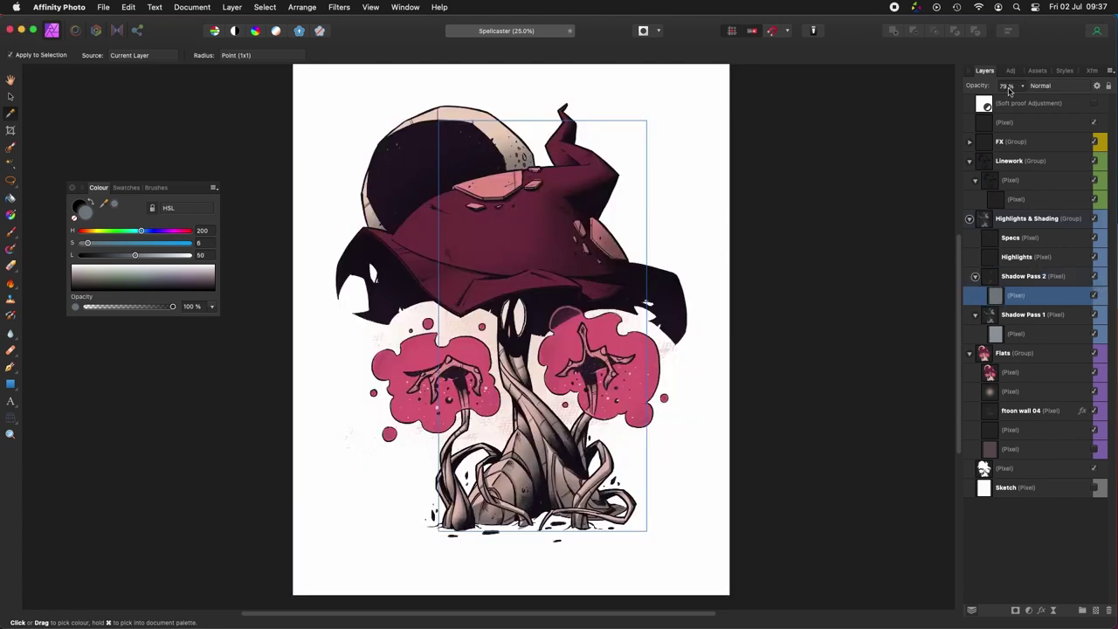
Step: Turn the flat background colour layer back on and check the values in greyscale by briefly enabling the Soft proof adjustment
left_click(1093, 104)
left_click(1094, 449)
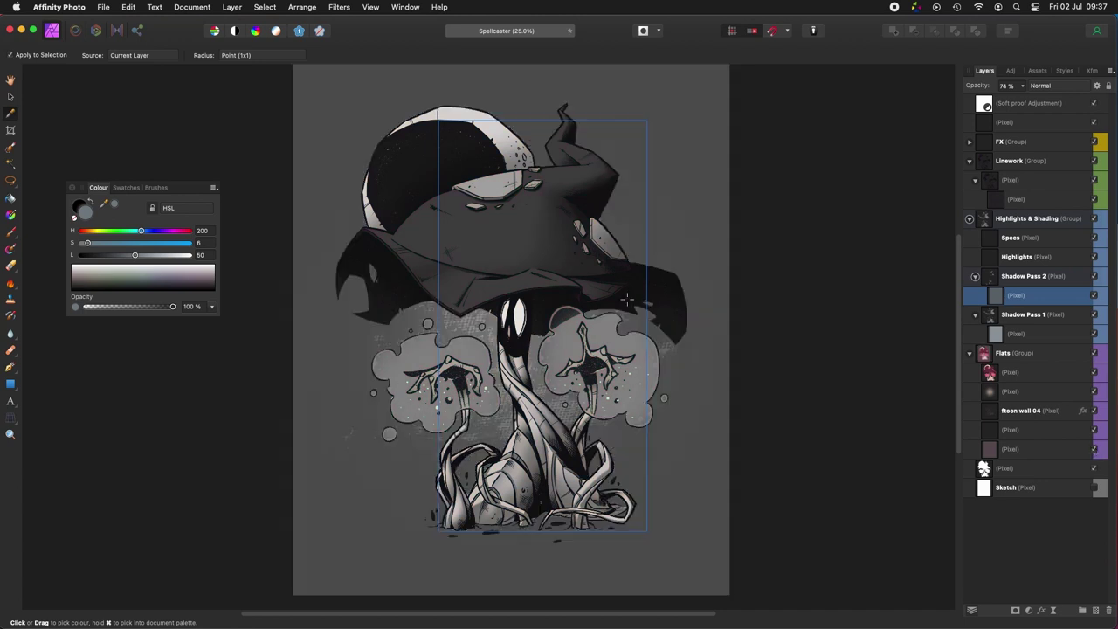
scroll(731, 388, "down", 2)
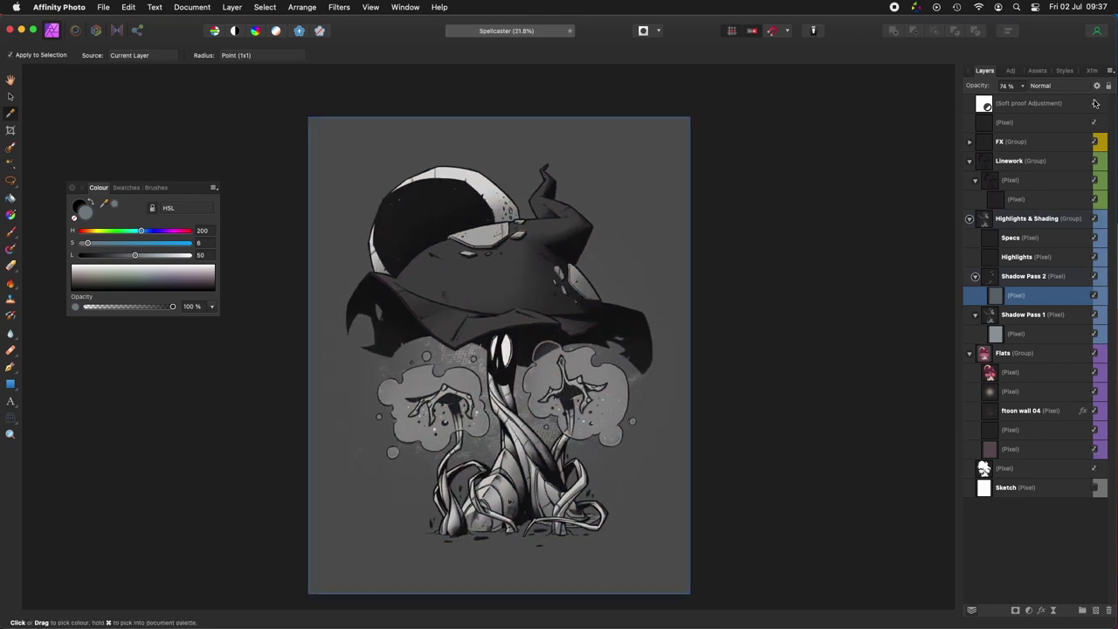
left_click(1093, 104)
scroll(616, 346, "down", 1)
scroll(617, 347, "up", 2)
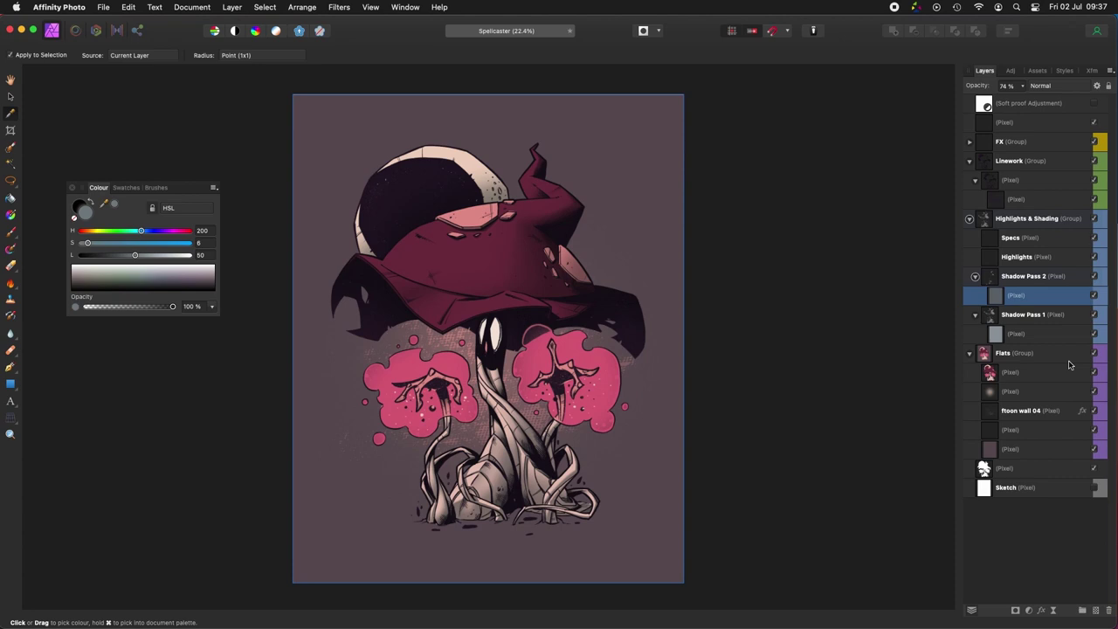
Step: Select the Highlights layer, choose a paint colour with hue 55 and set the layer's blend mode to Add
left_click(1011, 255)
left_click_drag(128, 234, 98, 230)
key("b")
scroll(559, 428, "up", 1)
left_click(1053, 85)
left_click(1039, 200)
Step: Test highlight strokes on the artwork, undo them, and adjust the highlight colour to saturation 44 and lightness 21
left_click_drag(572, 359, 592, 389)
key("super+z")
left_click_drag(296, 321, 338, 360)
left_click_drag(594, 398, 625, 420)
key("super+z")
left_click_drag(113, 255, 104, 255)
left_click_drag(88, 243, 128, 242)
left_click_drag(572, 384, 629, 424)
key("super+z")
left_click_drag(393, 350, 472, 358)
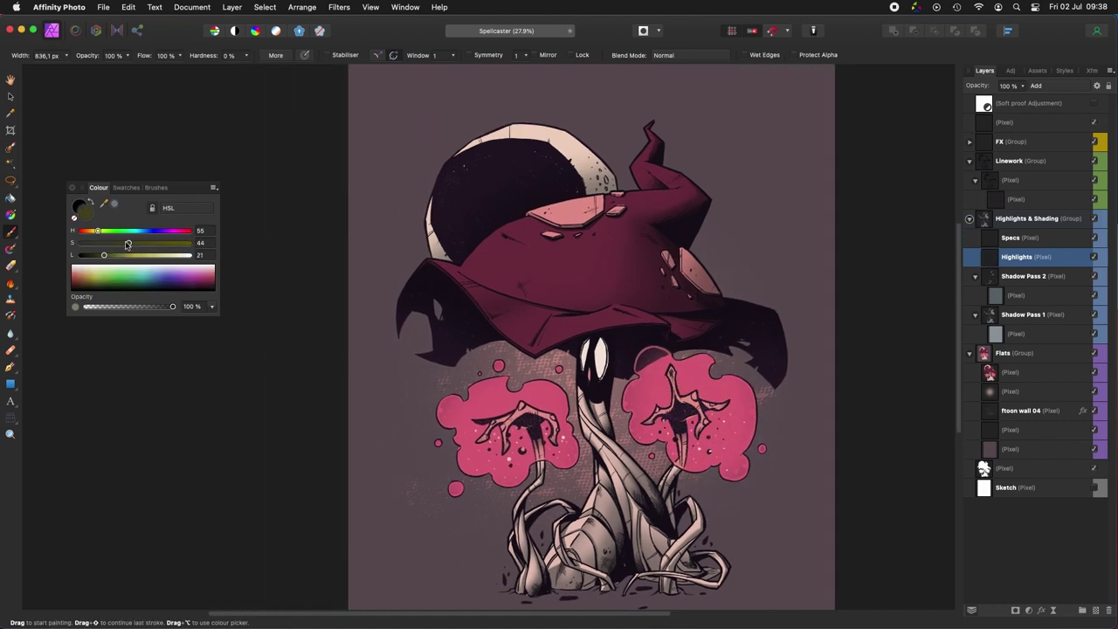
Step: Brush soft glows over both clouds on the Highlights layer with saturation 32 and a 1105.7 px brush
left_click(694, 414)
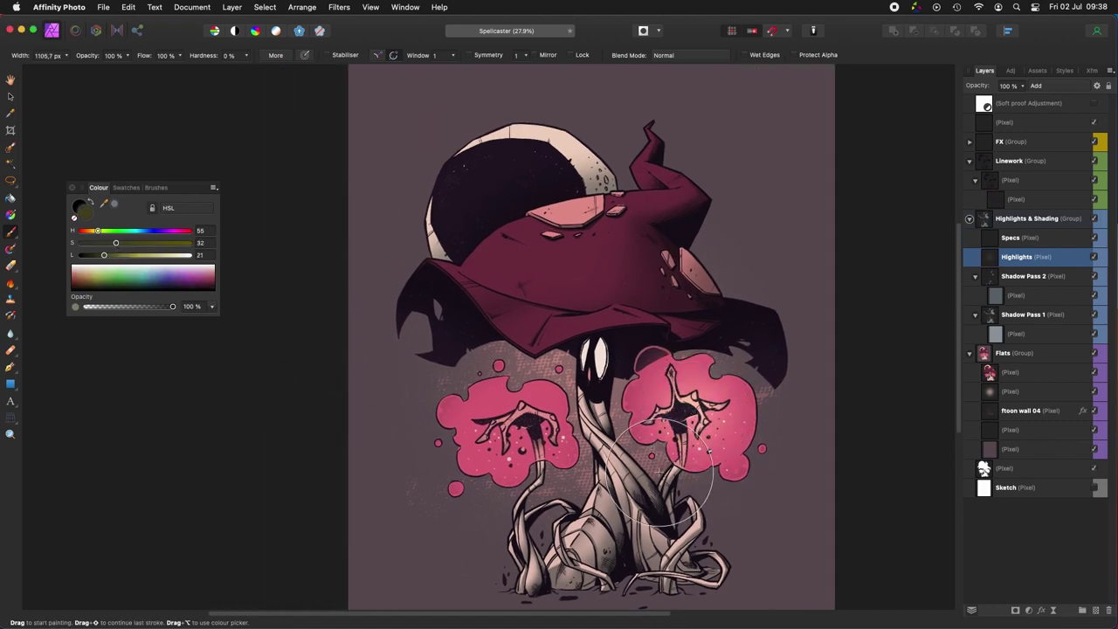
left_click(516, 434)
left_click(510, 429)
left_click_drag(764, 494, 771, 444)
left_click(690, 400)
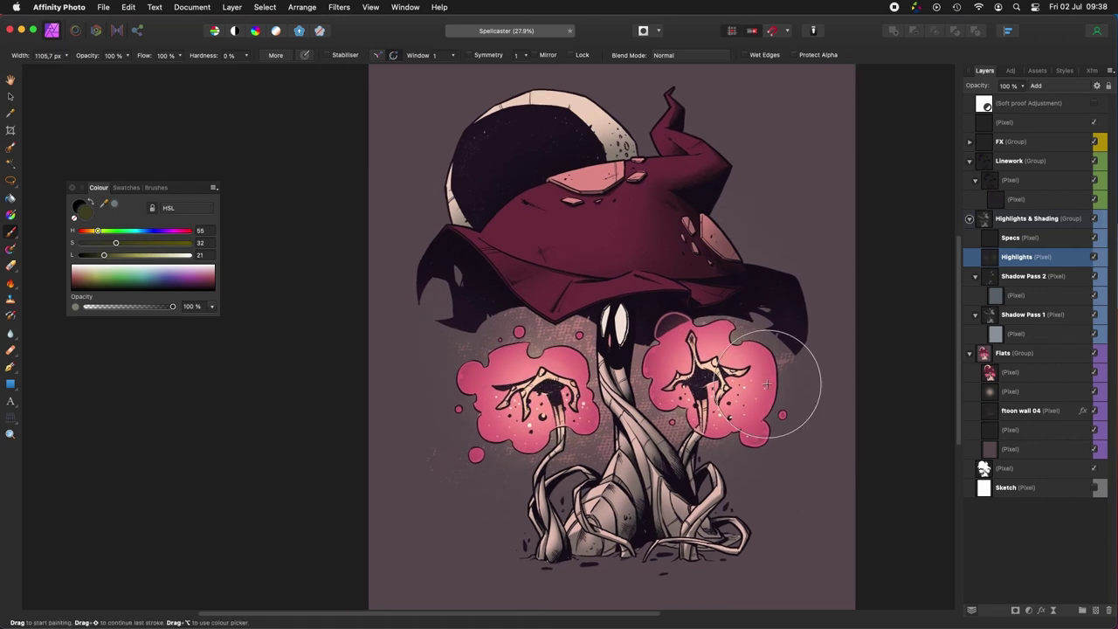
scroll(699, 332, "down", 3)
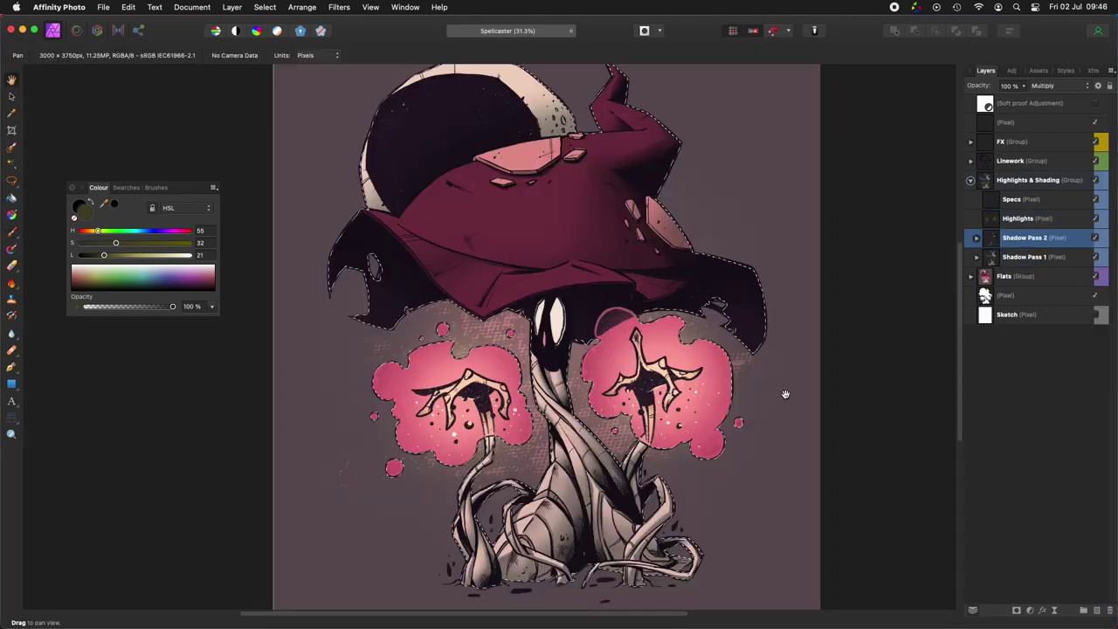
Step: Sample the fill clipped to Shadow Pass 2, brush a soft shadow across the base of the roots on Shadow Pass 2, and deselect
scroll(784, 393, "down", 3)
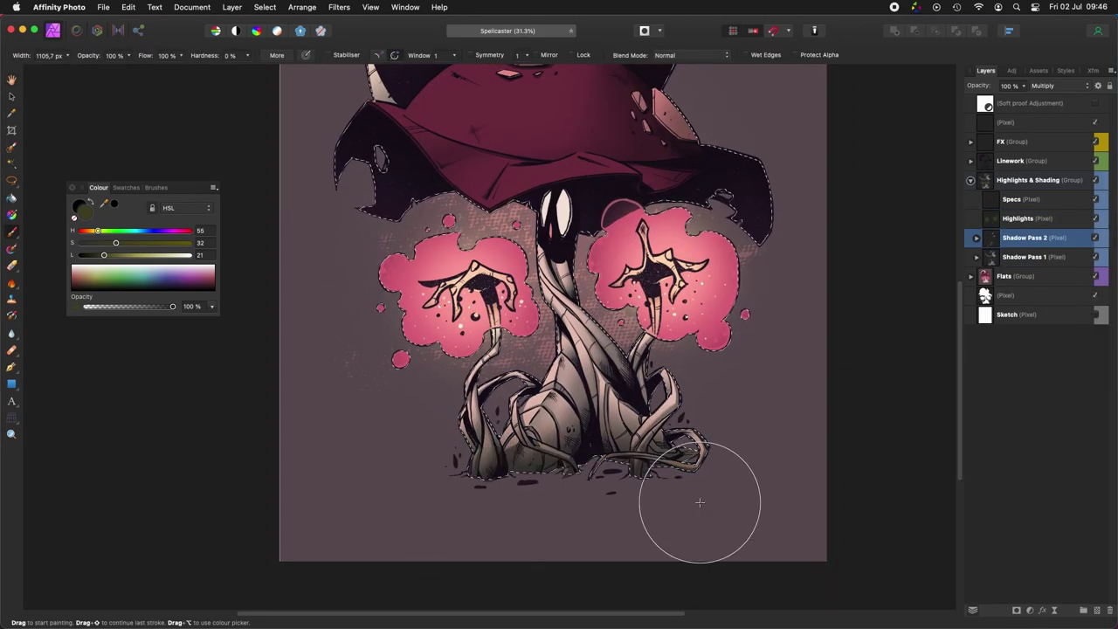
key("i")
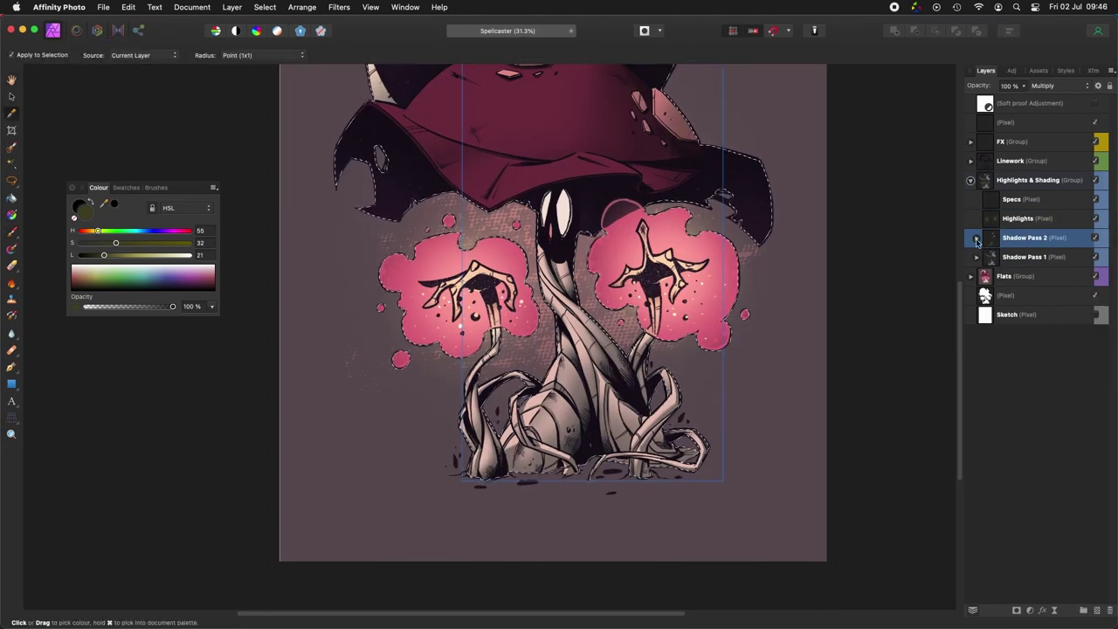
left_click(976, 238)
left_click(1017, 257)
left_click(520, 356)
left_click(1027, 238)
key("b")
mouse_move(393, 520)
left_mouse_down()
mouse_move(710, 508)
mouse_move(448, 515)
left_mouse_up()
key("super+d")
left_click_drag(603, 262, 501, 499)
left_click_drag(500, 500, 519, 524)
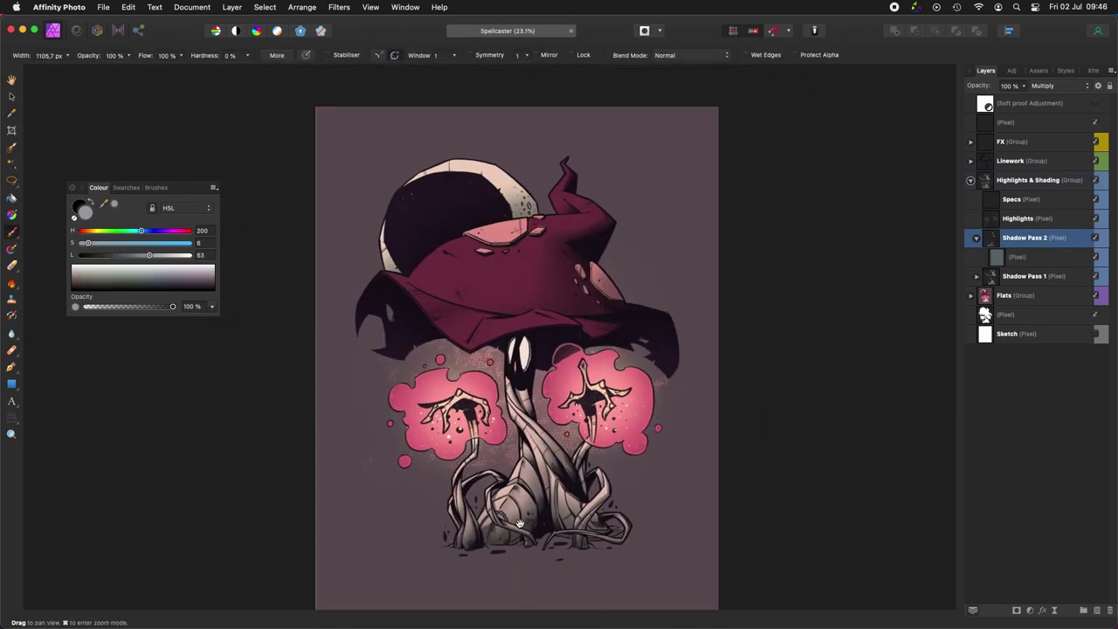
Step: Sample the colour of the fill clipped to Shadow Pass 1 and make Shadow Pass 1 the active layer for brushing
scroll(584, 516, "up", 5)
left_click(1029, 276)
left_click(976, 276)
left_click(1017, 295)
key("i")
left_click(700, 408)
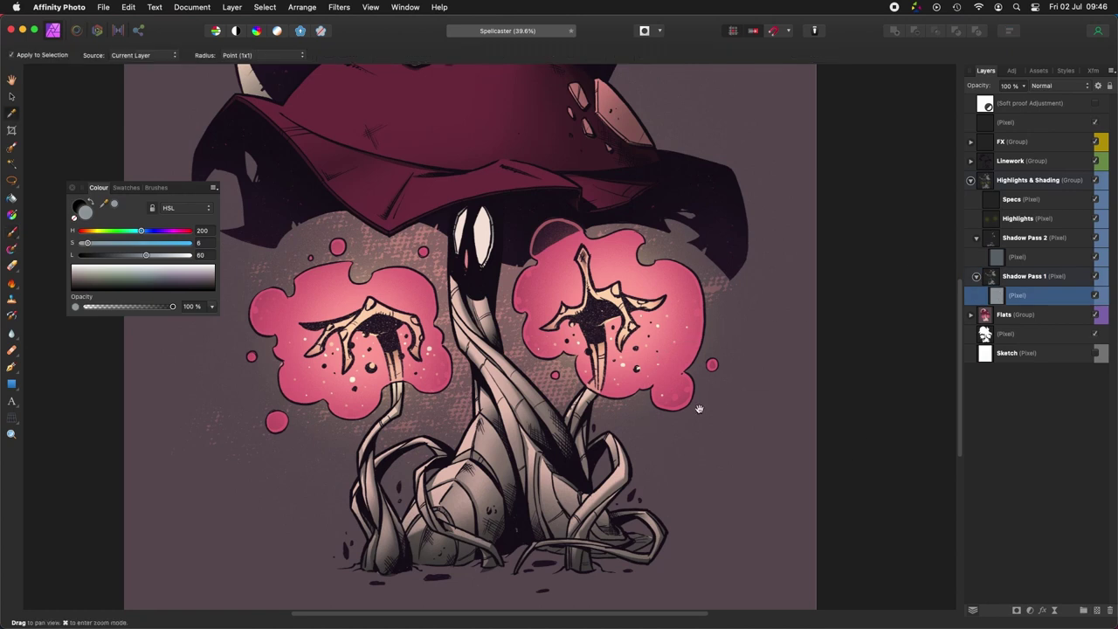
left_click_drag(699, 409, 709, 365)
key("b")
left_click(1041, 240)
left_click(1030, 279)
scroll(593, 483, "up", 2)
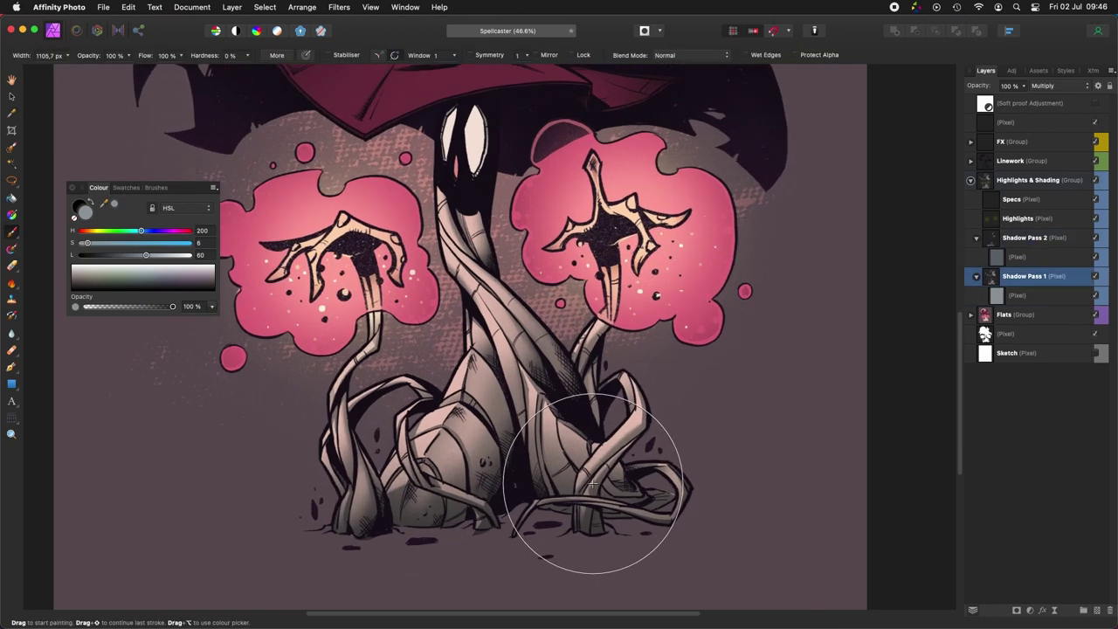
Step: Lasso the small areas beside and inside the looping right-hand root and shade them on Shadow Pass 1 with the 1105.7 px brush
key("l")
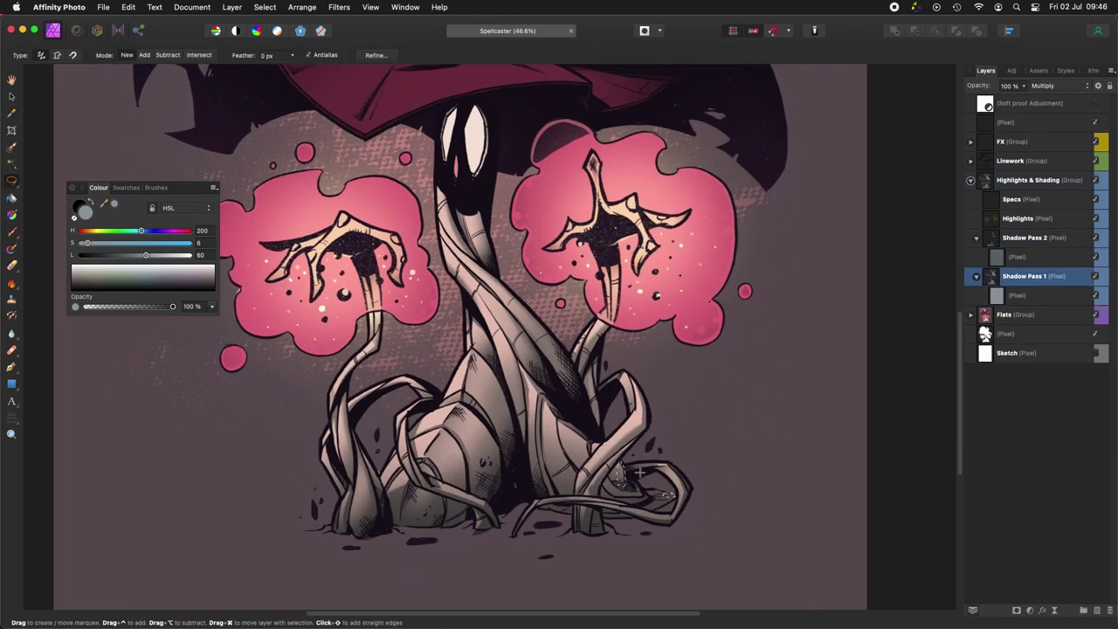
key("v")
left_click_drag(639, 473, 617, 464)
key("super+z")
key("b")
left_click(688, 512)
left_click(1014, 313)
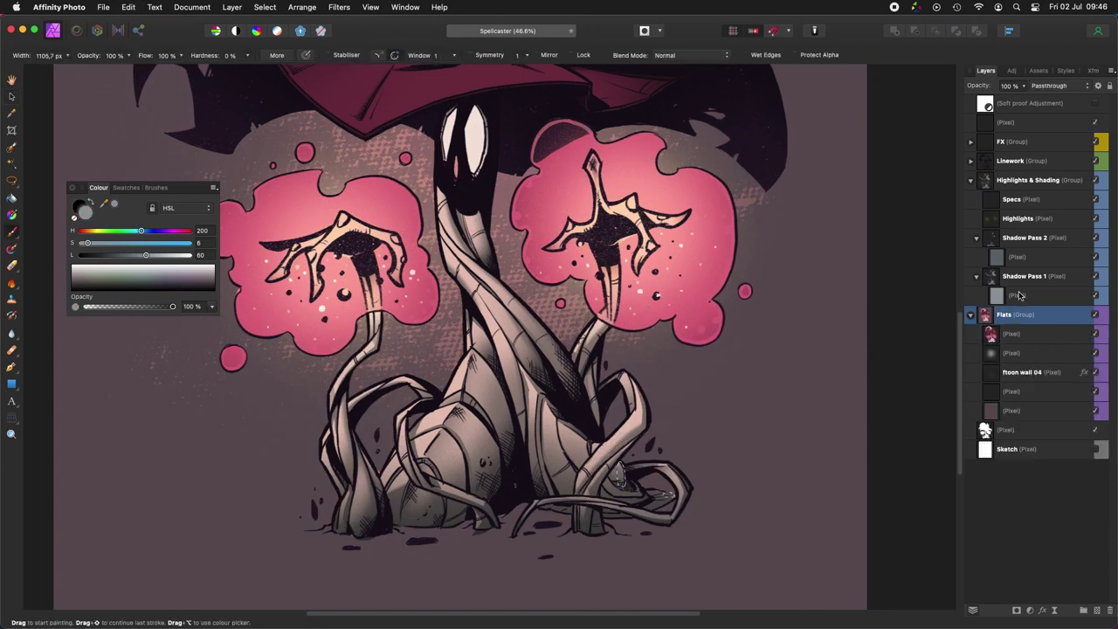
left_click(1020, 276)
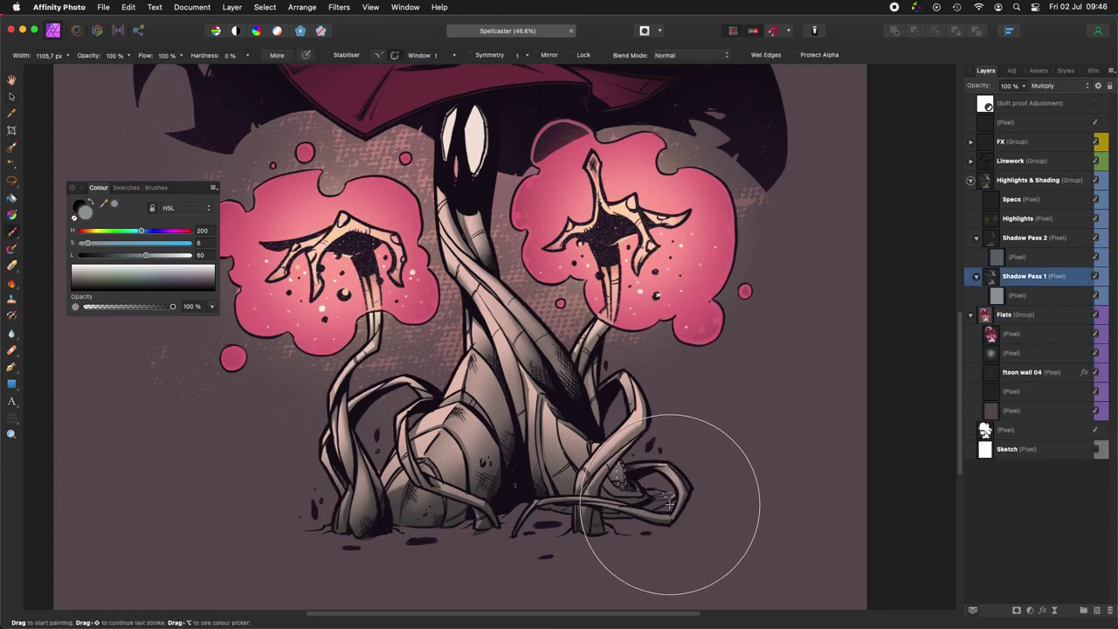
Step: Isolate the Highlights layer, sample the olive glow colour from it, and return to the full artwork with Highlights active
scroll(706, 532, "up", 5)
left_click(992, 222, "alt")
key("i")
left_click(676, 407)
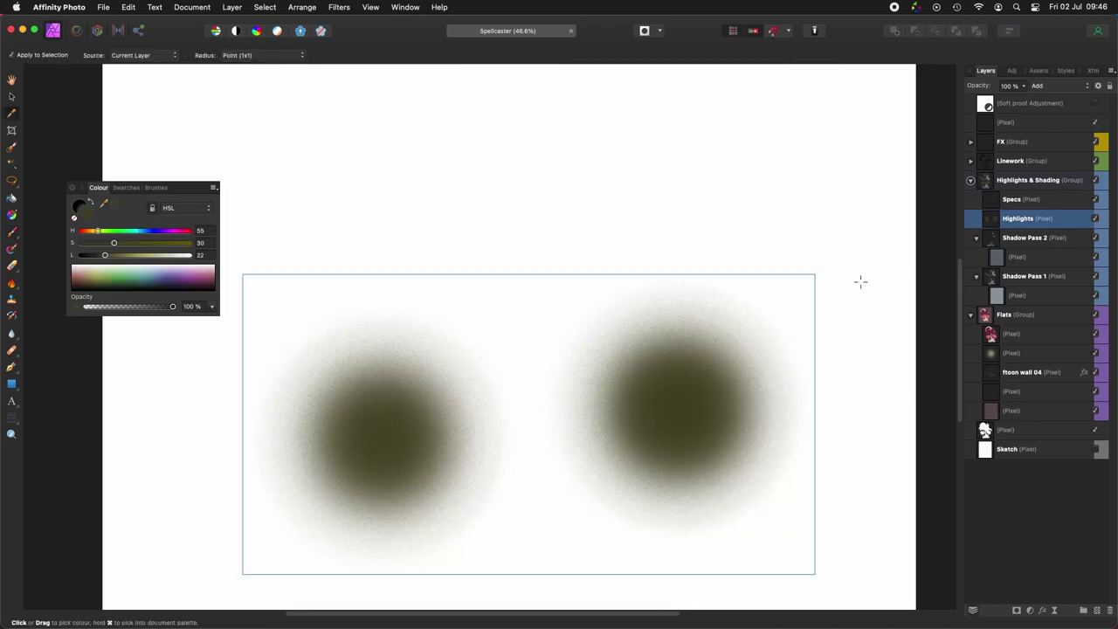
left_click(997, 200)
left_click(997, 219)
Step: Lasso slivers along the ridges of the central bulbous roots and brush the olive glow into them on the Highlights layer
key("l")
left_click_drag(578, 526, 748, 480)
scroll(748, 480, "down", 3)
key("b")
scroll(682, 410, "down", 2)
key("l")
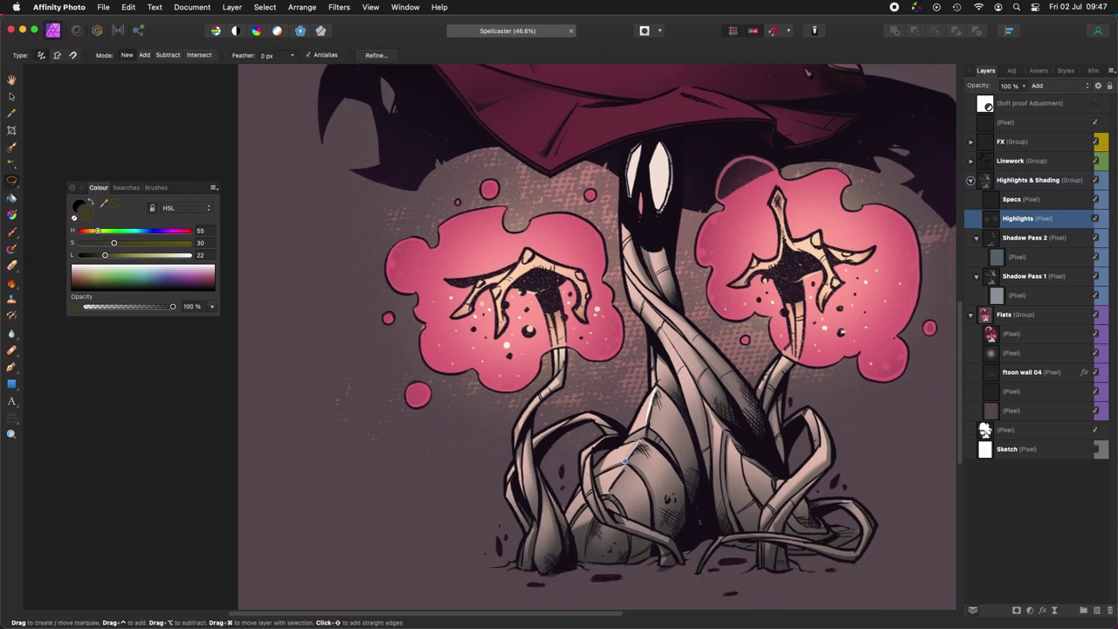
scroll(617, 474, "right", 5)
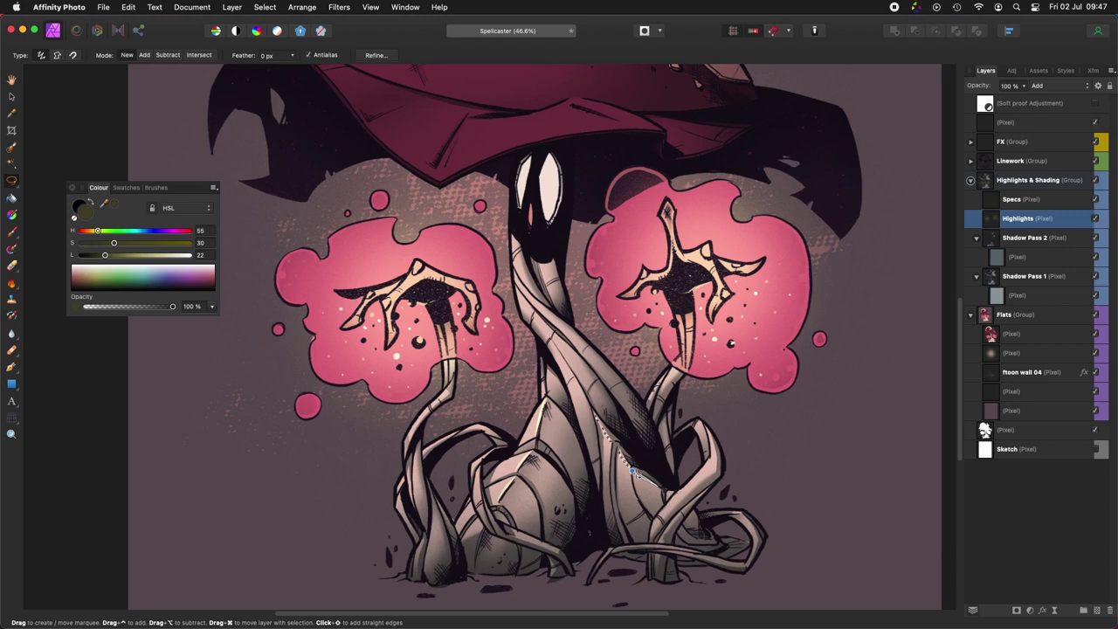
scroll(642, 481, "left", 5)
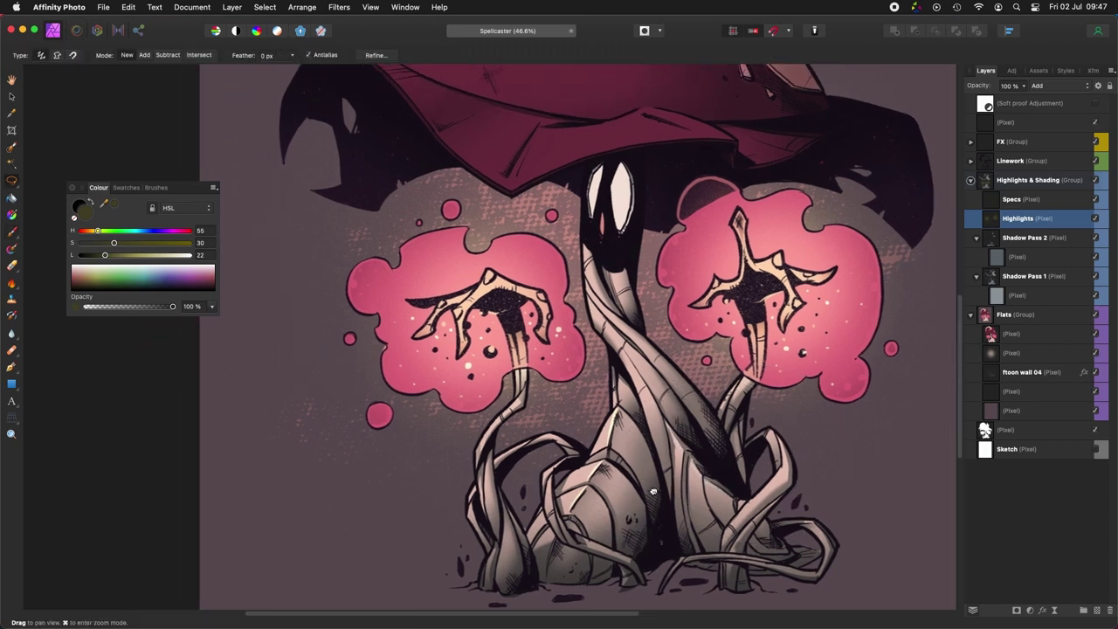
scroll(653, 492, "left", 5)
key("b")
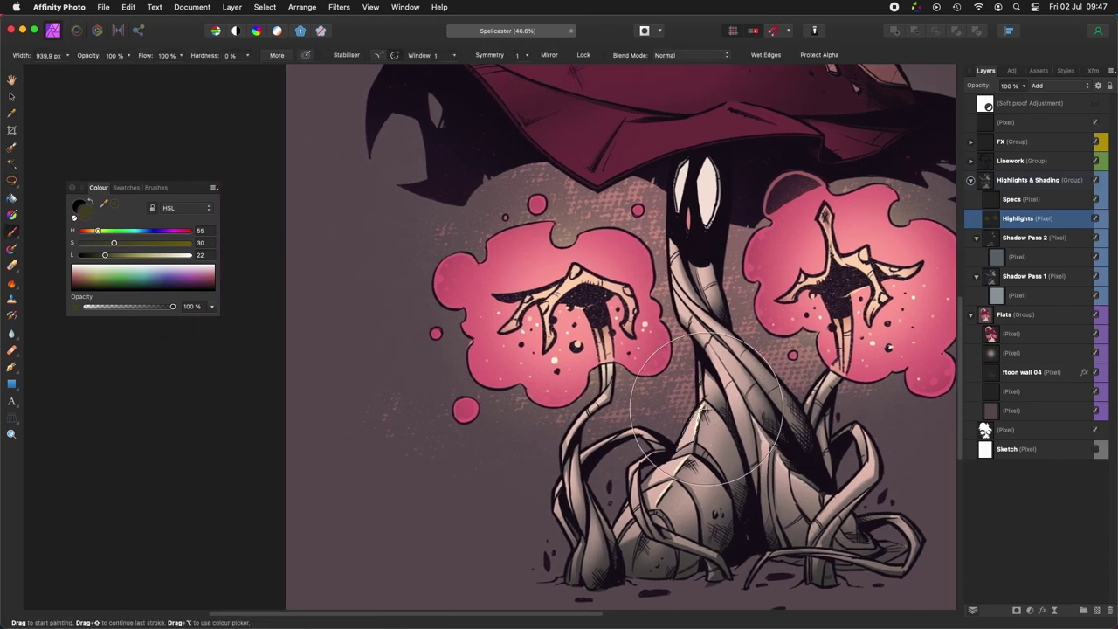
Step: Lasso the left facet edge of the central bulb and highlight it with the brush reduced to 577.2 px
scroll(701, 428, "down", 3)
key("l")
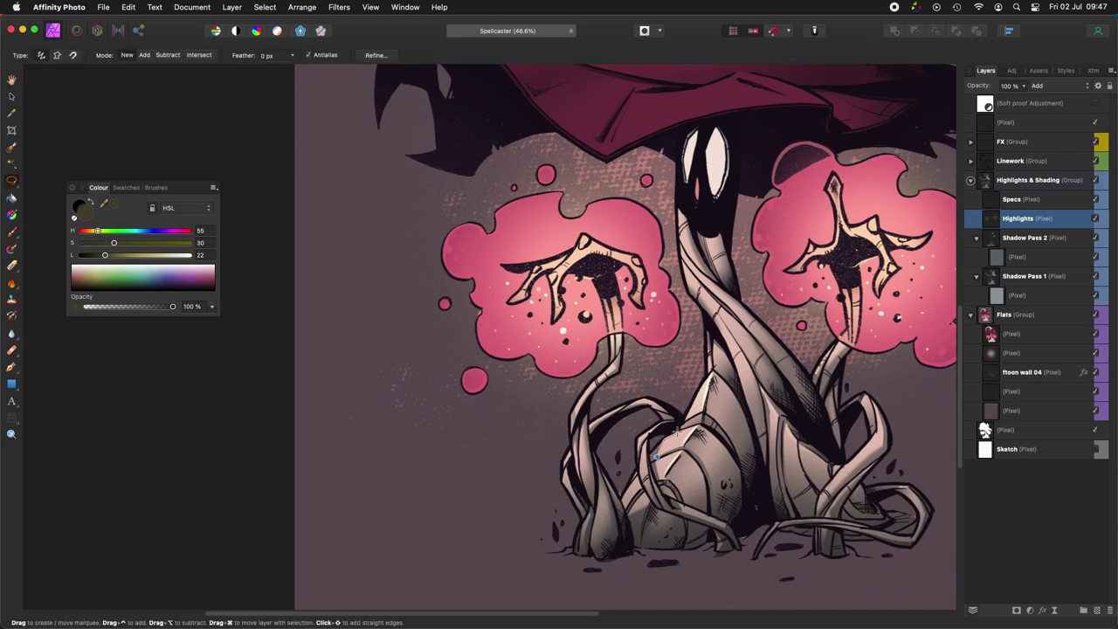
scroll(661, 450, "left", 3)
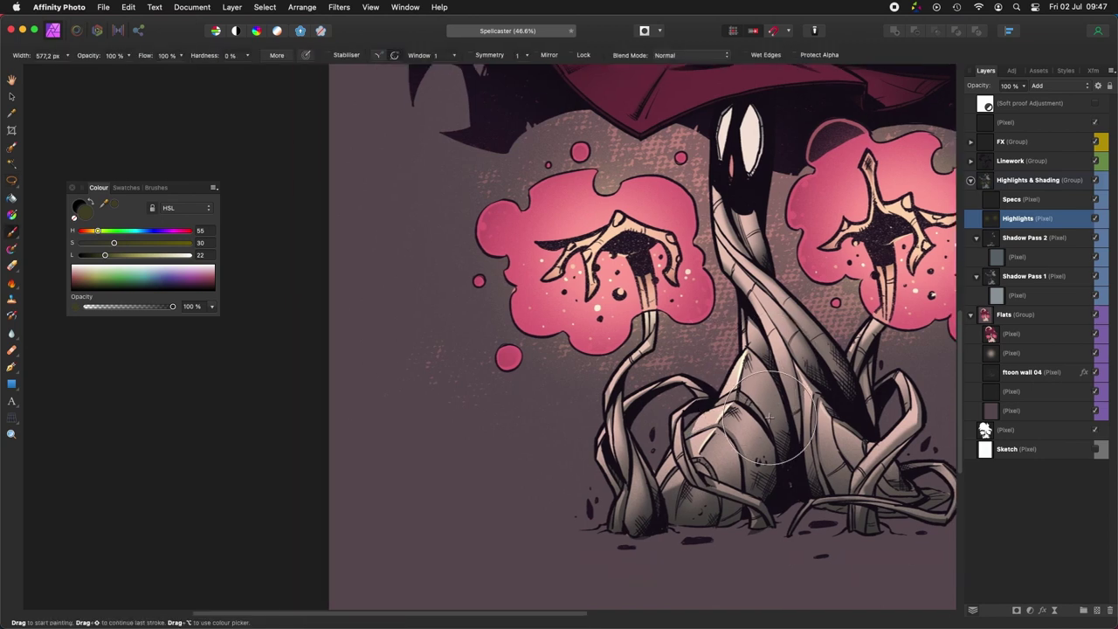
scroll(689, 441, "up", 5)
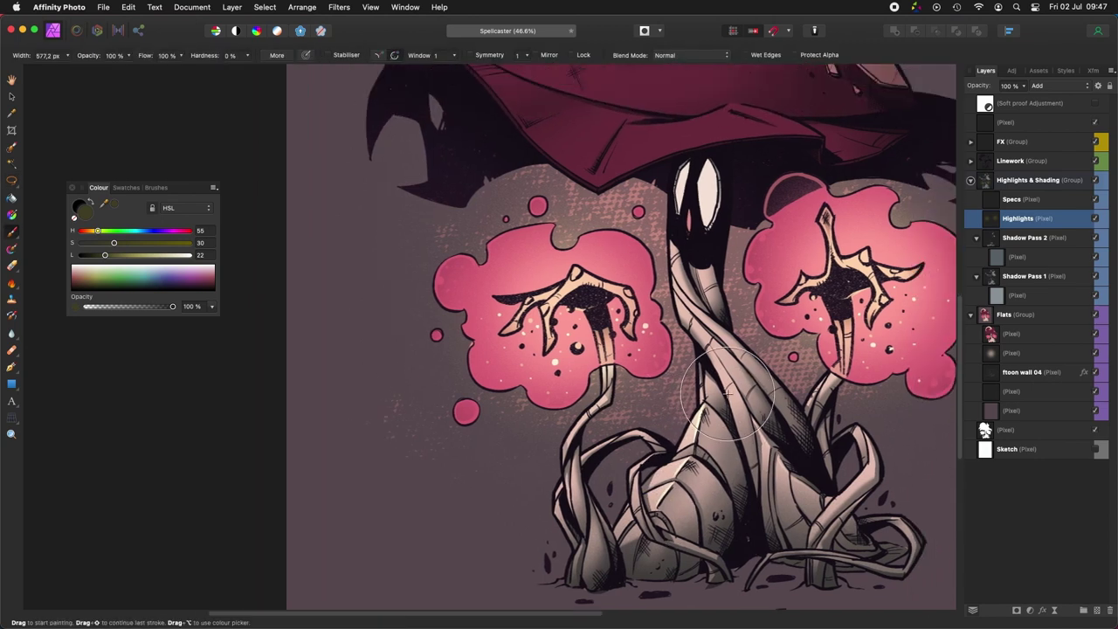
scroll(703, 446, "up", 3)
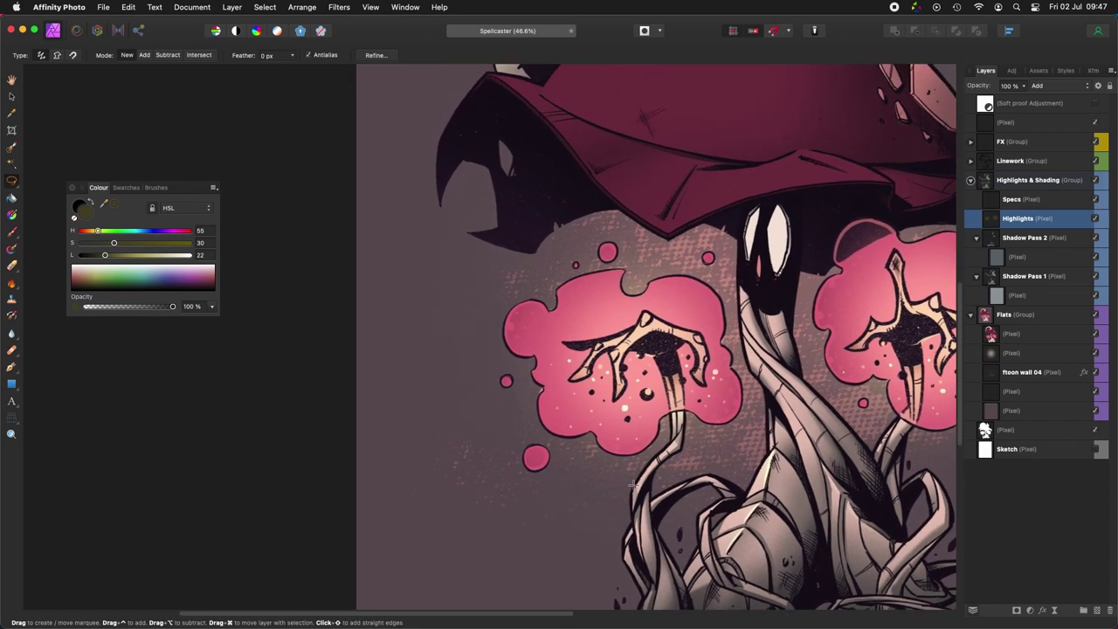
Step: Brush a highlight into the lassoed edge of the left arm's stem and deselect
scroll(634, 484, "down", 5)
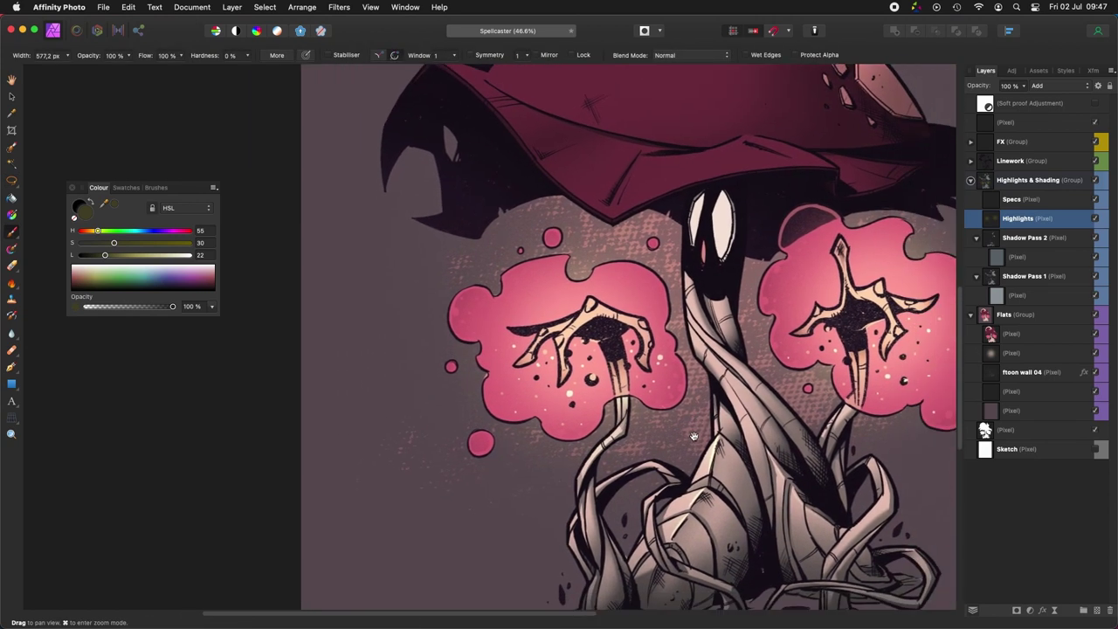
key("b")
left_click_drag(601, 437, 605, 495)
key("super+d")
mouse_move(638, 470)
left_mouse_down()
mouse_move(644, 443)
mouse_move(672, 505)
left_mouse_up()
Step: Lasso the edges of the left looping root and the neighbouring bulb facets and brush highlights into them
key("l")
scroll(671, 505, "down", 3)
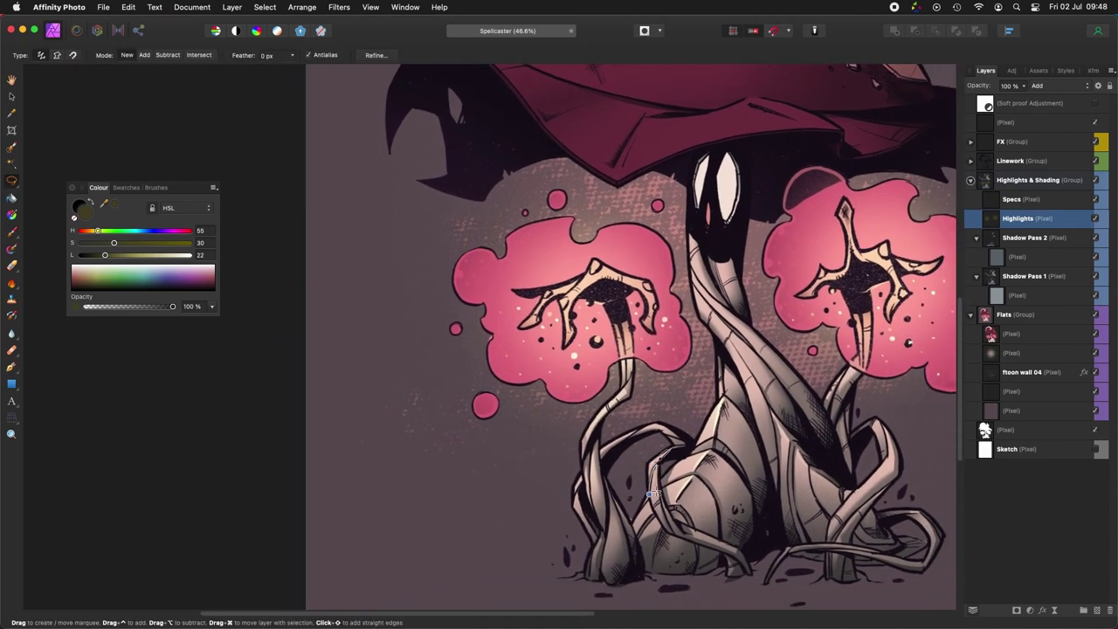
scroll(672, 472, "up", 5)
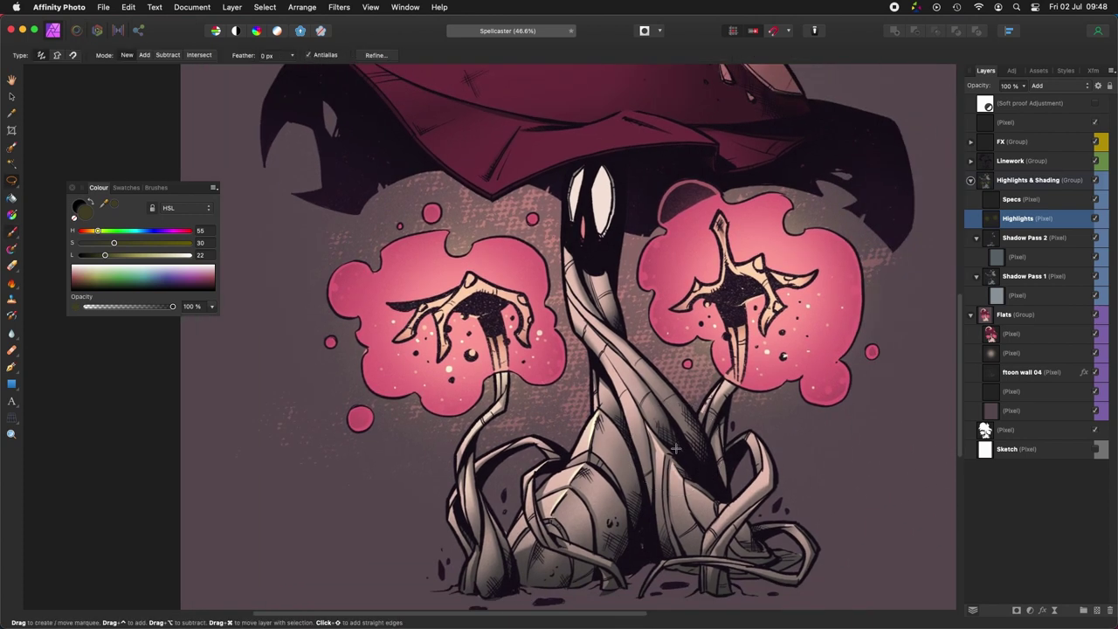
scroll(686, 472, "down", 3)
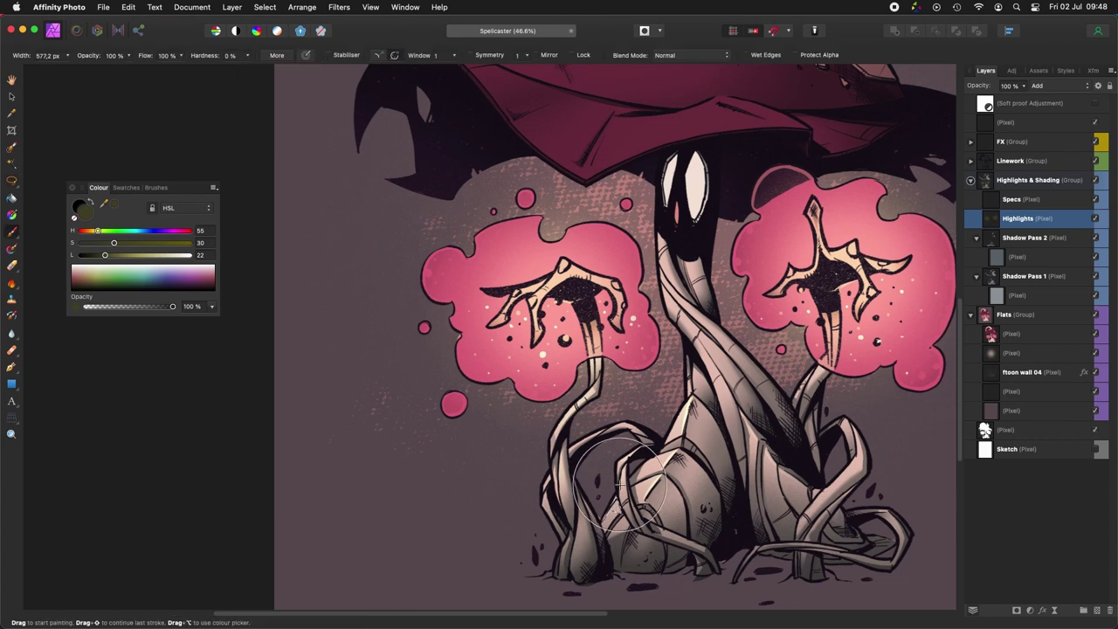
scroll(664, 489, "down", 3)
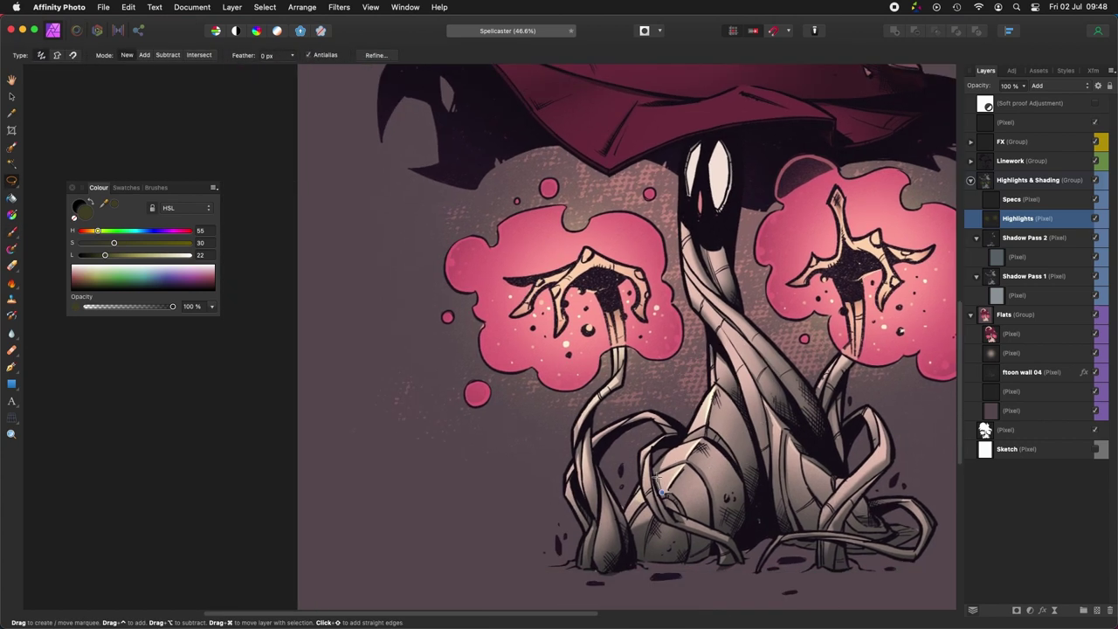
scroll(667, 472, "up", 2)
scroll(666, 472, "right", 2)
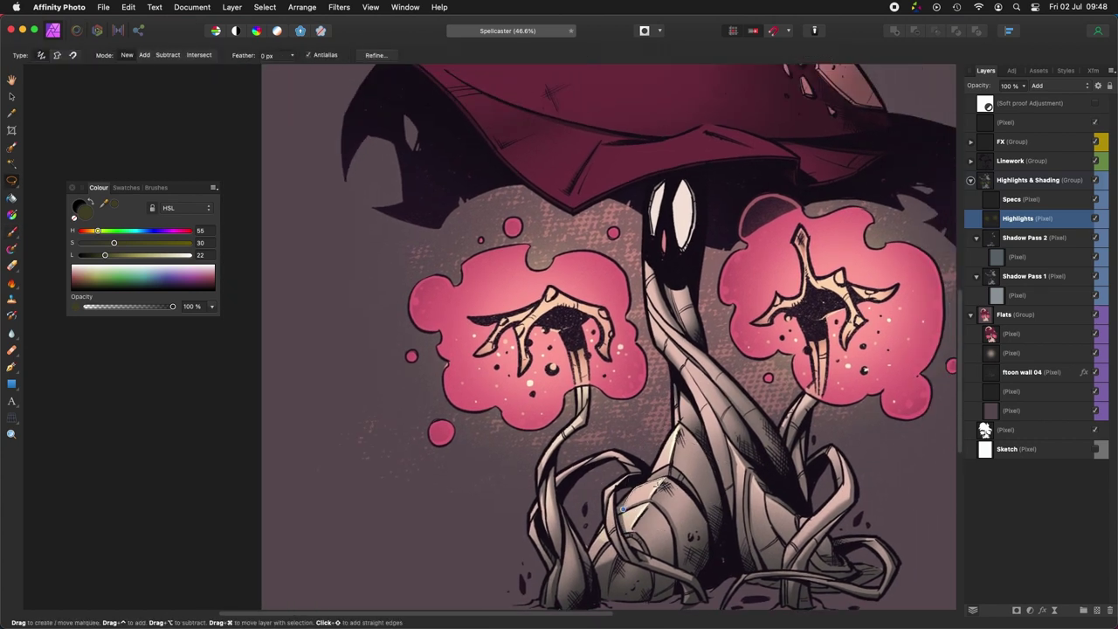
scroll(627, 502, "up", 1)
scroll(628, 502, "right", 1)
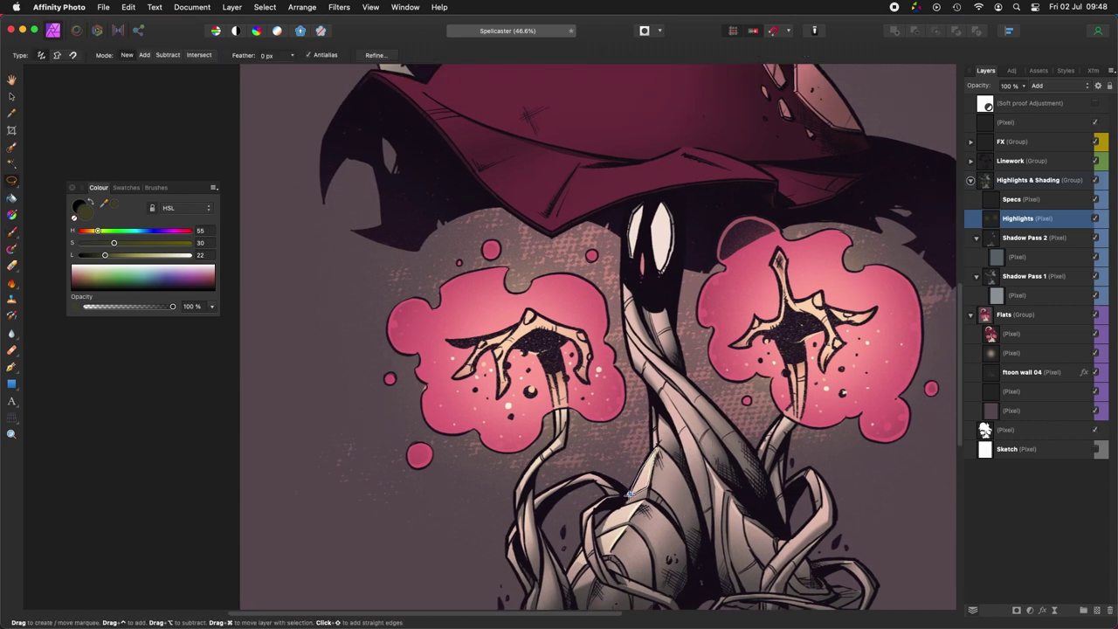
Step: Lasso the edge of the upper trunk just below the face and brush a highlight into it
scroll(628, 495, "up", 3)
scroll(628, 494, "right", 5)
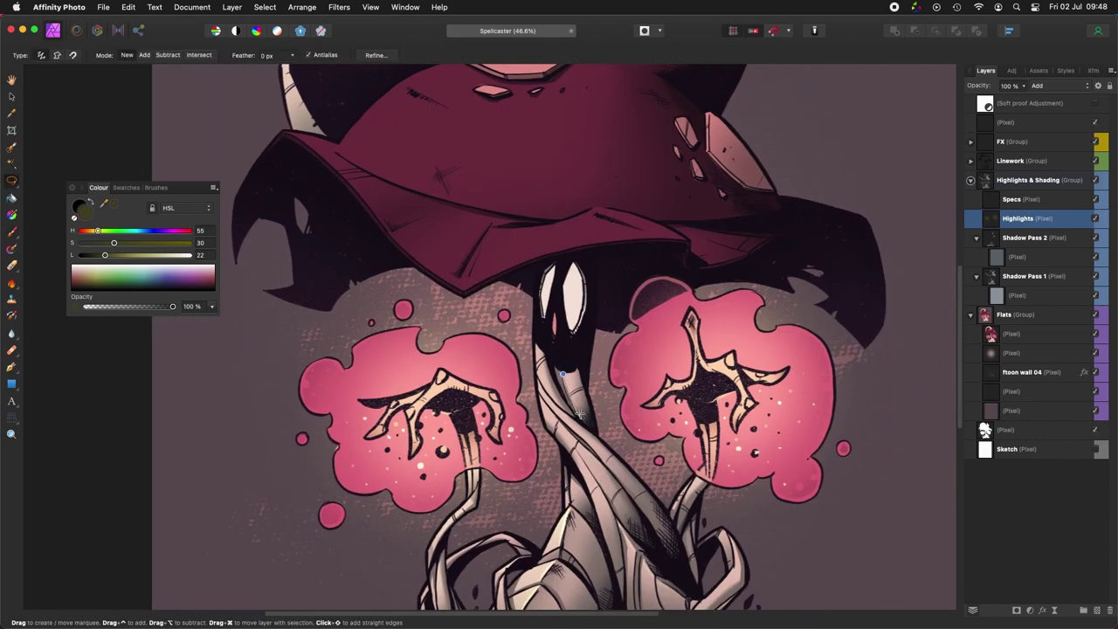
scroll(562, 373, "down", 2)
scroll(563, 373, "right", 2)
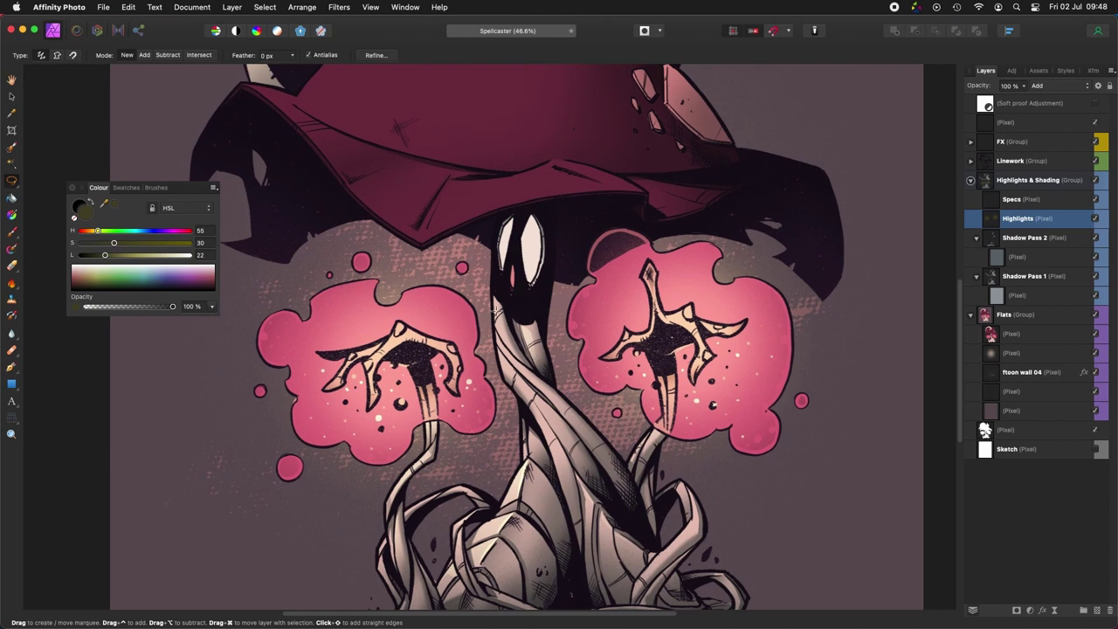
Step: Highlight the upper edges of the looping right-hand root inside lassoed slivers and deselect
key("b")
mouse_move(721, 584)
left_mouse_down()
mouse_move(730, 426)
mouse_move(756, 546)
left_mouse_up()
scroll(756, 546, "down", 3)
scroll(756, 546, "right", 2)
key("l")
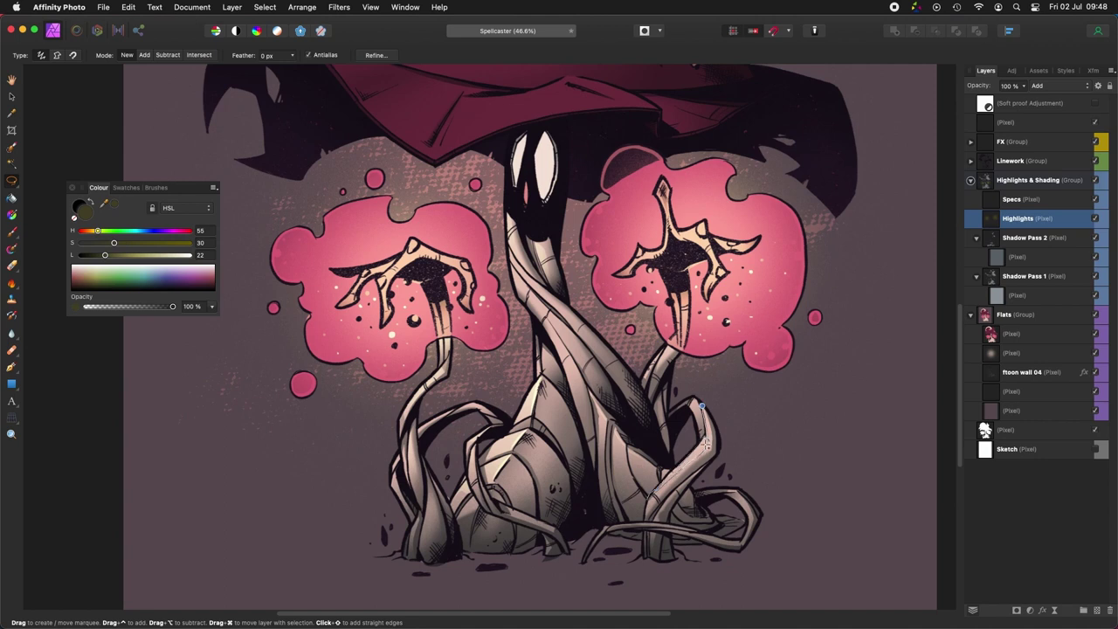
left_click_drag(709, 436, 701, 395)
key("b")
left_click_drag(655, 482, 683, 389)
key("super+d")
mouse_move(776, 425)
left_mouse_down()
mouse_move(813, 421)
mouse_move(779, 445)
left_mouse_up()
Step: Lasso further narrow edges on the stems and roots, brush highlights into them with the 577.2 px brush, and deselect
key("l")
mouse_move(687, 478)
left_mouse_down()
mouse_move(721, 553)
mouse_move(725, 540)
left_mouse_up()
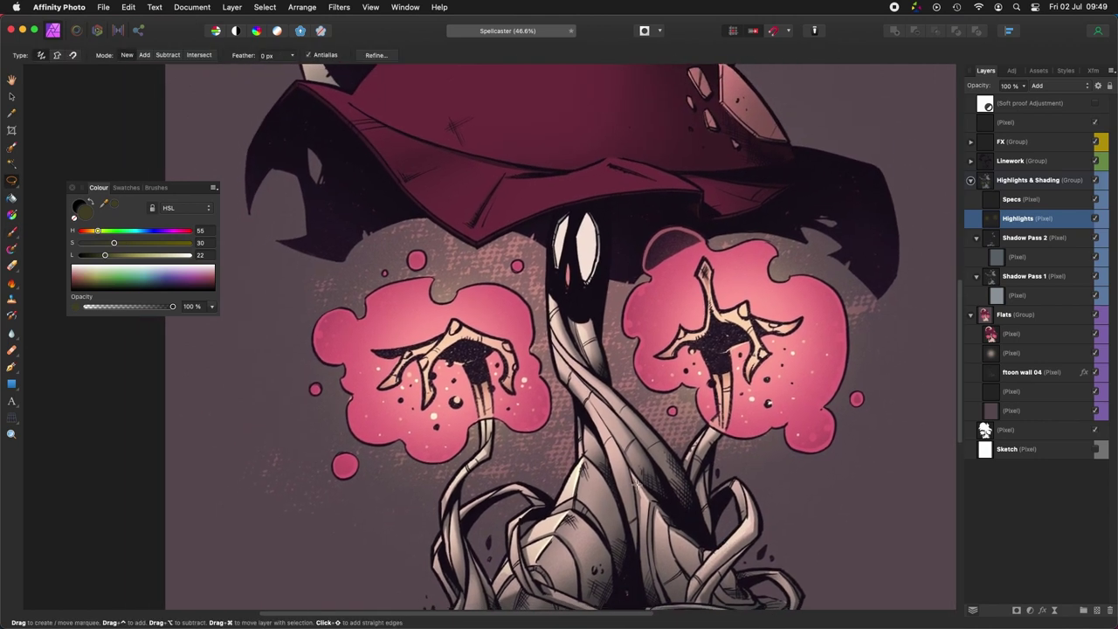
key("b")
left_click_drag(646, 497, 645, 491)
key("super+d")
left_click_drag(646, 481, 627, 519)
key("l")
mouse_move(527, 388)
left_mouse_down()
mouse_move(528, 434)
mouse_move(482, 377)
mouse_move(496, 451)
left_mouse_up()
key("b")
key("super+d")
Step: Lasso more slivers along the twisted trunk, brush highlights into them, and deselect
key("super+Left")
key("super+Left")
key("super+Left")
key("super+Left")
key("super+Left")
key("super+Left")
key("super+Left")
key("super+Left")
key("super+Left")
key("super+Left")
key("l")
mouse_move(631, 323)
left_mouse_down()
mouse_move(574, 425)
mouse_move(524, 458)
mouse_move(564, 375)
left_mouse_up()
scroll(525, 455, "up", 2)
key("b")
key("super+d")
key("super+Right")
key("super+Right")
key("super+Right")
key("super+Right")
key("super+Right")
key("super+Right")
key("super+Right")
key("super+Right")
left_click_drag(506, 345, 589, 451)
Step: Lasso the left edge of the trunk between the clouds and brush a highlight into it
key("l")
left_click_drag(478, 434, 472, 397)
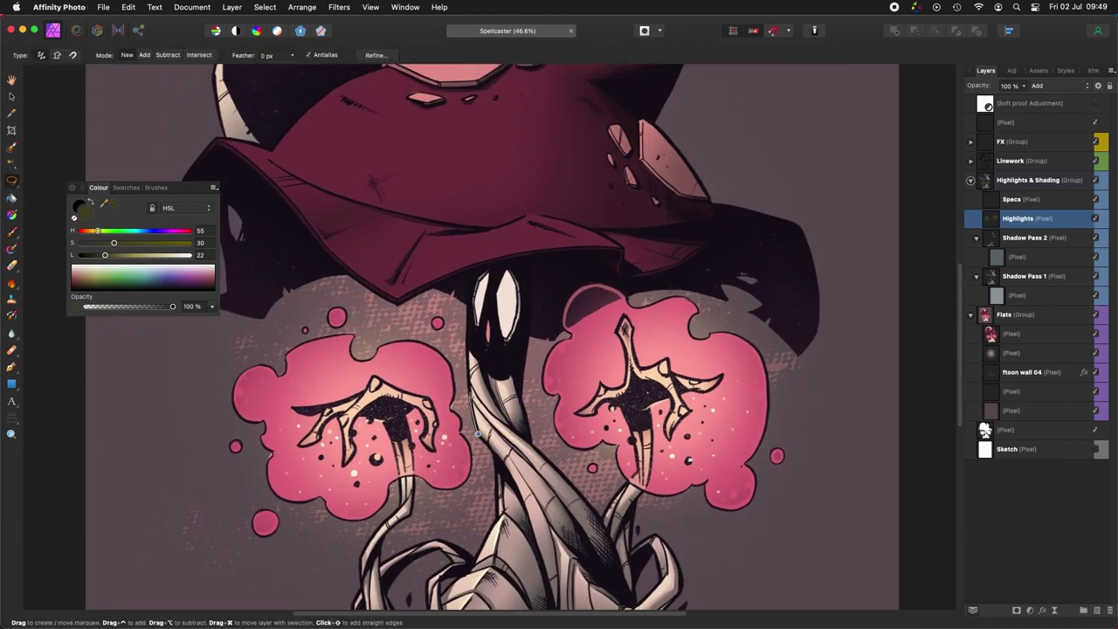
key("b")
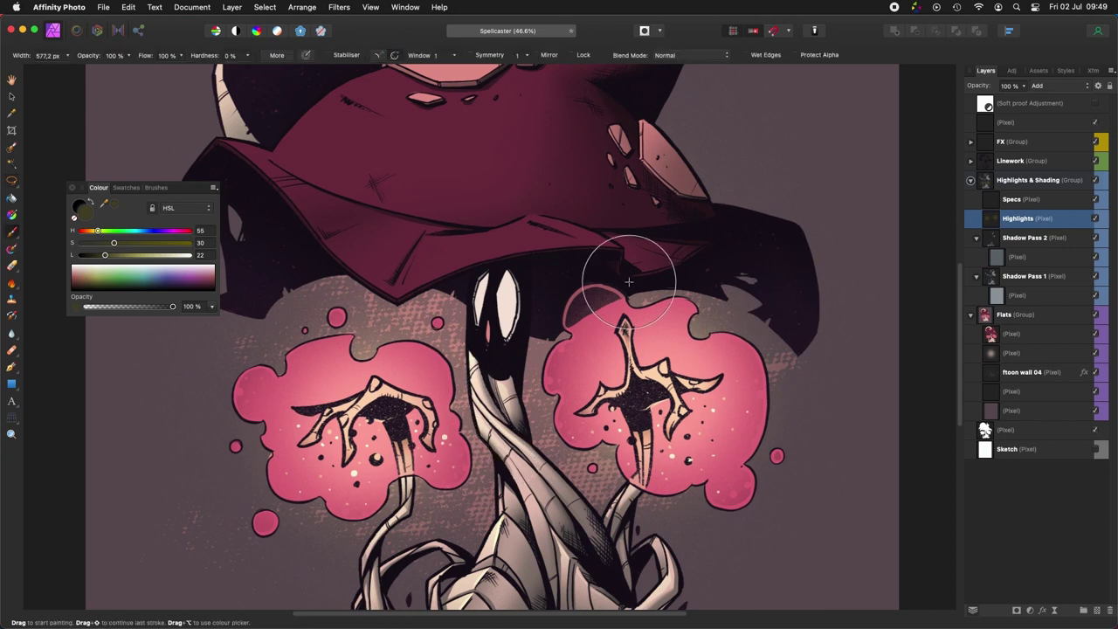
Step: Compare the whole artwork with and without the Highlights layer and save the document
scroll(699, 270, "down", 5)
left_click(1096, 218)
key("super+s")
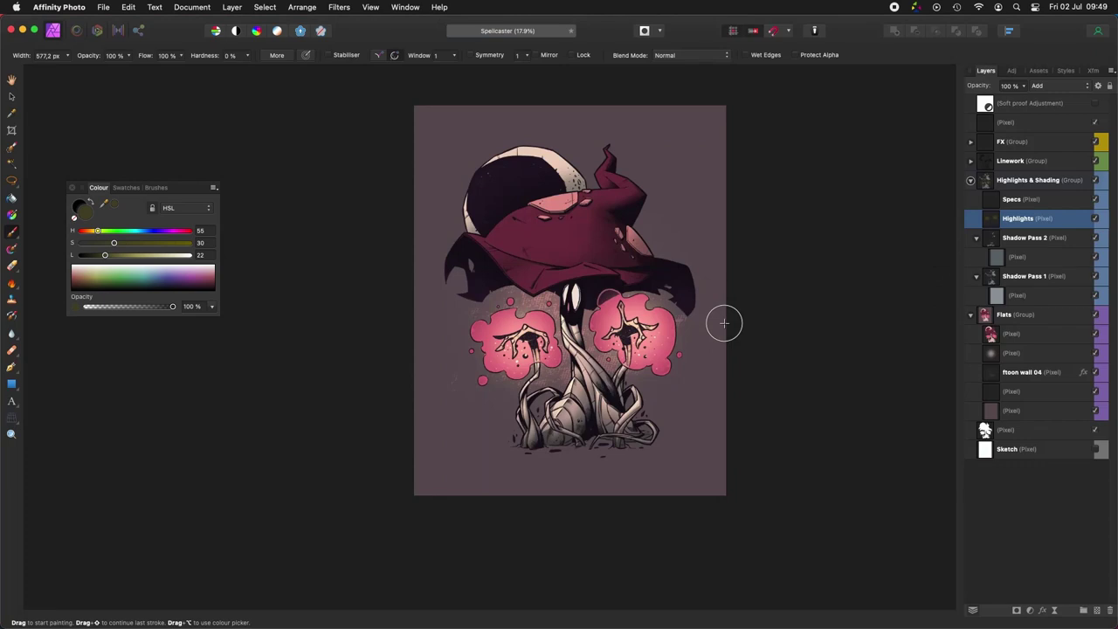
Step: Load the character flats as a selection, invert it, brush the area around the character on Highlights, and deselect
left_click_drag(723, 322, 646, 340)
scroll(587, 318, "up", 1)
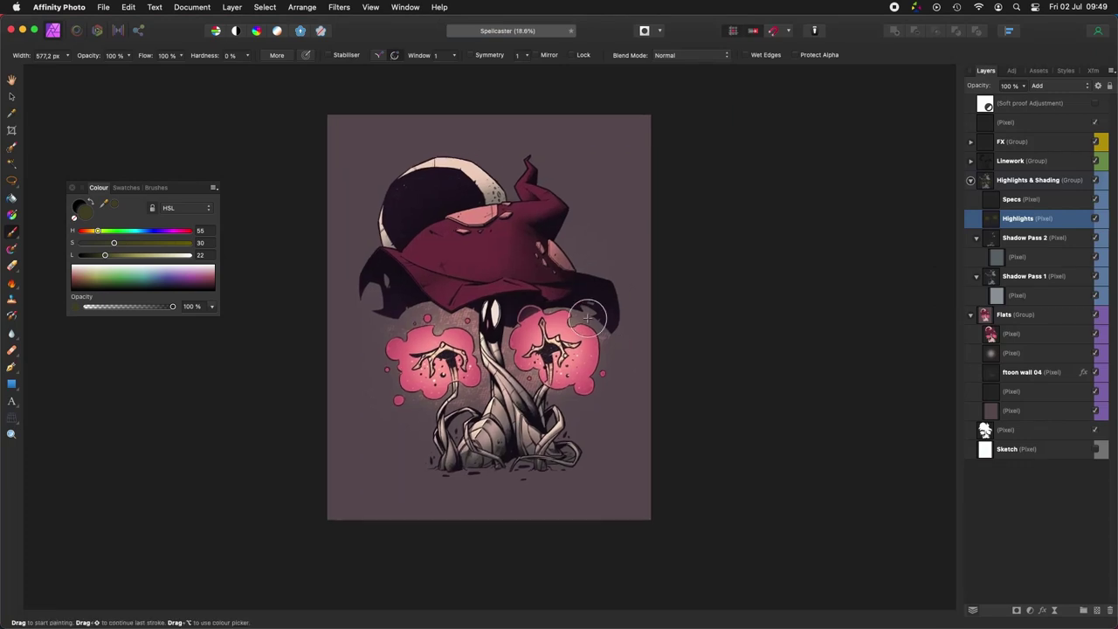
left_click(994, 337, "super")
key("super+shift+i")
scroll(482, 333, "up", 1)
left_click_drag(483, 348, 491, 348)
key("super+d")
Step: Duplicate the Highlights layer, move the copy above the Linework group, and clear its contents
scroll(573, 370, "down", 2)
scroll(530, 377, "up", 2)
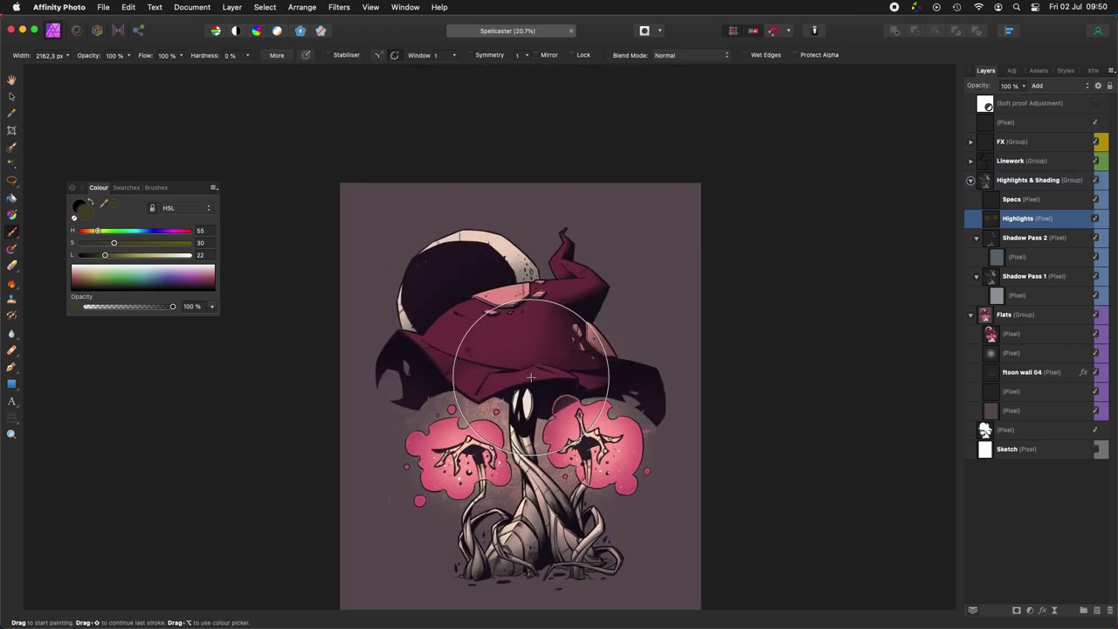
key("super+j")
left_click_drag(1015, 218, 995, 154)
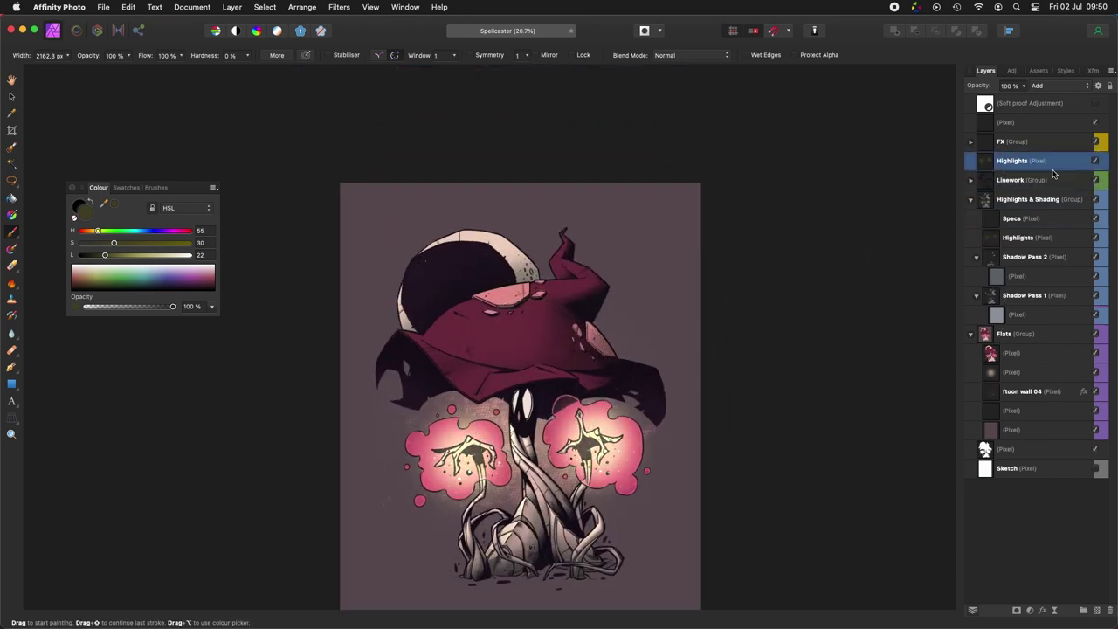
Step: Try a glow over both lassoed eyes with the 261.4 px brush on the upper Highlights layer
key("l")
scroll(631, 395, "up", 6)
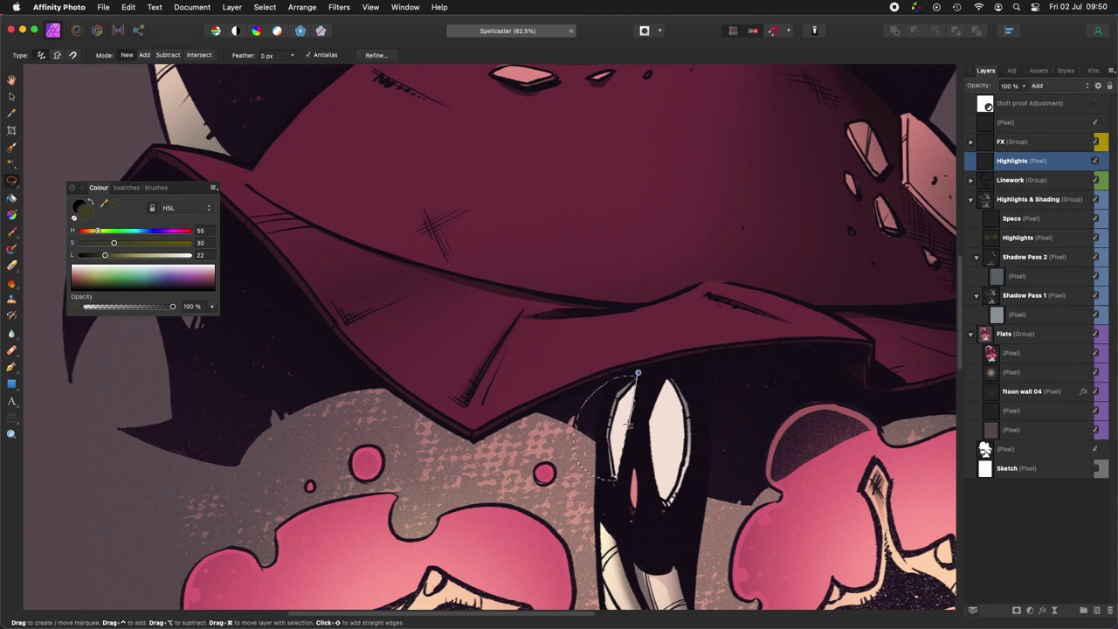
scroll(627, 423, "right", 3)
scroll(627, 423, "down", 1)
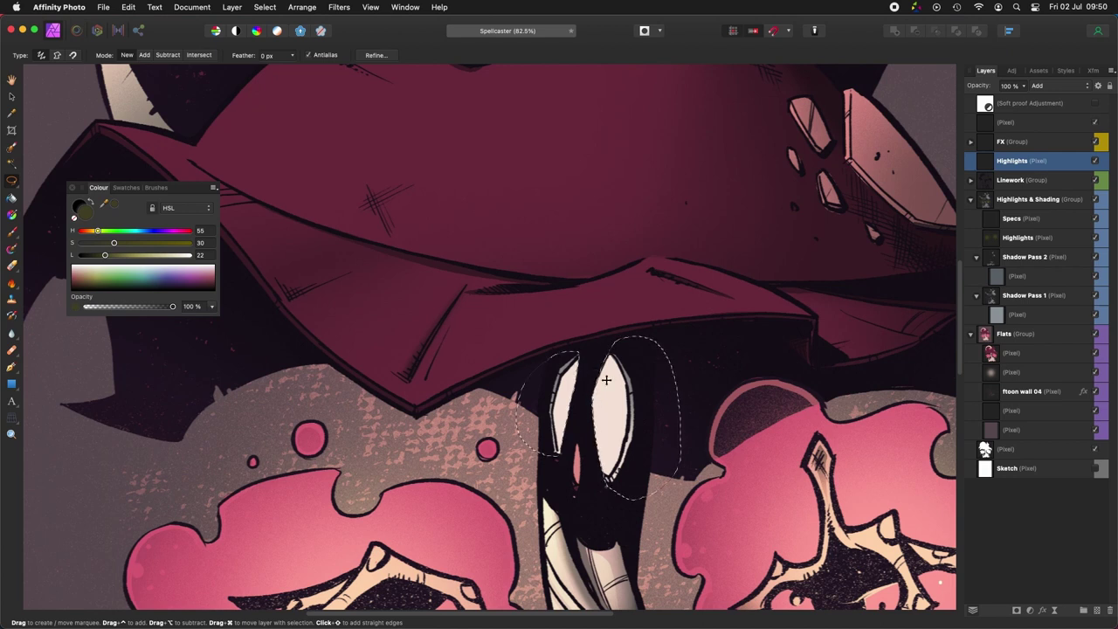
key("b")
scroll(606, 380, "down", 2)
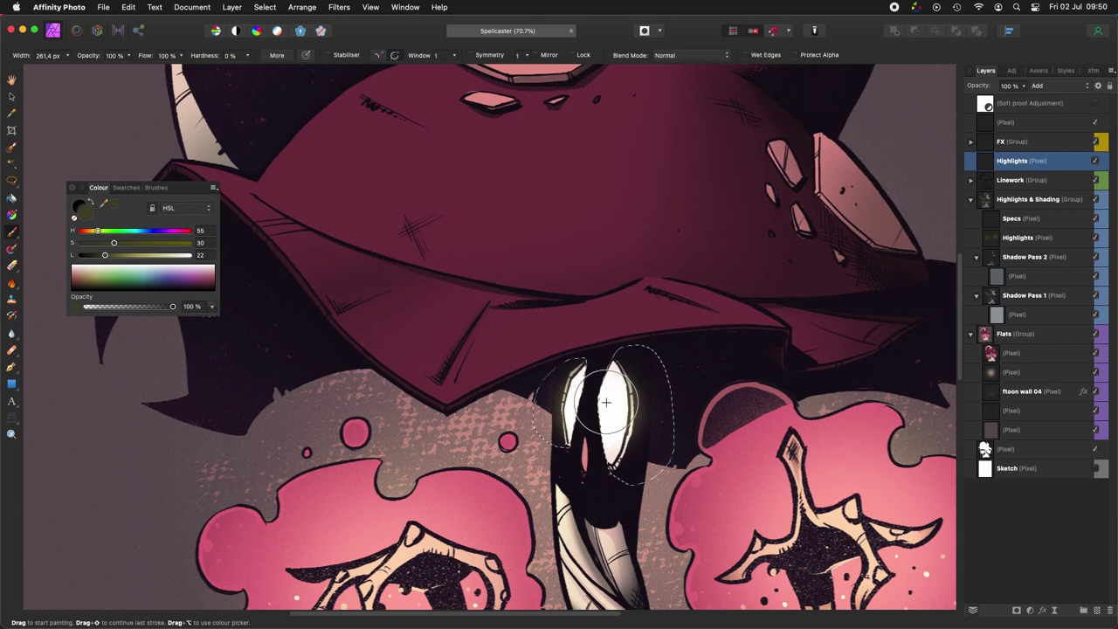
scroll(599, 401, "down", 5)
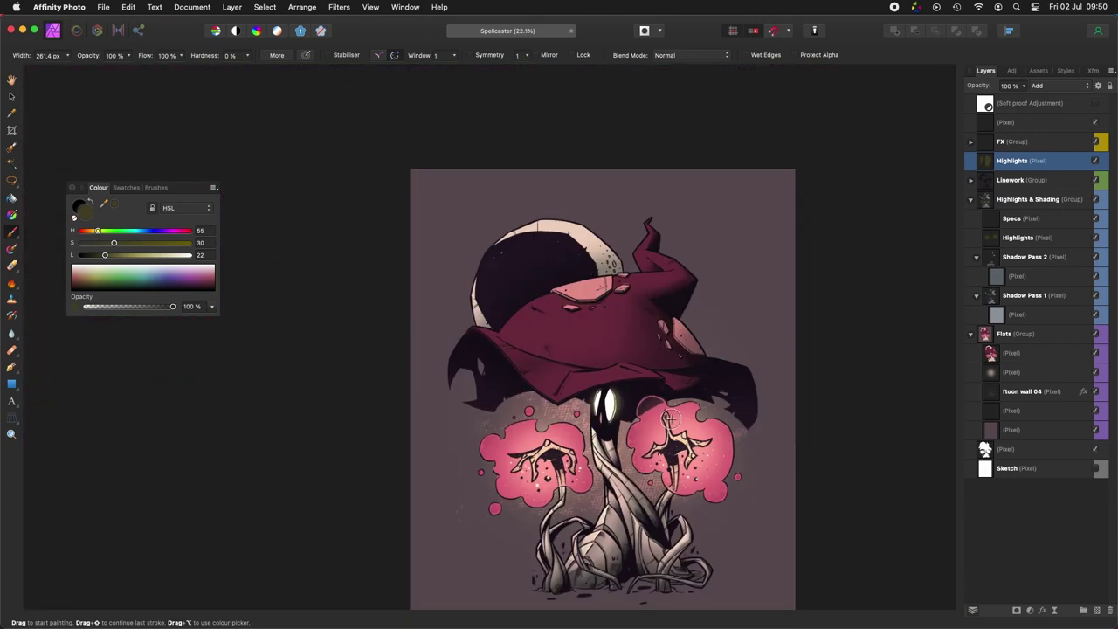
scroll(601, 404, "up", 5)
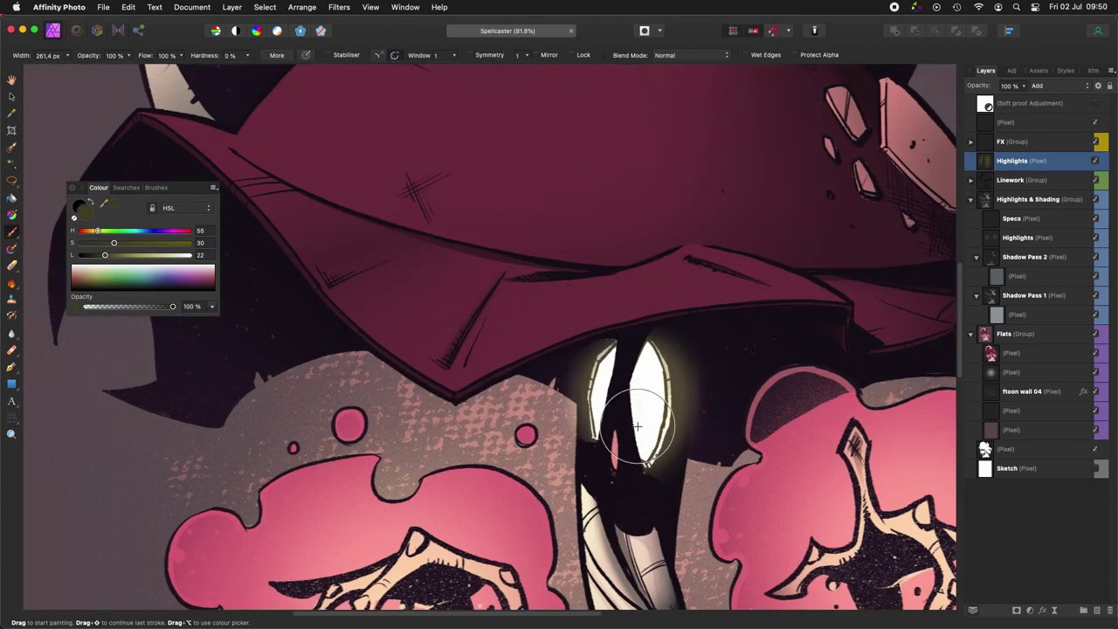
scroll(638, 426, "down", 5)
scroll(646, 424, "up", 6)
Step: Lasso wider areas around both eyes and brush a glow into them with a 330.4 px brush
key("l")
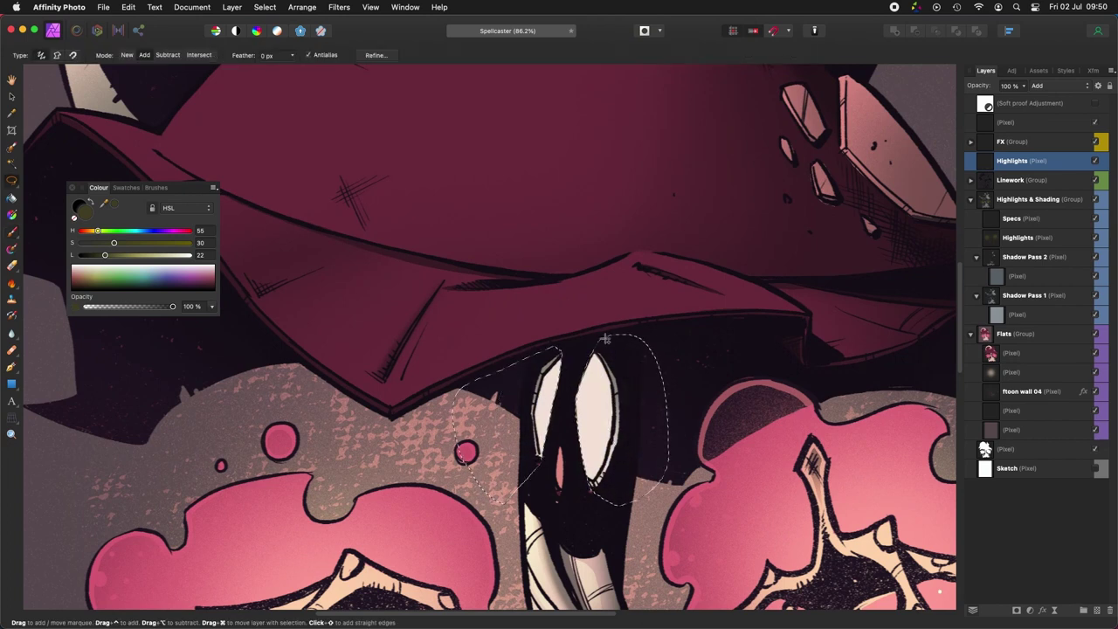
scroll(638, 468, "up", 1)
key("b")
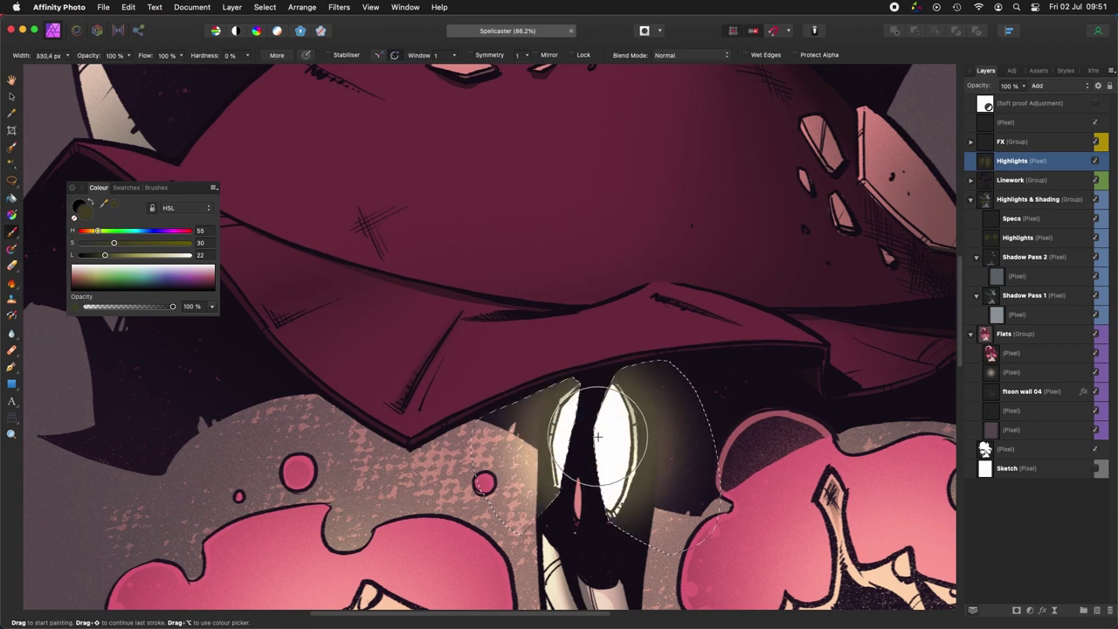
scroll(597, 437, "down", 5)
scroll(550, 419, "up", 3)
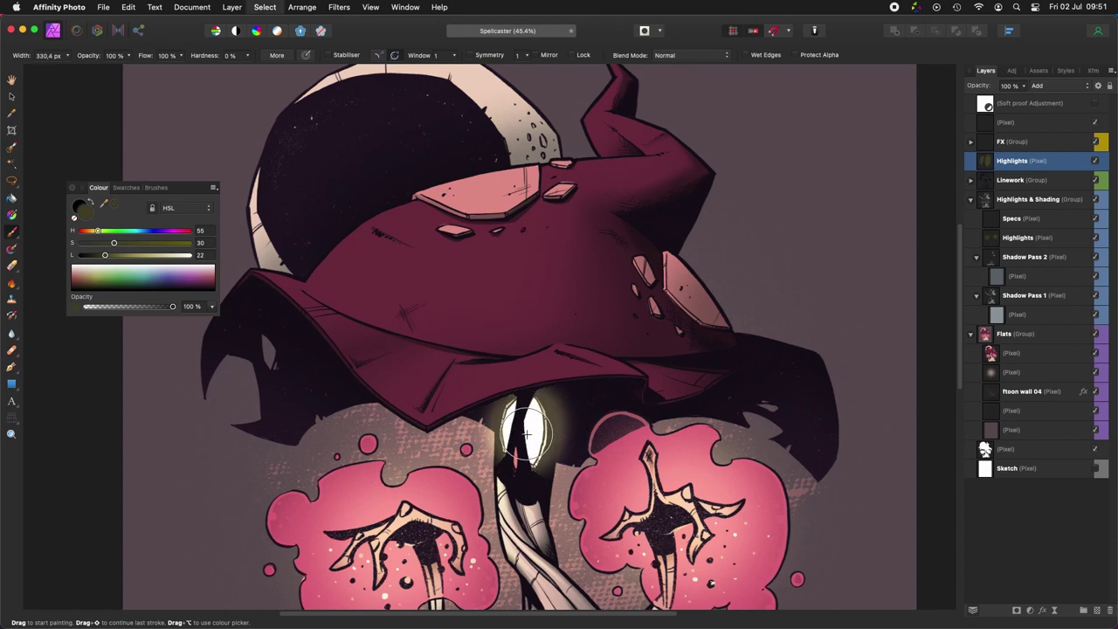
Step: Undo the eye glow and repaint it more tightly around the eyes inside the same selection
scroll(629, 419, "down", 4)
scroll(627, 400, "up", 4)
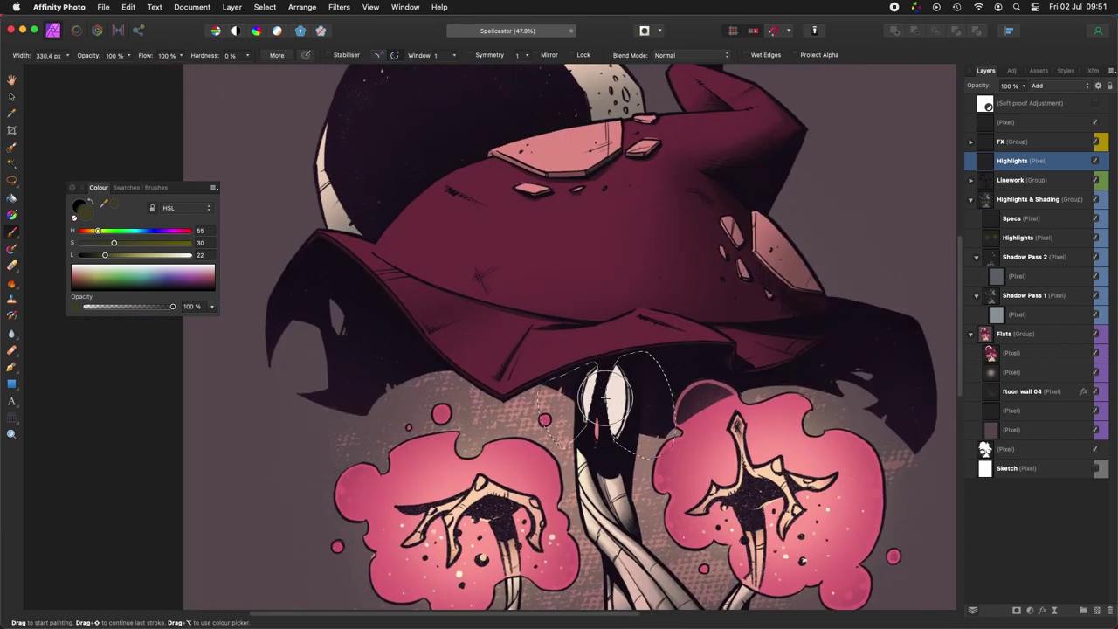
scroll(608, 400, "up", 2)
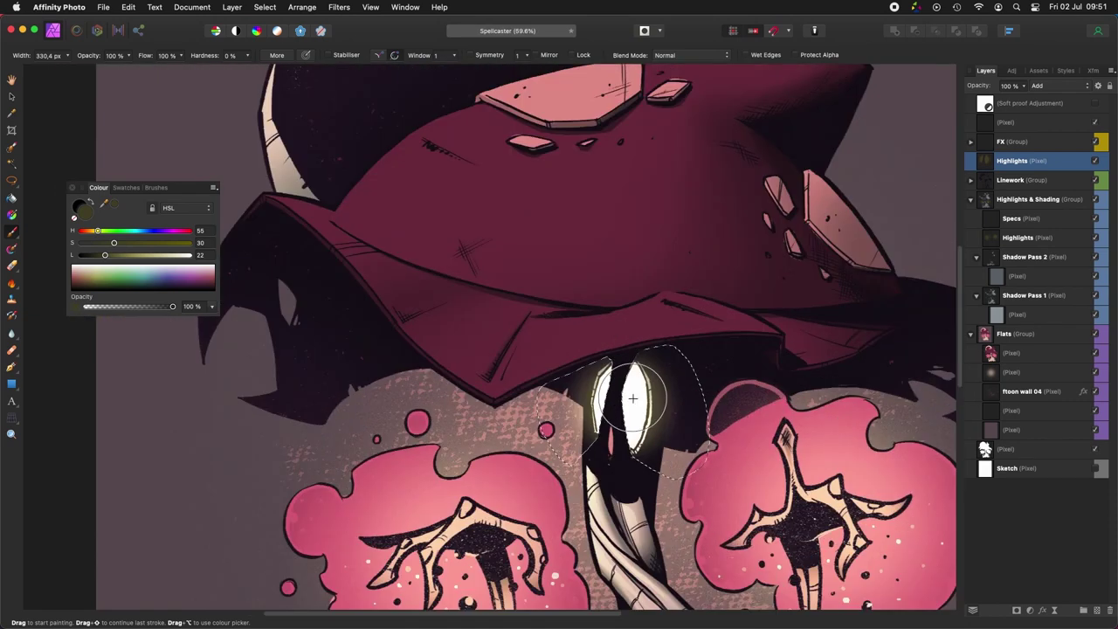
Step: Clear the selection around the eyes and check the eye glow against the whole character
key("super+d")
scroll(594, 485, "down", 4)
scroll(546, 393, "up", 3)
key("e")
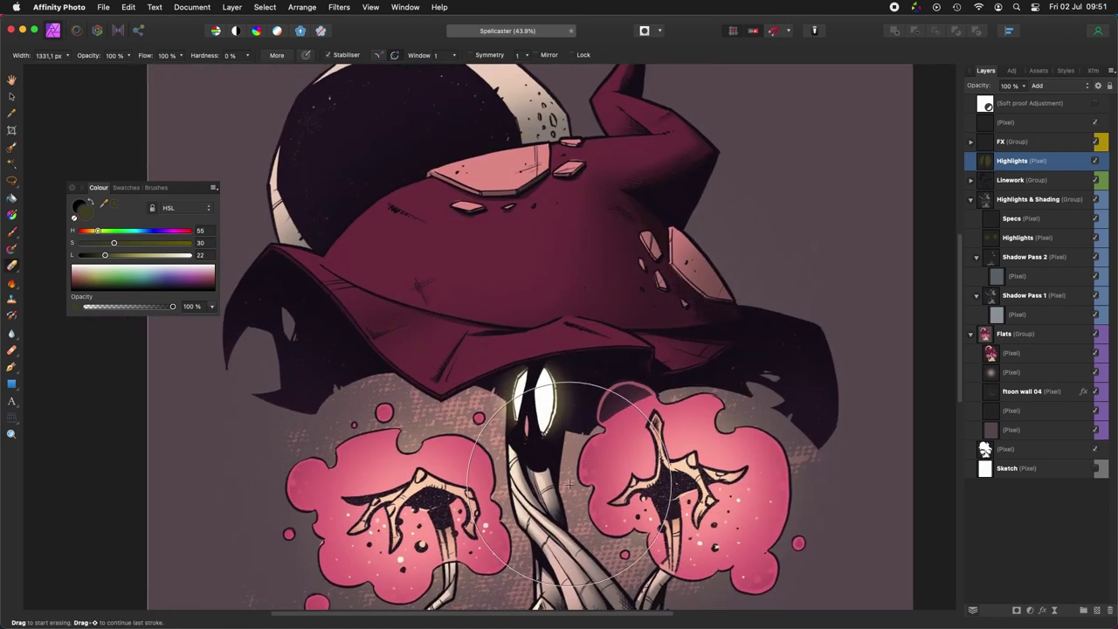
scroll(484, 379, "down", 4)
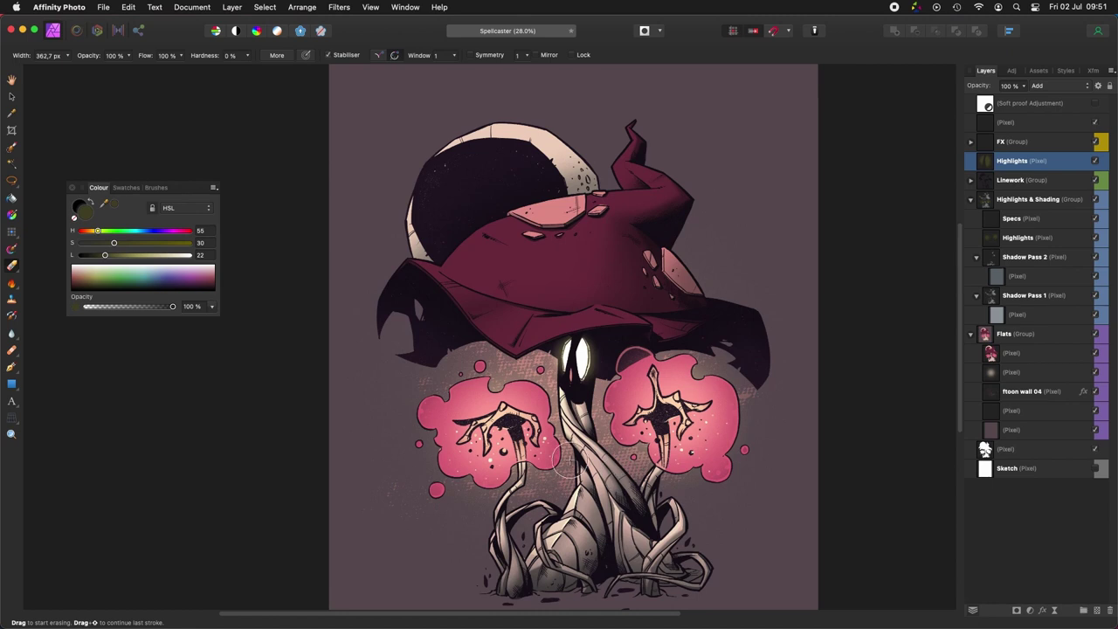
scroll(651, 421, "up", 4)
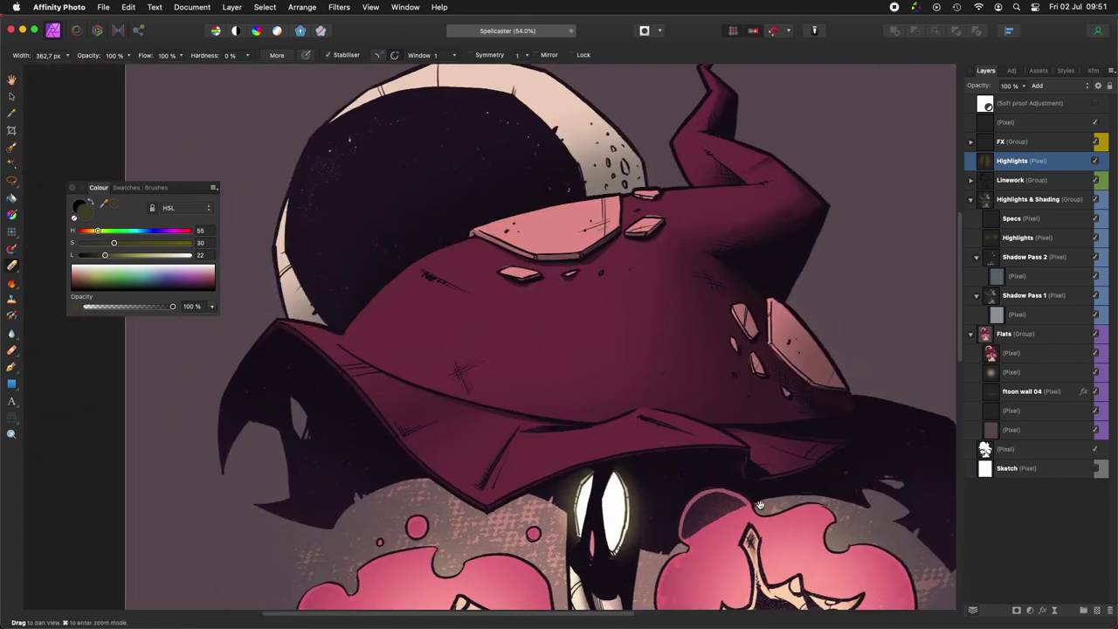
Step: On the Highlights layer inside Highlights & Shading, lasso the thin sliver of the hat's brim fold and brush a highlight into it
left_click_drag(760, 505, 805, 524)
scroll(743, 452, "up", 2)
key("l")
mouse_move(664, 504)
left_mouse_down()
mouse_move(626, 519)
mouse_move(522, 468)
left_mouse_up()
left_click(1018, 239)
scroll(611, 515, "down", 1)
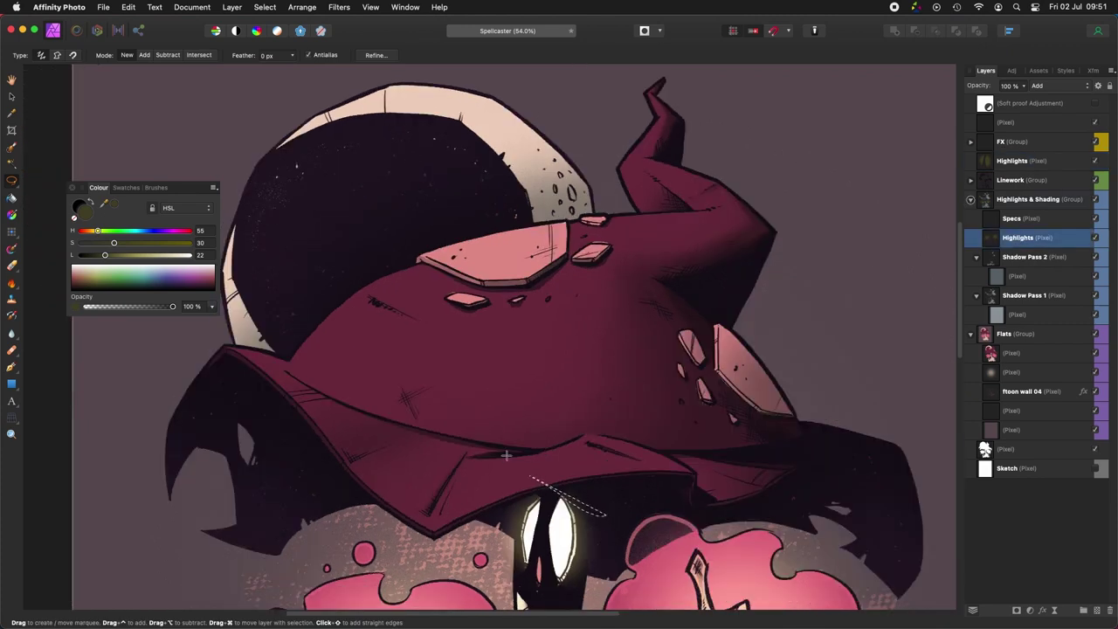
scroll(479, 439, "down", 4)
left_click(437, 383)
key("e")
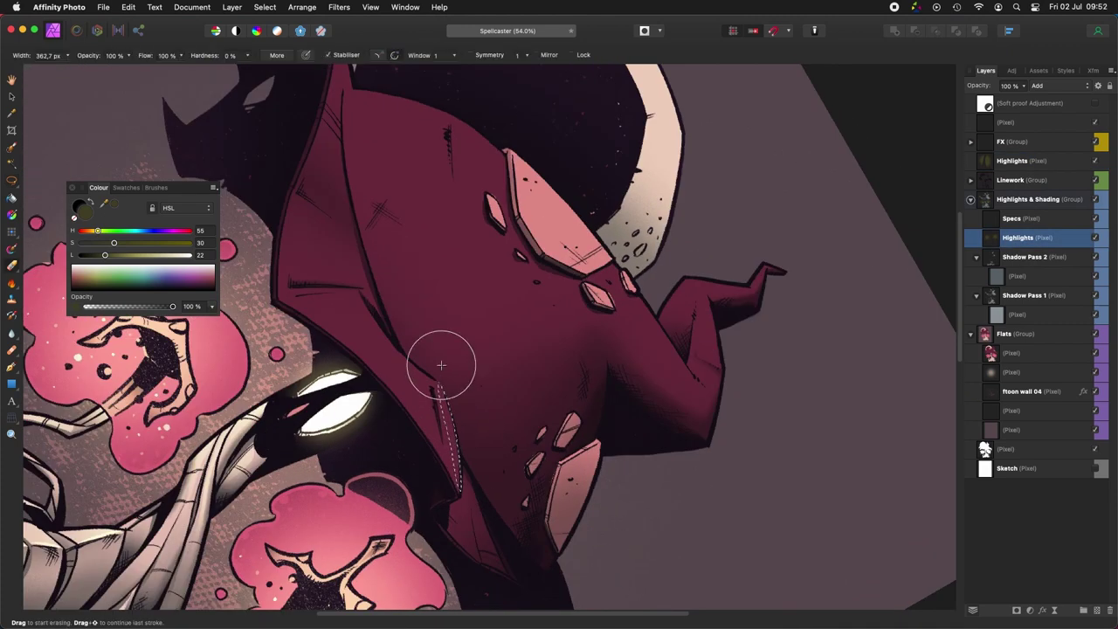
key("b")
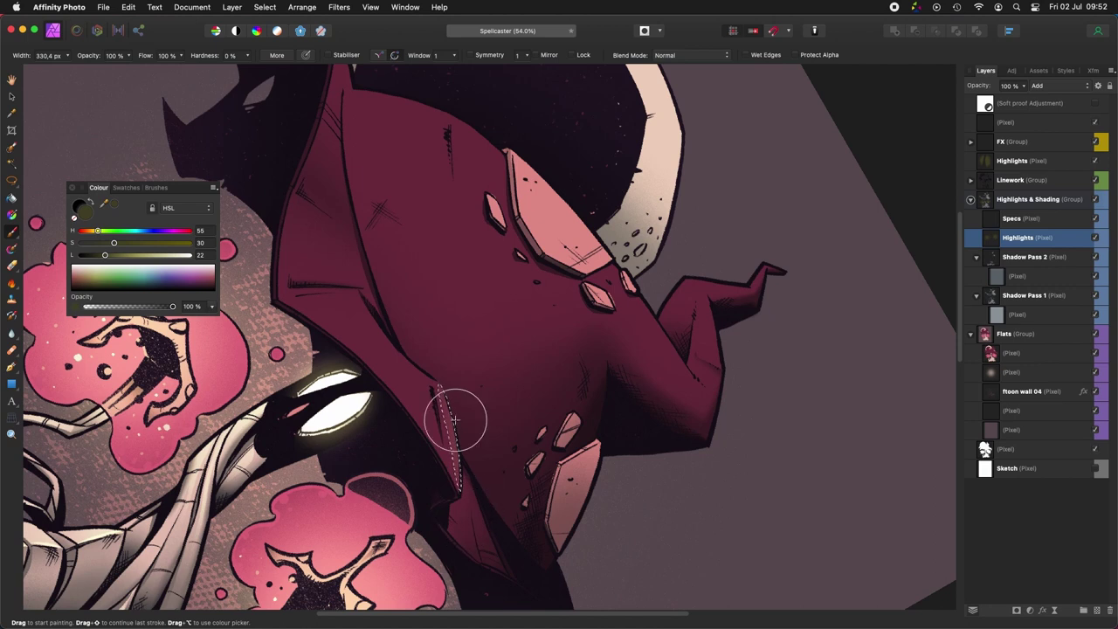
left_click_drag(455, 420, 478, 532)
key("super+d")
Step: Lasso the front brim section above the eyes, brush a soft highlight into it with a 502.4 px brush, and deselect
scroll(623, 486, "up", 11)
key("l")
left_click_drag(620, 489, 587, 531)
scroll(587, 531, "down", 2)
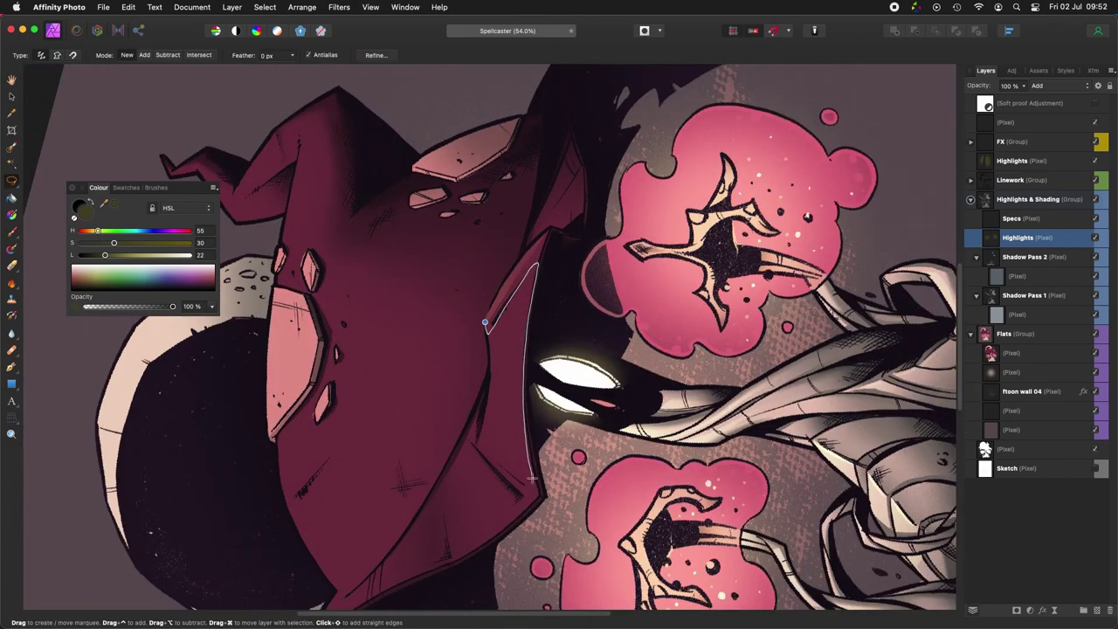
left_click_drag(480, 322, 490, 474)
key("b")
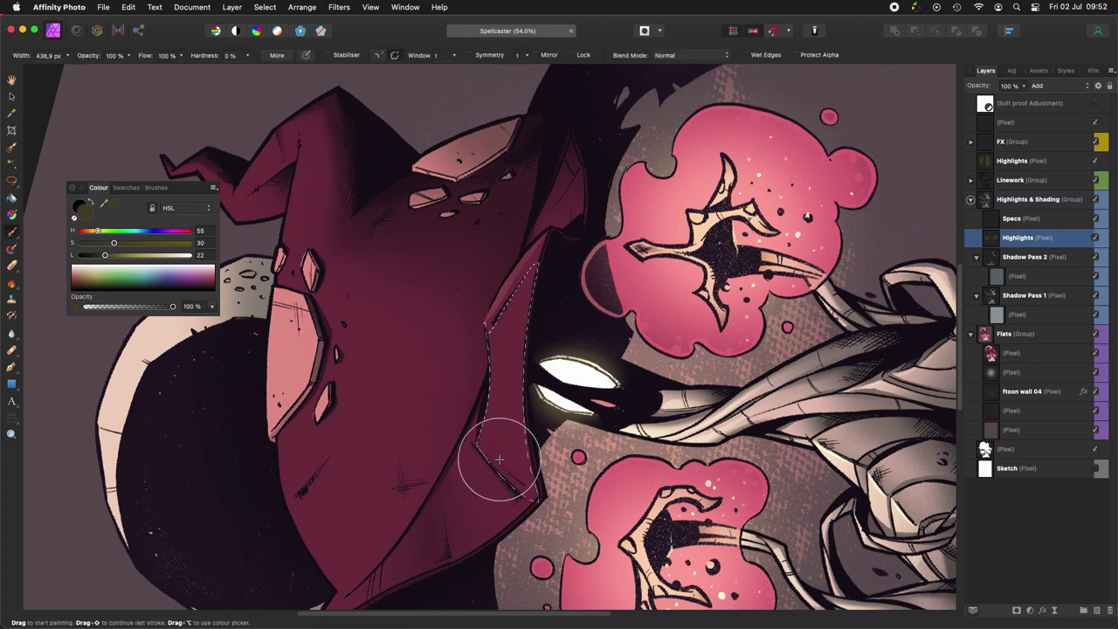
key("]")
left_click_drag(465, 296, 462, 539)
key("super+d")
scroll(591, 459, "down", 5)
scroll(626, 434, "down", 5)
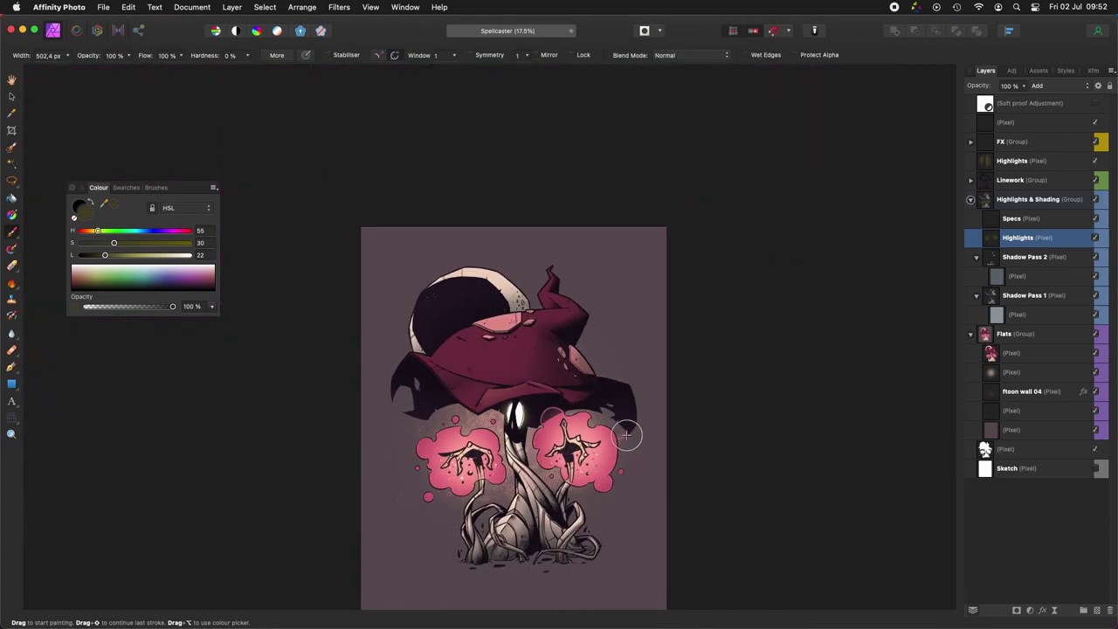
Step: Lasso the brim panel beside the front fold and try a highlight in it with the 502.4 px brush
scroll(443, 379, "up", 4)
scroll(438, 378, "up", 3)
left_click_drag(437, 376, 538, 424)
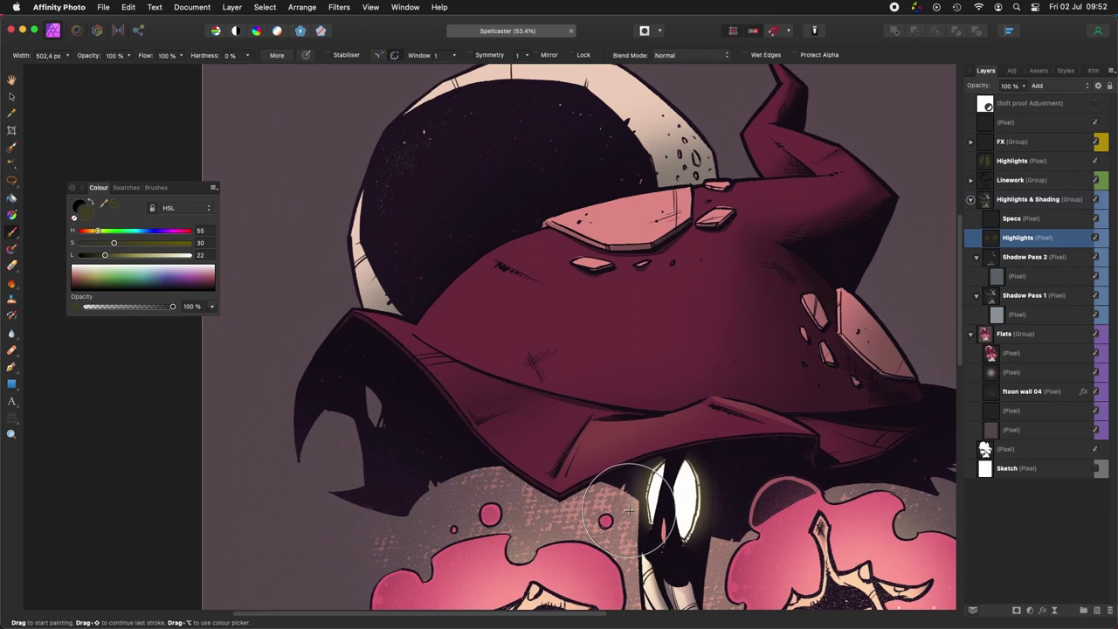
key("l")
scroll(552, 472, "down", 1)
scroll(552, 472, "down", 5)
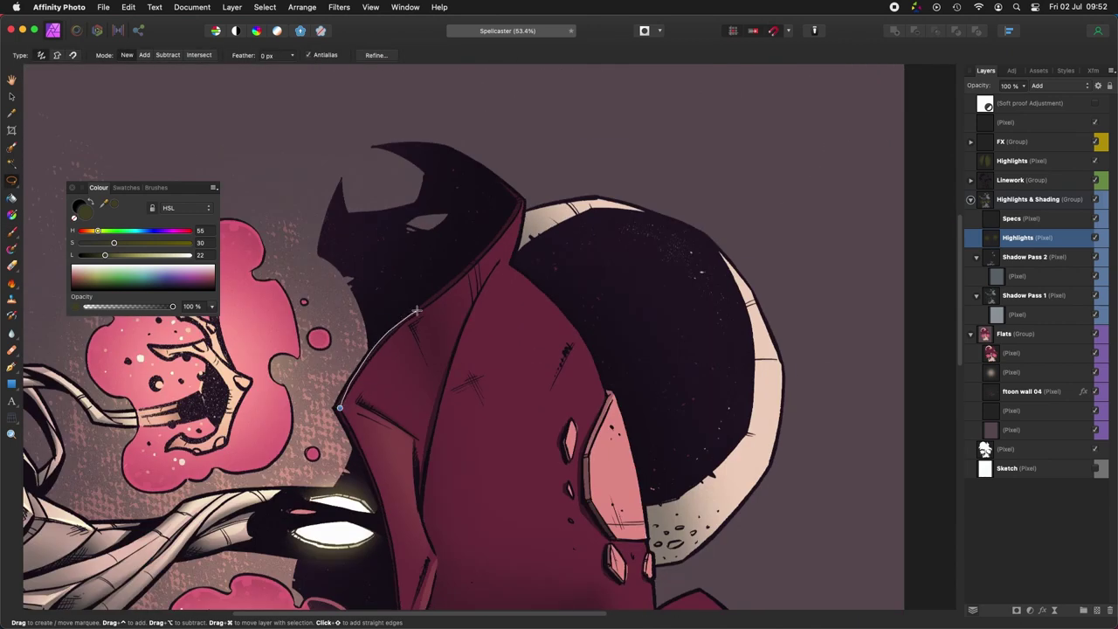
key("b")
scroll(374, 342, "down", 4)
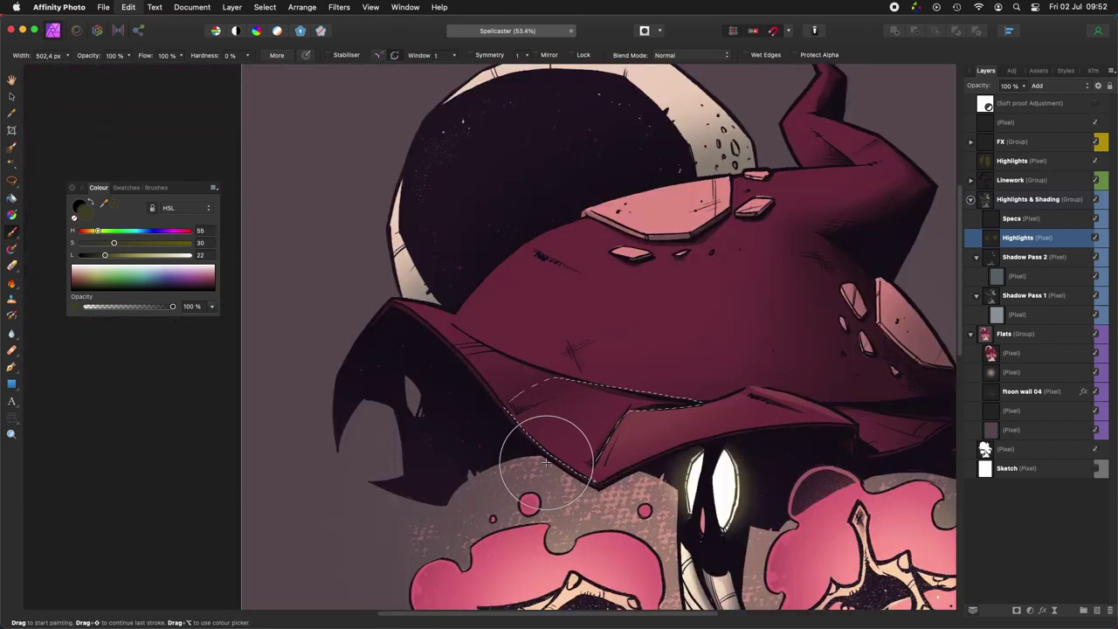
scroll(658, 377, "down", 5)
scroll(653, 393, "up", 5)
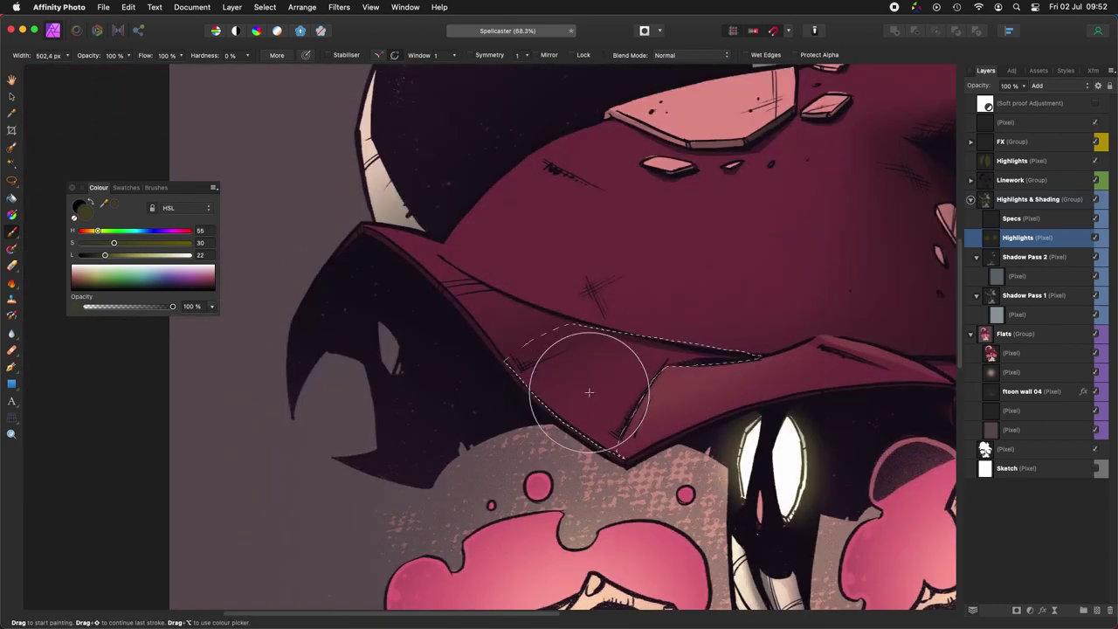
scroll(588, 393, "up", 4)
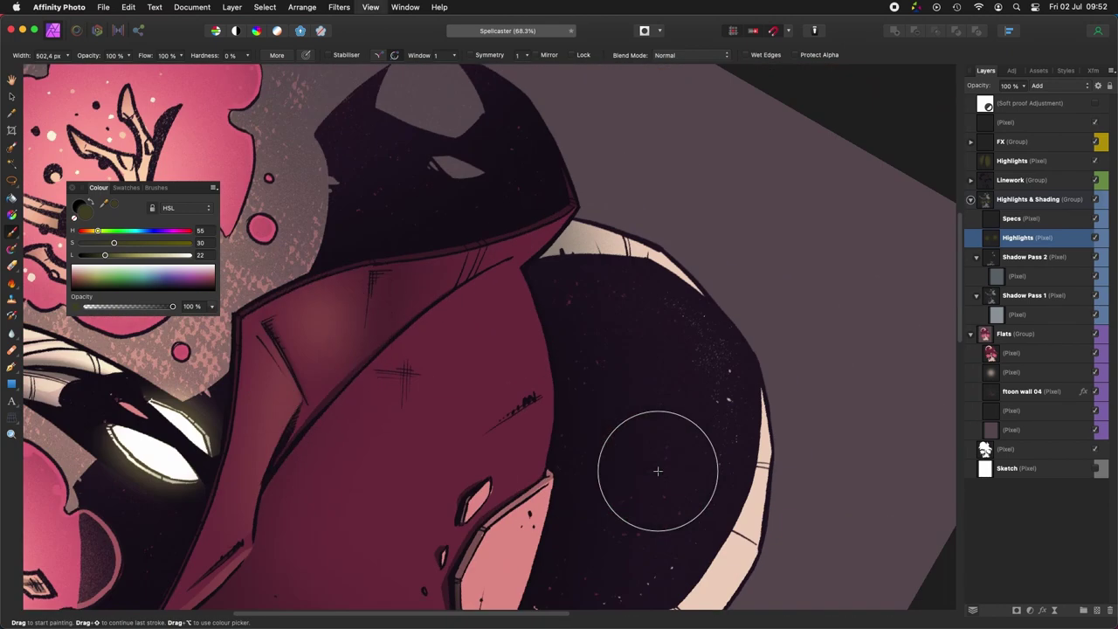
Step: Undo the brim panel highlight, repaint it more tightly with a 363 px brush, and deselect
key("super+z")
mouse_move(342, 354)
left_mouse_down()
mouse_move(379, 387)
mouse_move(406, 439)
left_mouse_up()
key("bracketleft")
key("bracketleft")
key("super+z")
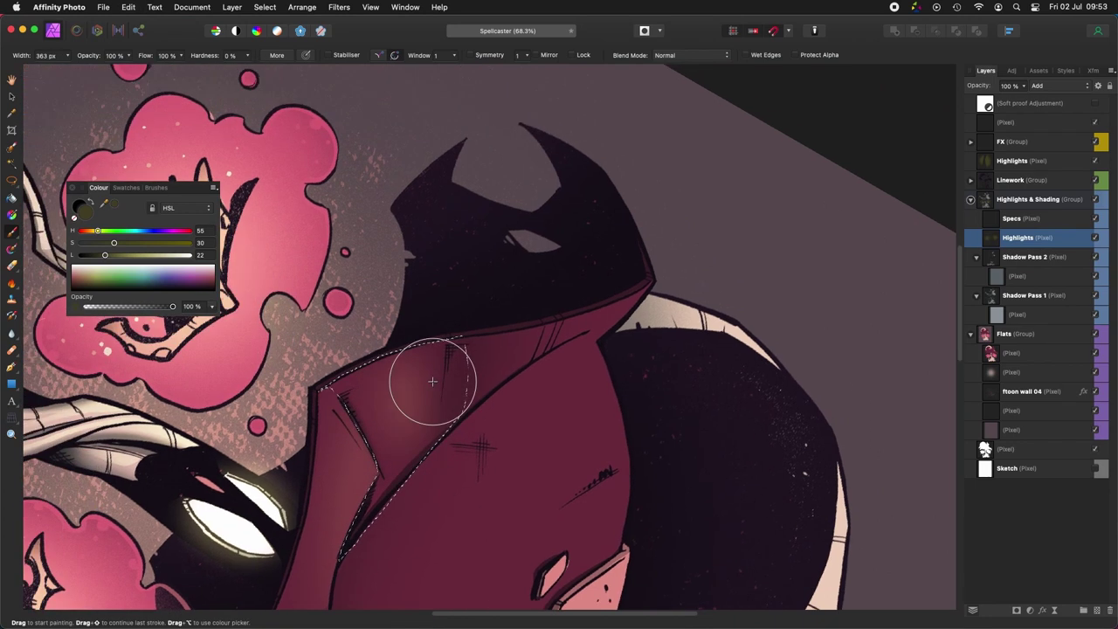
left_click_drag(433, 381, 398, 390)
scroll(569, 506, "up", 1)
key("super+d")
Step: Lasso the outer end of the brim and try a highlight toward its pointed corner with the 363 px brush
key("l")
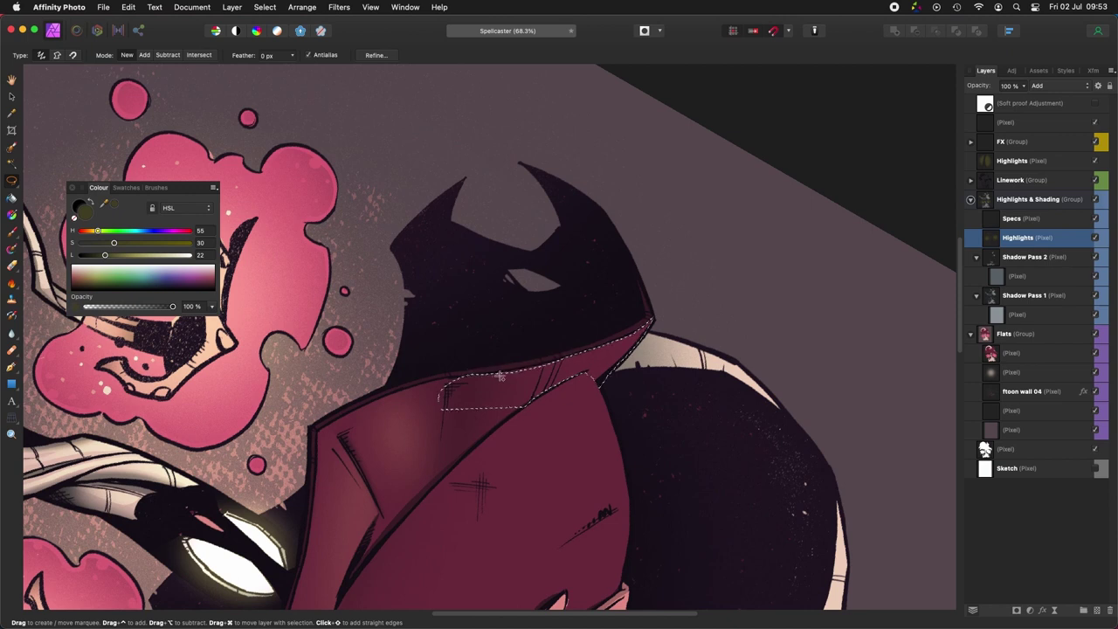
key("b")
left_click_drag(593, 384, 637, 358)
key("super+z")
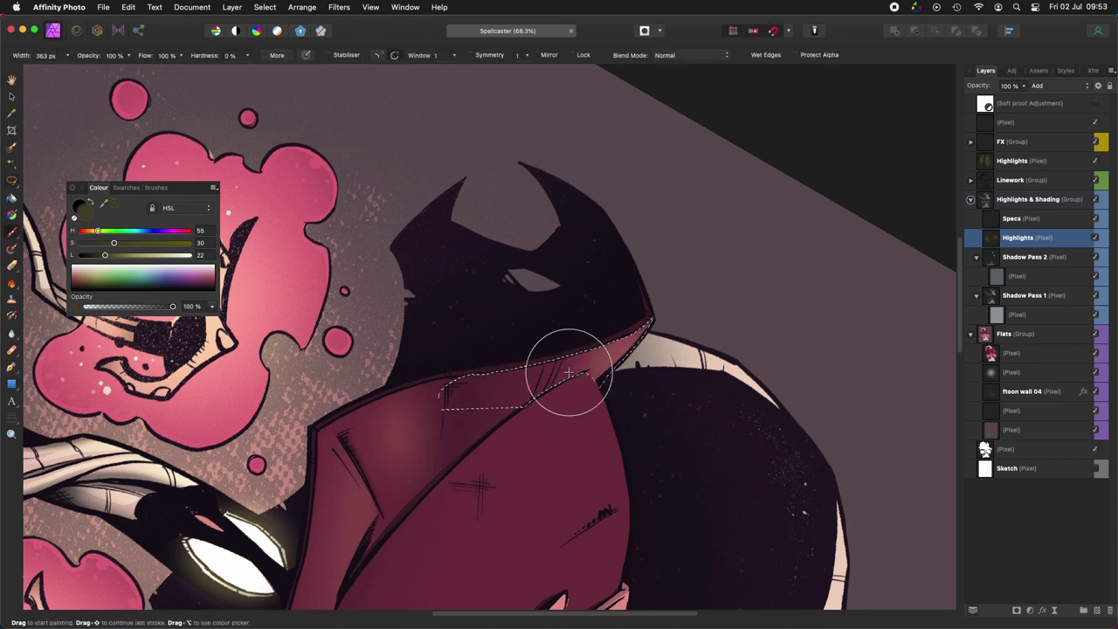
left_click_drag(568, 373, 644, 363)
scroll(734, 287, "down", 5)
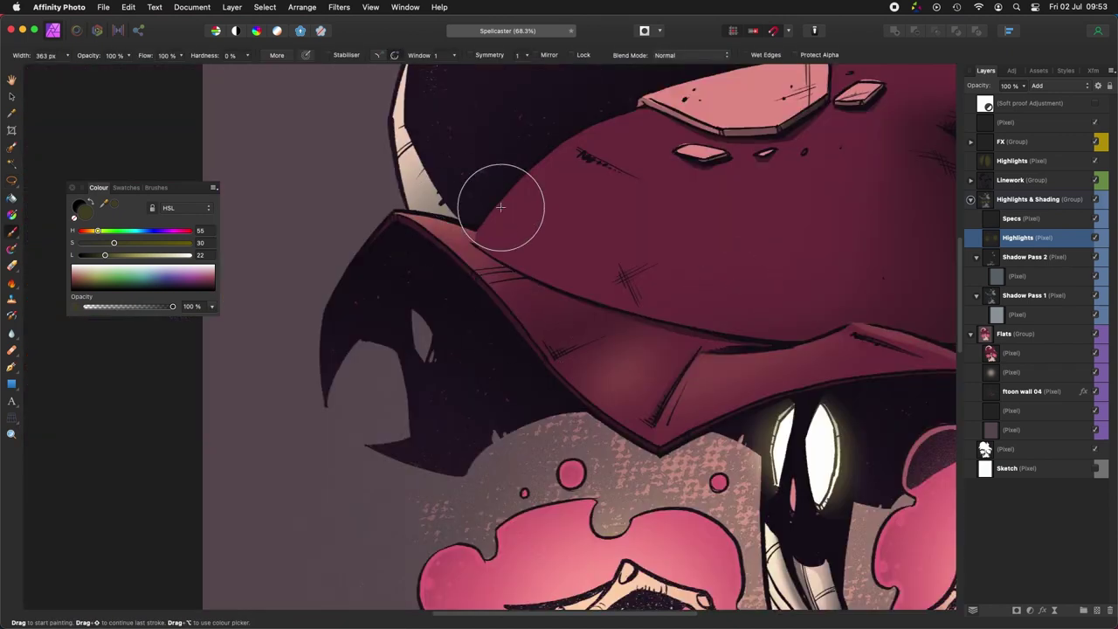
Step: Compare the brim highlights against the whole illustration and undo the one at the brim's outer end
scroll(483, 358, "down", 5)
scroll(483, 358, "down", 3)
scroll(479, 359, "up", 5)
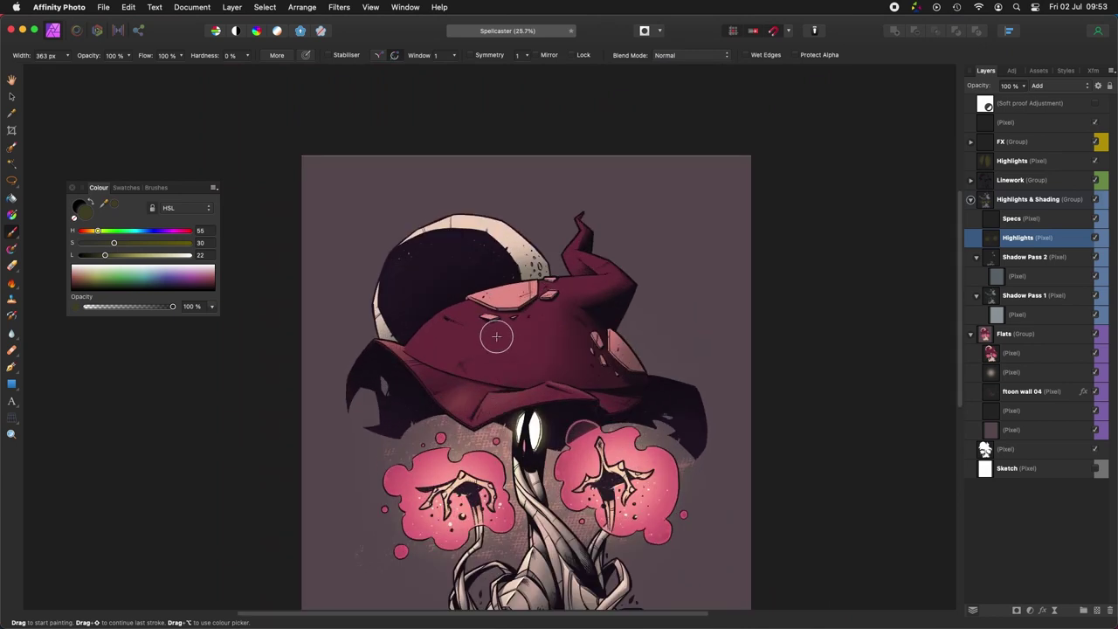
scroll(492, 358, "down", 5)
scroll(580, 327, "up", 5)
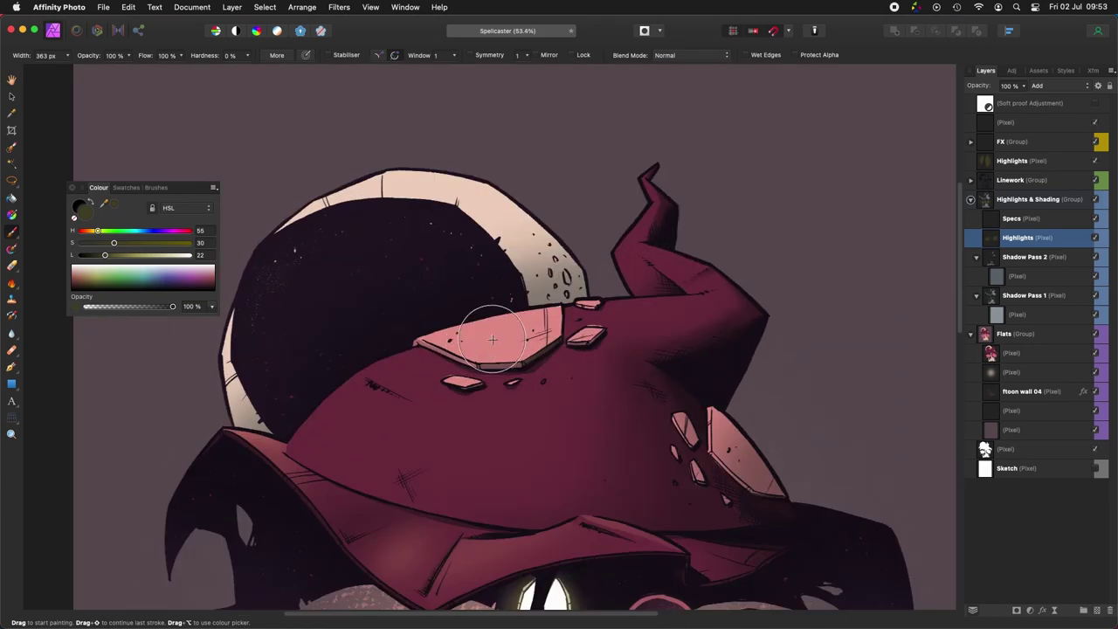
scroll(493, 339, "down", 6)
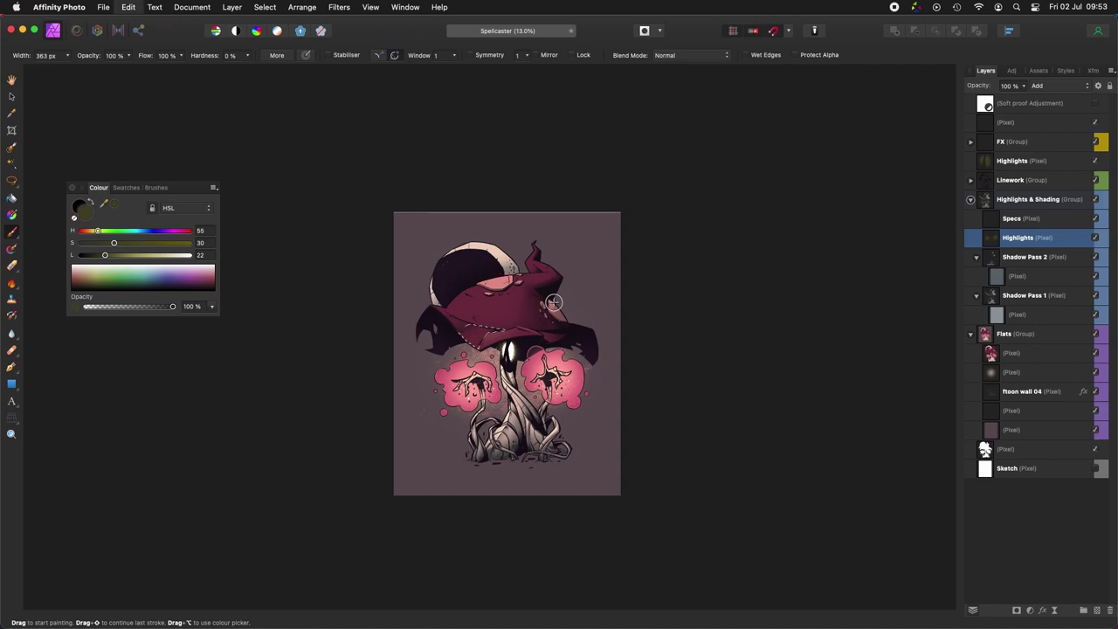
scroll(549, 302, "up", 4)
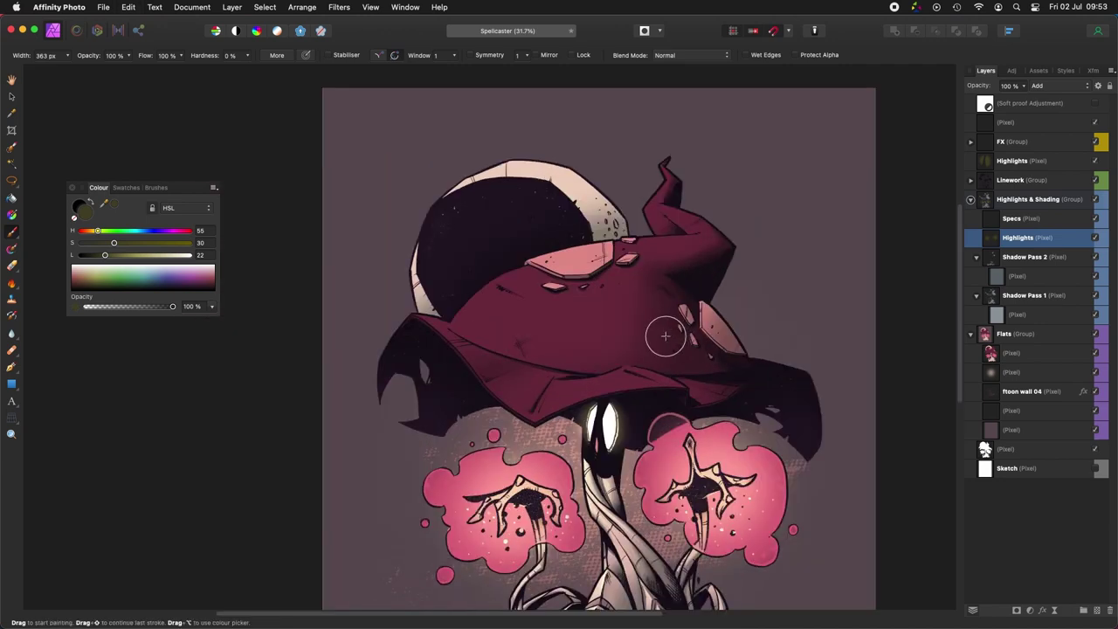
Step: Lasso the inner facets of the hat's curled tip, brush highlights into them with a 480.1 px brush, and deselect
scroll(668, 202, "up", 3)
left_click_drag(657, 198, 505, 308)
key("l")
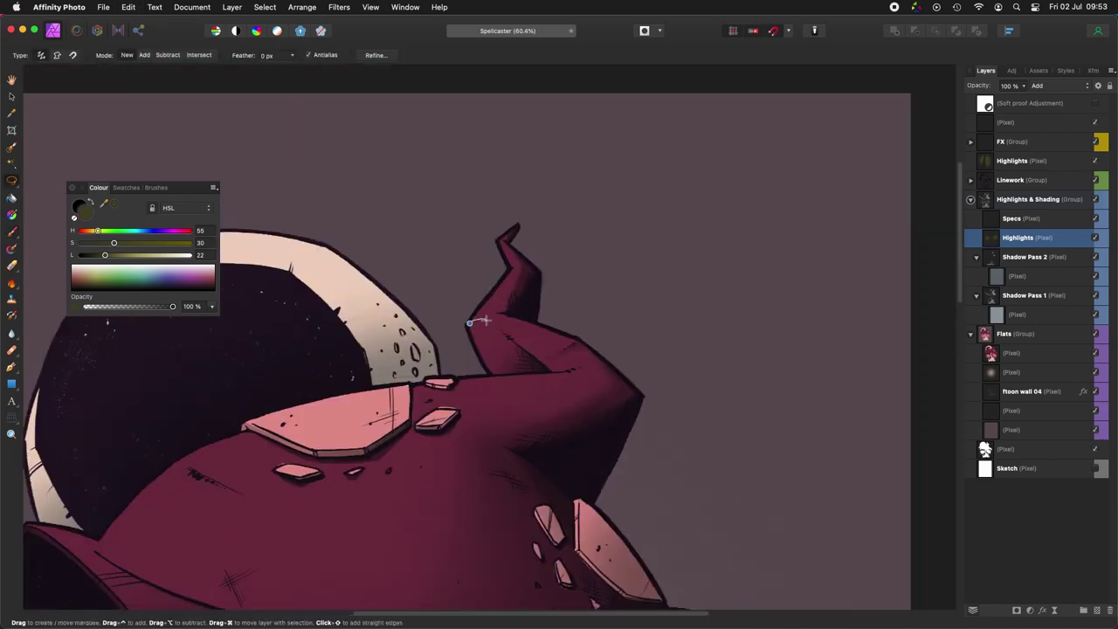
scroll(489, 389, "up", 3)
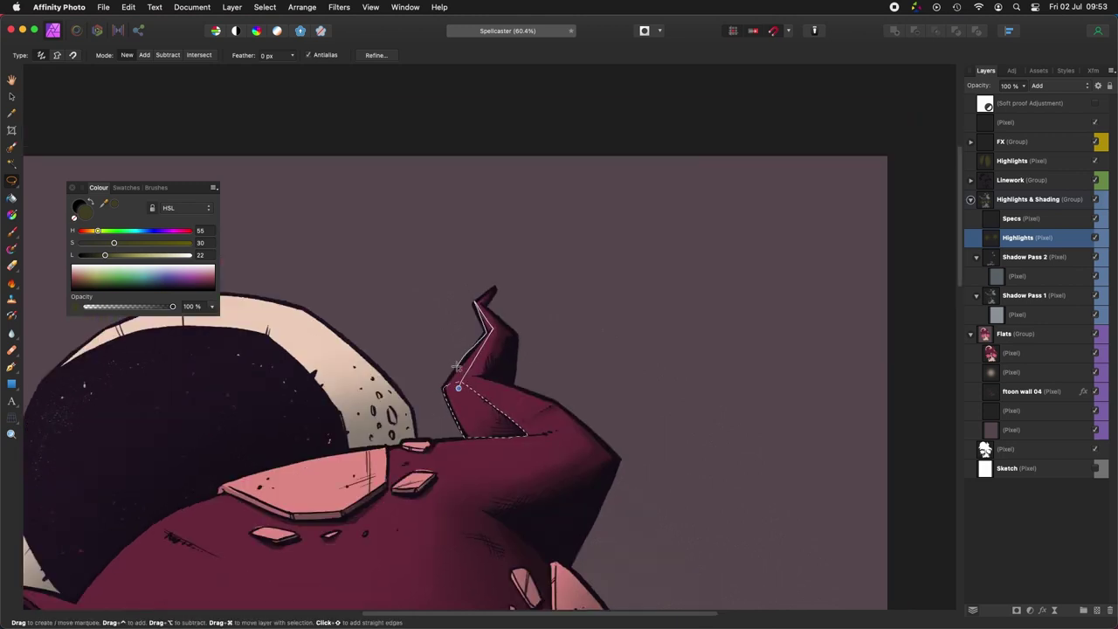
key("b")
key("super+d")
scroll(494, 234, "down", 5)
left_click_drag(493, 234, 642, 281)
scroll(677, 344, "up", 4)
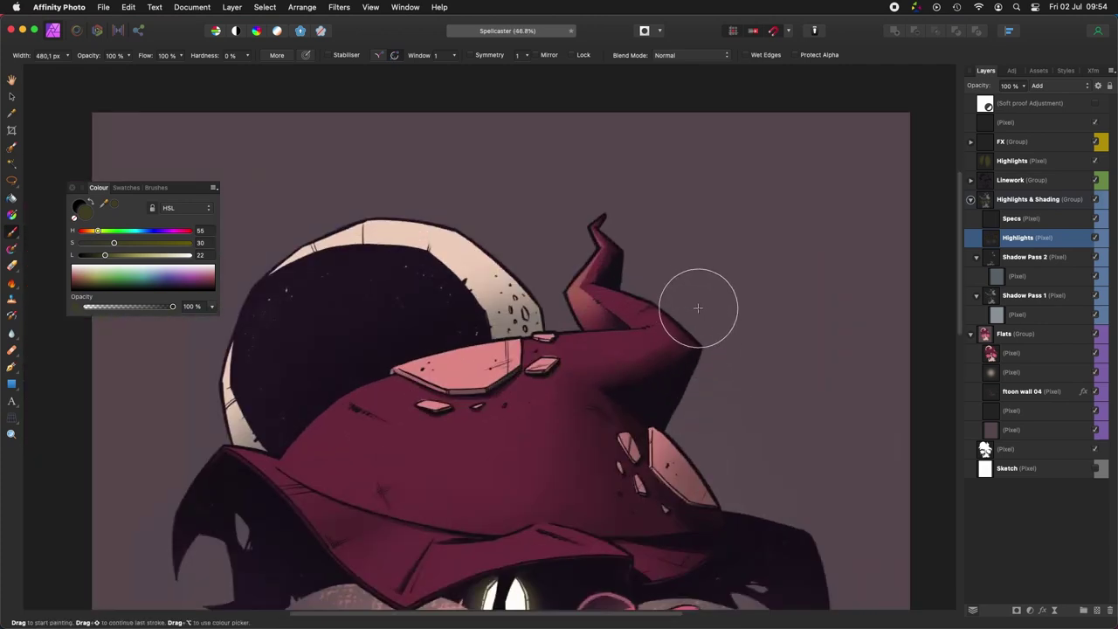
scroll(577, 408, "down", 3)
scroll(605, 509, "up", 2)
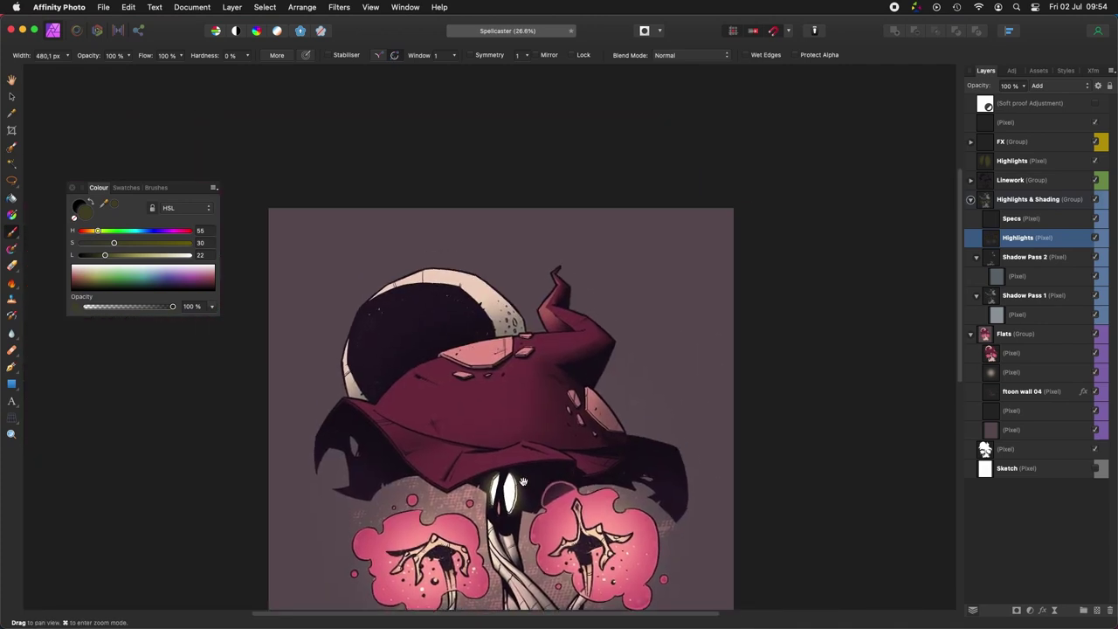
Step: Lasso the brim's outer end up to its pointed corner and brush a highlight into it with the 480.1 px brush
scroll(340, 407, "up", 3)
key("l")
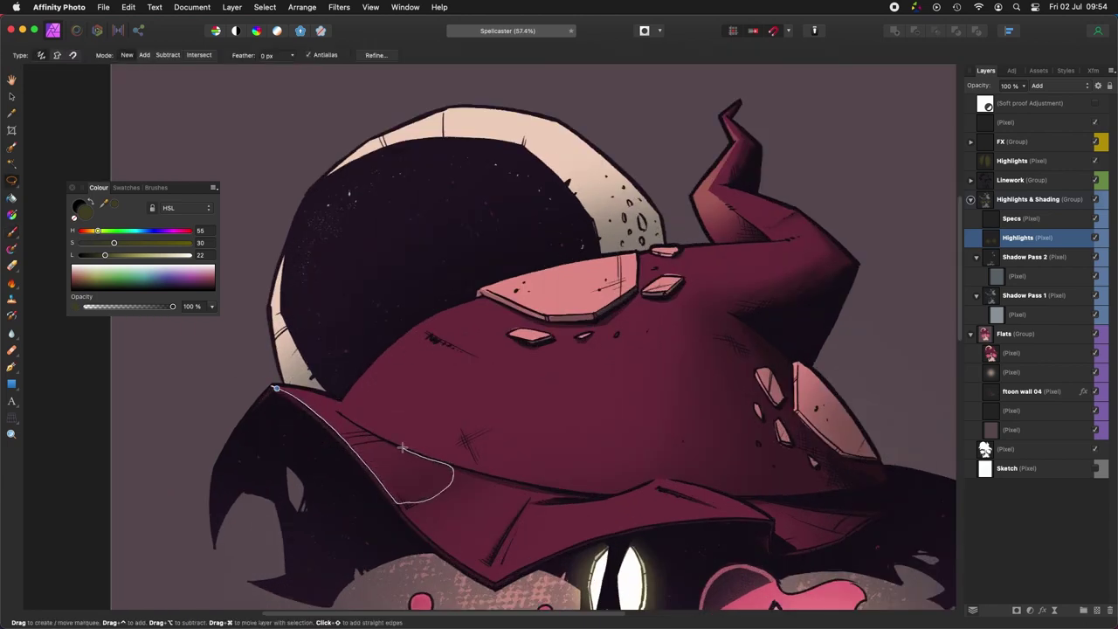
key("b")
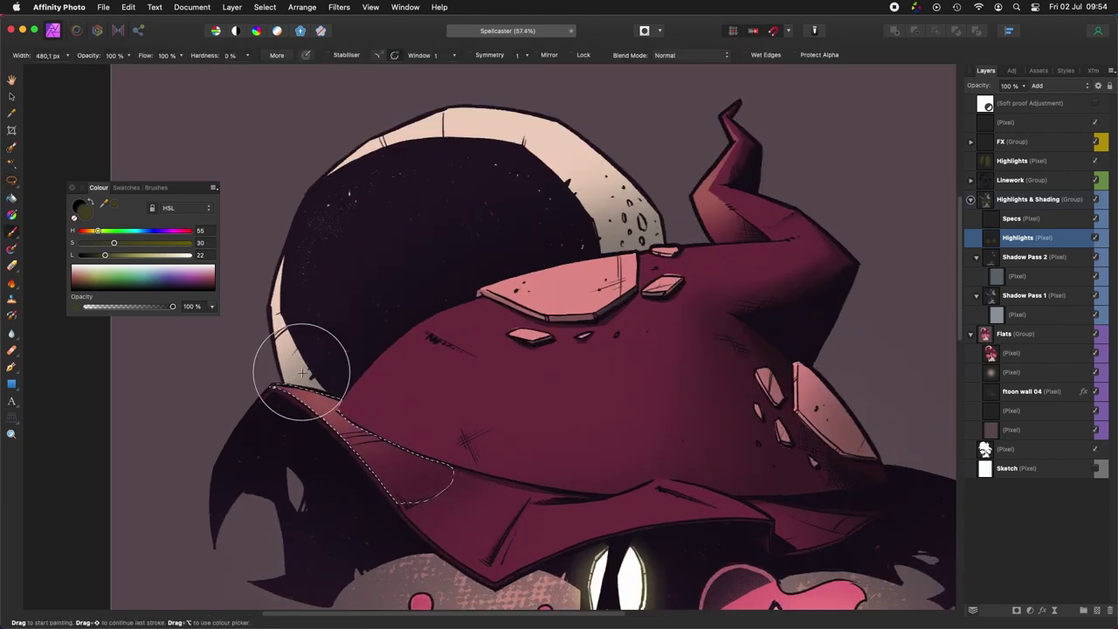
scroll(250, 362, "down", 4)
scroll(568, 428, "down", 2)
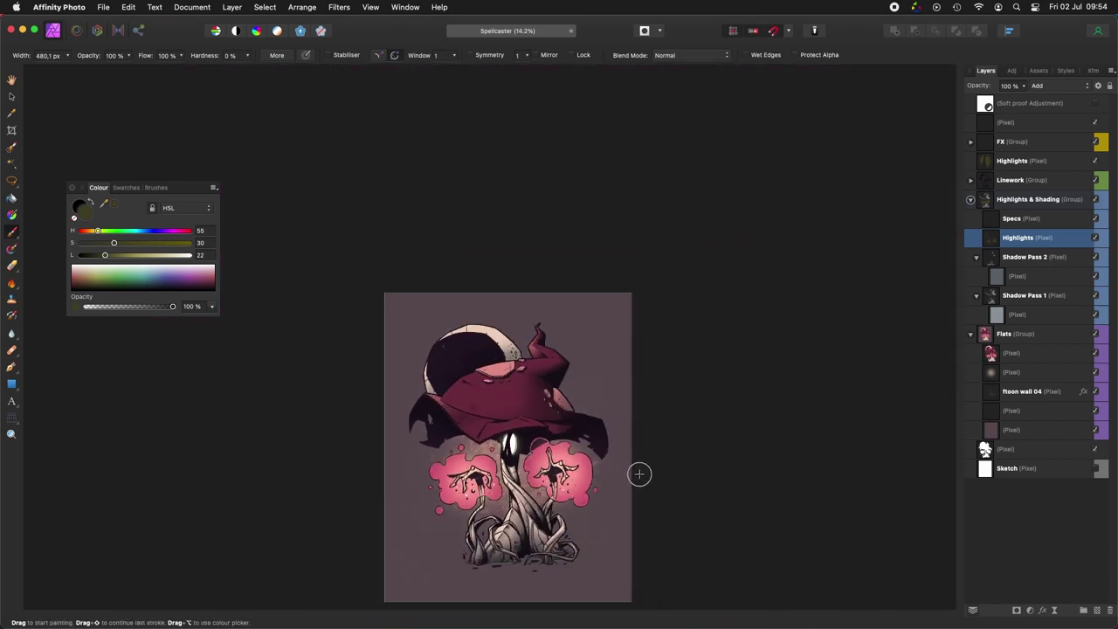
scroll(621, 469, "down", 2)
Step: Flood-select the hat's colour area on the uppermost pixel layer of the Flats group, and return to the Highlights layer inside Highlights & Shading
scroll(579, 463, "up", 4)
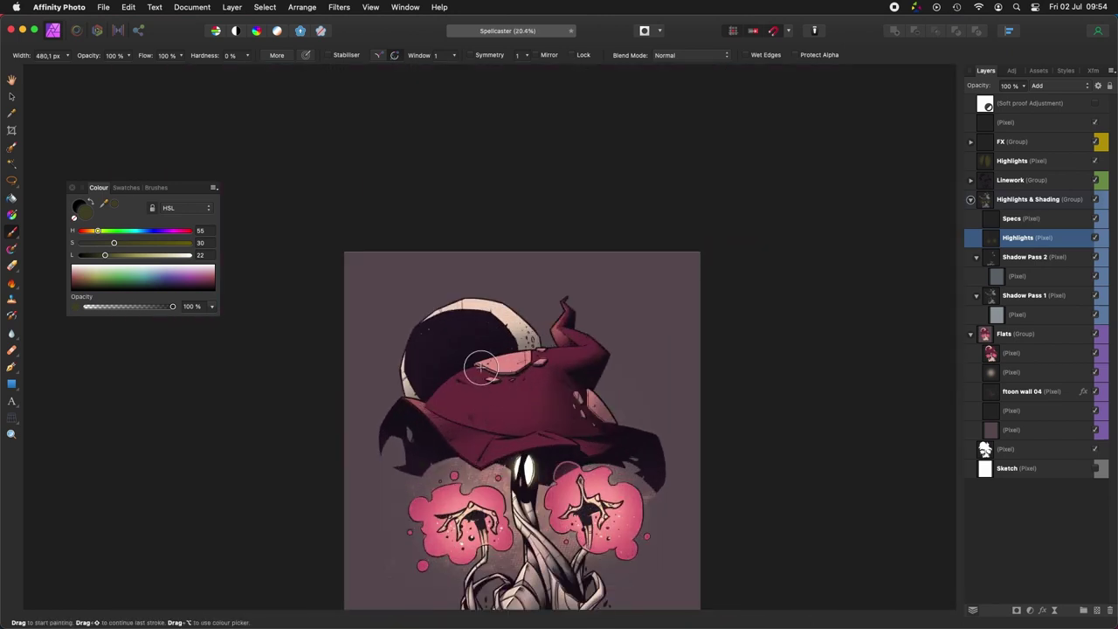
scroll(494, 369, "up", 4)
scroll(497, 369, "up", 3)
scroll(497, 369, "down", 3)
left_click(1048, 353)
key("w")
left_click(556, 428)
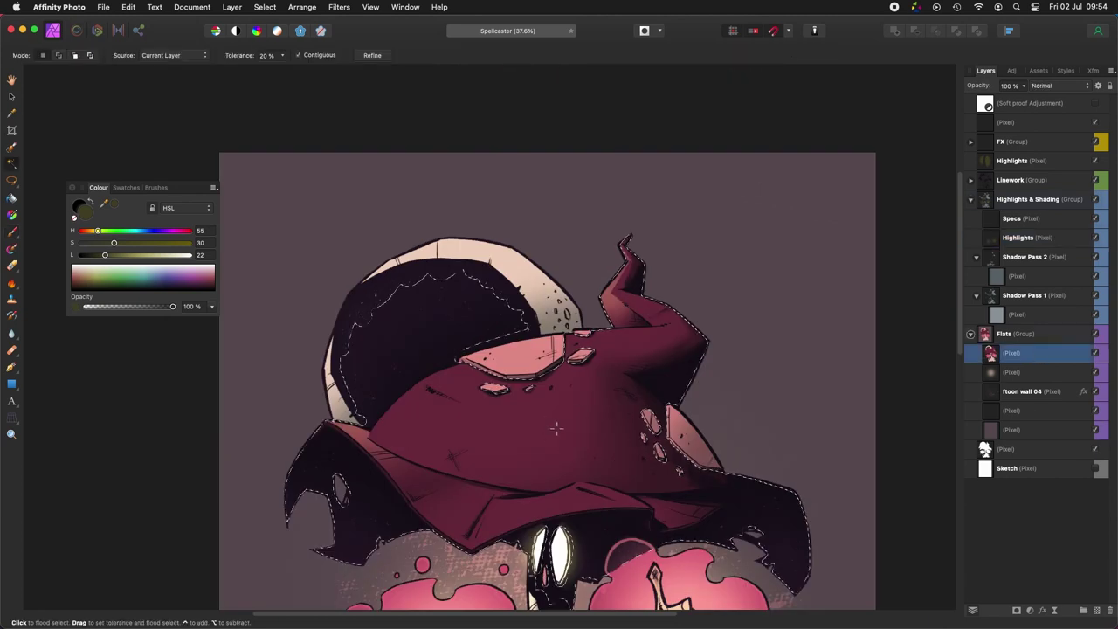
left_click(1023, 236)
Step: Refine the hat selection with the freehand lasso, excluding the curled tip and the brim below the dome's edge
scroll(539, 405, "up", 4)
key("l")
mouse_move(487, 380)
left_mouse_down()
mouse_move(494, 512)
mouse_move(496, 305)
left_mouse_up()
left_click_drag(646, 477, 609, 516)
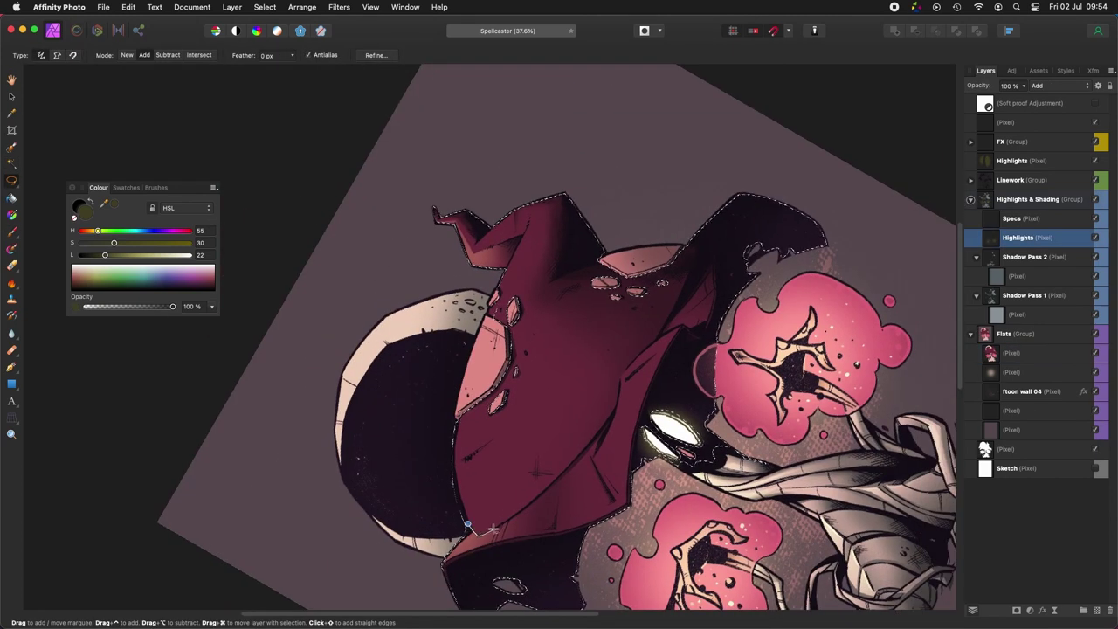
scroll(524, 550, "right", 2)
left_click_drag(583, 577, 580, 577)
key("l")
mouse_move(463, 293)
left_mouse_down()
mouse_move(472, 157)
mouse_move(441, 297)
mouse_move(428, 516)
left_mouse_up()
scroll(441, 297, "down", 1)
Step: Brush a highlight along the hat dome's edge next to the pale crescent with a 634.9 px brush, and deselect
key("b")
left_click_drag(460, 265, 454, 478)
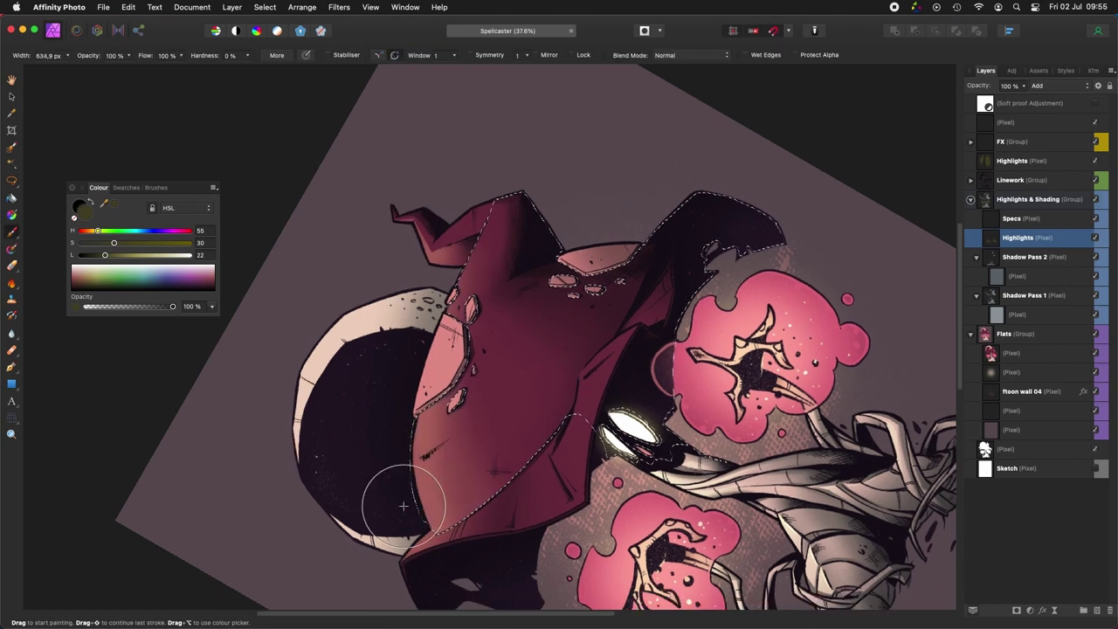
scroll(401, 507, "down", 5)
scroll(578, 450, "up", 4)
key("super+z")
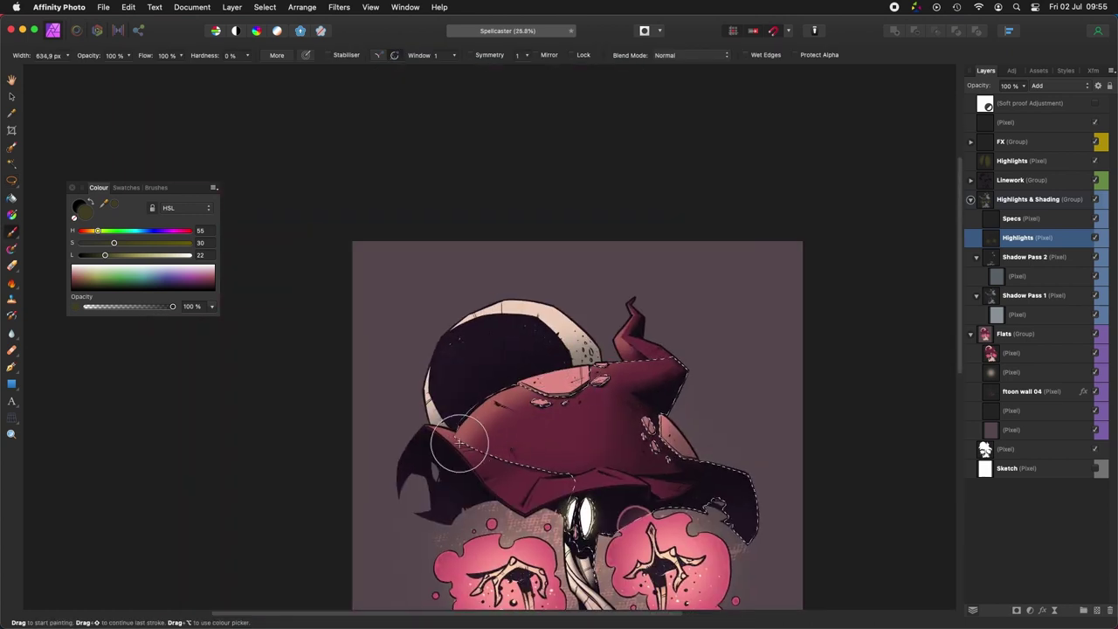
key("super+d")
scroll(735, 376, "down", 1)
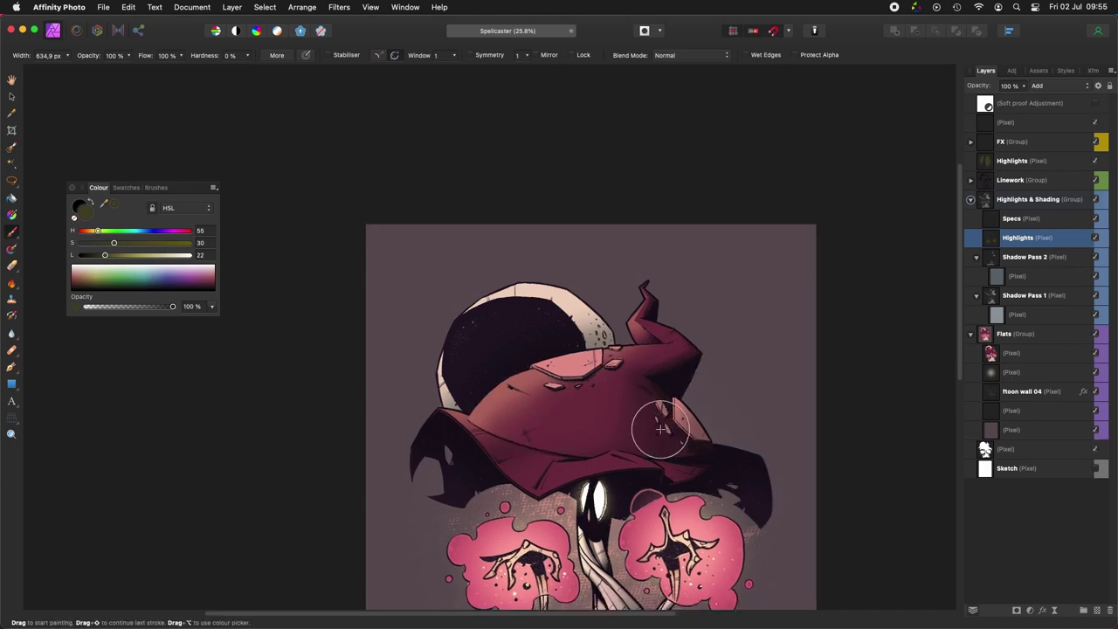
Step: Undo the last dome highlight, repaint it more softly at 50% with an 839.7 px brush, and deselect
scroll(672, 434, "down", 5)
scroll(665, 436, "up", 5)
key("super+z")
key("5")
key("bracketright")
key("bracketright")
key("super+d")
key("0")
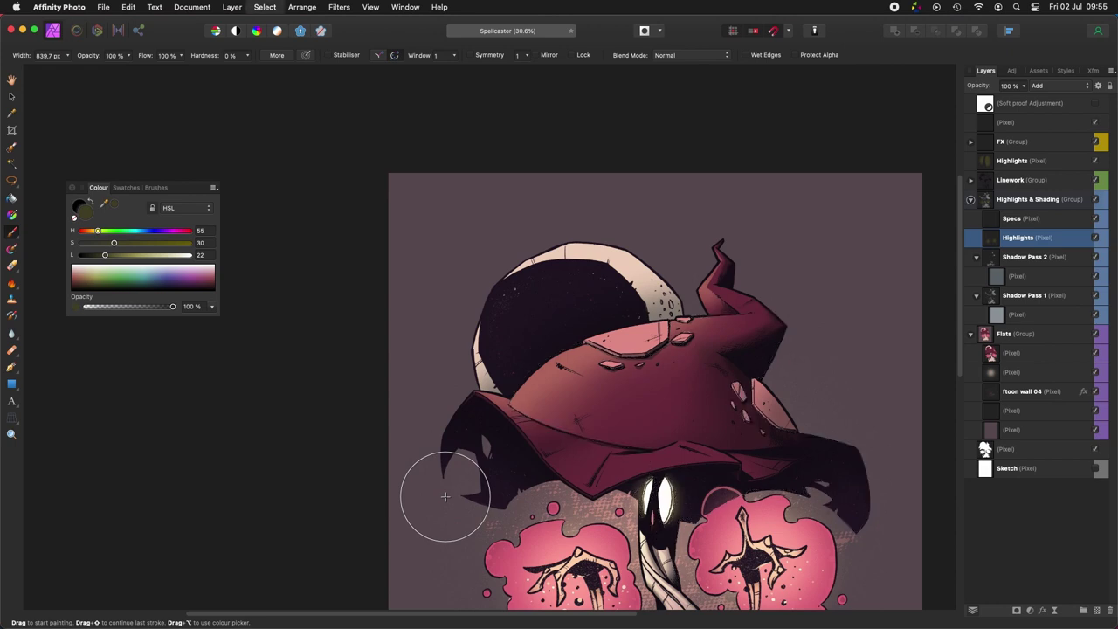
Step: Brush a highlight into the selected hat dome near the base of the curled tip with a 316.7 px brush, and deselect
scroll(437, 492, "down", 5)
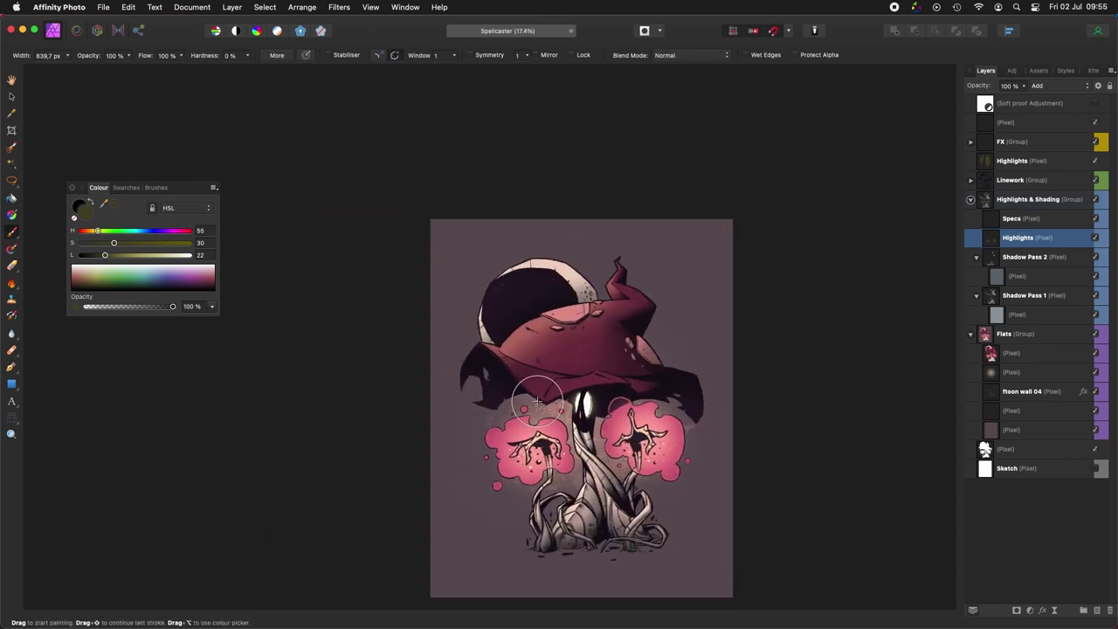
scroll(620, 384, "up", 1)
left_click(1096, 103)
scroll(636, 254, "up", 4)
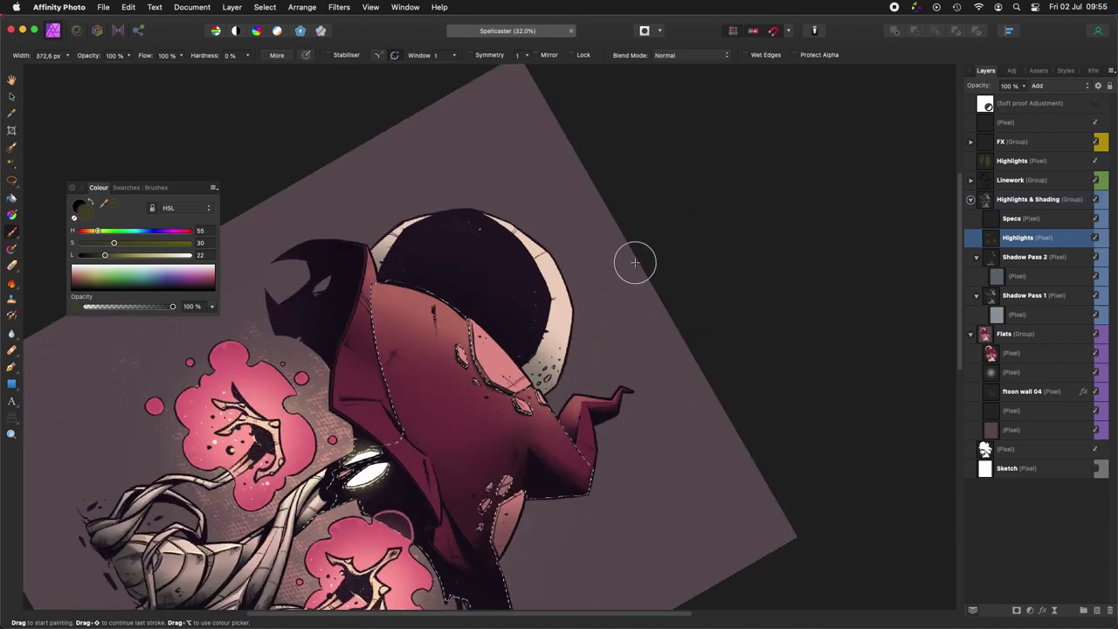
scroll(635, 263, "up", 1)
key("[")
left_click_drag(519, 423, 536, 458)
key("super+d")
scroll(602, 524, "down", 5)
left_click_drag(609, 538, 736, 489)
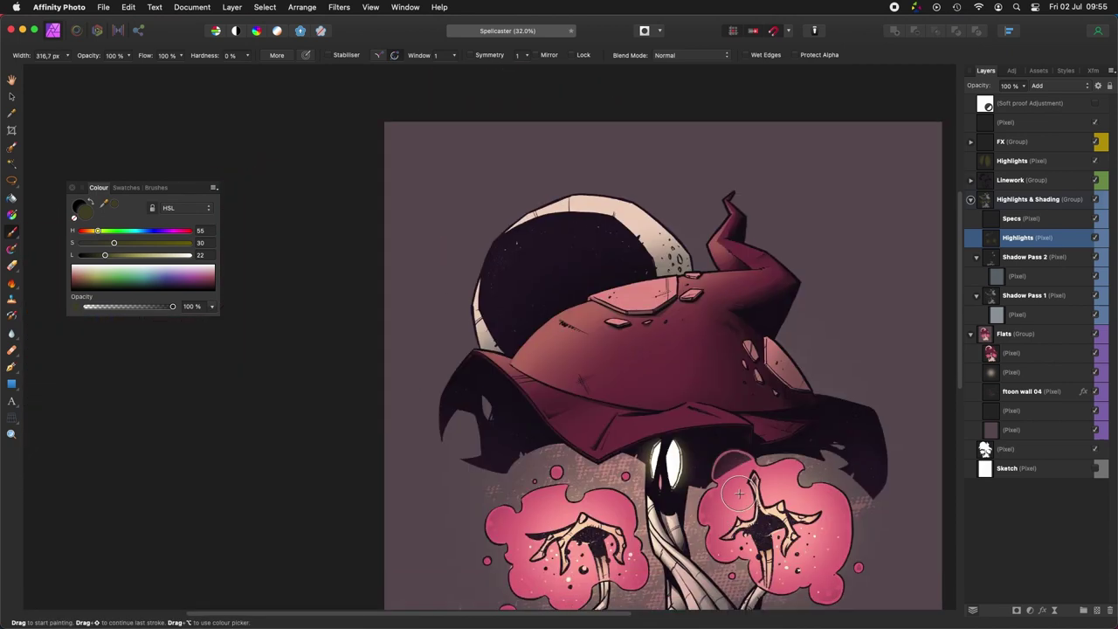
Step: Hide and reshow the background colour layer at the bottom of the Flats group to check the character against white
scroll(739, 495, "down", 3)
left_click(1096, 431)
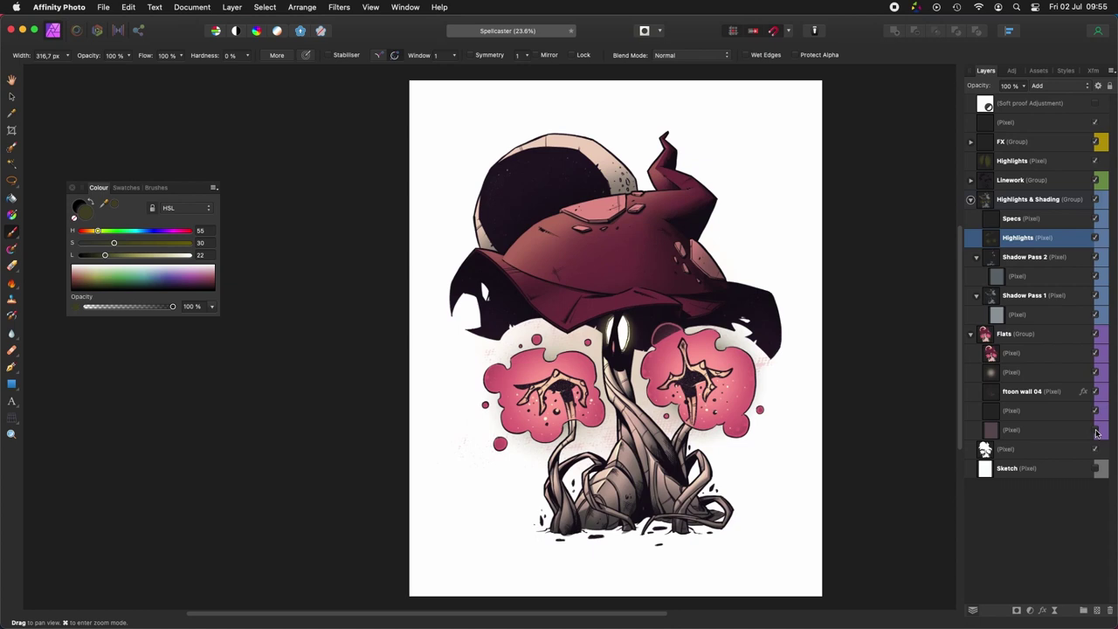
left_click(1096, 431)
scroll(712, 378, "down", 2)
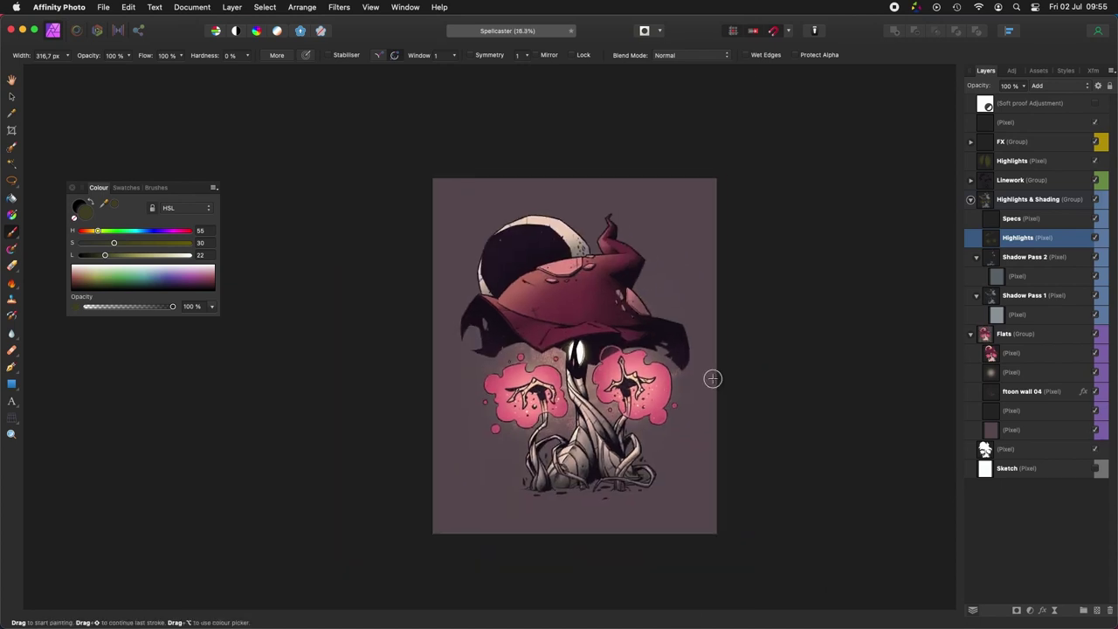
Step: Set the opacity of the pixel layer nested inside the Linework group's layer to 65%, and compare with the soft proof
left_click(969, 179)
left_click(976, 199)
left_click(1040, 217)
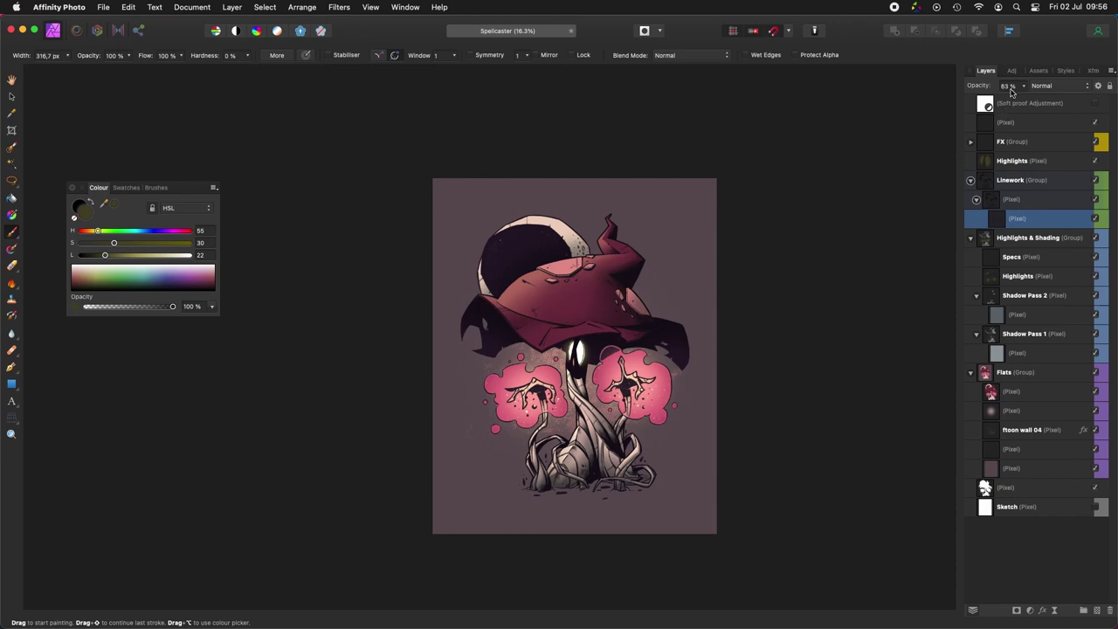
left_click(1094, 104)
left_click(1095, 104)
scroll(645, 352, "down", 5)
scroll(637, 352, "up", 7)
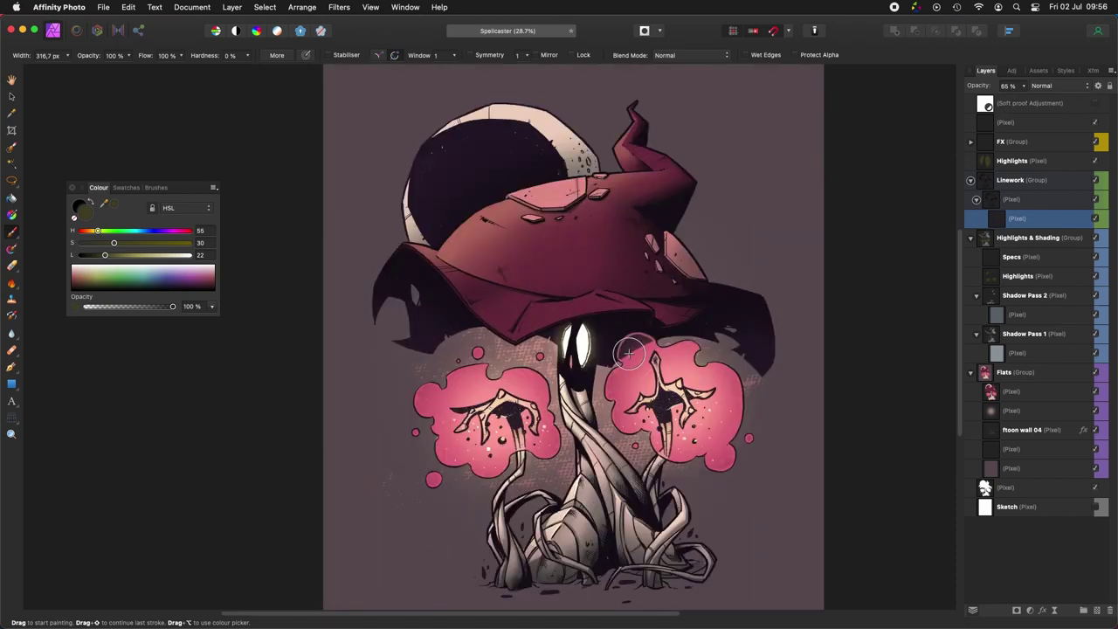
scroll(629, 352, "down", 3)
scroll(624, 328, "up", 2)
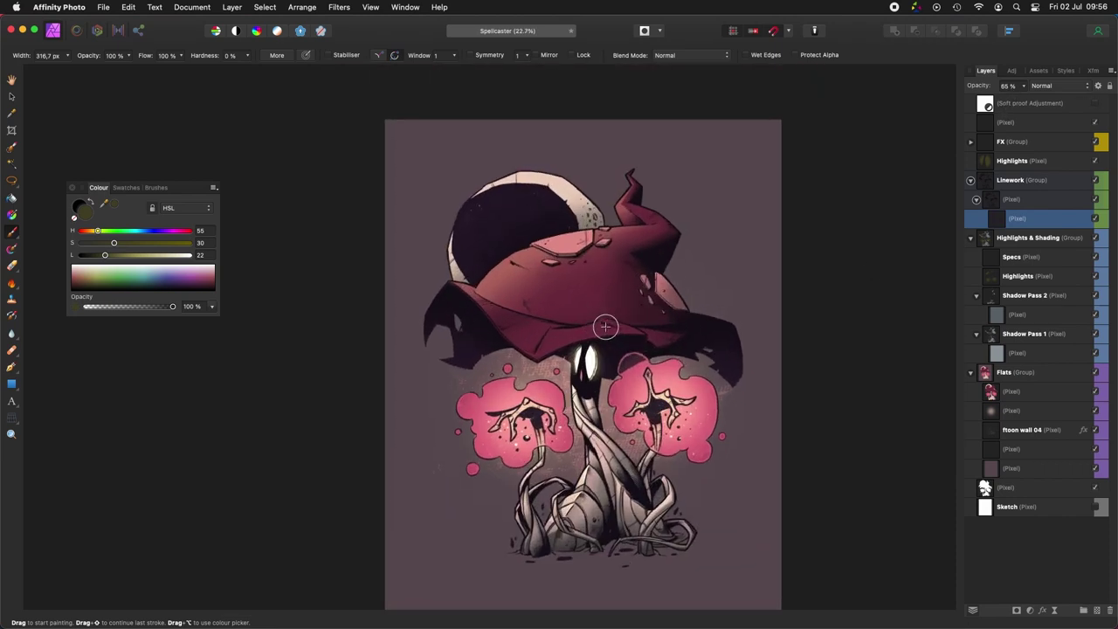
scroll(732, 327, "up", 2)
Step: On the Highlights layer inside Highlights & Shading, lasso the hat's large pink patch, brush a highlight into it with a 481.6 px brush, and deselect
left_click(1013, 257)
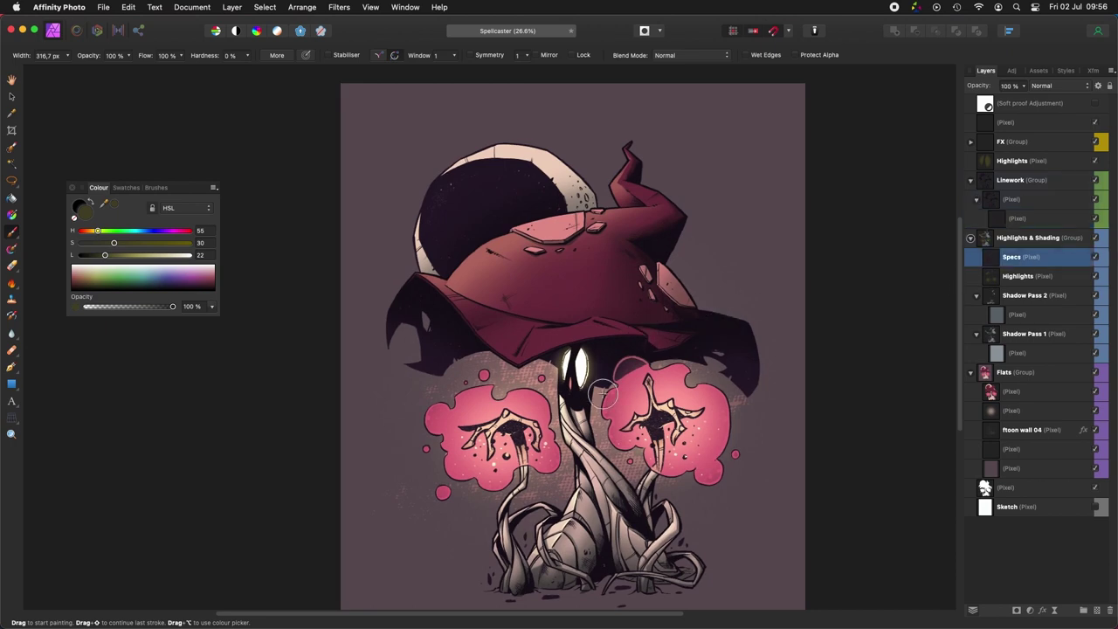
left_click(1026, 280)
key("l")
scroll(554, 307, "up", 2)
key("super+alt+Right")
key("super+alt+Right")
scroll(554, 308, "up", 5)
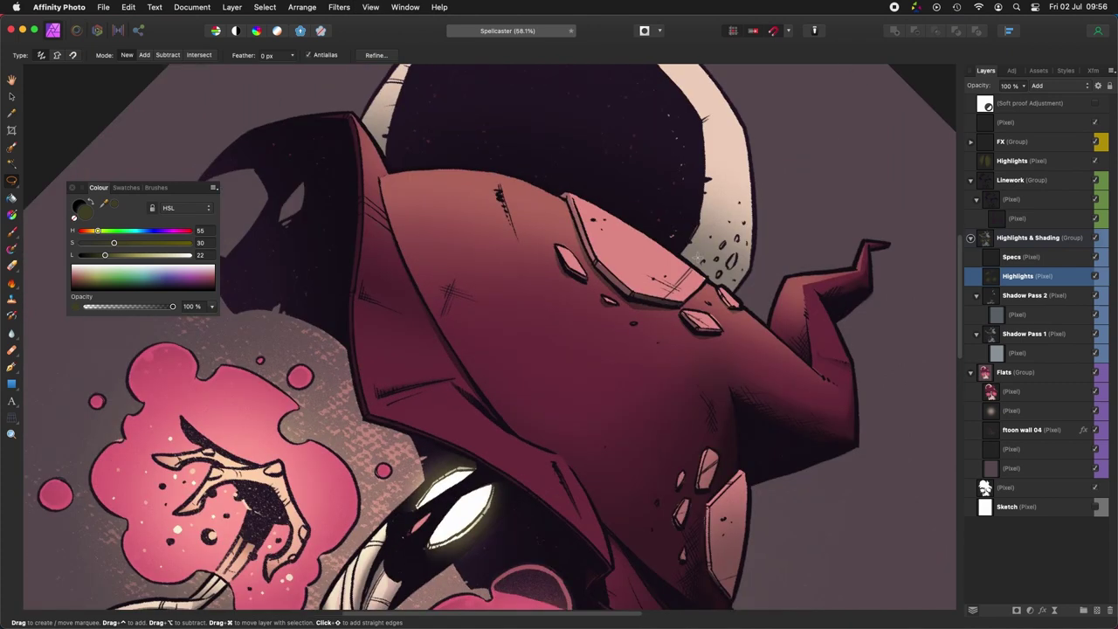
key("super+alt+Right")
key("super+alt+Right")
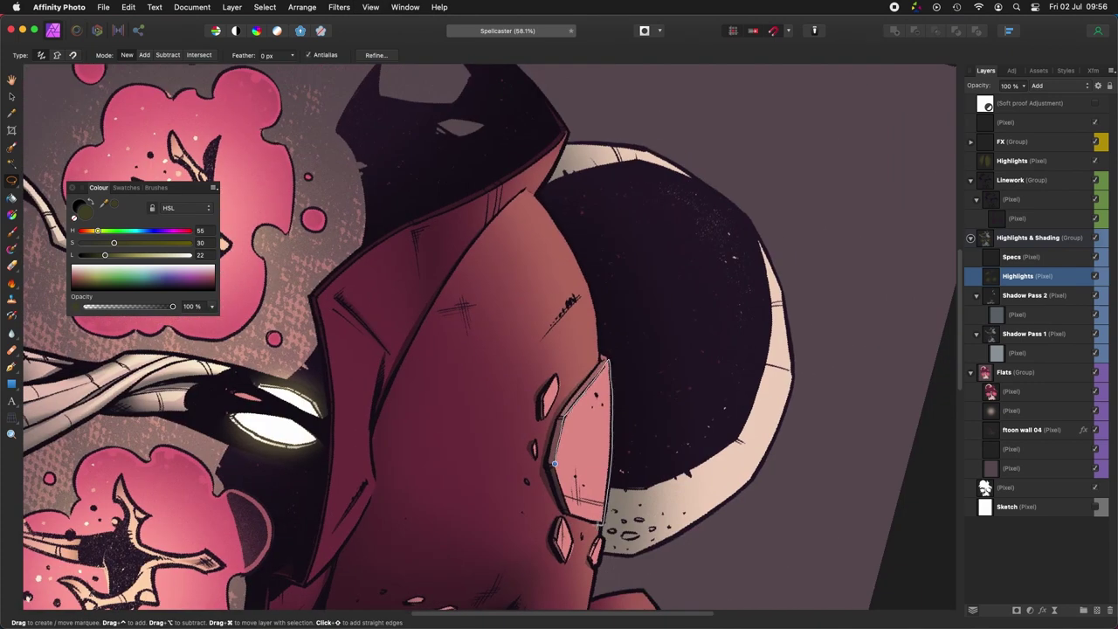
key("b")
mouse_move(595, 428)
left_mouse_down()
mouse_move(604, 407)
mouse_move(608, 480)
left_mouse_up()
key("super+d")
Step: Lasso the two small pink patches between the large patch and the curled tip, brush highlights into them, and deselect
key("super+alt+Left")
key("super+alt+Left")
key("super+alt+Left")
key("super+alt+Left")
key("super+alt+Left")
key("super+alt+Left")
key("super+alt+Left")
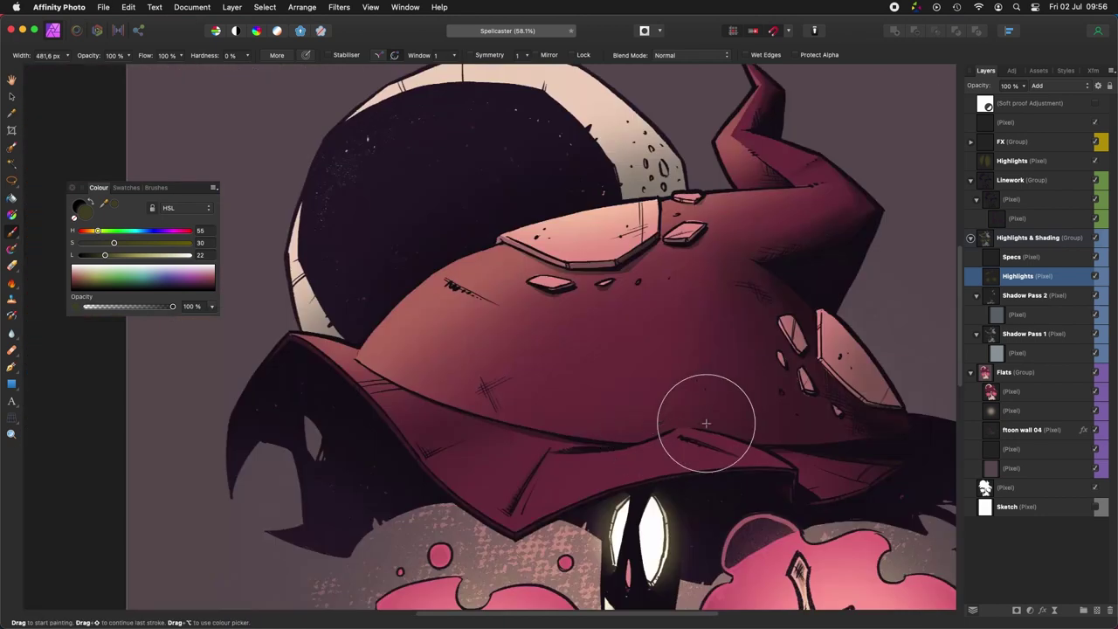
left_click_drag(705, 424, 717, 554)
left_click_drag(515, 390, 490, 437)
mouse_move(621, 437)
left_mouse_down()
mouse_move(602, 459)
mouse_move(646, 421)
left_mouse_up()
key("l")
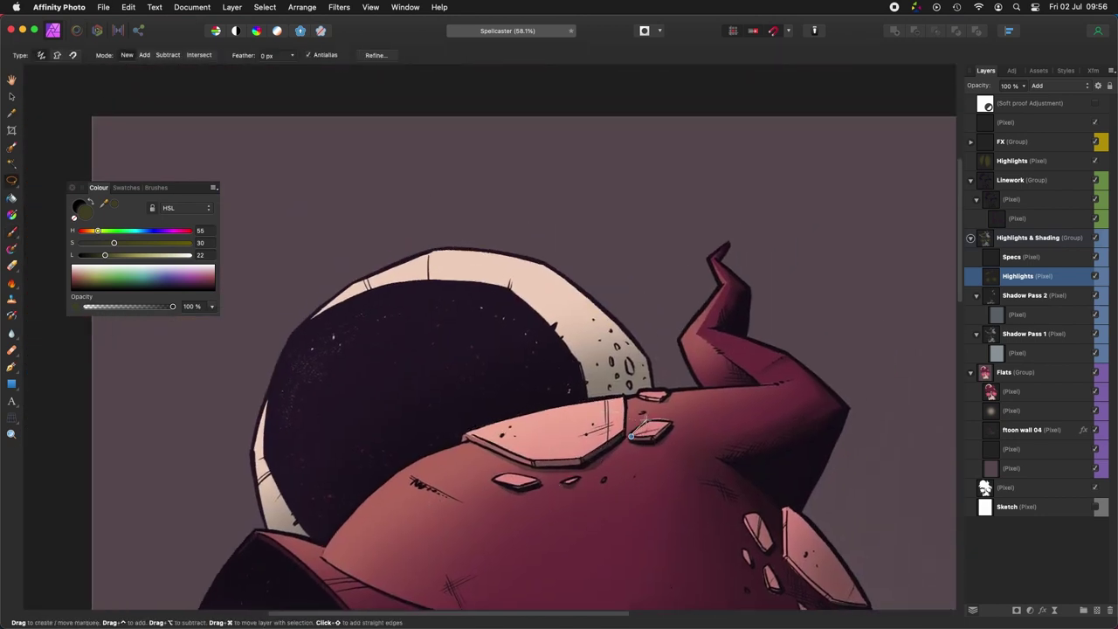
scroll(646, 419, "left", 2)
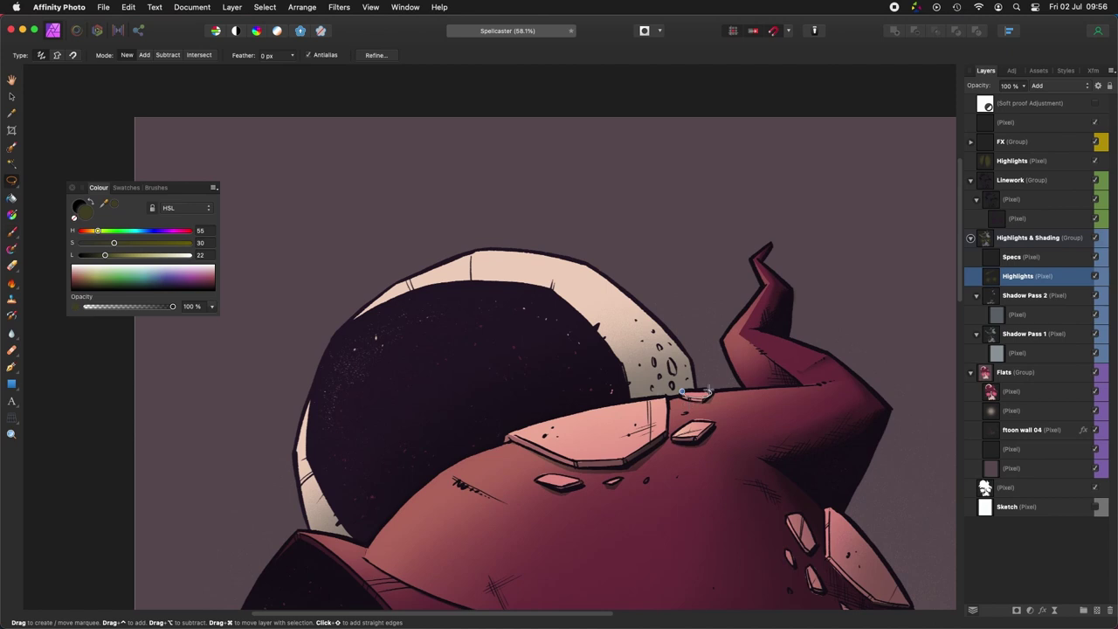
key("b")
left_click_drag(698, 382, 680, 402)
key("super+d")
Step: Lasso a sliver along the large patch's lower rim, brush a highlight into it, and deselect
left_click_drag(613, 482, 659, 475)
key("l")
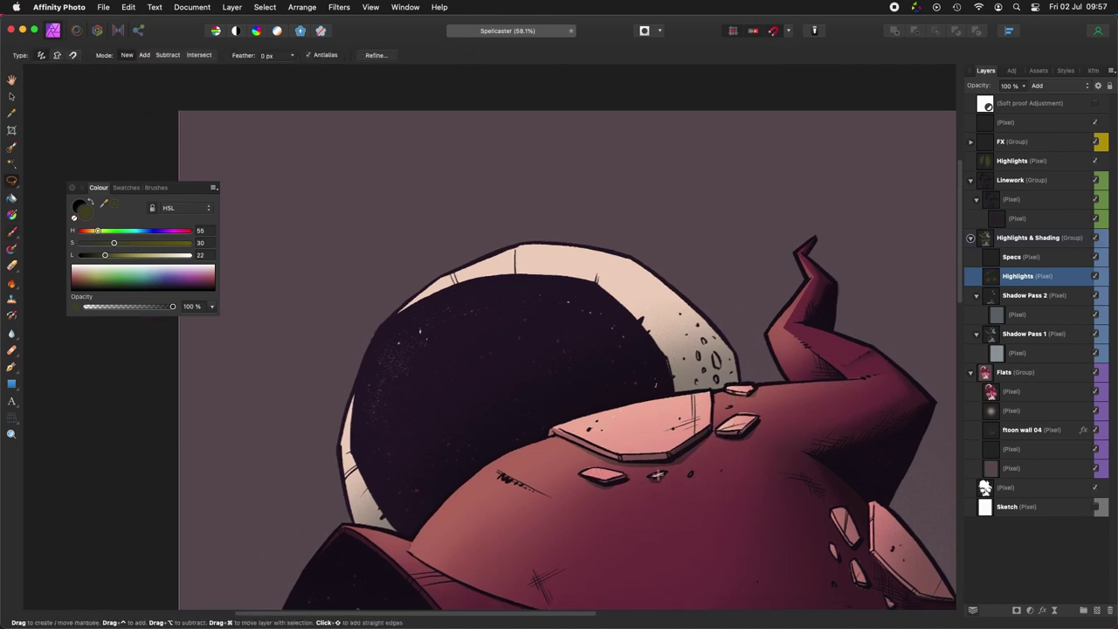
key("super+alt+Left")
key("super+alt+Left")
key("super+alt+Left")
key("super+alt+Left")
key("super+alt+Left")
key("b")
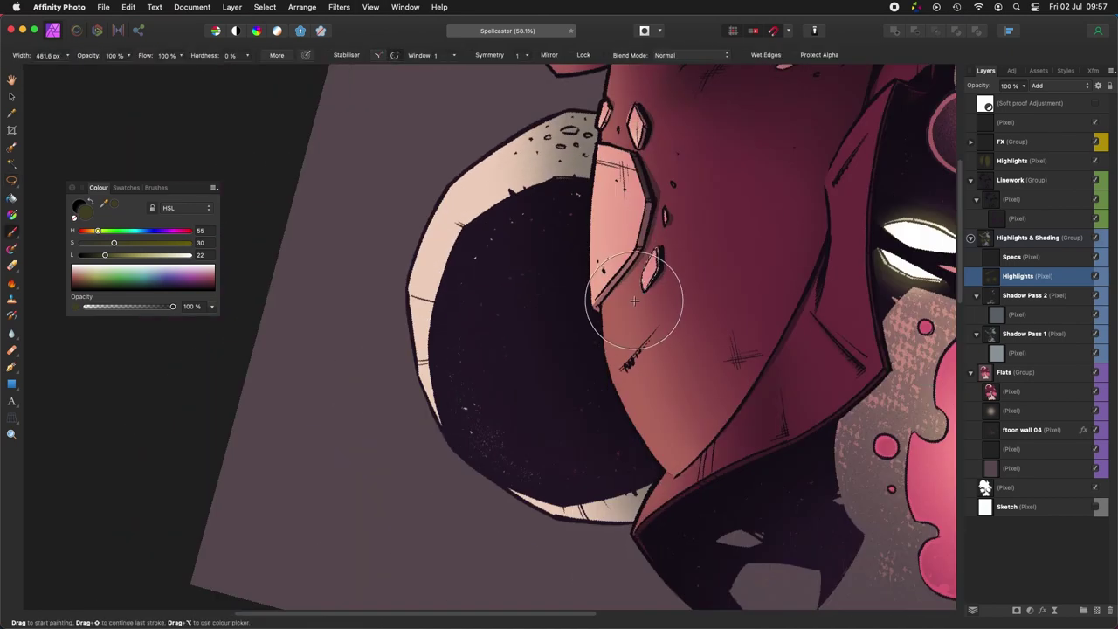
left_click_drag(634, 306, 649, 334)
key("super+d")
Step: Lasso a further section of the large patch's rim, brush a highlight into it, and deselect
left_click_drag(677, 356, 559, 461)
key("super+alt+Right")
key("super+alt+Right")
key("super+alt+Right")
key("super+alt+Right")
key("super+alt+Right")
key("super+alt+Right")
left_click_drag(569, 380, 649, 474)
key("l")
key("super+alt+Right")
key("super+alt+Right")
key("super+alt+Right")
left_click_drag(517, 392, 512, 338)
key("super+alt+Right")
key("super+alt+Right")
key("b")
left_click_drag(485, 385, 510, 350)
key("super+d")
Step: Lasso the rim of the small patch beside the large one and brush a highlight into it with the 481.6 px brush
key("super+alt+Left")
key("super+alt+Left")
key("super+alt+Left")
key("super+alt+Left")
key("super+alt+Left")
key("super+alt+Left")
left_click_drag(638, 427, 670, 535)
key("l")
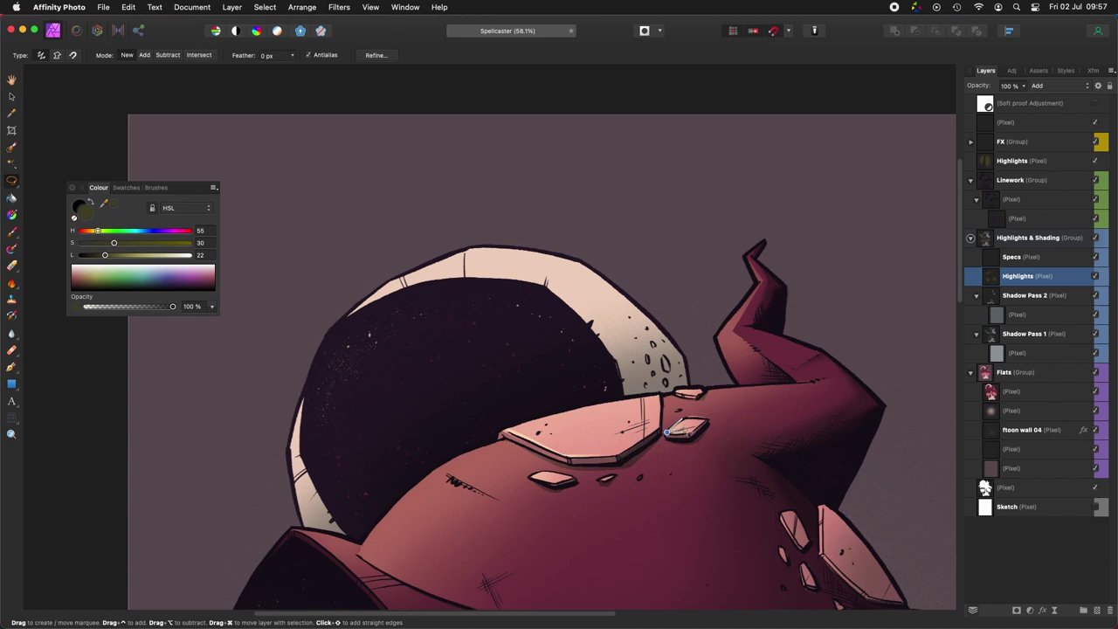
scroll(666, 432, "up", 6)
key("b")
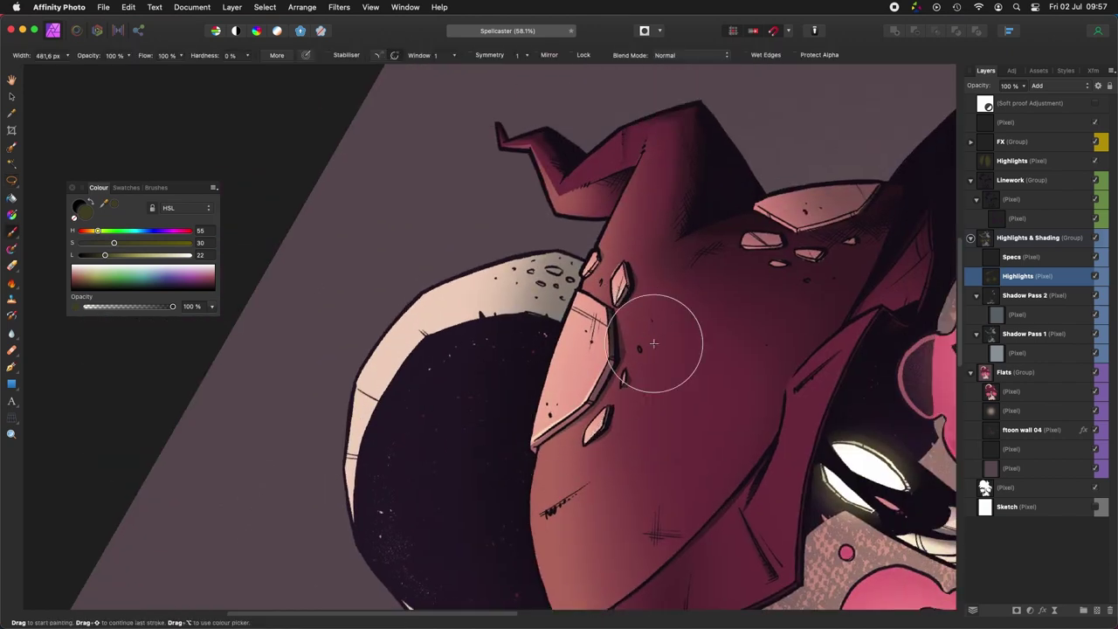
scroll(653, 344, "down", 6)
Step: Lasso the inner edge of the big patch on the dome's far side and brush a highlight into it
key("l")
left_click(585, 434)
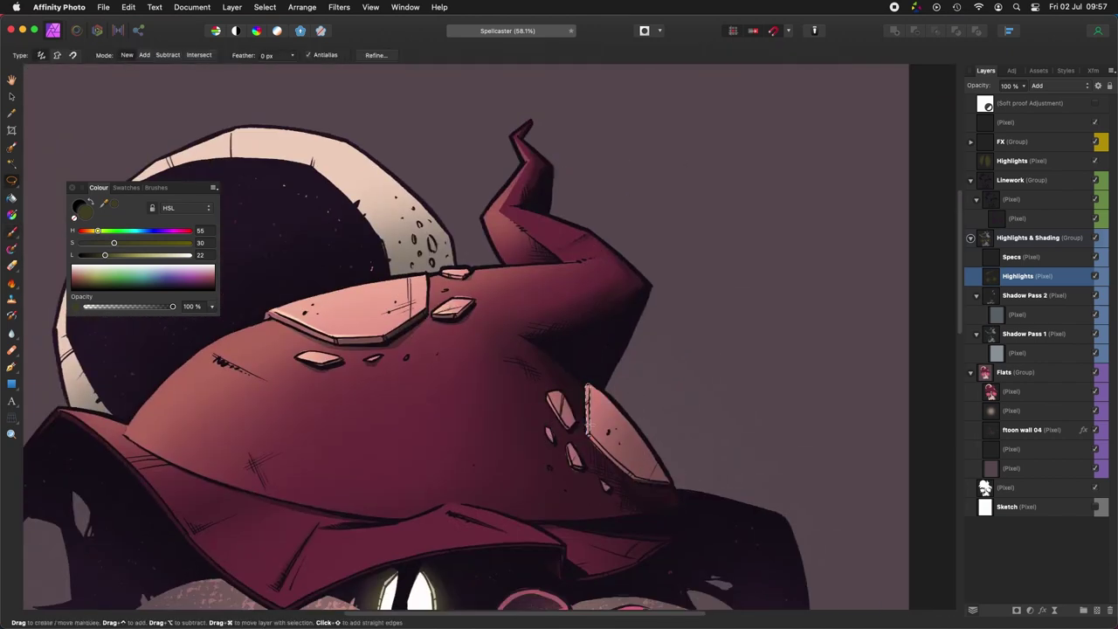
scroll(587, 426, "right", 2)
key("b")
scroll(568, 305, "down", 6)
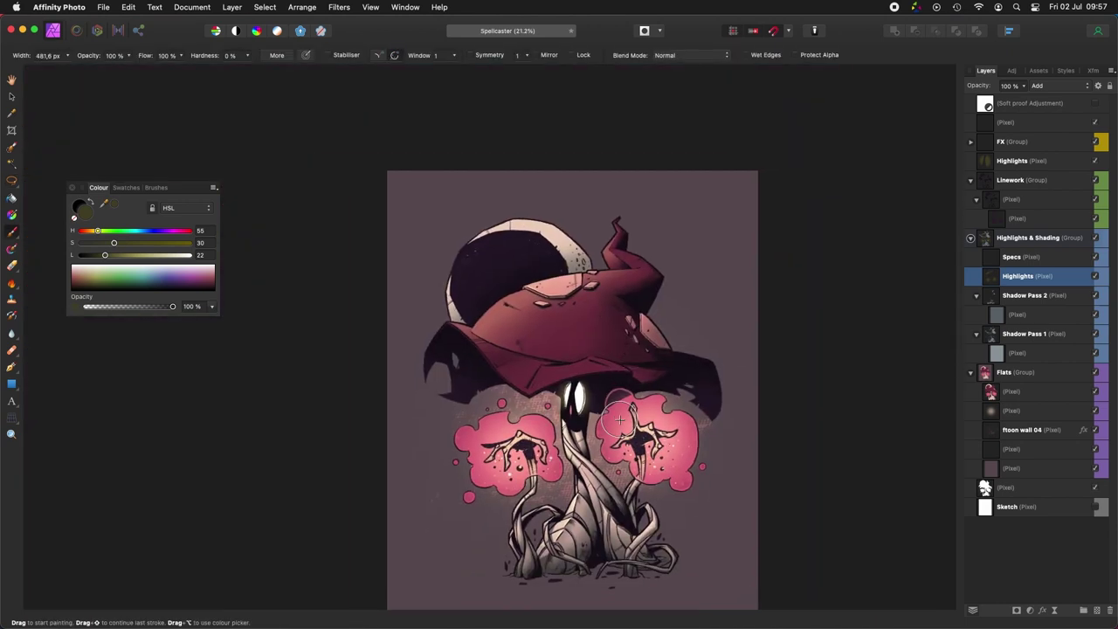
scroll(578, 417, "down", 2)
scroll(575, 454, "up", 4)
scroll(576, 454, "down", 4)
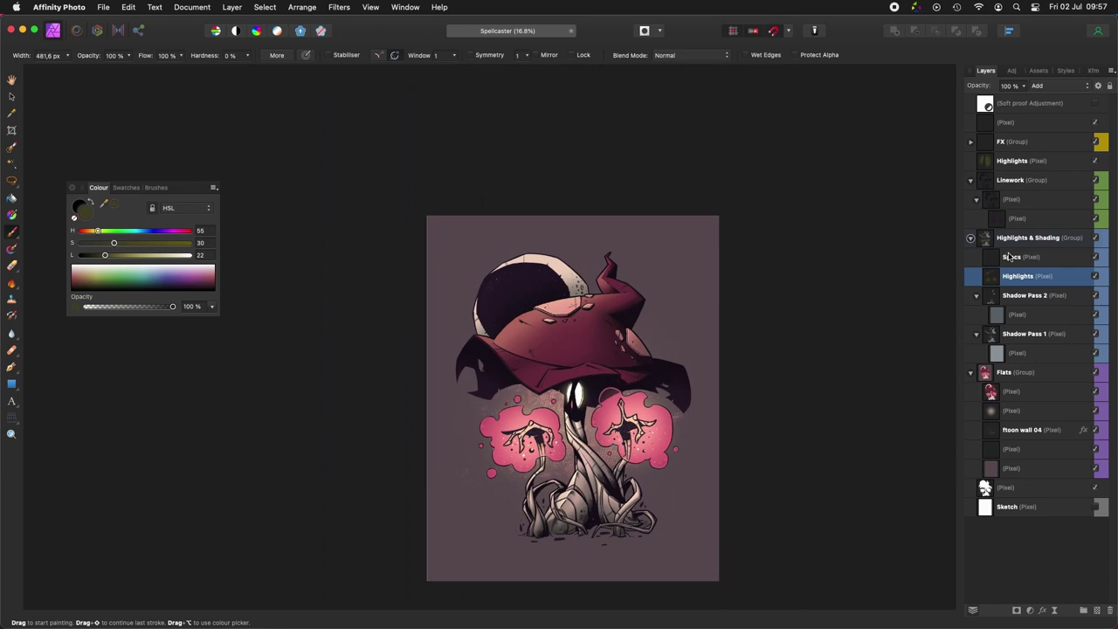
Step: Delete the Specs layer from the Highlights & Shading group and save the document
left_click(1023, 258)
scroll(498, 236, "up", 3)
scroll(499, 237, "down", 2)
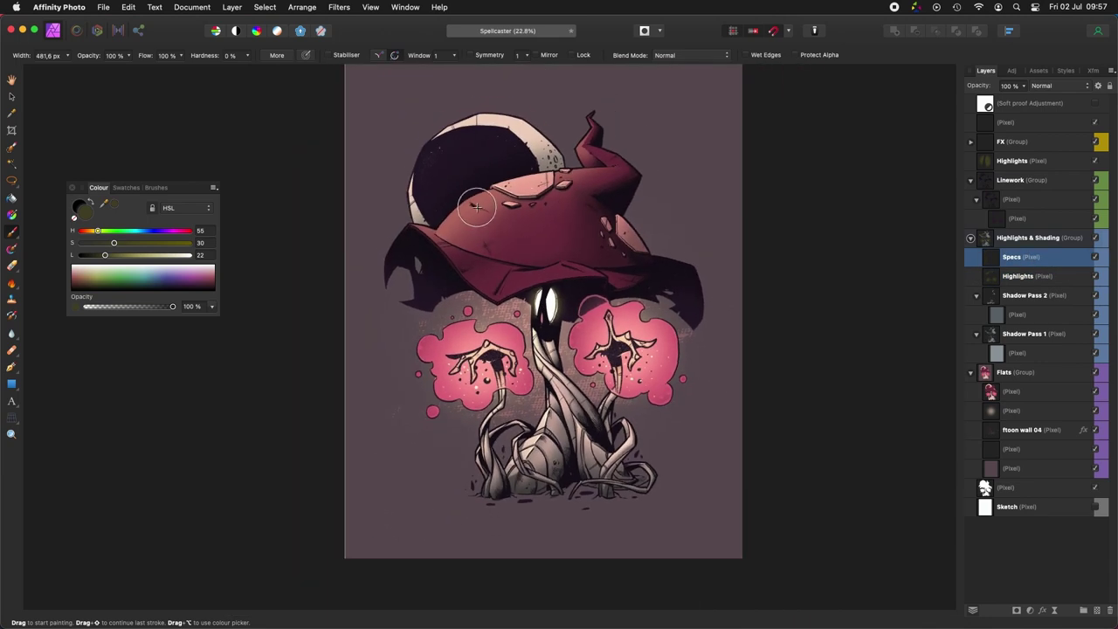
key("Delete")
left_click_drag(546, 305, 473, 351)
key("super+s")
Step: Collapse the Linework group, add a new pixel layer above it, and set that layer's blend mode to Colour Dodge
left_click(970, 181)
left_click(1001, 182)
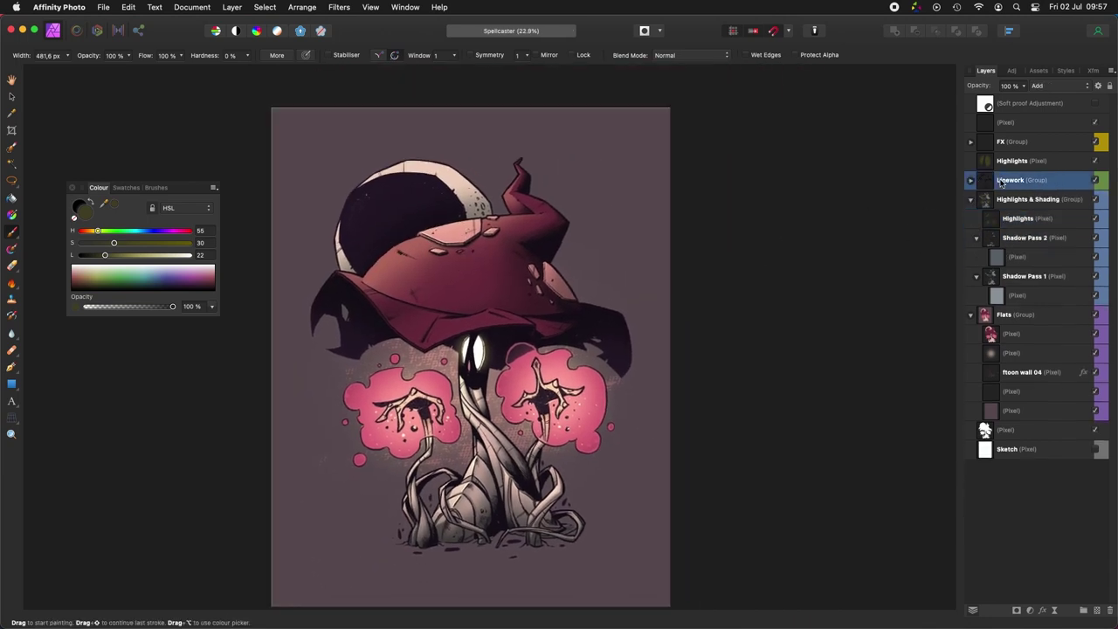
left_click(1097, 611)
left_click(1056, 86)
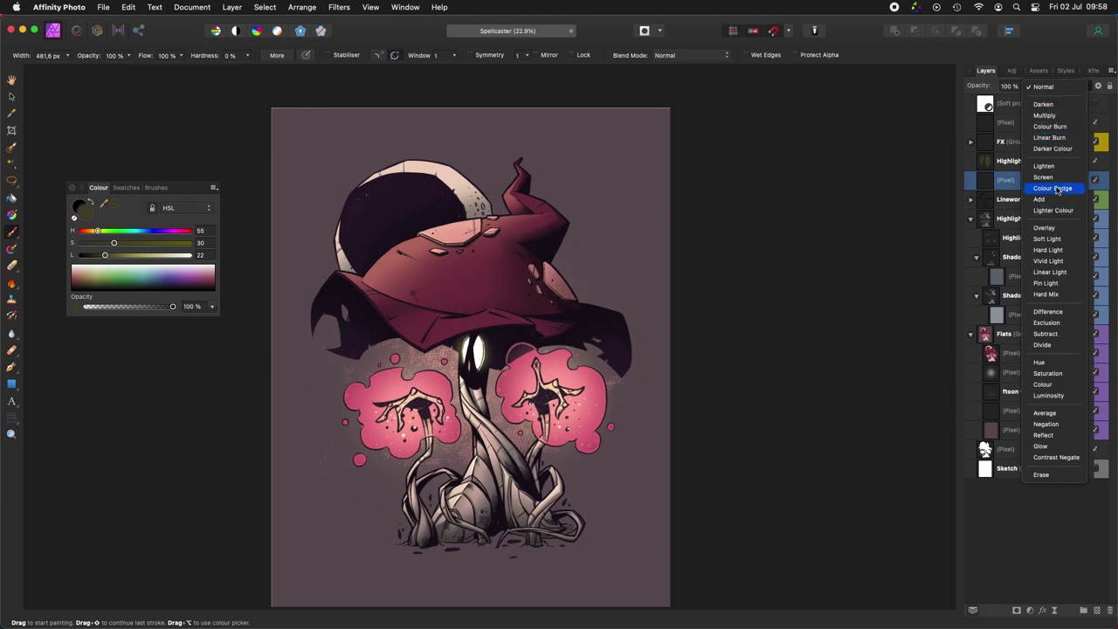
key("Return")
Step: Try a broad glow over the character with brush hue 329 and a 2576.8 px brush, and undo the strokes
left_click_drag(147, 231, 179, 230)
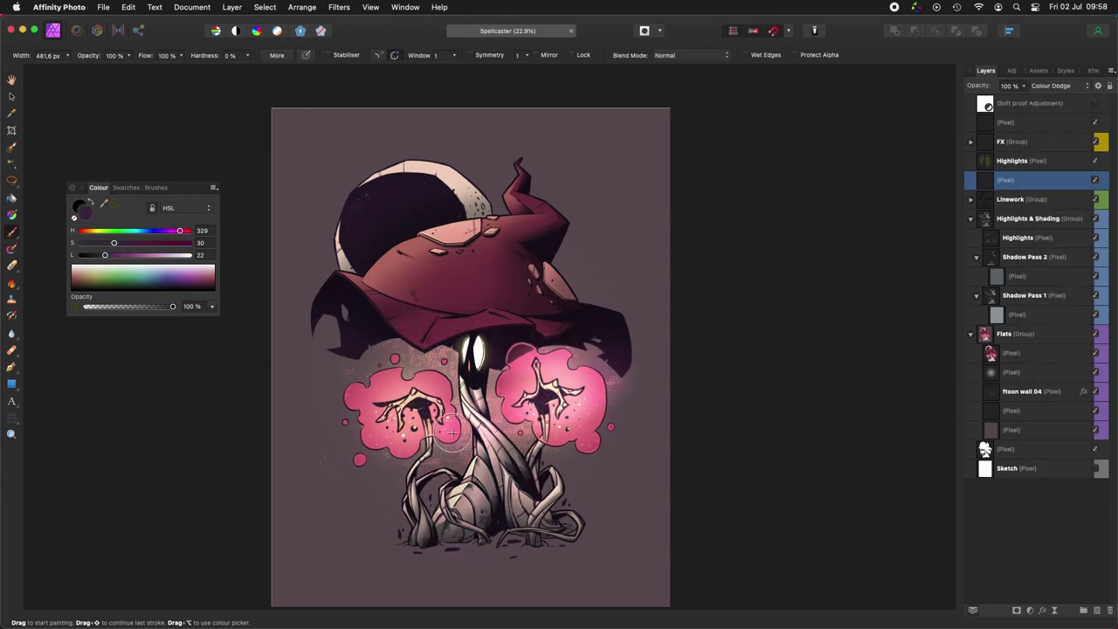
key("]")
key("]")
key("]")
key("]")
key("]")
key("]")
key("]")
key("]")
left_click_drag(411, 317, 495, 337)
key("super+z")
mouse_move(689, 426)
left_mouse_down()
mouse_move(711, 420)
mouse_move(666, 371)
left_mouse_up()
scroll(729, 353, "down", 5)
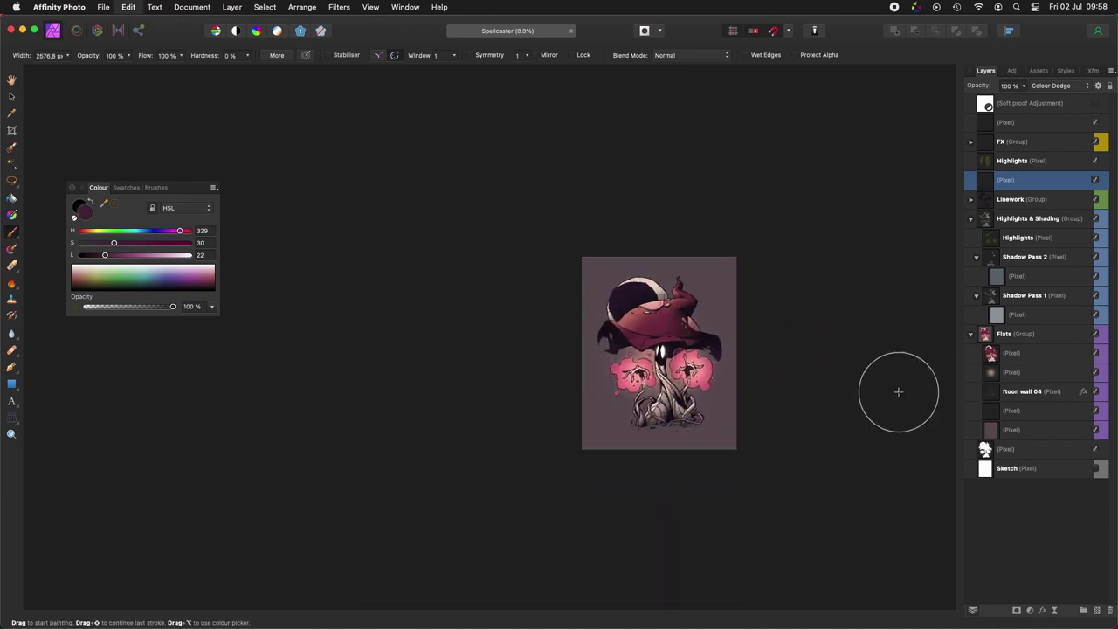
scroll(774, 371, "up", 4)
Step: Sample the pink of the cloud around a hand as the brush colour and reduce the brush to 1143.4 px
left_click_drag(729, 389, 825, 434)
scroll(685, 450, "up", 2)
key("[")
key("[")
key("[")
left_click(756, 443, "alt")
key("[")
key("[")
Step: Try brushing the sampled pink across both hand clouds, and undo the strokes
left_click_drag(717, 414, 754, 421)
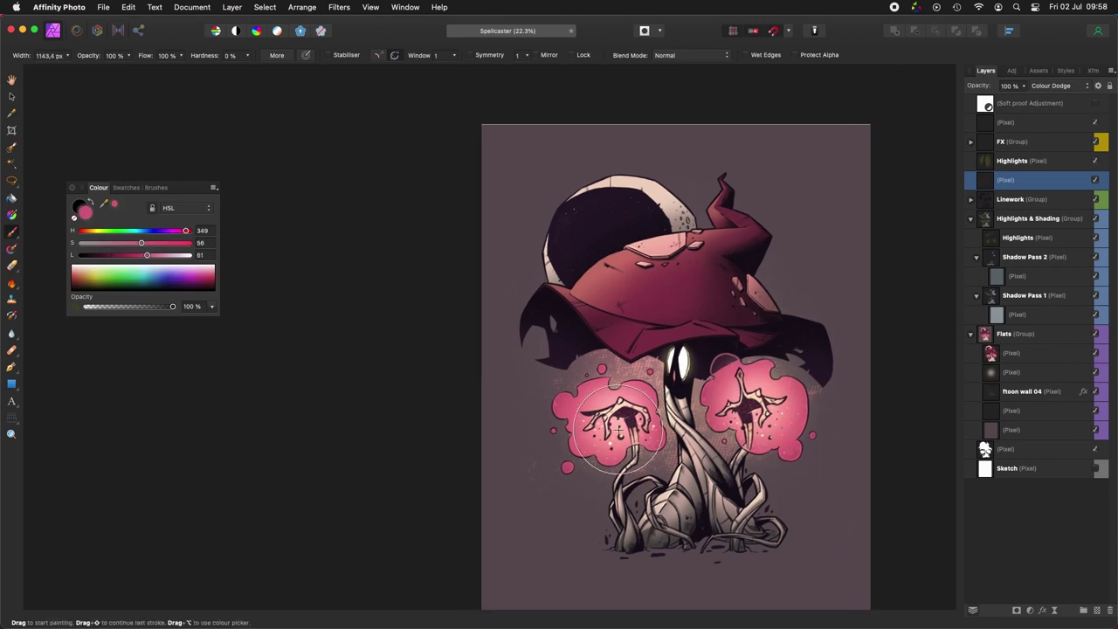
left_click_drag(619, 431, 586, 444)
key("super+z")
key("super+z")
Step: Dab a soft pink glow over both hand clouds on the Colour Dodge layer and review the whole artwork
left_click(593, 432)
left_click(720, 424)
left_click_drag(785, 454, 766, 459)
key("super+minus")
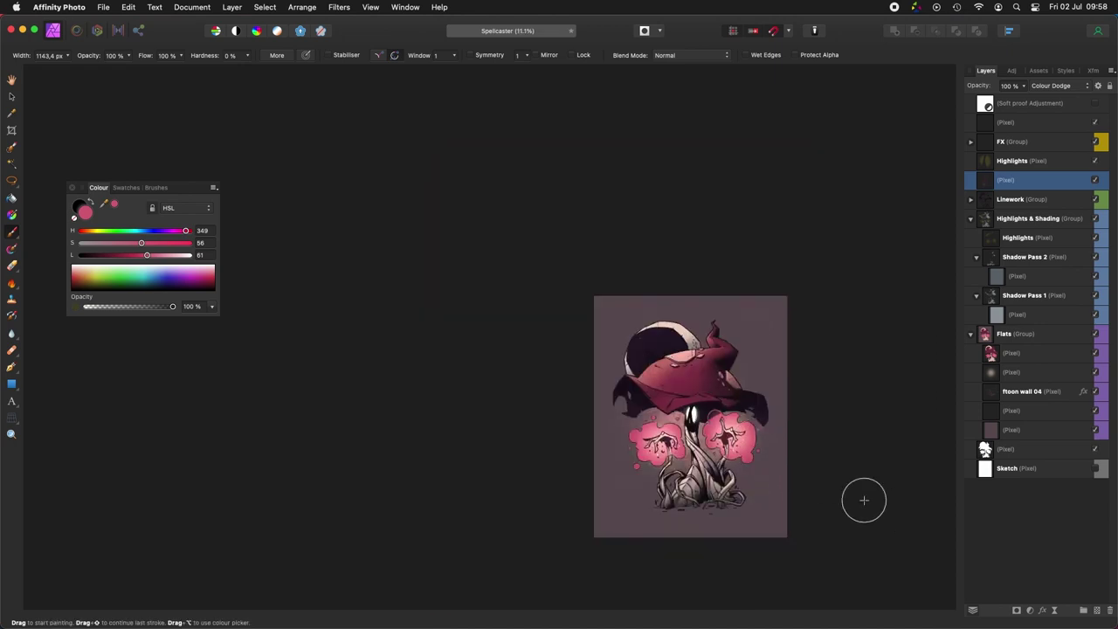
left_click(1096, 104)
scroll(801, 558, "up", 1)
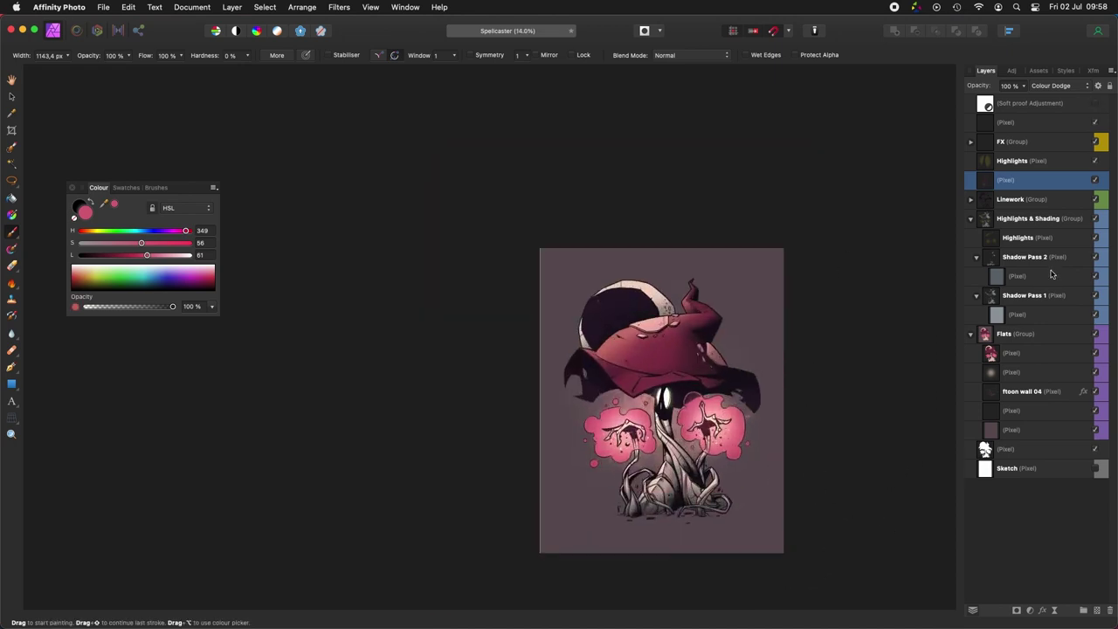
scroll(661, 456, "up", 1)
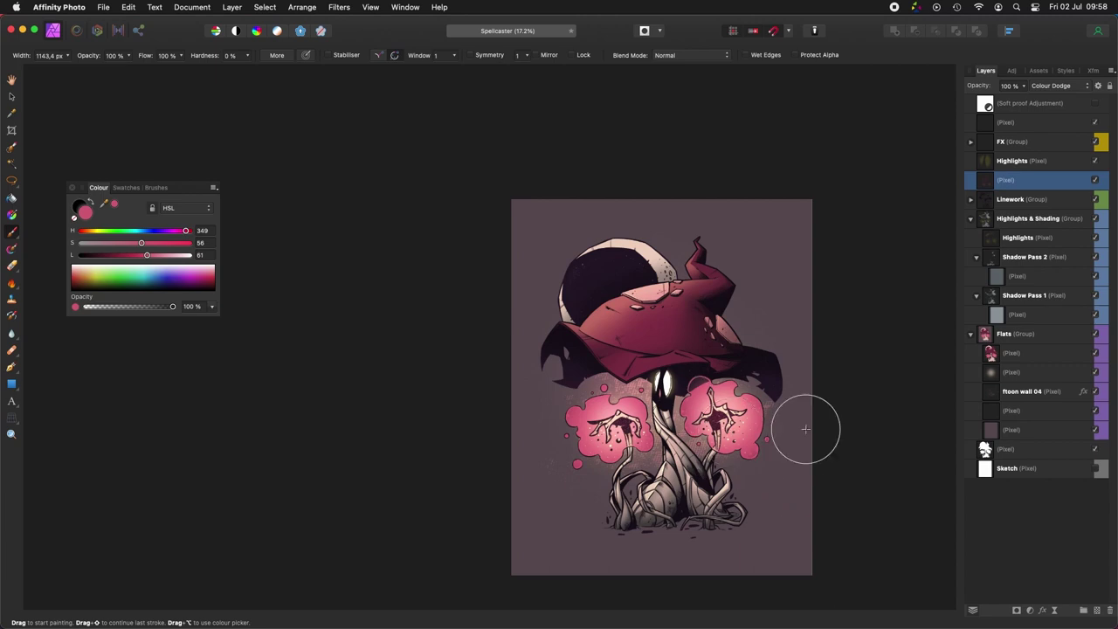
Step: Isolate the uppermost pixel layer above the FX group to check its content, and delete it
left_click(1071, 124)
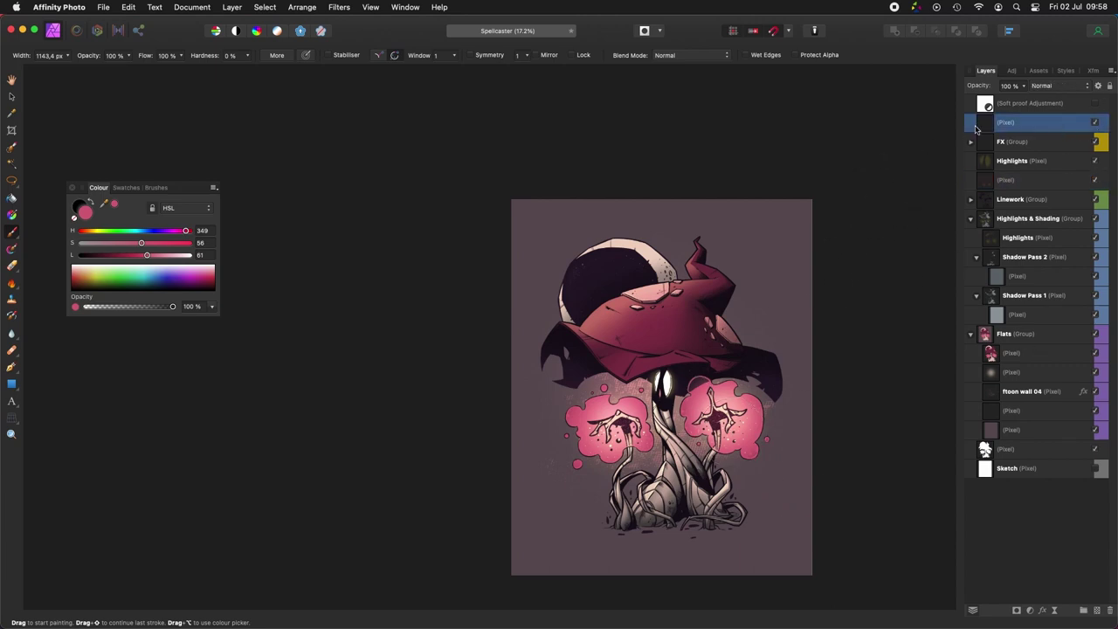
key("v")
left_click(992, 127, "alt")
key("Delete")
Step: Add a Lens Filter adjustment, place it above the FX group, and set its optical density to about 11%
left_click(971, 124)
left_click(1025, 141)
left_click(1032, 124)
left_click(1024, 140)
left_click(1011, 72)
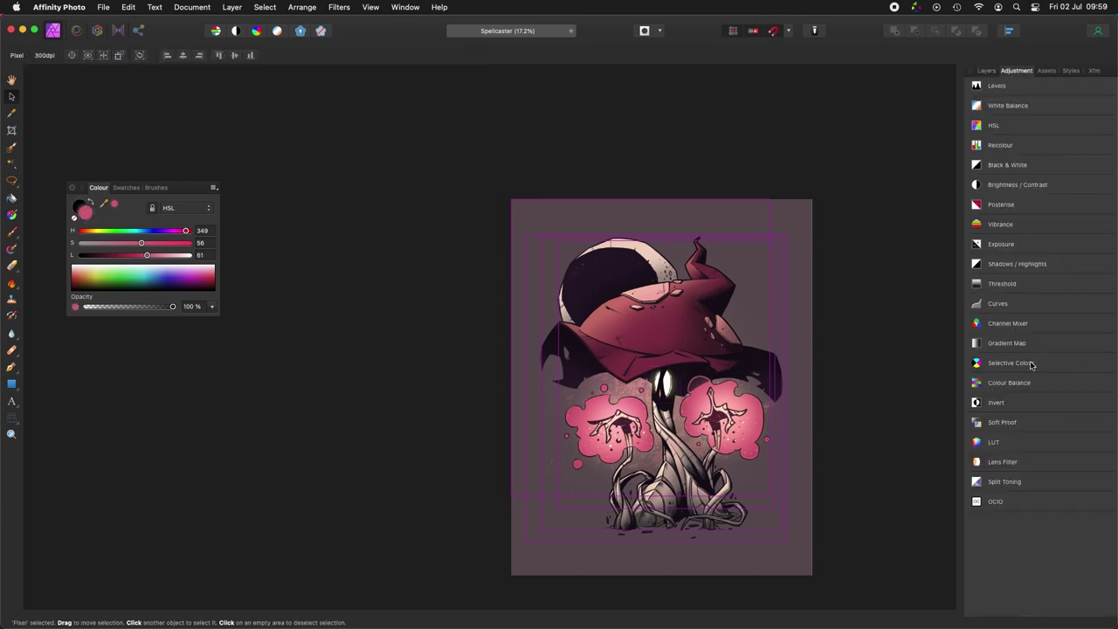
left_click(1005, 462)
left_click(1000, 493)
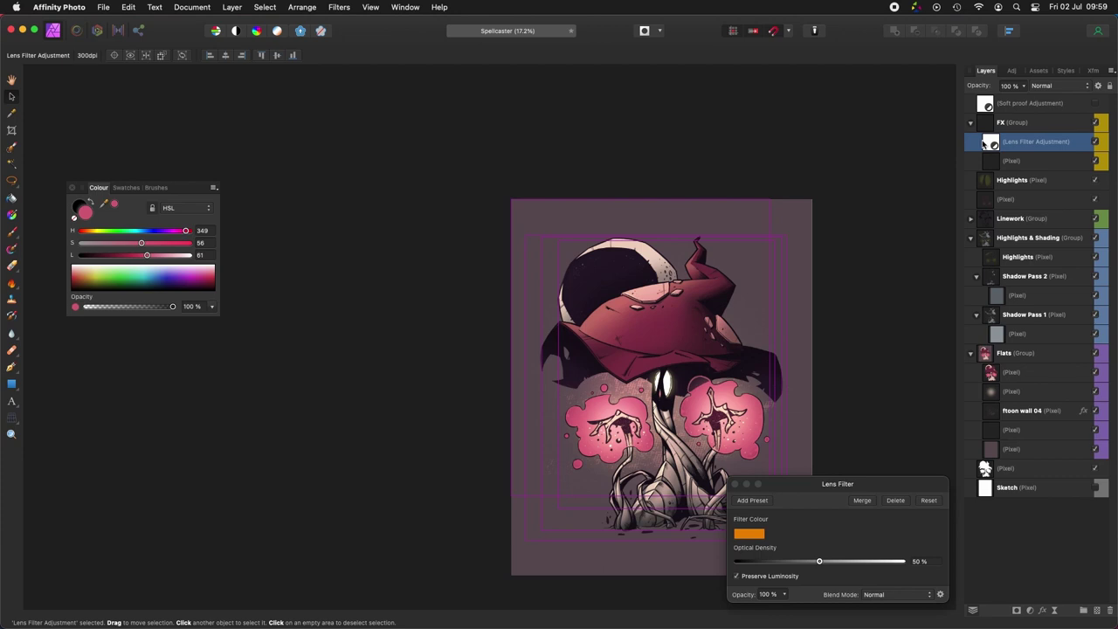
left_click_drag(987, 142, 978, 114)
left_click_drag(819, 560, 988, 566)
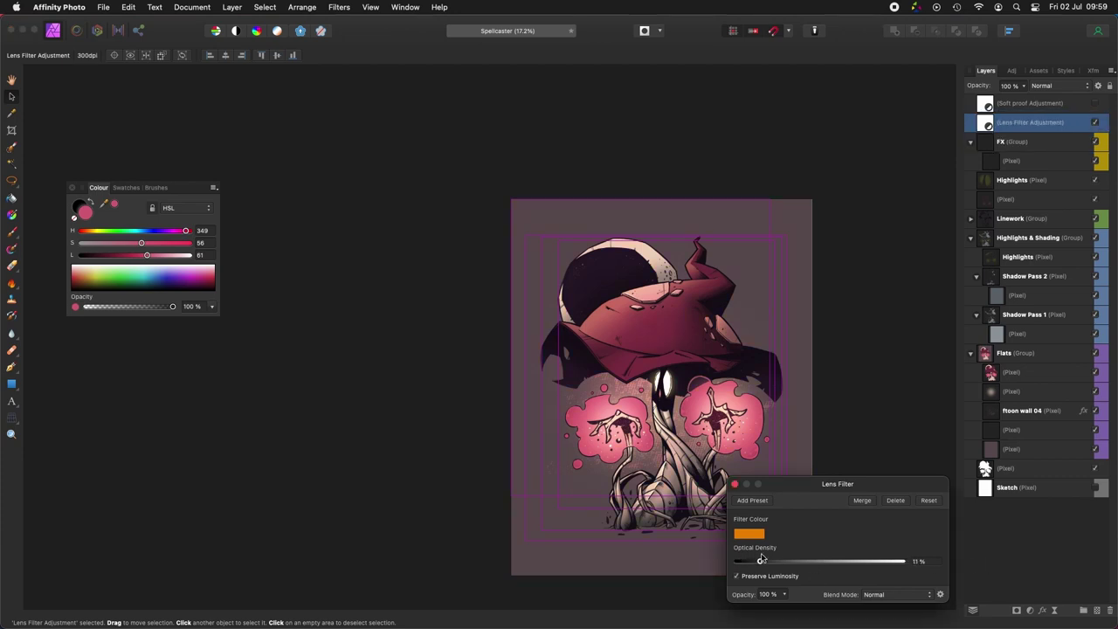
Step: Add a Levels adjustment above the Lens Filter and set the red channel's gamma to about 0.977
key("super+l")
left_click(800, 454)
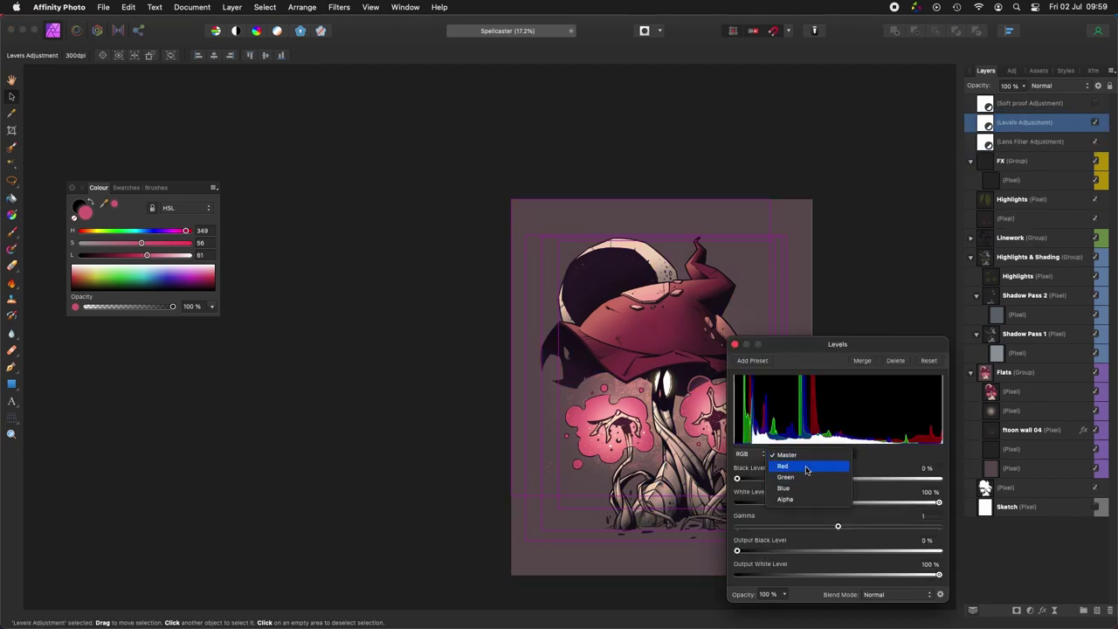
left_click(808, 469)
left_click_drag(825, 343, 993, 334)
scroll(736, 371, "up", 3)
left_click_drag(736, 371, 632, 270)
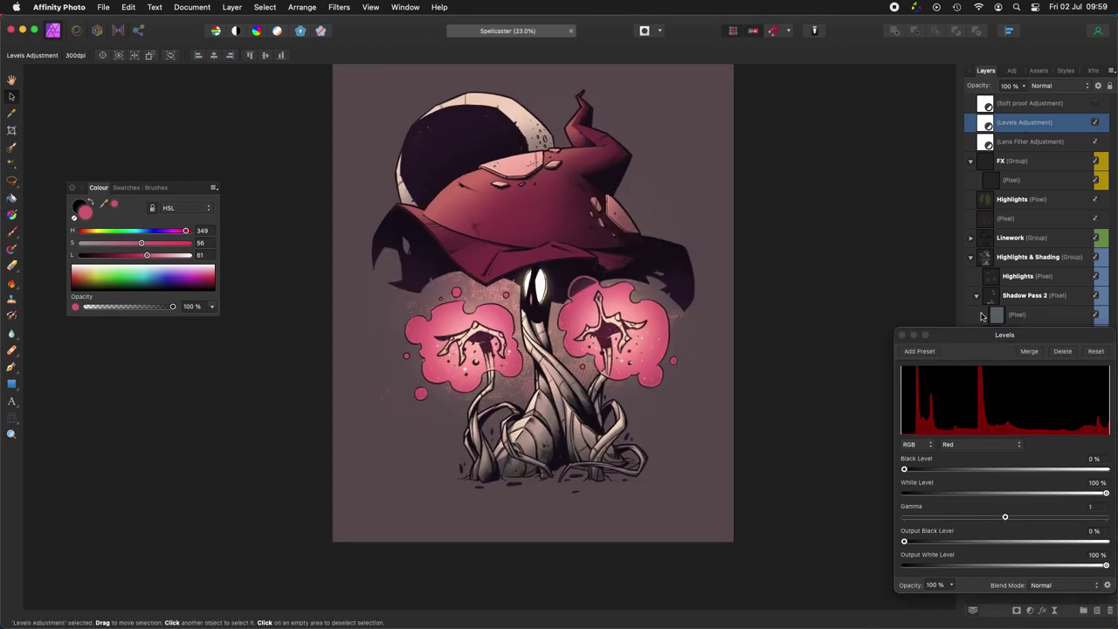
left_click_drag(979, 333, 778, 238)
mouse_move(789, 424)
left_mouse_down()
mouse_move(844, 425)
mouse_move(803, 425)
left_mouse_up()
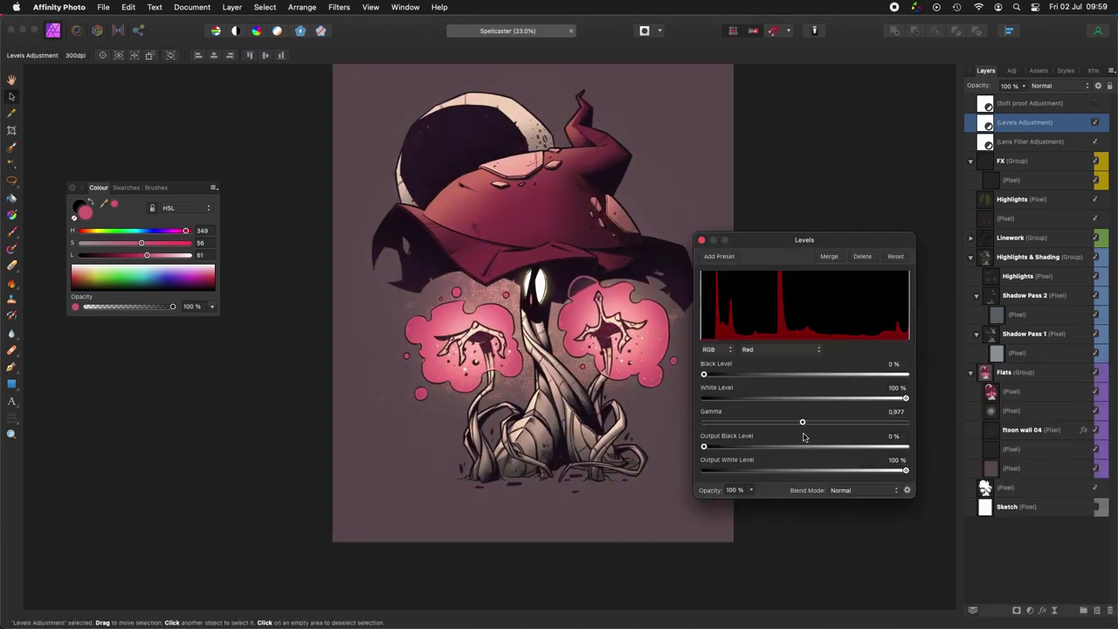
Step: Set the Levels gamma to about 1.018 for the green channel and about 1.06 for the blue channel
left_click(780, 350)
left_click(756, 359)
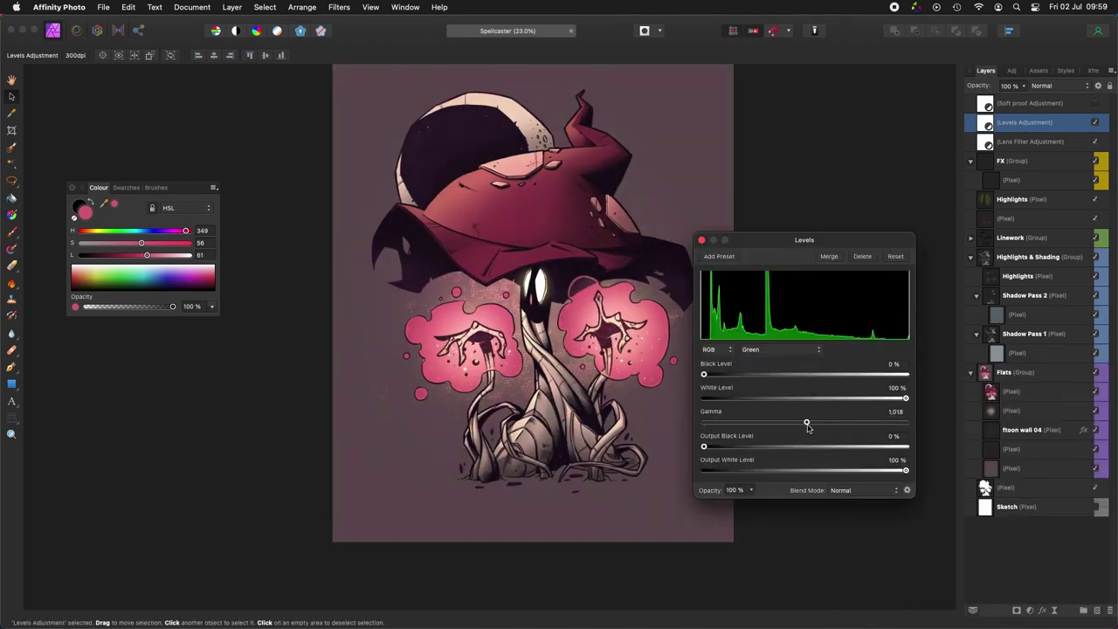
left_click(760, 350)
left_click(759, 362)
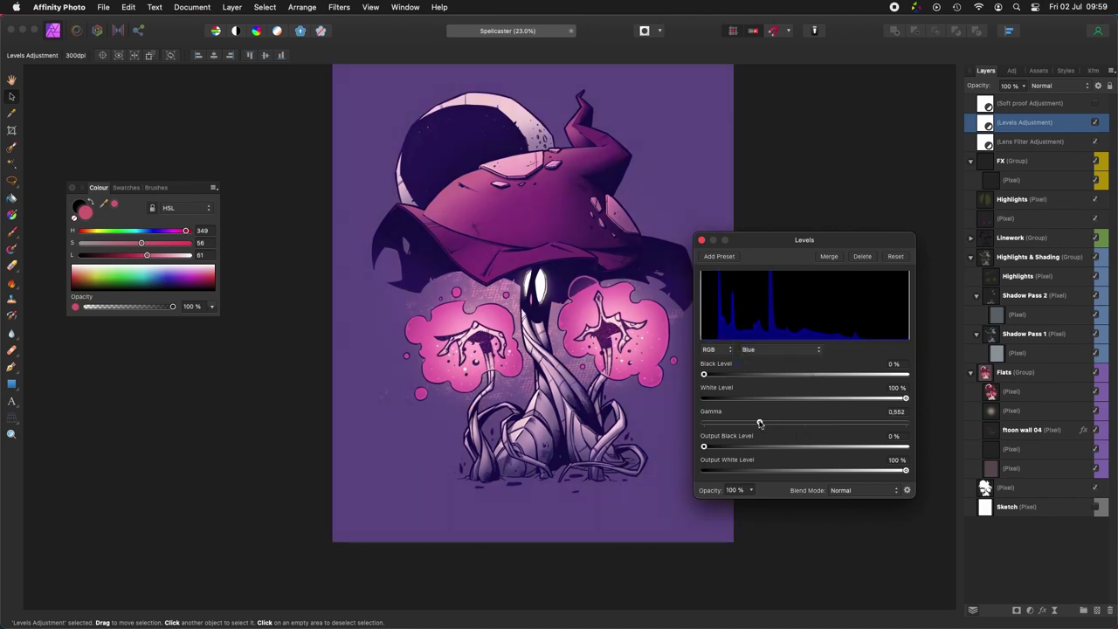
scroll(550, 353, "down", 5)
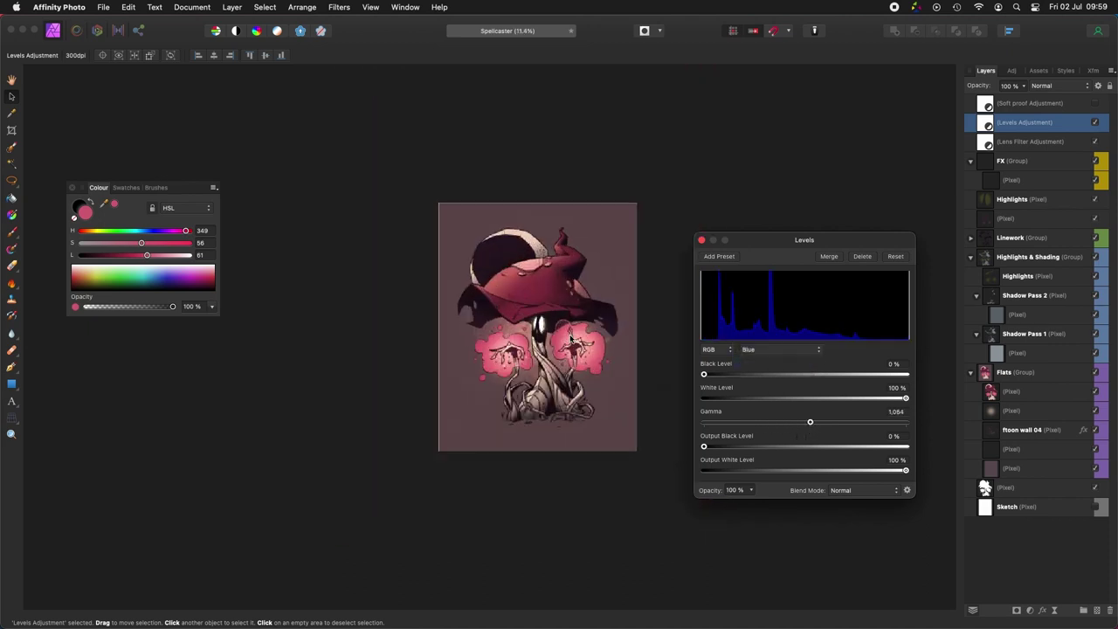
Step: Set the master Levels to 4% black level, 96% white level and about 0.938 gamma
scroll(550, 353, "up", 2)
left_click(775, 350)
left_click(771, 319)
left_click_drag(901, 398, 898, 398)
left_click_drag(704, 373, 715, 376)
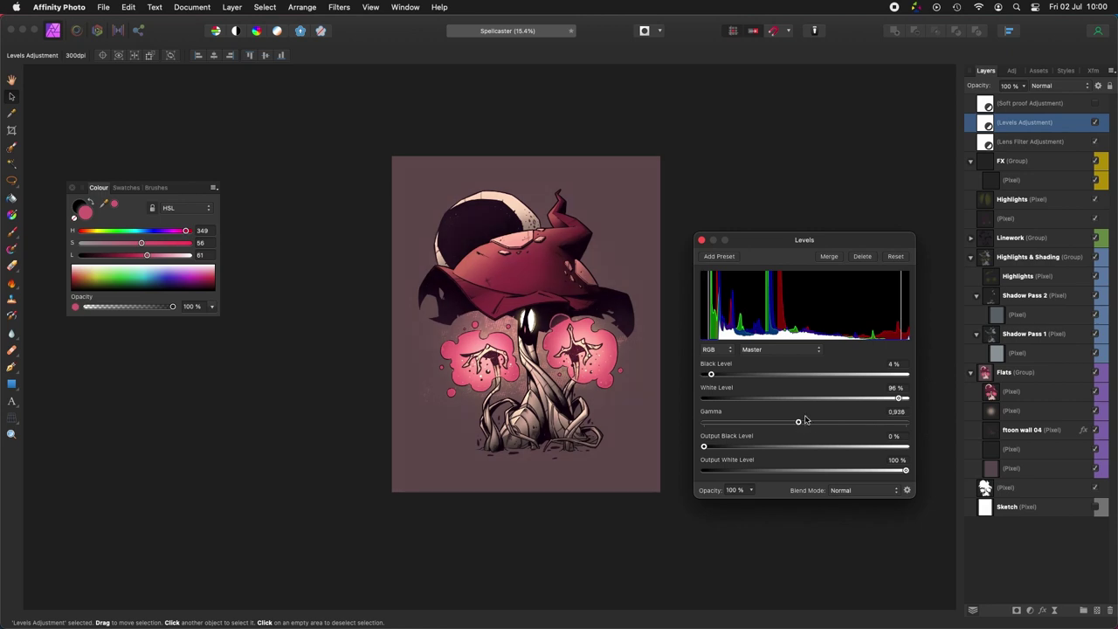
Step: Add an HSL adjustment with a saturation shift of about 6%
key("super+u")
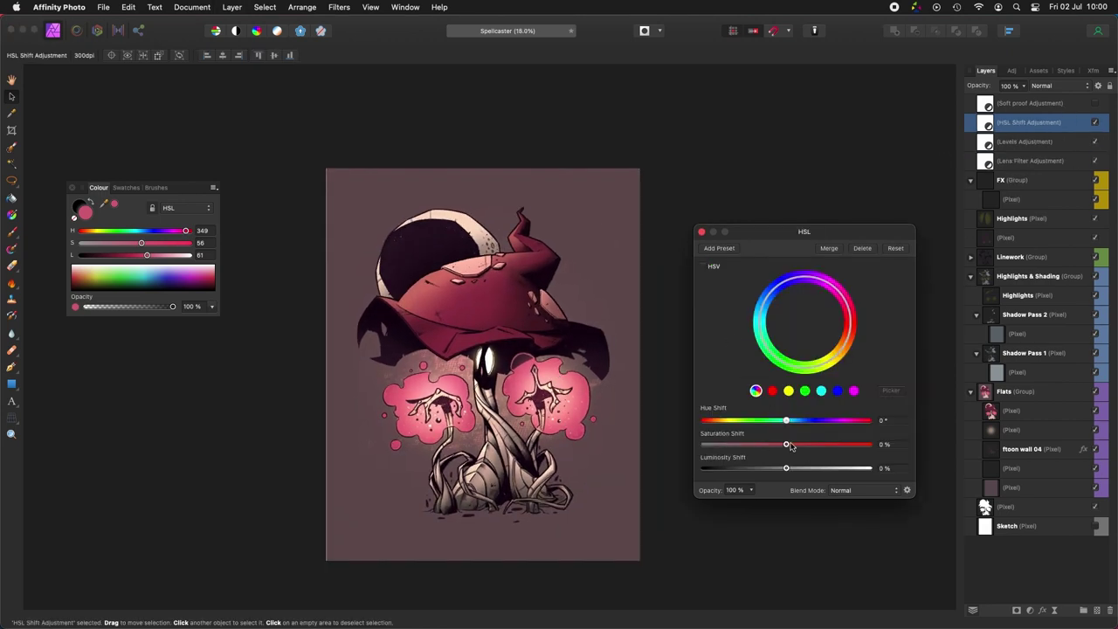
mouse_move(797, 446)
left_mouse_down()
mouse_move(678, 454)
mouse_move(796, 456)
left_mouse_up()
Step: Add a Colour Balance adjustment and shift the shadows' Cyan / Red balance to about -7%
left_click(1014, 70)
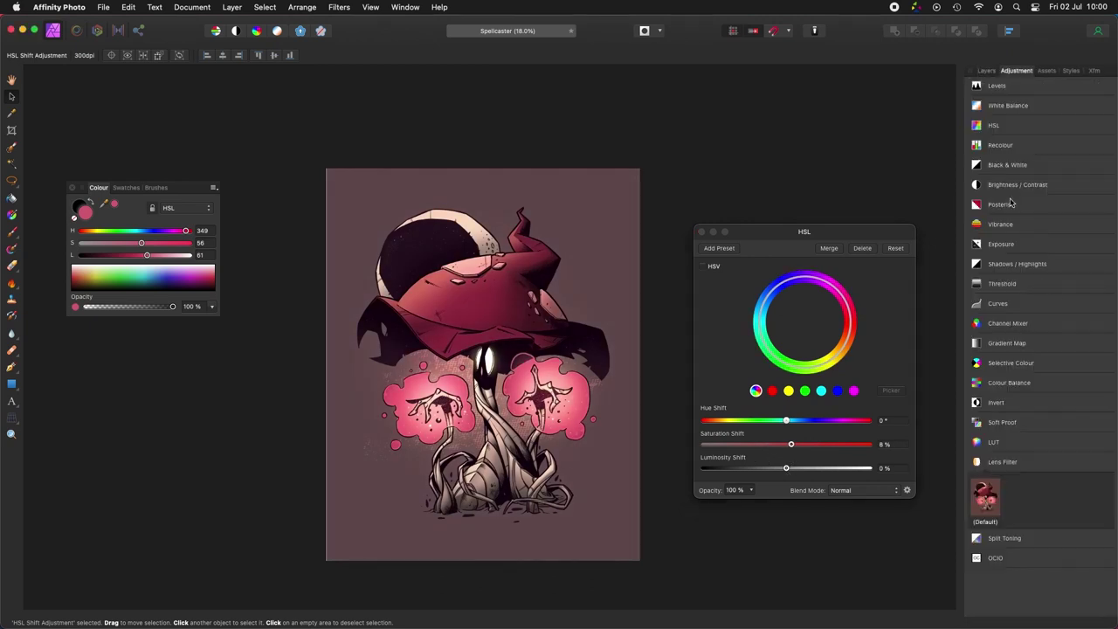
left_click(1016, 384)
left_click(754, 387)
left_click(754, 377)
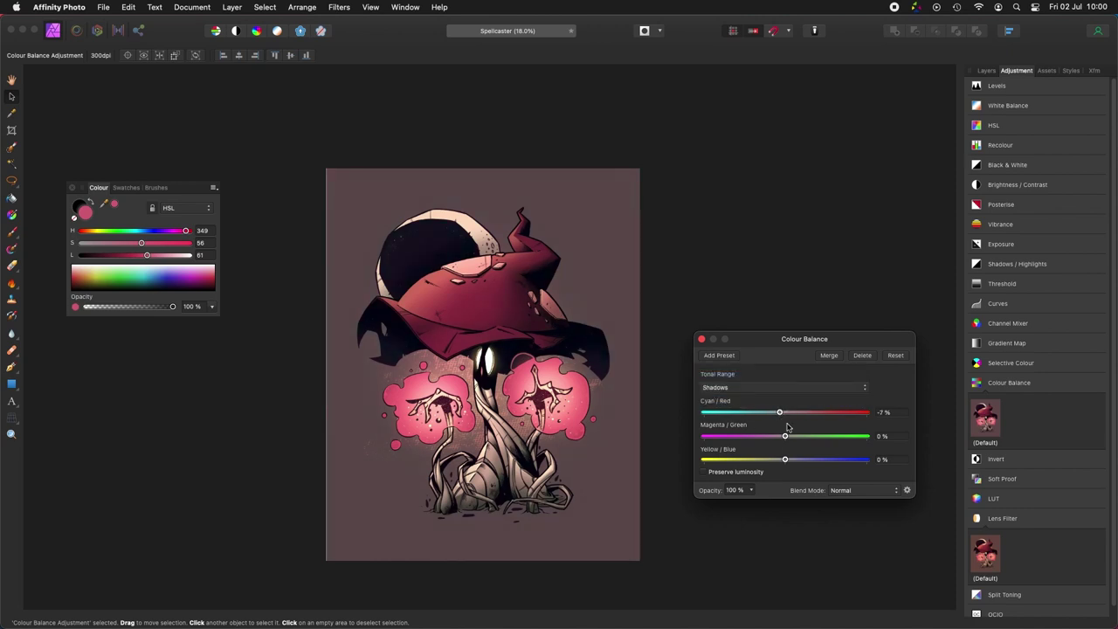
Step: Shift the Colour Balance highlights to 5% Cyan / Red and -11% Yellow / Blue
left_click(754, 387)
left_click(753, 408)
left_click_drag(785, 459, 778, 462)
scroll(599, 410, "down", 1)
Step: Select the four colour adjustments and toggle their visibility to compare the artwork with and without them
left_click(986, 70)
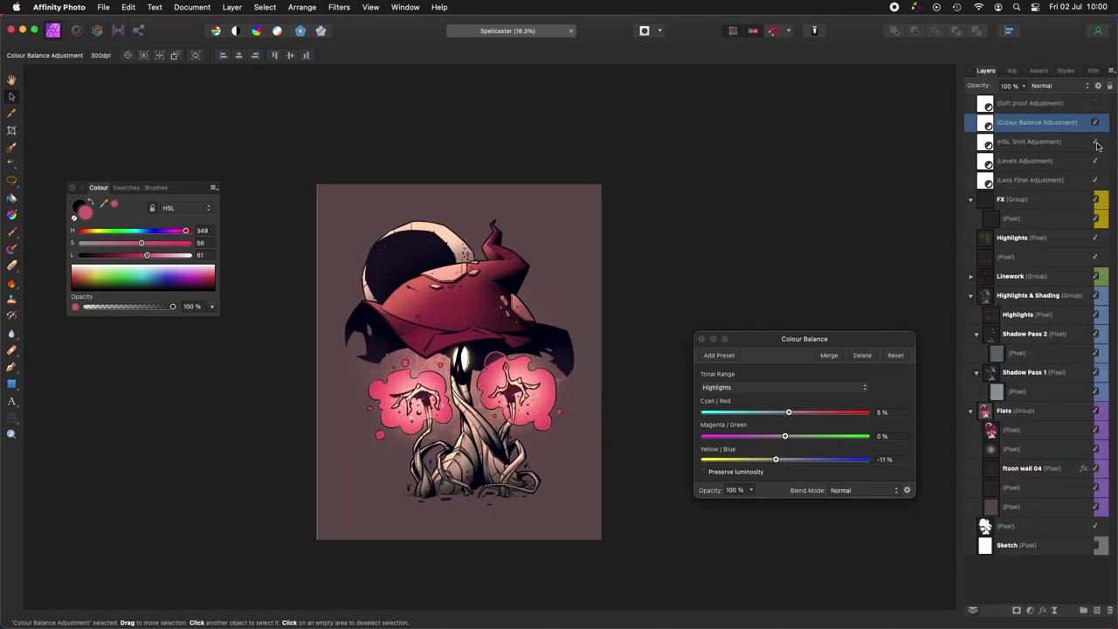
left_click(1041, 183, "shift")
left_click(1096, 180)
left_click(1095, 180)
left_click_drag(606, 266, 732, 275)
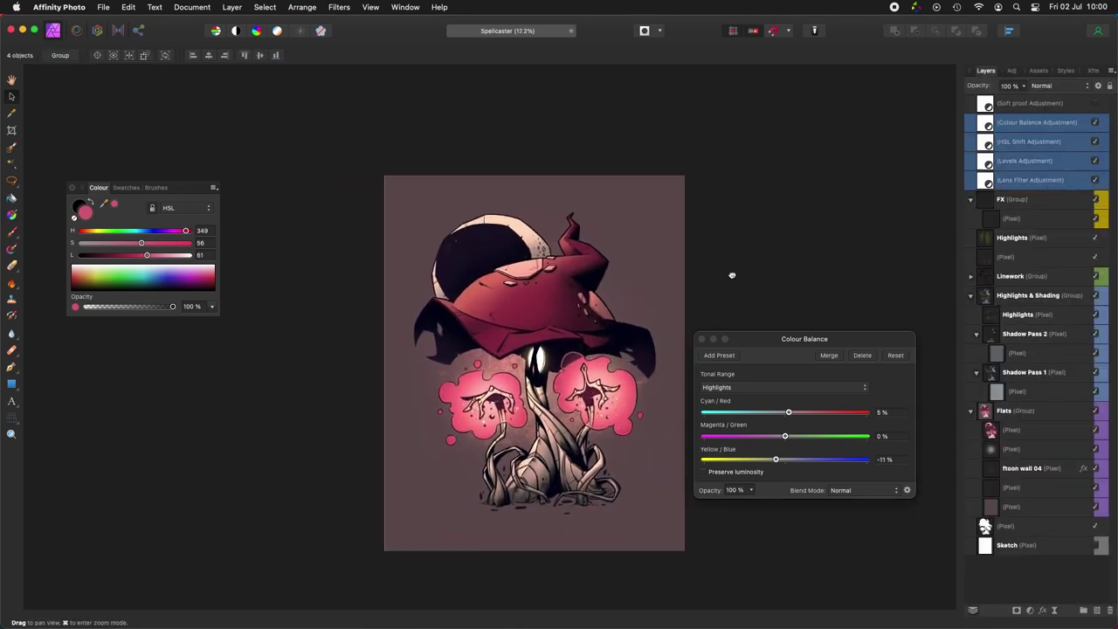
scroll(732, 275, "up", 2)
Step: Add a Curves adjustment above the Soft Proof layer and raise the blue channel's darkest point to about 0.037
left_click(1087, 104)
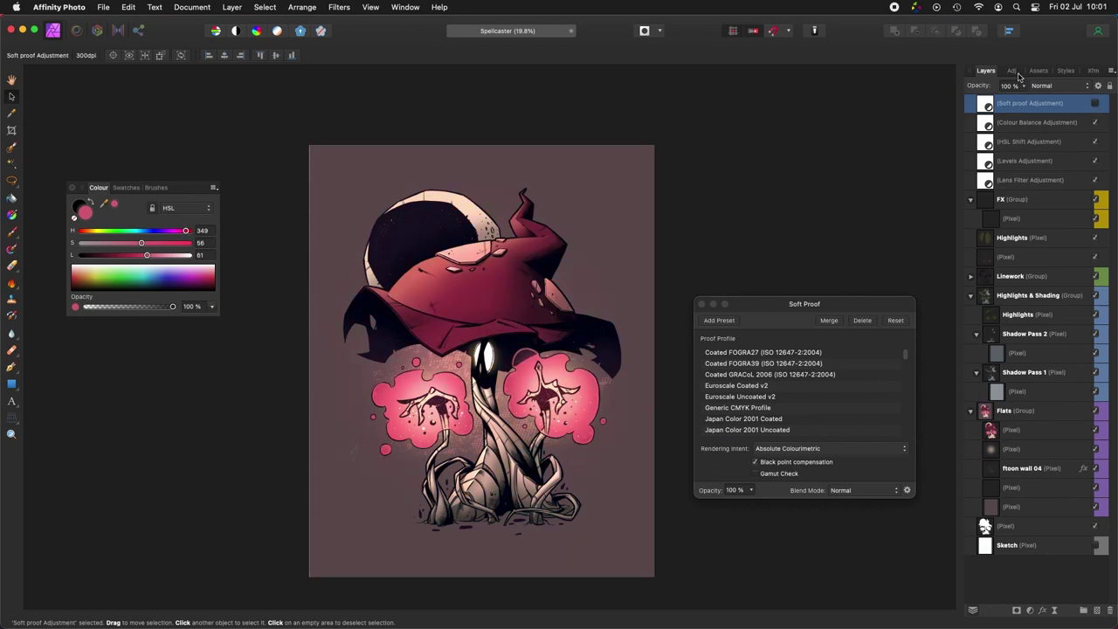
left_click(1015, 71)
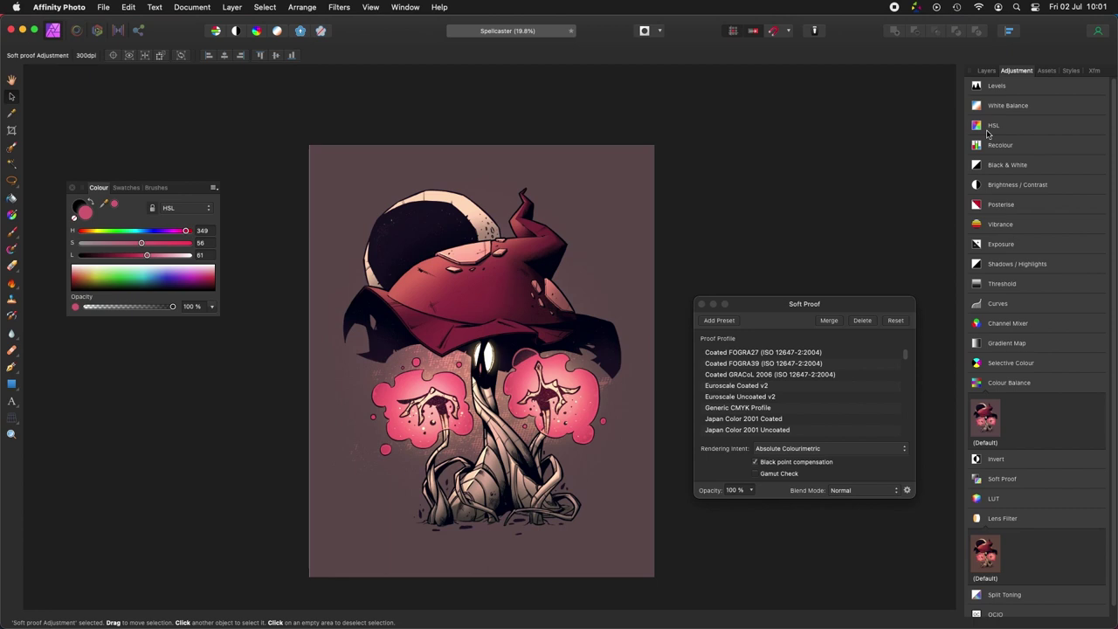
left_click(988, 71)
key("super+m")
left_click(786, 455)
left_click(769, 491)
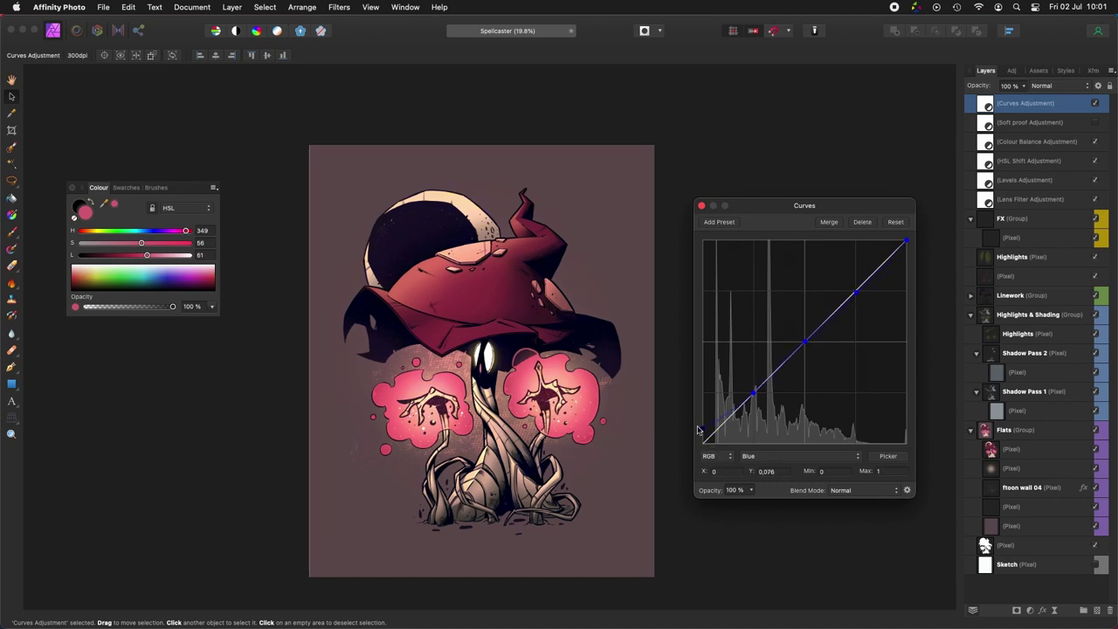
scroll(602, 326, "up", 5)
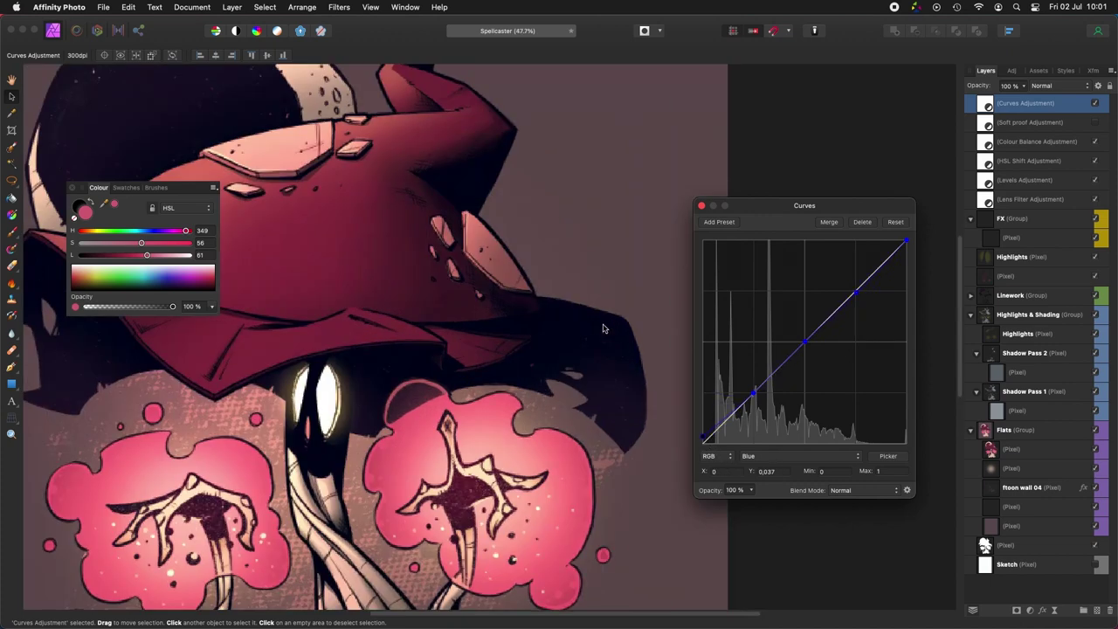
Step: Compare the artwork with Curves off and on, and fine-tune the blue curve's darkest point to about 0.032
left_click(1095, 104)
left_click(703, 439)
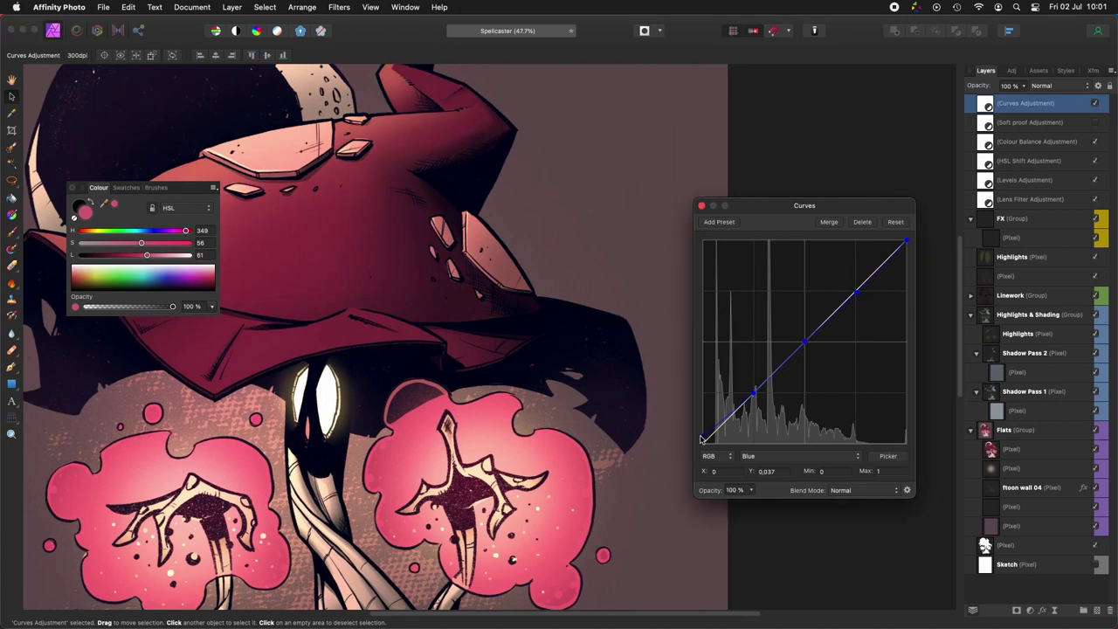
scroll(541, 443, "down", 4)
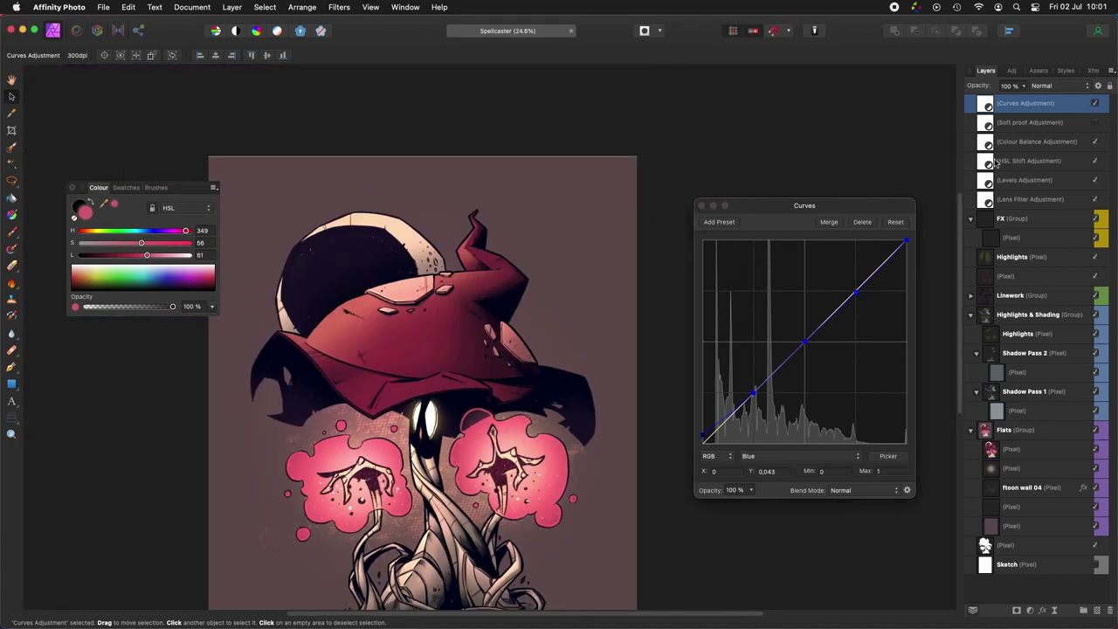
scroll(410, 262, "down", 3)
scroll(407, 320, "up", 5)
left_click(703, 438)
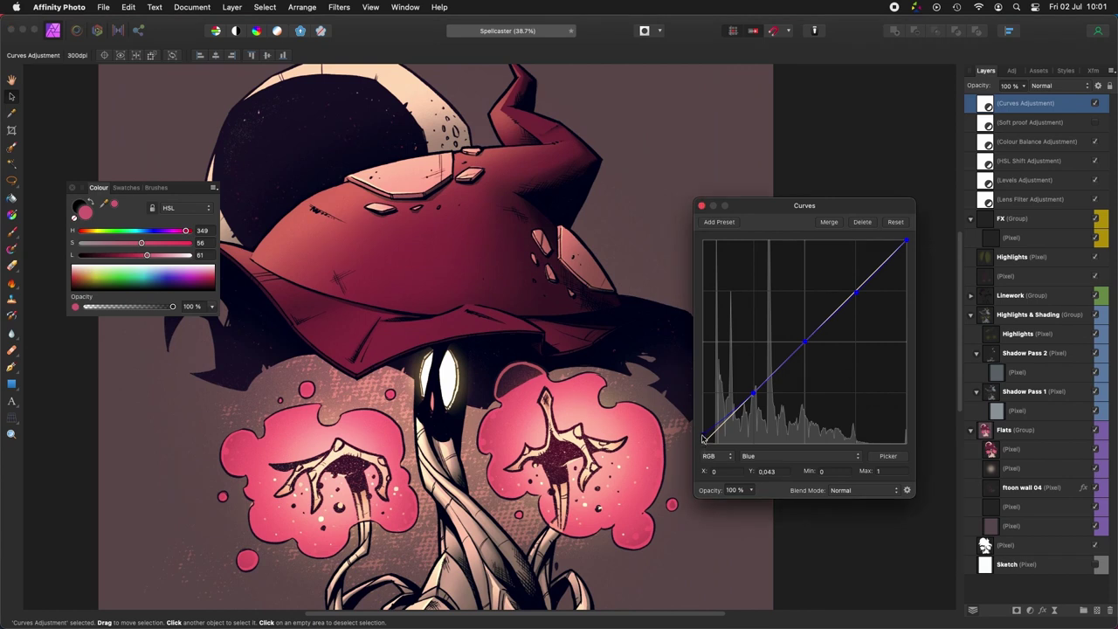
scroll(456, 378, "down", 2)
left_click(1096, 104)
scroll(655, 332, "down", 3)
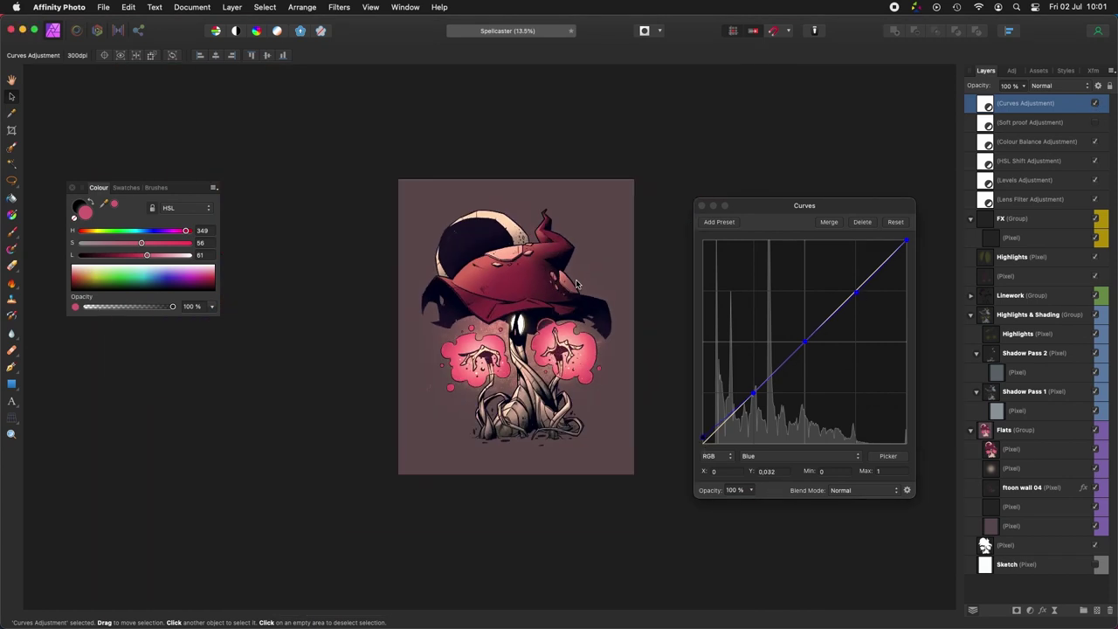
Step: Compare the wall texture and soft glow layers in the Flats group off and on, and set the glow's opacity to about 33%
scroll(664, 349, "up", 2)
left_click(1094, 488)
left_click(1094, 488)
left_click(1097, 469)
left_click(1097, 469)
scroll(528, 307, "down", 3)
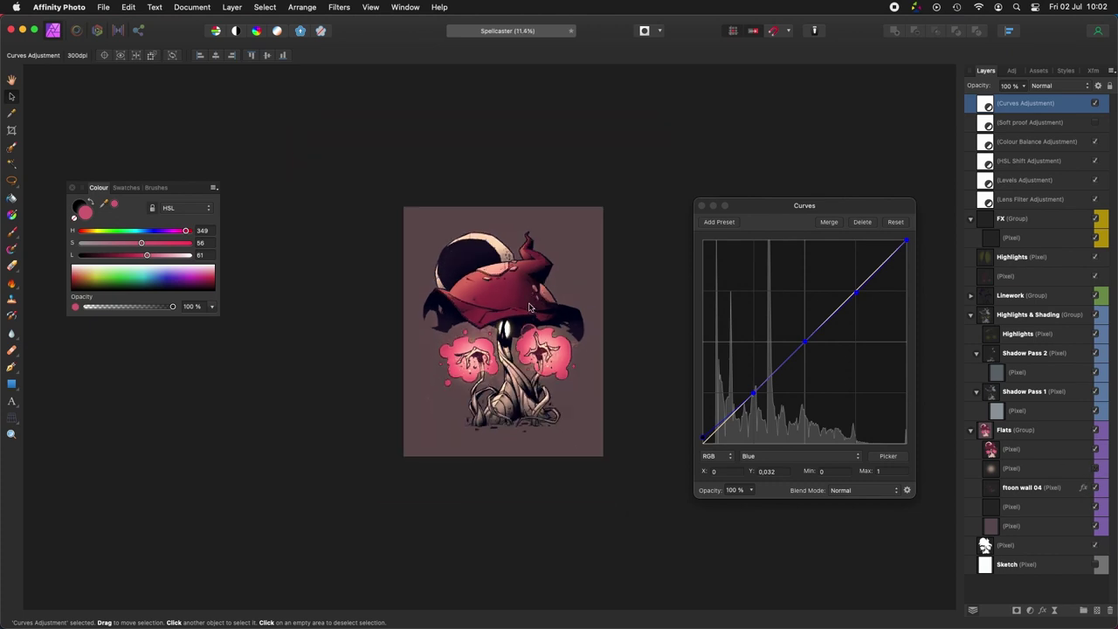
left_click(1083, 469)
left_click(1006, 86)
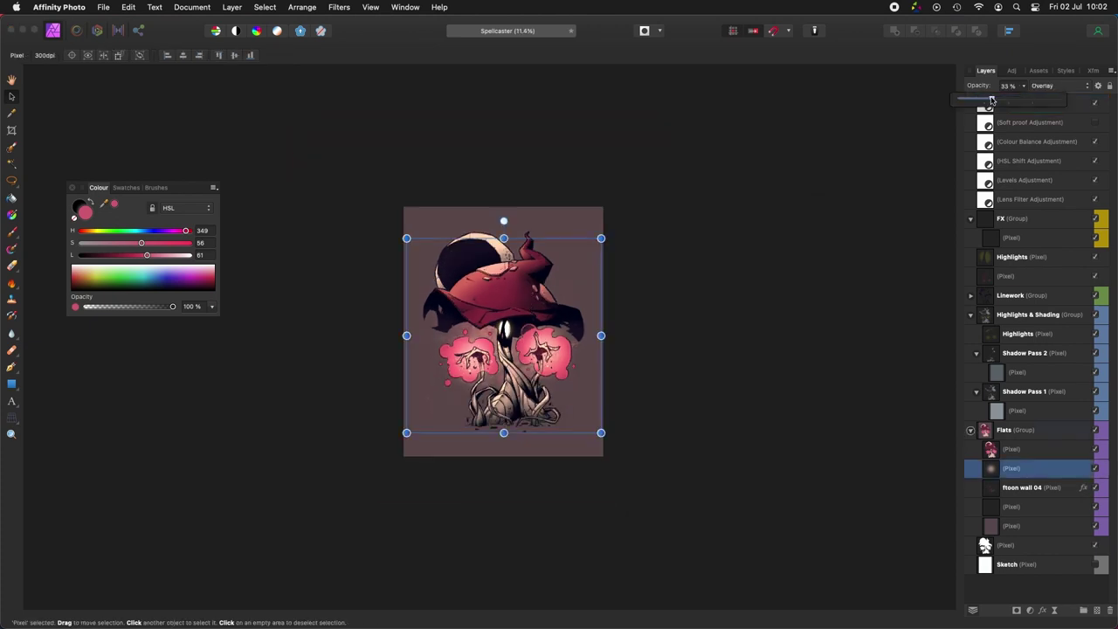
Step: Isolate the old FX group to check its content, and delete the group
left_click(1039, 186)
left_click(989, 223, "alt")
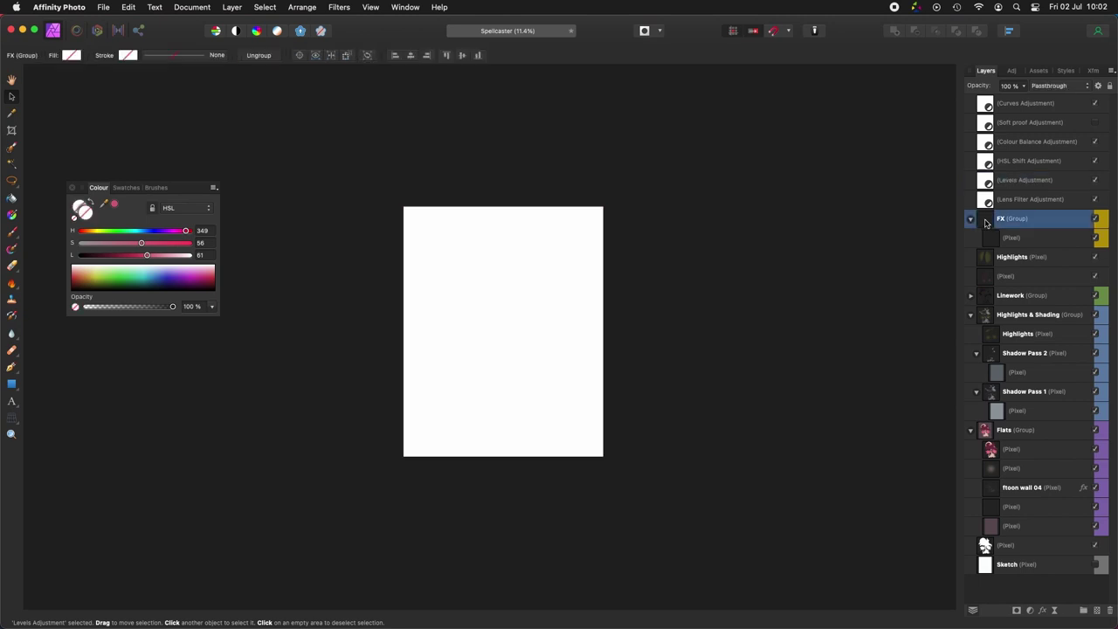
key("Delete")
Step: Group all the adjustment layers from Lens Filter up to Curves and name the group FX
left_click(1013, 200)
left_click(1027, 112, "shift")
key("super+g")
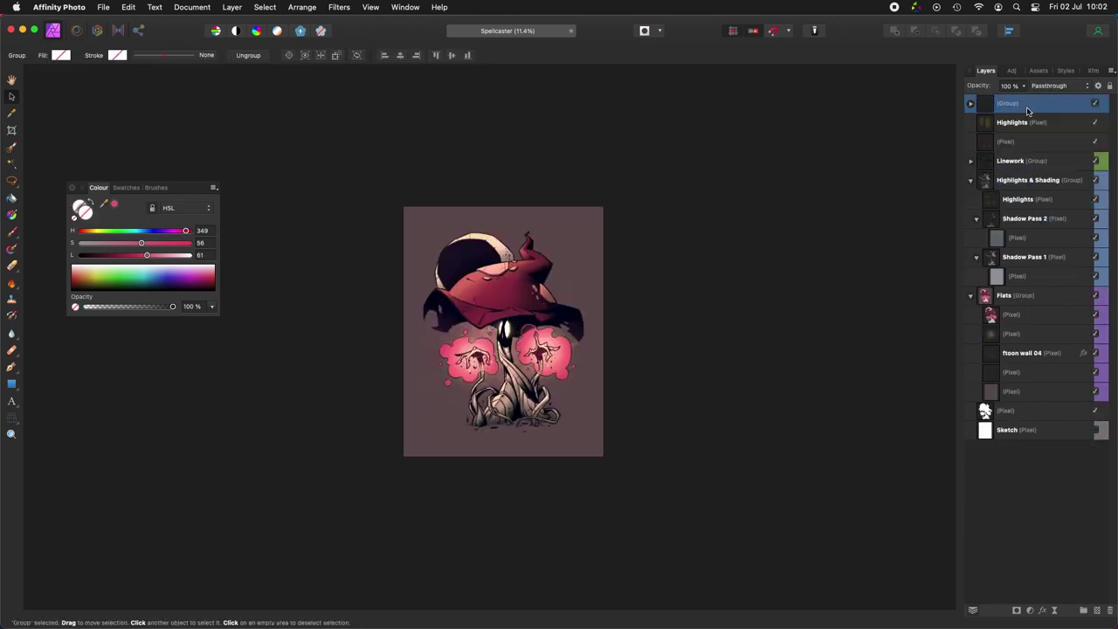
key("super+0")
key("Return")
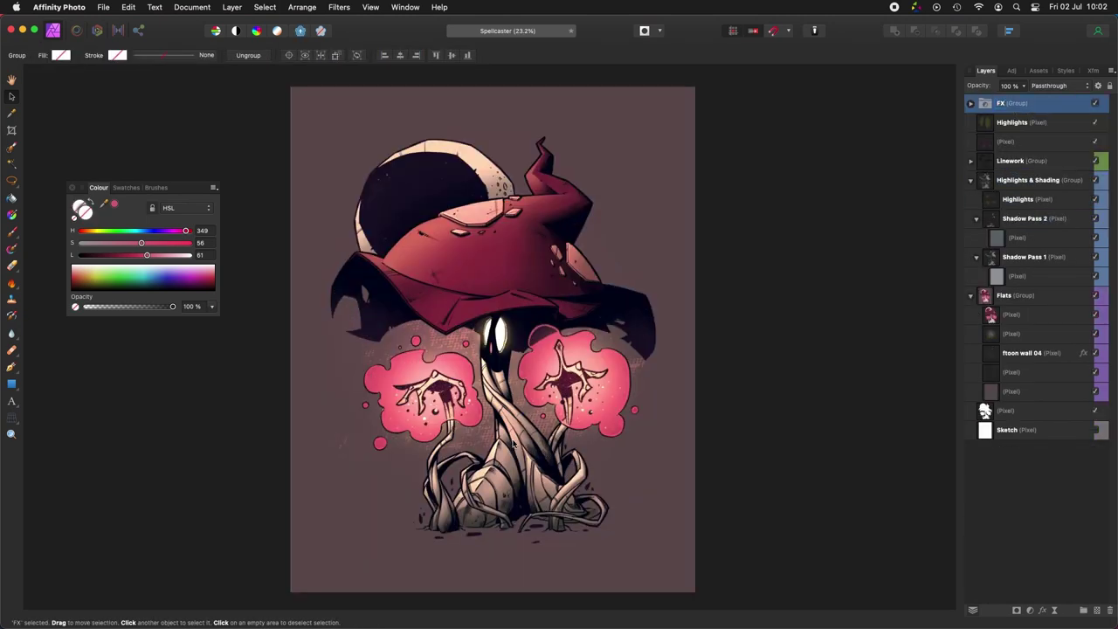
Step: Add a pixel layer above the background fill in Flats, hide the FX group, and sample a dark purple (H 292, S 27, L 11) for the brush
scroll(688, 425, "left", 5)
left_click(1013, 391)
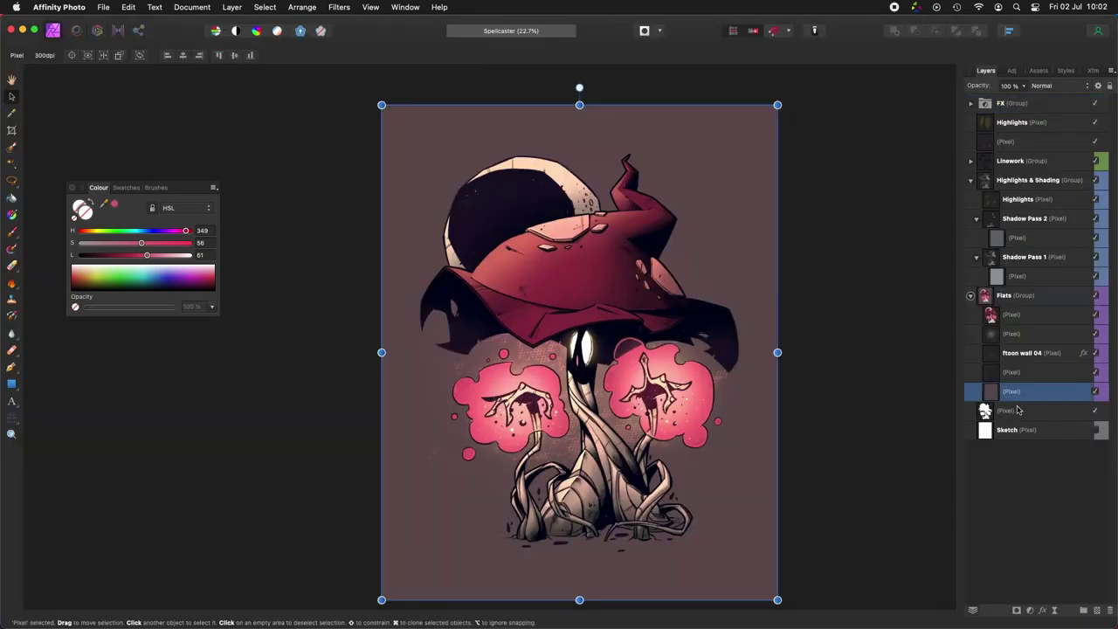
left_click(1097, 613)
key("b")
scroll(655, 475, "up", 3)
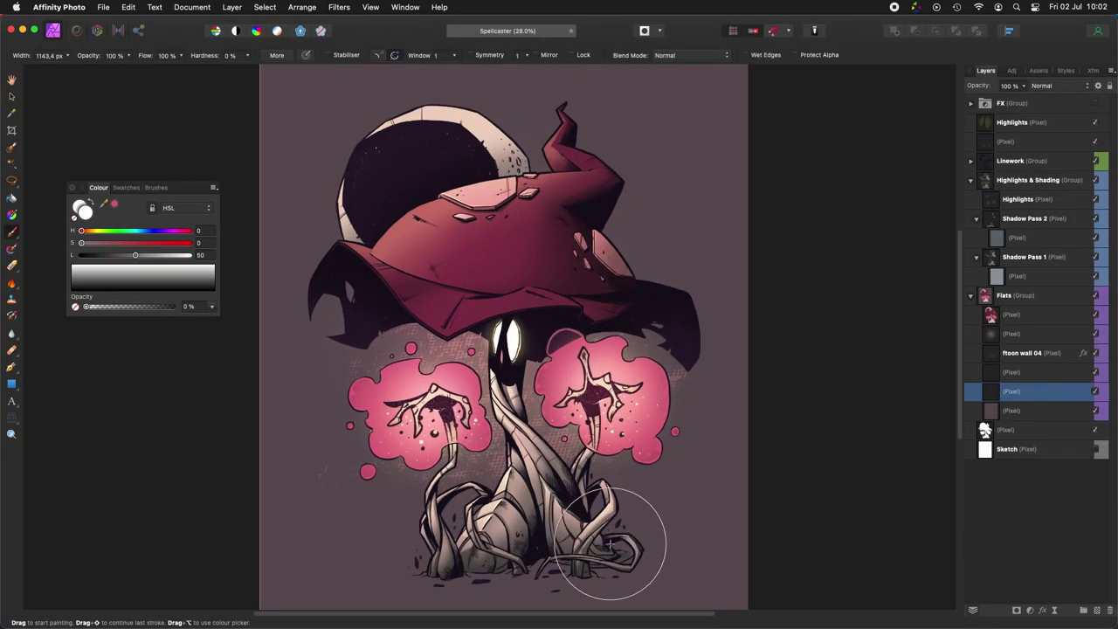
scroll(685, 296, "up", 6)
left_click(672, 379, "alt")
scroll(655, 371, "down", 8)
Step: Enlarge the brush to 2644.7 px and paint a soft dark purple vignette around the canvas edges
key("bracketright")
key("bracketright")
key("bracketright")
key("bracketright")
key("bracketright")
key("bracketright")
key("bracketright")
key("bracketright")
key("bracketright")
left_click_drag(456, 492, 446, 425)
mouse_move(472, 507)
left_mouse_down()
mouse_move(652, 512)
mouse_move(793, 282)
left_mouse_up()
mouse_move(586, 456)
left_mouse_down()
mouse_move(606, 568)
mouse_move(680, 454)
left_mouse_up()
left_click_drag(589, 495, 380, 391)
Step: Compare the artwork with the vignette layer off and on, and lower the vignette's opacity slightly
scroll(416, 387, "up", 1)
scroll(794, 367, "up", 3)
scroll(794, 367, "right", 2)
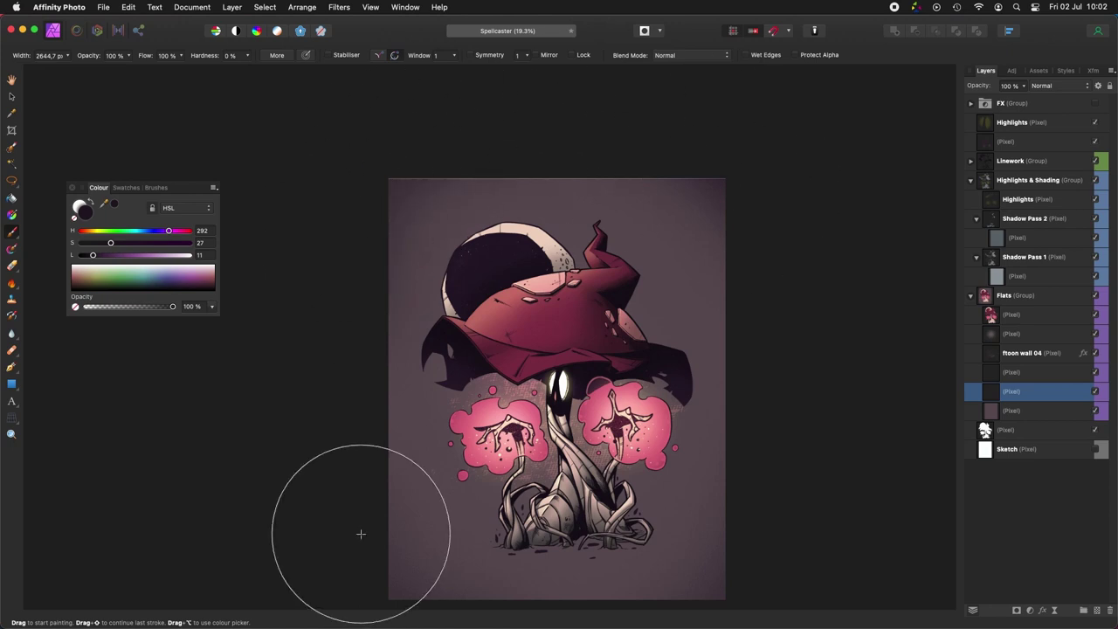
left_click(1095, 393)
left_click(1095, 393)
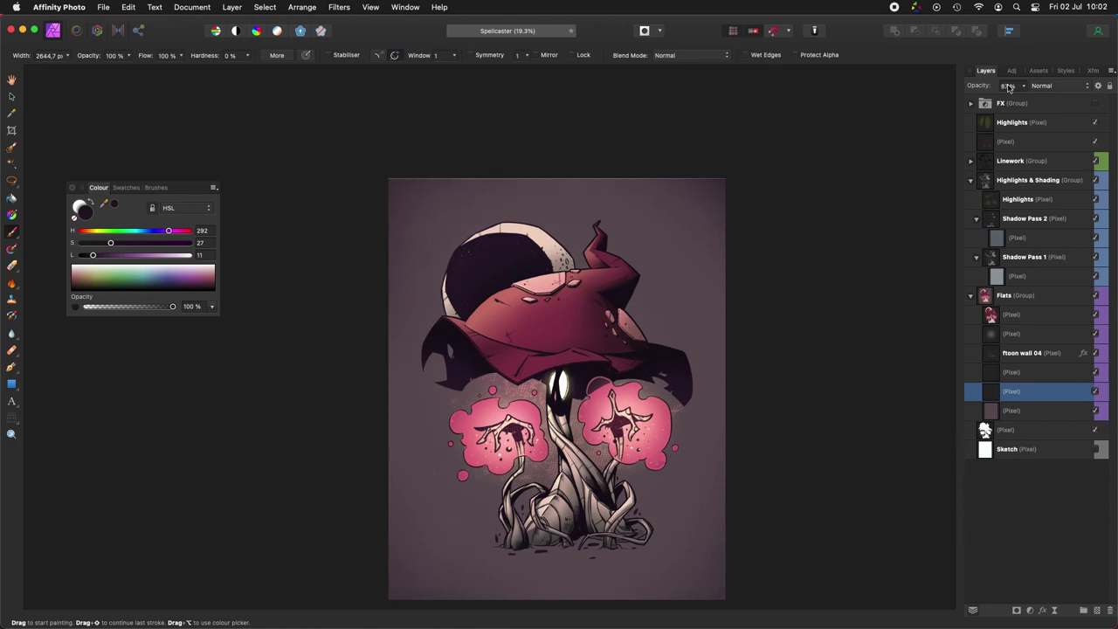
Step: Add a live Add Noise filter layer, place it hidden above the FX group, and turn the FX group back on
left_click(970, 103)
left_click(1030, 122)
left_click(231, 7)
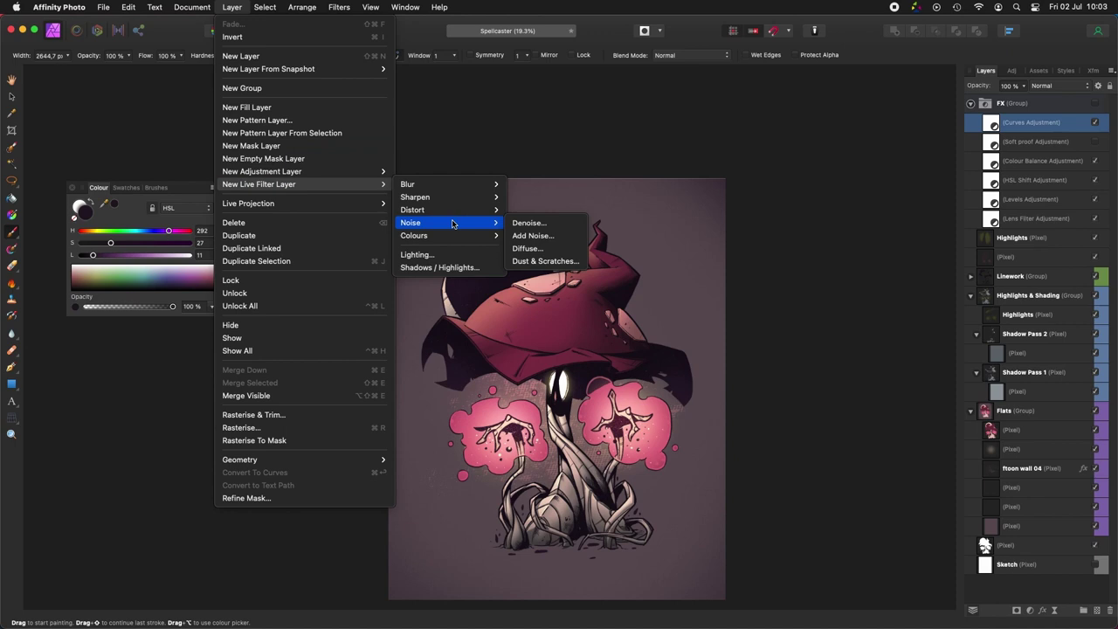
left_click(835, 292)
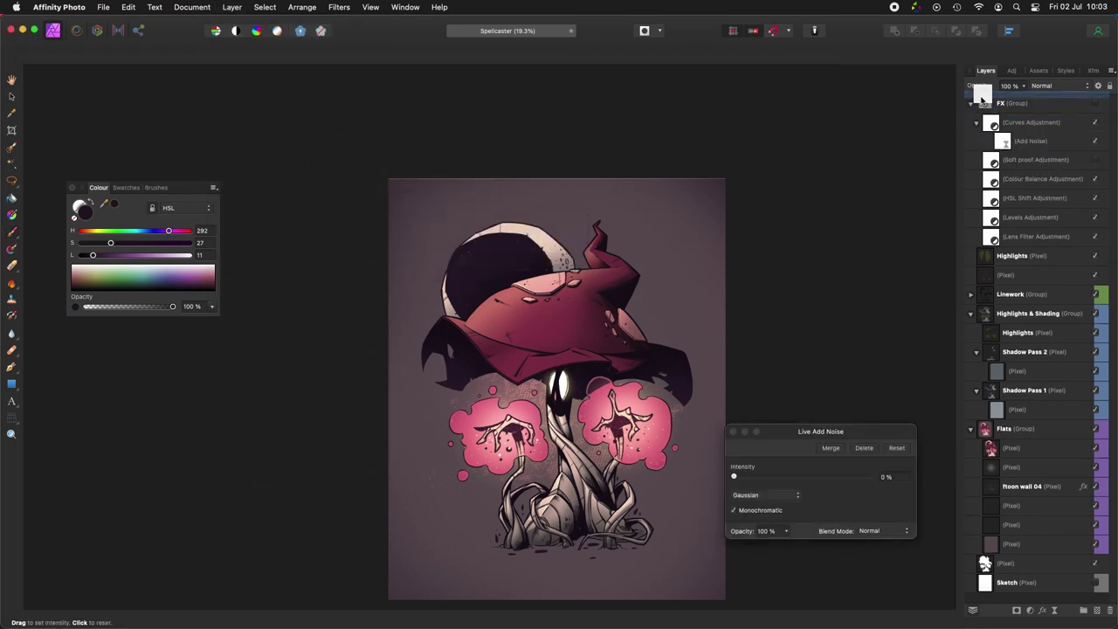
left_click(1092, 121)
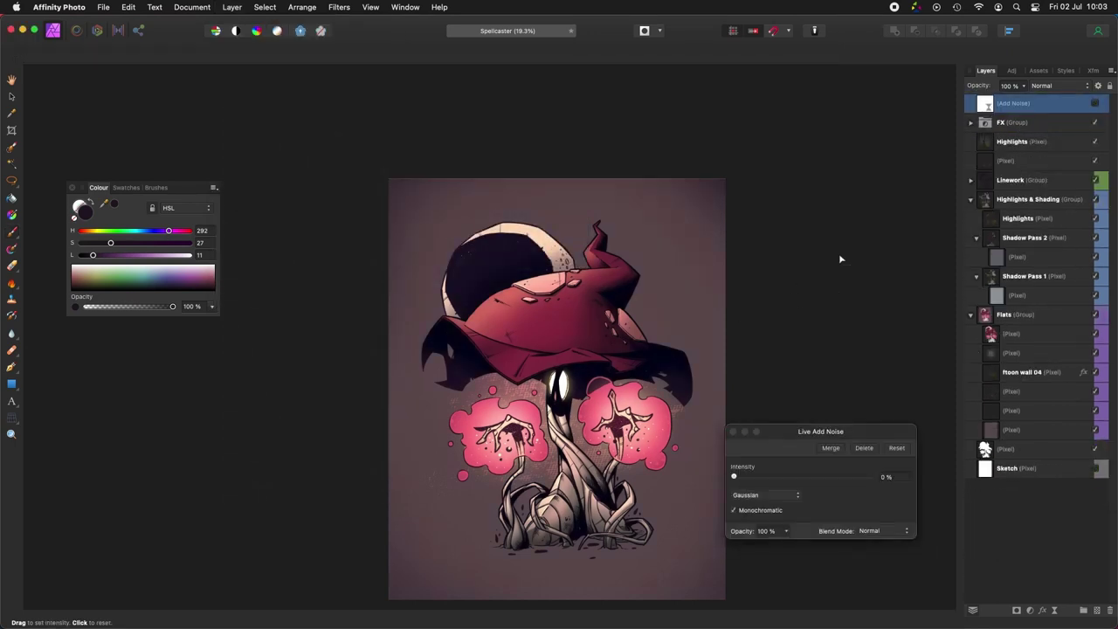
Step: Merge the visible artwork into a new pixel layer on top and display the document's colour channels
key("alt+shift+super+e")
left_click(339, 7)
mouse_move(361, 65)
left_click(471, 76)
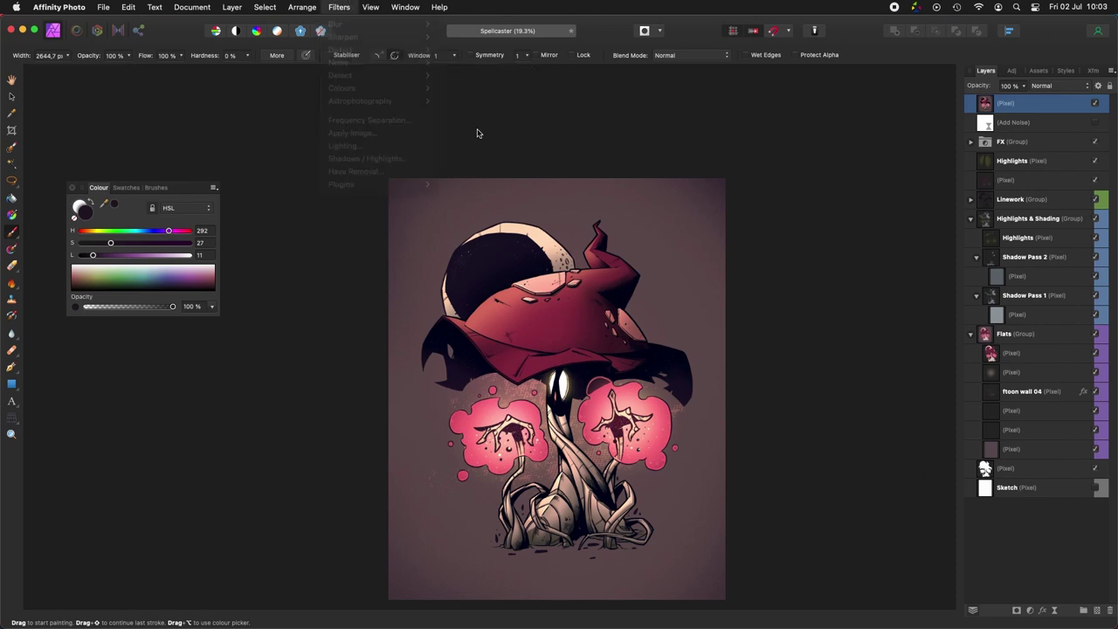
left_click(404, 7)
mouse_move(371, 7)
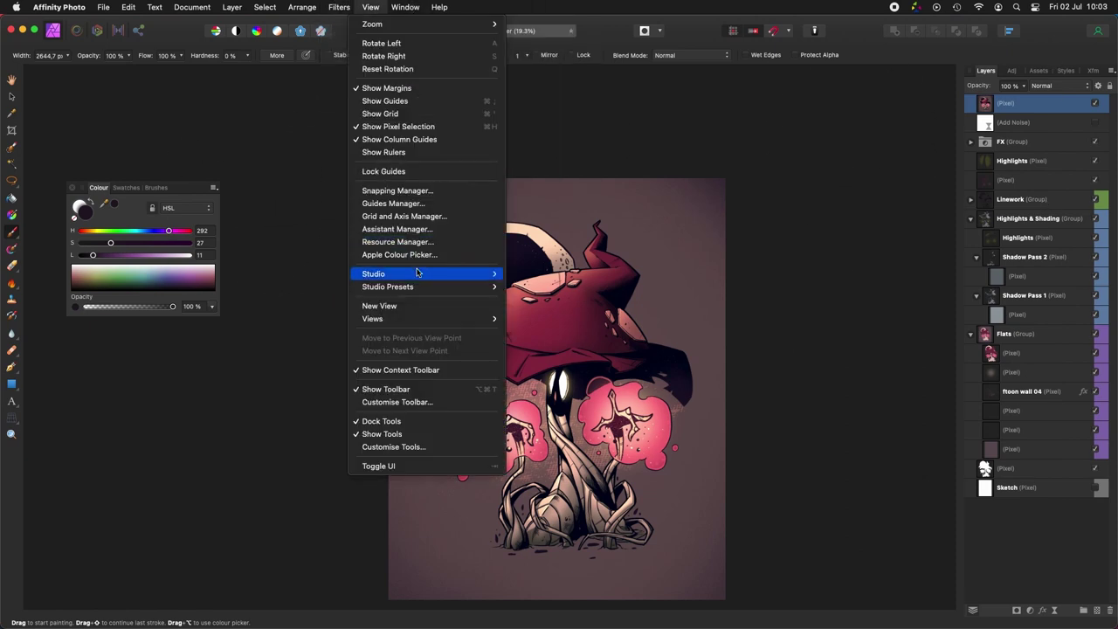
mouse_move(437, 273)
left_click(588, 275)
left_click_drag(1037, 311, 793, 220)
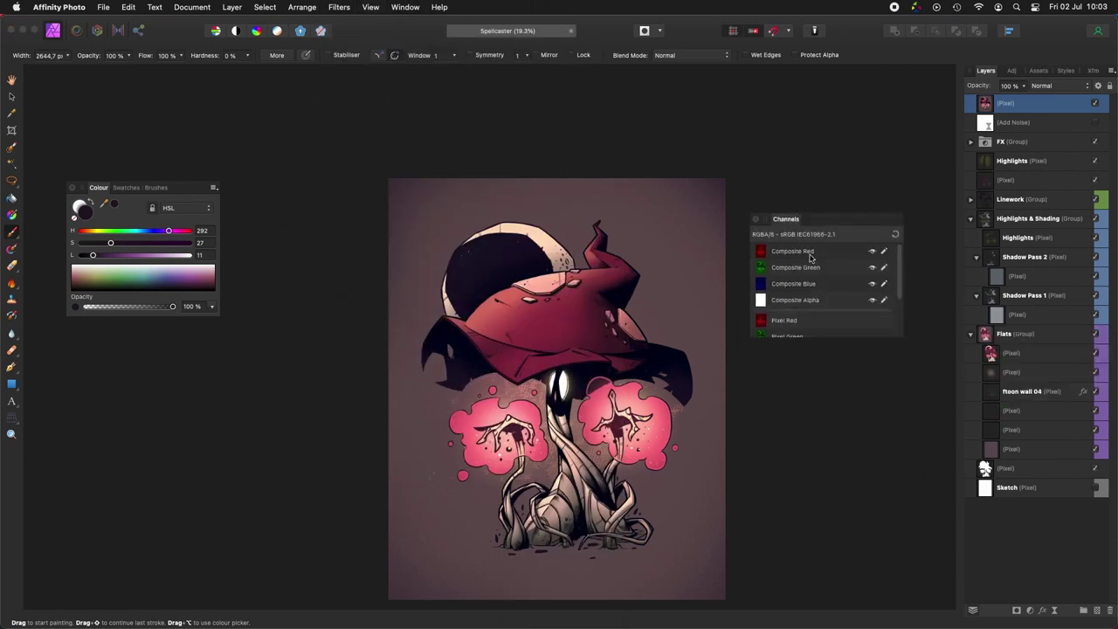
Step: Apply a Ripple filter to only the composite red channel of the merged layer and restore all channels
left_click(810, 252)
left_click(370, 7)
mouse_move(341, 7)
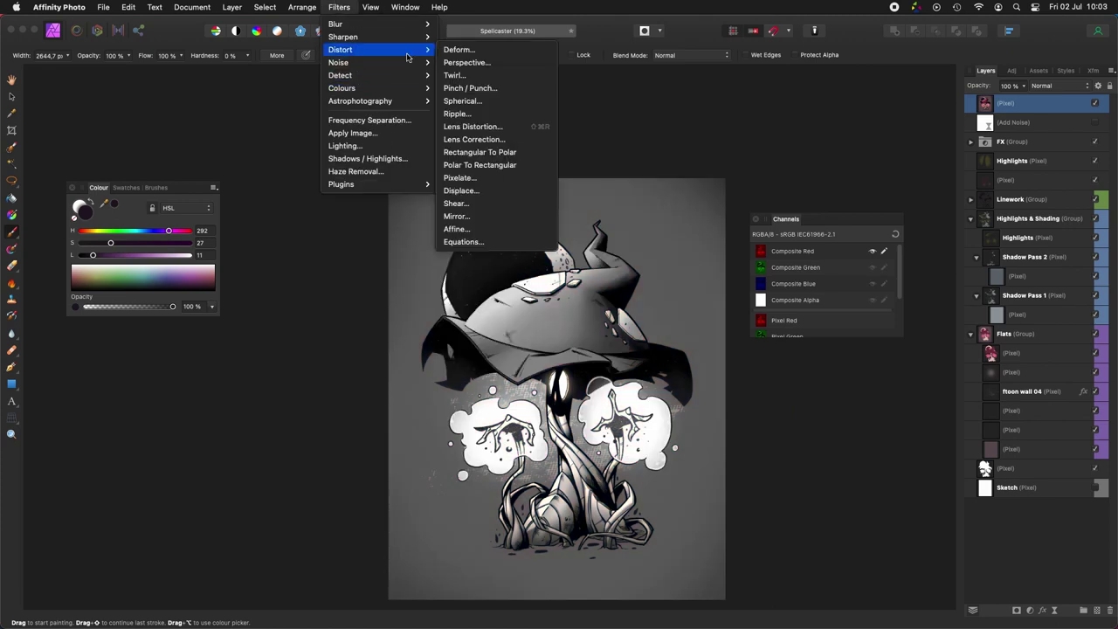
mouse_move(393, 49)
left_click(486, 112)
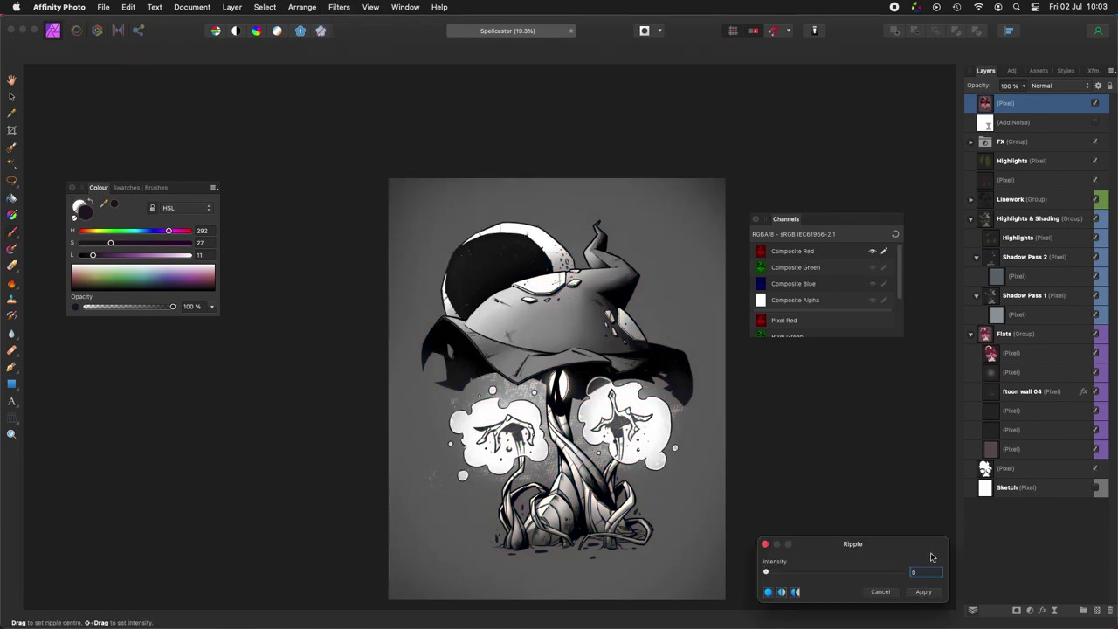
left_click(924, 592)
left_click(896, 234)
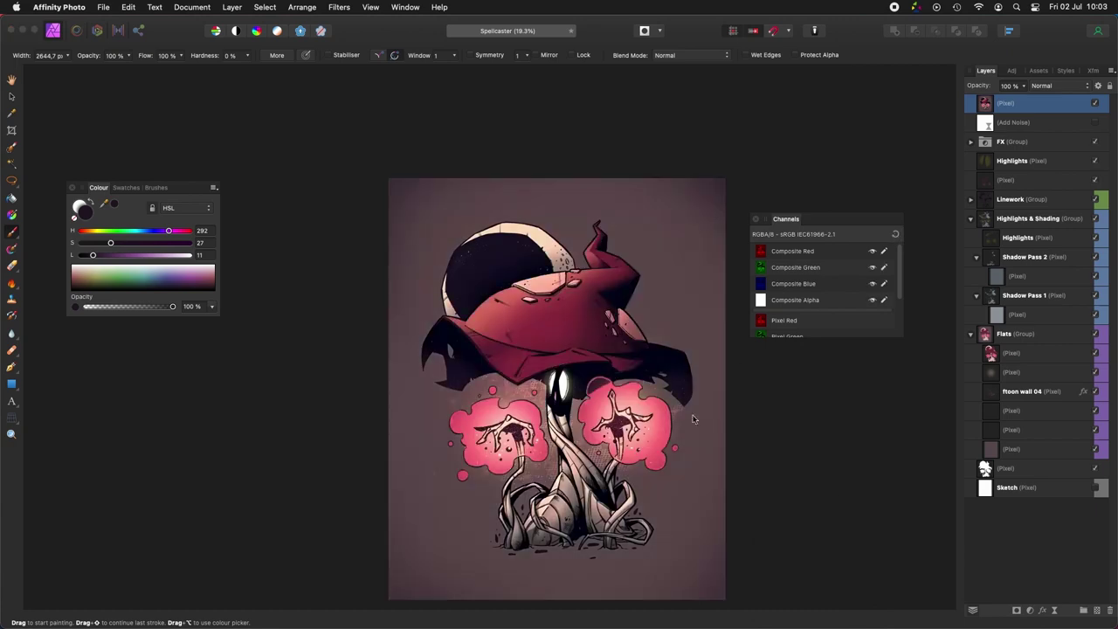
Step: Move Add Noise above the merged layer, turn it on, and set its intensity to 15%
scroll(681, 419, "up", 6)
scroll(568, 419, "up", 10)
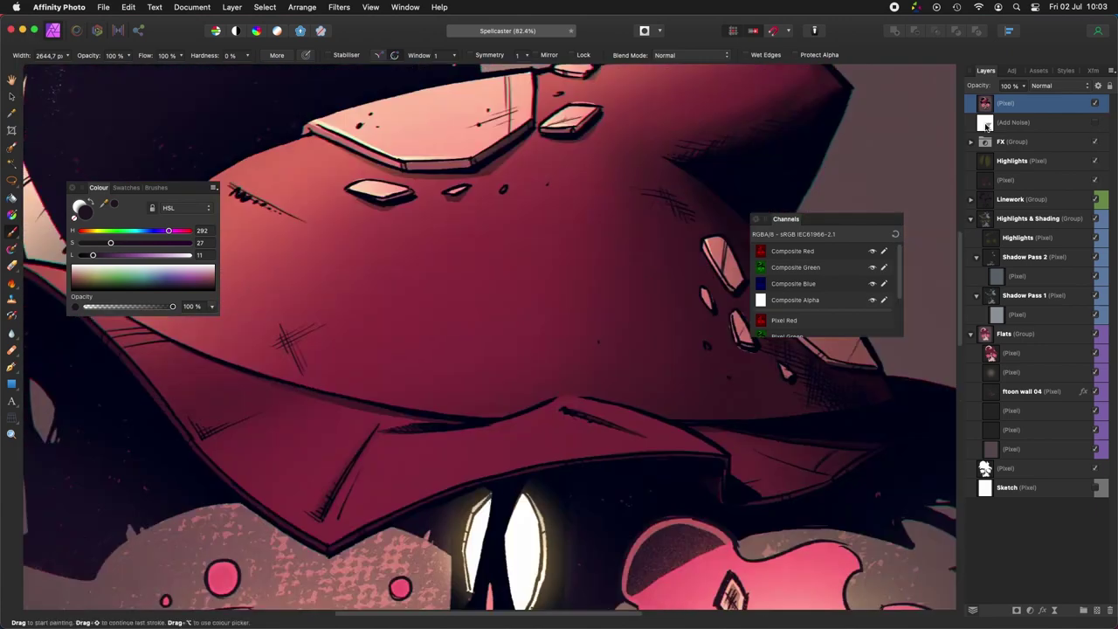
left_click_drag(987, 127, 1100, 109)
double_click(985, 102)
type("15")
key("Tab")
scroll(524, 352, "down", 8)
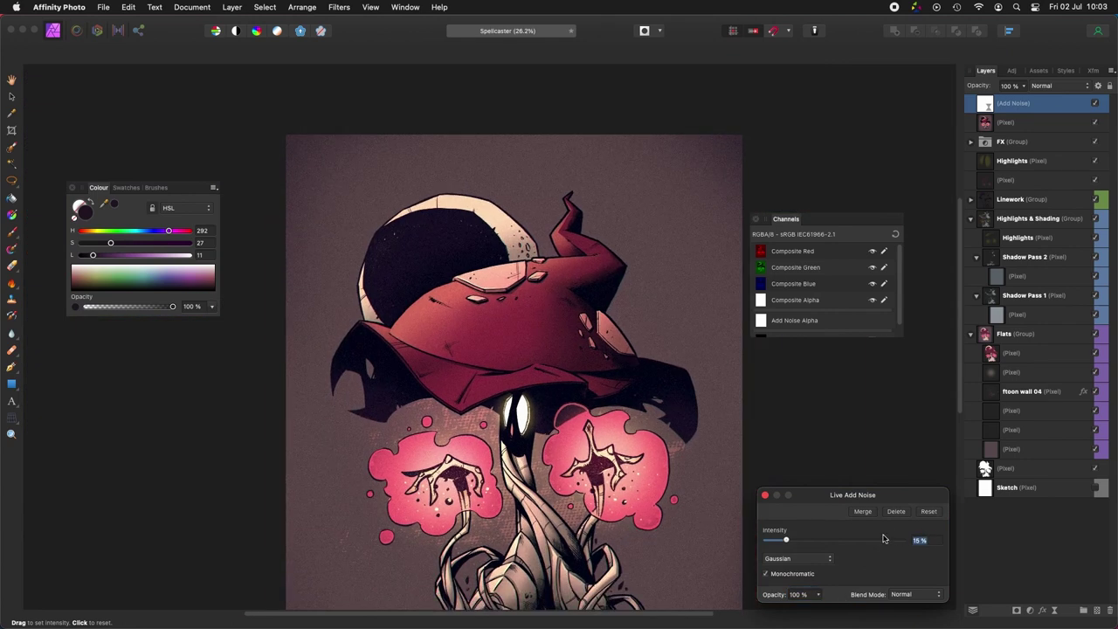
Step: Merge the noisy artwork into another pixel layer on top and flip the canvas horizontally to check the composition
key("b")
key("super+shift+n")
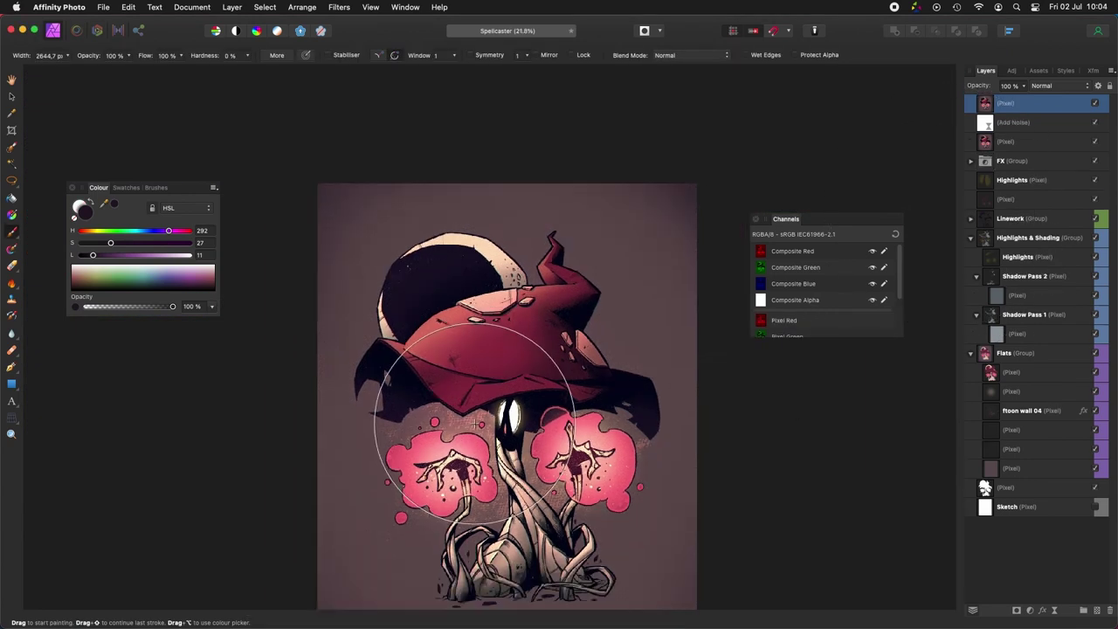
scroll(524, 410, "down", 5)
key("shift+h")
left_click_drag(696, 454, 754, 474)
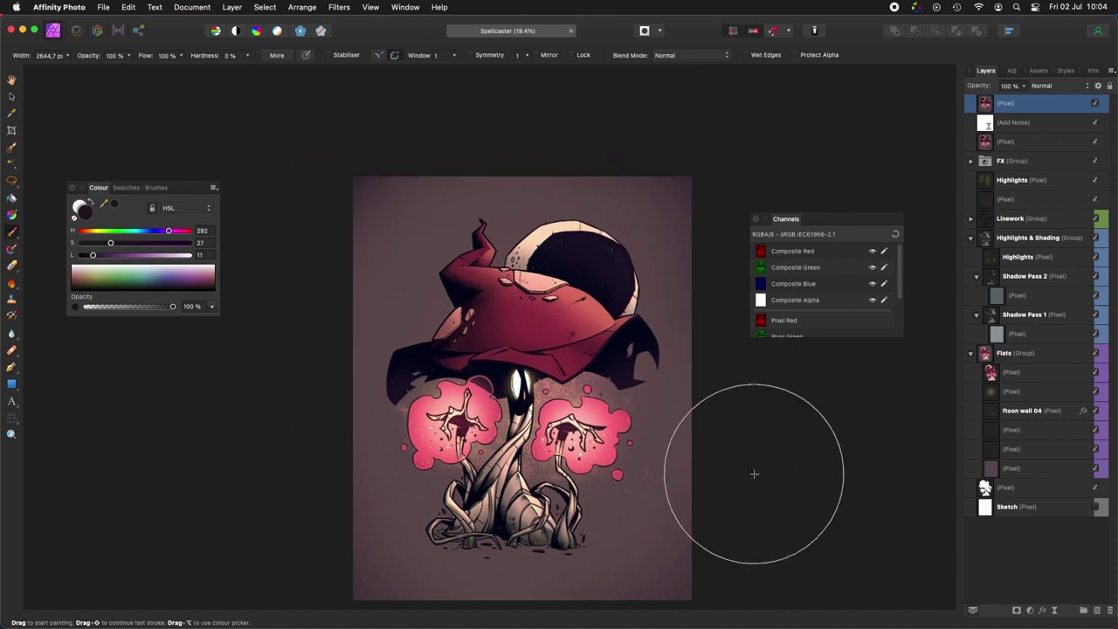
scroll(694, 460, "down", 6)
scroll(656, 433, "up", 5)
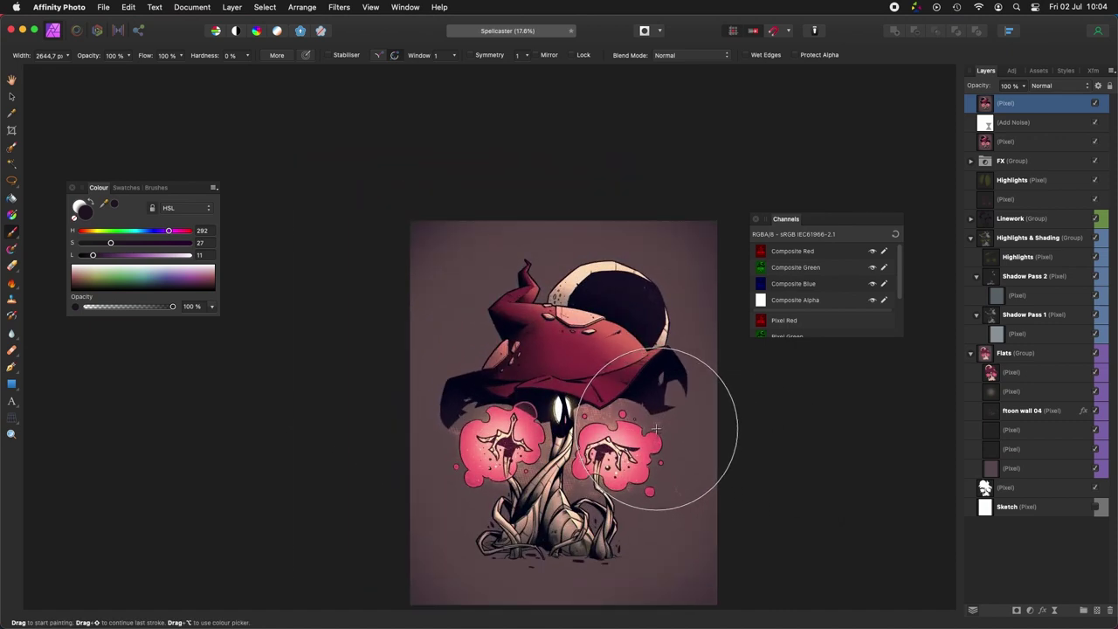
Step: Preview the artwork with a greyscale Soft Proof adjustment, and undo both the proof and the horizontal flip
left_click(1015, 71)
left_click(1019, 478)
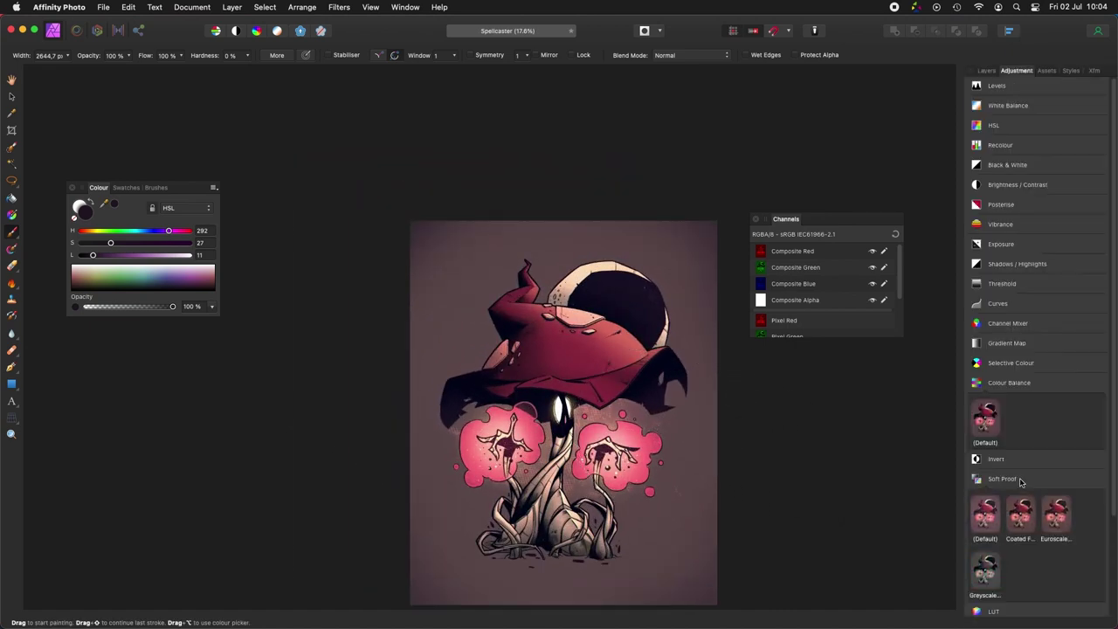
left_click(985, 569)
scroll(512, 390, "down", 7)
scroll(580, 445, "up", 7)
left_click(702, 304)
key("super+z")
left_click(984, 72)
key("super+z")
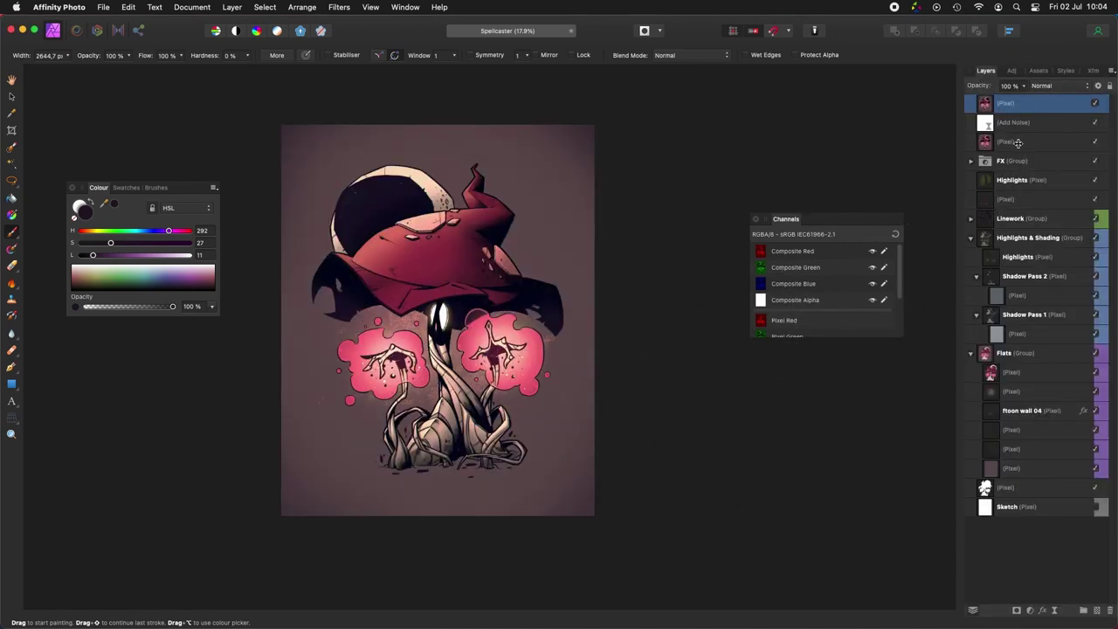
Step: Hide both merged layers, the Add Noise filter and the FX group, and select the background fill layer in Flats
left_click(1017, 143, "shift")
left_click(1094, 141)
left_click(1020, 468)
left_click(1024, 86)
mouse_move(1028, 101)
left_mouse_down()
mouse_move(934, 102)
mouse_move(1030, 104)
left_mouse_up()
left_click(1017, 470)
left_click(1093, 163)
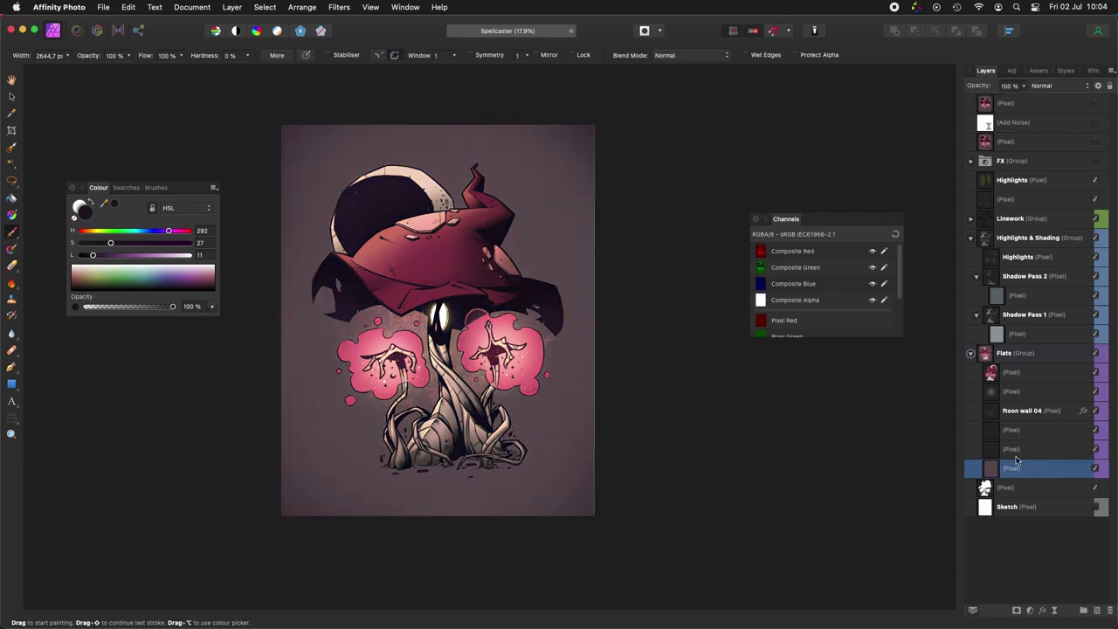
Step: Flood fill the background layer with a lighter grey-purple (H 324, S 4, L 45) and turn the FX group back on
key("i")
left_click(569, 413)
left_click_drag(183, 231, 179, 231)
left_click_drag(119, 255, 131, 255)
key("g")
key("g")
left_click(331, 340)
scroll(262, 297, "up", 2)
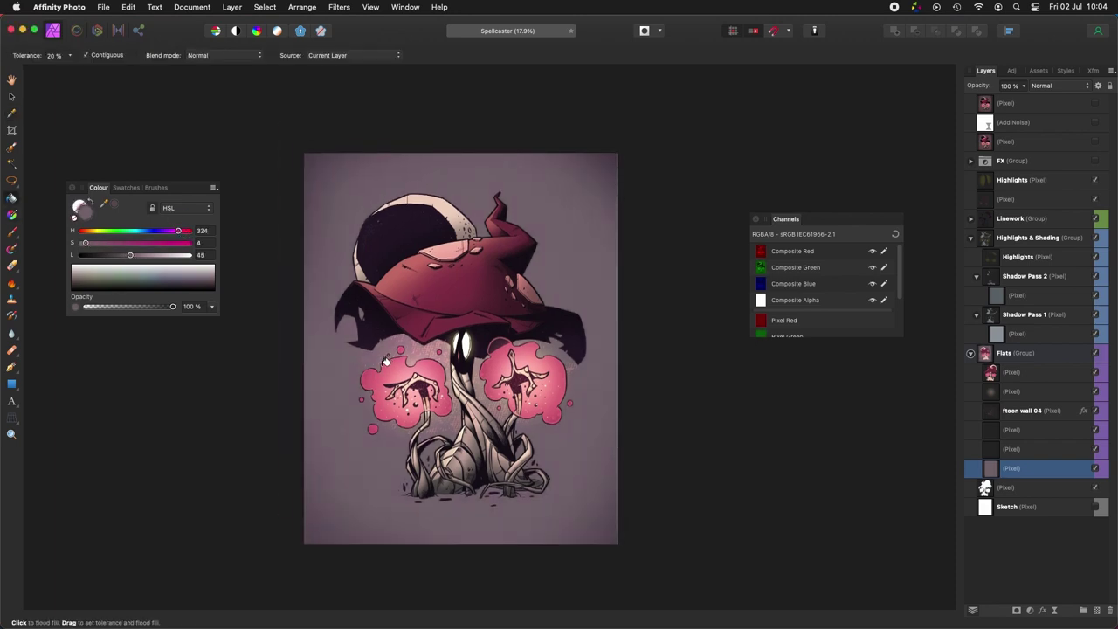
left_click(1093, 161)
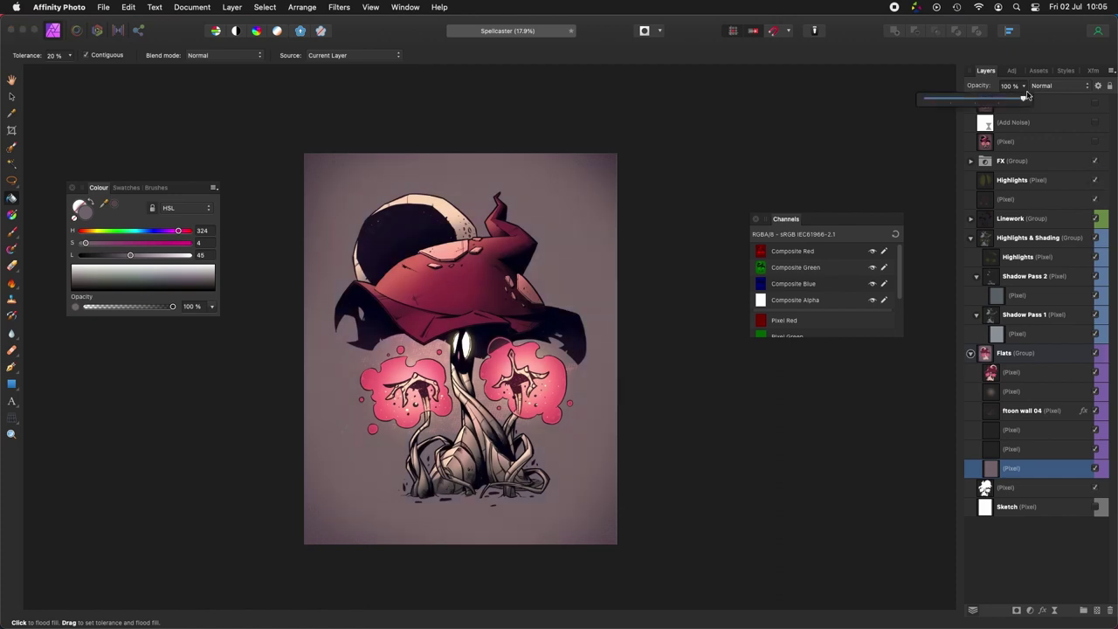
Step: Delete the two outdated merged layers and merge the visible artwork into a fresh pixel layer below Add Noise
left_click(1011, 70)
left_click(1004, 451)
left_click_drag(1005, 450, 1017, 103)
scroll(654, 233, "down", 3)
key("Delete")
key("Delete")
key("Delete")
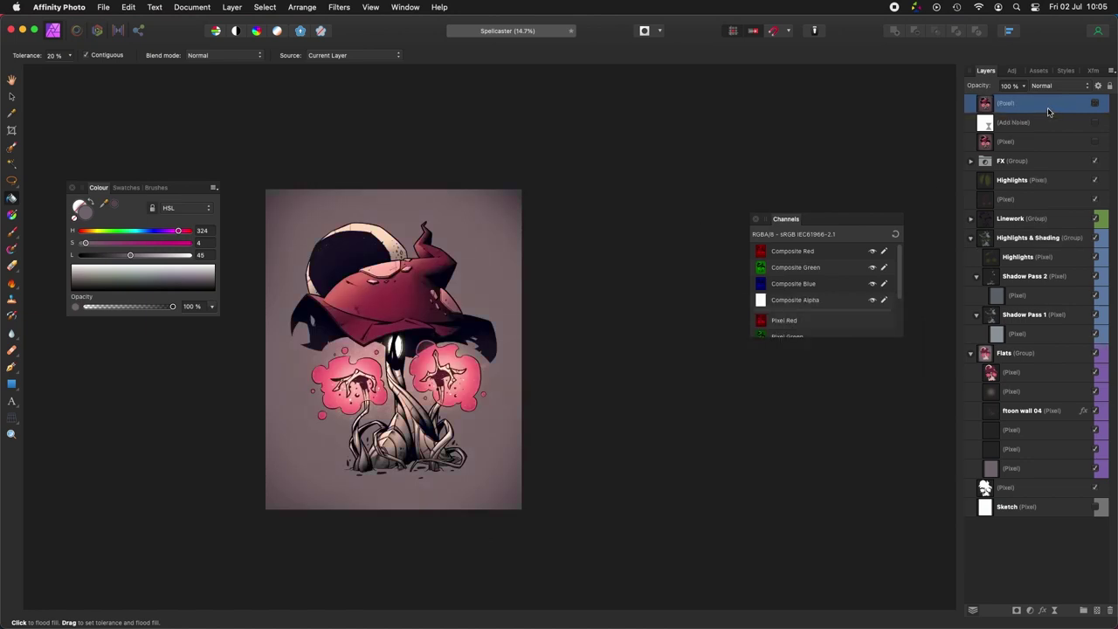
key("super+z")
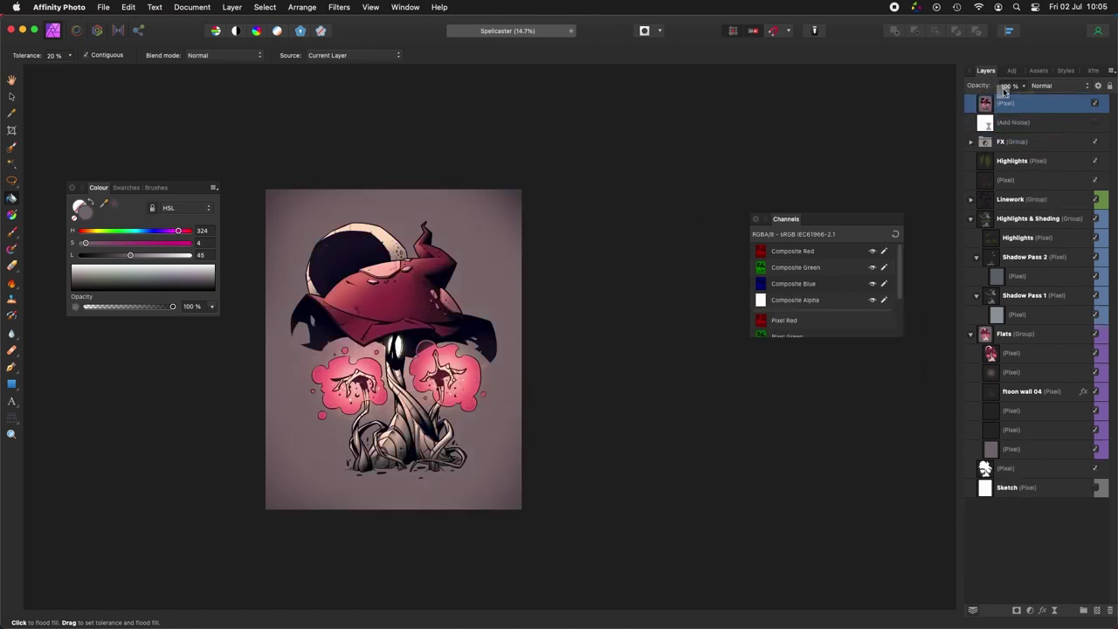
left_click_drag(1003, 91, 1003, 94)
Step: Apply the filter to only the composite red channel of the fresh merged layer and restore all channels
left_click(839, 256)
left_click(345, 11)
left_click(599, 179)
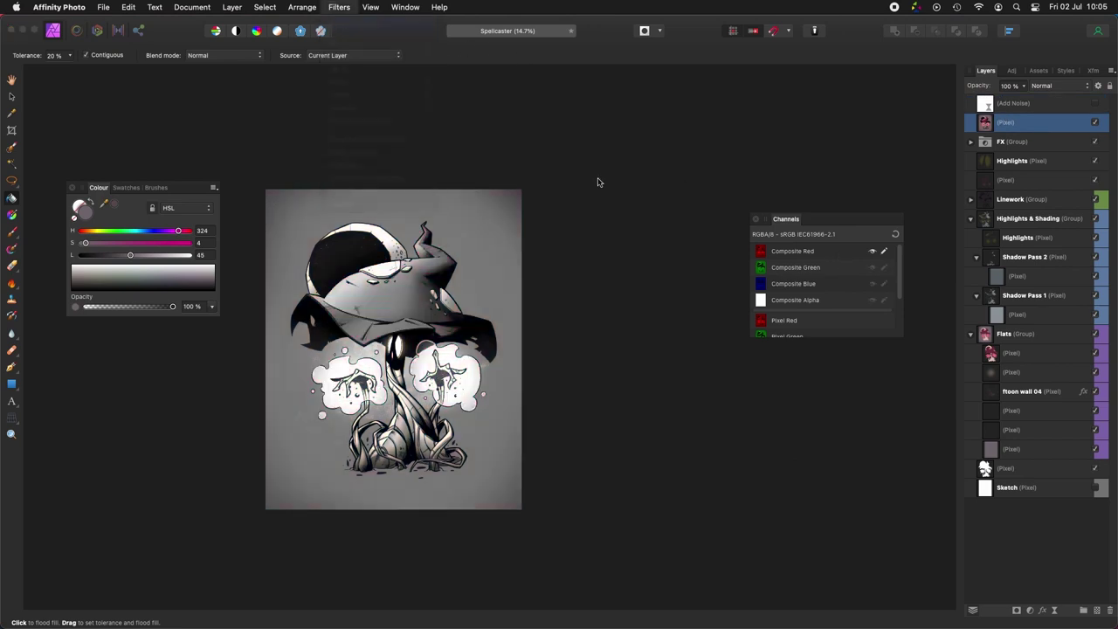
left_click(898, 235)
Step: Turn on Add Noise and merge the visible artwork into a new pixel layer above it for review
left_click(1099, 104)
left_click(1031, 106)
key("alt+shift+super+e")
left_click_drag(570, 324, 691, 347)
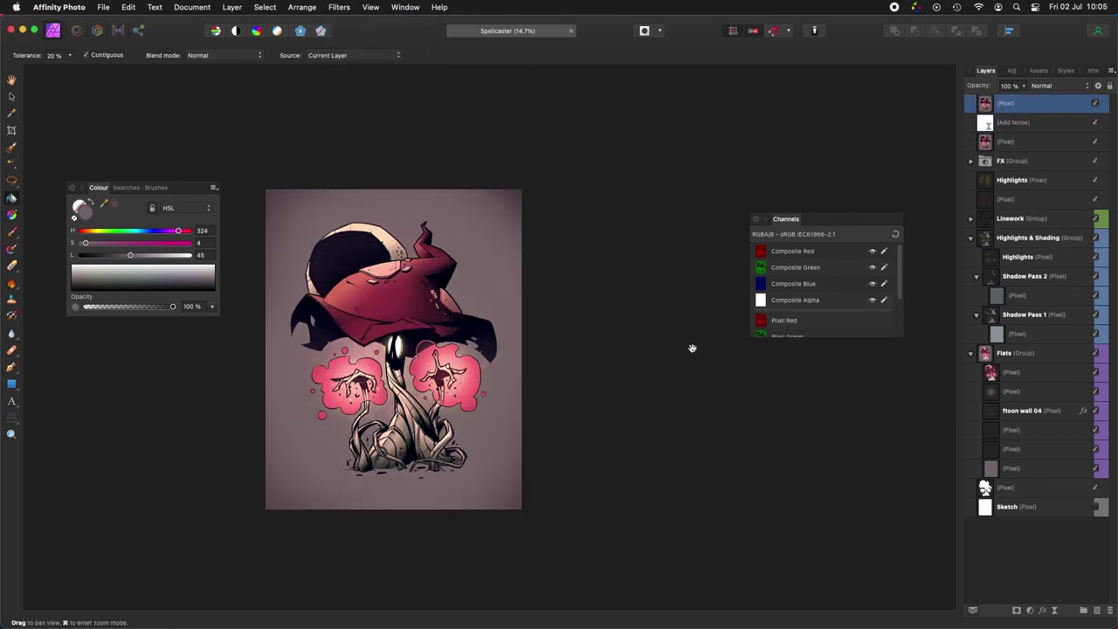
scroll(703, 345, "down", 5)
scroll(710, 344, "up", 3)
scroll(709, 343, "up", 3)
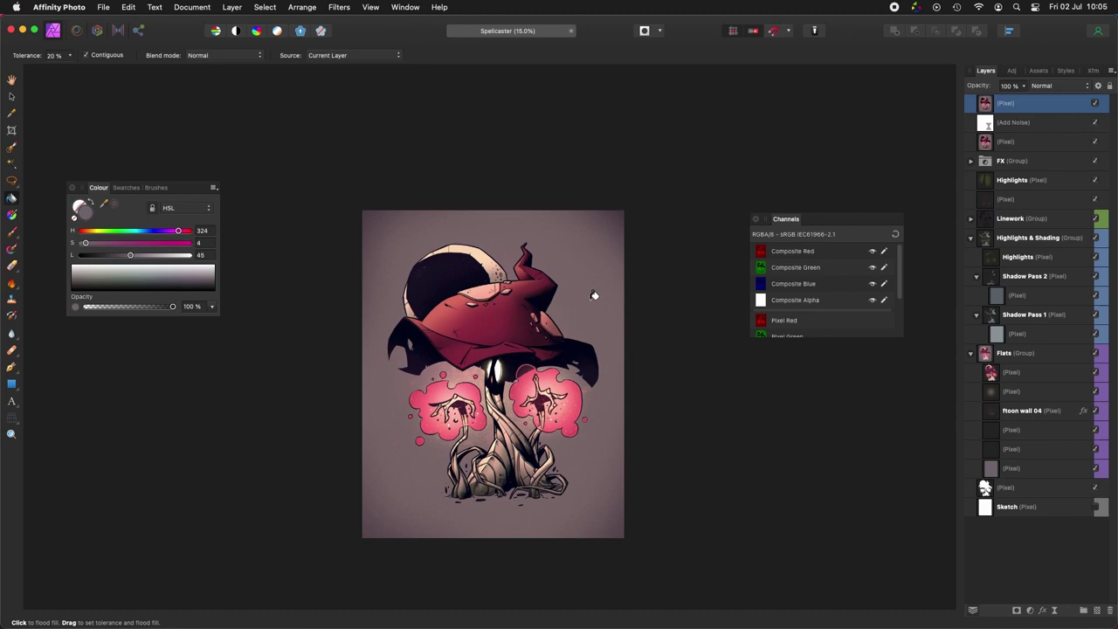
Step: Shrink the vignette layer in Flats evenly toward the canvas centre, and hide both merged layers and Add Noise
left_click(1037, 451)
key("v")
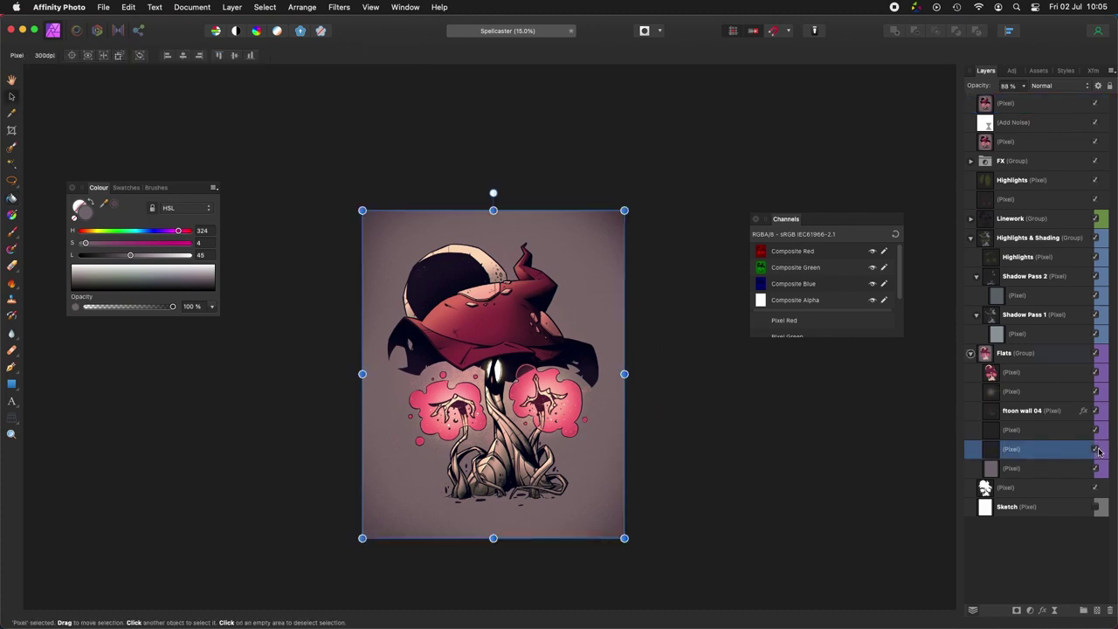
left_click_drag(493, 210, 493, 225)
left_click(1095, 142)
key("space")
left_click_drag(699, 324, 703, 320)
key("c")
key("v")
Step: Show the rulers and crop the canvas at its original ratio to the shrunken vignette's edges, 2730 × 3412 px
left_click(369, 7)
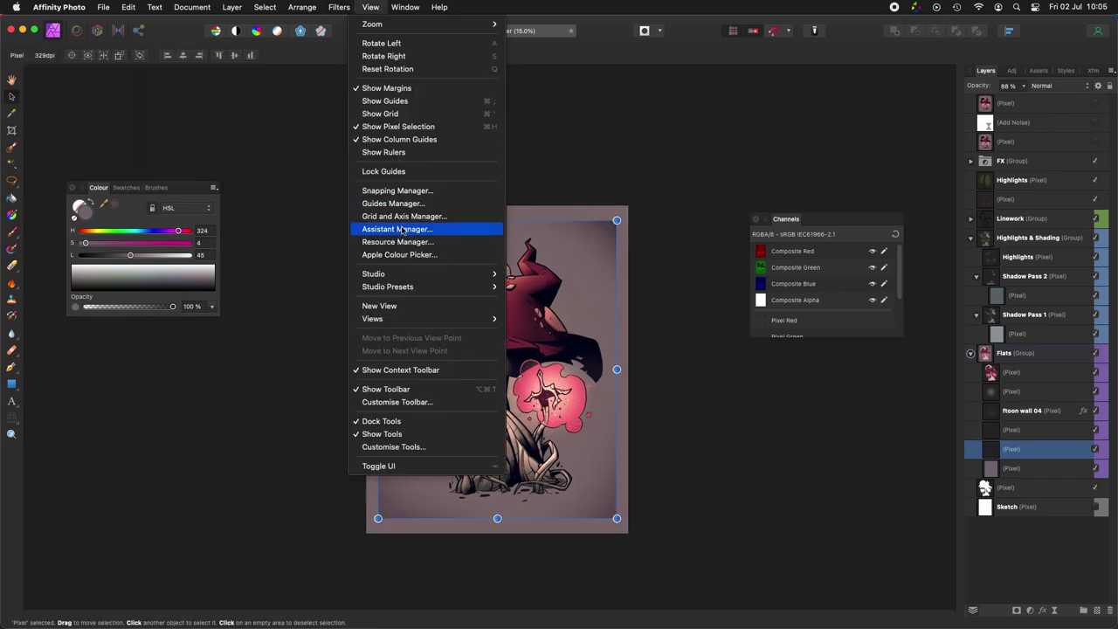
left_click(393, 151)
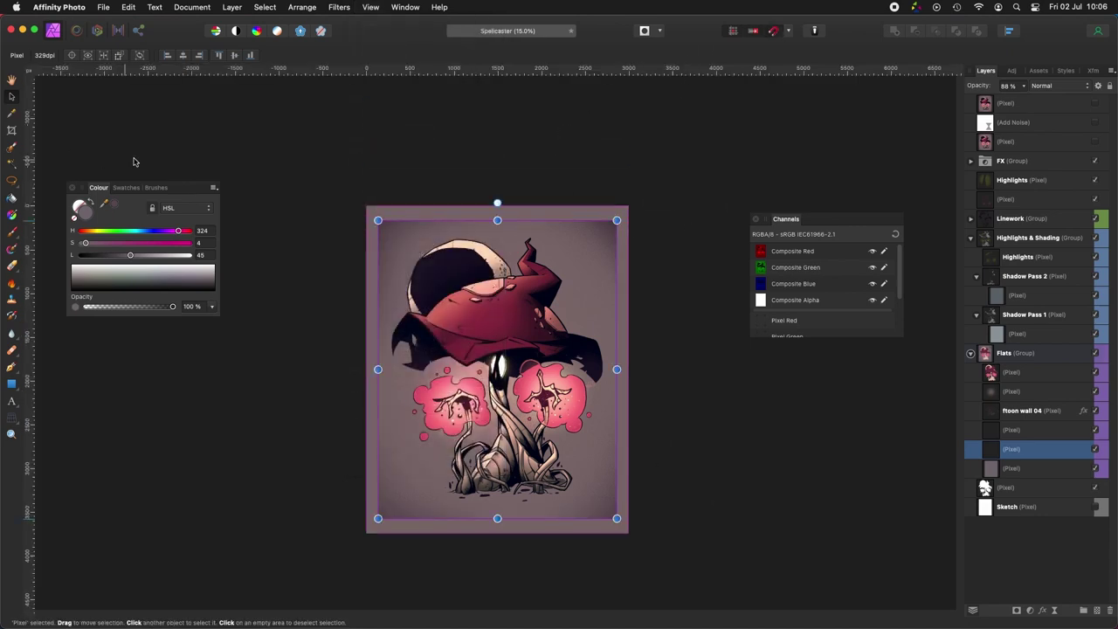
key("c")
left_click(175, 55)
left_click(170, 67)
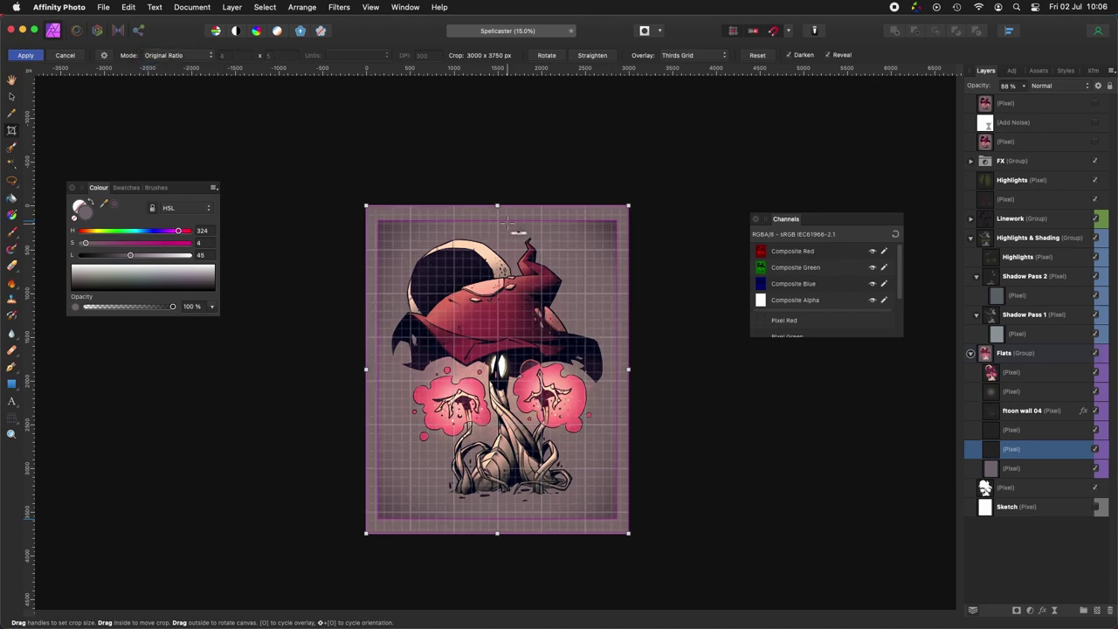
left_click_drag(507, 220, 484, 223)
left_click_drag(484, 559, 454, 131)
left_click_drag(449, 490, 424, 472)
key("Return")
Step: Delete both uncropped merged layers and merge the visible cropped artwork into a new pixel layer
left_click(1033, 103)
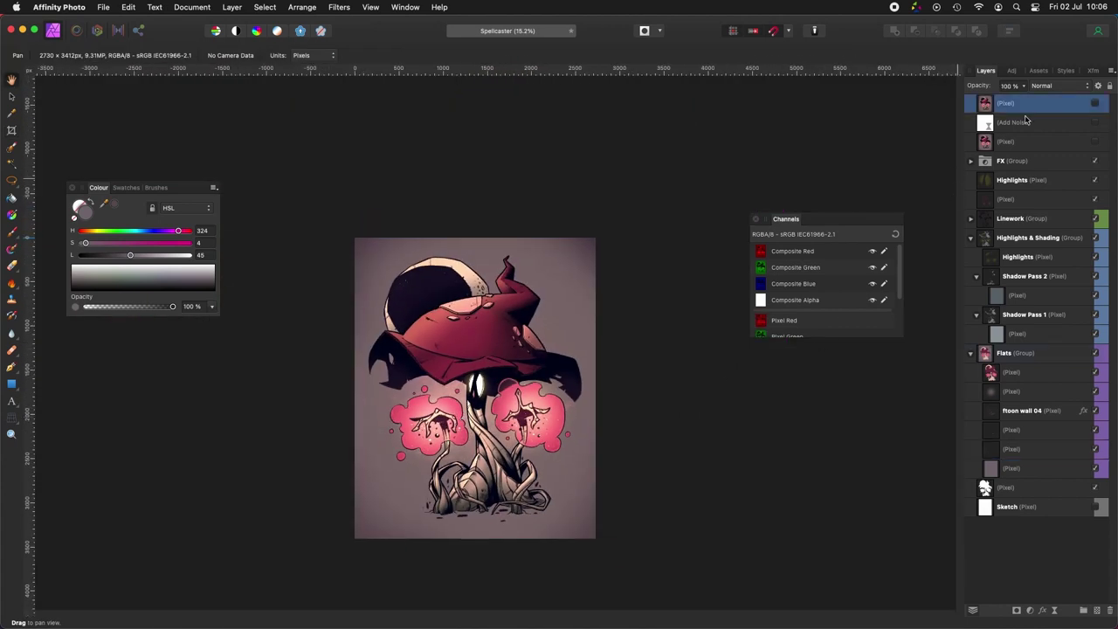
key("Delete")
left_click(1025, 120)
key("Delete")
left_click(1018, 105)
key("super+alt+shift+e")
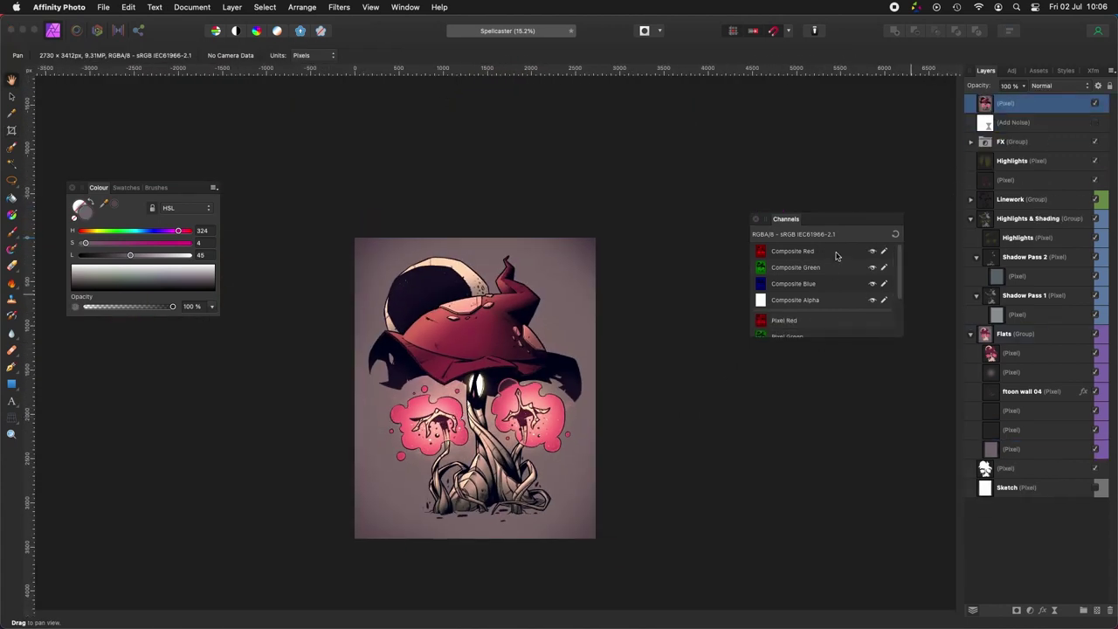
Step: Isolate the composite red channel of the cropped merged layer, place Add Noise above it turned on, and restore all channels
left_click(835, 255)
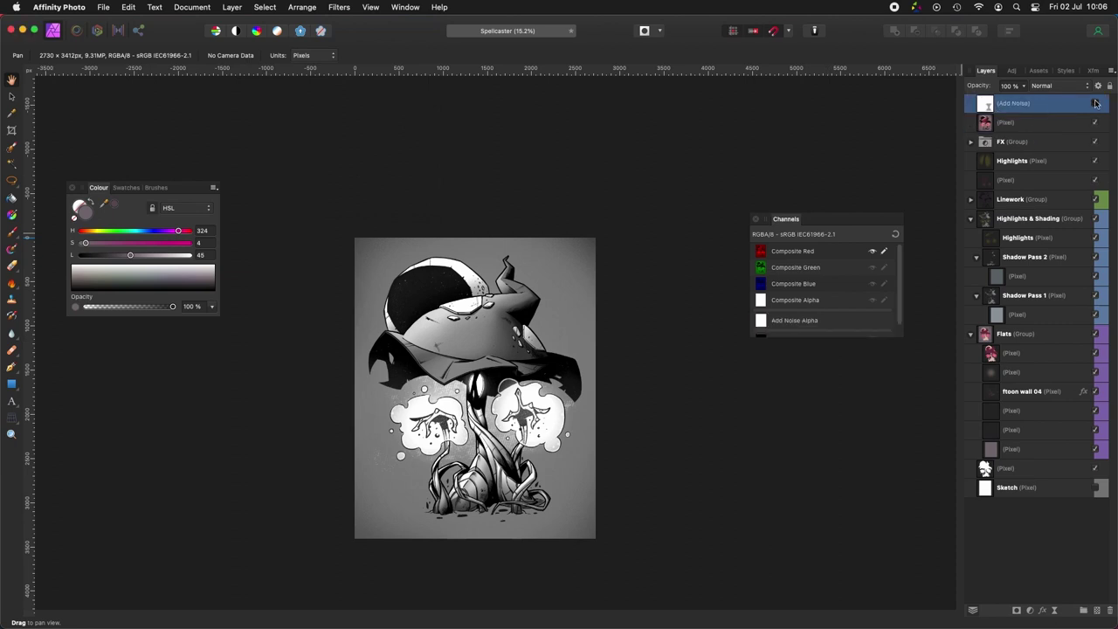
left_click(852, 236)
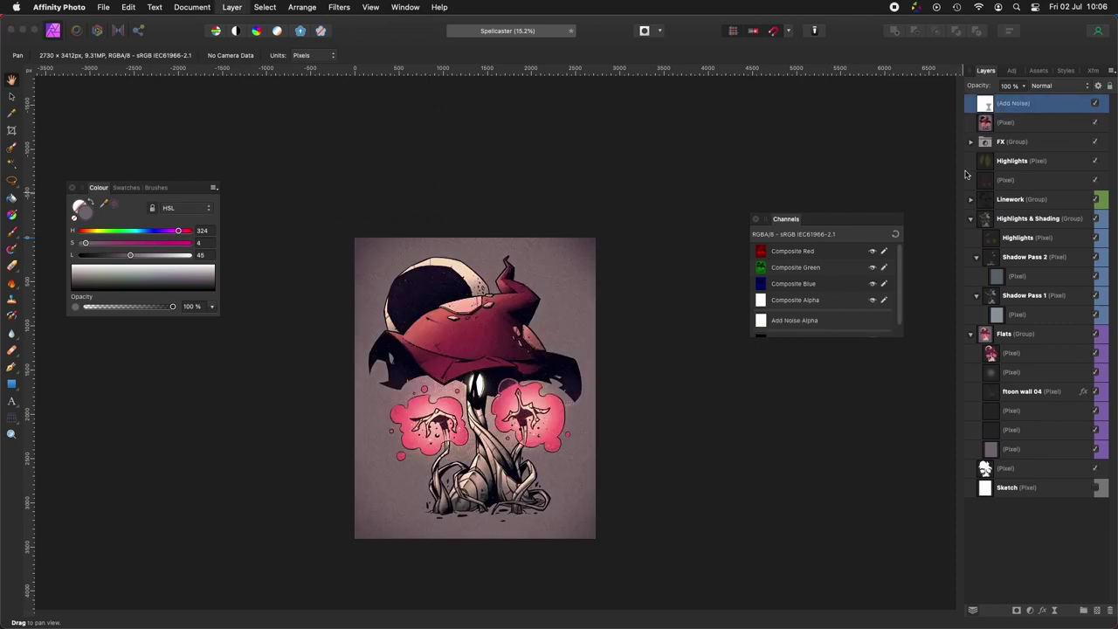
Step: Merge the cropped artwork with its noise into a new top layer, and flip the canvas horizontally and back
key("super+alt+shift+e")
key("super+0")
key("shift+h")
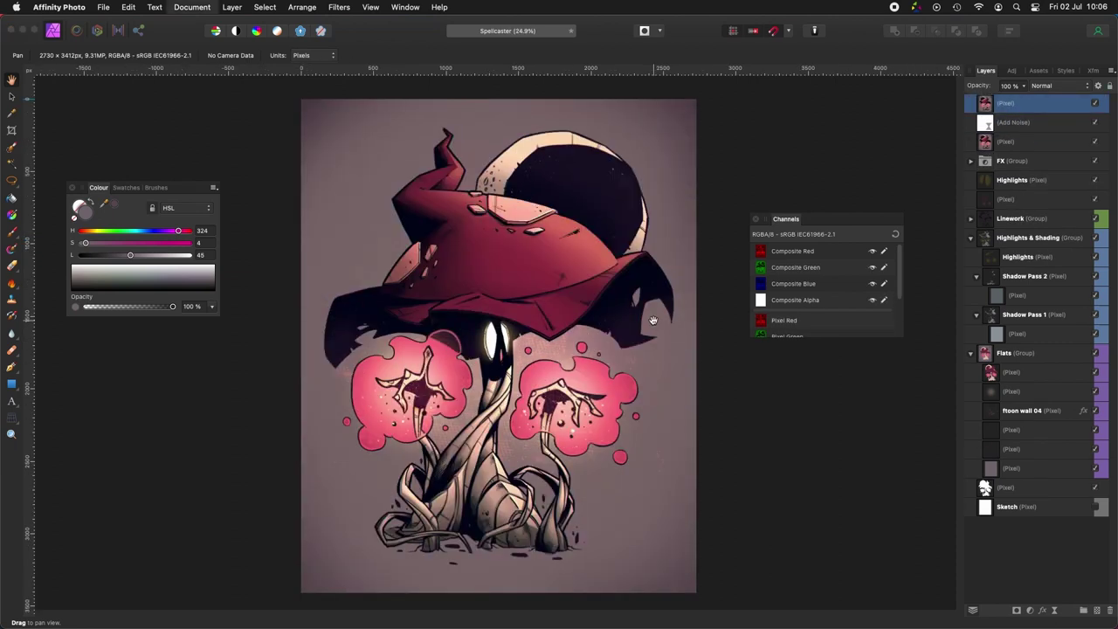
key("shift+h")
Step: Inspect the cropped artwork up close and as a whole, and delete the merged layer above Add Noise
scroll(645, 344, "down", 1)
scroll(644, 342, "up", 5)
scroll(394, 484, "up", 3)
left_click_drag(394, 490, 753, 445)
scroll(601, 445, "down", 5)
left_click_drag(601, 446, 478, 366)
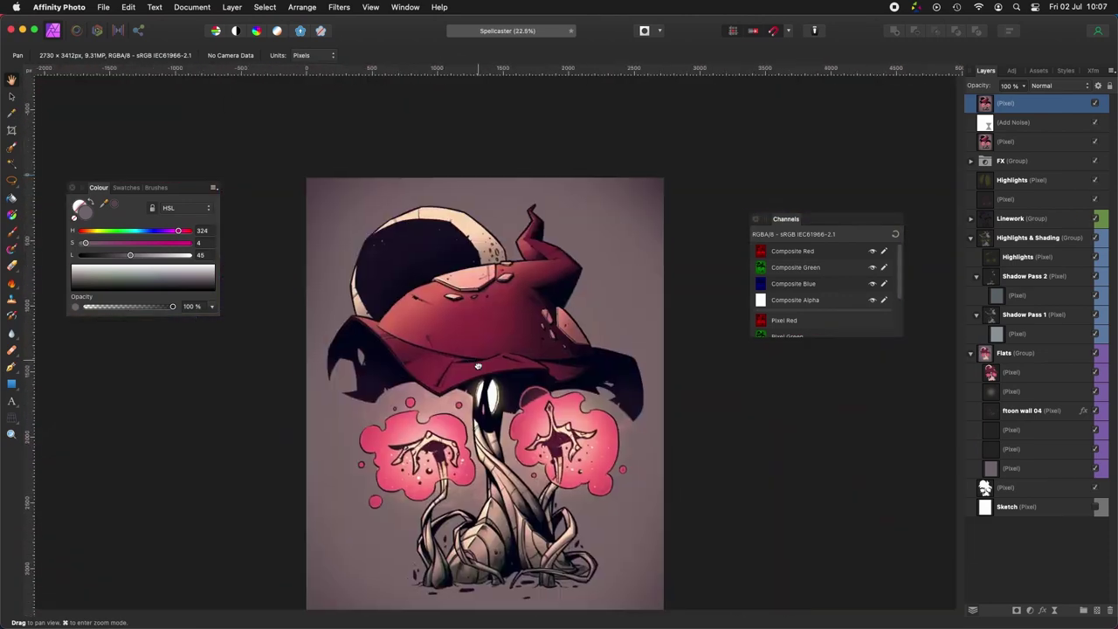
scroll(478, 365, "down", 4)
scroll(489, 332, "up", 3)
right_click(522, 225)
left_click(709, 146)
key("Delete")
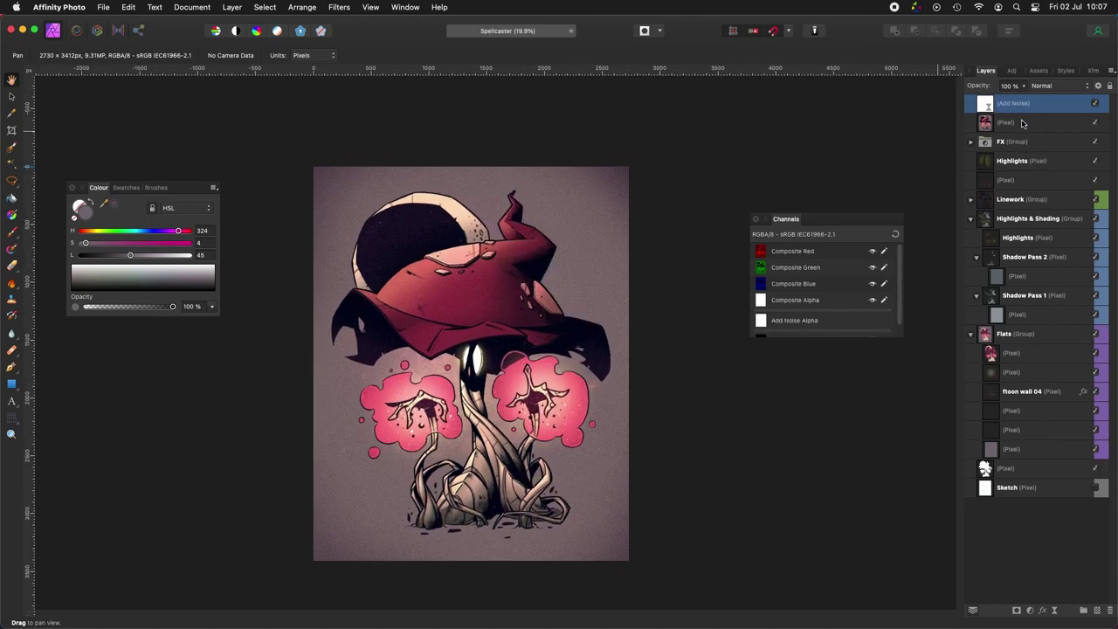
Step: Delete the merged layer below Add Noise, and reshape the FX group's master curve, raising its black point to about 0.033
left_click(1022, 124)
key("Delete")
left_click(971, 123)
double_click(1011, 145)
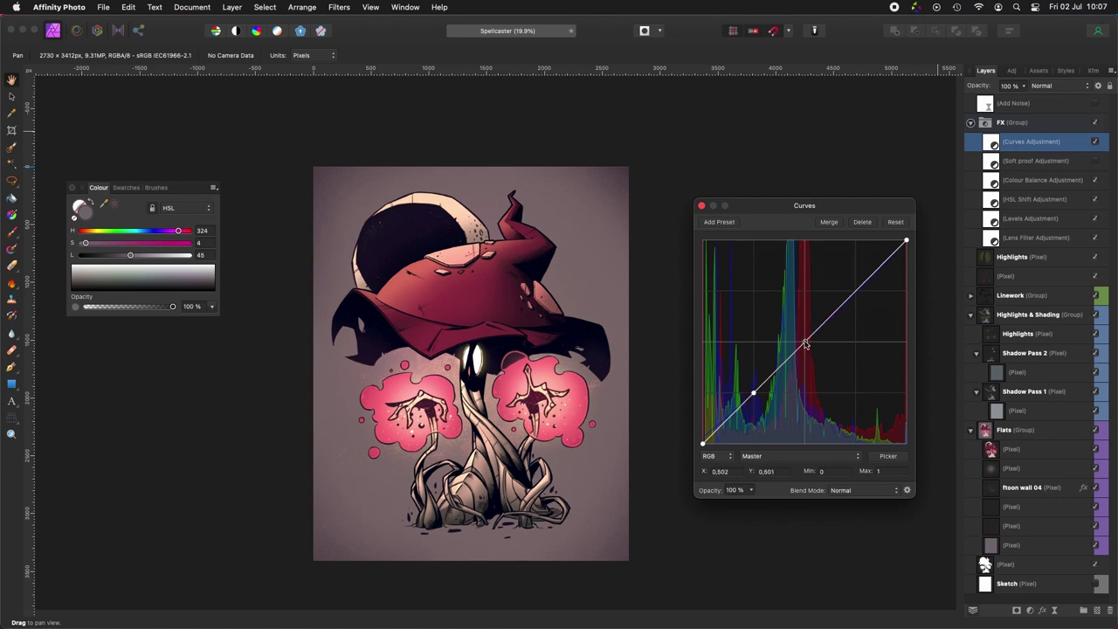
left_click_drag(855, 288, 854, 292)
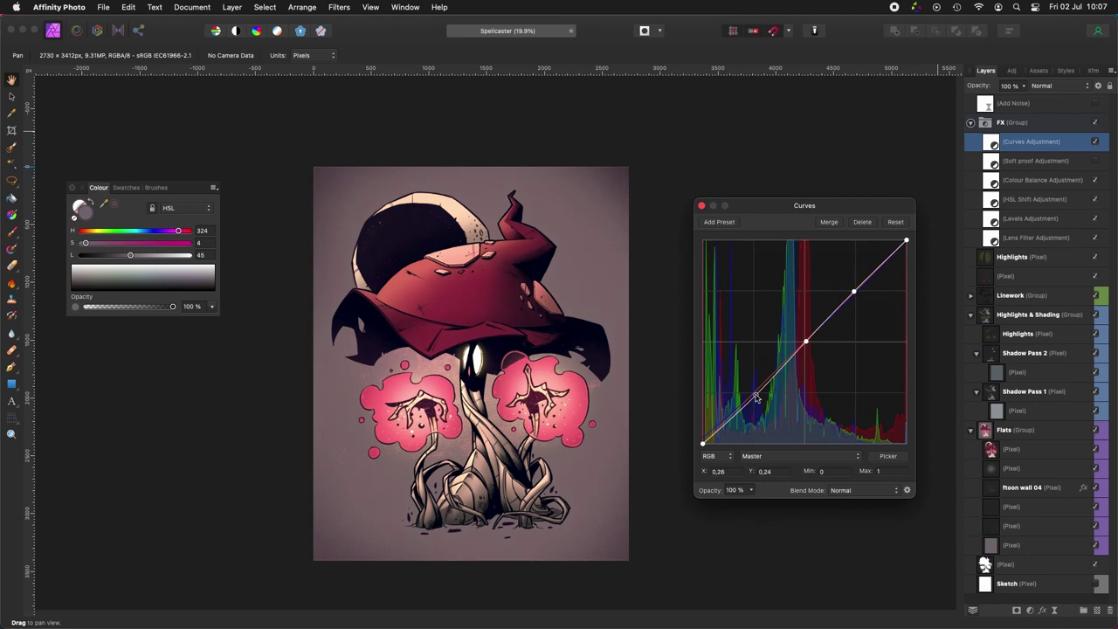
left_click_drag(756, 394, 753, 388)
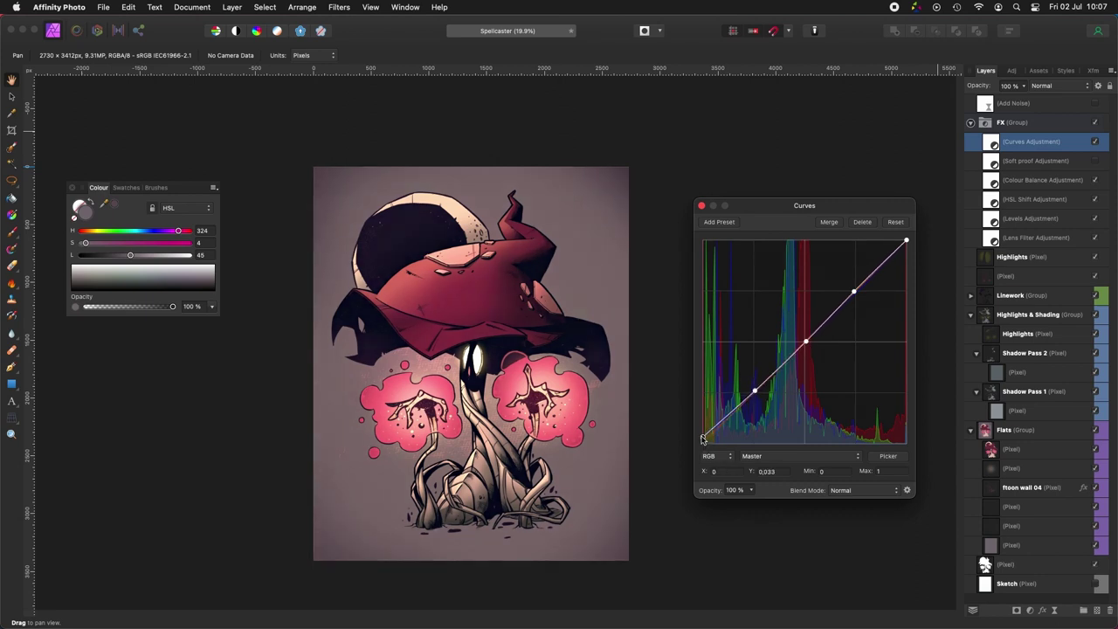
Step: Raise the blue channel curve's black point to about 0.056, then close the Curves adjustment and collapse the FX group
left_click(799, 455)
left_click(751, 493)
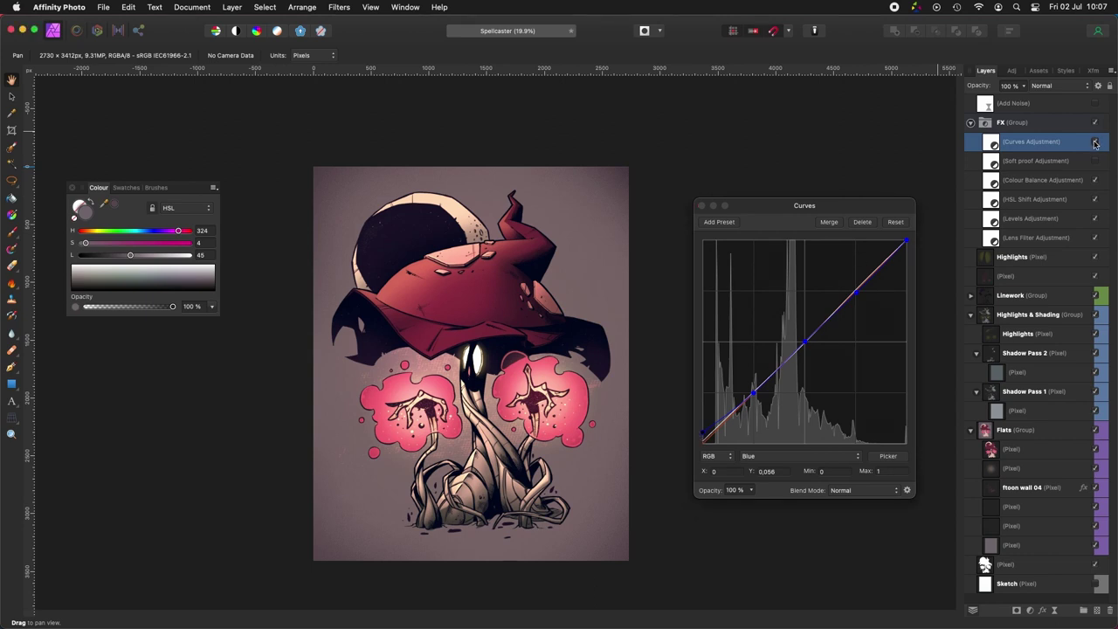
left_click(704, 206)
left_click(970, 123)
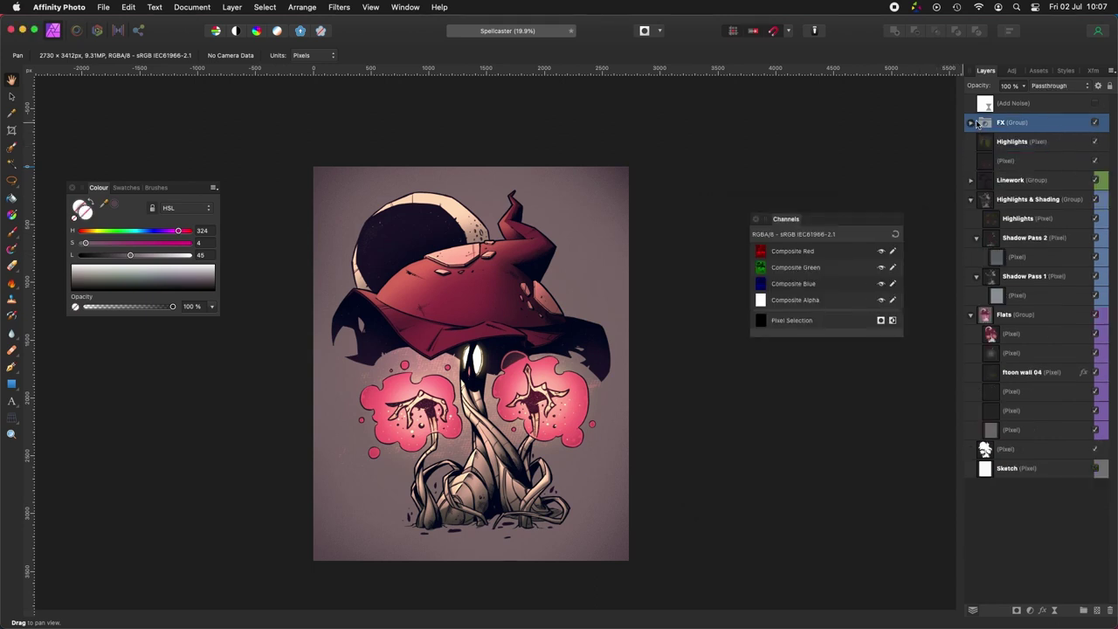
Step: Merge the visible artwork into a new layer, filter its composite red channel, and turn Add Noise back on with all channels restored
key("alt+shift+super+e")
left_click(803, 251)
left_click(339, 7)
left_click(863, 300)
scroll(647, 270, "down", 5)
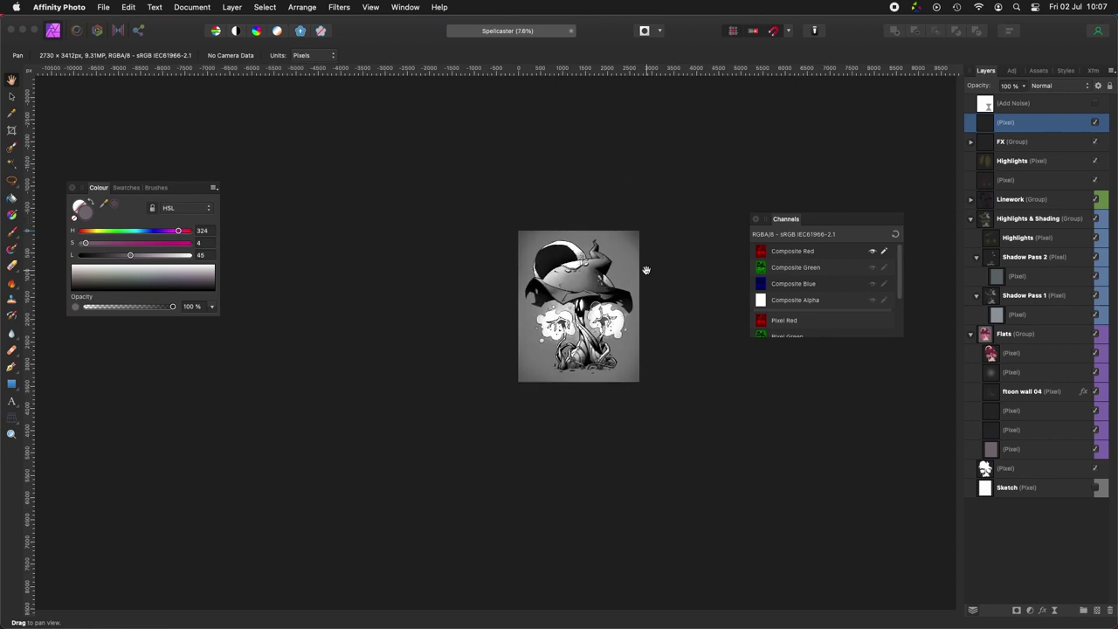
scroll(647, 270, "up", 4)
left_click(1062, 109)
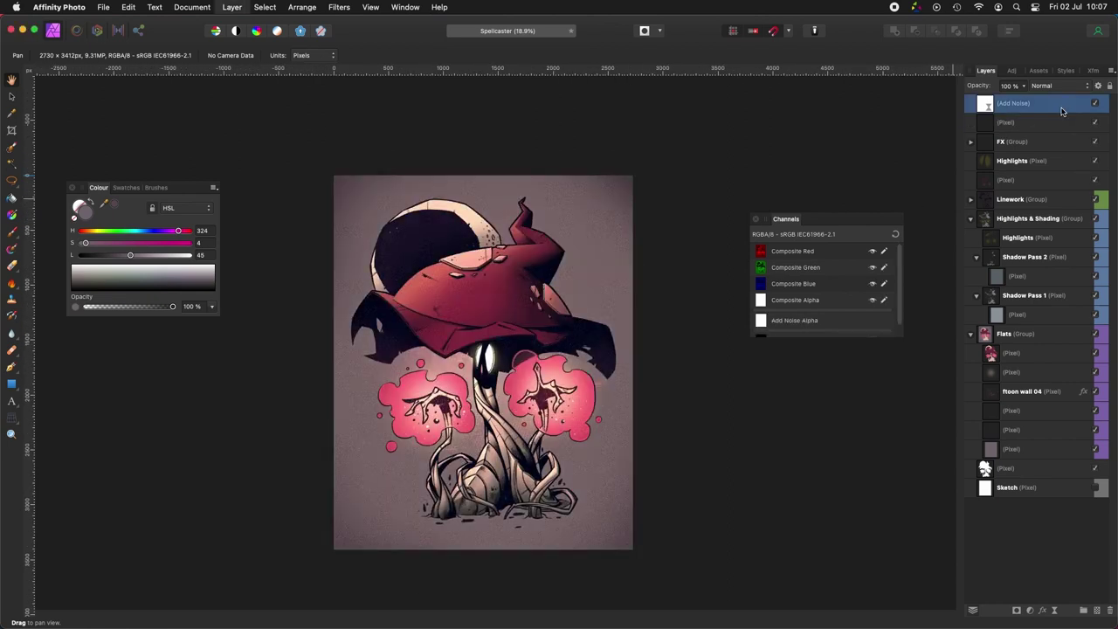
Step: Fit the artwork to the window, view it without the interface, and hide the rulers
key("super+0")
key("Tab")
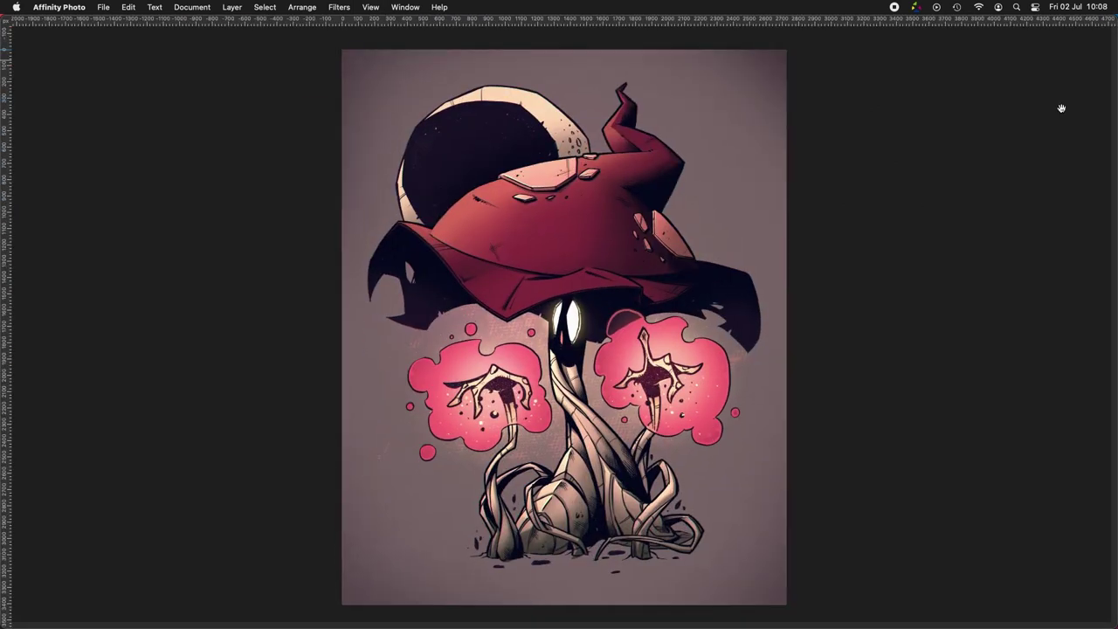
left_click(370, 7)
left_click(402, 150)
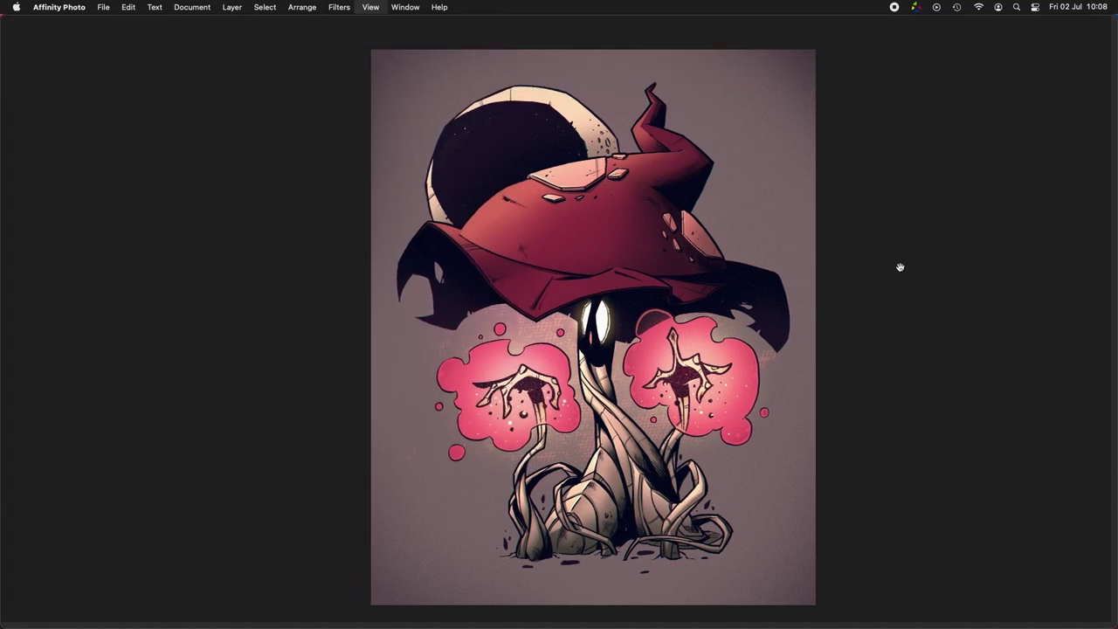
key("Tab")
Step: Check the artwork's values in greyscale with a Soft Proof adjustment, and delete that adjustment
left_click(1017, 74)
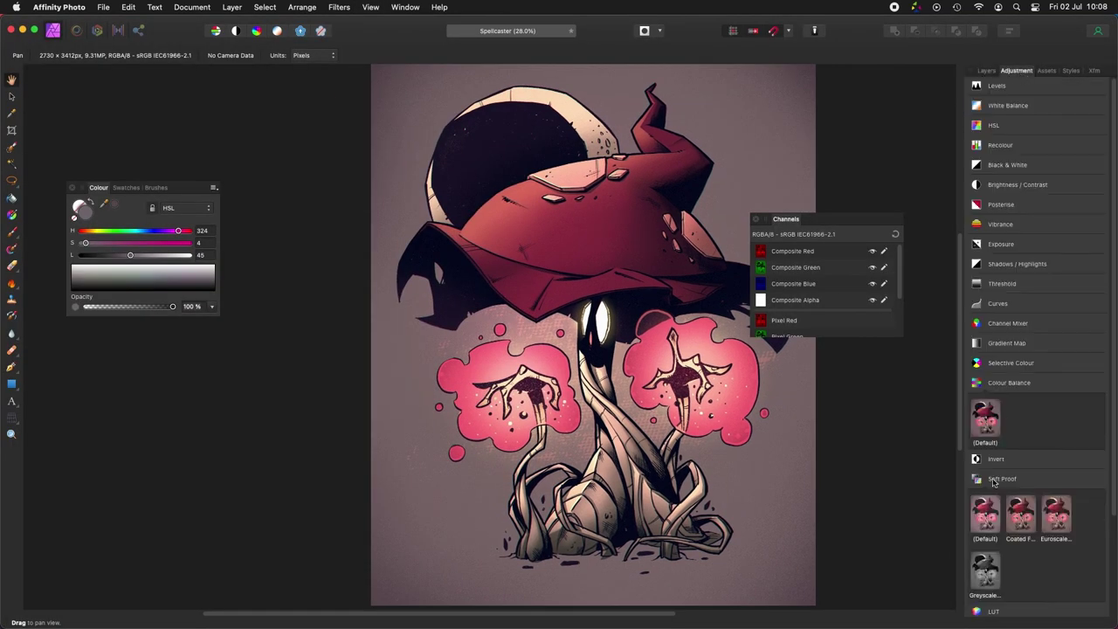
left_click(987, 589)
left_click_drag(763, 306, 916, 306)
scroll(561, 292, "down", 10)
scroll(576, 290, "up", 5)
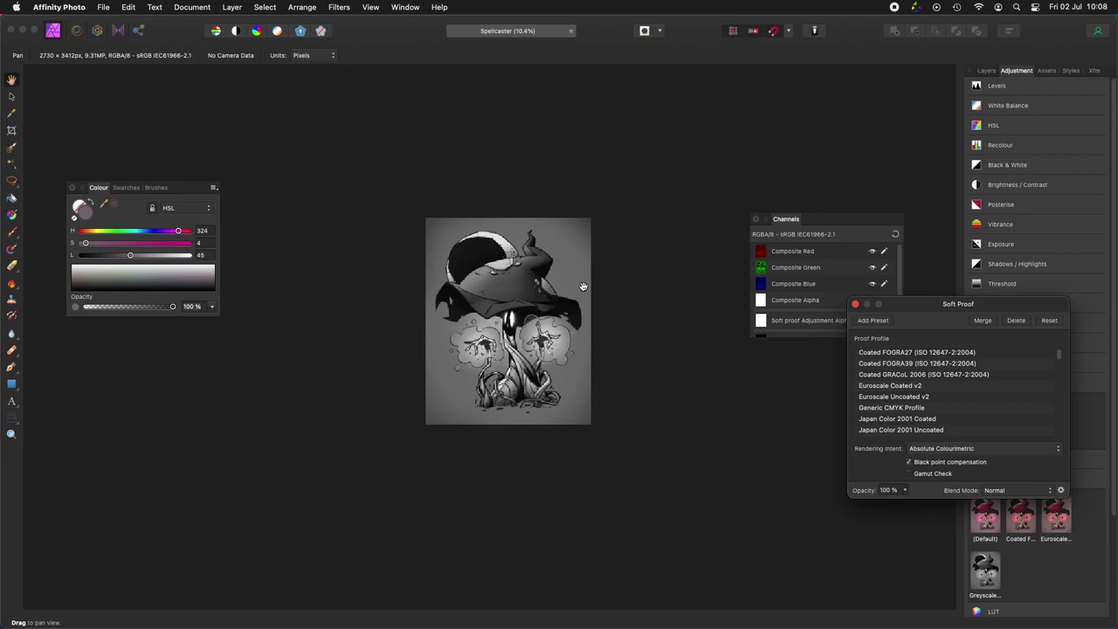
left_click(1015, 321)
Step: Hide the channel list, recentre the artwork, and save the document
left_click(755, 219)
left_click_drag(542, 372, 621, 380)
scroll(621, 380, "up", 1)
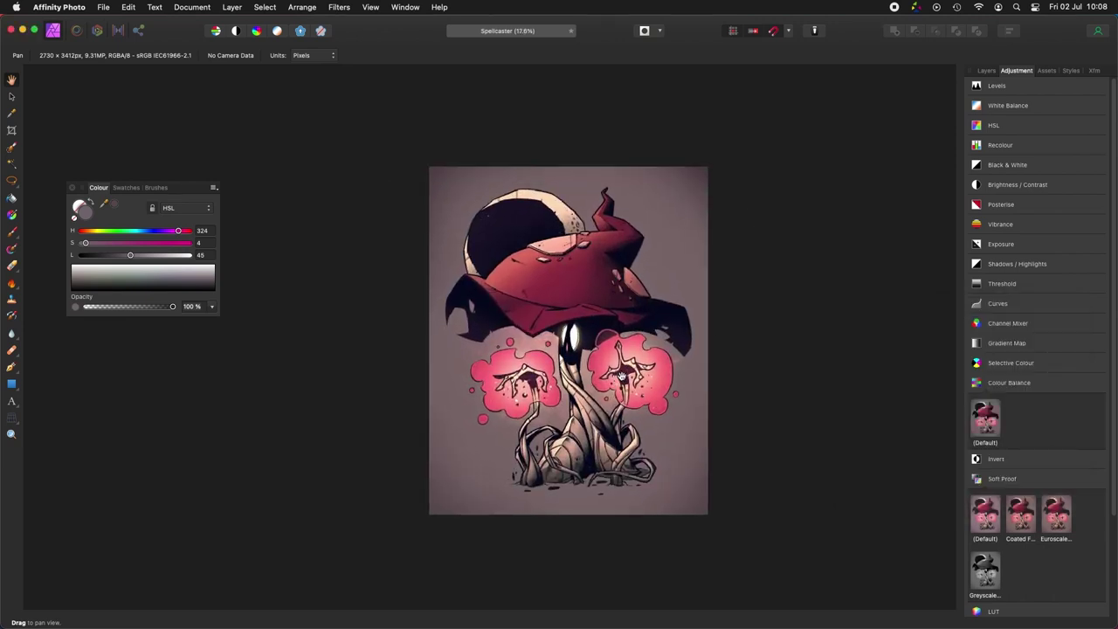
key("super+s")
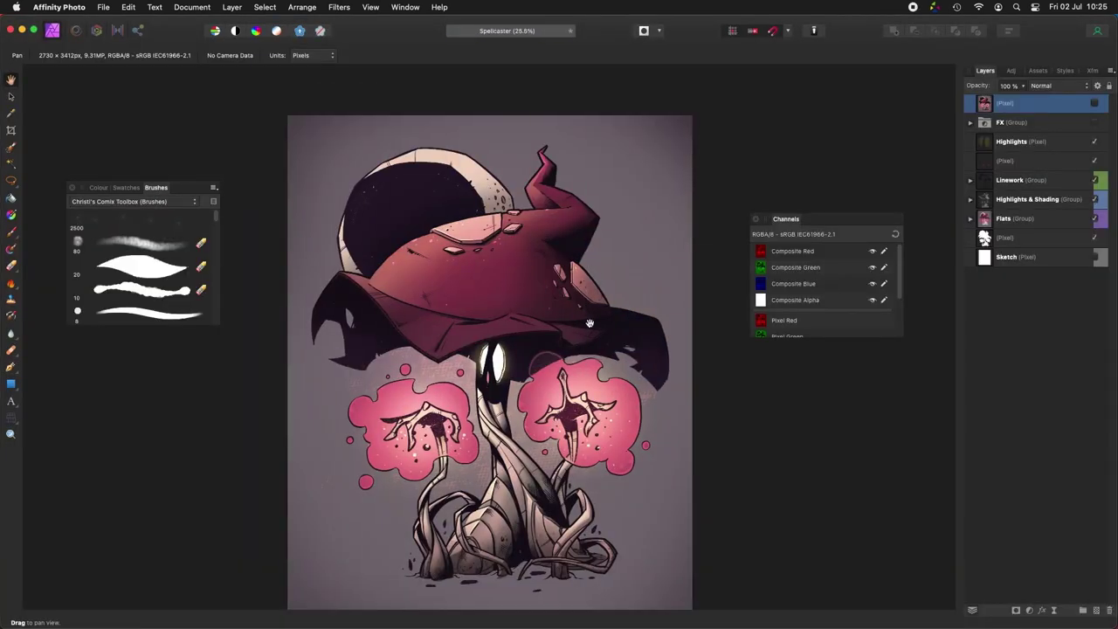
Step: Give the Linework group's main pixel layer a Multiply outer shadow with 30% opacity, 8 px radius, and 15% intensity
left_click(969, 181)
left_click(1026, 202)
left_click(975, 200)
left_click(1003, 219, "alt")
left_click(1019, 207)
left_click(1041, 611)
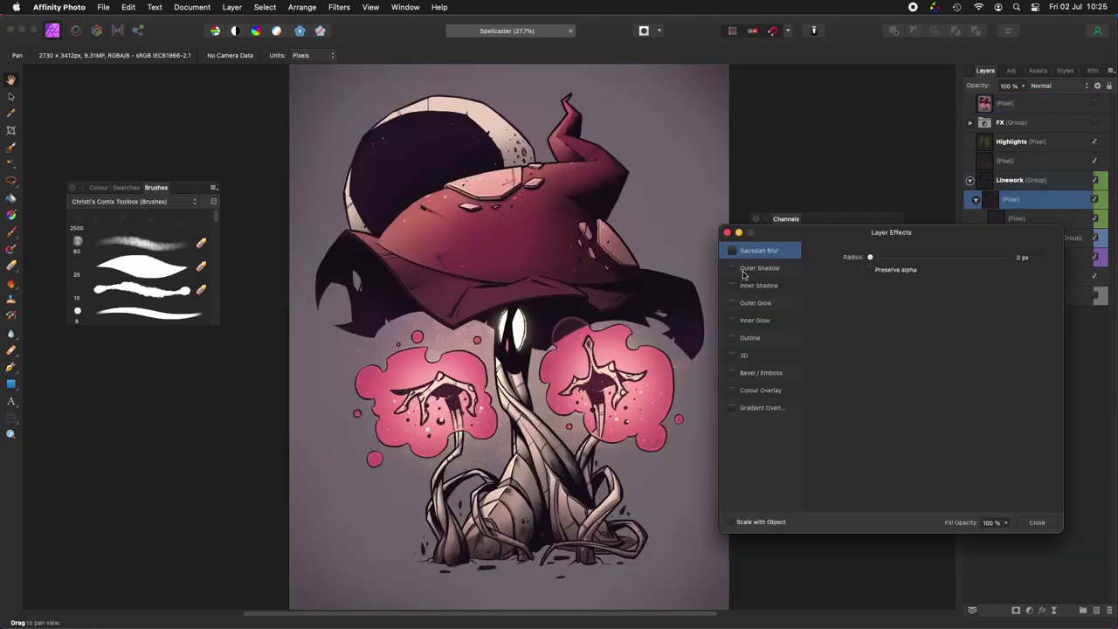
left_click(733, 271)
left_click_drag(869, 289, 910, 273)
left_click_drag(916, 315, 884, 315)
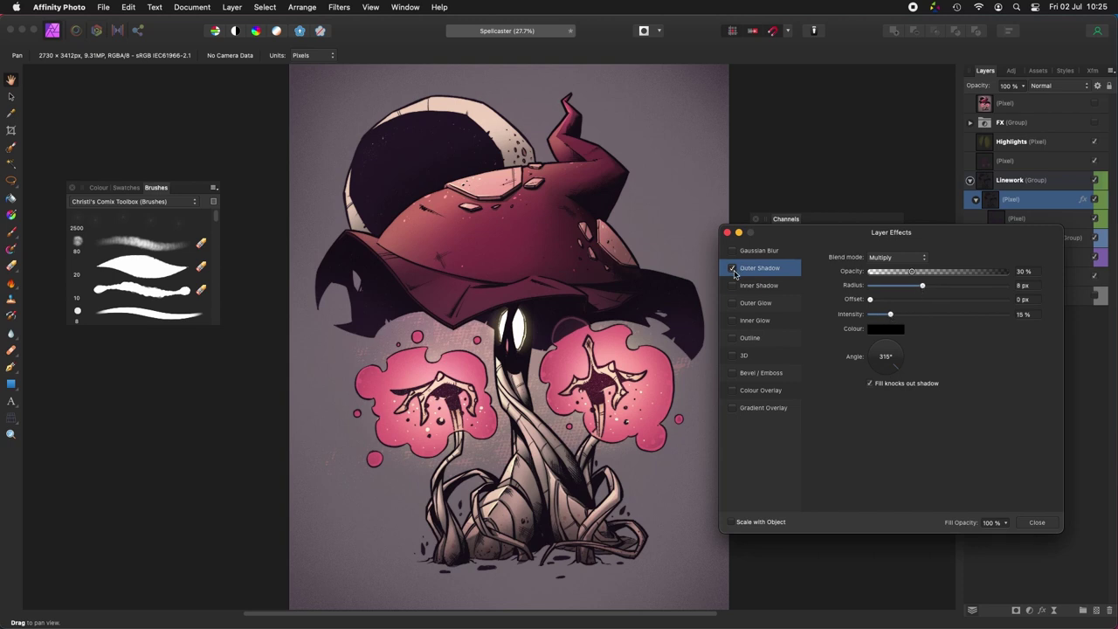
Step: Change the outer shadow colour to a dark purple-black, and set its intensity to 22% and opacity to 36%
left_click(883, 330)
scroll(363, 301, "up", 8)
left_click_drag(530, 277, 573, 296)
left_click(983, 349)
left_click(823, 428)
scroll(629, 385, "down", 10)
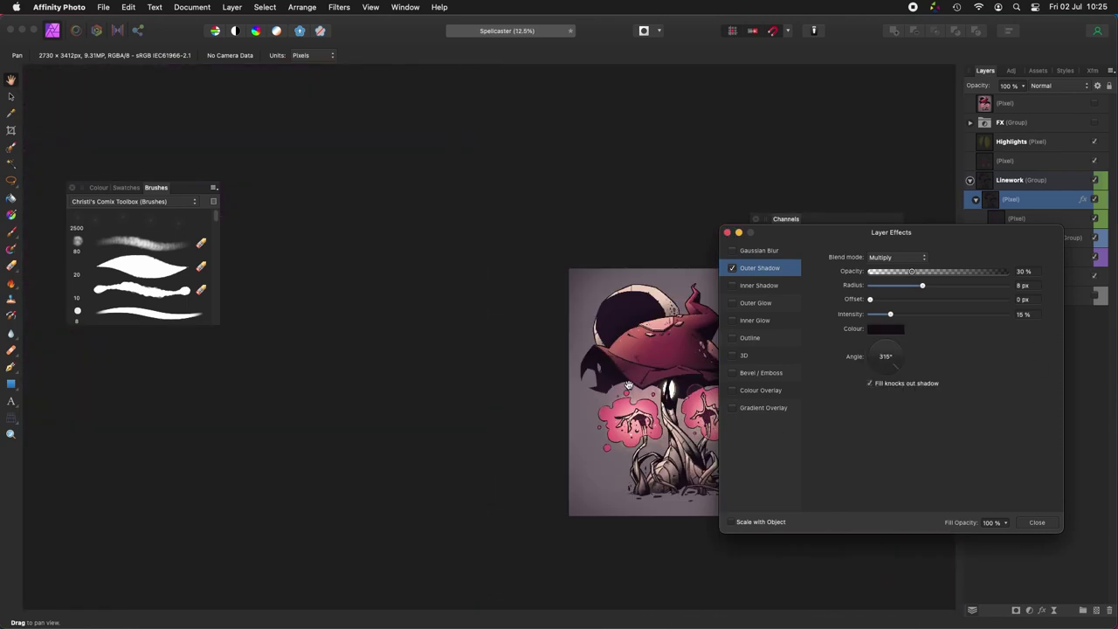
scroll(628, 386, "up", 5)
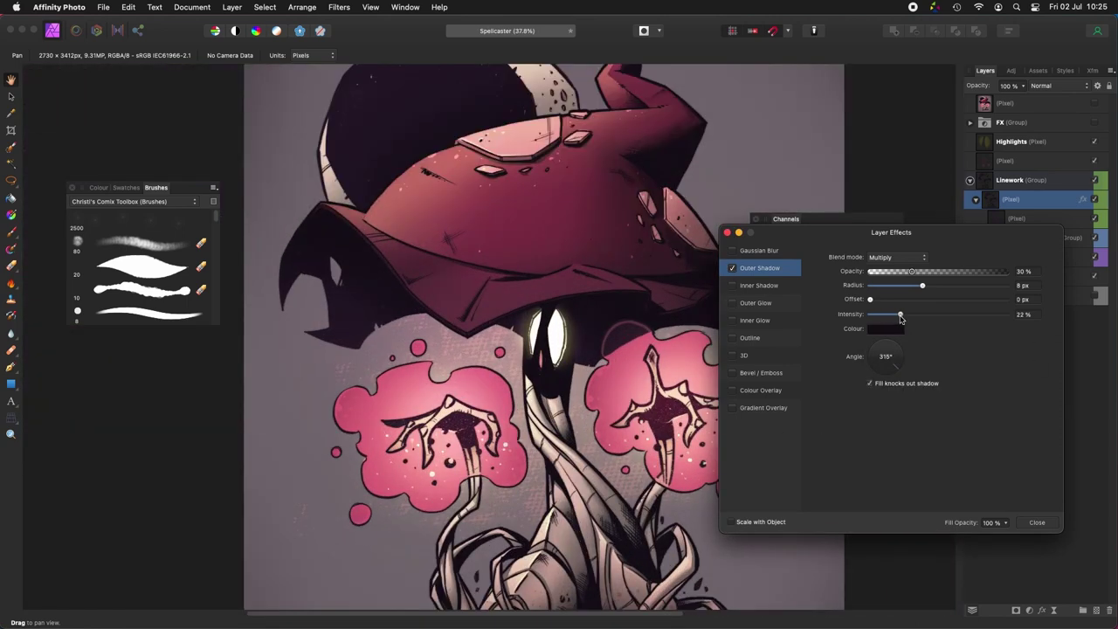
left_click(1030, 521)
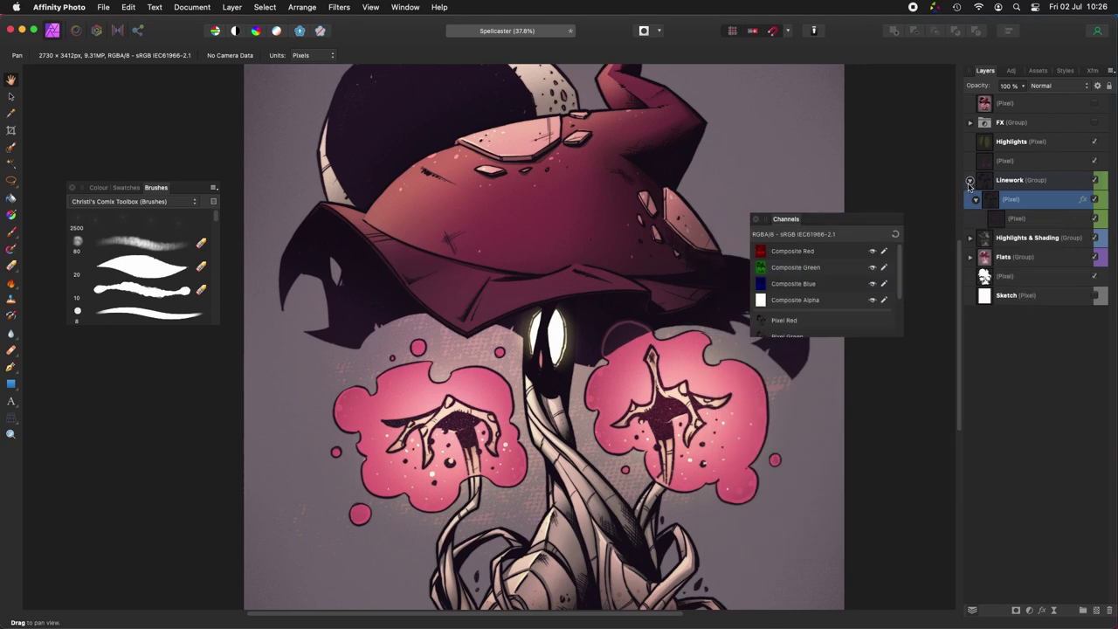
Step: Collapse the Linework group and switch it off and on to check the colours beneath it
left_click(970, 180)
left_click(1096, 182)
scroll(669, 237, "down", 4)
scroll(709, 228, "up", 4)
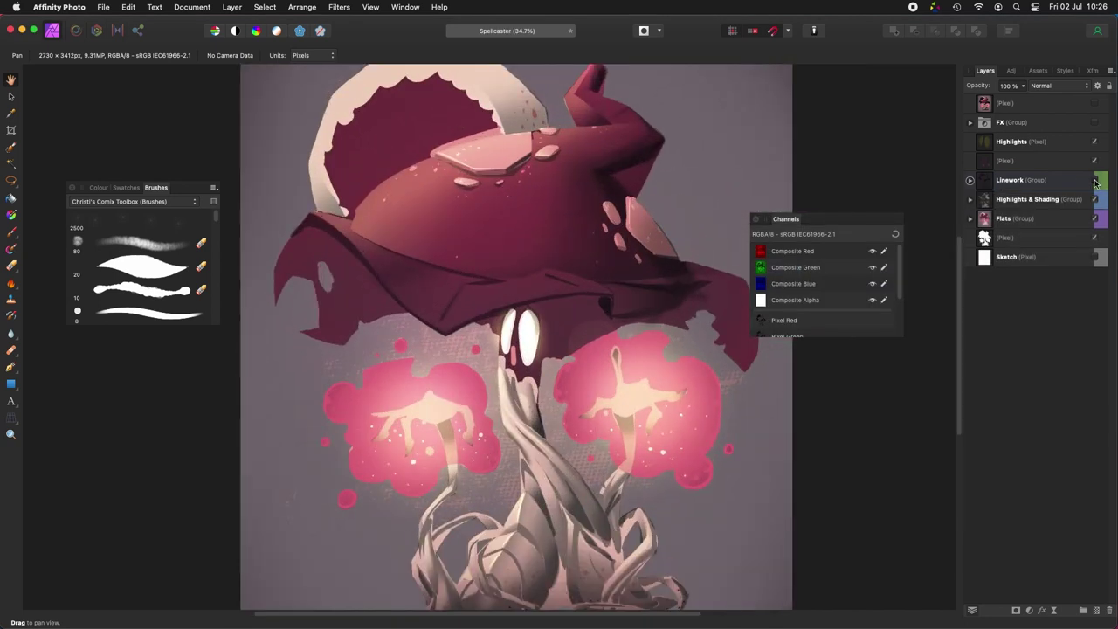
left_click(1096, 182)
Step: Place the new HSL adjustment below Add Noise in the visible FX group, and set its red saturation shift to 17%
left_click(970, 123)
left_click(991, 161)
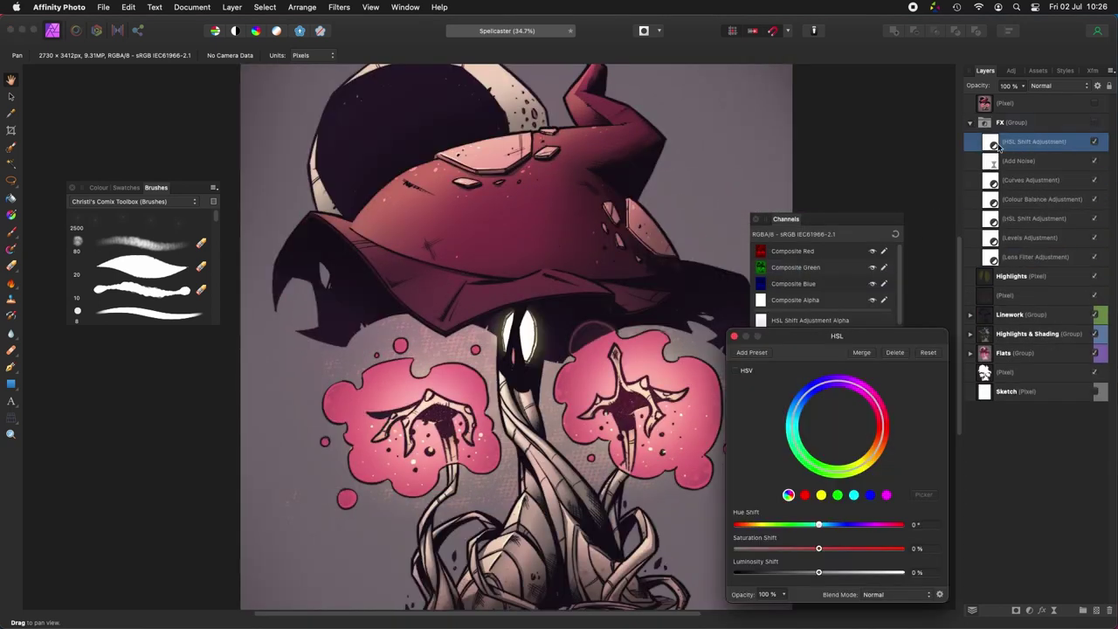
left_click(804, 495)
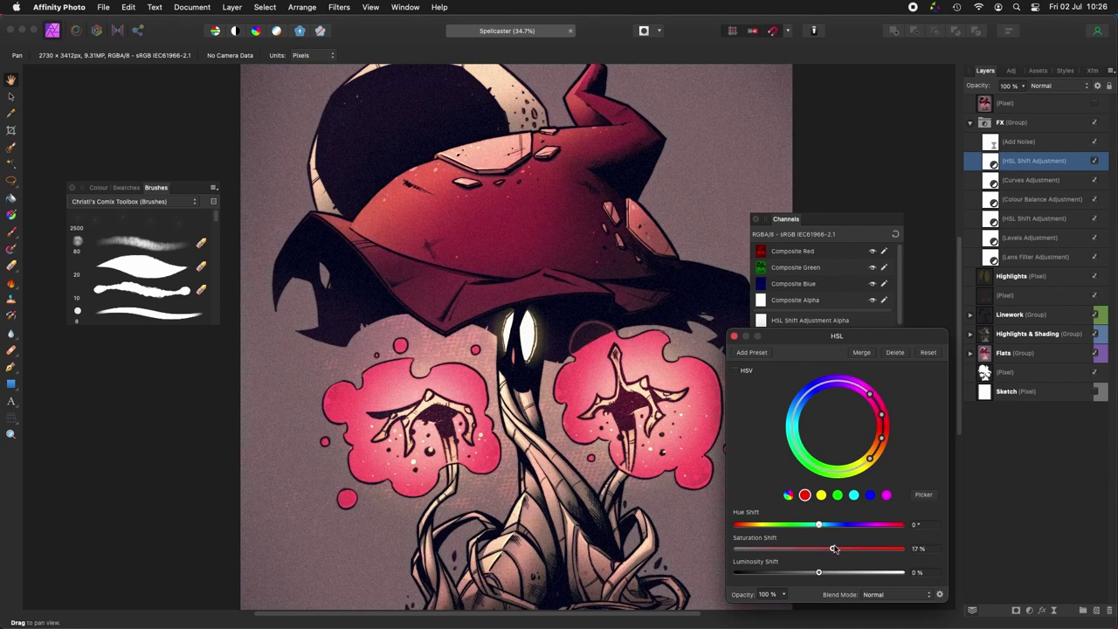
scroll(723, 465, "down", 3)
left_click(735, 335)
Step: Preview the adjusted artwork in greyscale with a Soft Proof adjustment above Add Noise, and undo that adjustment
left_click(1035, 141)
left_click(1016, 70)
left_click(1002, 422)
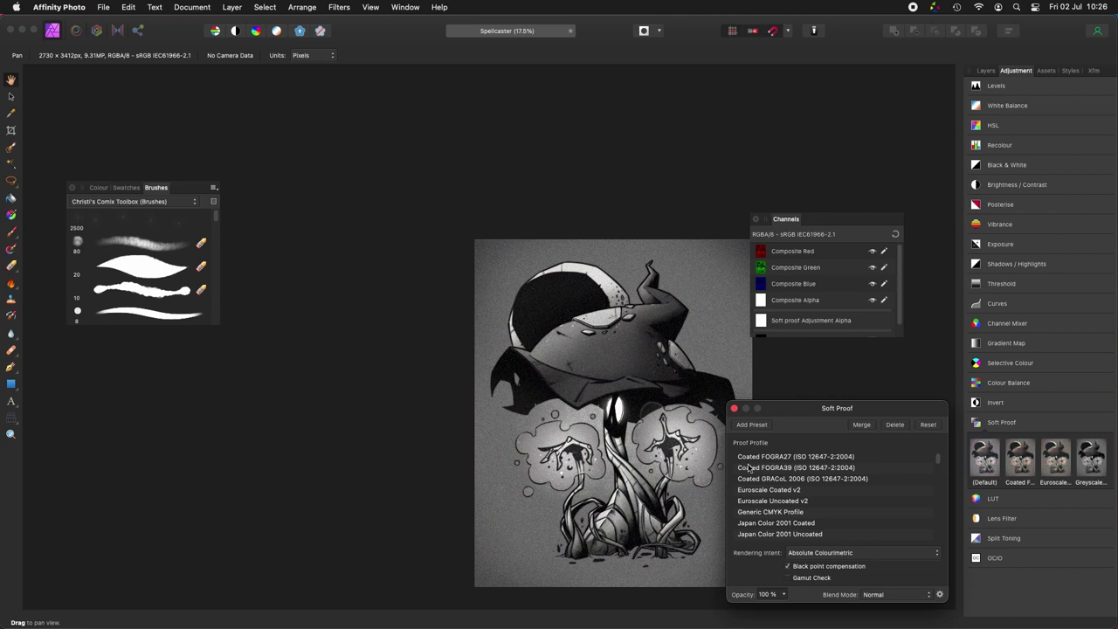
key("super+z")
left_click(987, 71)
scroll(873, 429, "down", 2)
scroll(873, 429, "up", 3)
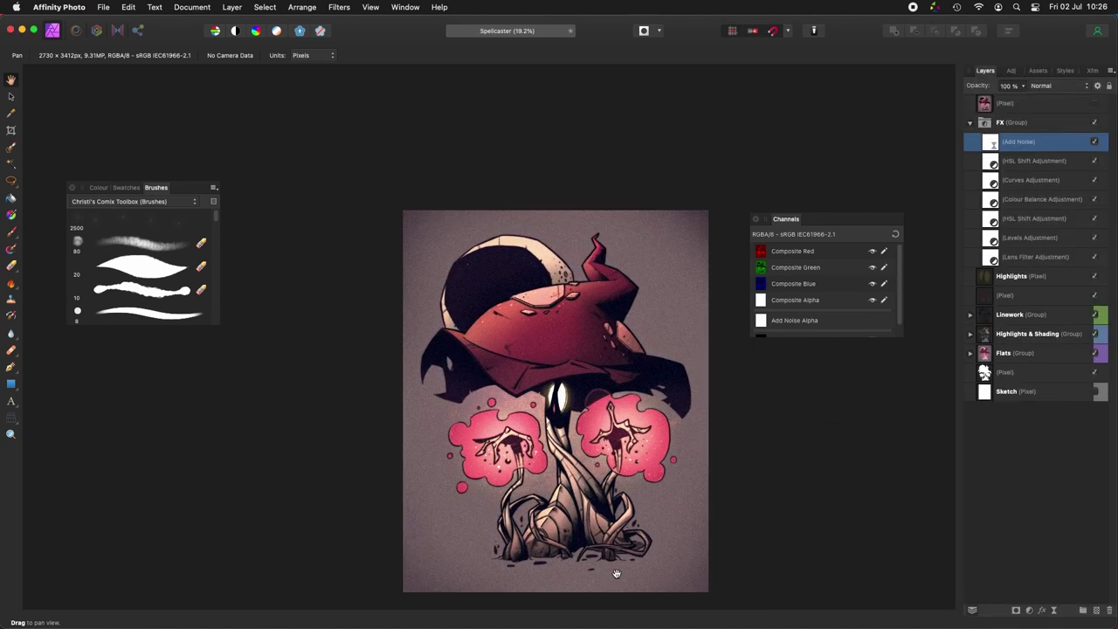
Step: Collapse the FX group and turn it off
scroll(616, 572, "up", 2)
left_click(1017, 123)
left_click(970, 124)
left_click(1096, 122)
Step: Select the Linework group's main pixel layer and sample the near-black line colour, RGB 20, 13, 23, from the canvas
left_click(1018, 181)
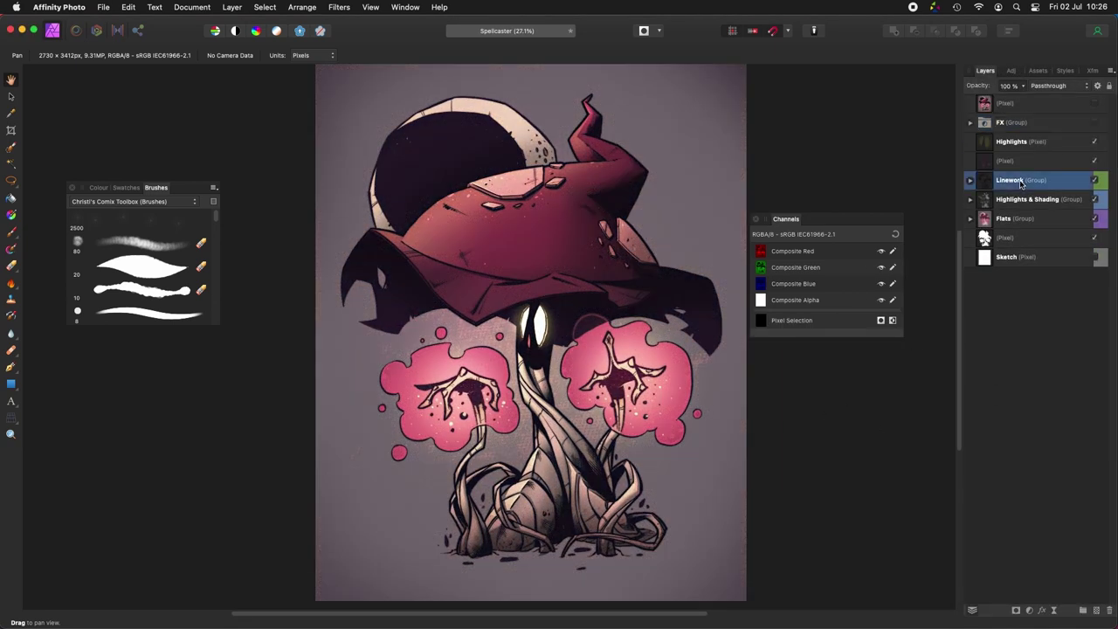
left_click(970, 181)
left_click(1013, 202)
key("i")
scroll(559, 365, "up", 6)
left_click(638, 529)
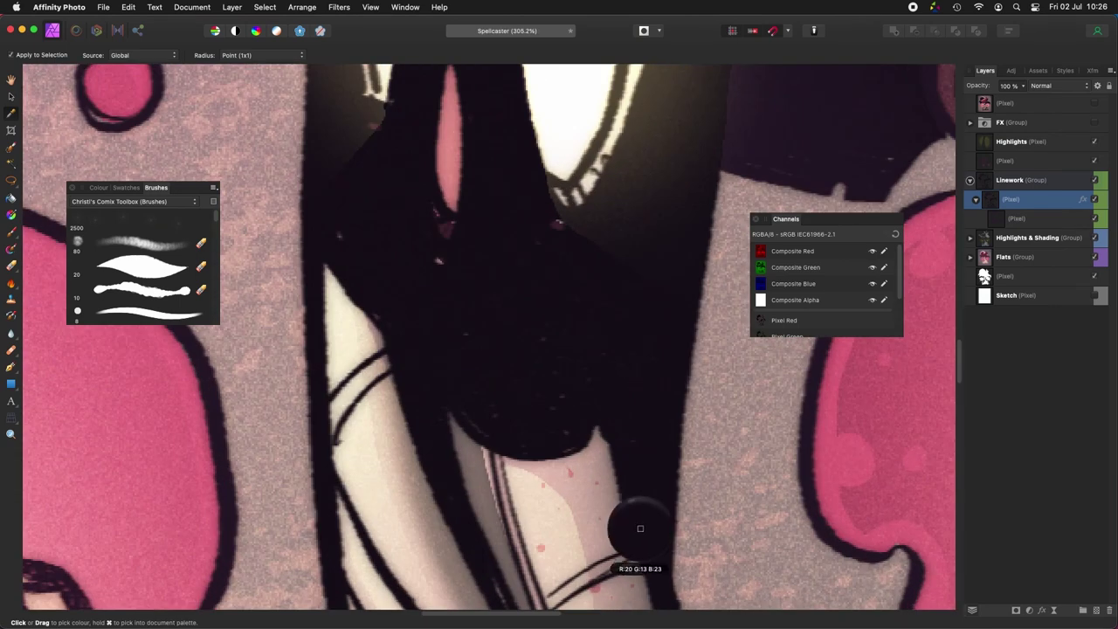
Step: Choose the 15 px full-hardness brush from Christi's Comix Toolbox for erasing near the artwork's lower-left background
scroll(630, 507, "down", 4)
scroll(630, 507, "down", 4)
key("b")
mouse_move(630, 507)
left_mouse_down()
mouse_move(566, 427)
mouse_move(441, 380)
mouse_move(566, 468)
mouse_move(606, 336)
left_mouse_up()
scroll(423, 530, "up", 2)
left_click_drag(423, 530, 529, 500)
key("e")
scroll(143, 297, "down", 8)
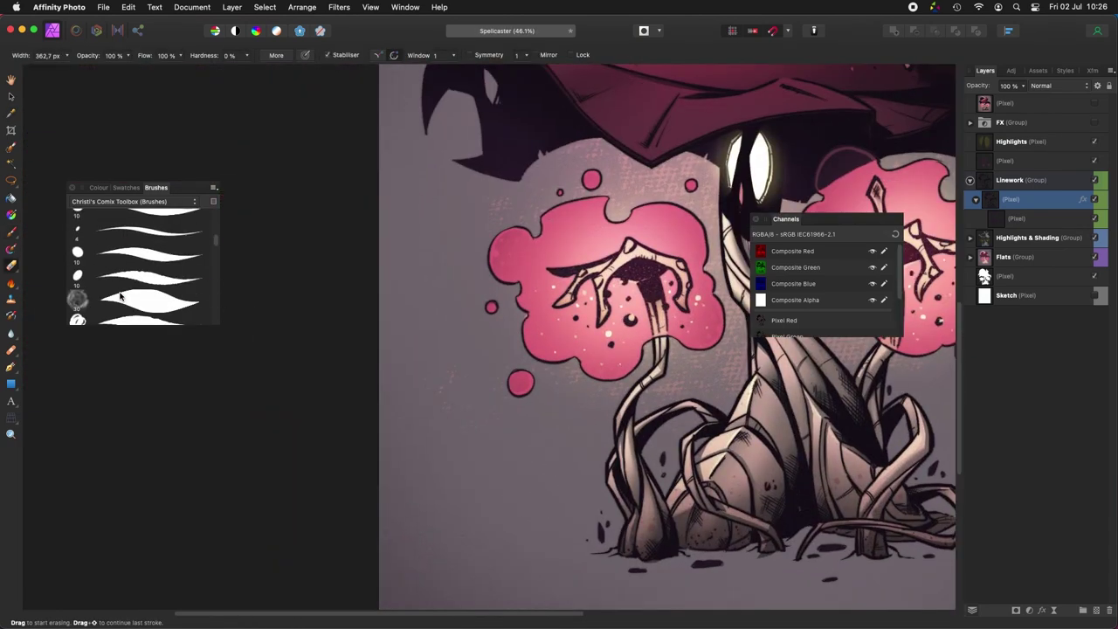
scroll(116, 299, "down", 2)
left_click(126, 281)
scroll(501, 376, "left", 3)
scroll(524, 420, "down", 1)
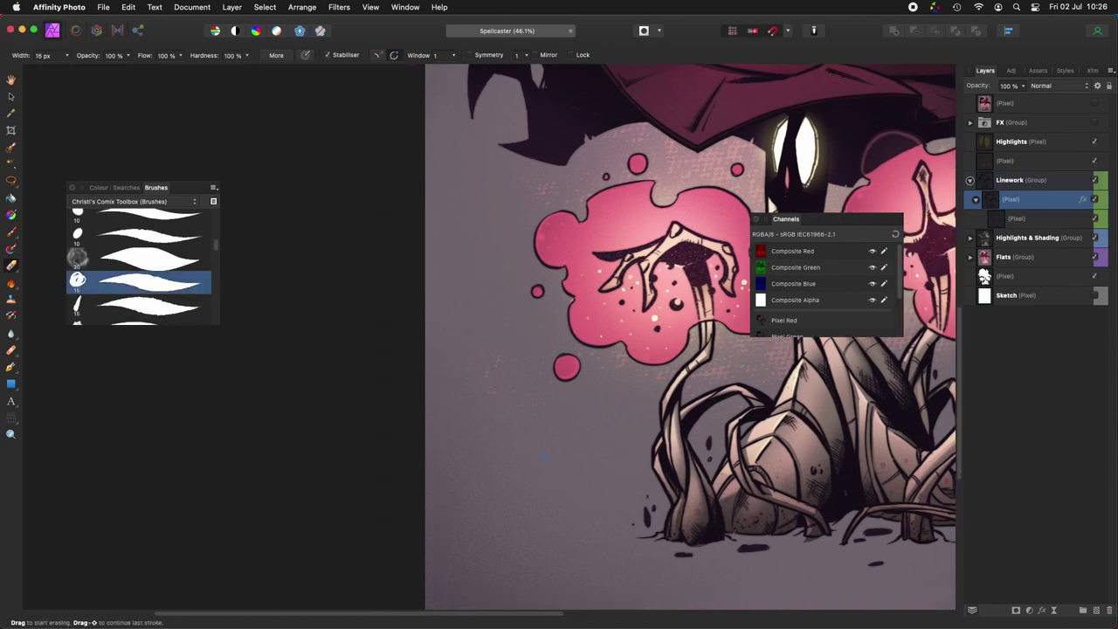
Step: Handwrite the artist's signature in the background beside the left roots, painting with the 15 px Comix Toolbox brush
key("b")
left_click(126, 281)
left_click_drag(538, 465, 559, 482)
key("super+z")
scroll(603, 482, "right", 3)
scroll(646, 487, "left", 3)
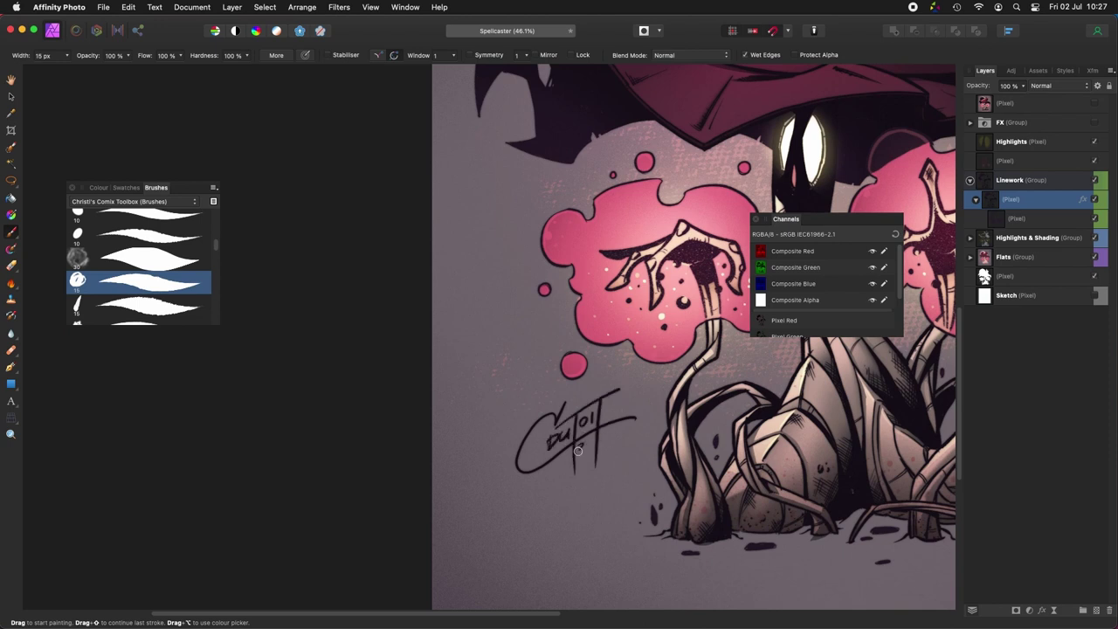
Step: Add the year 2021 under the signature, then lasso the signature and reposition it beside the left roots
scroll(628, 450, "right", 5)
key("l")
left_click_drag(459, 503, 511, 412)
key("v")
left_click_drag(475, 472, 512, 452)
key("super+z")
left_click_drag(368, 507, 382, 496)
mouse_move(475, 446)
left_mouse_down()
mouse_move(482, 500)
mouse_move(463, 501)
left_mouse_up()
key("super+d")
scroll(472, 479, "down", 6)
scroll(476, 480, "up", 2)
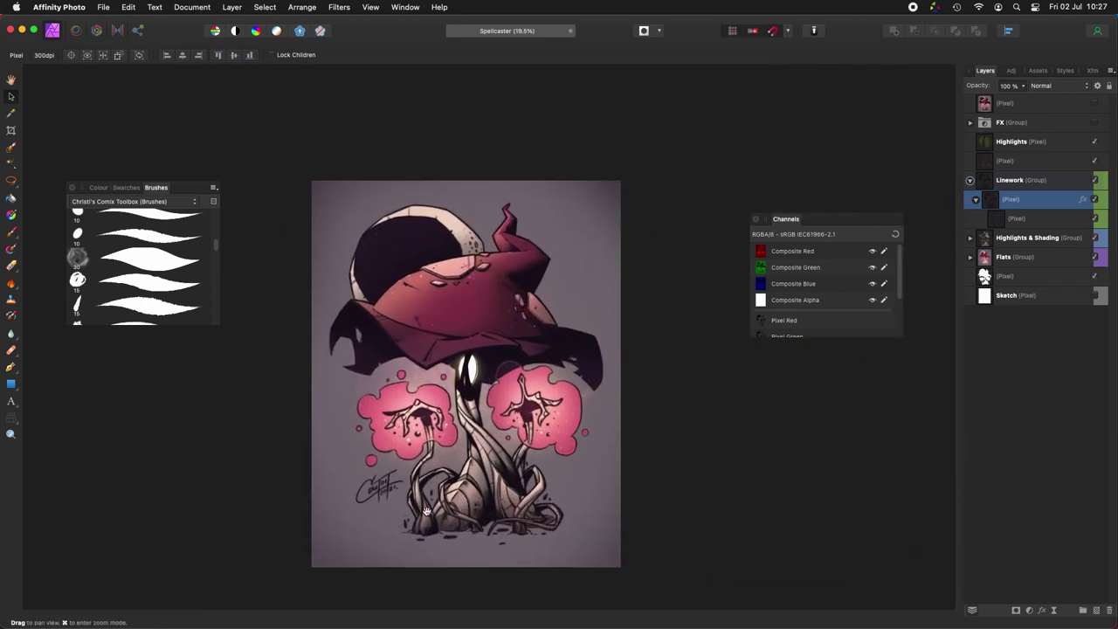
Step: Examine the signature and review the outer shadow settings of the linework layer
scroll(379, 509, "up", 5)
scroll(379, 509, "down", 3)
left_click_drag(379, 509, 327, 522)
scroll(376, 515, "down", 1)
left_click(1082, 199)
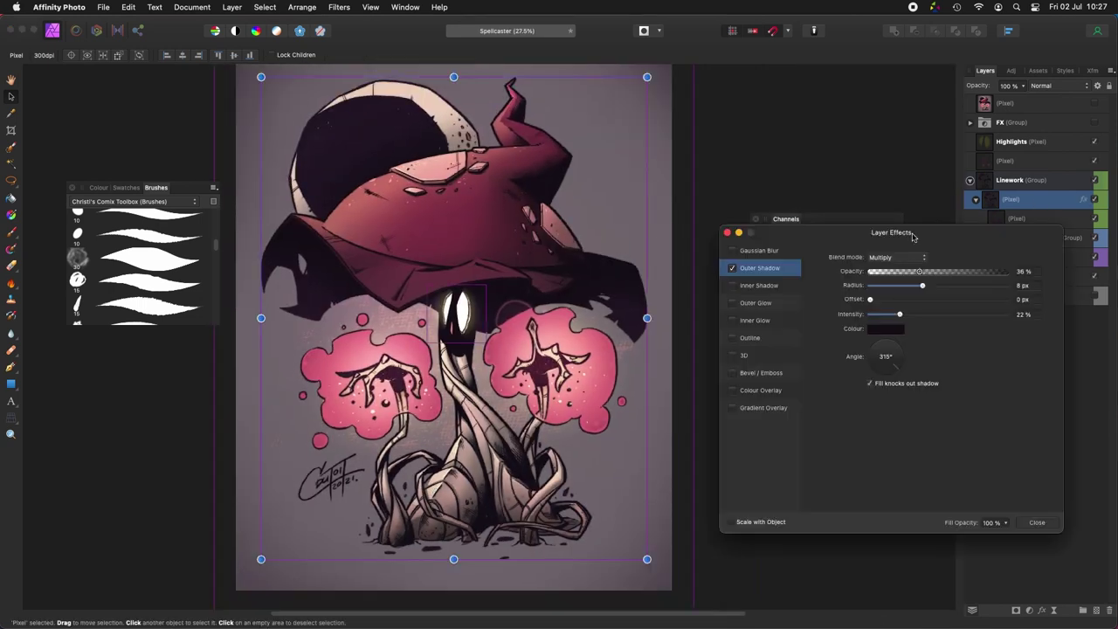
left_click(1038, 523)
Step: Turn on and expand the FX group, and delete the old merged layer above it
left_click(1017, 123)
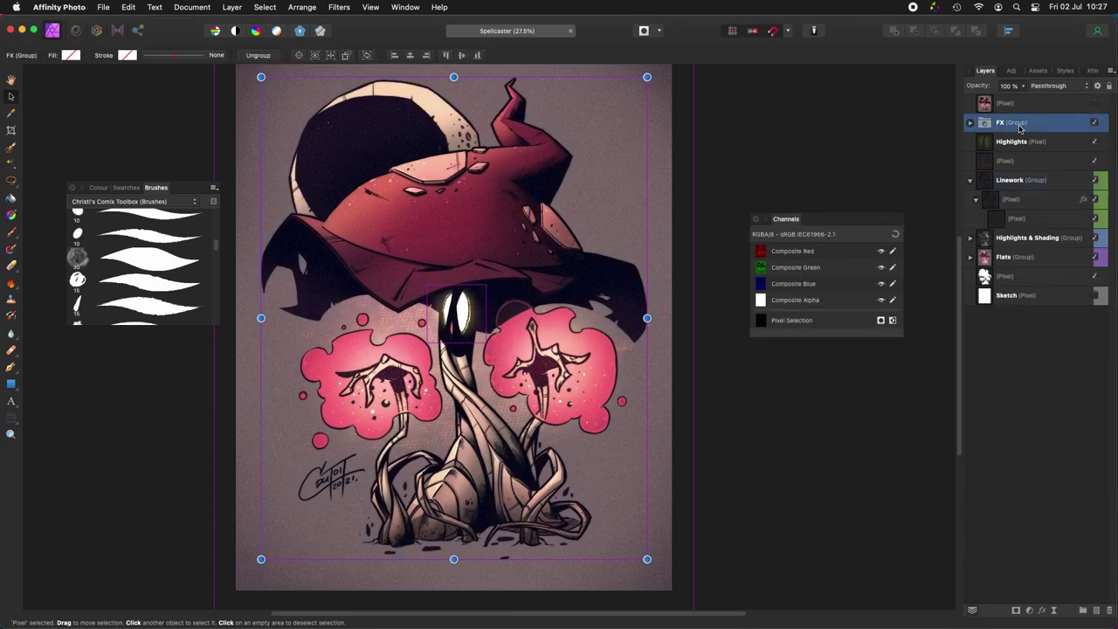
left_click(969, 123)
scroll(1004, 140, "down", 1)
left_click(1008, 123)
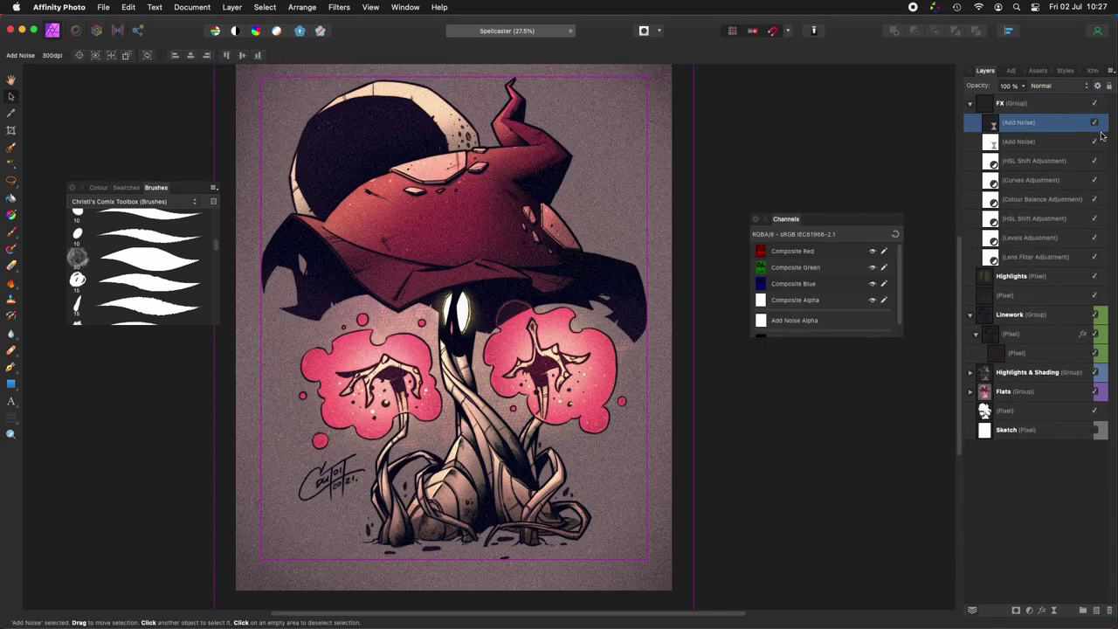
Step: Move the Add Noise filter out of the FX group to the top of the layer stack, and turn it off
left_click_drag(1002, 118, 998, 98)
left_click(970, 122)
left_click(1095, 103)
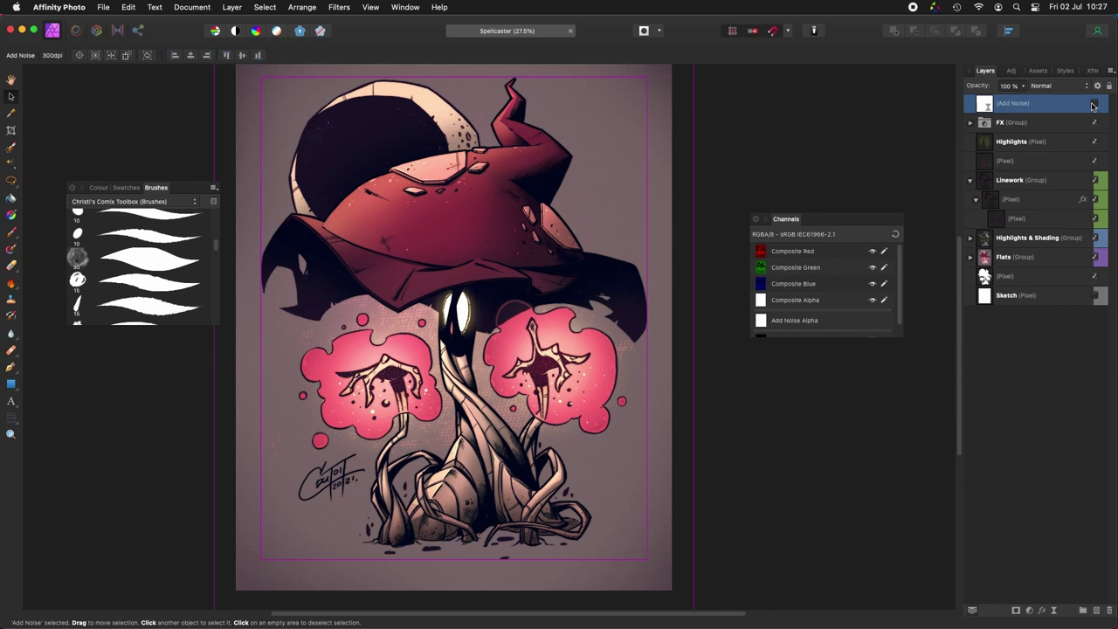
Step: Merge the signed artwork into a new pixel layer and isolate its composite red channel
key("super+alt+shift+e")
left_click(1002, 108)
left_click(800, 252)
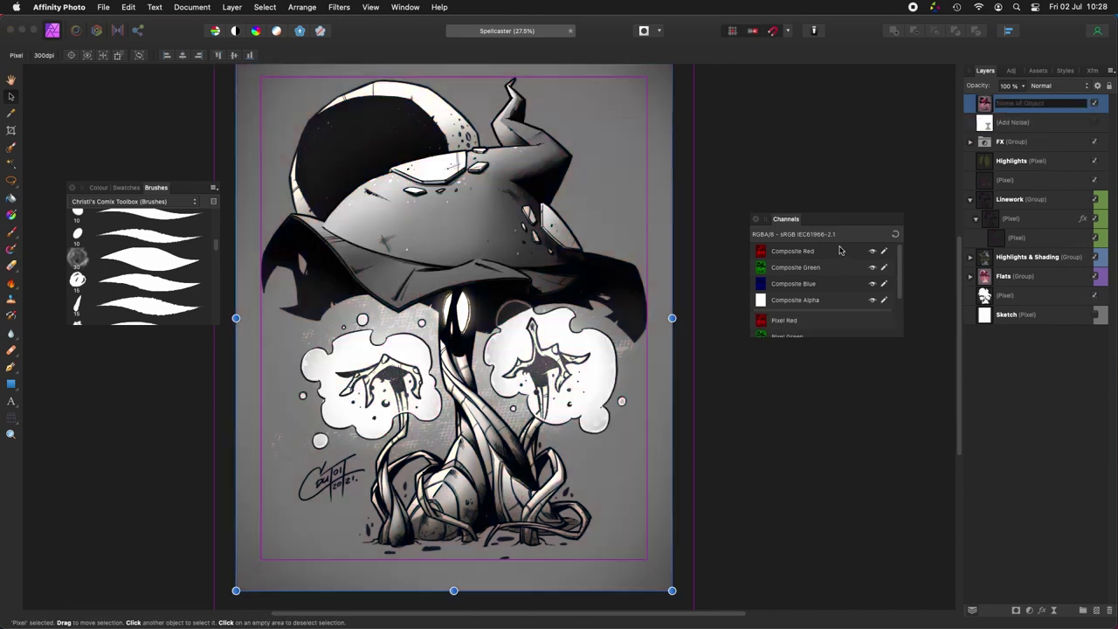
Step: Apply a Ripple distortion to the merged layer's red channel below Add Noise, and restore all channels
left_click(339, 7)
mouse_move(341, 25)
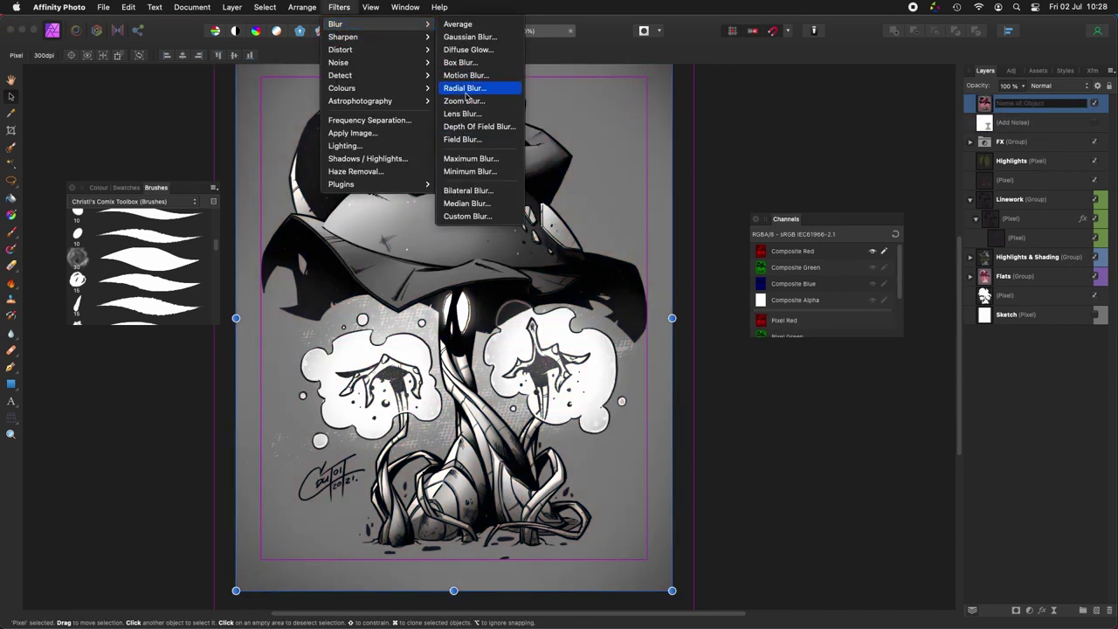
left_click(463, 110)
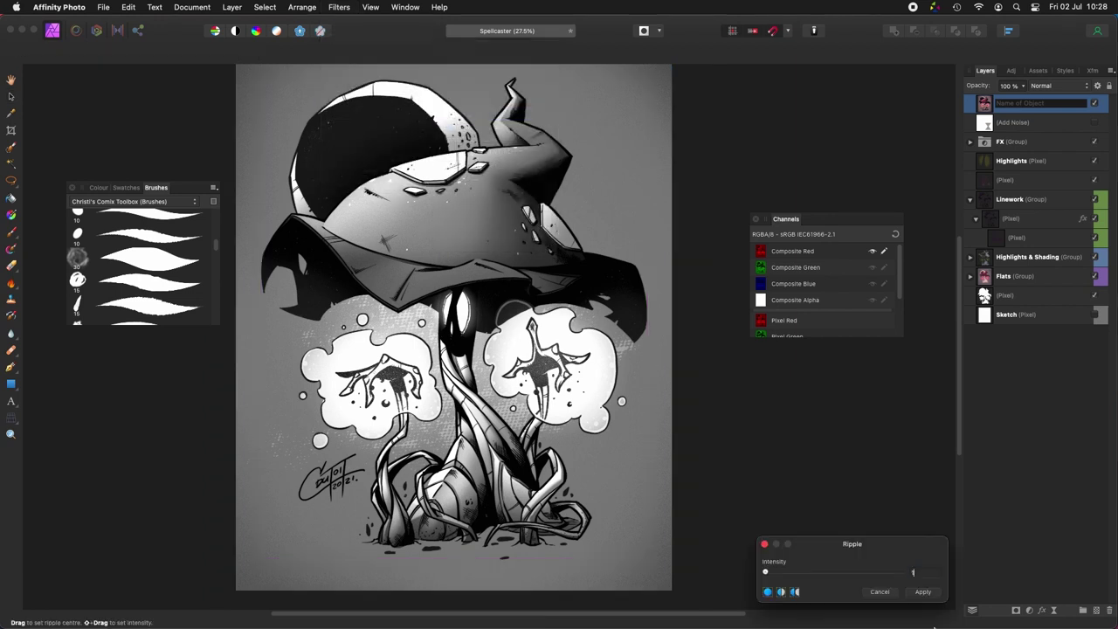
left_click(922, 591)
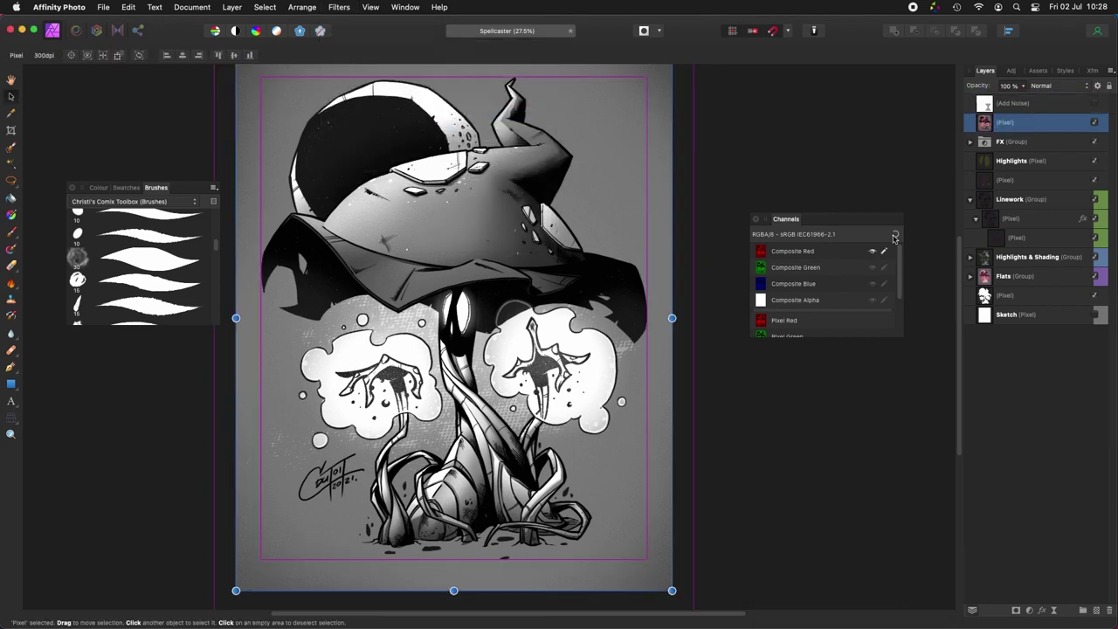
left_click(895, 234)
Step: Switch the Add Noise filter above the merged layer, and inspect the finished signed artwork with the interface hidden
left_click(1093, 103)
key("Delete")
scroll(599, 358, "down", 5)
key("Tab")
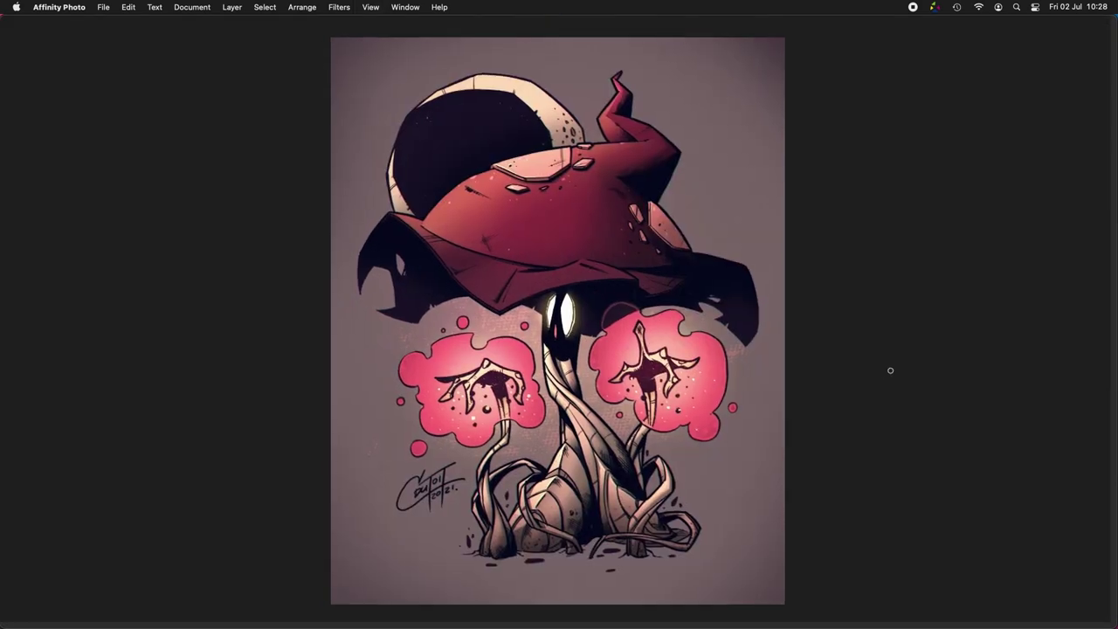
scroll(562, 332, "up", 5)
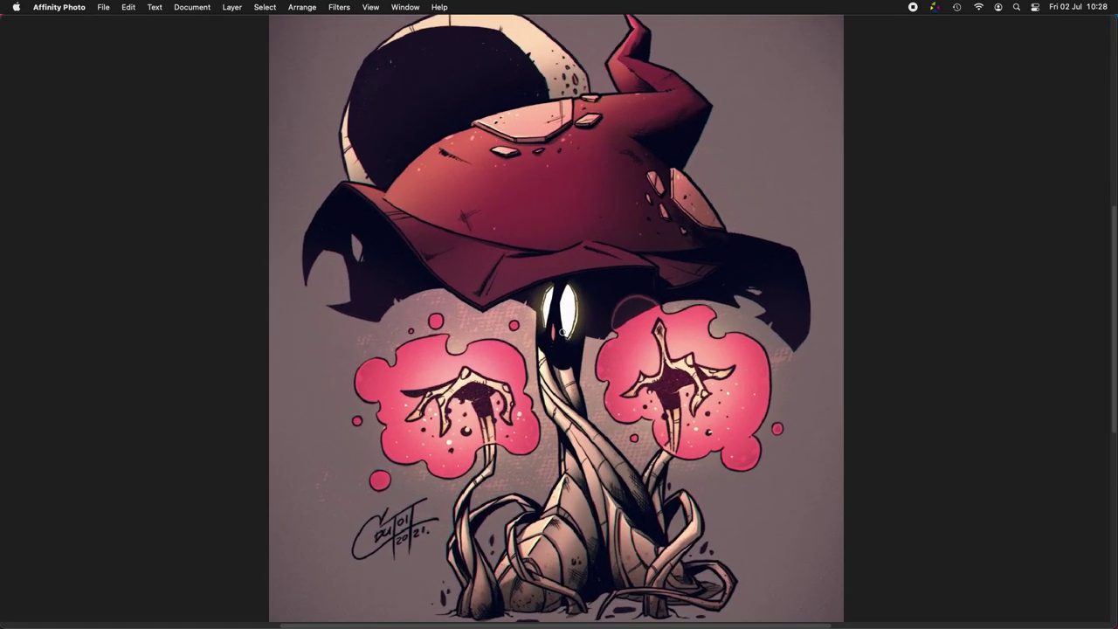
scroll(562, 333, "up", 3)
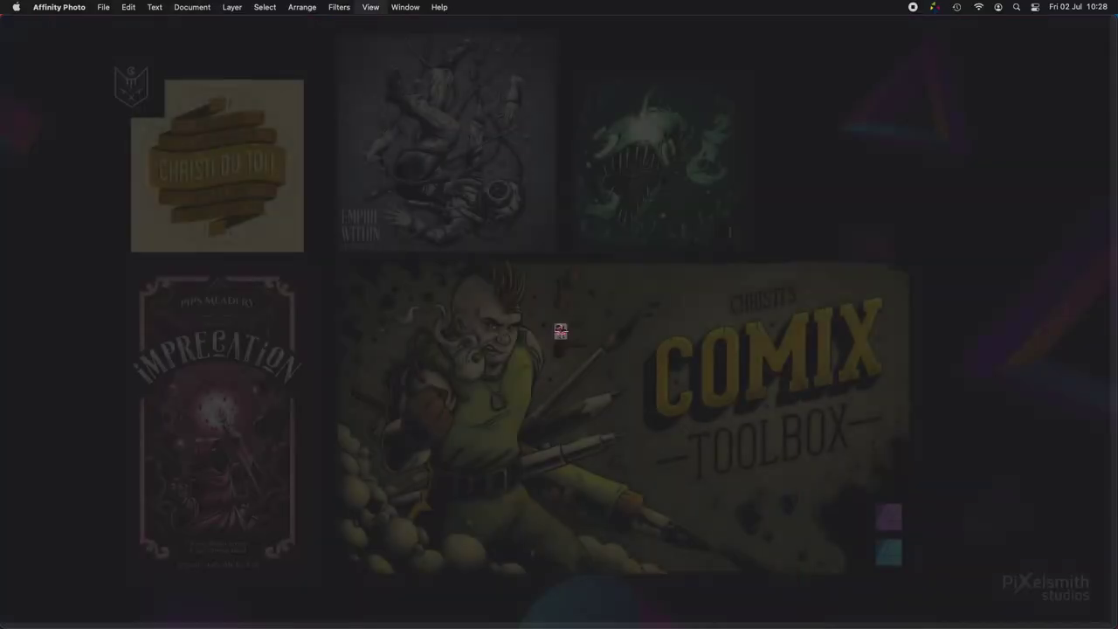